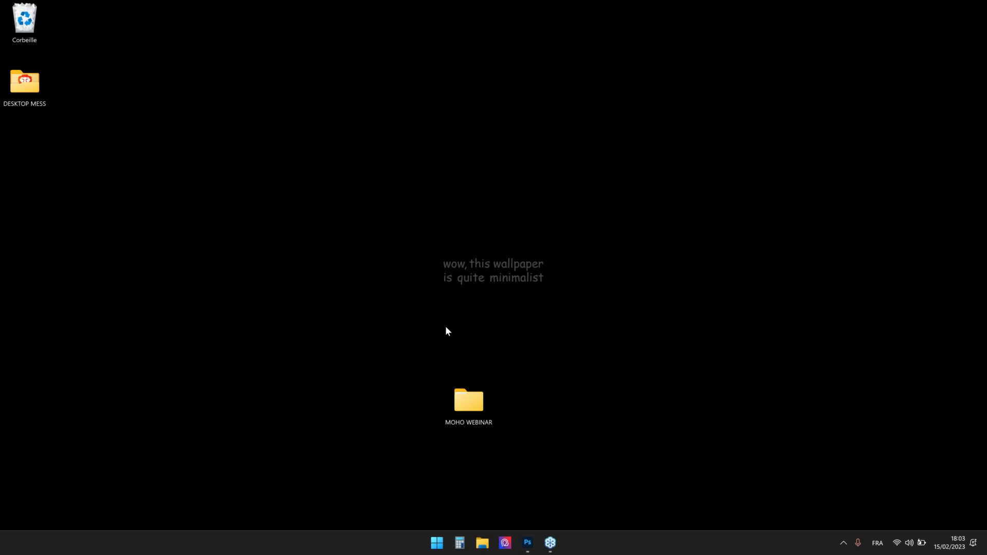
Open the BITMAP.moho project from the 00-WhatIsMesh folder inside MOHO WEBINAR
double_click(471, 424)
left_click_drag(592, 154, 605, 146)
left_click(489, 253)
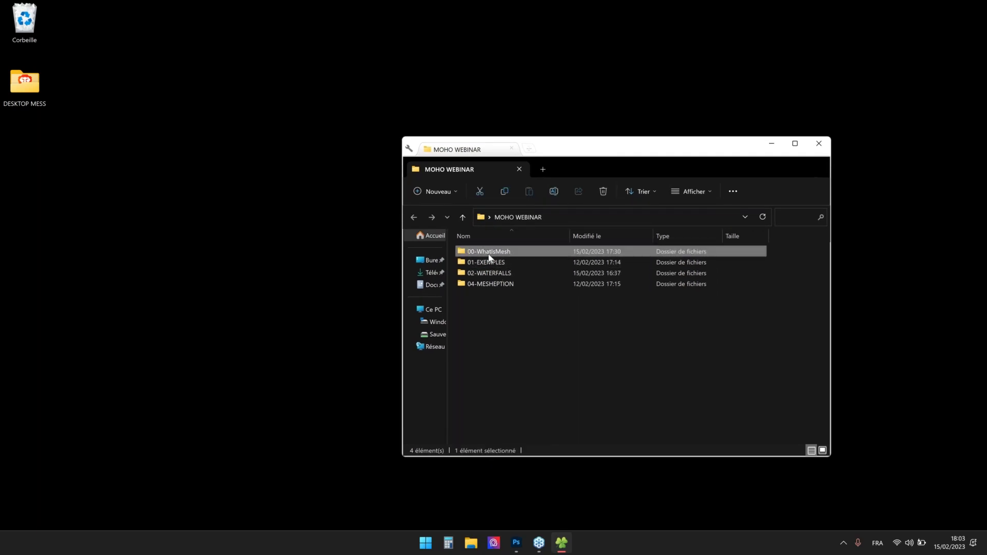
double_click(489, 253)
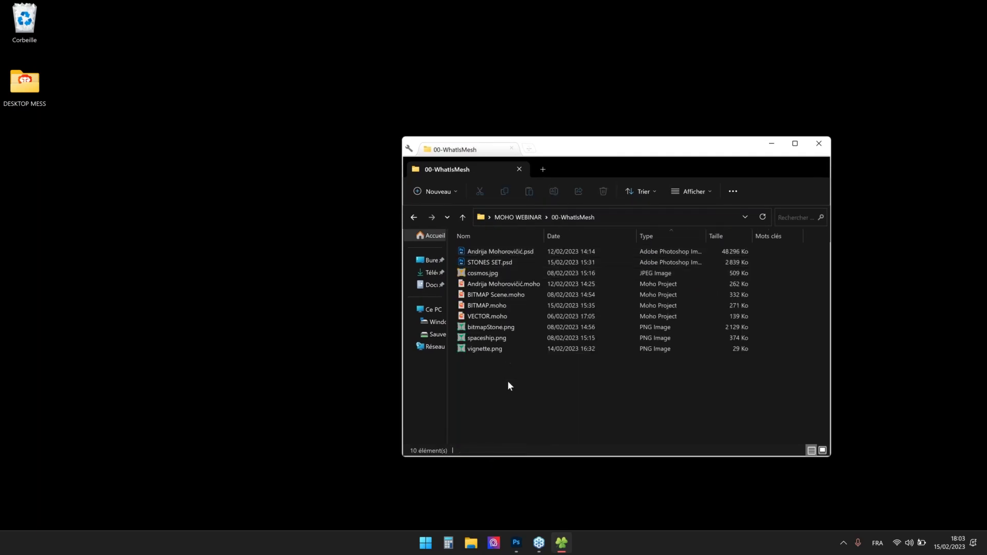
double_click(488, 305)
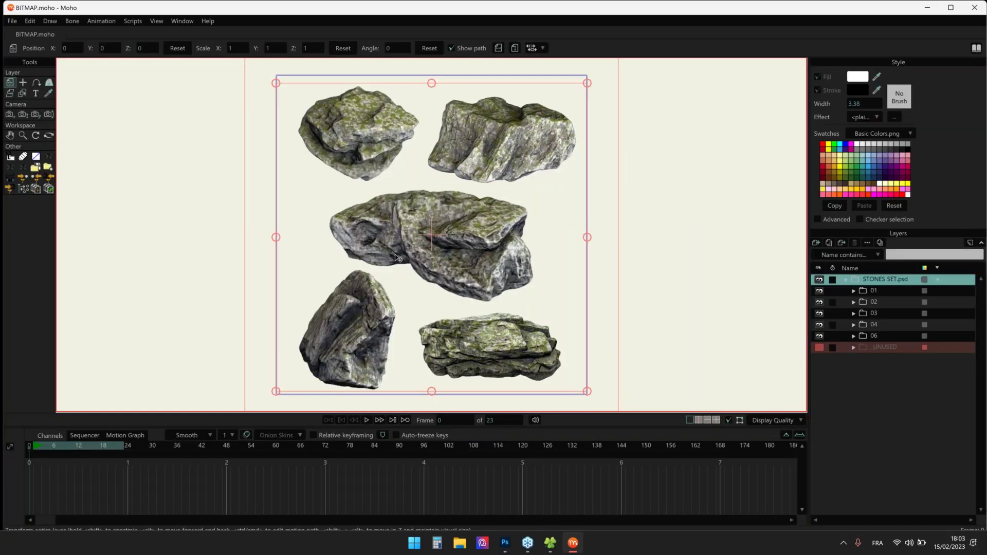
Orbit the workspace to view the set of five stones from the side
left_click_drag(135, 173, 148, 169)
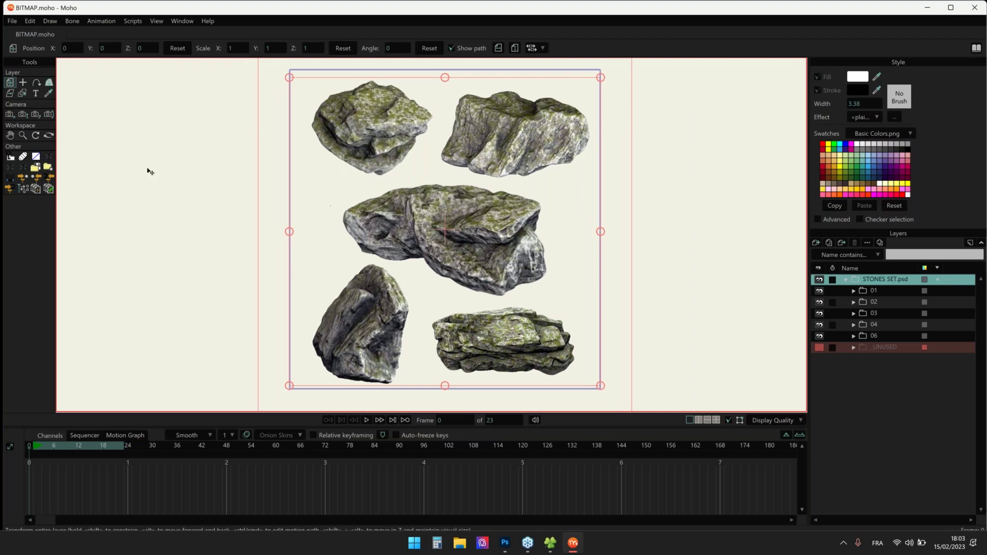
left_click(48, 135)
left_click_drag(391, 206, 406, 241)
scroll(406, 241, "up", 2)
Switch to the 00-WhatIsMesh folder and open STONES SET.psd in Photoshop
left_click(550, 542)
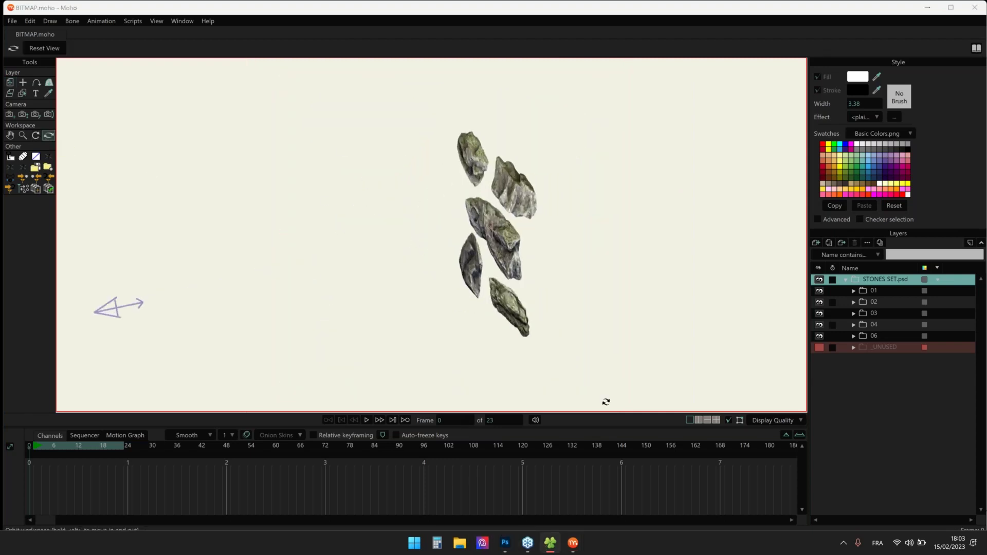
left_click(549, 541)
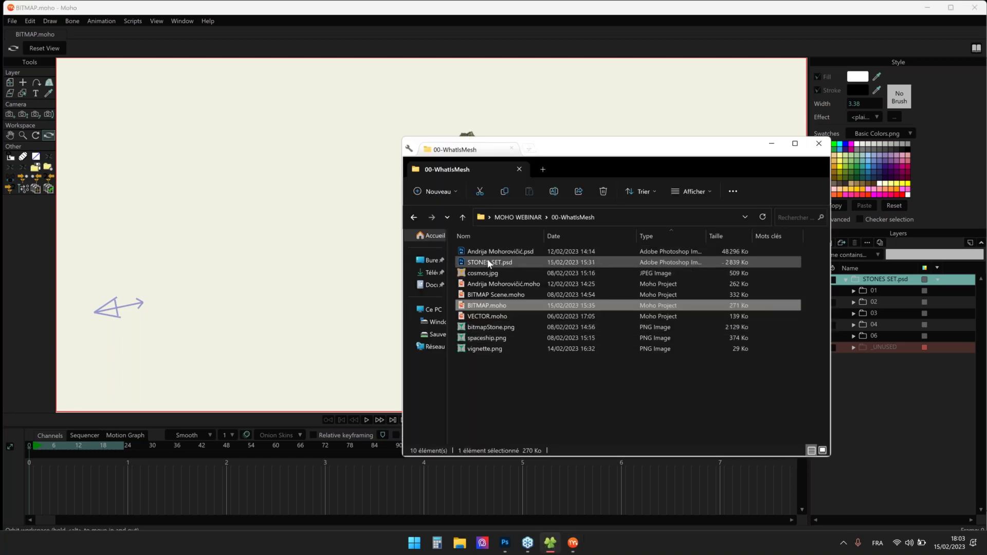
double_click(489, 263)
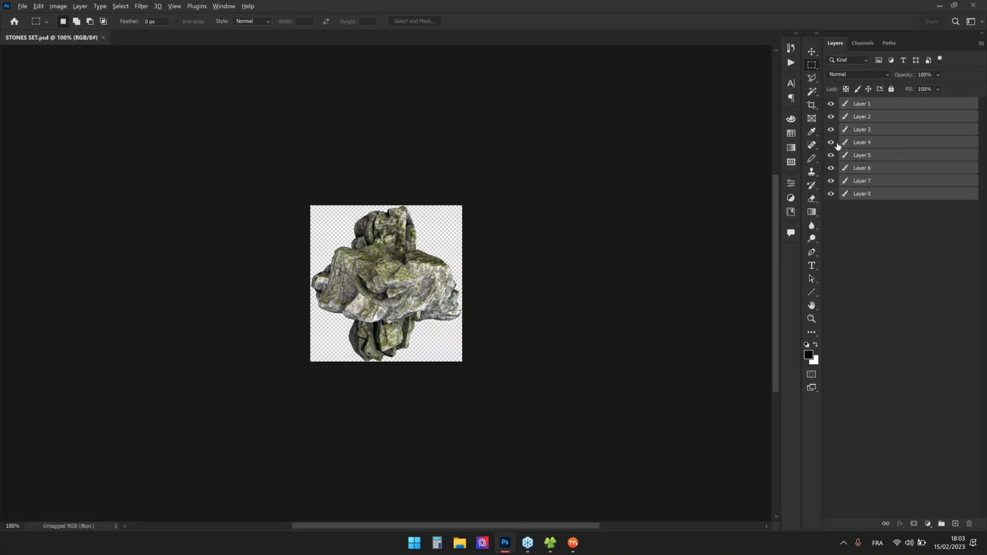
Isolate the stone layers one at a time from Layer 4 down to Layer 0, ending with only Layer 5 visible
left_click(833, 143, "alt")
left_click(833, 156, "alt")
left_click(832, 169, "alt")
left_click(832, 182, "alt")
left_click(832, 194, "alt")
left_click(831, 181, "alt")
left_click(831, 156, "alt")
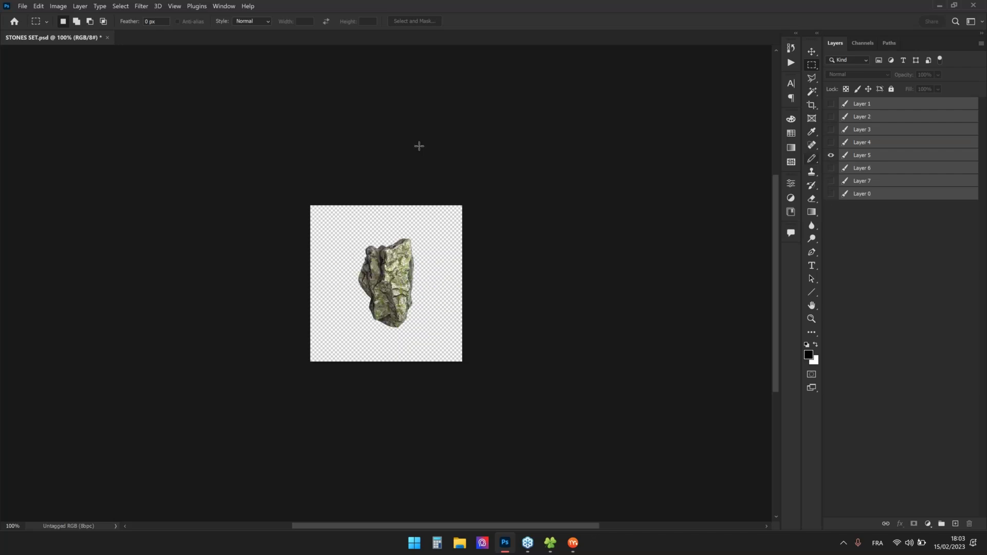
Return to Moho, reset the view, and show the vector mesh Layer 1 in group 01 with its points selected
left_click(577, 544)
left_click(55, 49)
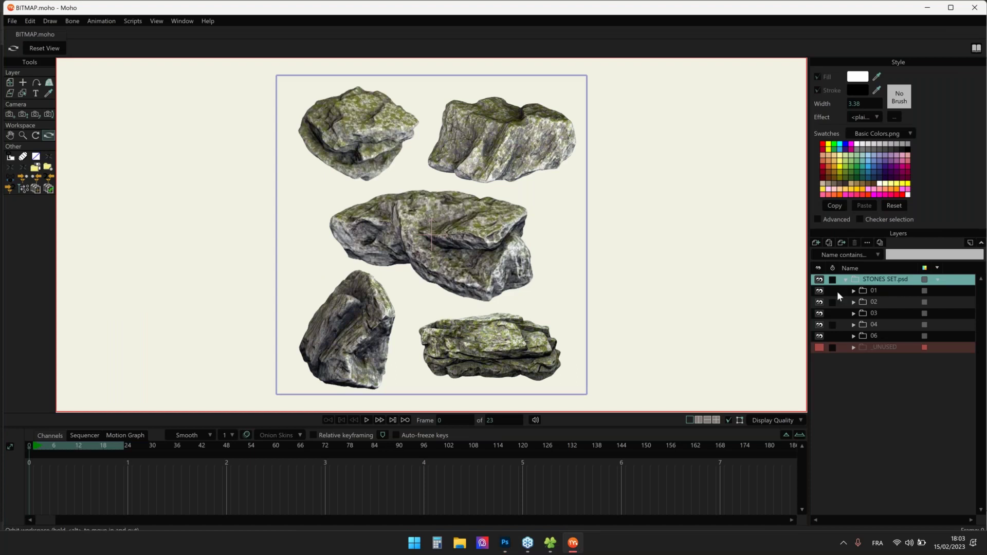
left_click(853, 291)
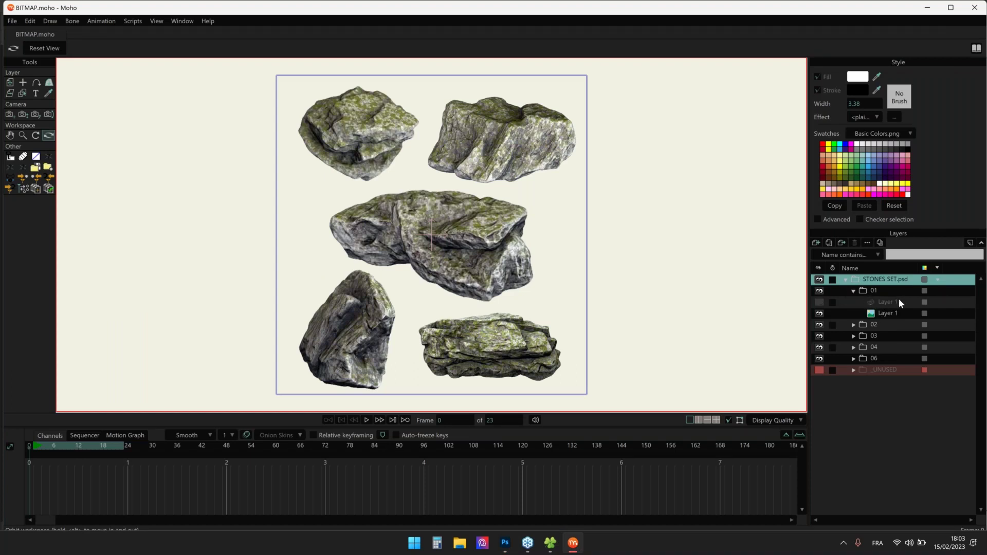
left_click(890, 302)
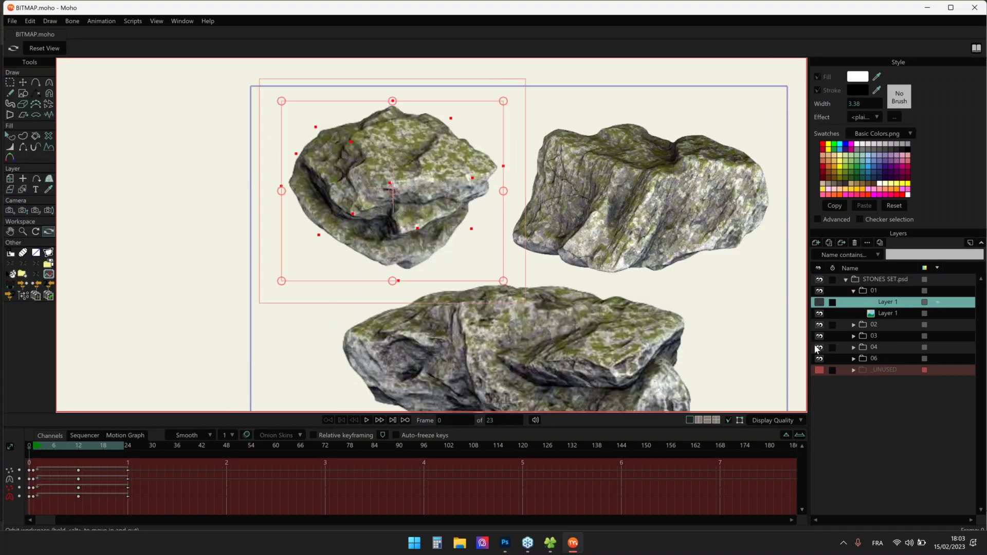
left_click(820, 303)
scroll(310, 129, "up", 1)
left_click_drag(287, 98, 577, 292)
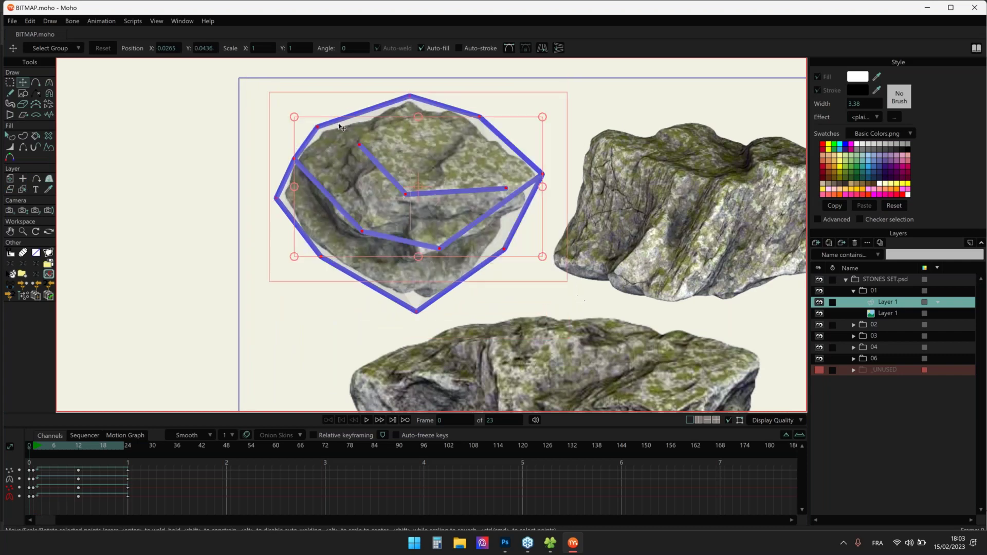
scroll(263, 131, "down", 3)
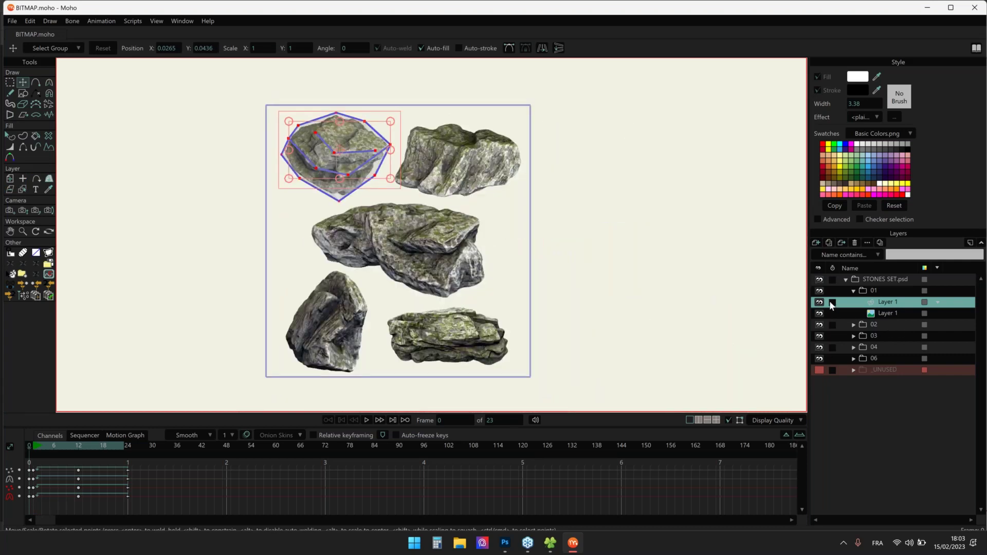
Hide the mesh Layer 1 and play the animation while orbiting the workspace, resetting the view at the end
left_click(820, 303)
key("space")
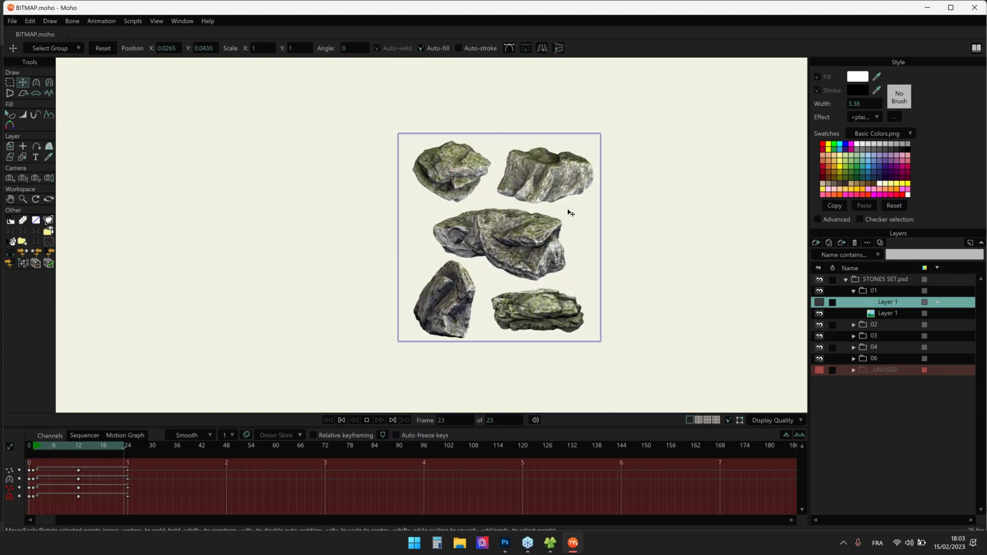
left_click(47, 199)
left_click_drag(288, 180, 430, 201)
left_click(37, 48)
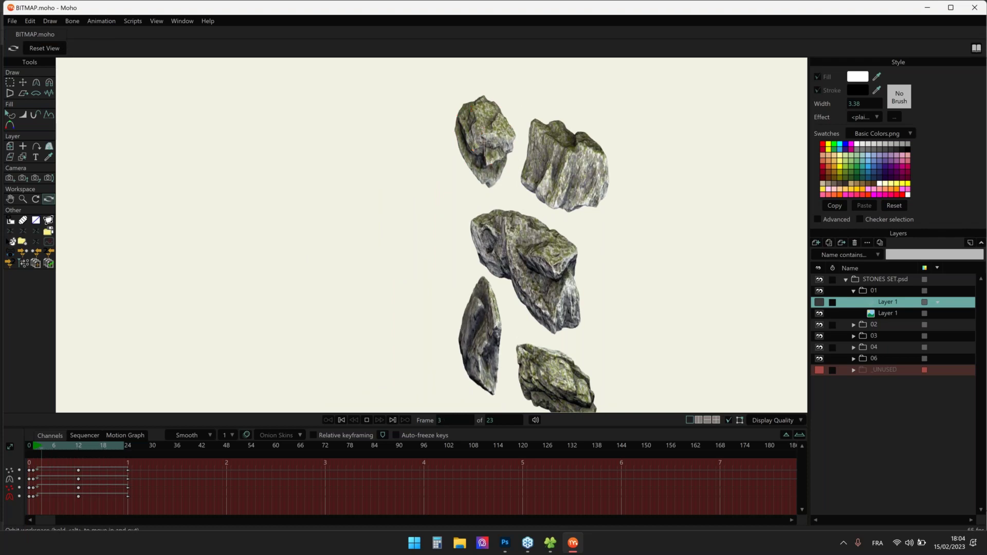
left_click(36, 48)
key("space")
Select the vector Layer 1 in group 01, go to frame 12 and make the mesh visible
left_click(37, 444)
left_click(877, 312)
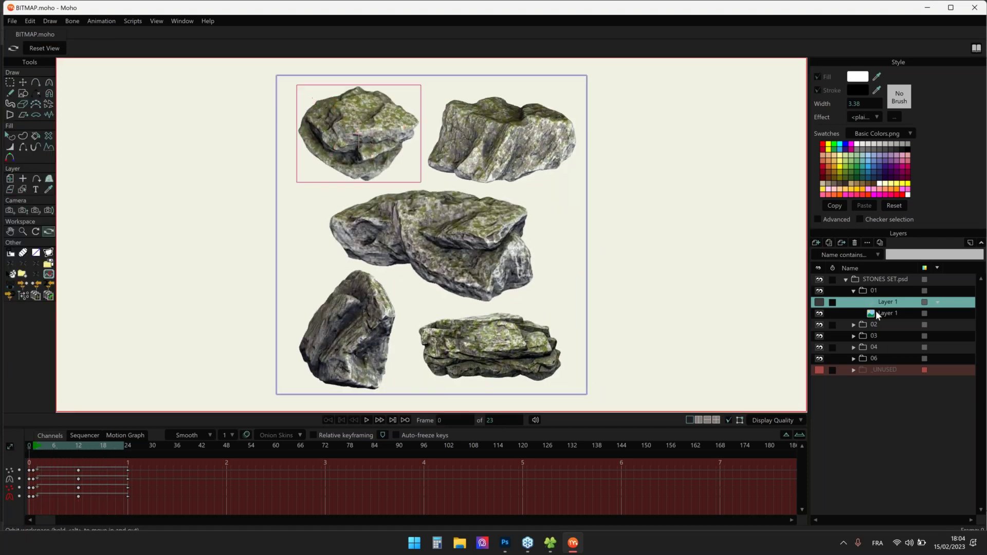
left_click(885, 302)
left_click(33, 443)
left_click(78, 445)
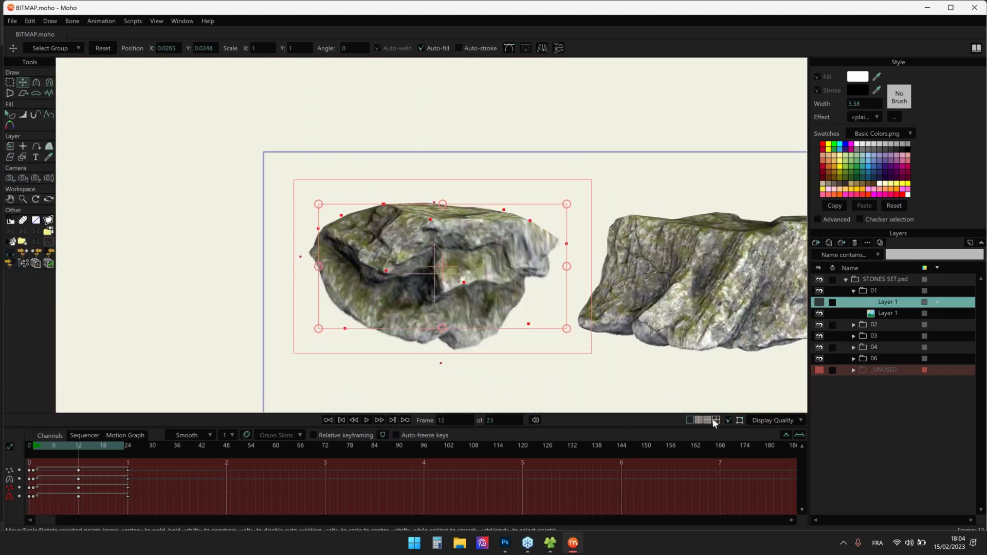
left_click_drag(240, 155, 614, 310)
scroll(535, 255, "up", 3)
left_click(819, 302)
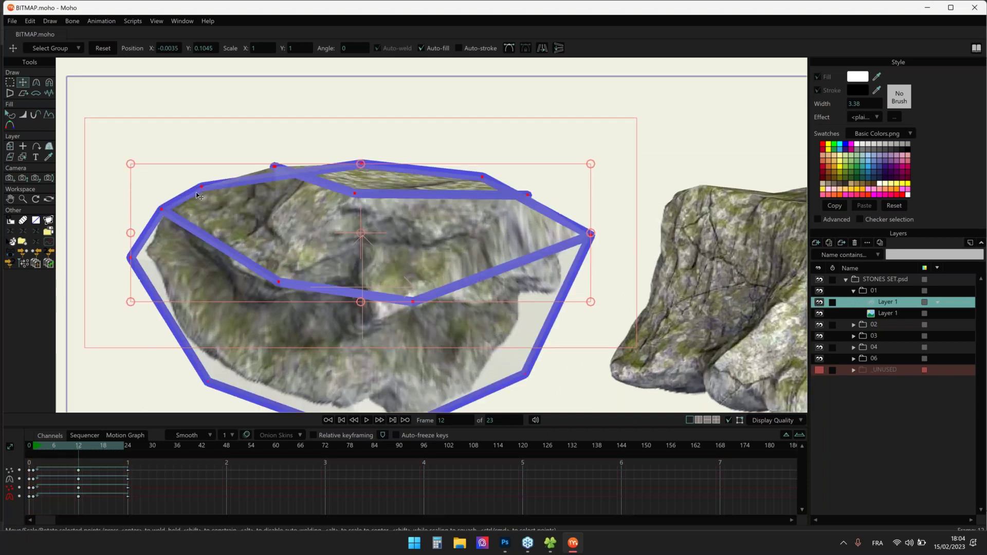
Try moving points of the first stone's mesh at frame 12 to deform the bitmap
mouse_move(368, 154)
left_mouse_down()
mouse_move(370, 214)
mouse_move(369, 165)
left_mouse_up()
left_click_drag(386, 250, 450, 317)
left_click_drag(419, 279, 419, 354)
left_click_drag(255, 232, 320, 322)
left_click_drag(296, 268, 319, 245)
scroll(292, 268, "down", 4)
scroll(320, 247, "up", 1)
Play the animation and make the vector mesh Layer 2 in group 02 visible
key("space")
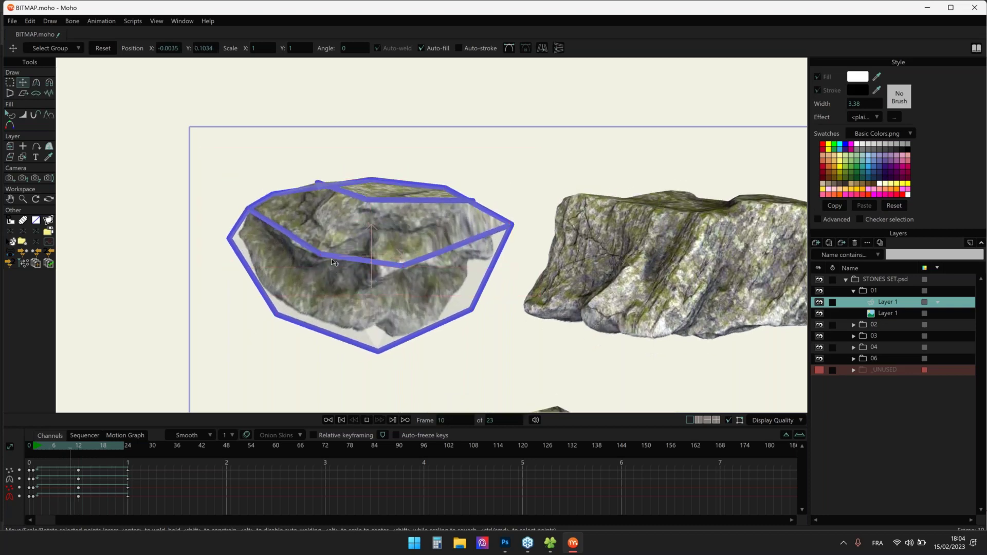
scroll(331, 258, "down", 5)
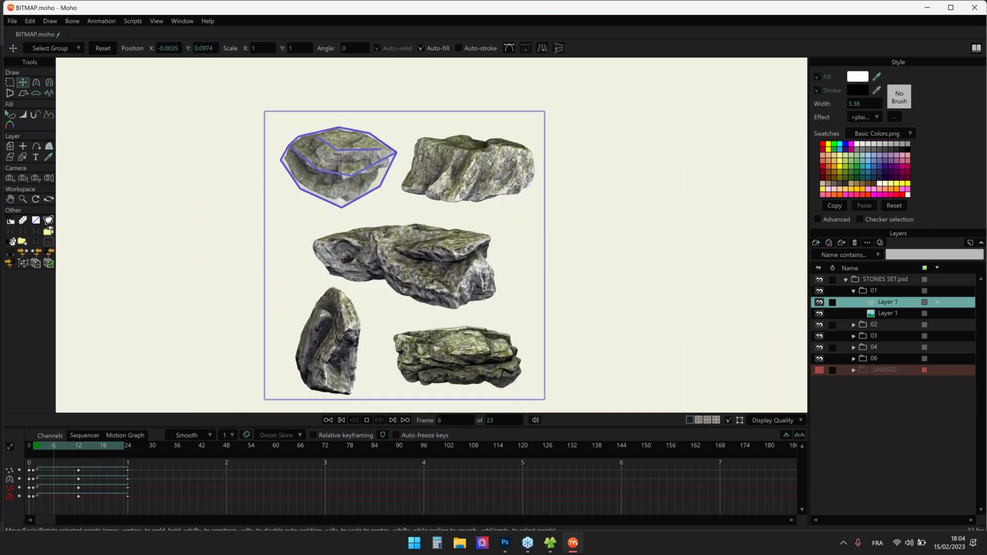
left_click(864, 326)
left_click(900, 334)
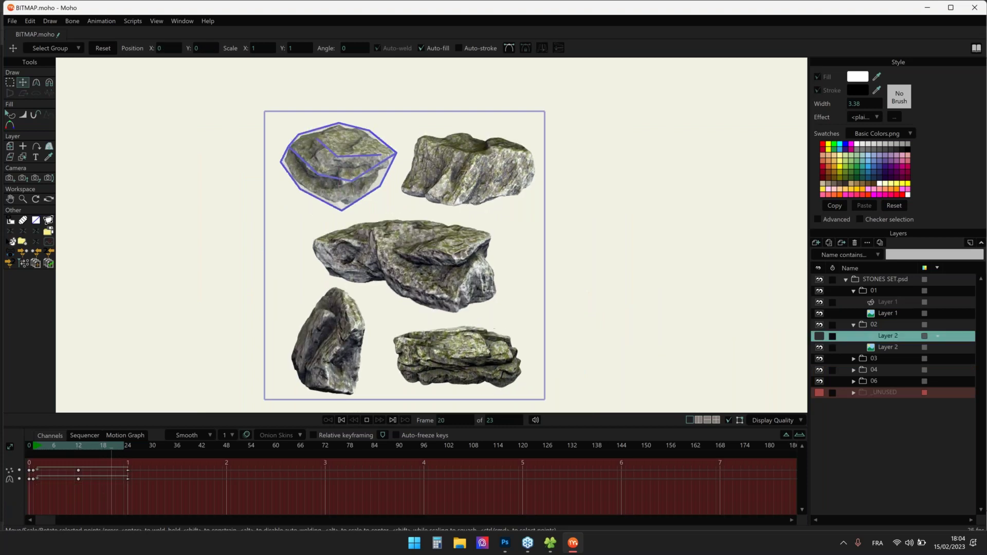
left_click(819, 335)
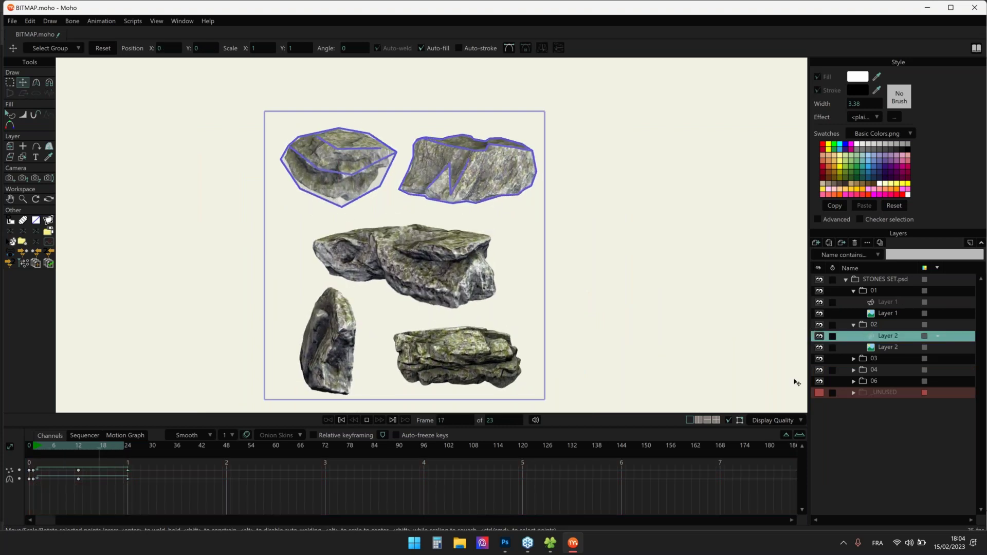
Expand groups 03, 04 and 06, show the mesh Layer 3 during playback, and stop the animation
left_click(853, 359)
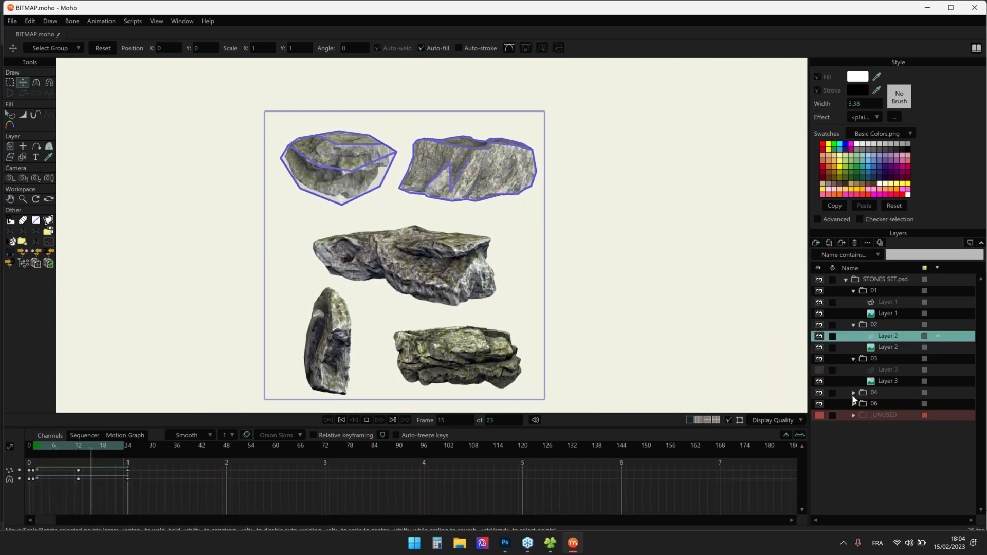
left_click(853, 393)
left_click(854, 426)
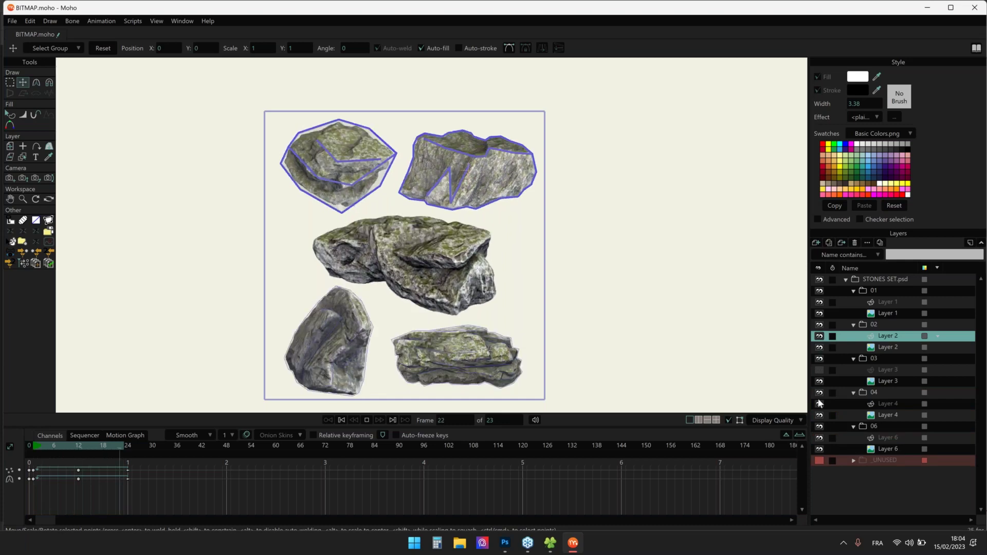
left_click(819, 369)
scroll(308, 270, "up", 3)
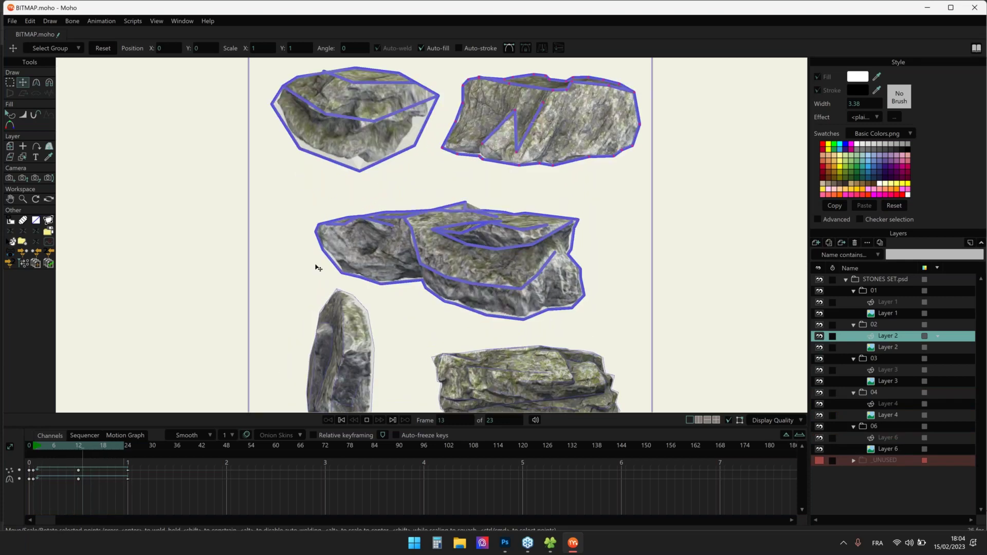
scroll(484, 225, "down", 2)
left_click_drag(483, 224, 466, 226)
key("space")
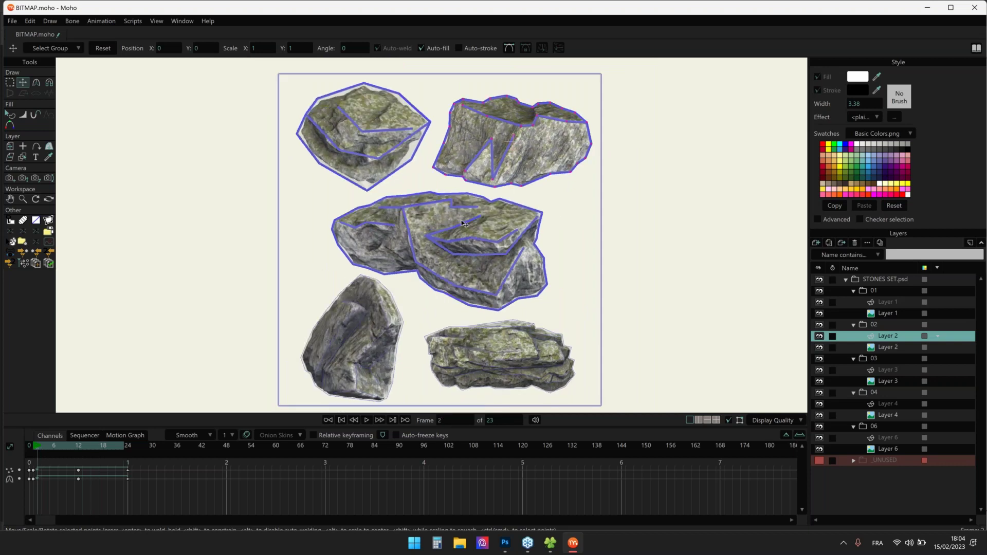
Close BITMAP.moho and STONES SET.psd without saving, minimizing both programs
key("ctrl+w")
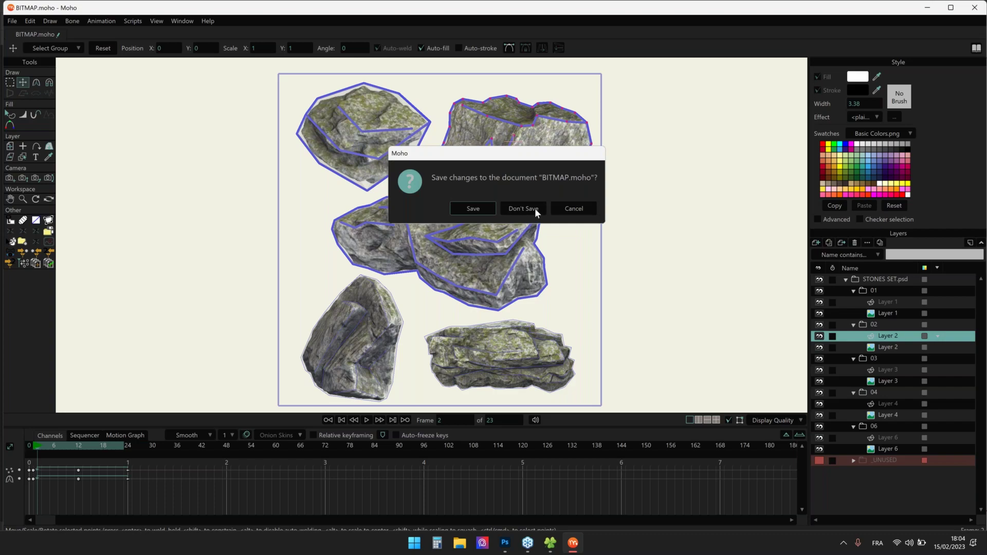
left_click(532, 208)
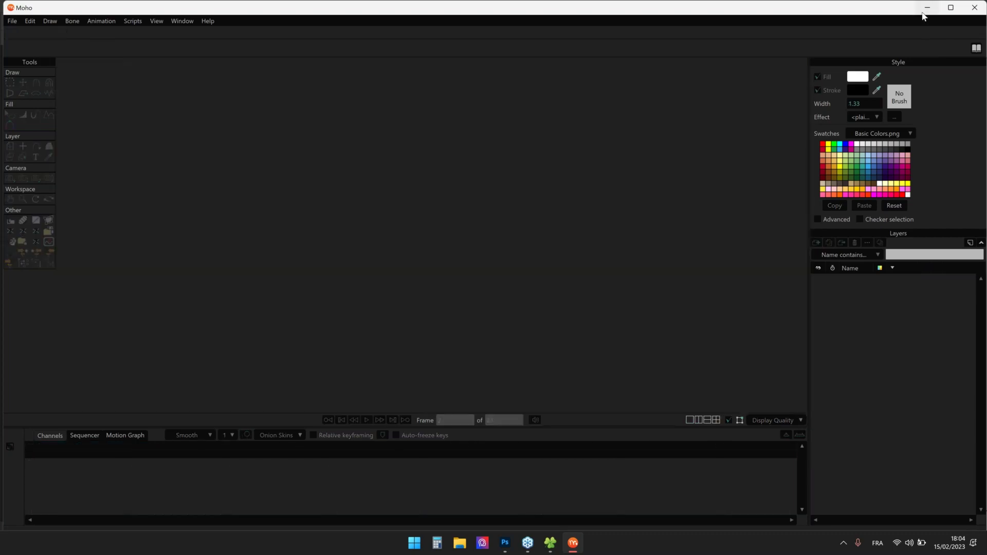
left_click(926, 11)
key("ctrl+w")
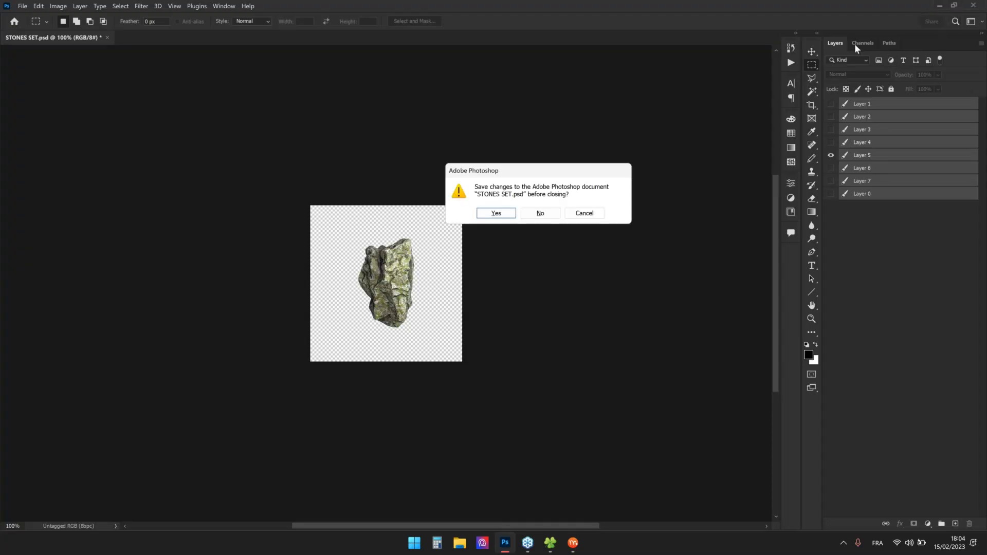
left_click(540, 213)
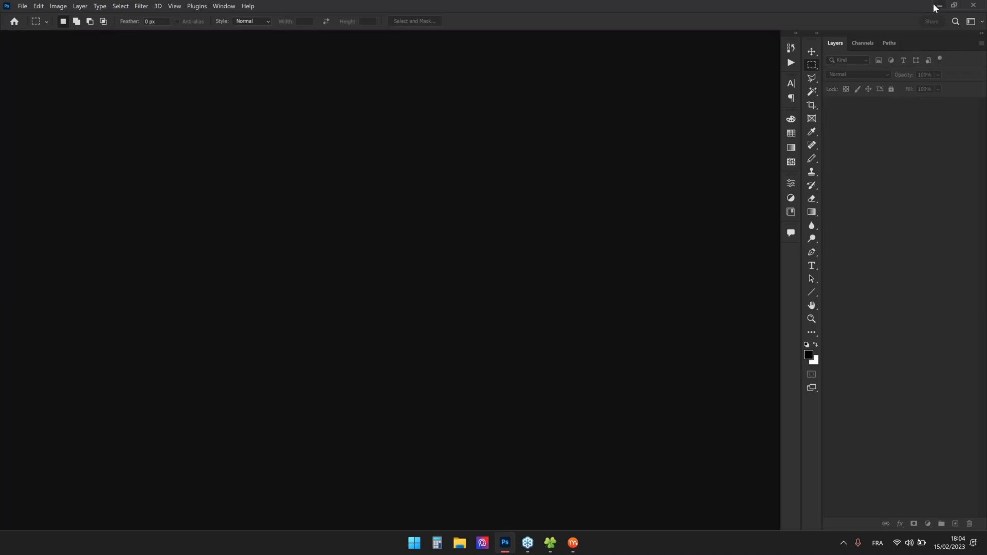
left_click(939, 6)
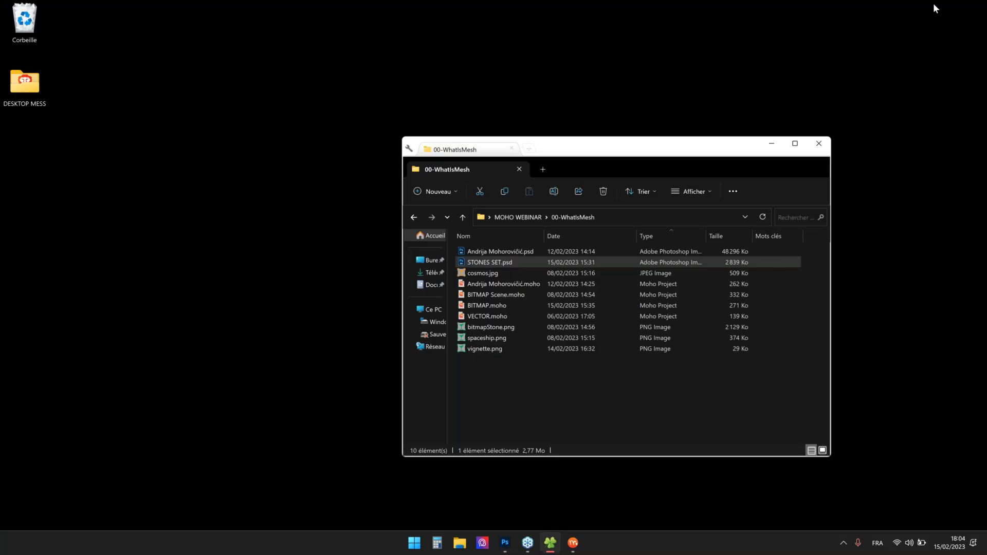
Open the VECTOR.moho project and select the face layer inside Layer 3
left_click(476, 316)
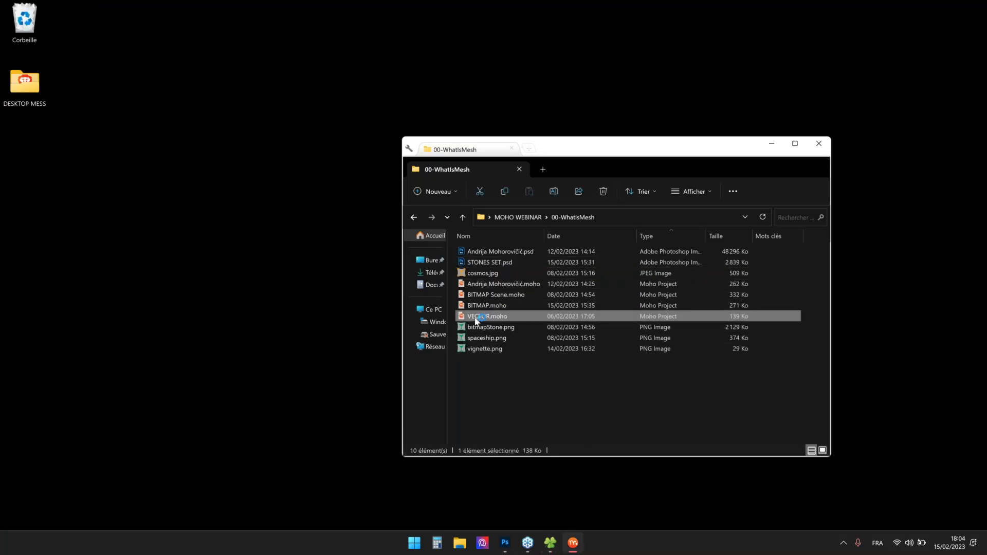
left_click(573, 543)
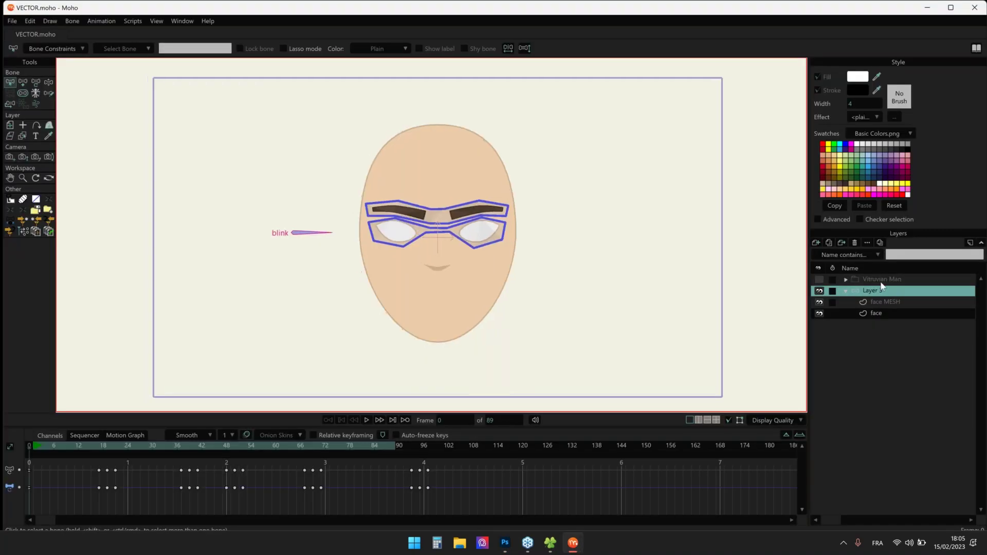
left_click(875, 314)
scroll(423, 199, "up", 1)
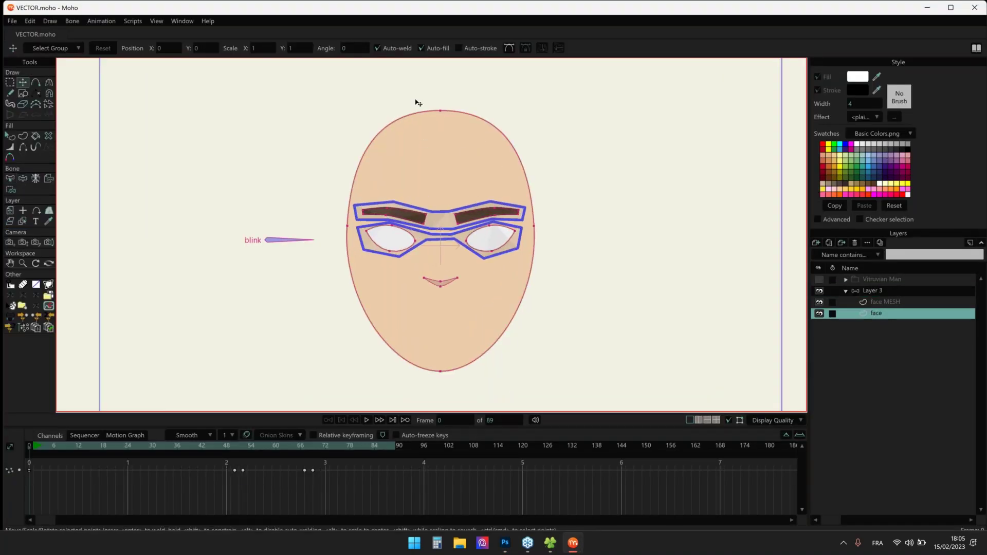
Try changing the curvature and position of the face outline's top point, and undo both changes
key("c")
left_click_drag(439, 126, 68, 88)
key("t")
left_click_drag(436, 122, 406, 206)
key("ctrl+z")
key("ctrl+z")
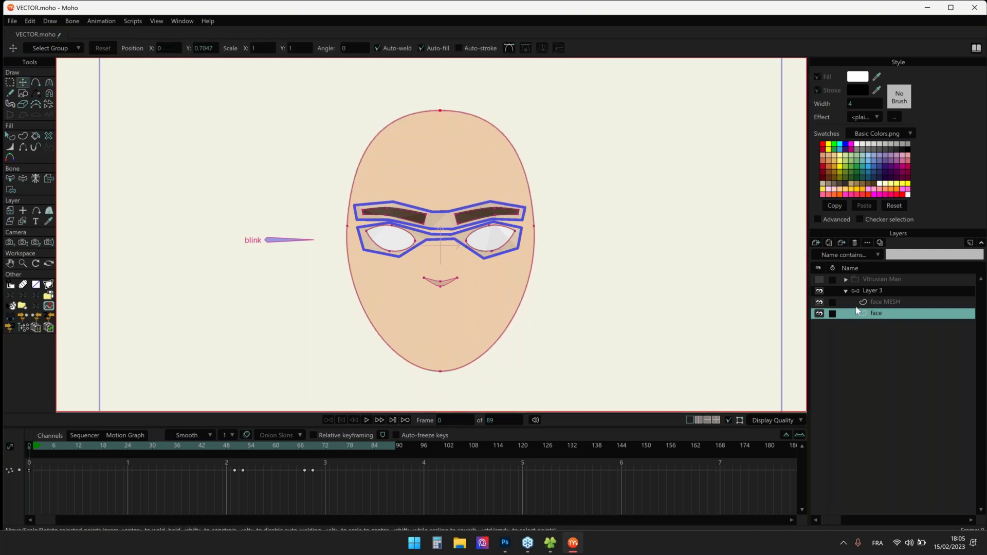
Compare the face layer and the face MESH layer by showing each one alone, ending with the face layer visible and selected
scroll(800, 331, "up", 2)
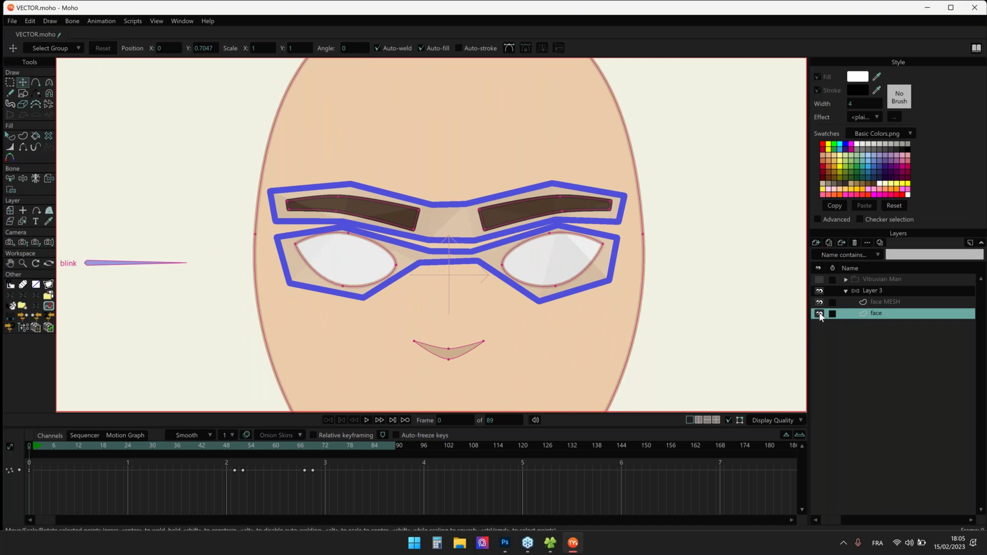
left_click(820, 314)
left_click(882, 303)
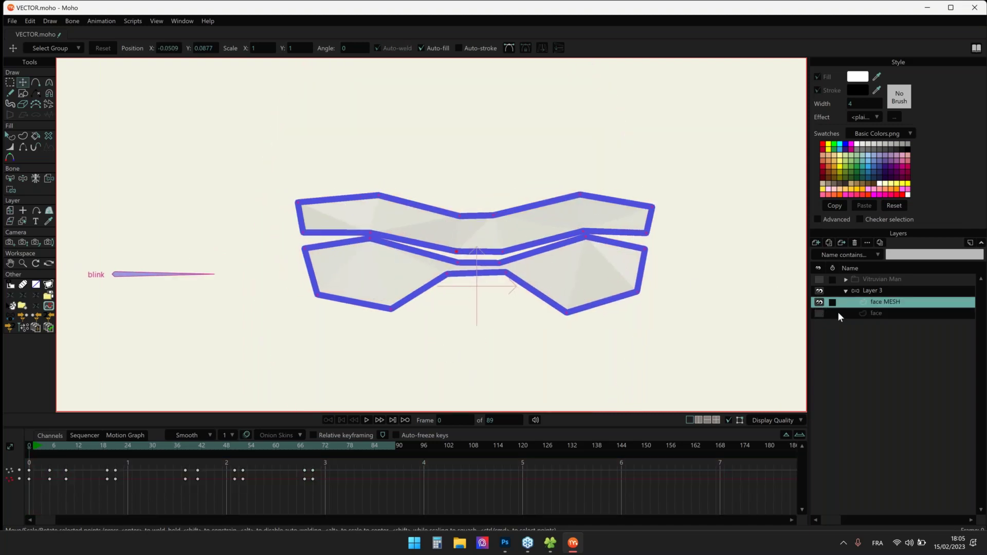
left_click(820, 314)
left_click(820, 302)
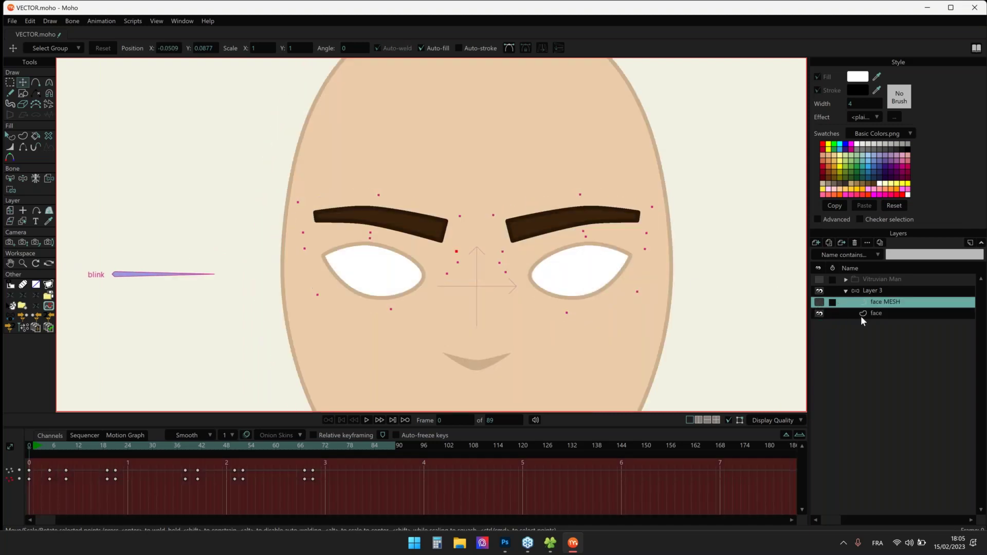
left_click(860, 313)
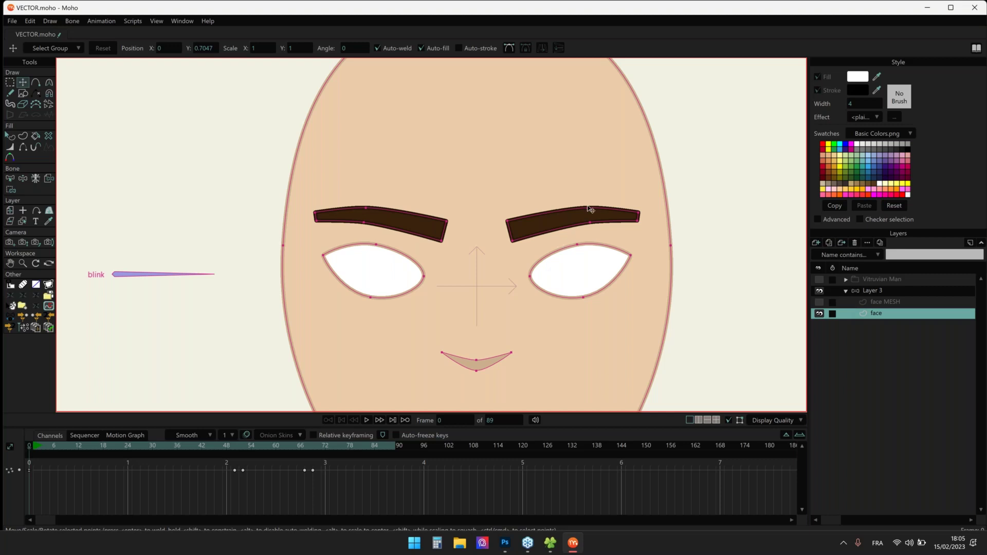
Show the face MESH layer, try moving the whole eyebrow mesh upward at frame 0, and undo the move
left_click(875, 305)
left_click(821, 305)
left_click_drag(538, 176, 634, 215)
key("Tab")
scroll(597, 202, "up", 2)
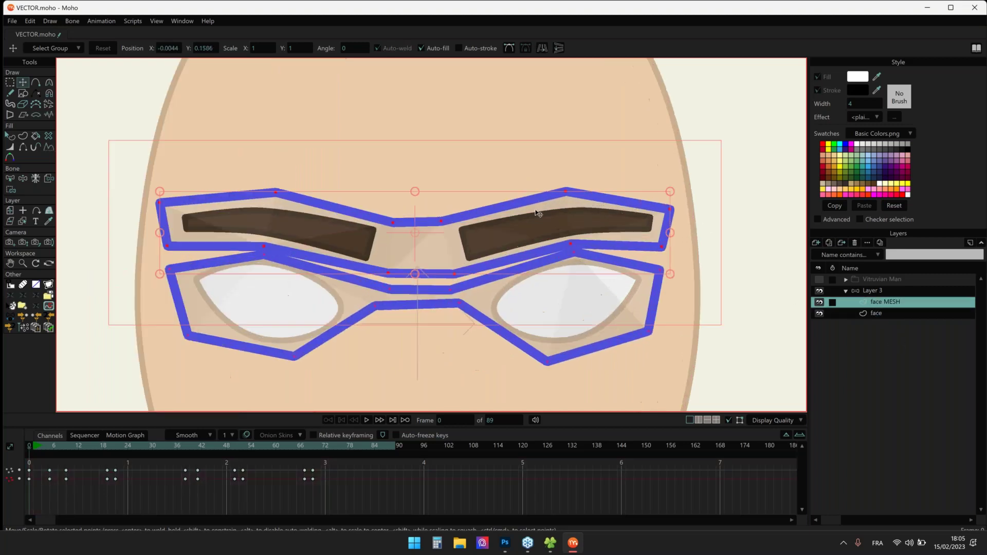
left_click_drag(376, 237, 376, 164)
key("ctrl+z")
Try moving the eye mesh down below the eyes, undo the move and deselect its points
left_click(268, 282)
left_click_drag(267, 284, 266, 372)
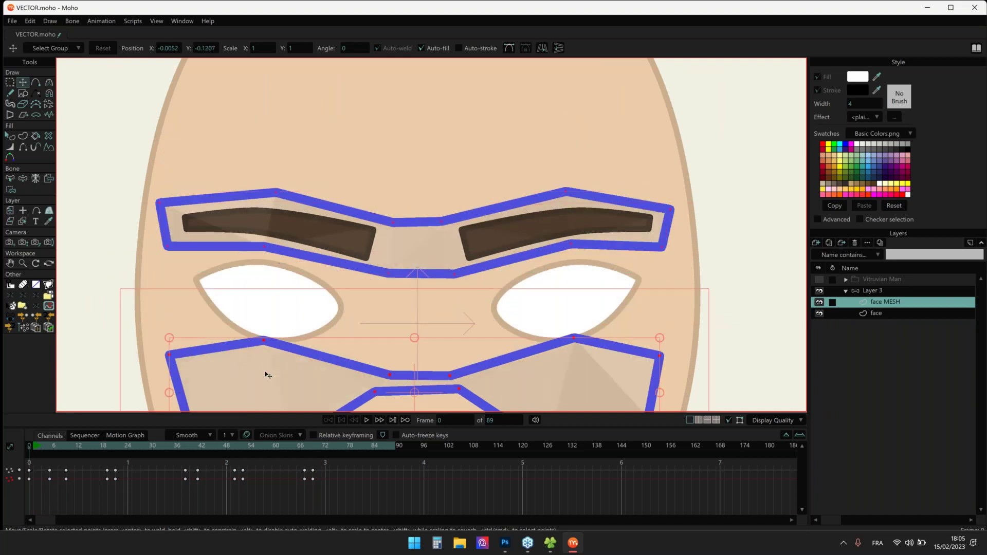
key("ctrl+z")
scroll(291, 260, "down", 3)
left_click_drag(291, 260, 392, 220)
left_click(284, 182)
scroll(298, 206, "down", 3)
scroll(299, 206, "up", 3)
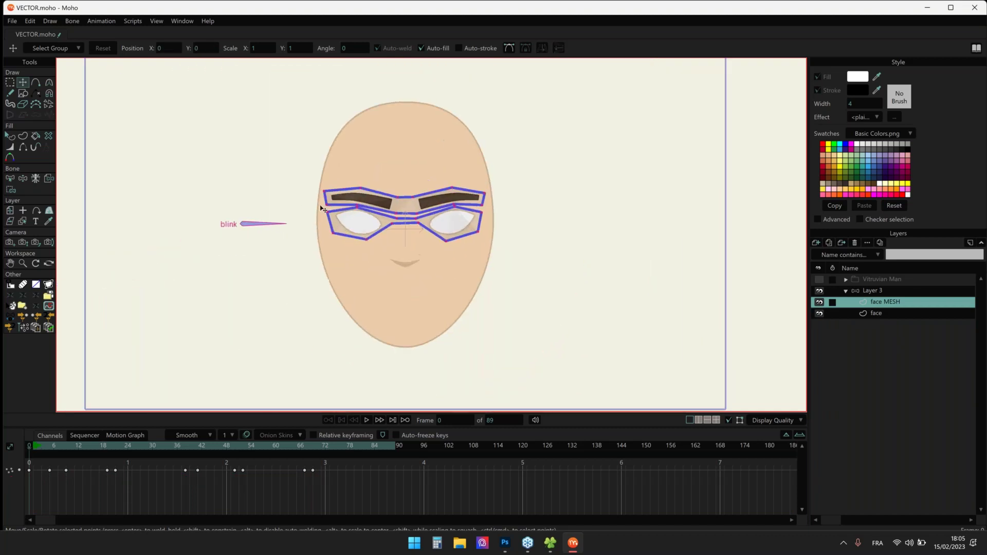
Hide the face MESH layer and try moving the right-hand eyebrow's own points on the face layer at frame 16
left_click(866, 312)
left_click(819, 302)
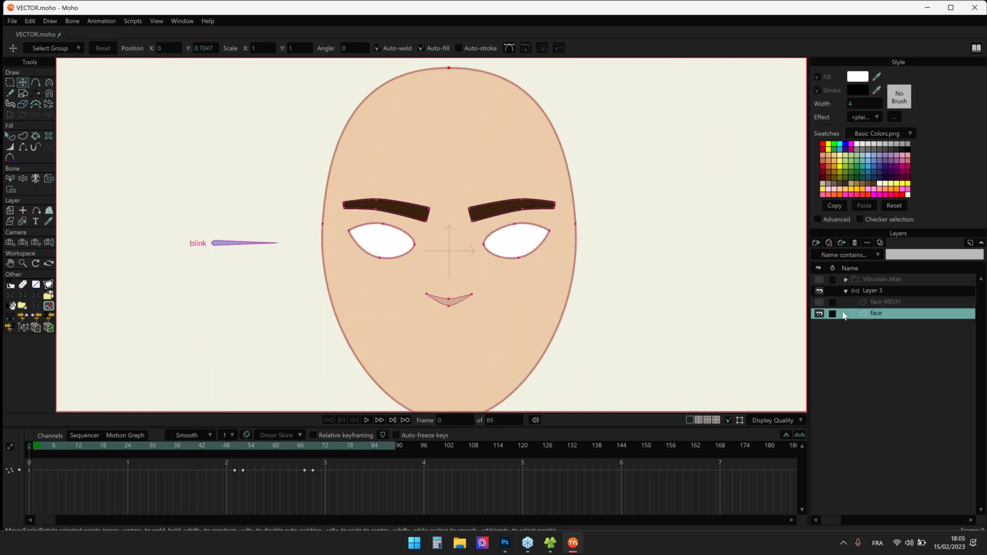
scroll(515, 212, "up", 2)
left_click_drag(518, 185, 535, 218)
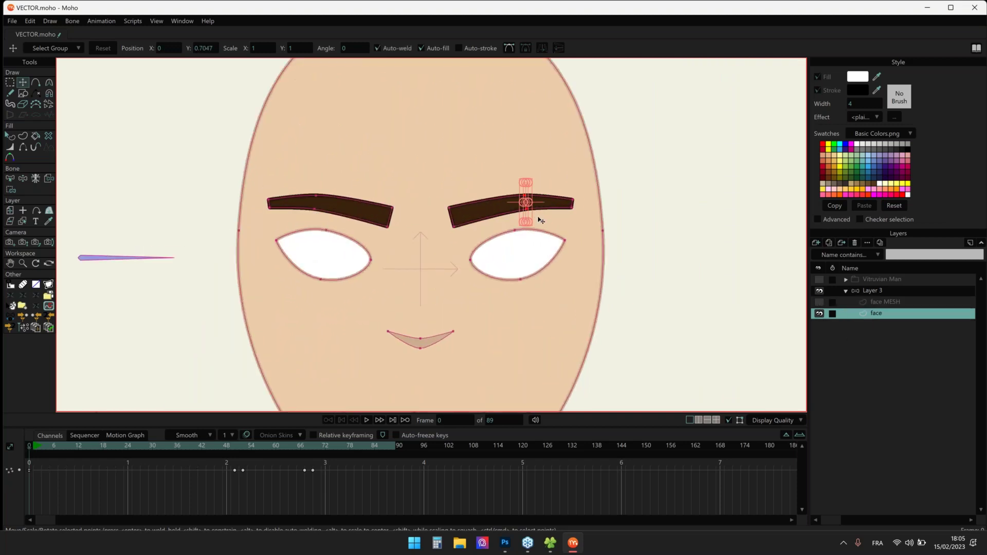
left_click(94, 445)
left_click_drag(425, 130, 581, 212)
scroll(495, 182, "up", 2)
mouse_move(480, 164)
left_mouse_down()
mouse_move(483, 121)
mouse_move(485, 171)
left_mouse_up()
scroll(480, 174, "down", 4)
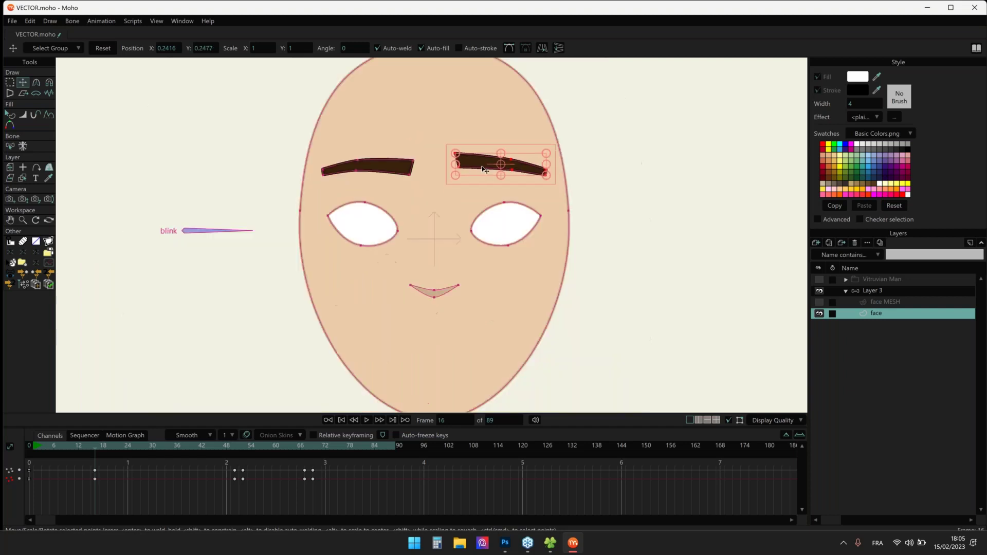
scroll(477, 175, "down", 1)
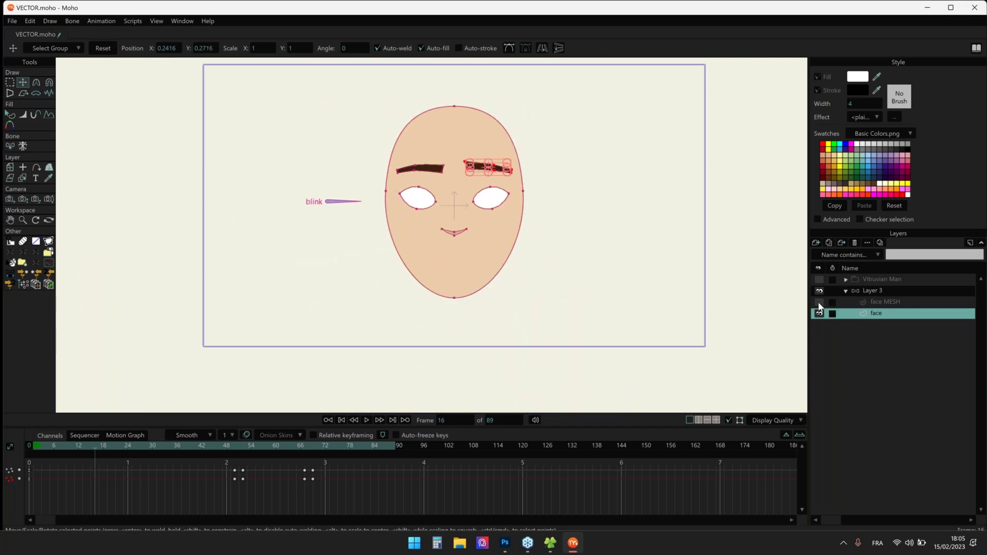
Show and select the face MESH layer, and go to frame 1
left_click(819, 302)
left_click(878, 303)
scroll(518, 174, "up", 2)
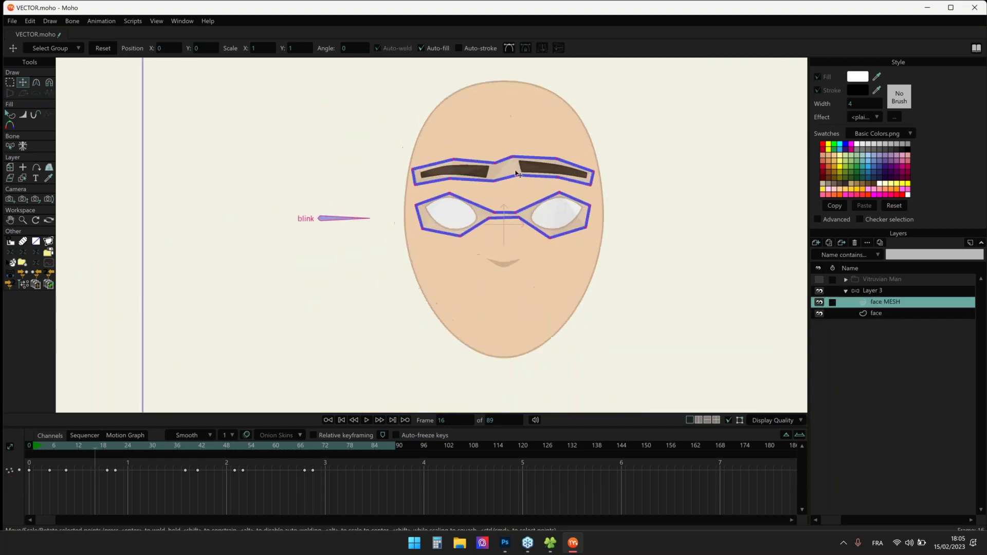
scroll(518, 174, "up", 2)
left_click(29, 445)
scroll(524, 324, "up", 3)
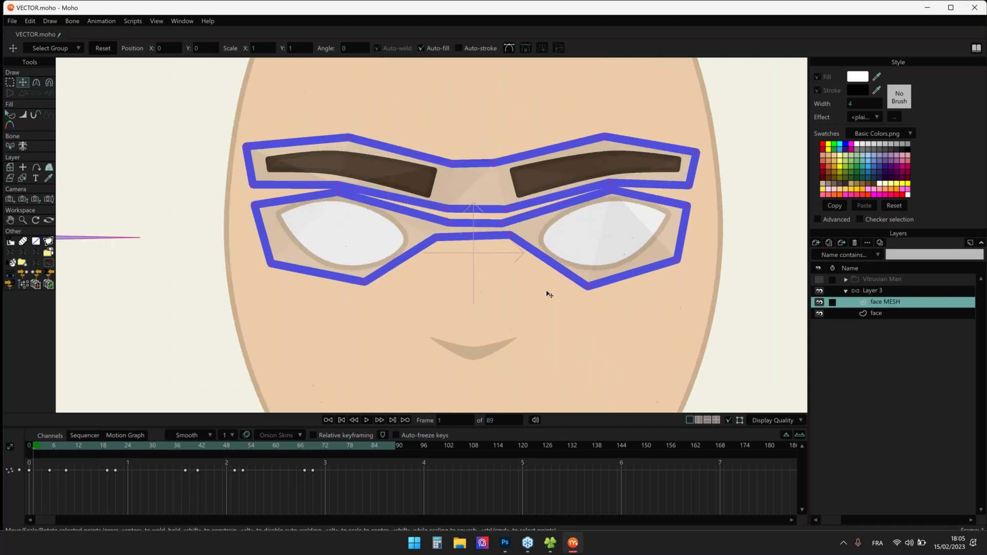
Raise the mesh points around the right-hand eyebrow at frame 1, and play the animation
left_click_drag(541, 166, 601, 242)
left_click_drag(608, 190, 680, 250)
left_click_drag(448, 196, 508, 274)
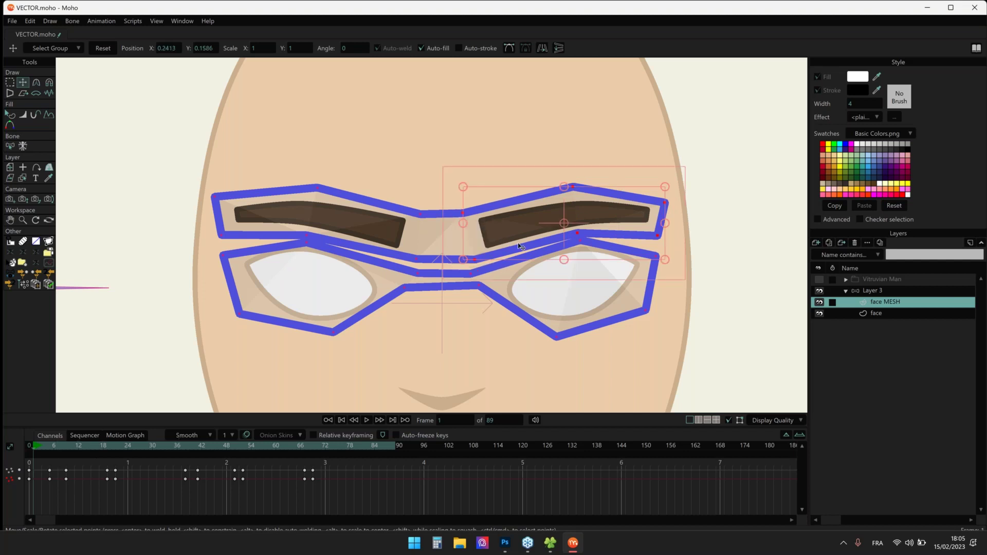
mouse_move(520, 223)
left_mouse_down()
mouse_move(515, 149)
mouse_move(515, 208)
left_mouse_up()
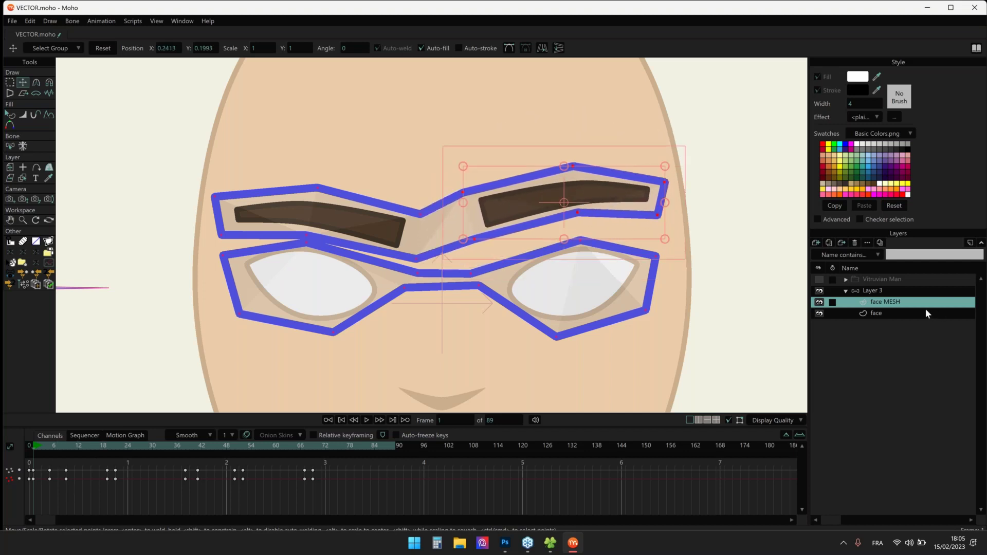
left_click(872, 314)
left_click(885, 300)
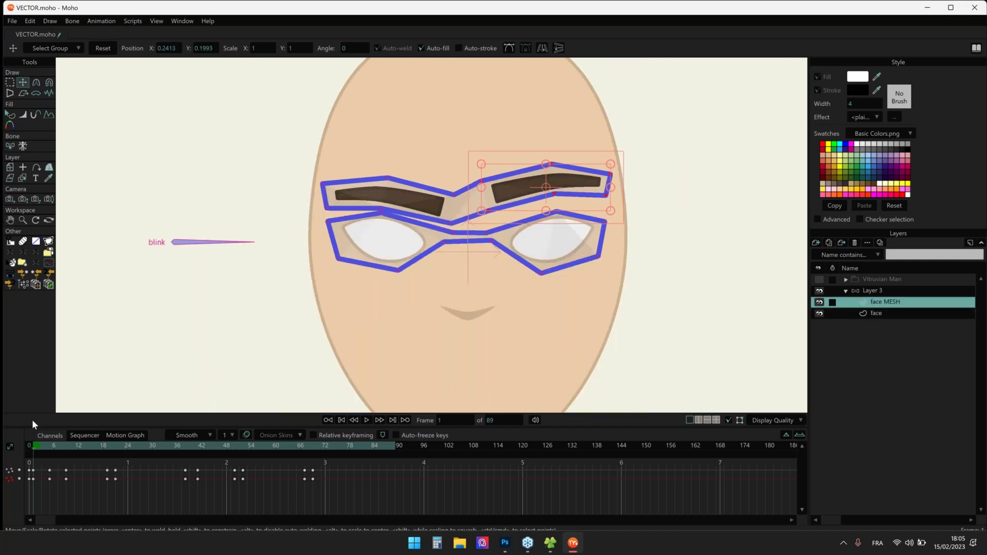
key("space")
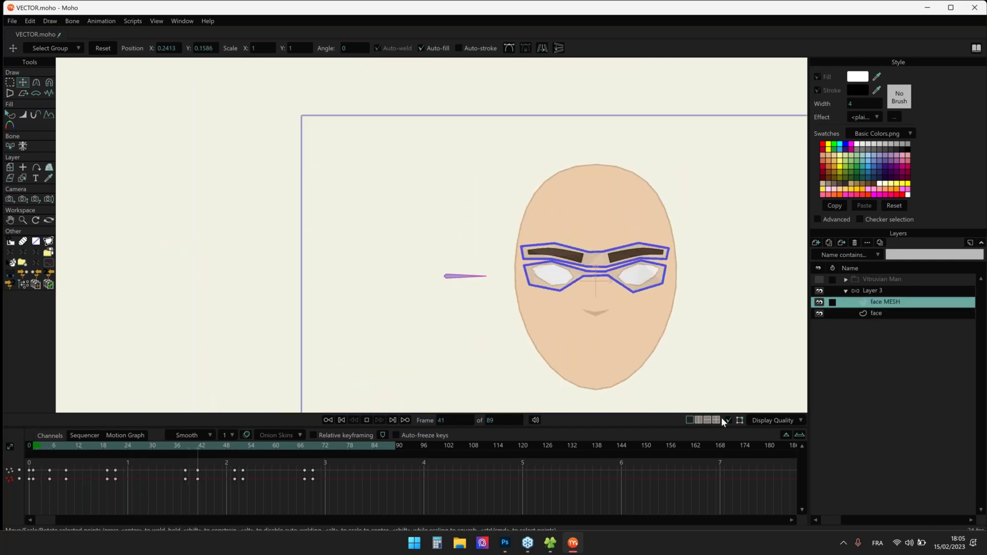
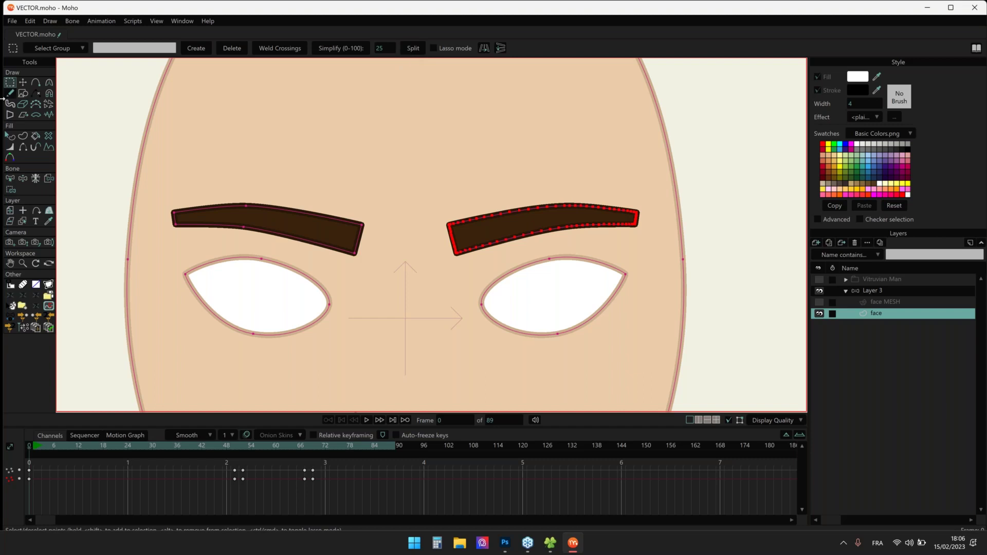
Try moving all the points of the densely subdivided right-hand eyebrow on the face layer at frame 10, and undo the move
scroll(586, 190, "up", 1)
left_click_drag(42, 442, 71, 442)
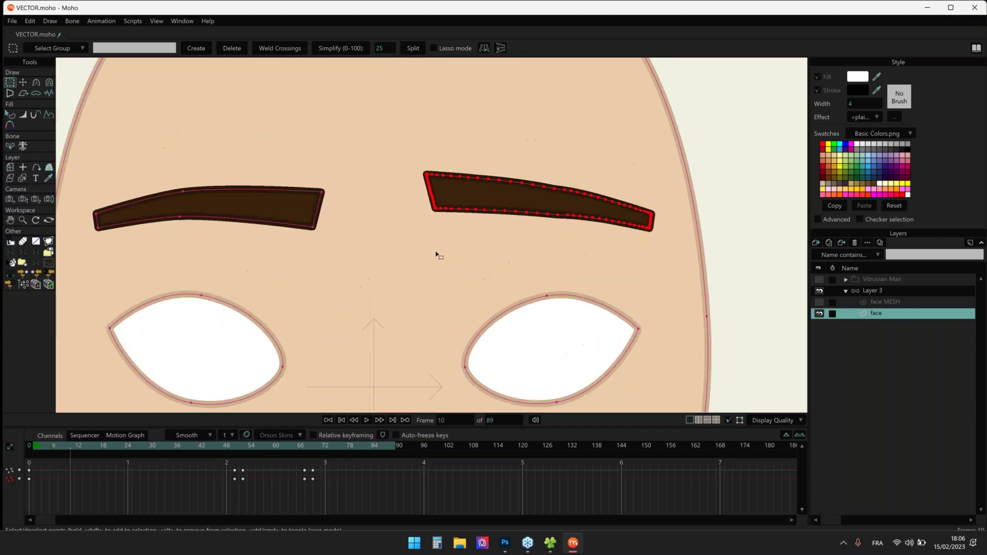
left_click_drag(397, 148, 695, 264)
key("t")
left_click_drag(505, 213, 508, 218)
key("ctrl+z")
Try bending the right-hand eyebrow at frame 10 by moving several groups of its inner points on the face layer
left_click_drag(402, 162, 560, 263)
left_click_drag(421, 192, 425, 200)
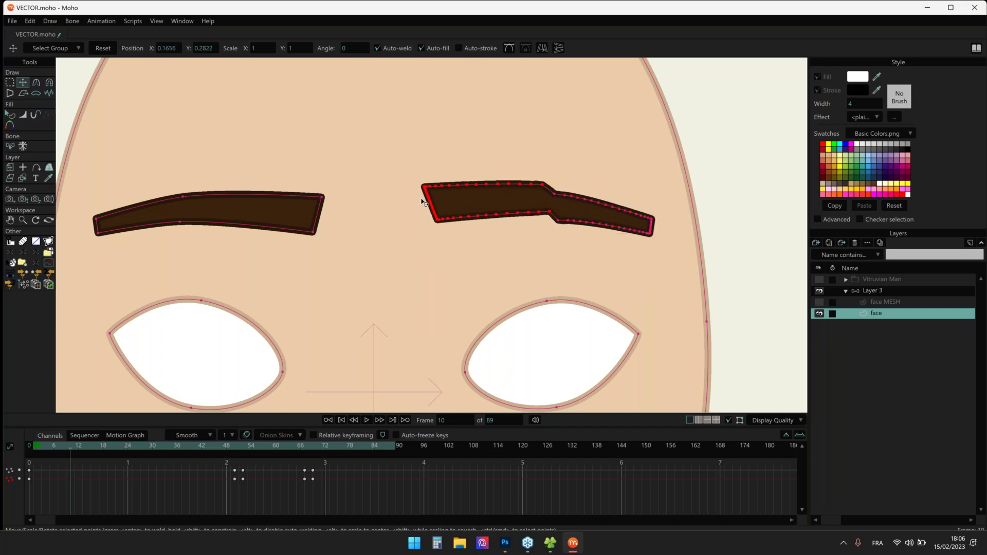
left_click_drag(385, 151, 537, 242)
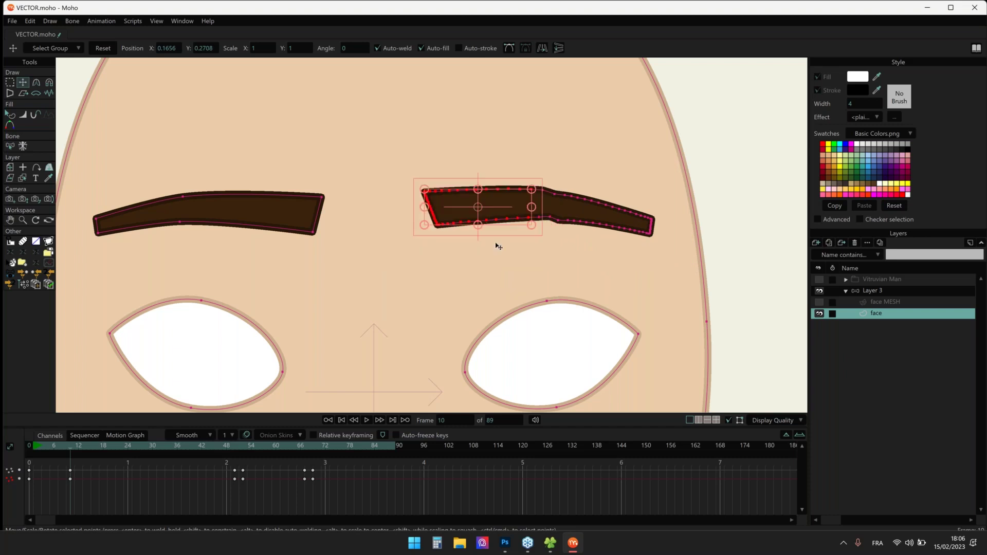
left_click_drag(419, 201, 463, 216)
left_click_drag(373, 171, 477, 266)
left_click_drag(422, 214, 421, 218)
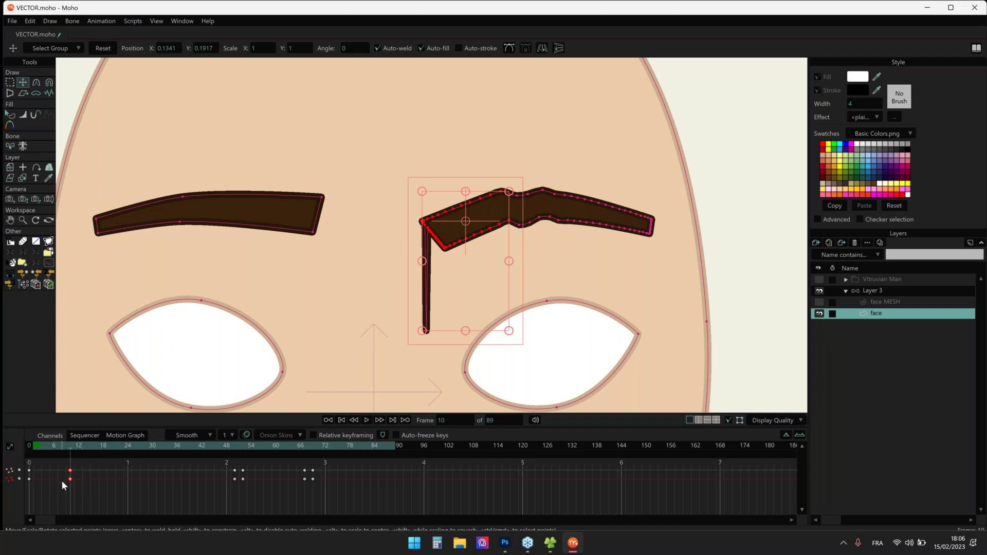
Return to frame 0, select and show the face MESH layer, and view its pose at frame 1
left_click(30, 444)
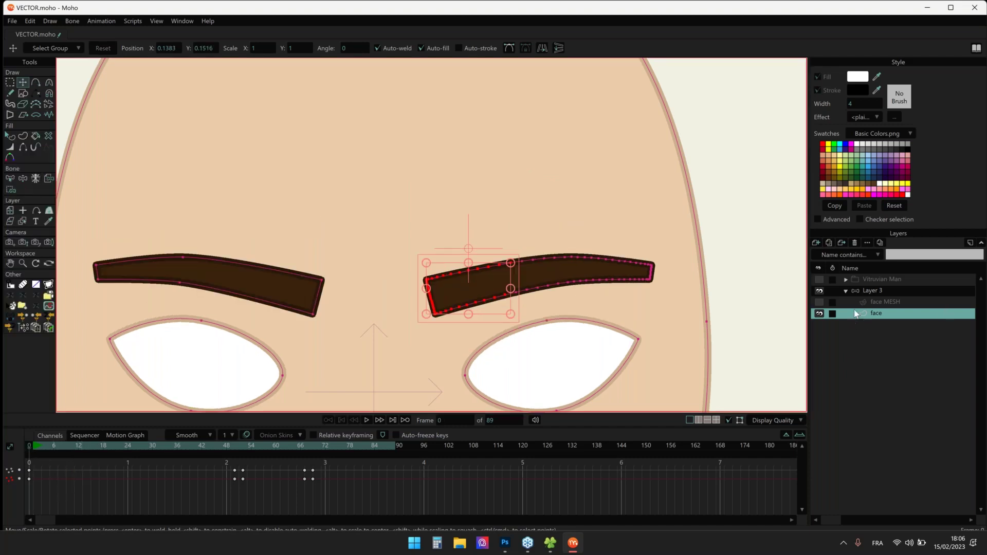
left_click(874, 302)
left_click(821, 303)
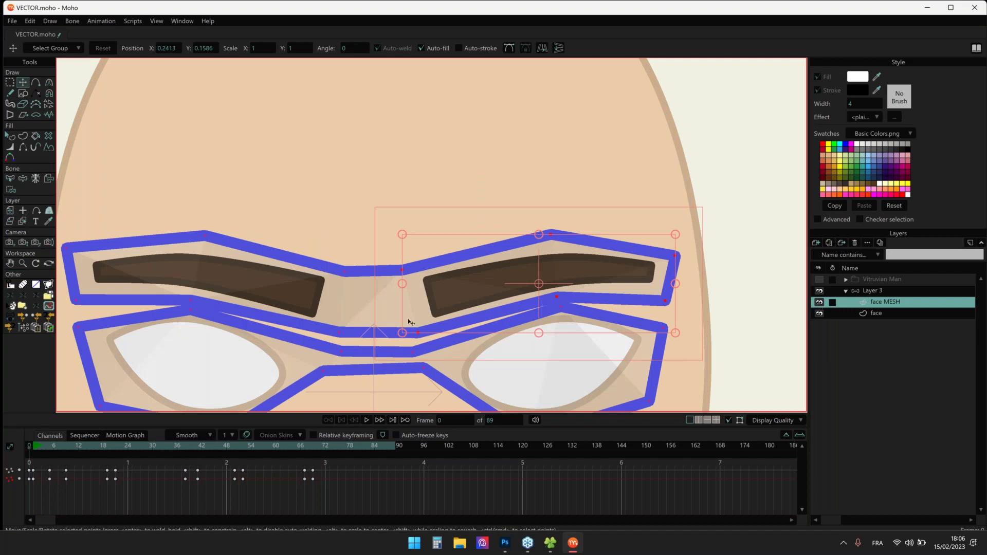
left_click(32, 445)
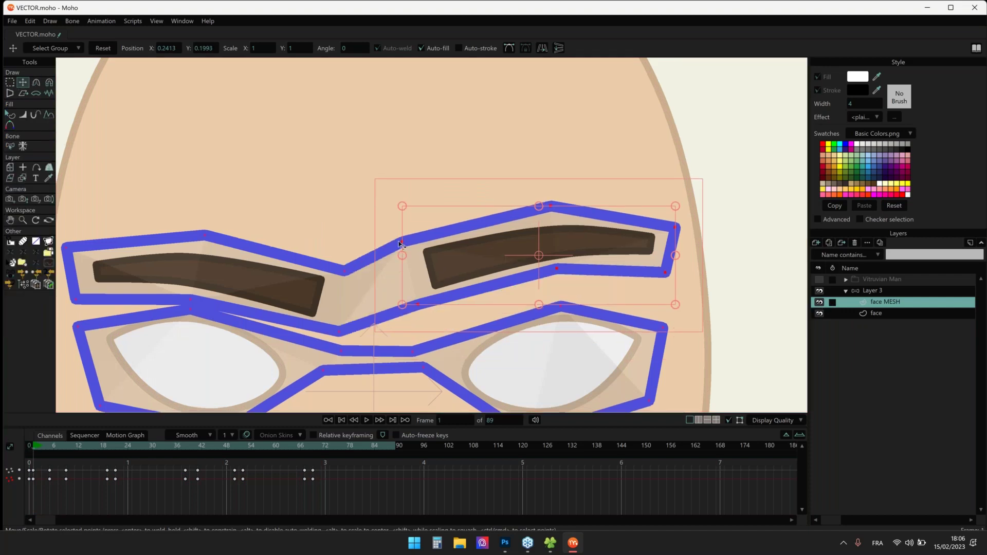
Raise the mesh points at the peak of the right-hand eyebrow at frame 26, and inspect the deformed eyebrow on the face layer
left_click_drag(92, 443, 133, 445)
left_click_drag(517, 110, 586, 219)
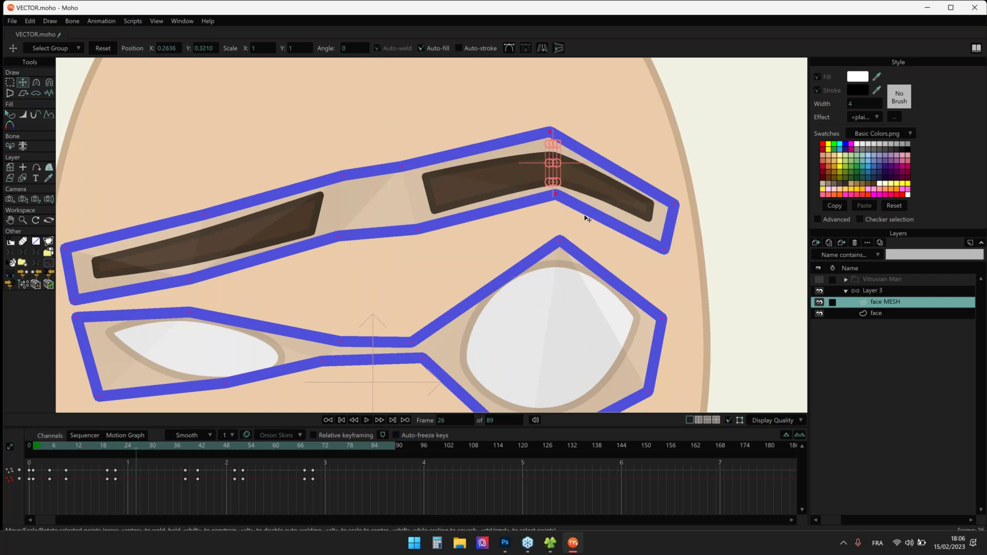
left_click_drag(552, 158, 553, 135)
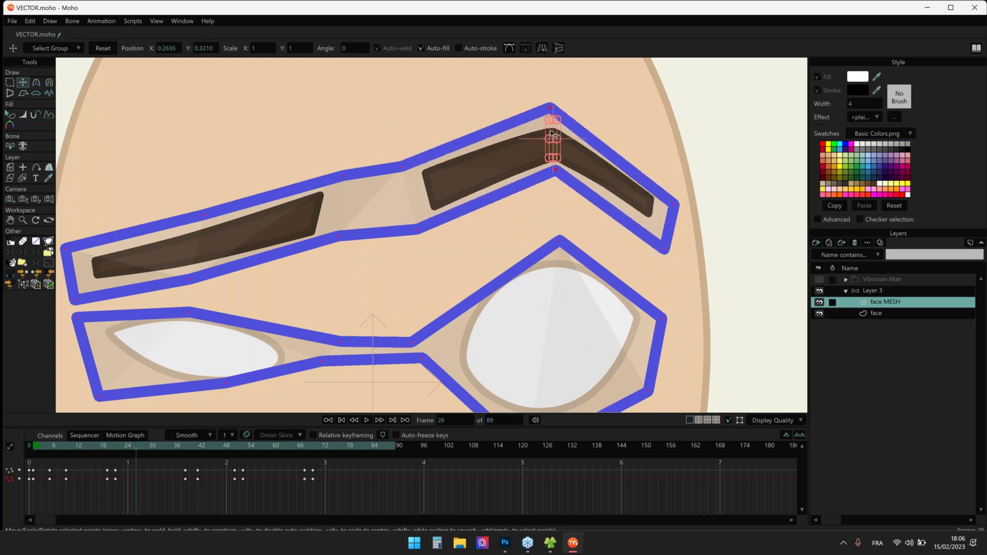
left_click(877, 313)
scroll(562, 131, "up", 5)
scroll(562, 131, "down", 6)
scroll(562, 130, "up", 3)
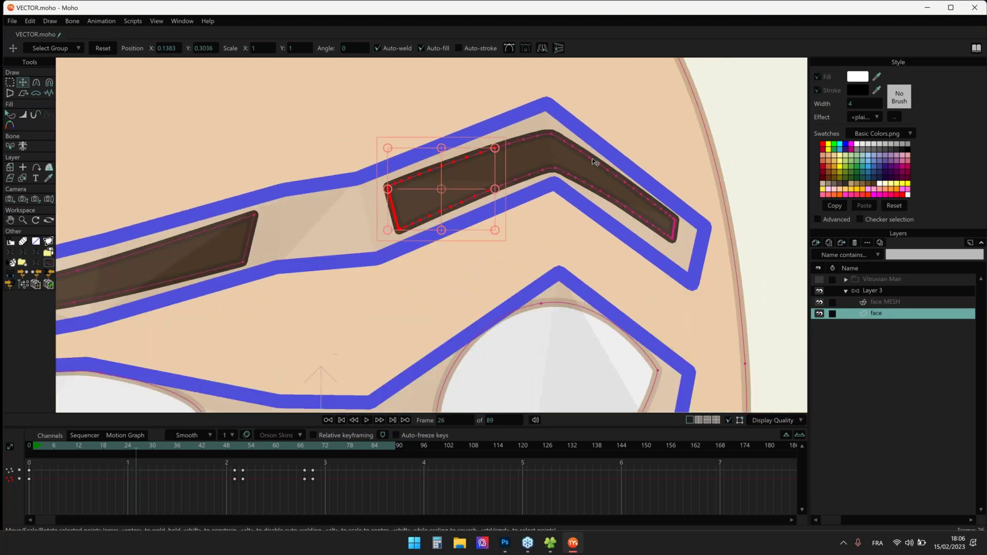
Select the four face MESH points enclosing the outer half of the right-hand eyebrow at frame 0
mouse_move(128, 445)
left_mouse_down()
mouse_move(105, 445)
mouse_move(128, 436)
left_mouse_up()
left_click(904, 303)
left_click_drag(639, 165, 741, 330)
scroll(741, 330, "down", 3)
key("shift+Left")
scroll(556, 148, "up", 2)
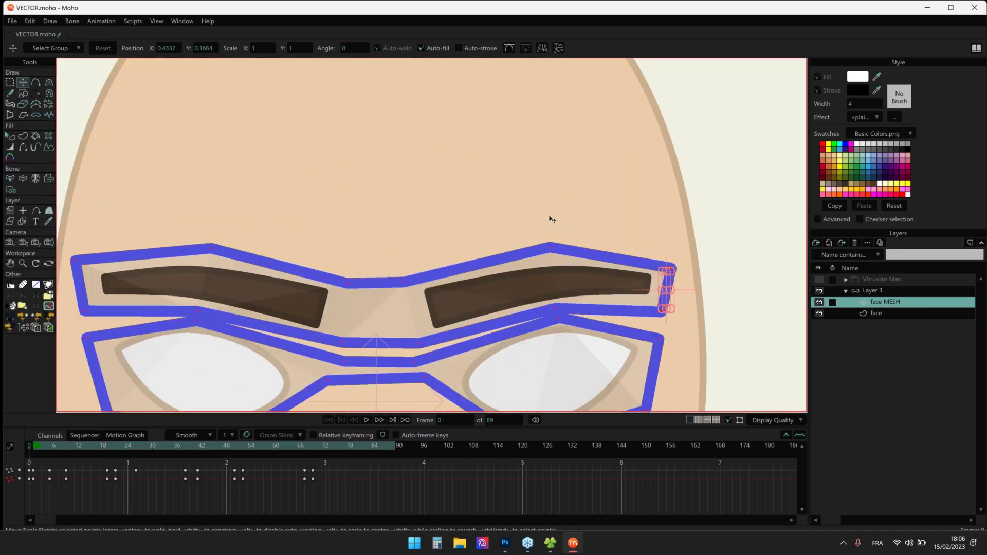
left_click_drag(503, 227, 695, 327)
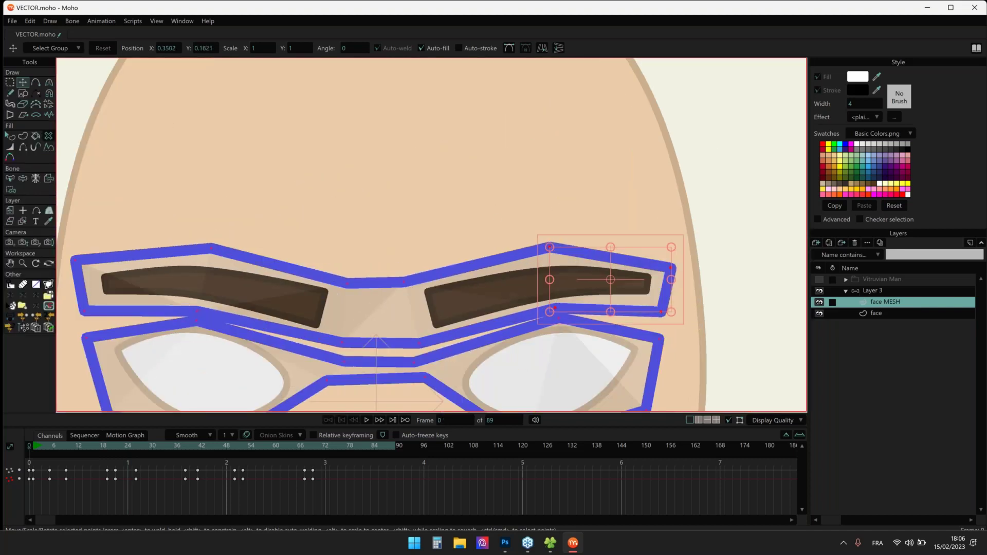
key("ctrl+0")
left_click(8, 85)
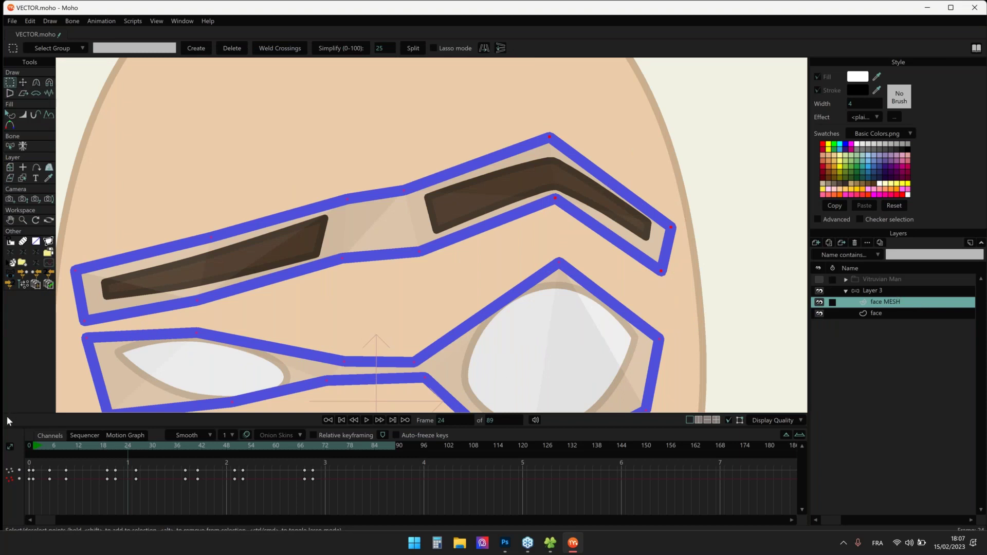
Add one point to the upper edge and one to the lower edge of the mesh around the right-hand eyebrow's outer half at frame 0
left_click(30, 446)
left_click(35, 83)
left_click(609, 312)
left_click(605, 257)
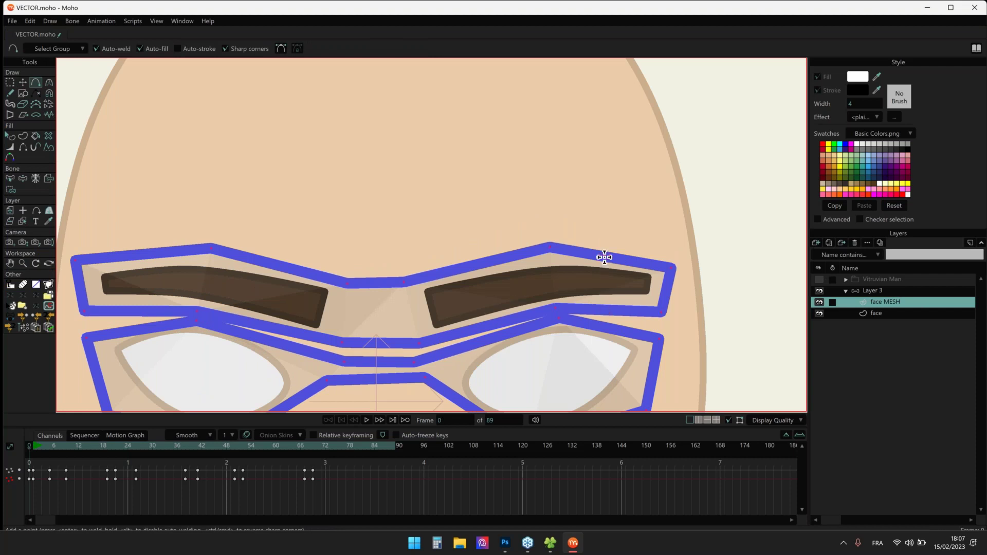
left_click_drag(604, 257, 604, 240)
left_click_drag(606, 310, 606, 296)
Raise the two added mesh points and the neighbouring peak points at frame 17 to arch the right-hand eyebrow
key("t")
left_click_drag(32, 442, 99, 445)
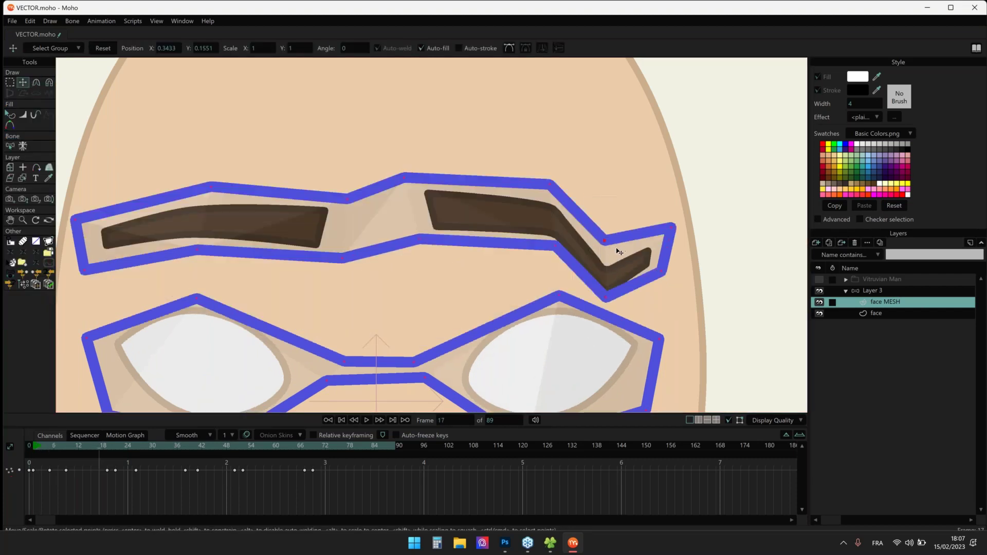
left_click_drag(619, 252, 610, 189)
left_click_drag(606, 305, 613, 221)
left_click_drag(548, 186, 549, 164)
left_click_drag(552, 241, 552, 201)
left_click_drag(608, 178, 612, 153)
left_click_drag(611, 223, 612, 201)
left_click_drag(527, 159, 529, 135)
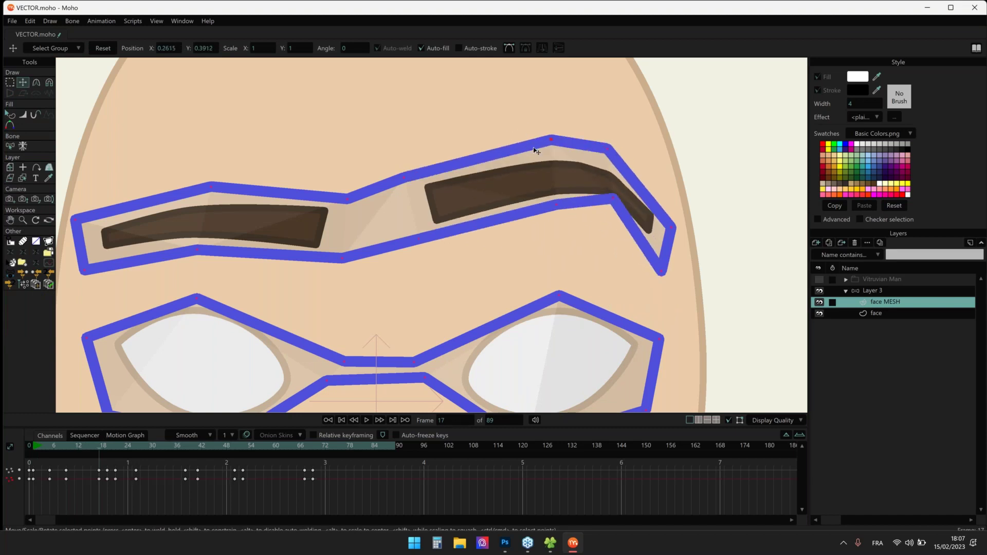
Hide the face MESH layer to view the reshaped eyebrow alone
scroll(533, 148, "down", 2)
scroll(268, 264, "up", 1)
left_click(820, 303)
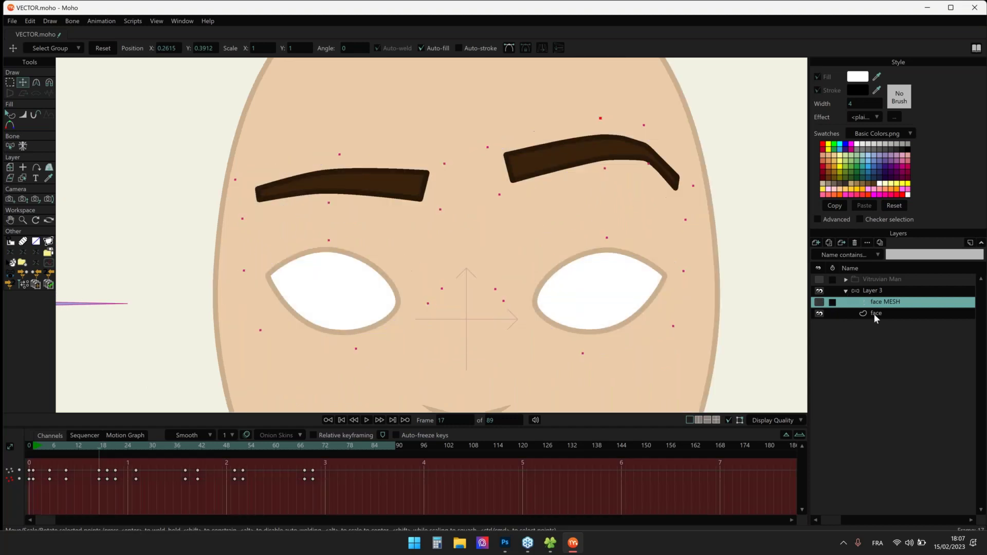
Select the face layer and examine its own vector points around the reshaped right-hand eyebrow
left_click(875, 314)
scroll(571, 174, "down", 2)
scroll(573, 177, "down", 2)
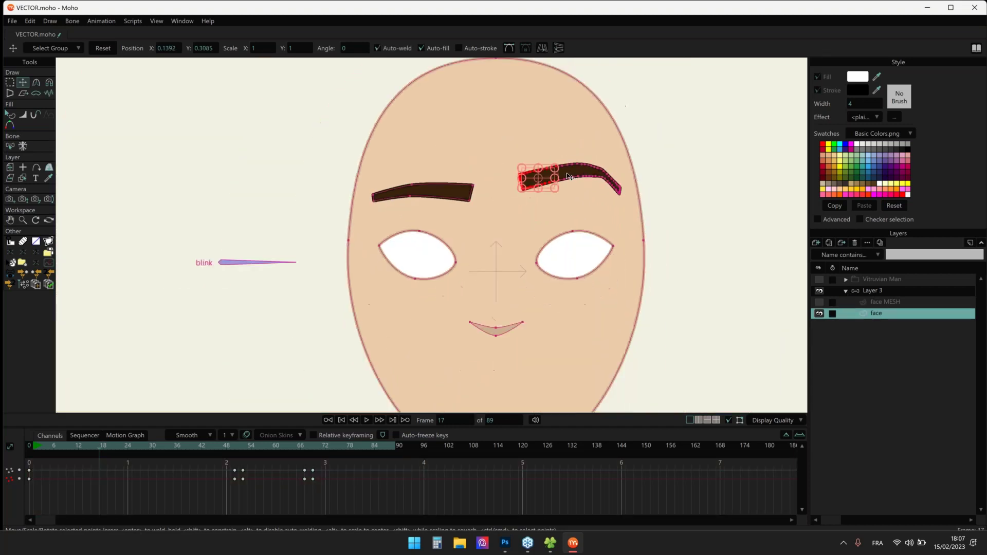
left_click_drag(564, 177, 556, 200)
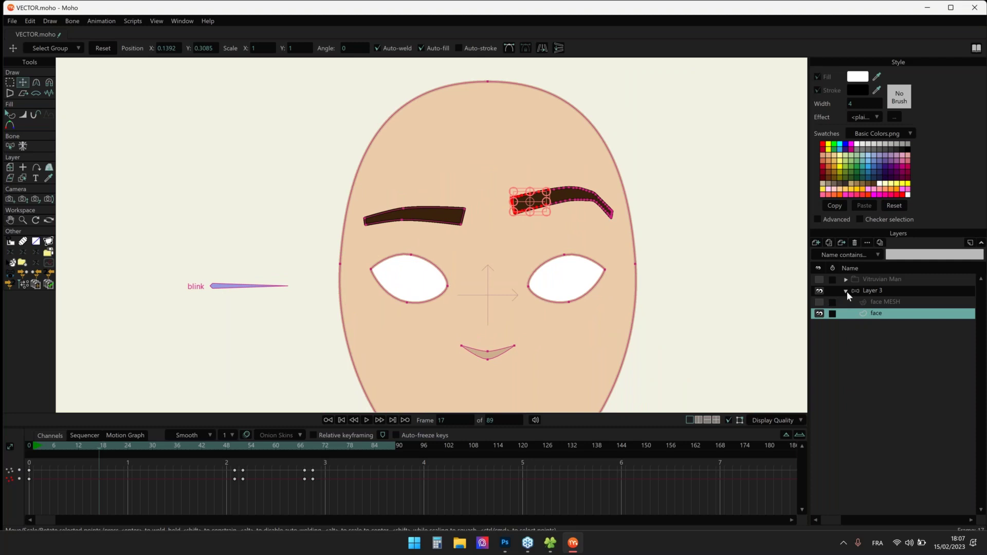
Collapse and hide Layer 3, and show and select the Vitruvian Man group instead
left_click(847, 291)
left_click(819, 291)
left_click(820, 279)
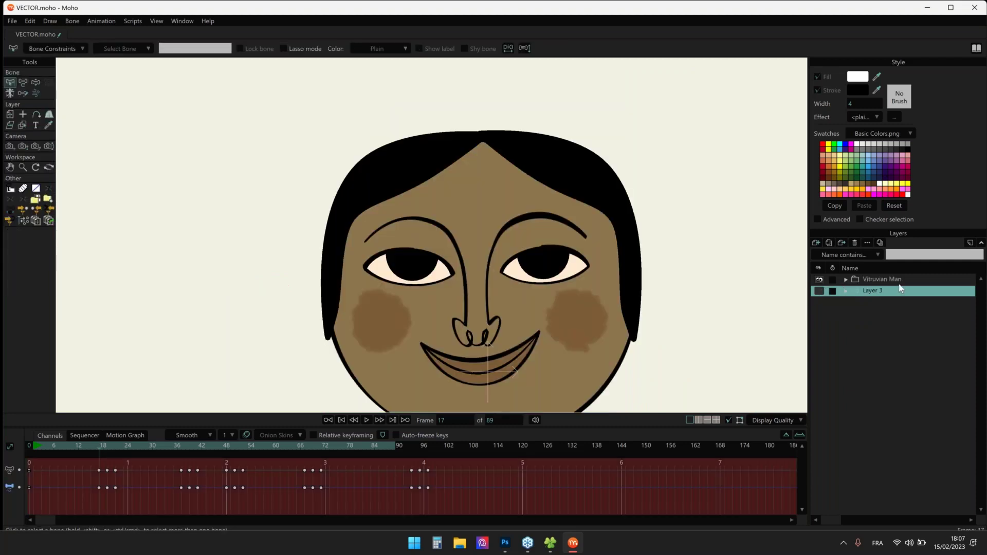
left_click(899, 280)
scroll(612, 227, "down", 4)
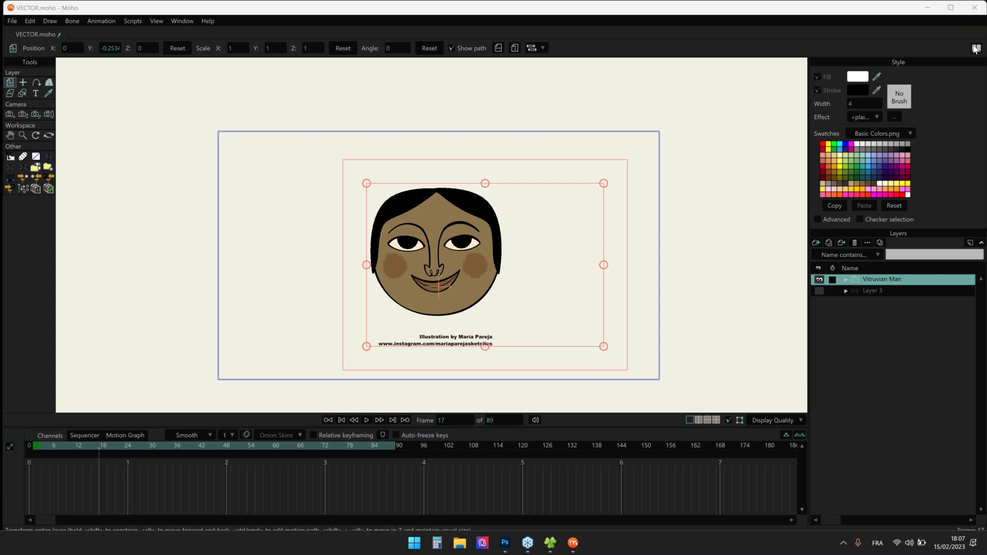
Expand the Vitruvian Man group and select the head vector layer inside it
key("ctrl+shift+l")
left_click(523, 44)
scroll(417, 319, "up", 3)
left_click(846, 280)
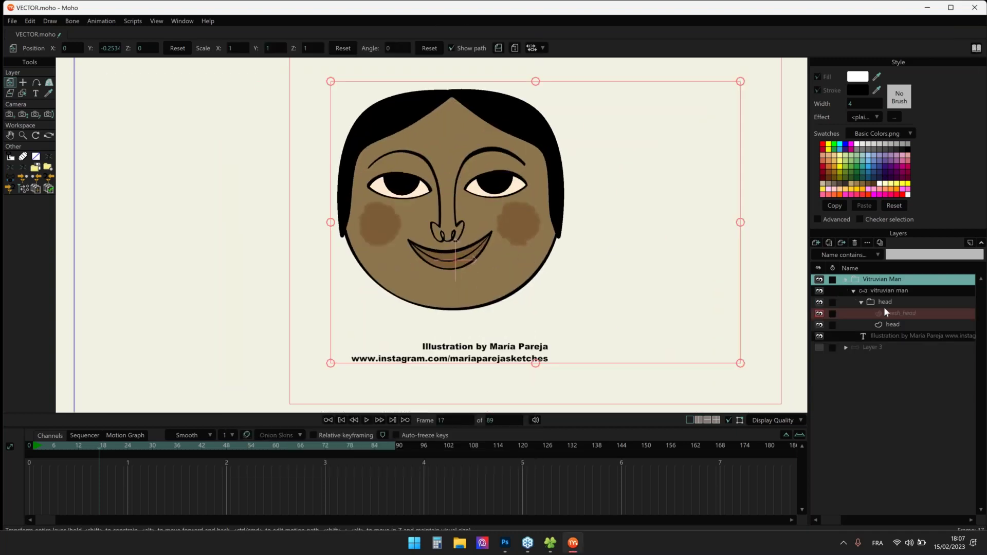
left_click(887, 325)
scroll(418, 165, "up", 4)
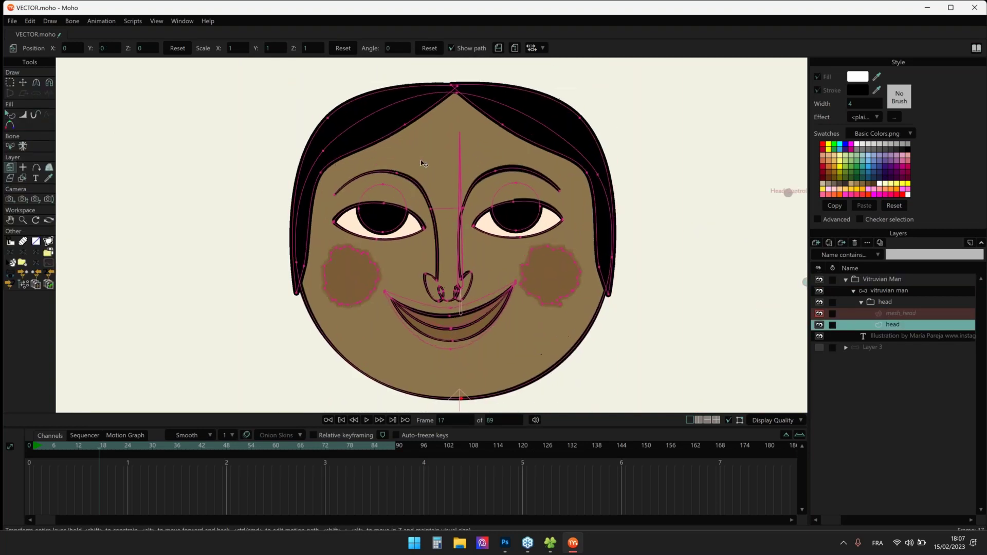
Try to move a group of eye and nose points directly on the head layer, and undo the move
scroll(497, 178, "up", 3)
left_click_drag(286, 194, 398, 263)
scroll(346, 214, "down", 2)
key("Tab")
left_click_drag(330, 229, 337, 217)
key("ctrl+z")
left_click_drag(117, 248, 129, 232)
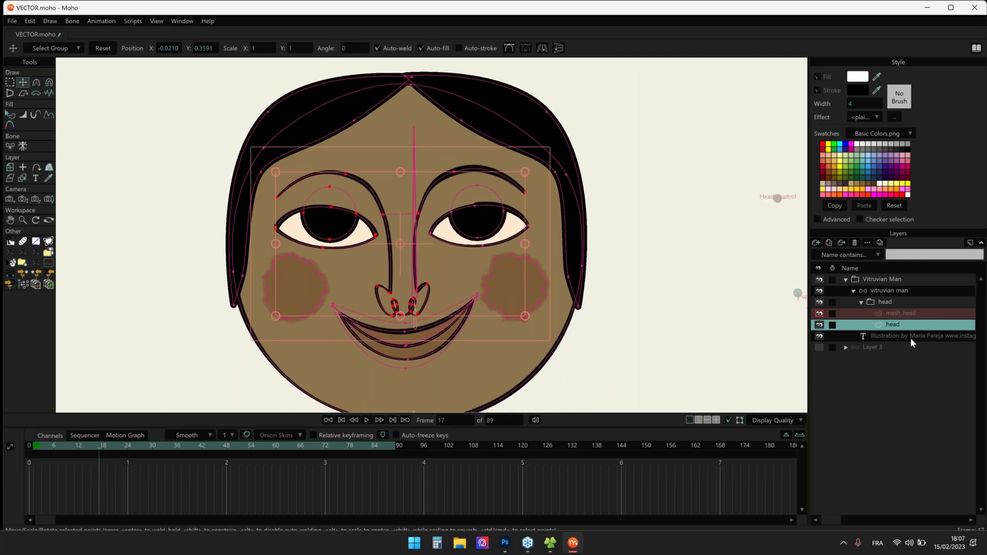
Select the mesh_head layer and examine the mesh that covers the whole face
left_click(892, 315)
scroll(361, 254, "down", 5)
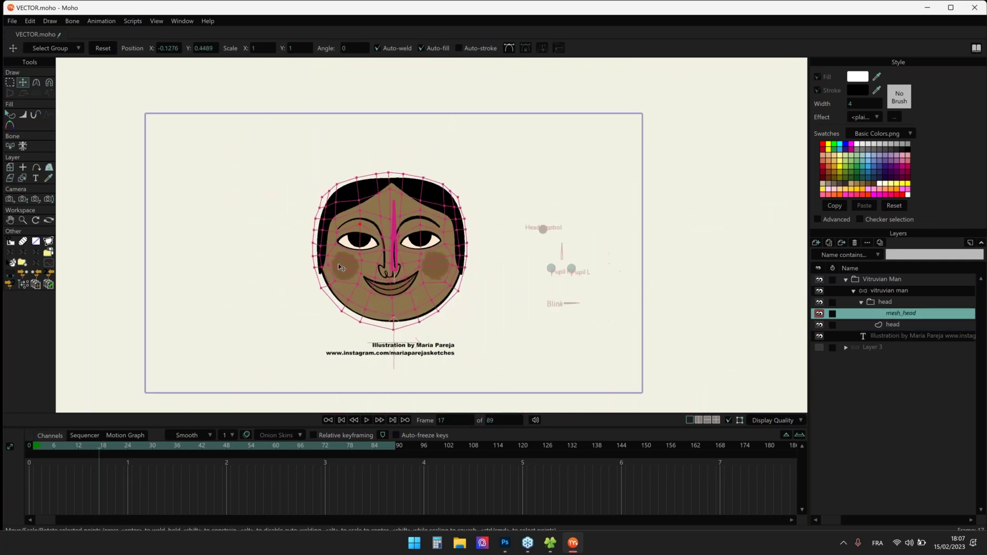
scroll(361, 253, "up", 3)
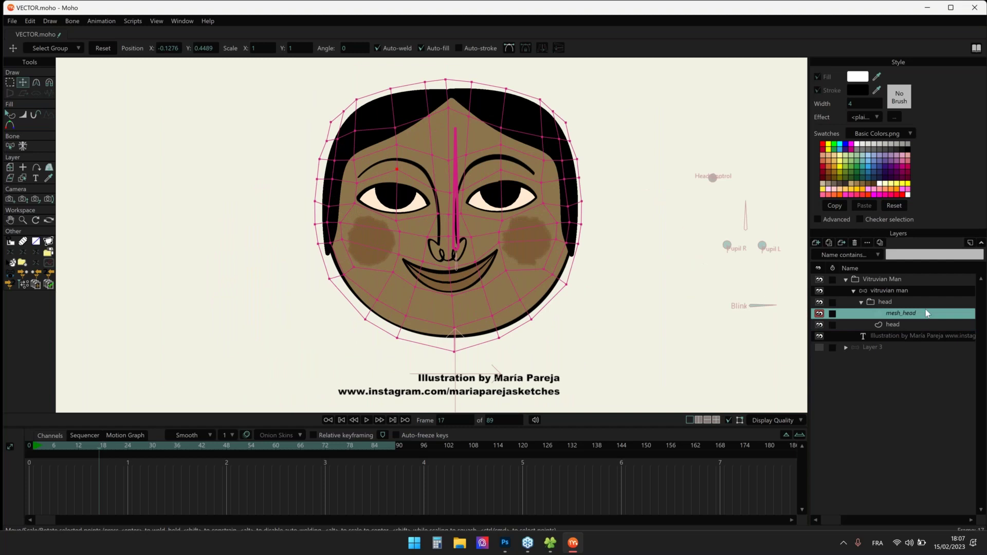
Return to the head layer and pick individual points around the left-hand eyebrow and eye for comparison with the mesh
left_click(915, 325)
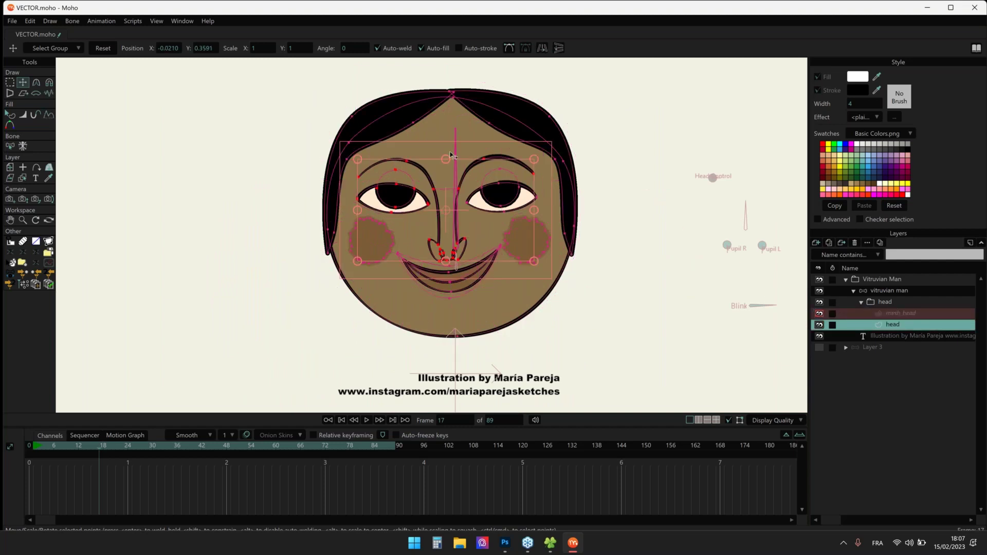
scroll(451, 154, "up", 1)
left_click(396, 162)
scroll(395, 168, "up", 2)
left_click(377, 201, "shift")
scroll(377, 203, "down", 2)
scroll(379, 207, "down", 2)
Raise the mesh_head points above both eyes at frame 17 to lift the eyebrows and widen the eyes
left_click(901, 313)
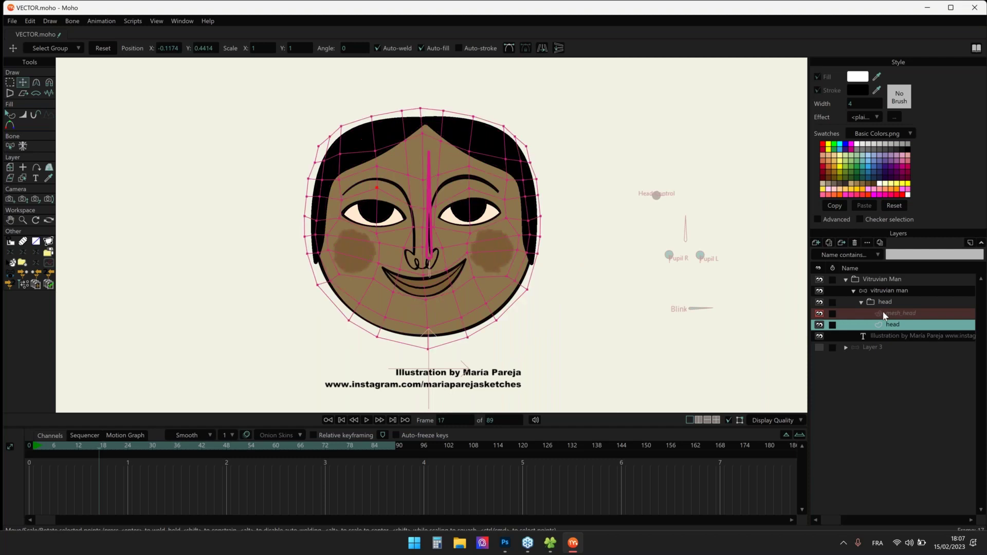
scroll(385, 177, "up", 2)
scroll(385, 177, "up", 1)
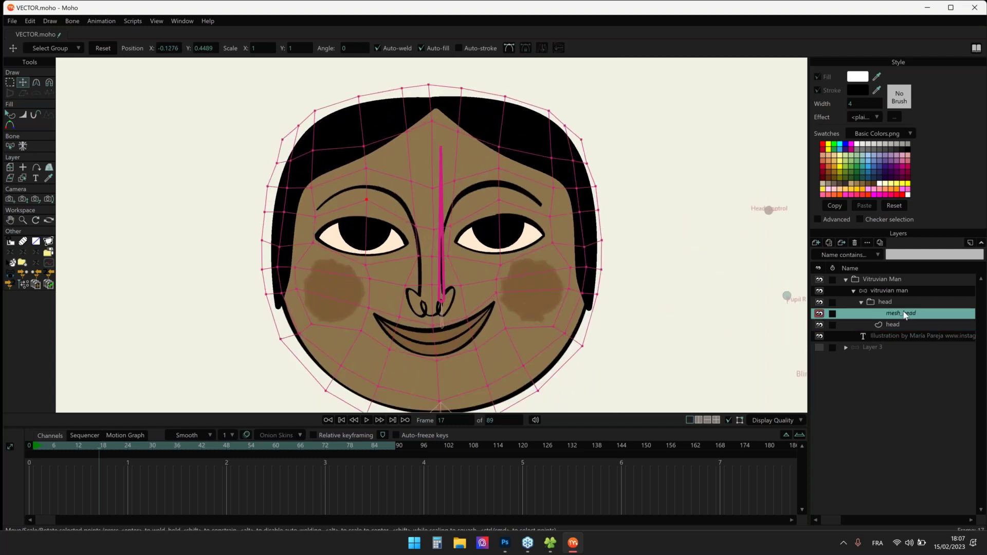
scroll(340, 169, "up", 2)
left_click_drag(347, 159, 414, 221)
left_click_drag(550, 160, 606, 251)
left_click_drag(424, 190, 421, 166)
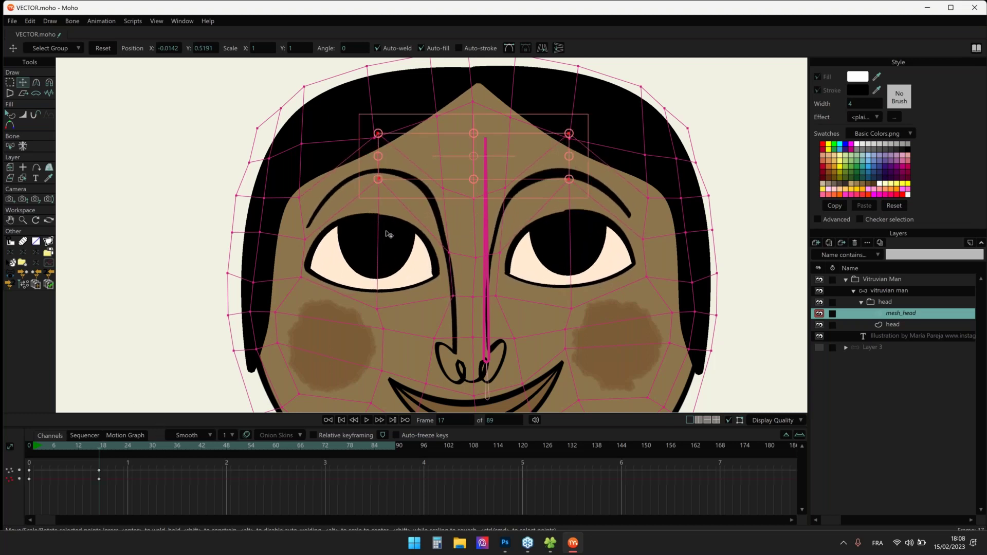
Deselect the mesh points and play the animation to review the raised-eyebrow expression
scroll(389, 235, "down", 3)
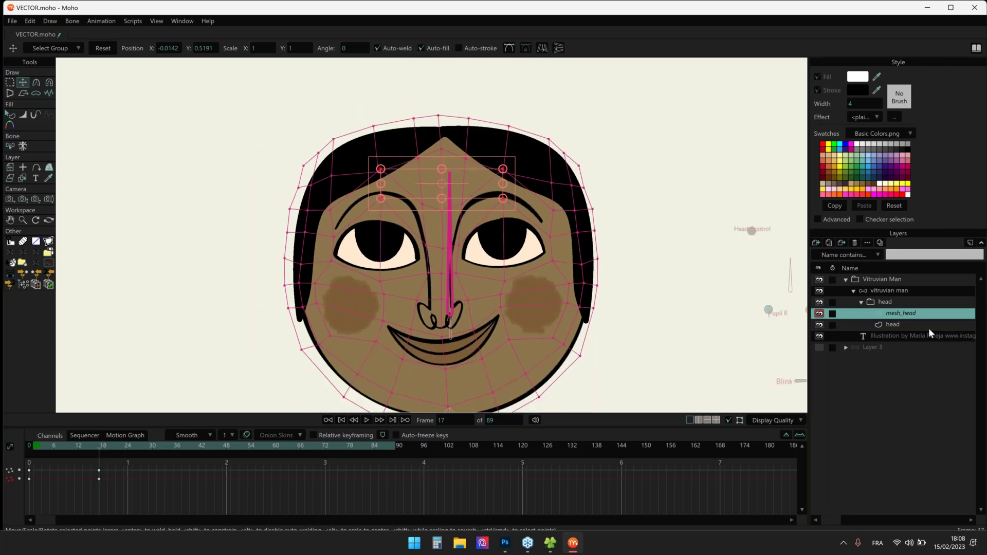
scroll(432, 217, "up", 2)
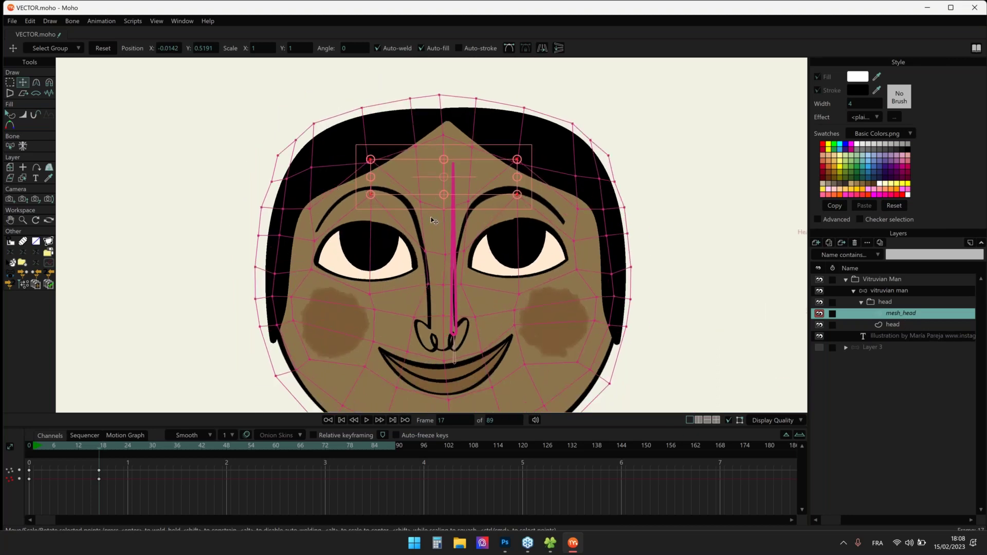
left_click(196, 238)
scroll(286, 212, "down", 3)
key("space")
scroll(281, 220, "up", 1)
left_click_drag(282, 220, 332, 142)
scroll(352, 171, "down", 2)
scroll(353, 172, "up", 2)
key("space")
key("Escape")
Orbit the workspace to view the meshed head in 3D space
left_click_drag(353, 172, 355, 192)
left_click(48, 263)
left_click_drag(231, 195, 239, 166)
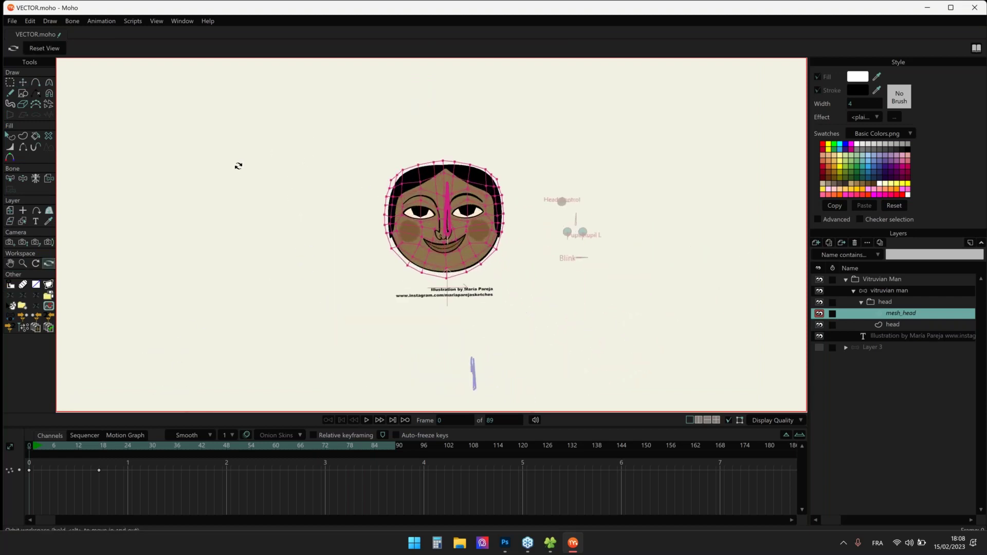
Close VECTOR.moho without saving and switch to the MOHO WEBINAR folder in the file explorer
key("ctrl+w")
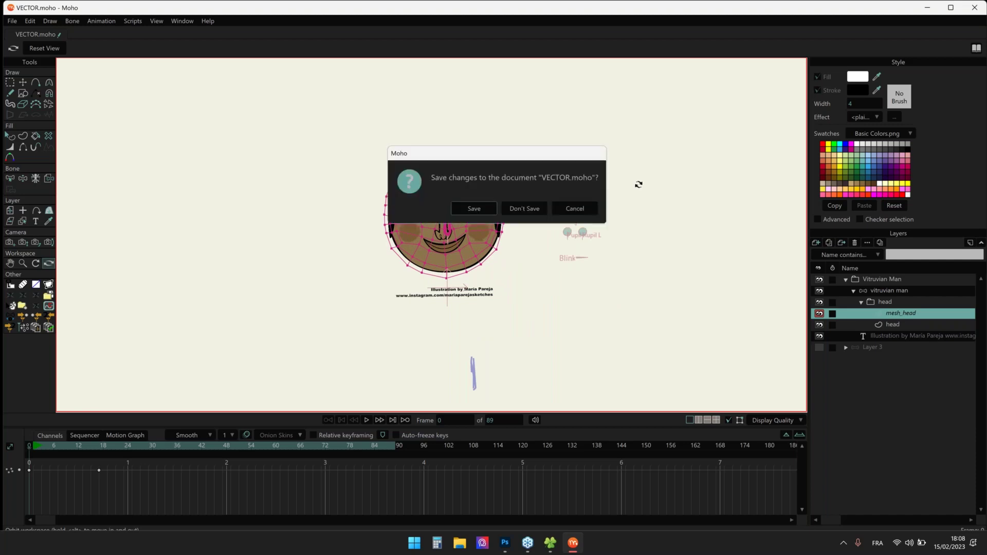
left_click(537, 209)
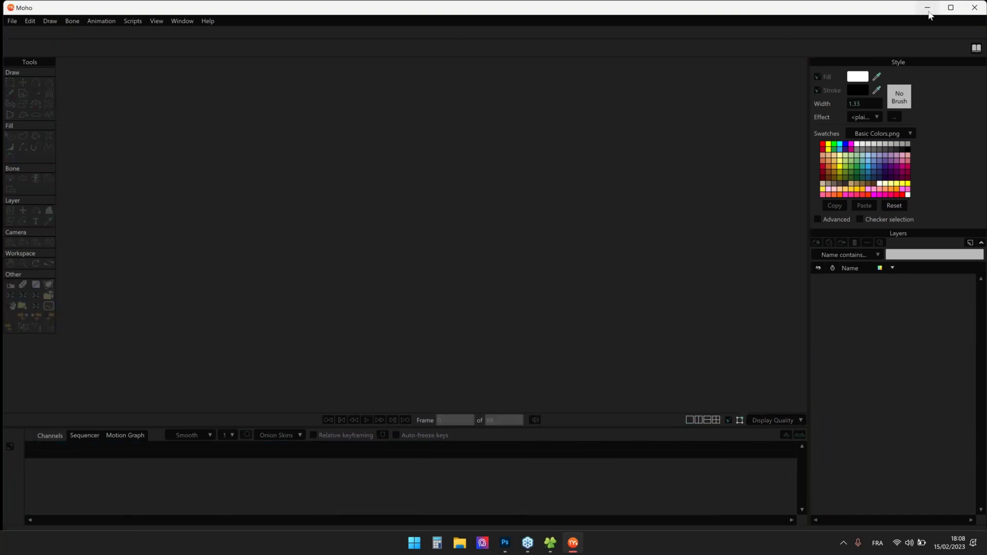
left_click(928, 9)
key("BackSpace")
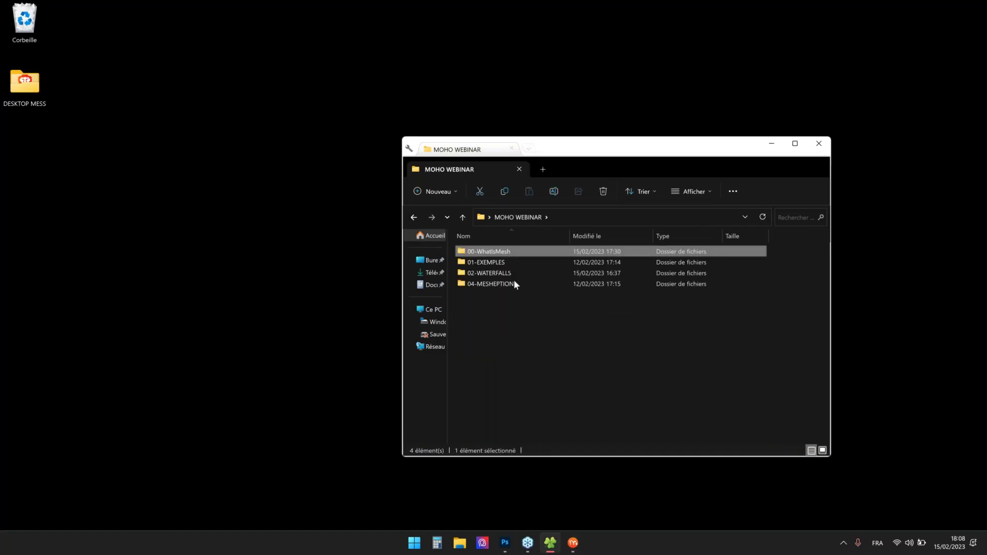
Open the BabyYoda folder inside 01-EXEMPLES
double_click(488, 263)
left_click(482, 264)
double_click(480, 263)
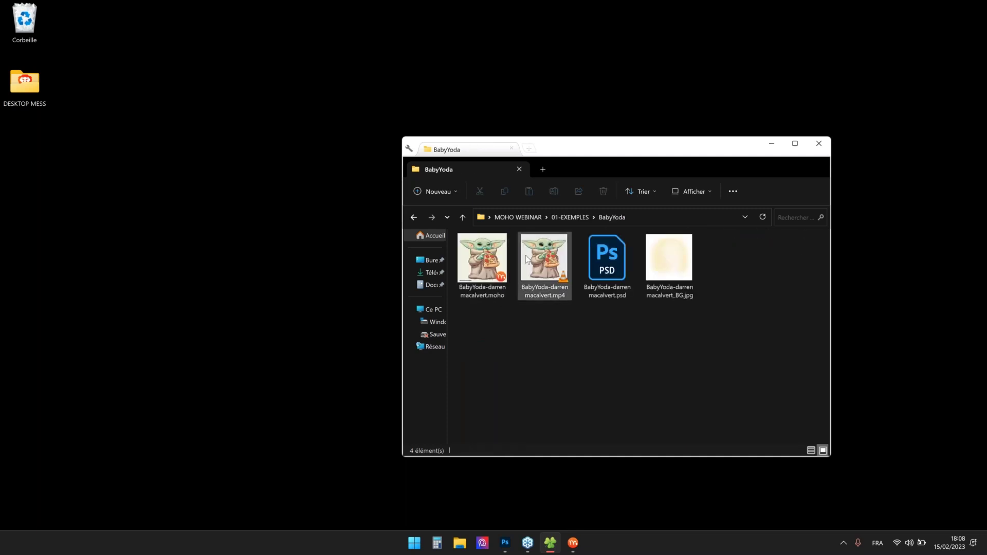
Play the BabyYoda MP4 in VLC to view the finished mesh animation, and close the player
double_click(544, 257)
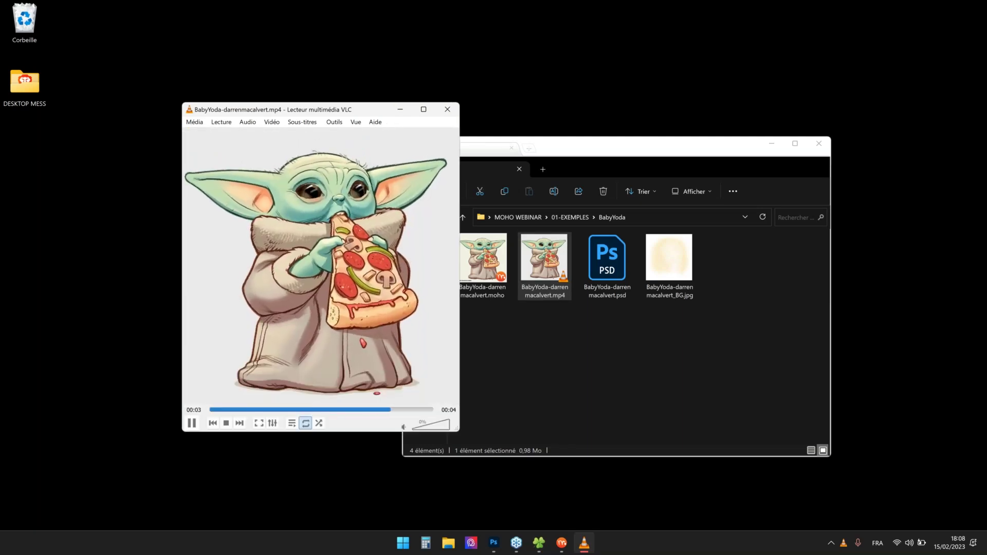
left_click_drag(314, 113, 276, 110)
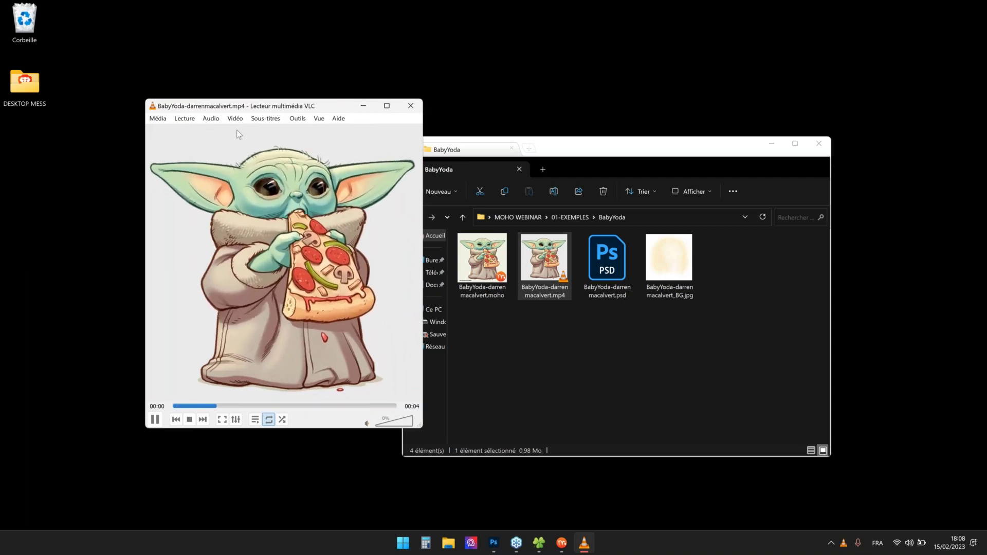
left_click_drag(287, 103, 286, 69)
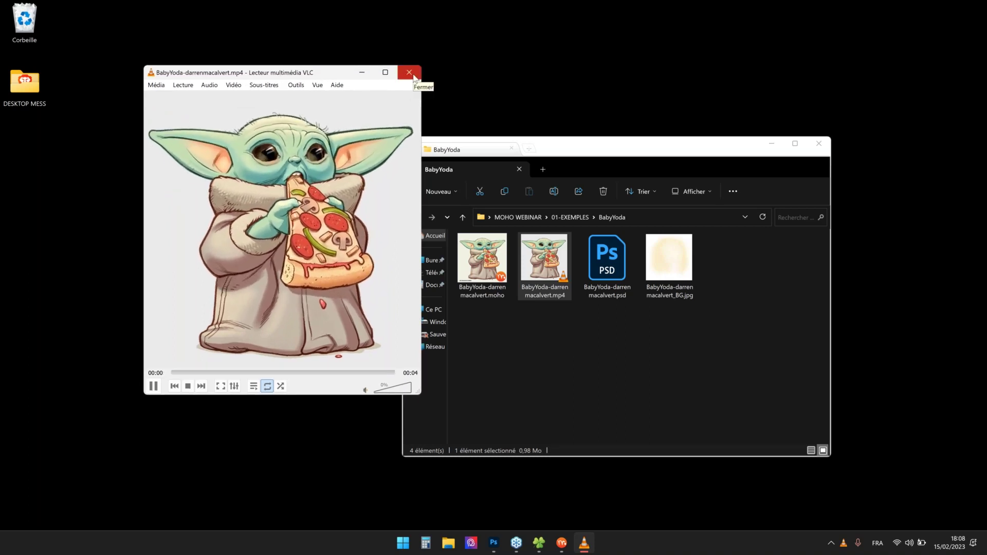
left_click(413, 76)
Open the BabyYoda Moho project and its layered PSD in Photoshop
left_click(479, 265)
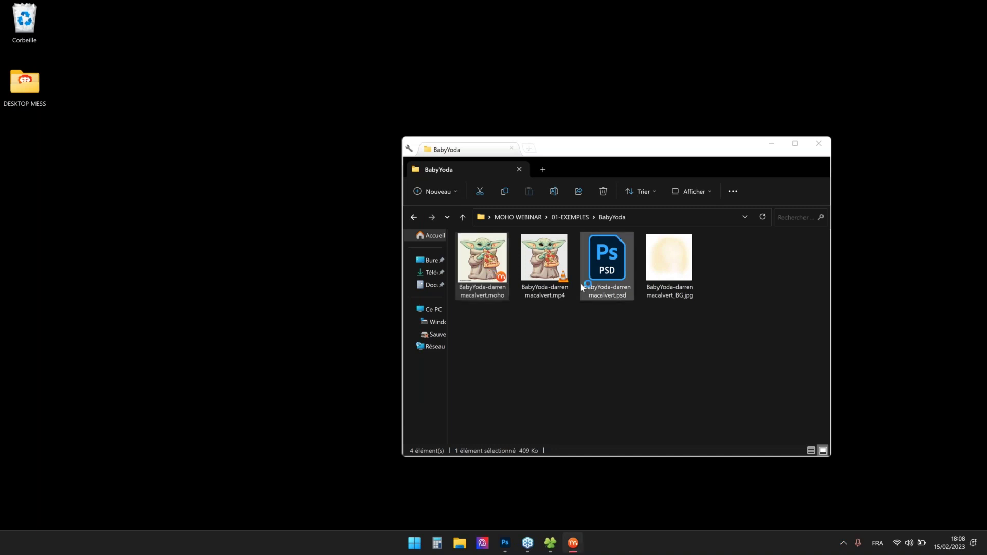
double_click(591, 298)
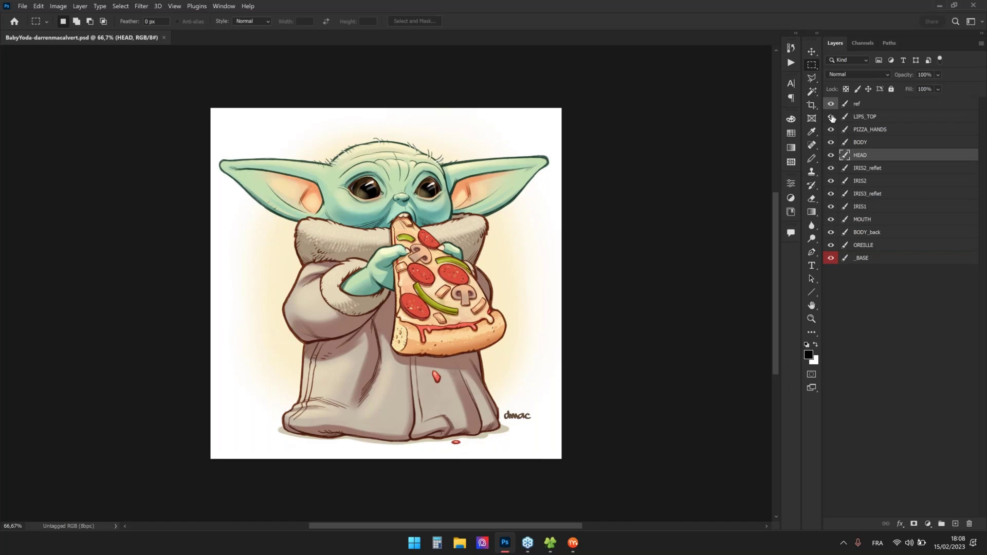
Isolate the PIZZA_HANDS, BODY, HEAD and IRIS2_reflet layers in turn to examine each cut-out piece
left_click(832, 130, "alt")
left_click(832, 104)
left_click(832, 103)
left_click(831, 142, "alt")
left_click(832, 155, "alt")
left_click(832, 168, "alt")
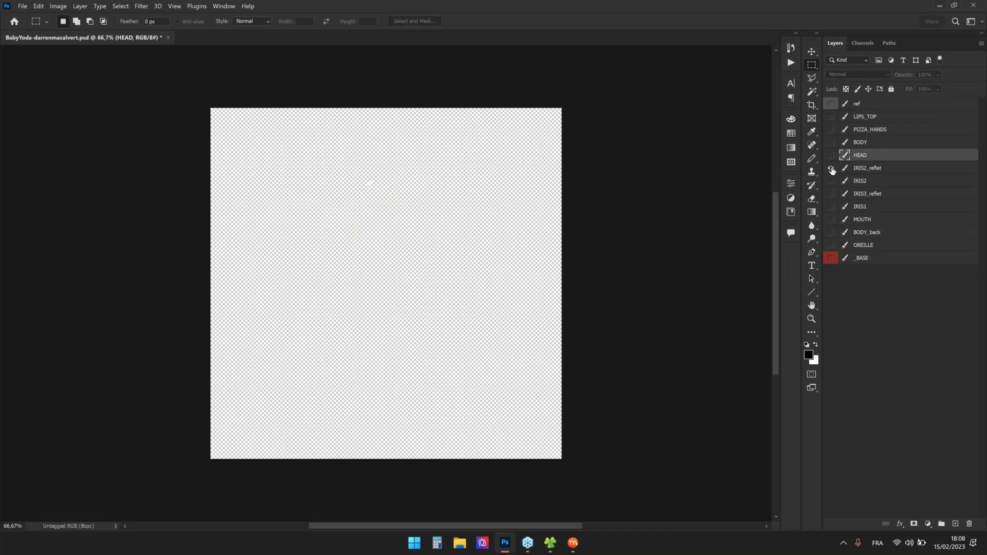
Isolate the IRIS2, IRIS1, MOUTH, BODY_back, _BASE and OREILLE layers in turn to examine the remaining pieces
left_click(832, 181, "alt")
left_click(832, 207, "alt")
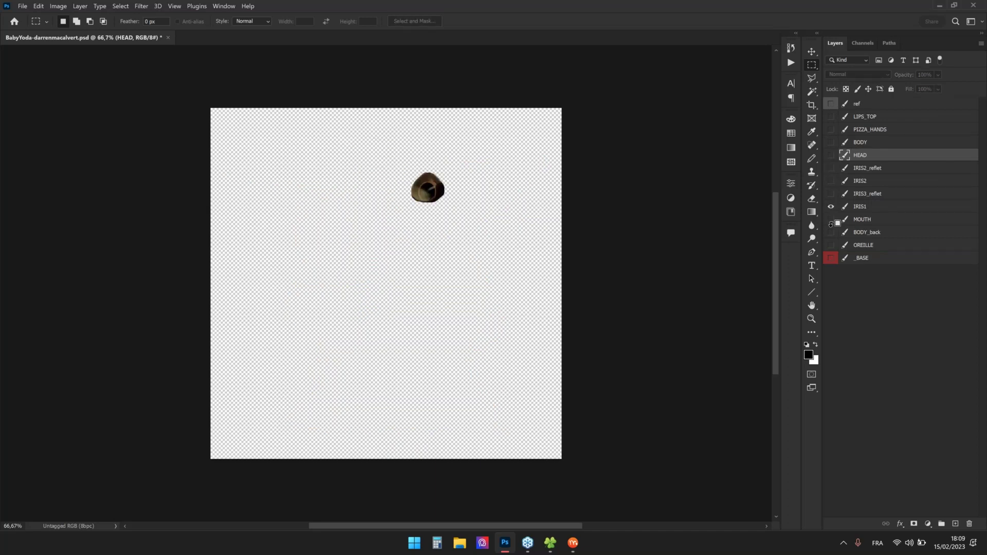
left_click(832, 220, "alt")
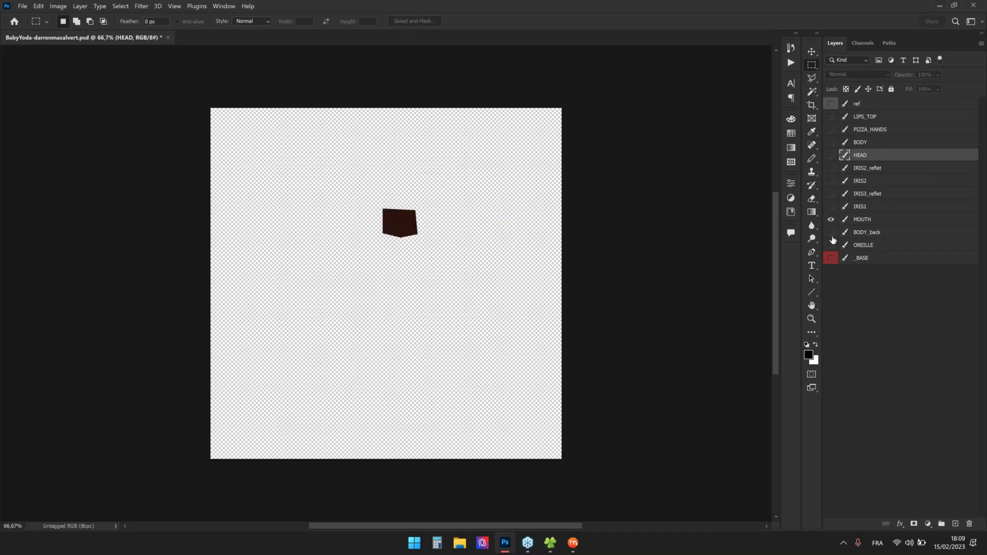
left_click(831, 233, "alt")
left_click(831, 257, "alt")
left_click(831, 246, "alt")
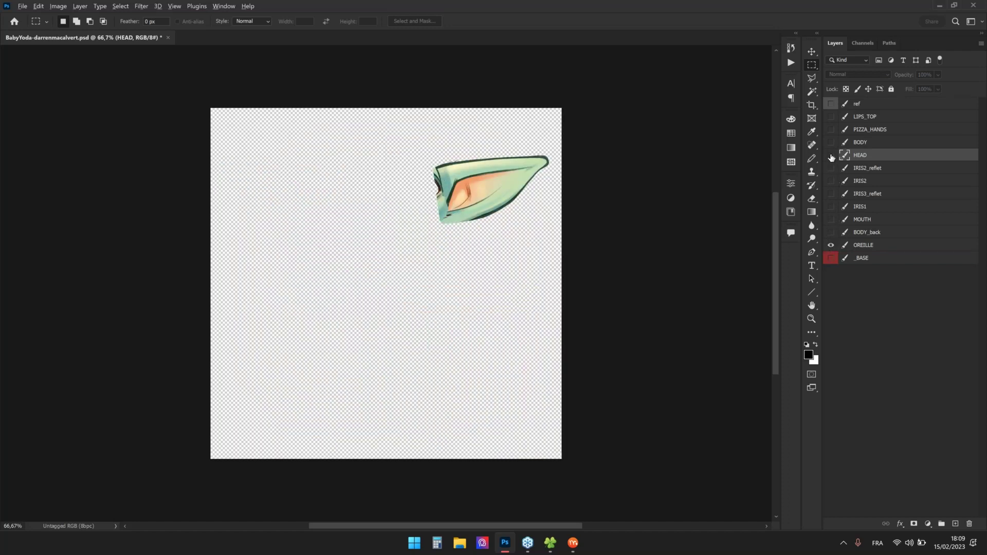
Toggle the HEAD and OREILLE layers to compare the head with and without its separate ear, leaving both shown
left_click(832, 155)
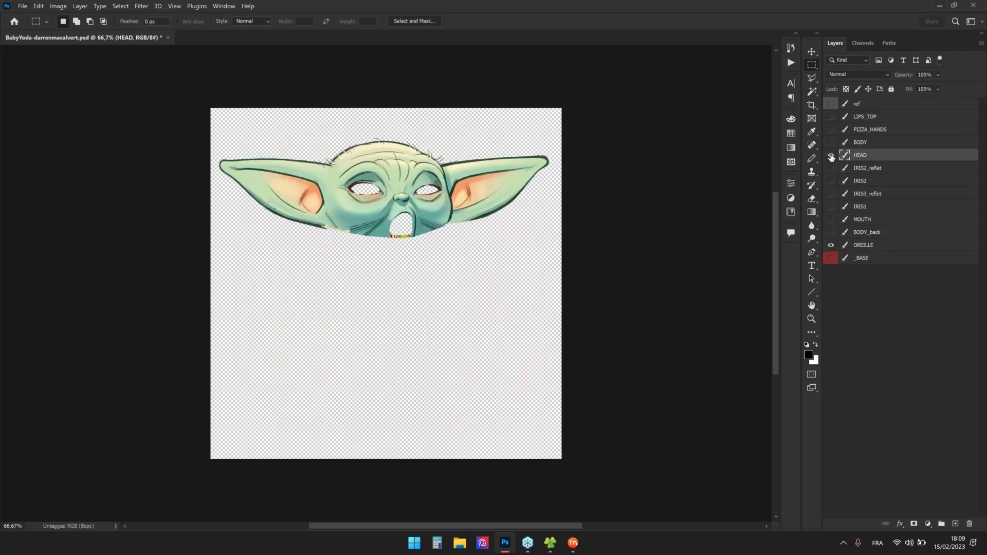
left_click(832, 155)
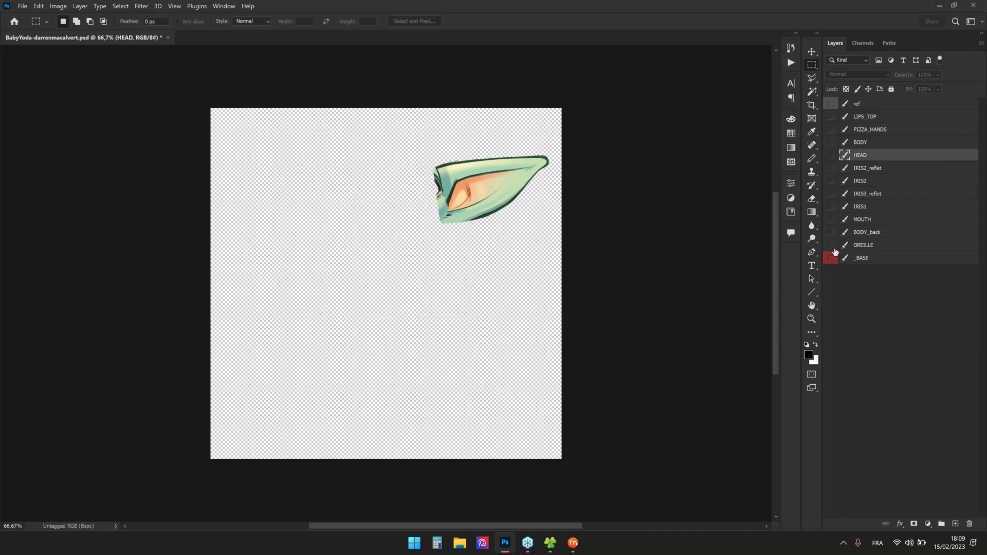
left_click(832, 245)
left_click(831, 156)
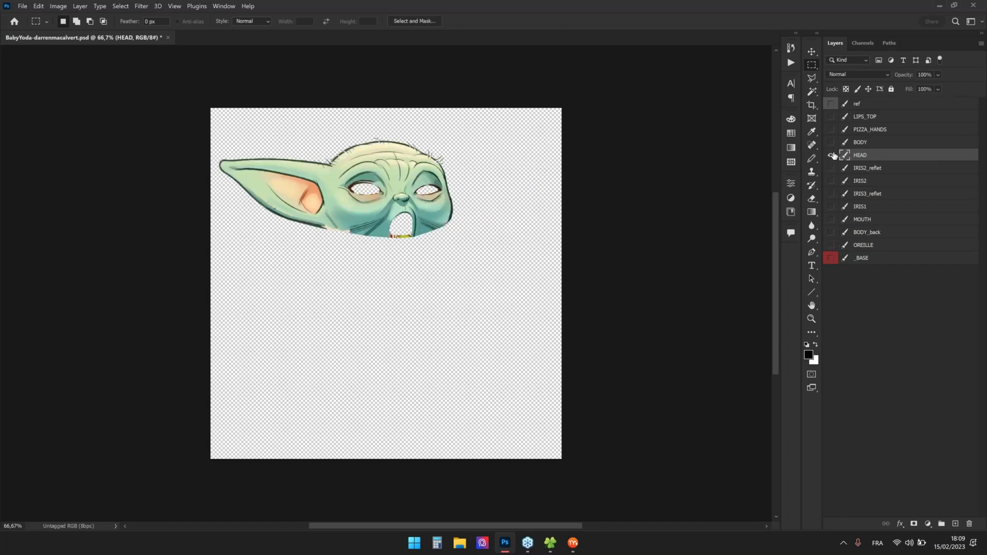
left_click(831, 156)
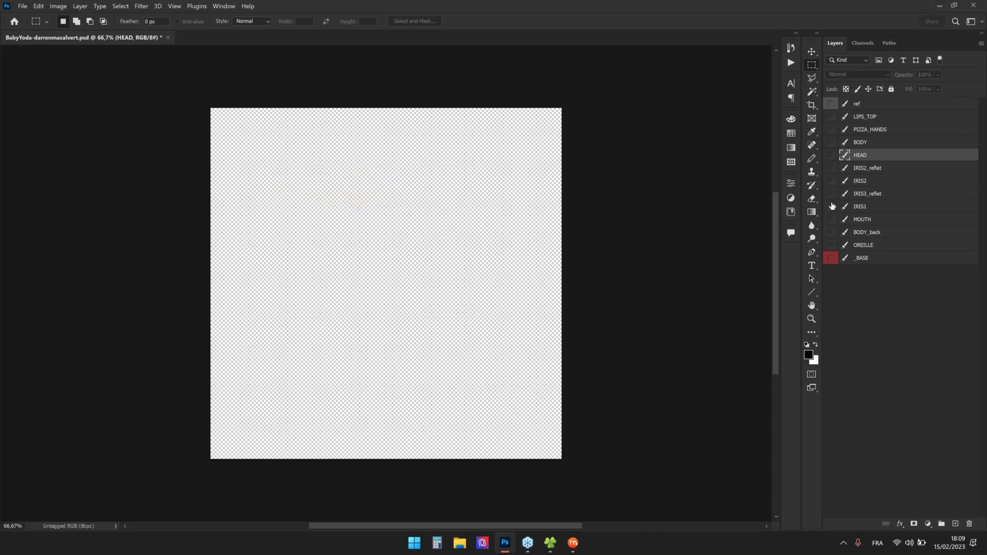
left_click(832, 245)
left_click(832, 156)
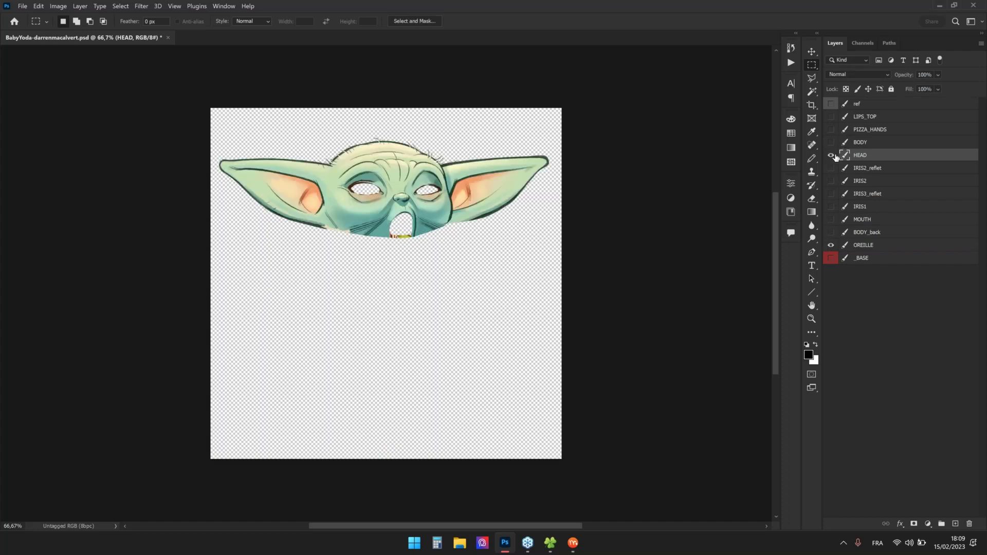
left_click_drag(373, 162, 396, 165)
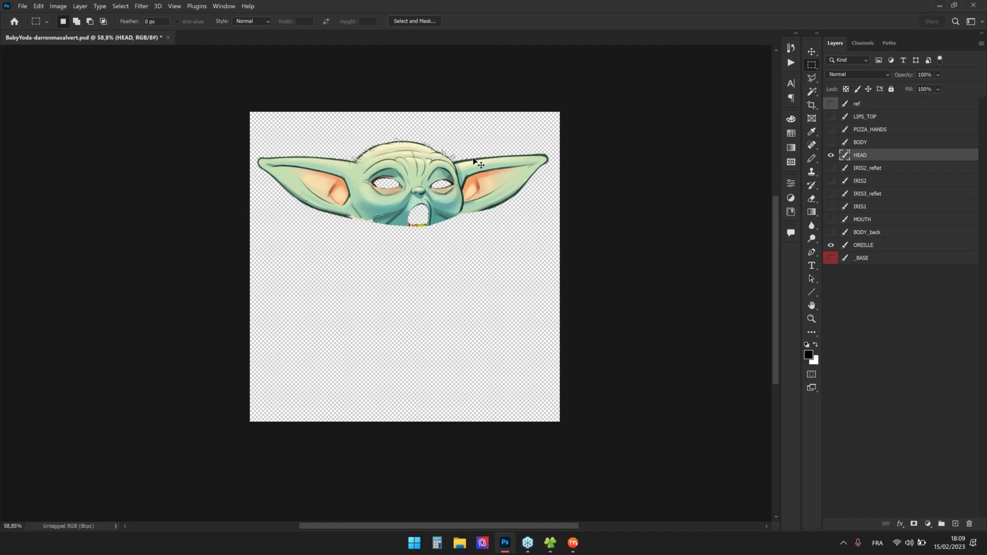
Close the Baby Yoda PSD without saving, switch back to the Moho project and hide the Style panel
key("ctrl+w")
left_click(540, 214)
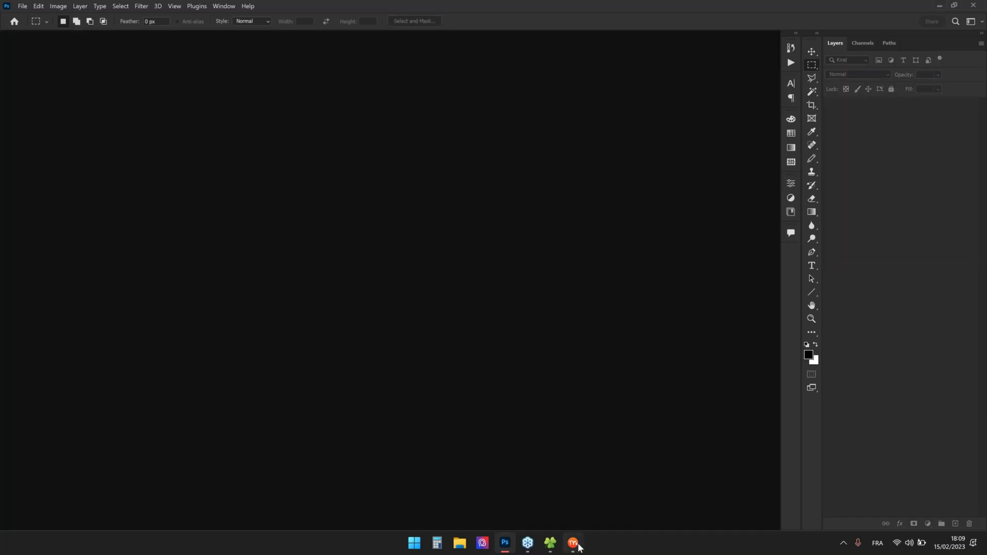
left_click(576, 544)
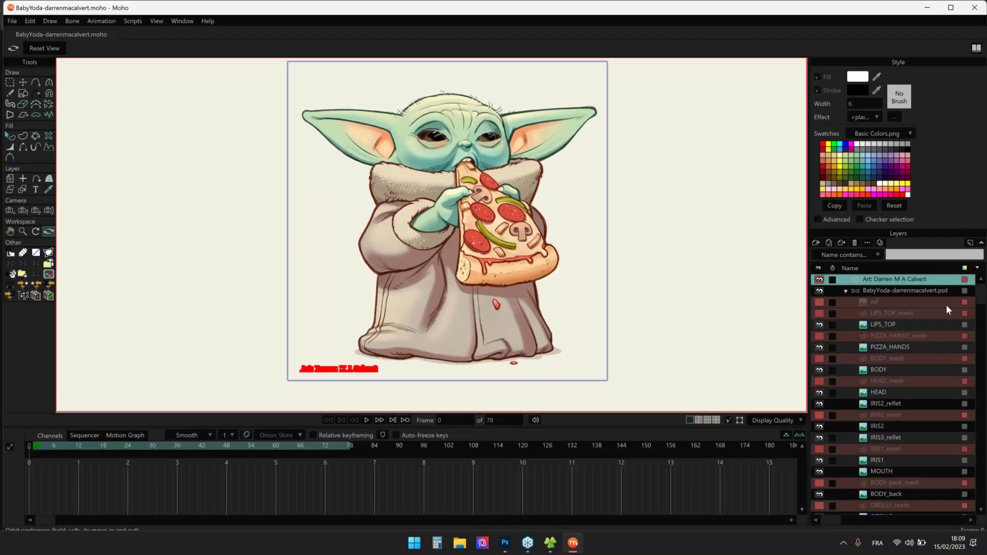
key("ctrl+]")
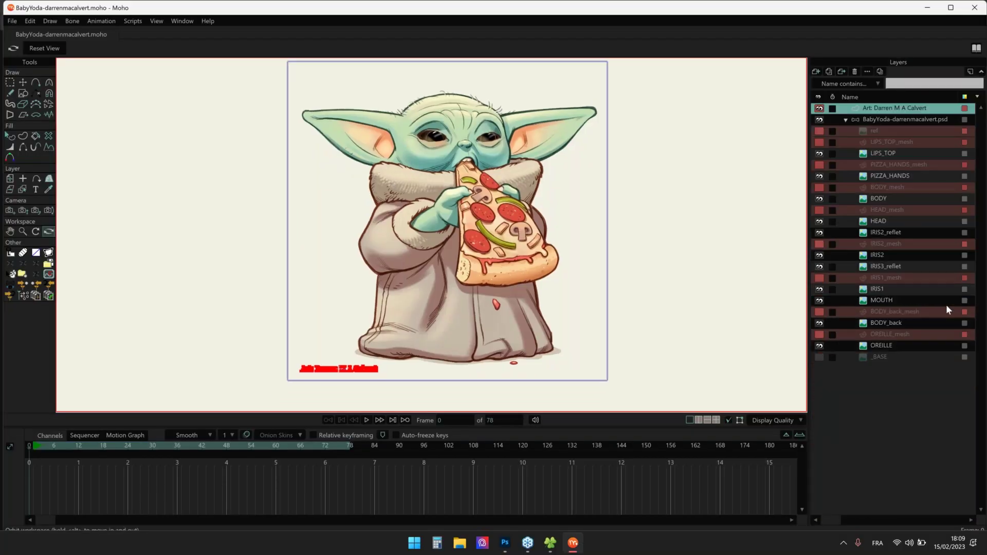
Show the LIPS_TOP_mesh and PIZZA_HANDS_mesh layers in turn to examine the meshes over the artwork
left_click(886, 152)
left_click(820, 144)
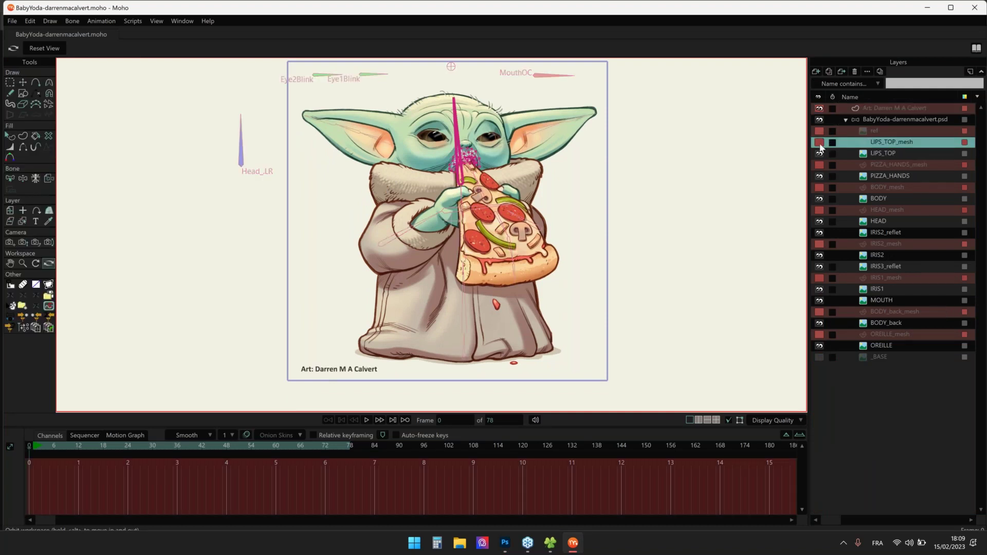
scroll(441, 158, "up", 3)
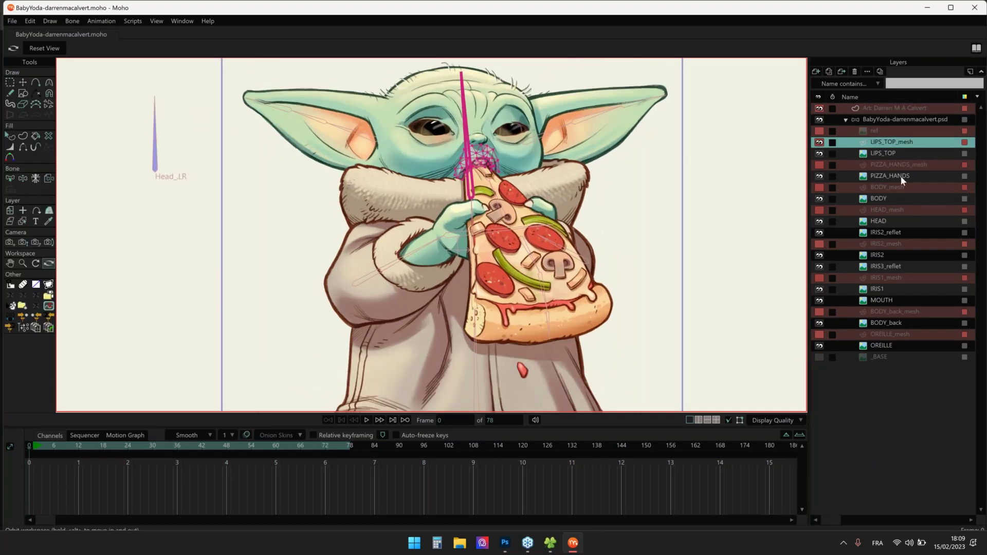
left_click(815, 166)
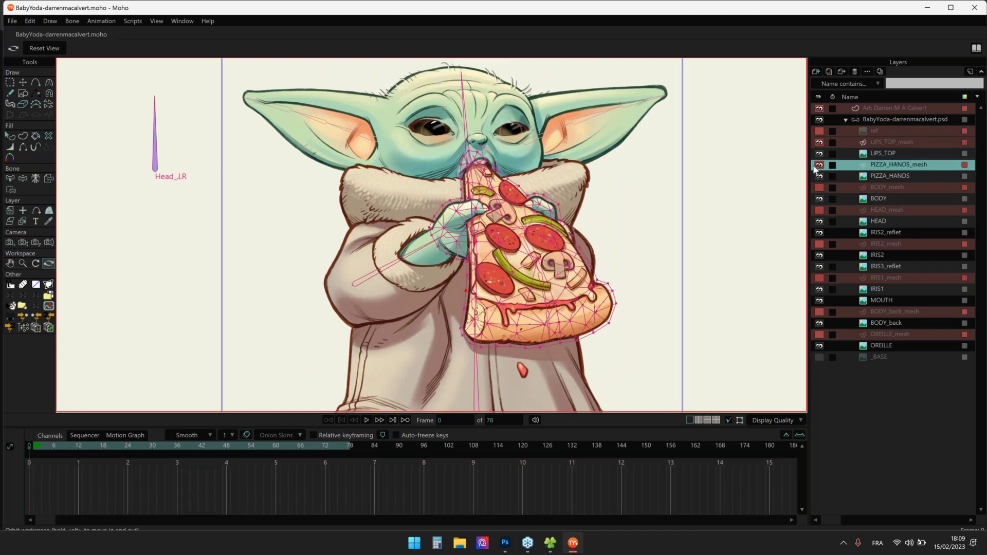
scroll(555, 171, "down", 4)
scroll(503, 180, "up", 3)
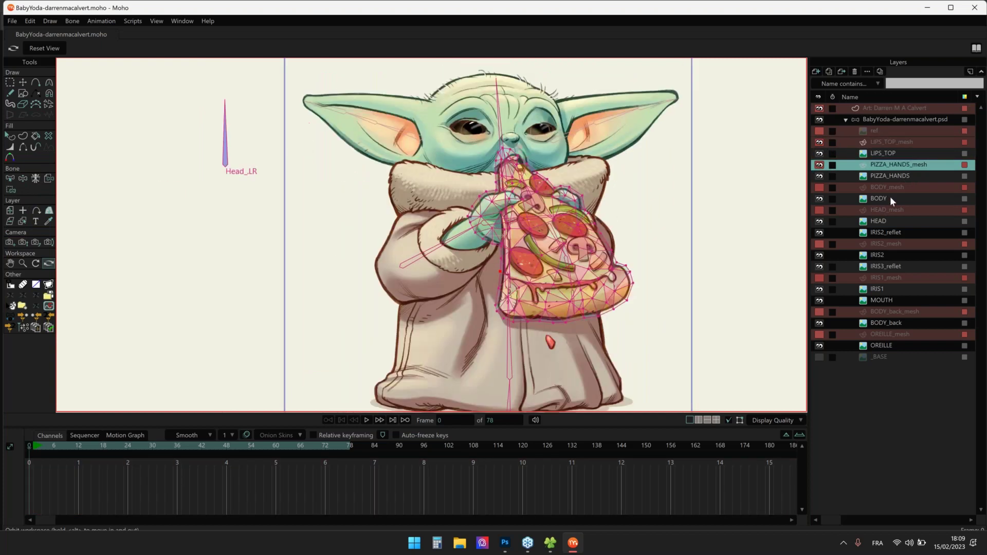
Isolate the PIZZA_HANDS layer and select all points of PIZZA_HANDS_mesh
left_click(821, 177, "alt")
scroll(628, 216, "up", 2)
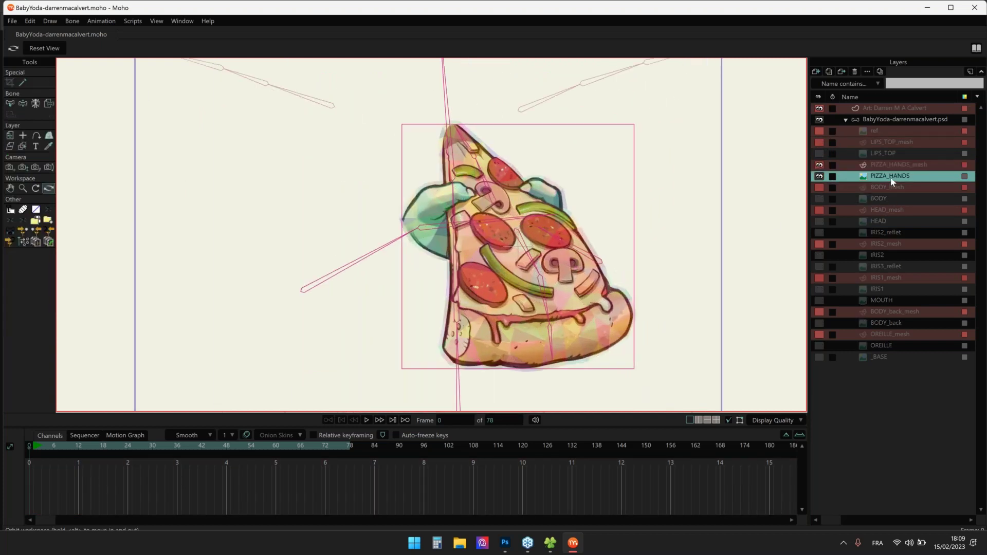
left_click(886, 167)
left_click_drag(405, 103, 666, 436)
left_click_drag(324, 92, 697, 427)
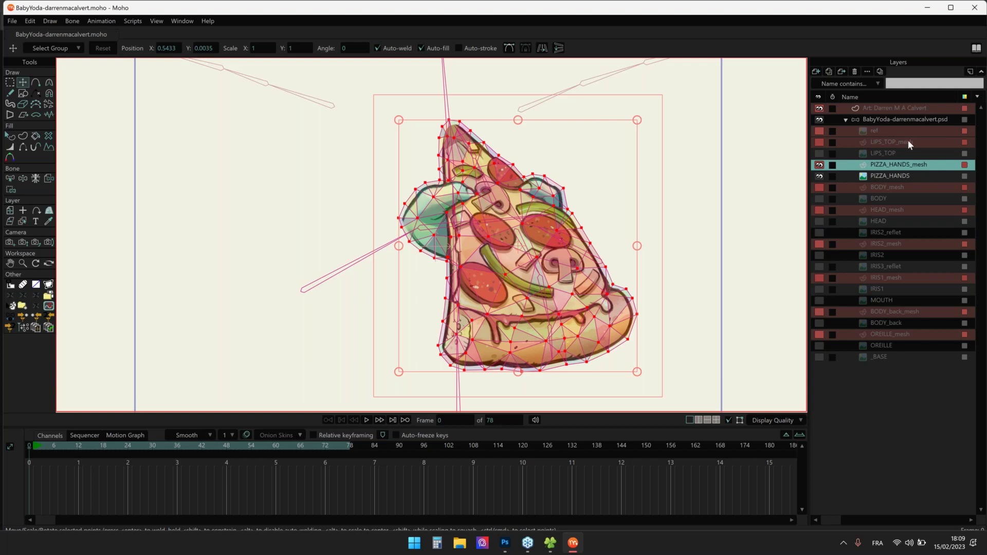
Try bending the pizza at frame 25 by pulling the PIZZA_HANDS_mesh points with the Magnet tool
scroll(608, 175, "up", 2)
scroll(574, 117, "down", 2)
left_click_drag(39, 443, 132, 444)
key("x")
left_click_drag(560, 148, 496, 177)
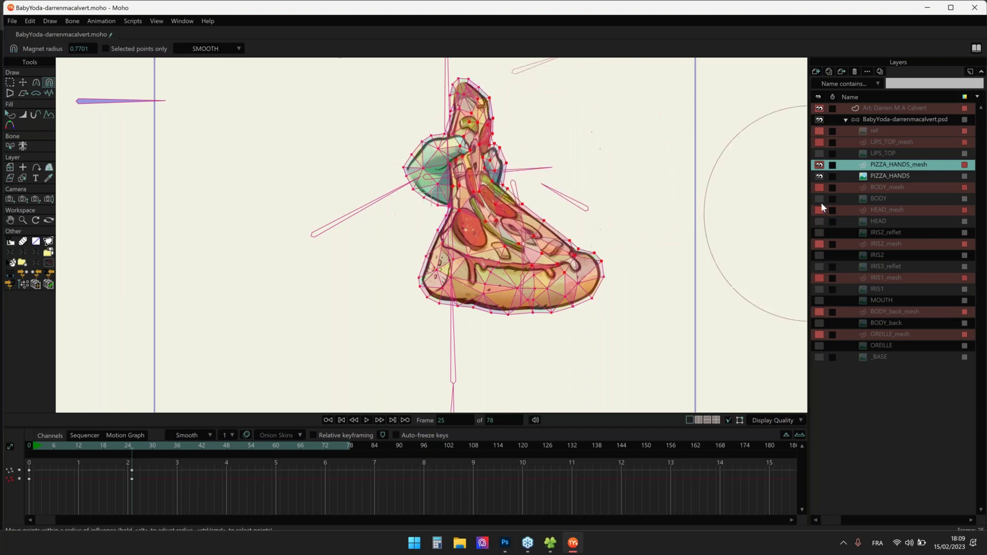
Show the BODY layer, try deforming it through BODY_mesh with the Magnet tool, and reselect PIZZA_HANDS_mesh
left_click(820, 200)
left_click(895, 187)
scroll(386, 212, "down", 3)
left_click_drag(422, 223, 371, 238)
left_click(894, 165)
Play the animation and show all the remaining artwork layers except _BASE to view the complete character moving
double_click(1, 457)
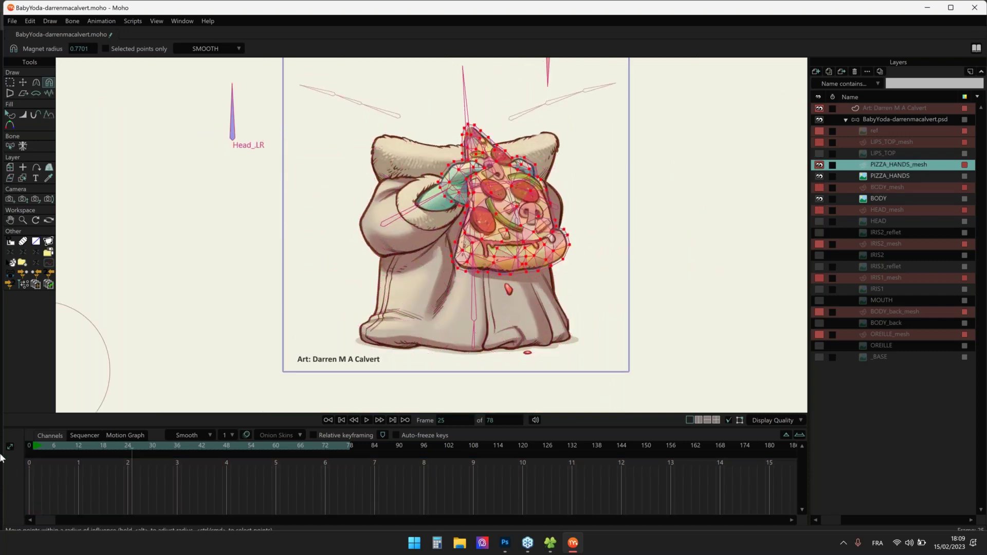
key("space")
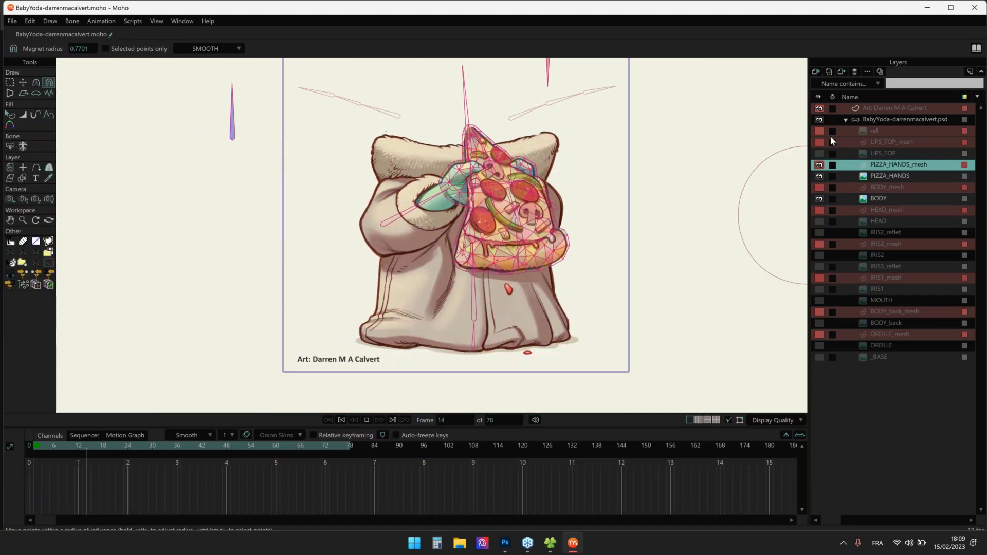
left_click_drag(820, 154, 819, 347)
left_click(820, 357)
left_click(819, 357)
scroll(495, 254, "down", 1)
left_click_drag(447, 205, 439, 228)
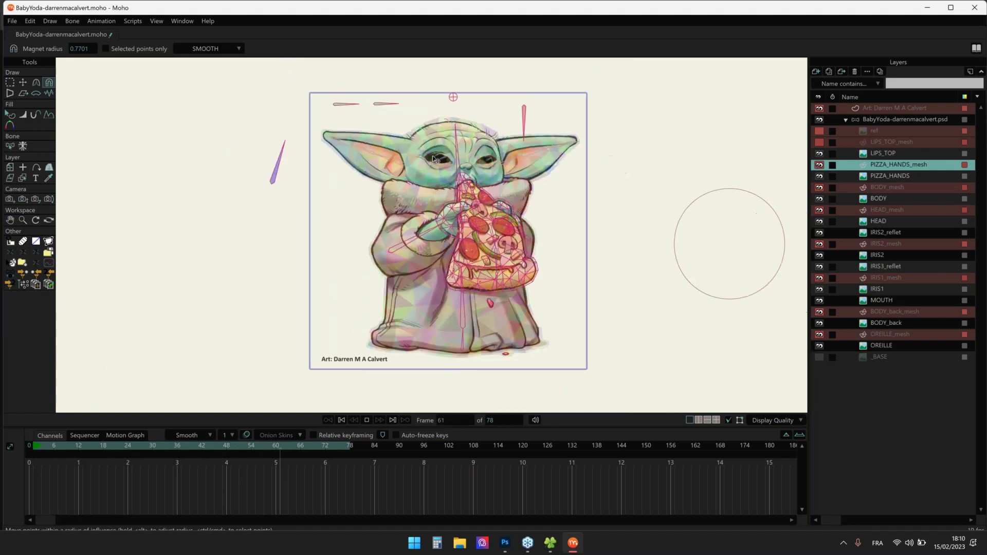
scroll(436, 160, "up", 1)
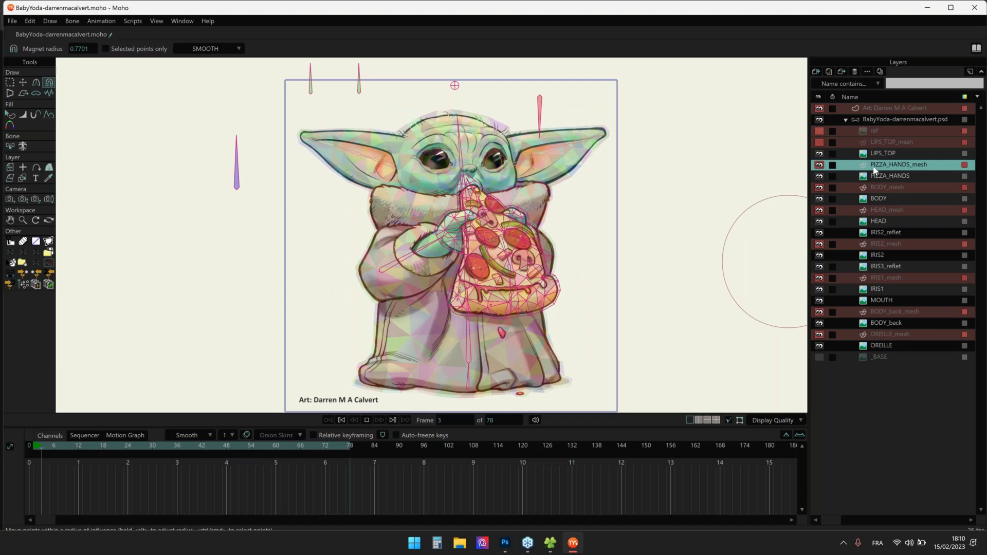
Stop the playback and open the Actions window
key("ctrl+k")
key("space")
key("b")
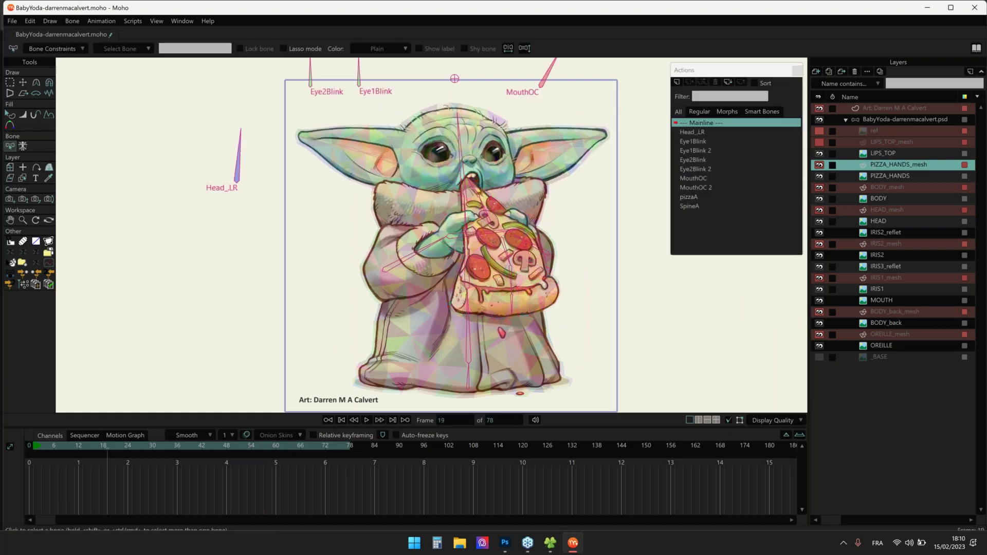
Select the BabyYoda-darrenmacalvert.psd bone layer and swing the Head_LR bone to test the head turn
left_click(905, 120)
left_click(238, 171)
key("t")
left_click_drag(253, 165, 244, 120)
left_click_drag(483, 152, 480, 151)
left_click_drag(234, 160, 237, 140)
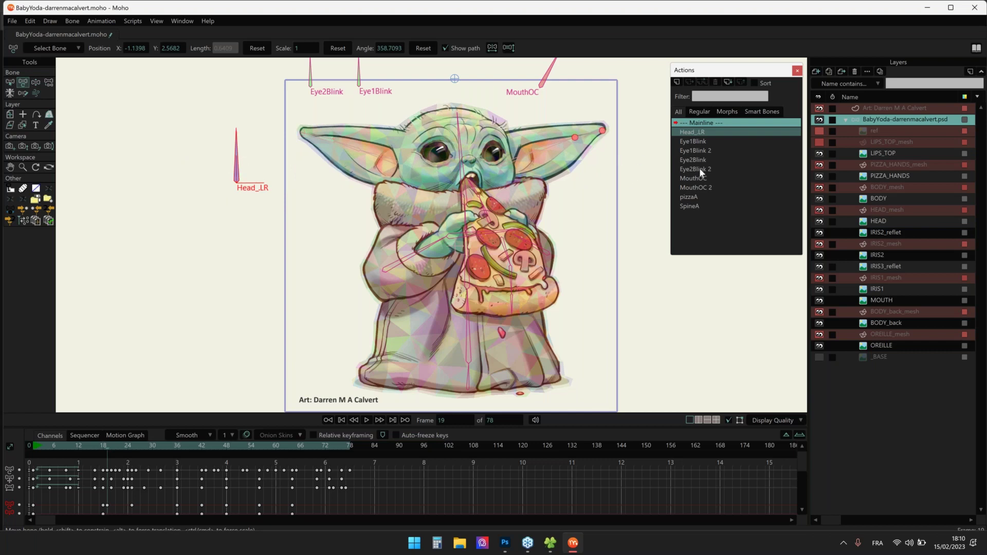
Open the Head_LR action for editing and go to its end pose at frame 96
left_click(698, 135)
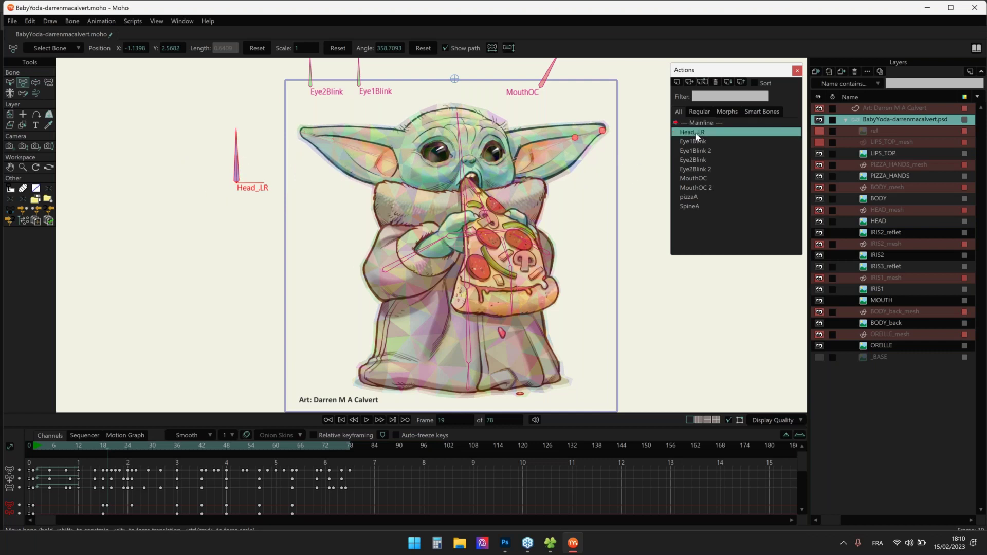
double_click(698, 135)
mouse_move(423, 446)
left_mouse_down()
mouse_move(226, 445)
mouse_move(428, 430)
left_mouse_up()
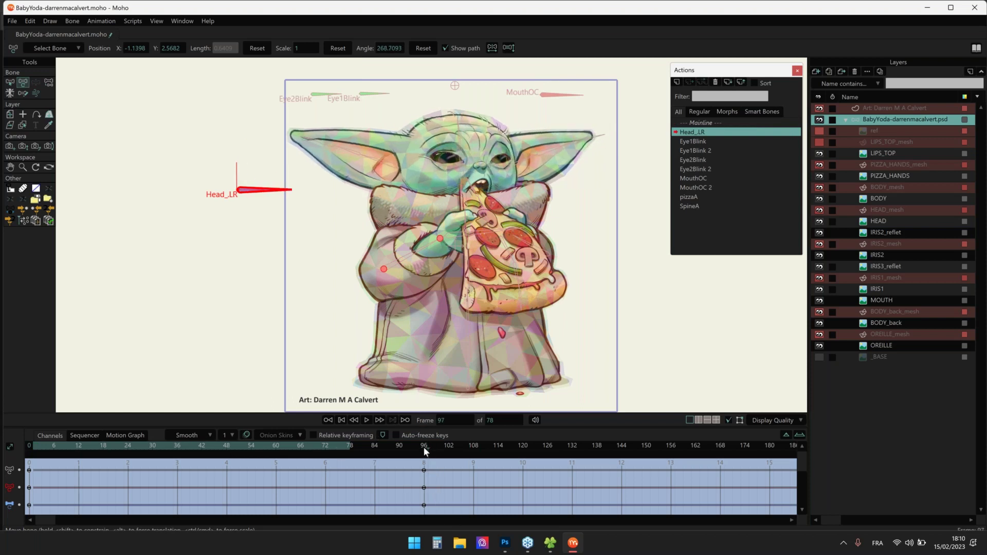
Examine the PIZZA_HANDS_mesh and HEAD_mesh points, scrubbing the head turn back to frame 1
left_click(885, 164)
scroll(455, 127, "up", 3)
scroll(455, 128, "down", 3)
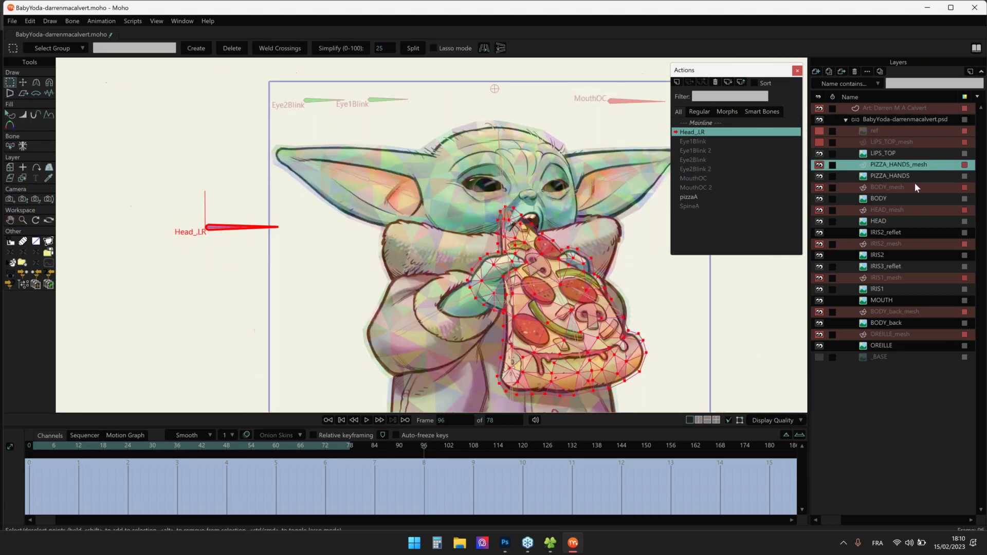
left_click(886, 208)
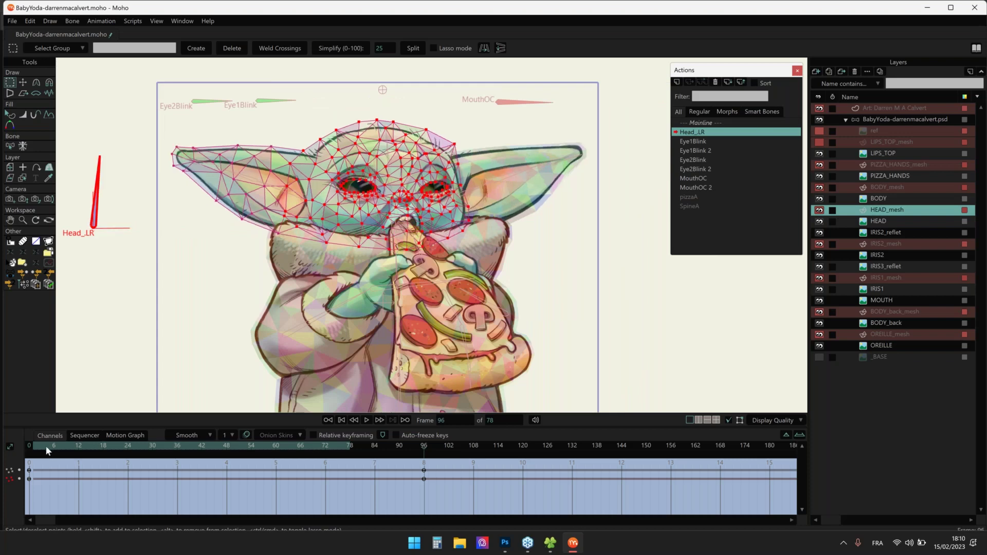
left_click_drag(46, 448, 32, 363)
scroll(308, 180, "up", 1)
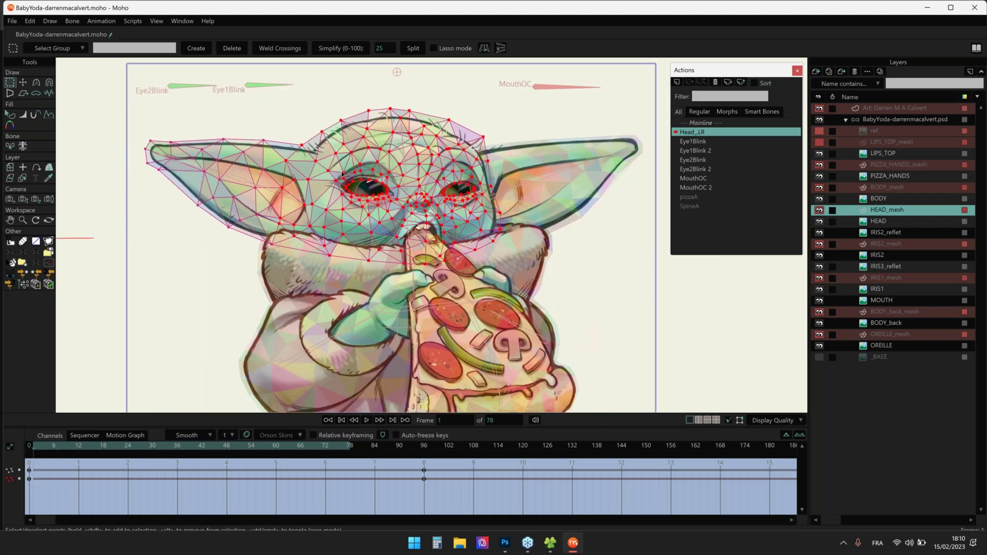
Select IRIS2_mesh over the eye and scrub the action to frame 96 to examine how the iris moves
left_click_drag(346, 175, 361, 225)
scroll(362, 225, "up", 2)
left_click(879, 245)
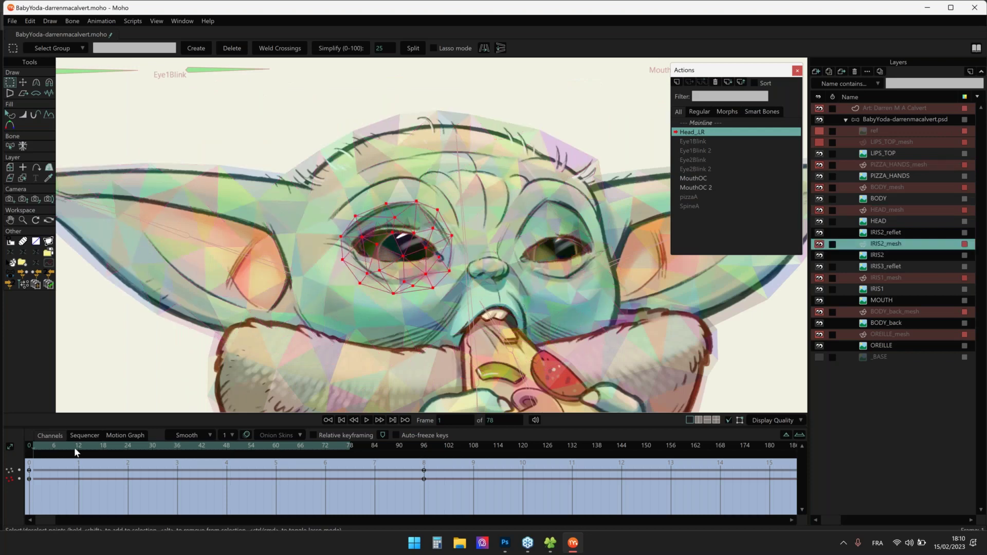
left_click_drag(75, 449, 424, 439)
scroll(402, 258, "down", 5)
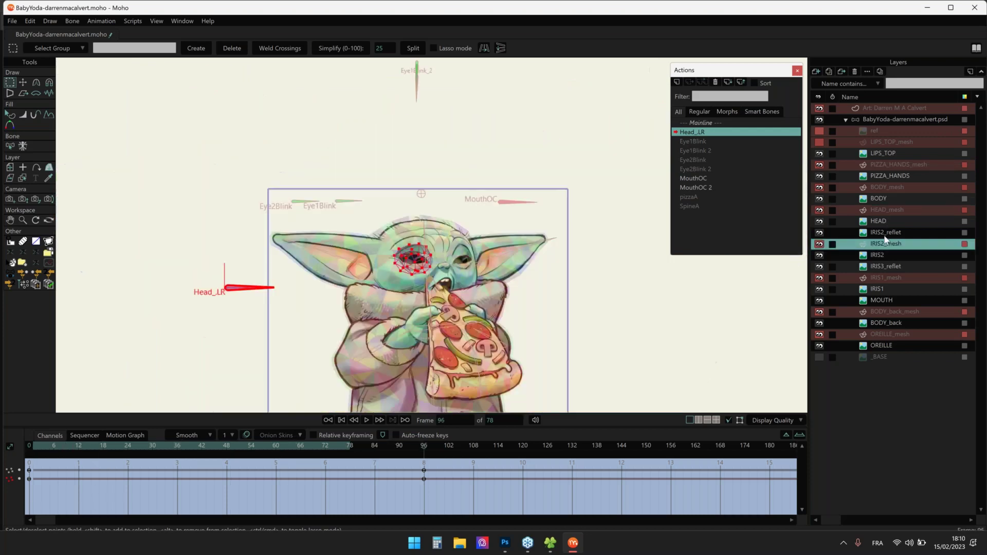
Push the HEAD_mesh points around the eyes and nose with the Magnet tool to strengthen the head turn at frame 96
left_click(881, 210)
scroll(388, 184, "up", 4)
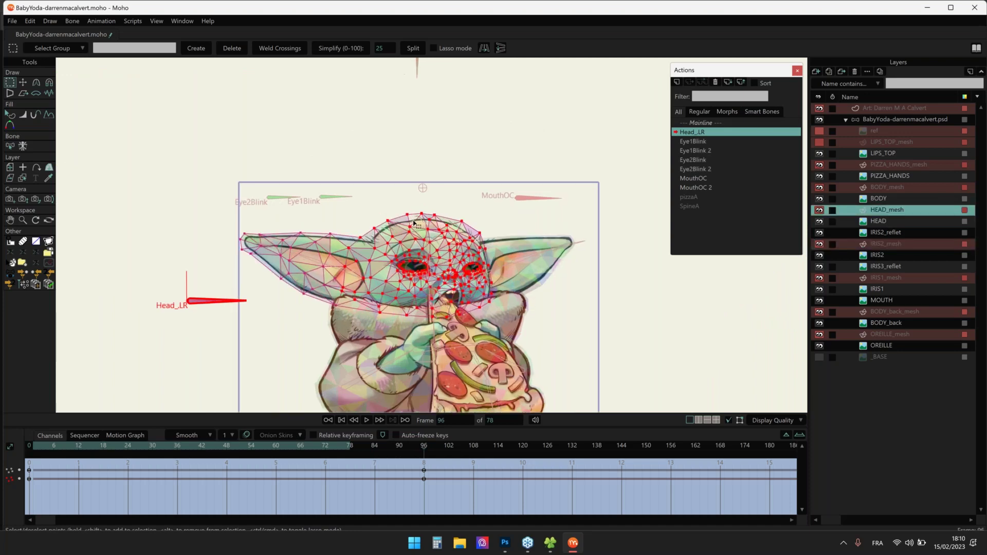
scroll(388, 183, "up", 2)
key("x")
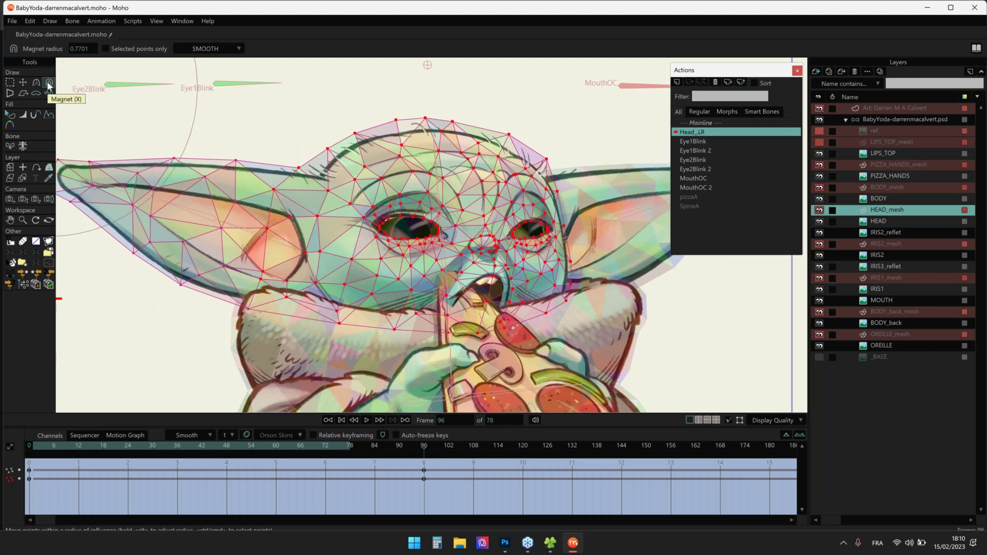
left_click_drag(541, 208, 524, 208)
left_click_drag(394, 211, 406, 212)
left_click_drag(492, 237, 516, 243)
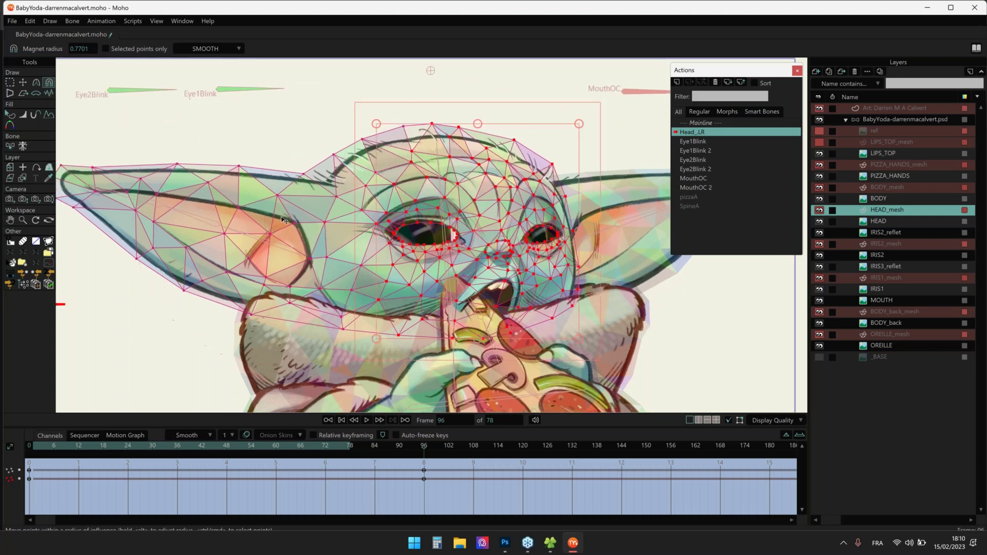
key("t")
scroll(304, 236, "up", 2)
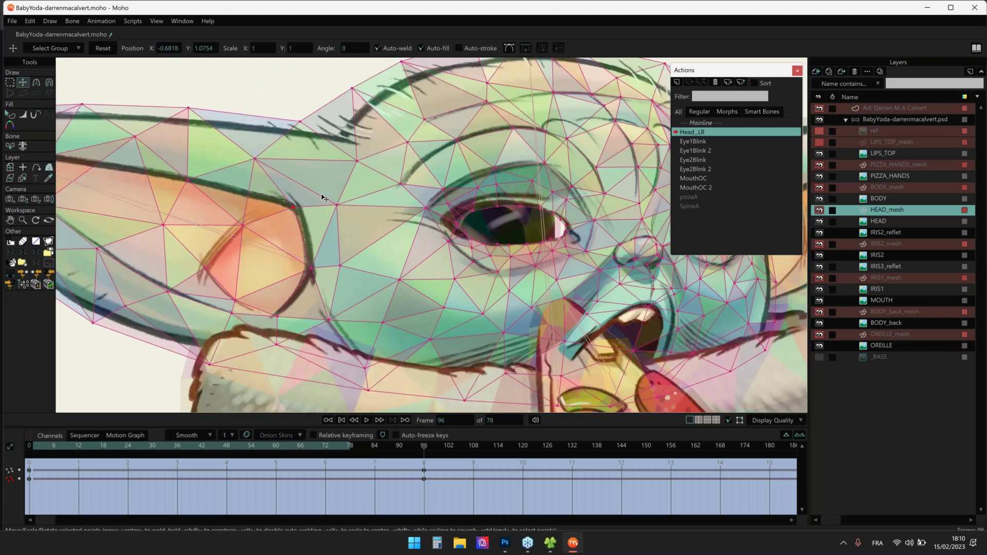
key("ctrl+z")
scroll(322, 198, "down", 2)
left_click(484, 222)
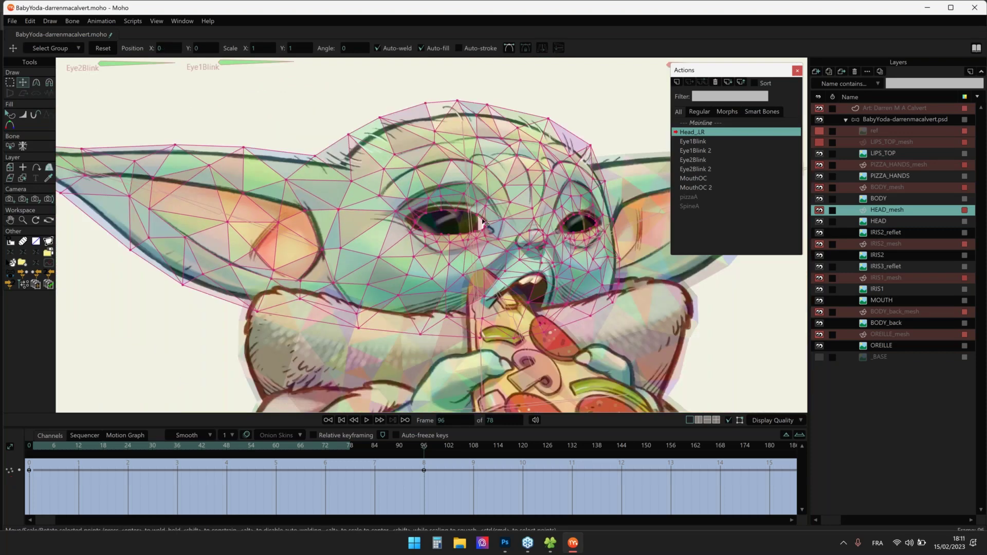
Reduce the Magnet radius to 0.4334 and push the HEAD_mesh points around the larger eye and nose further into the turn
key("x")
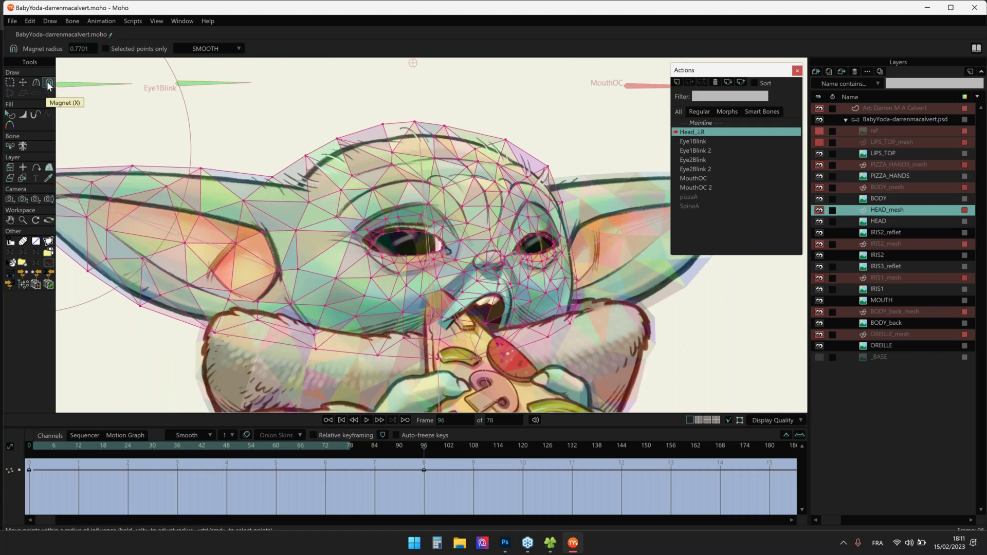
mouse_move(420, 237)
left_mouse_down()
mouse_move(348, 238)
mouse_move(408, 240)
left_mouse_up()
left_click_drag(437, 243, 445, 243)
left_click_drag(492, 263, 503, 262)
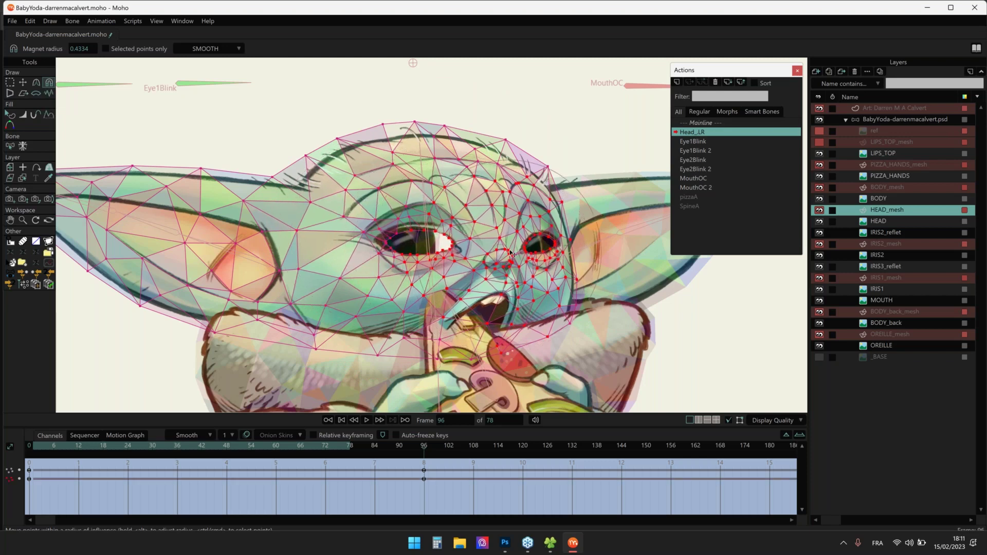
Refine the HEAD_mesh points around both eyes and the cheek with small Magnet adjustments at frame 96
scroll(509, 252, "up", 2)
left_click_drag(577, 235, 572, 235)
left_click_drag(462, 272, 466, 271)
left_click_drag(418, 320, 514, 334)
left_click_drag(427, 267, 435, 265)
left_click_drag(438, 330, 390, 421)
key("t")
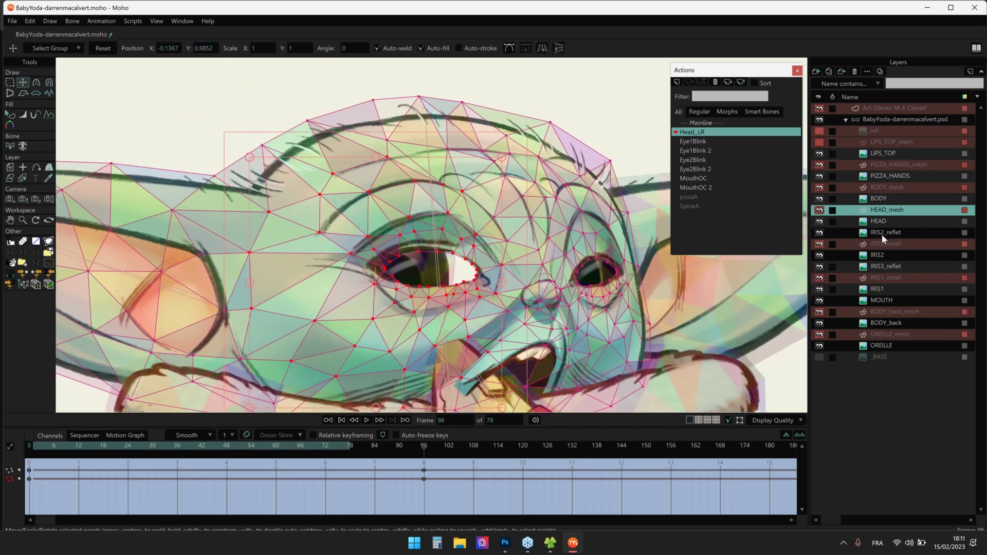
Scrub the Head_LR action back and forth to check the reshaped head turn, ending at frame 96
scroll(494, 214, "down", 2)
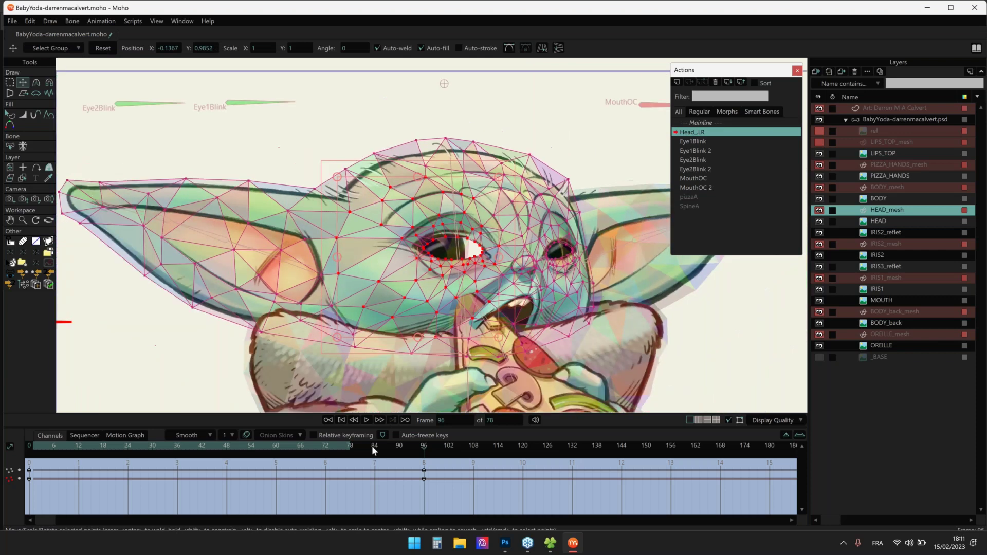
left_click_drag(372, 446, 1, 456)
left_click(385, 446)
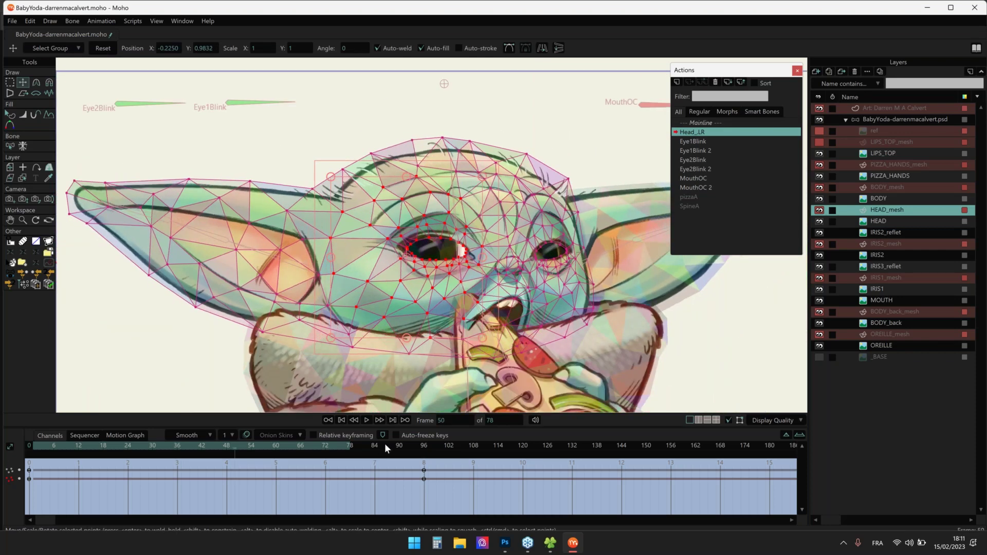
left_click(423, 446)
Shift all IRIS2_mesh points toward the nose at frame 96 to cover the white gap in the eye
left_click(890, 241)
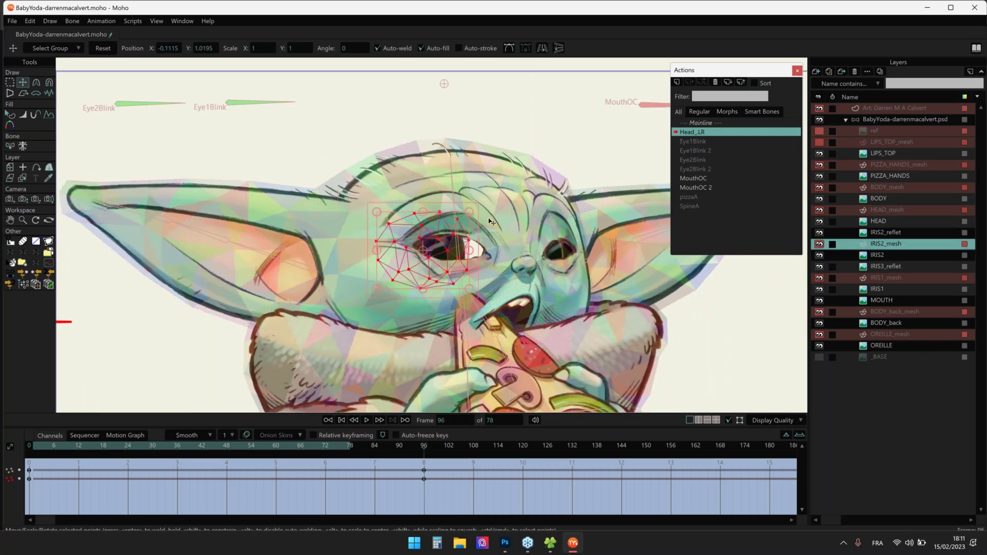
scroll(465, 234, "up", 3)
scroll(396, 259, "down", 4)
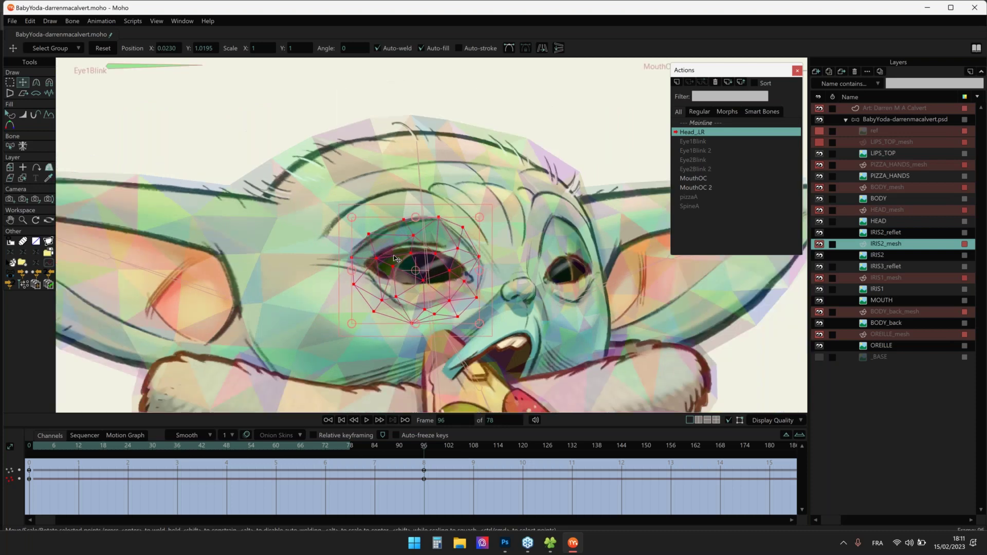
Leave the Head_LR action for the Mainline timeline and select the BabyYoda-darrenmacalvert.psd bone layer
left_click_drag(382, 447, 428, 446)
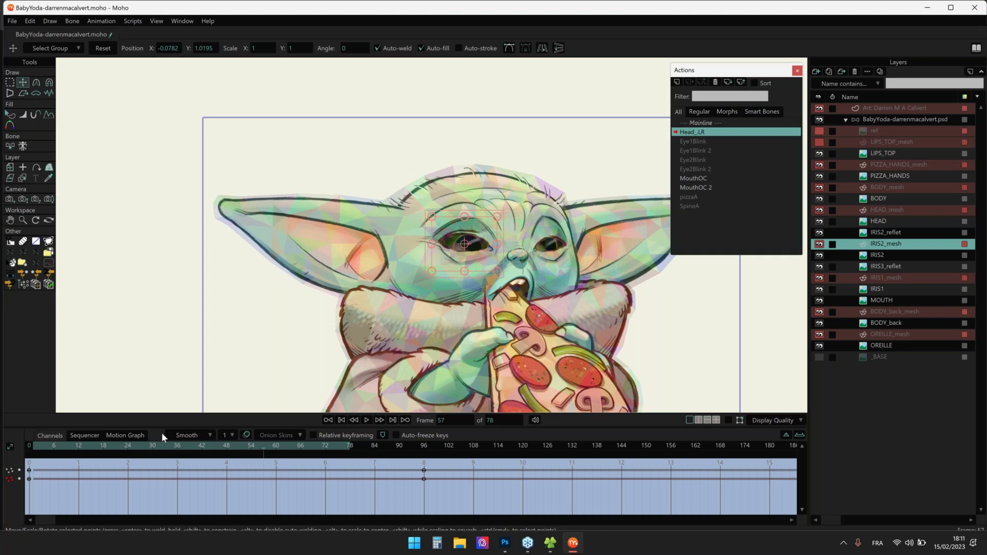
left_click(718, 124)
double_click(718, 125)
left_click(905, 119)
scroll(579, 110, "down", 5)
left_click_drag(492, 183, 372, 199)
scroll(431, 187, "up", 4)
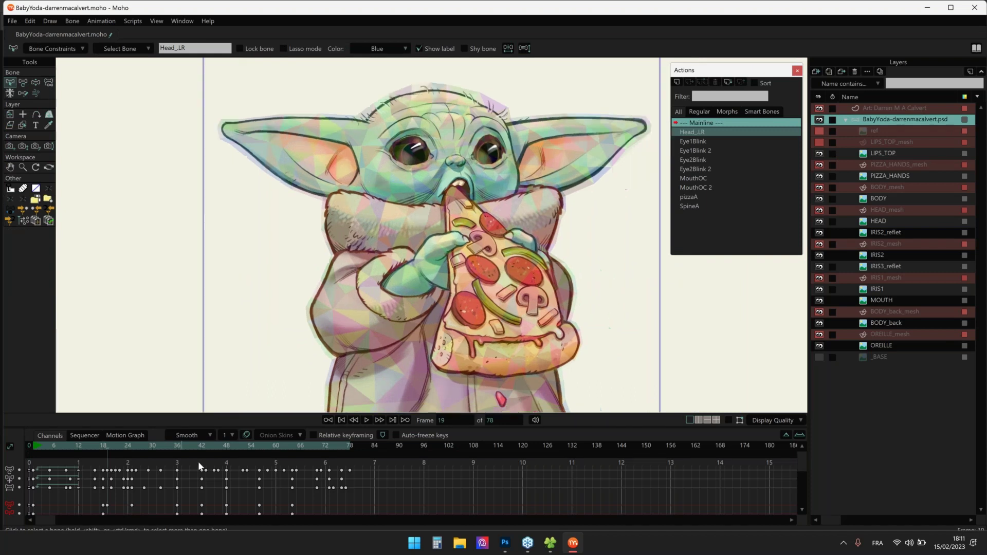
Hide the PIZZA_HANDS_mesh, BODY_mesh, HEAD_mesh, IRIS2_mesh and IRIS1_mesh layers to clear the colored overlays
left_click(819, 164)
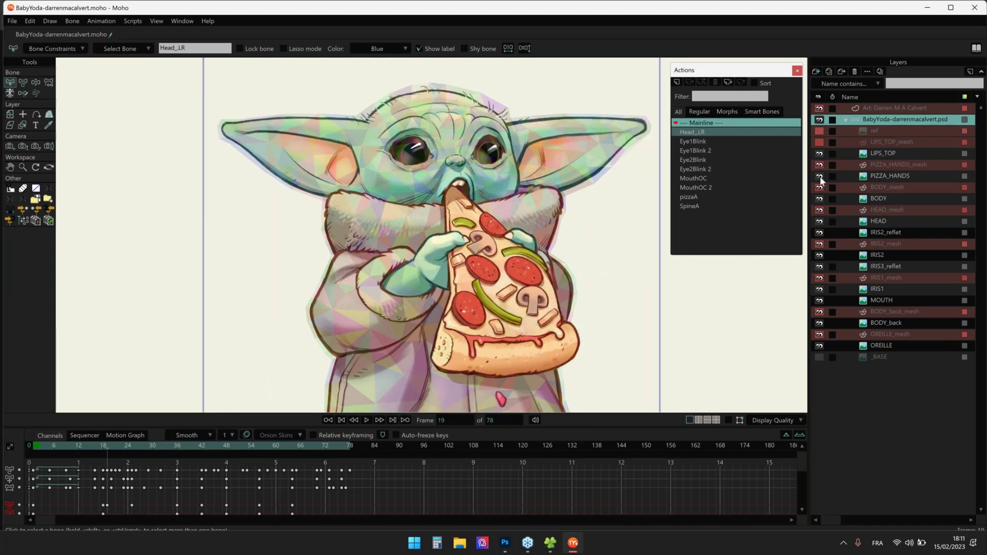
left_click(819, 187)
left_click(819, 210)
left_click(819, 244)
left_click(819, 278)
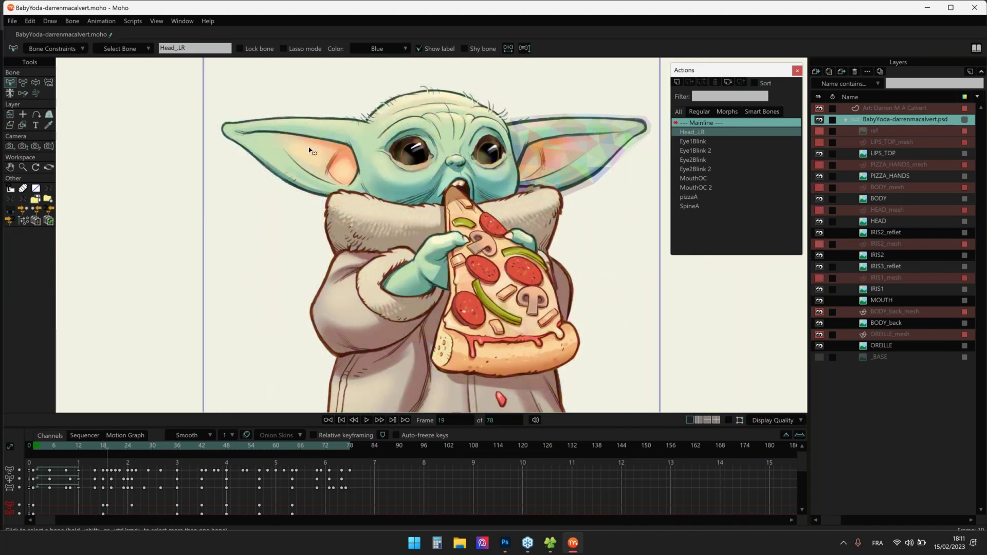
Display the bones and rotate the Head_LR bone to about 268.7° at frame 114 to turn the head
left_click_drag(58, 444, 198, 435)
left_click(728, 420)
left_click_drag(129, 186, 197, 259)
key("t")
left_click_drag(192, 215, 206, 231)
left_click_drag(408, 443, 441, 445)
left_click(495, 446)
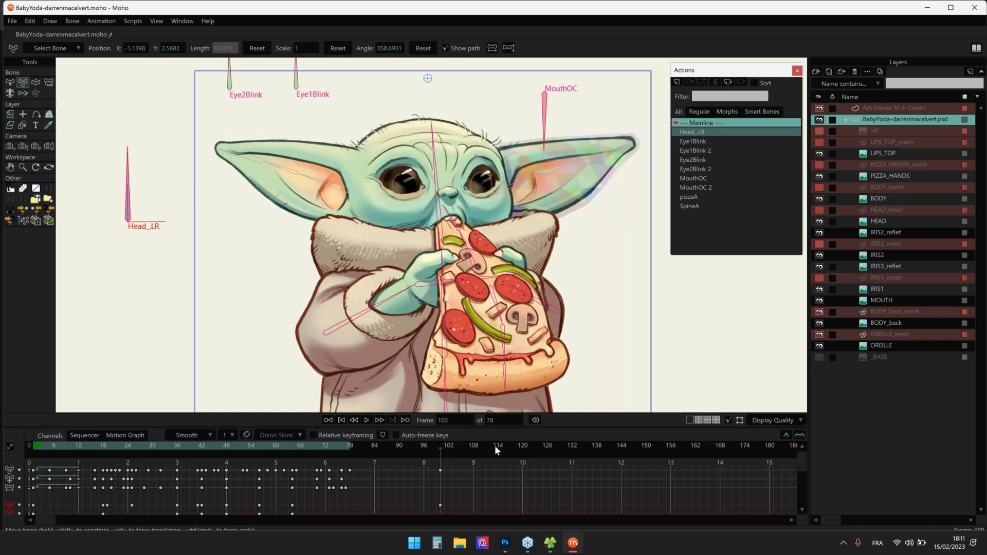
left_click_drag(176, 206, 204, 222)
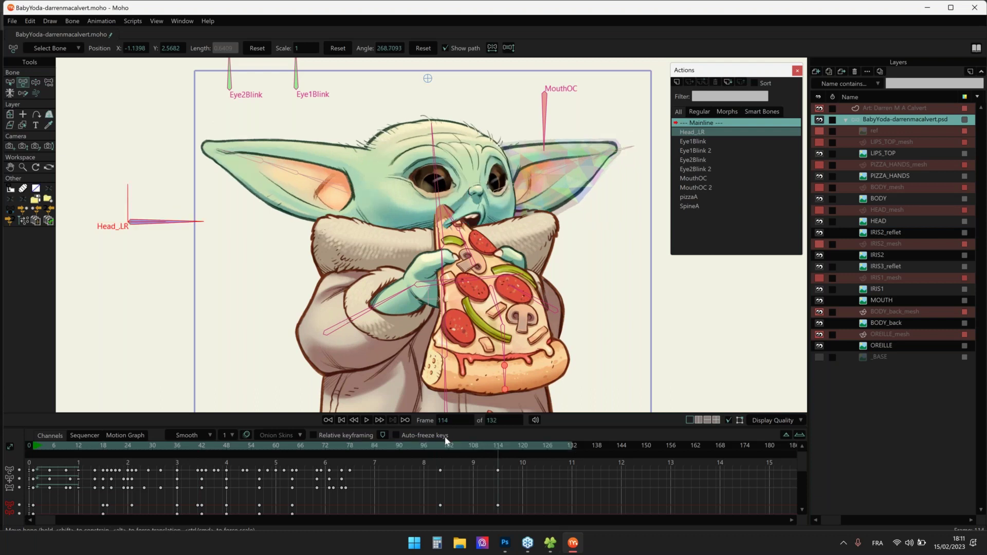
Play the timeline from around frame 97 to check the newly keyed head turn
left_click(427, 445)
key("space")
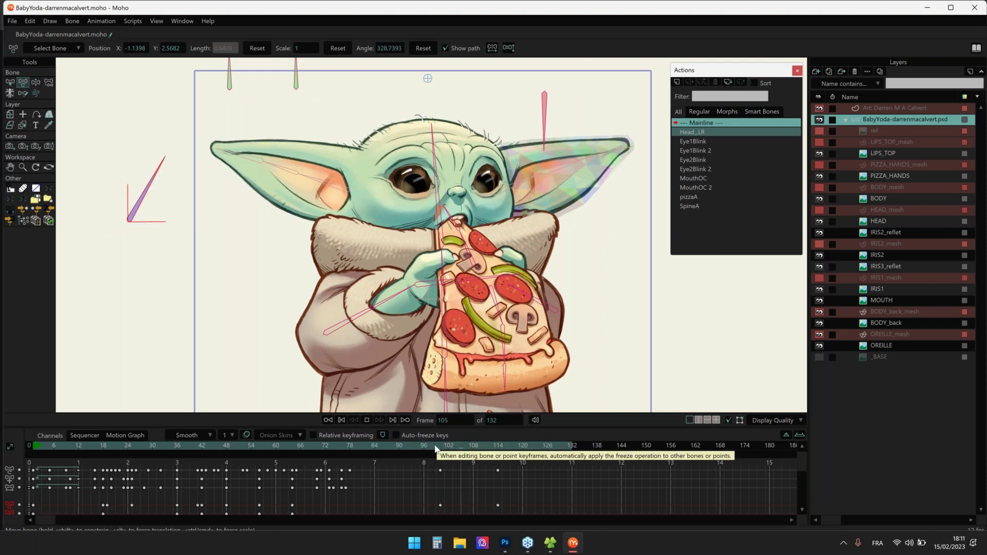
scroll(295, 390, "down", 4)
key("space")
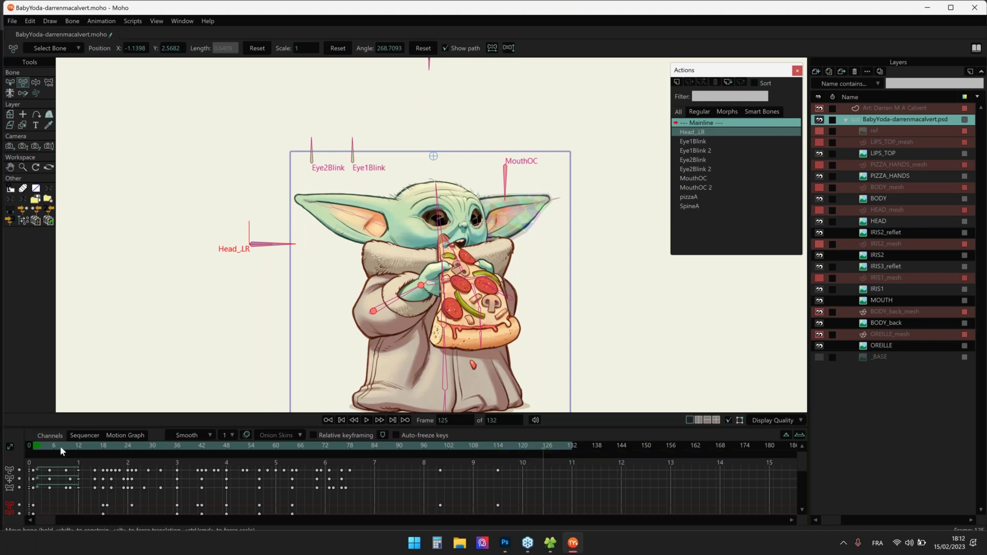
Play the Mainline animation from near its start and examine the face, eyes and body deformation up close
left_click(61, 447)
key("space")
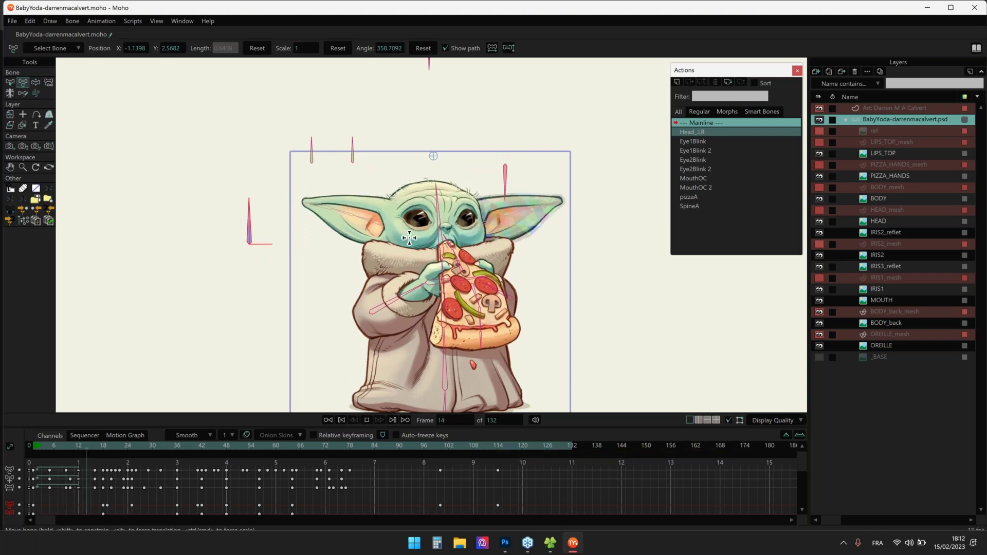
left_click_drag(410, 258, 410, 208)
scroll(410, 208, "up", 3)
key("space")
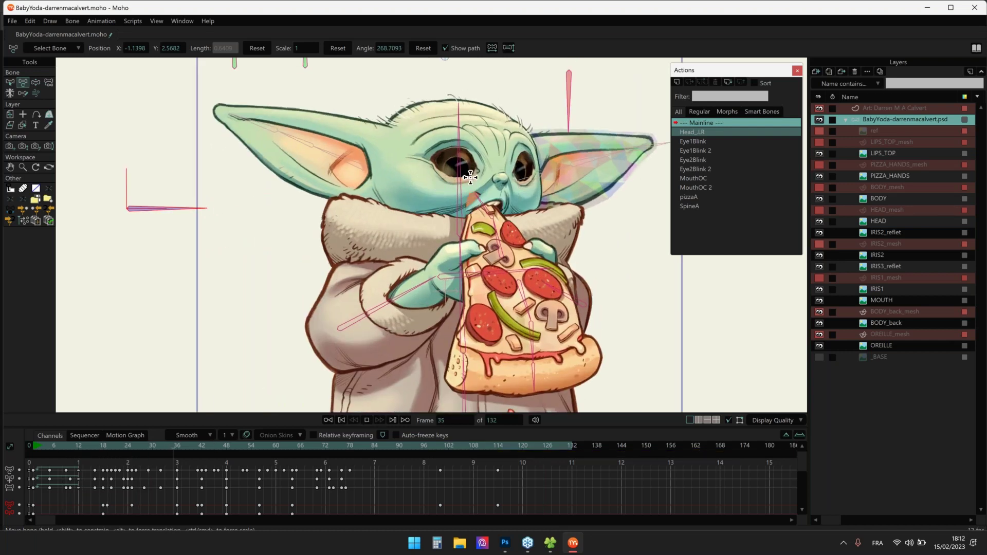
scroll(487, 178, "up", 3)
scroll(487, 177, "down", 3)
scroll(483, 175, "up", 3)
scroll(478, 171, "down", 3)
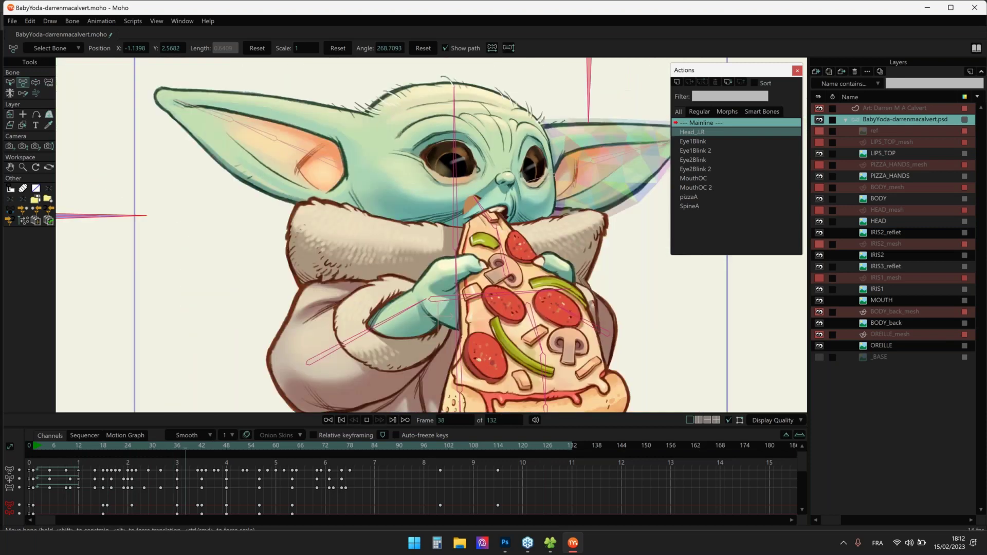
scroll(472, 168, "down", 2)
scroll(463, 177, "up", 3)
key("space")
key("space")
Close BabyYoda-darrenmacalvert.moho without saving and minimize Moho
key("ctrl+w")
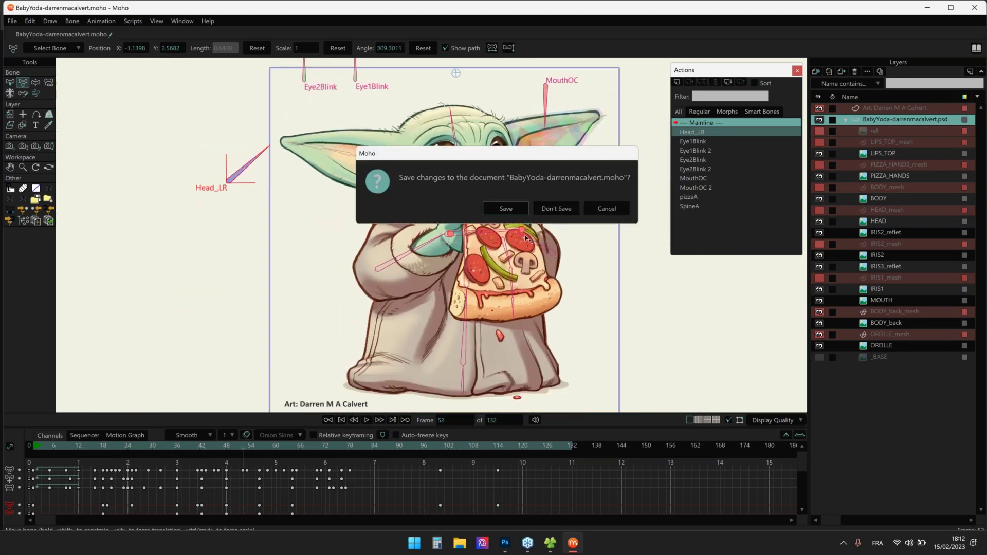
left_click(546, 209)
left_click(928, 7)
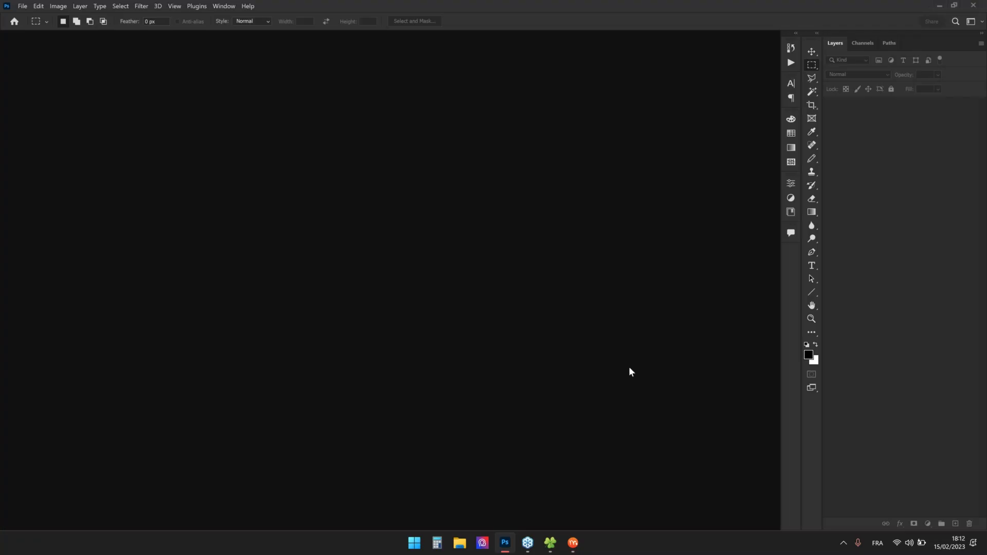
Switch to the file explorer, go to the Chirac folder in 01-EXEMPLES and watch Chirac.mp4 in VLC
left_click(551, 544)
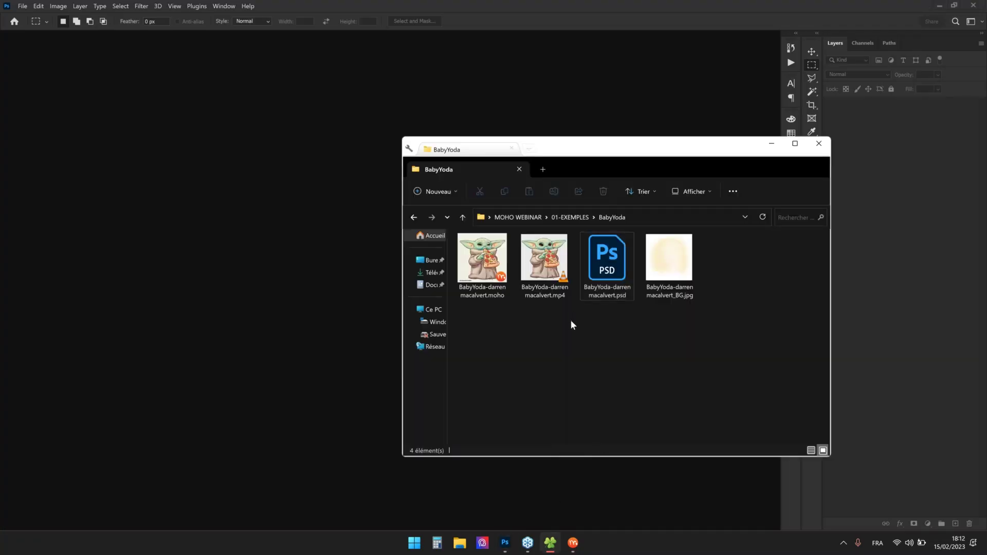
key("alt+Up")
double_click(471, 277)
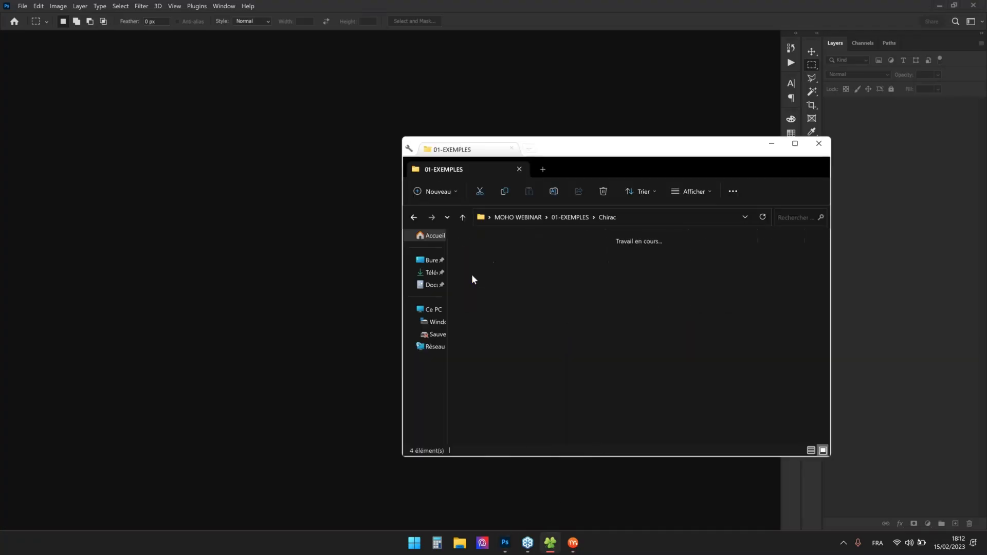
double_click(537, 267)
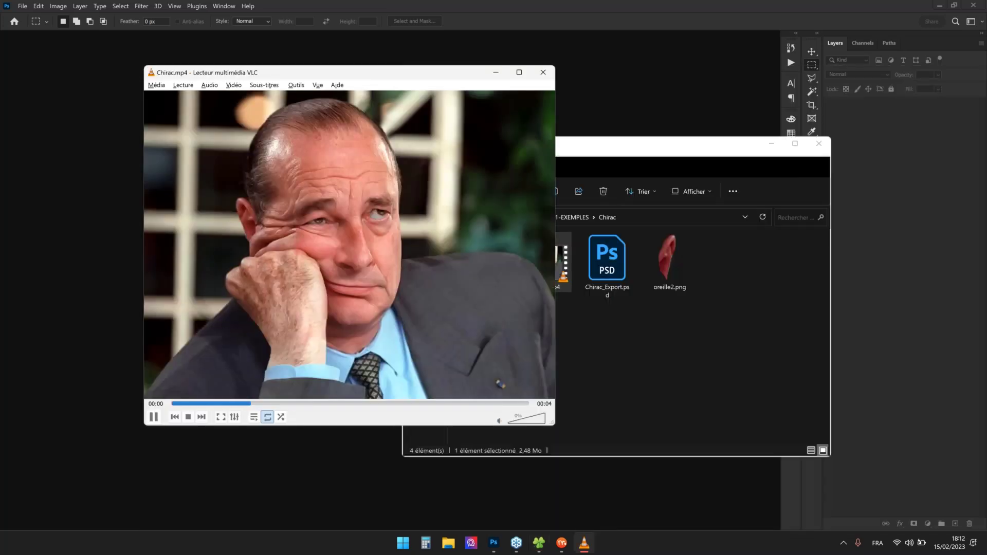
left_click_drag(438, 72, 472, 77)
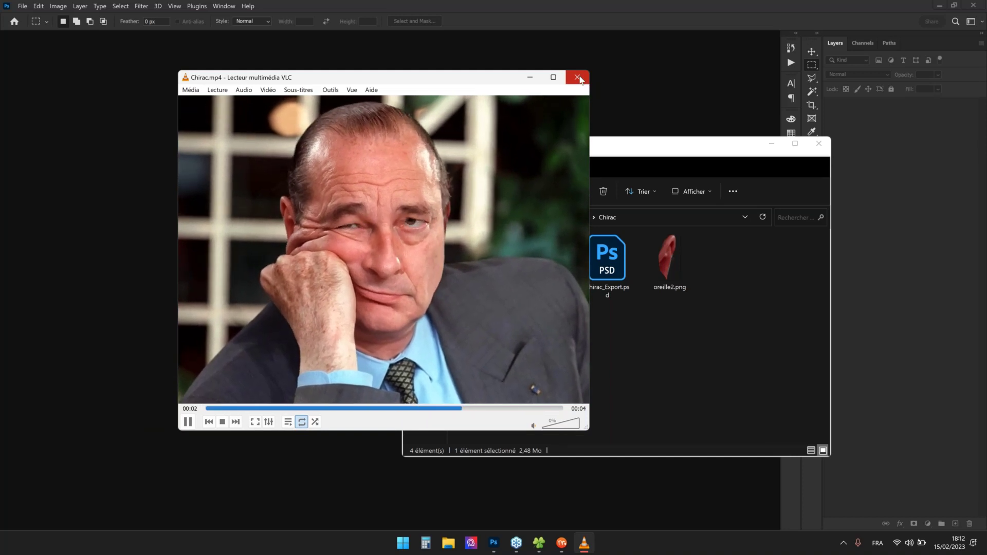
left_click(579, 76)
Open Chirac_Export.psd in Photoshop and isolate its BG, body, yeuz, iris, head and main layers one at a time
double_click(612, 257)
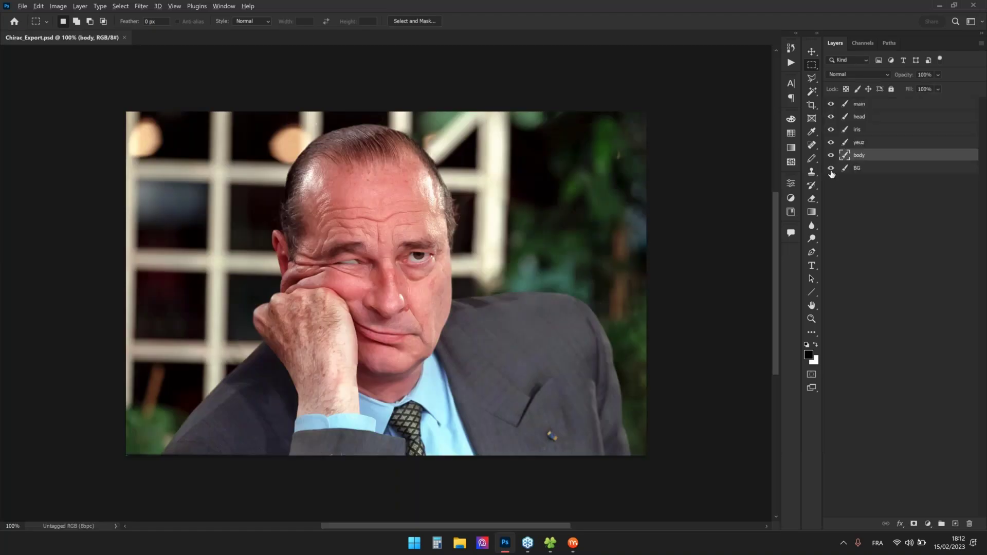
left_click(831, 169, "alt")
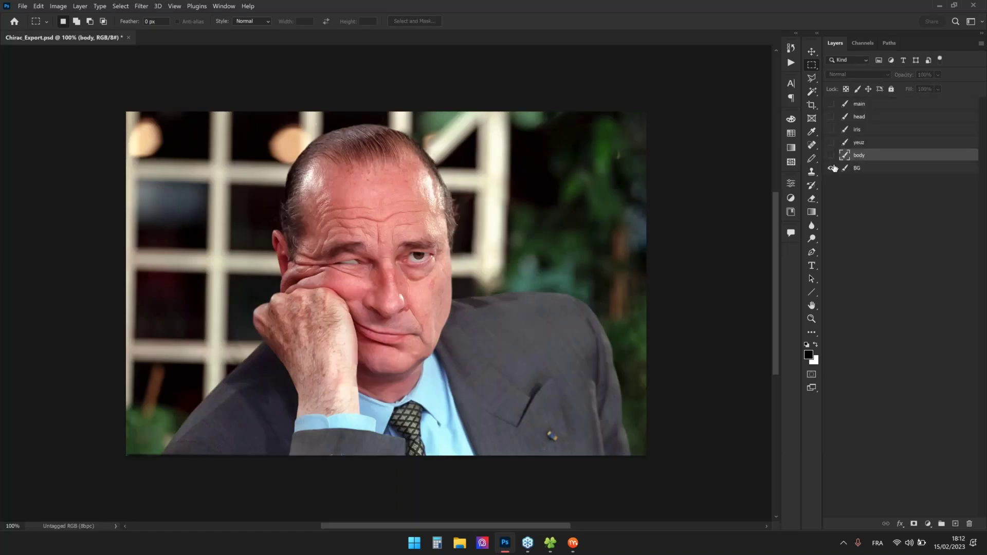
left_click(832, 156, "alt")
left_click(832, 143, "alt")
left_click(831, 130, "alt")
left_click(831, 117, "alt")
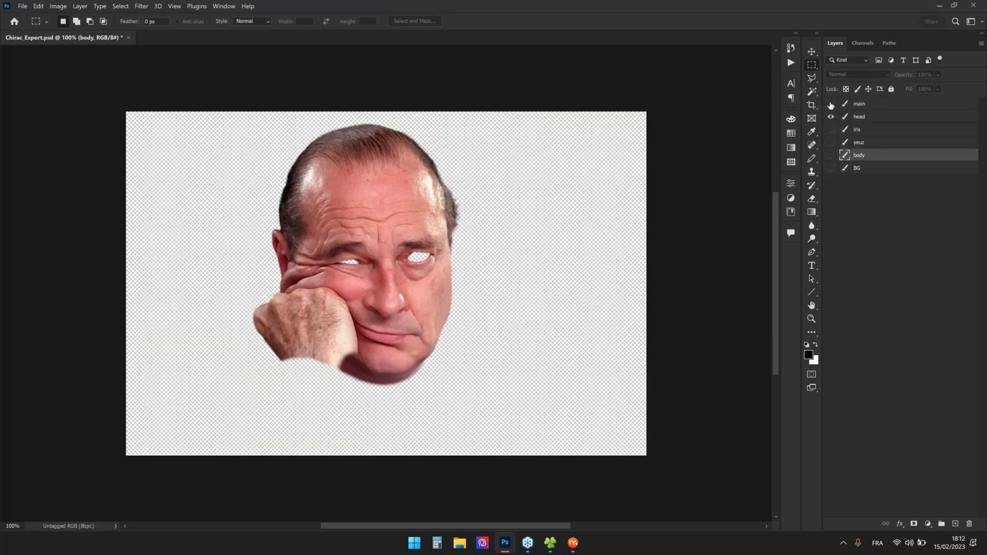
left_click(831, 104, "alt")
left_click(830, 117, "alt")
left_click(831, 129, "alt")
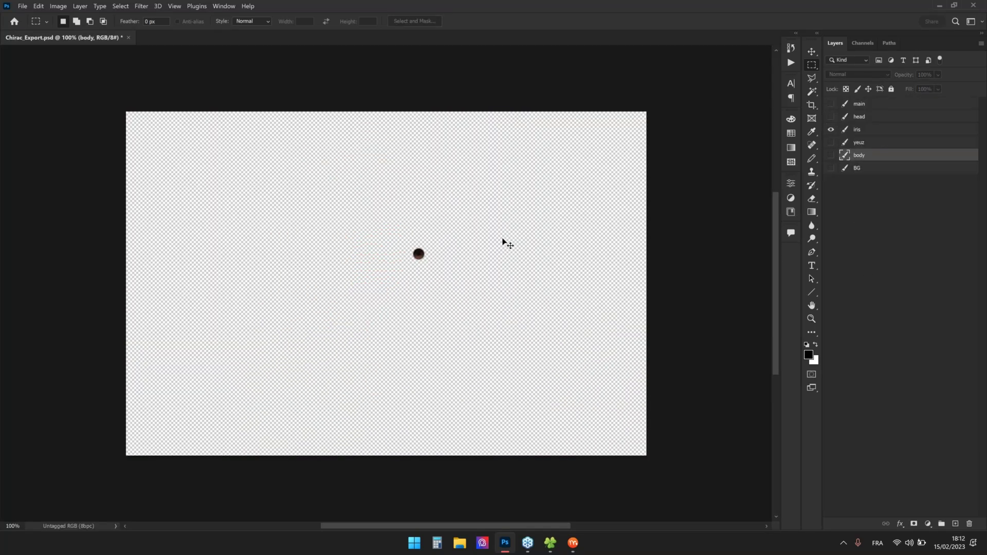
Close Chirac_Export.psd without saving, minimize Photoshop and open Chirac.moho in Moho
key("ctrl+w")
left_click(540, 213)
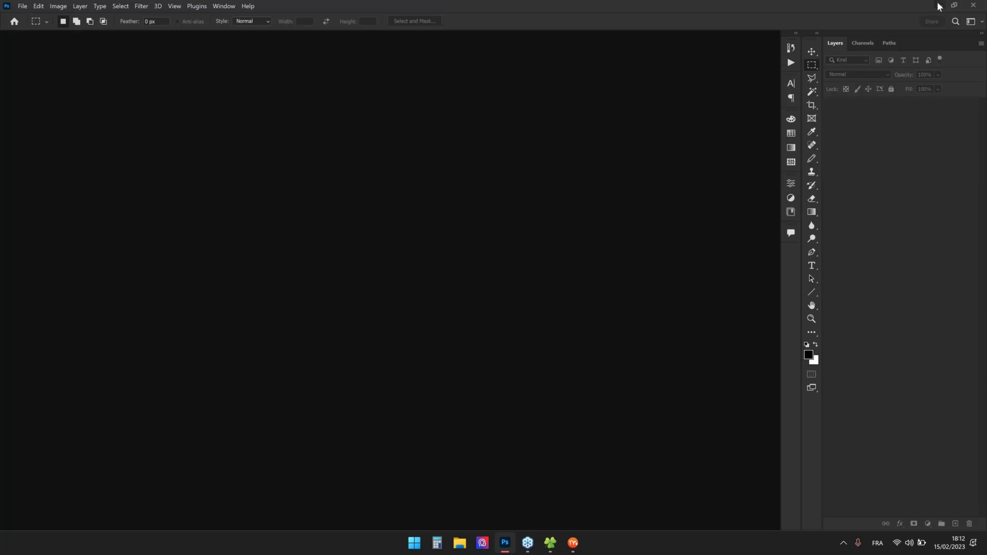
left_click(938, 7)
left_click(485, 267)
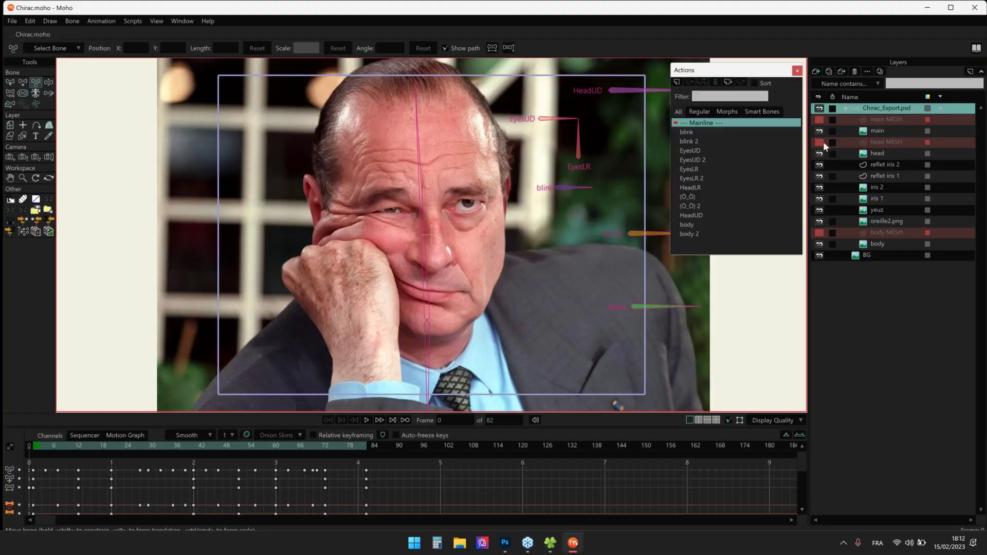
Show the head MESH and main MESH layers over the photo and toggle body MESH
left_click(820, 143)
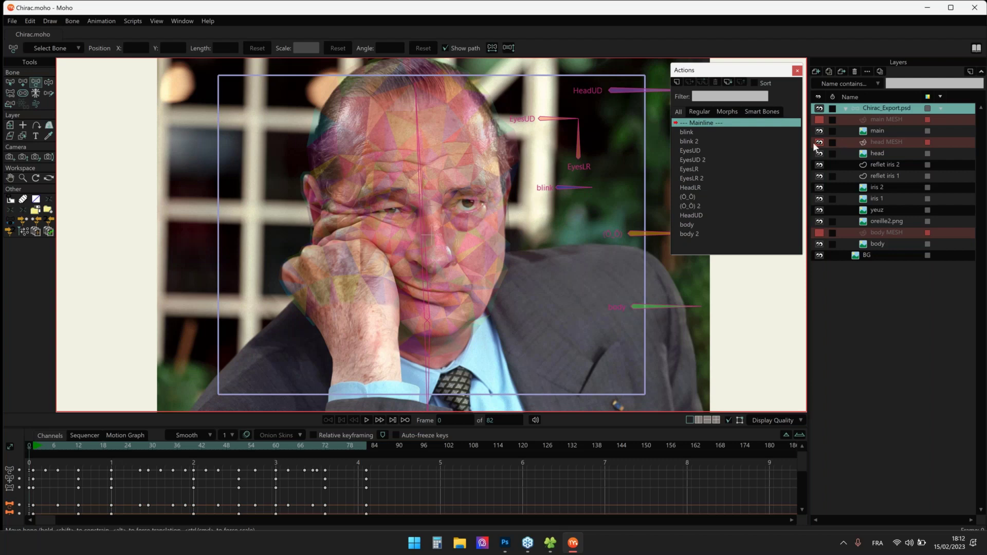
left_click(819, 119)
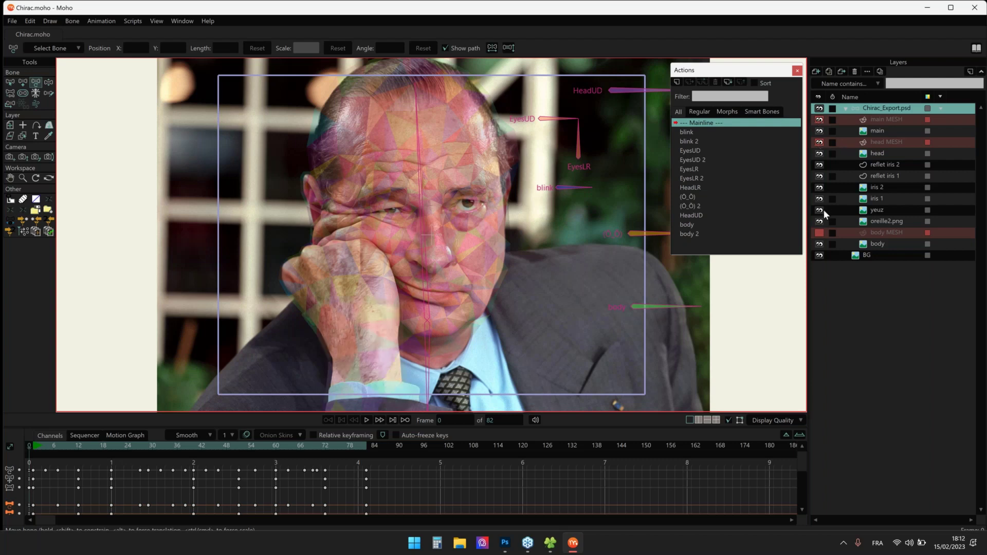
left_click(820, 233)
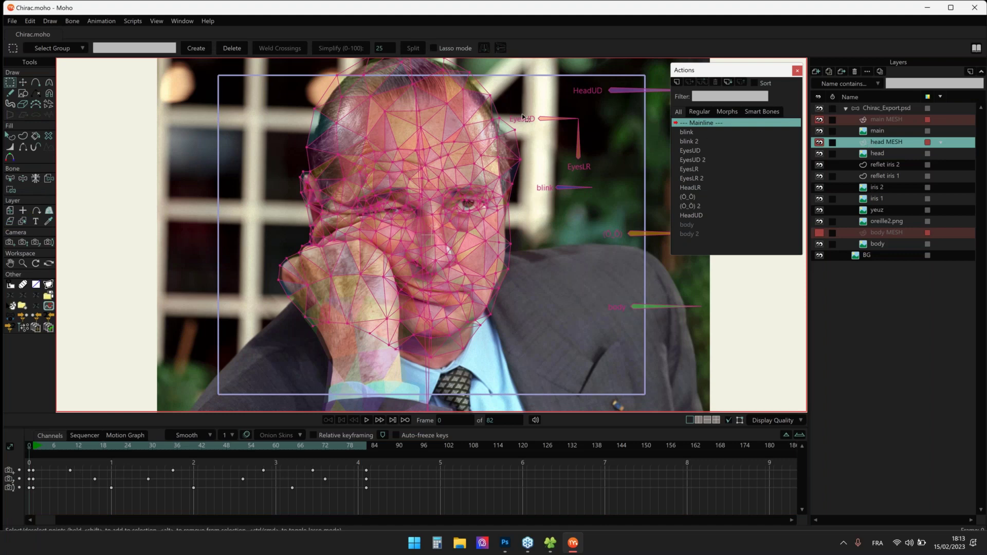
Compare the triangulation of main MESH and head MESH, toggling the head image layer to inspect the face and eyes
left_click_drag(541, 117, 493, 126)
scroll(542, 104, "down", 1)
scroll(495, 114, "up", 2)
left_click(877, 121)
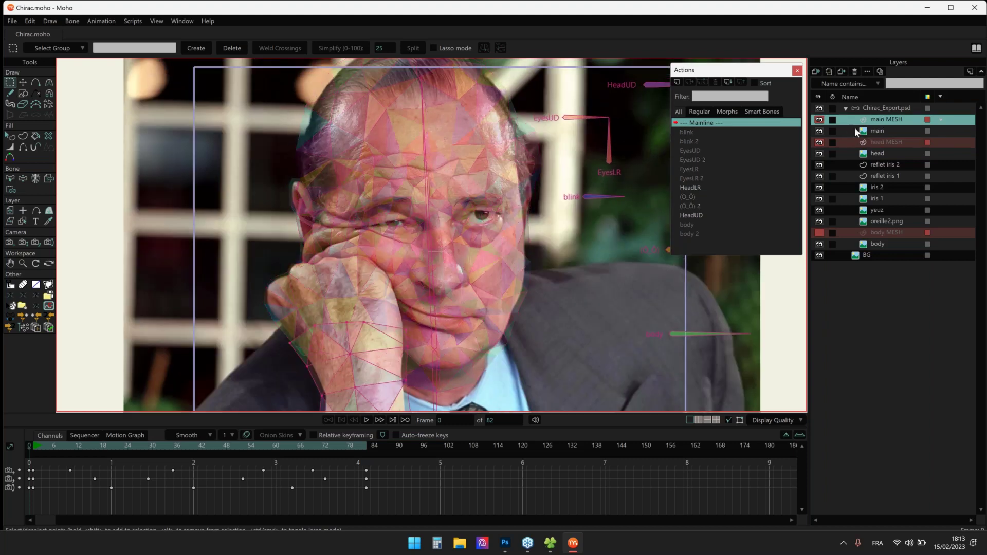
left_click(868, 144)
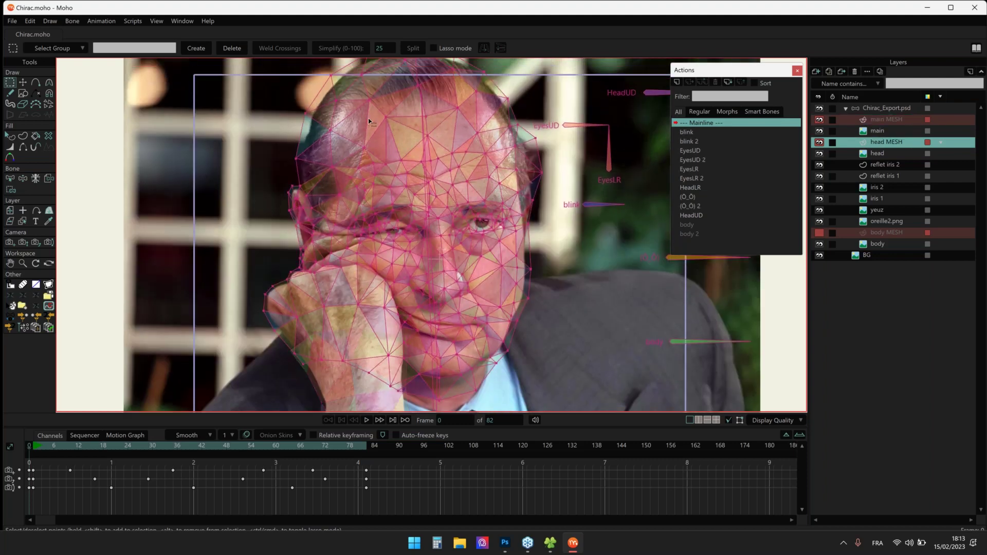
key("t")
left_click(819, 155)
left_click(820, 155)
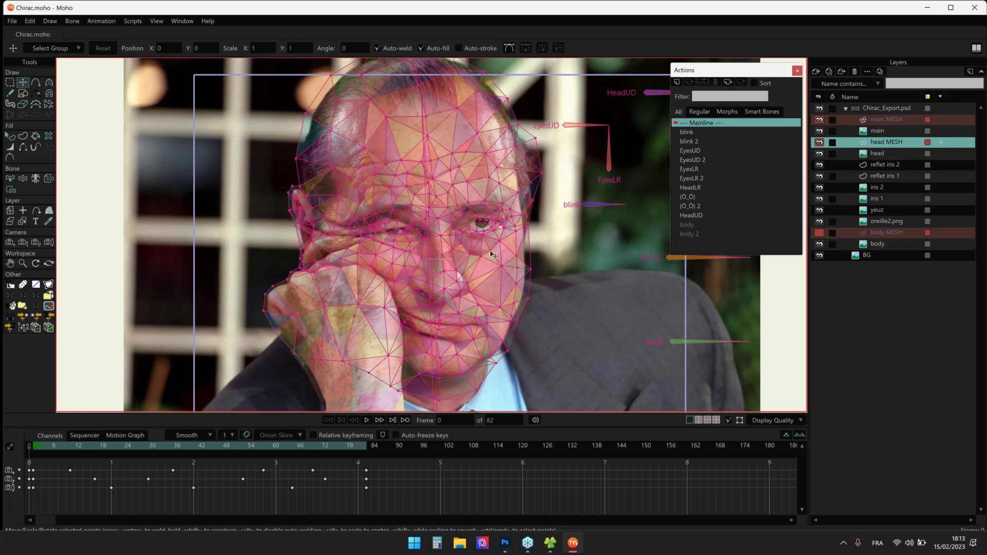
scroll(491, 254, "up", 3)
left_click(820, 154)
left_click(821, 154)
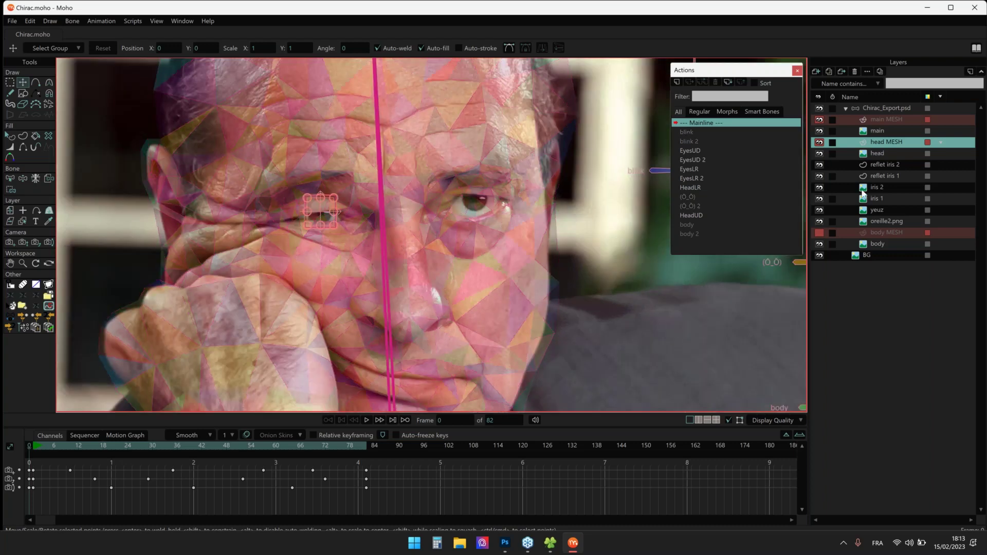
Select the iris 2 layer and examine its placement within the face mesh around the eyes
double_click(863, 194)
left_click(710, 481)
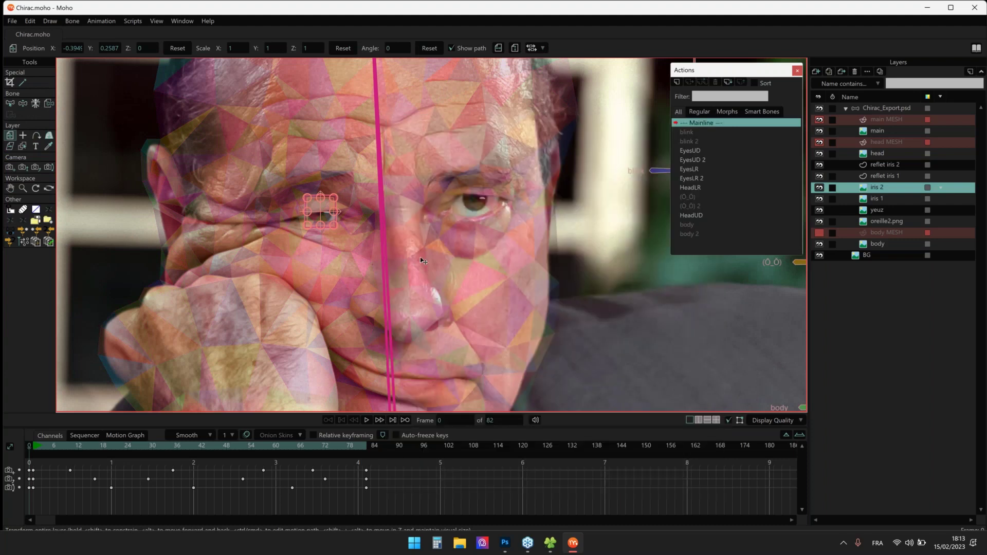
left_click_drag(526, 291, 564, 292)
scroll(545, 258, "down", 4)
scroll(547, 226, "up", 3)
scroll(559, 225, "up", 3)
scroll(568, 223, "down", 4)
left_click_drag(568, 221, 532, 216)
scroll(533, 216, "down", 4)
scroll(491, 216, "up", 2)
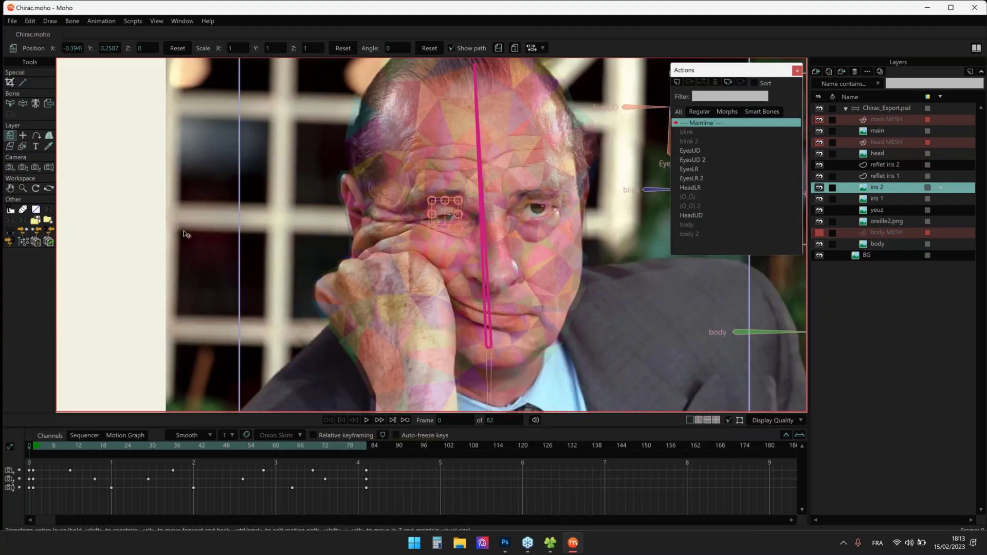
left_click_drag(201, 230, 236, 234)
Play the Chirac animation with the bone and mesh outlines turned off and the head MESH layer hidden
left_click(878, 143)
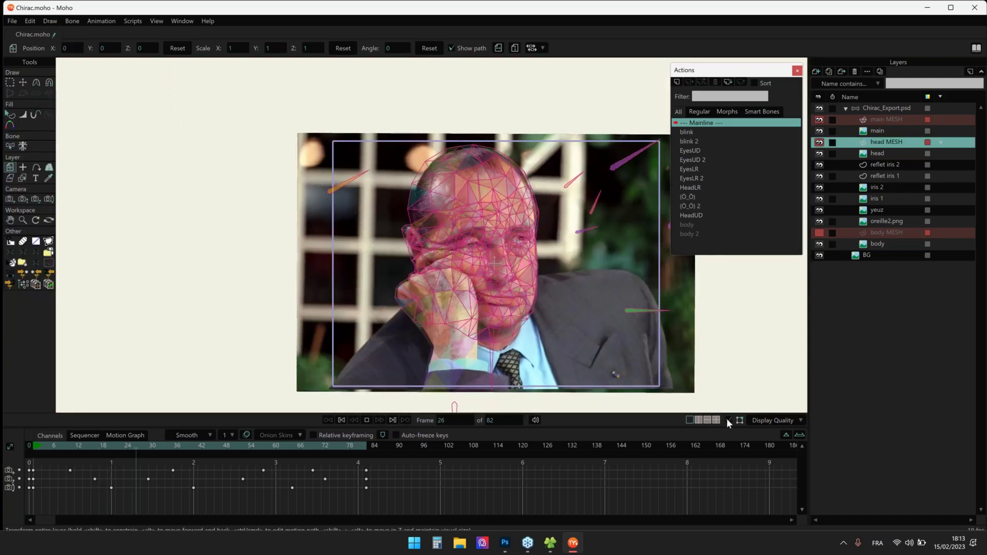
left_click(729, 420)
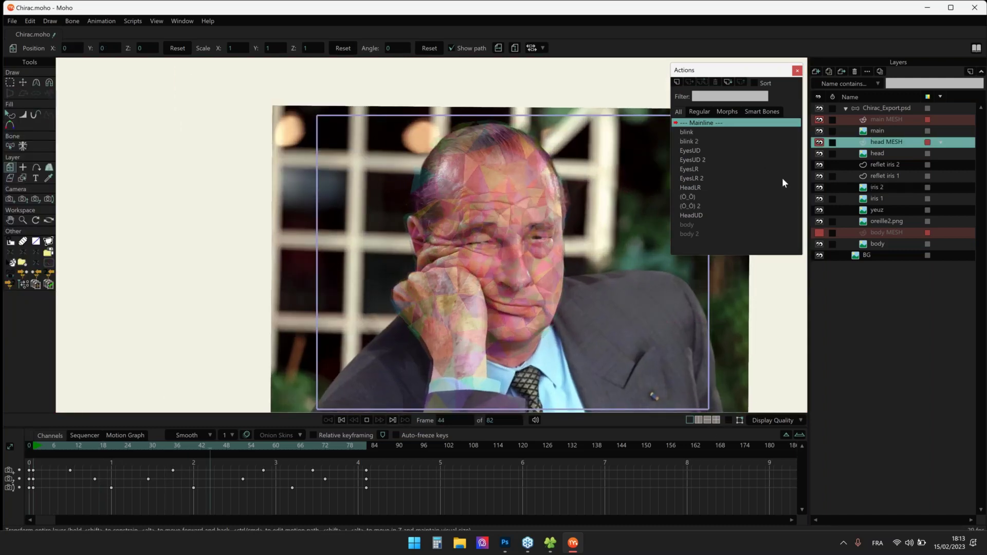
left_click(820, 141)
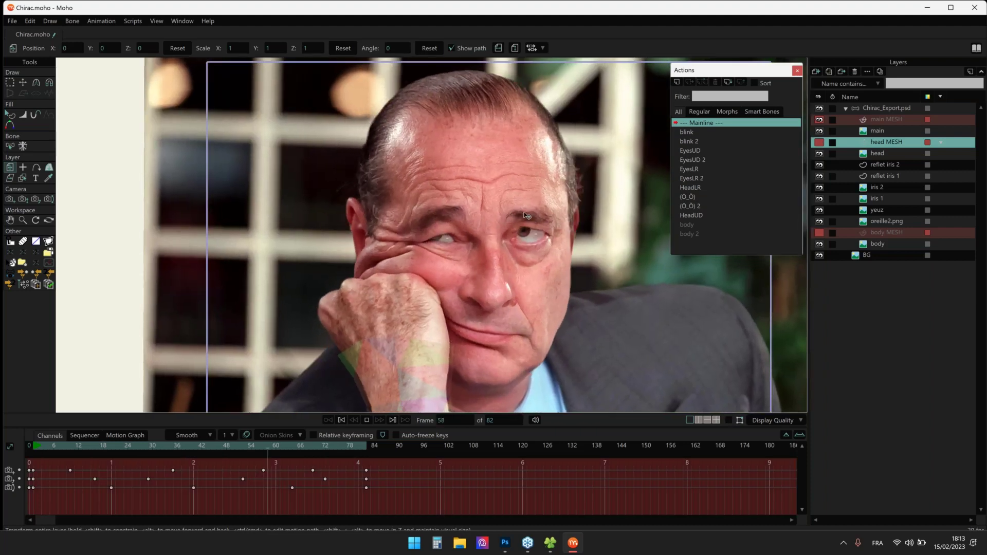
Select the Chirac_Export.psd bone layer, show its bones, and inspect the orange expression bone and the HeadUD bone
key("ctrl+space")
left_click(887, 111)
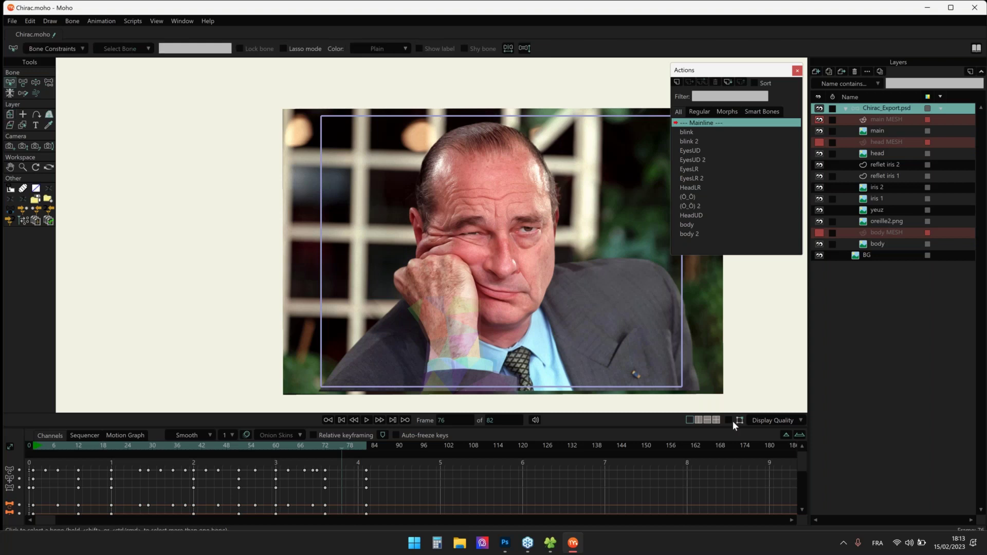
left_click(334, 172)
scroll(354, 180, "up", 2)
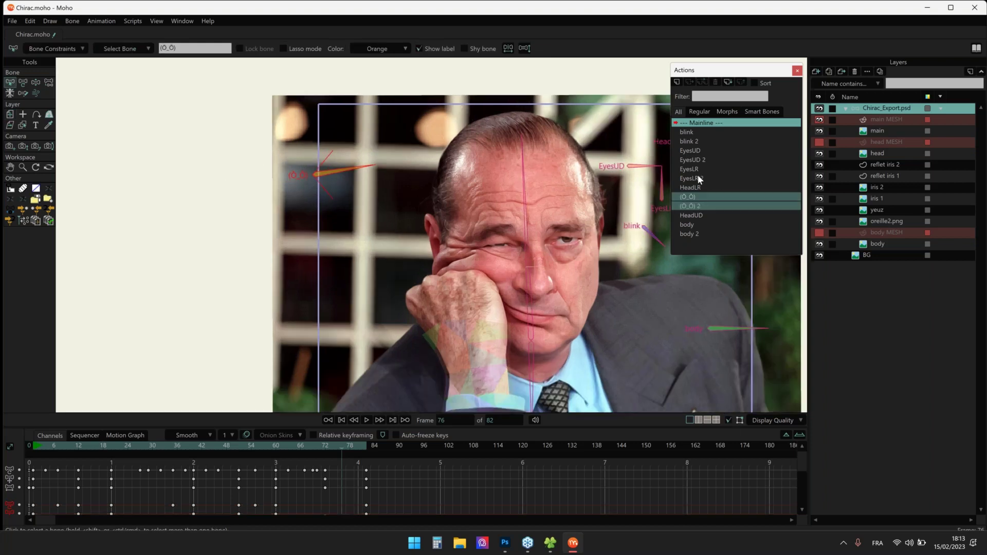
left_click_drag(382, 213, 316, 223)
left_click(628, 153)
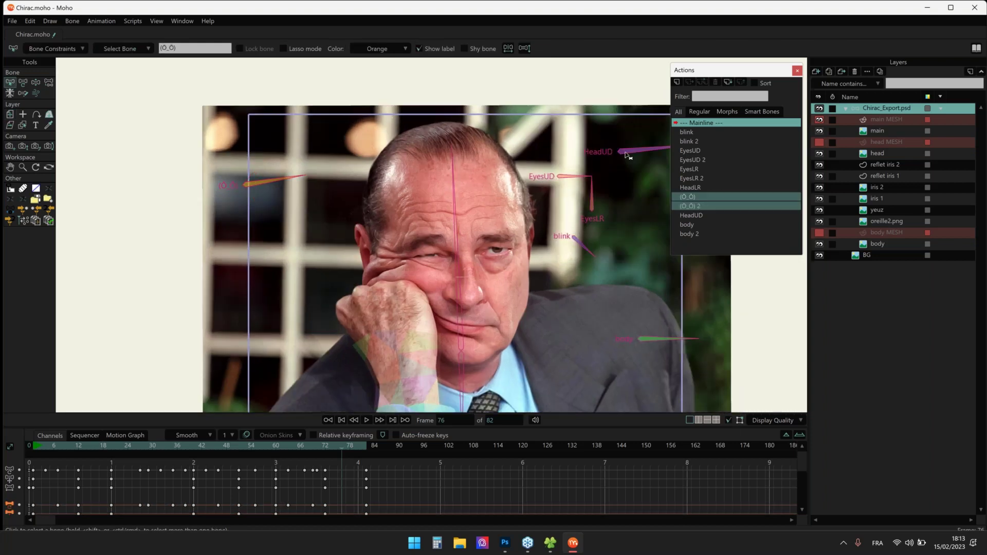
Open the HeadLR smart bone action, scrub through its head turn, and return to Mainline
double_click(683, 187)
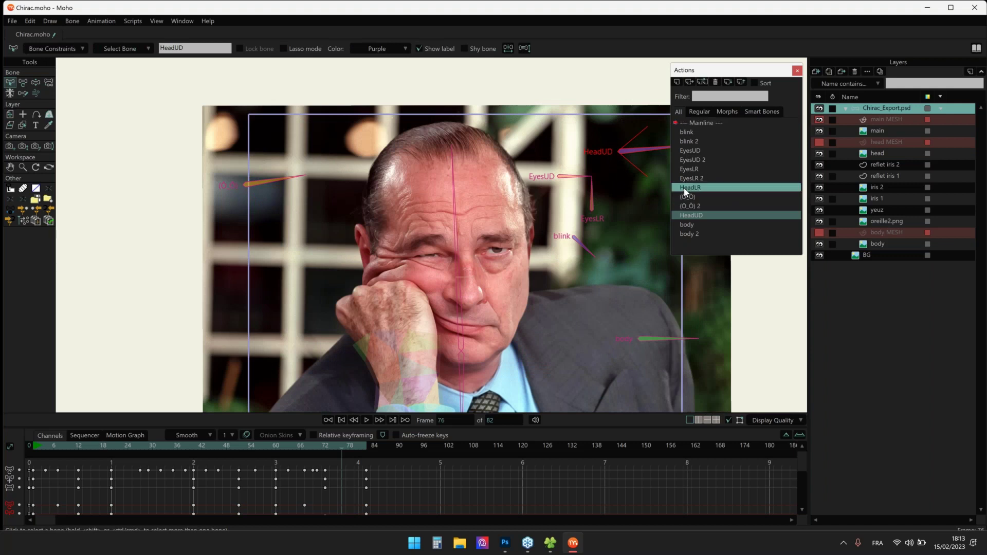
left_click_drag(77, 446, 497, 451)
left_click(497, 451)
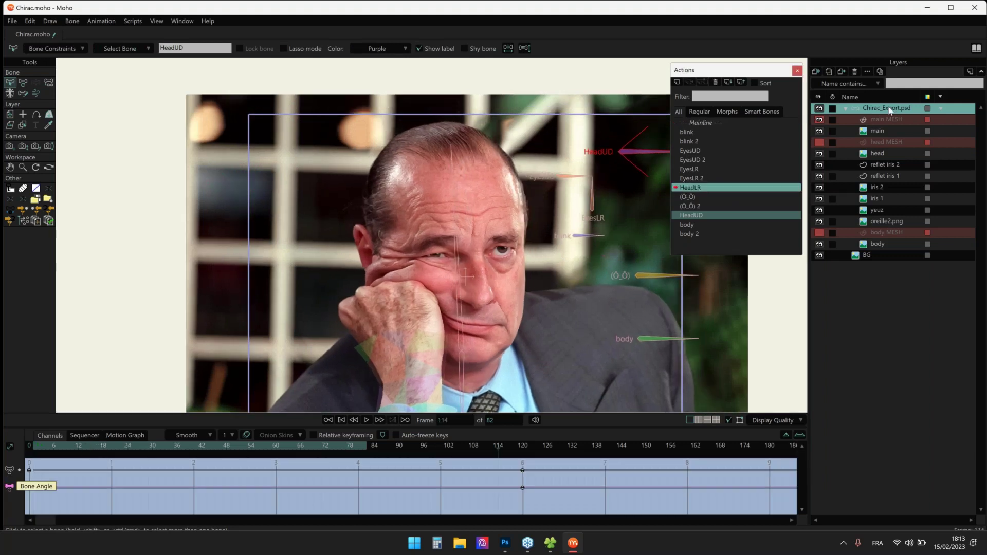
double_click(705, 122)
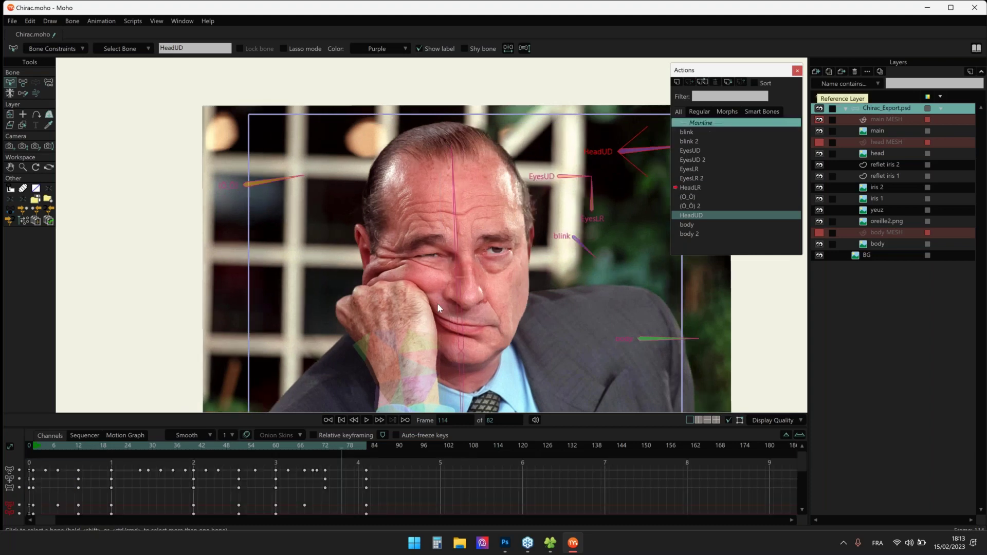
Mute the three camera channels in the Mainline timeline and scrub the animation
scroll(33, 507, "down", 1)
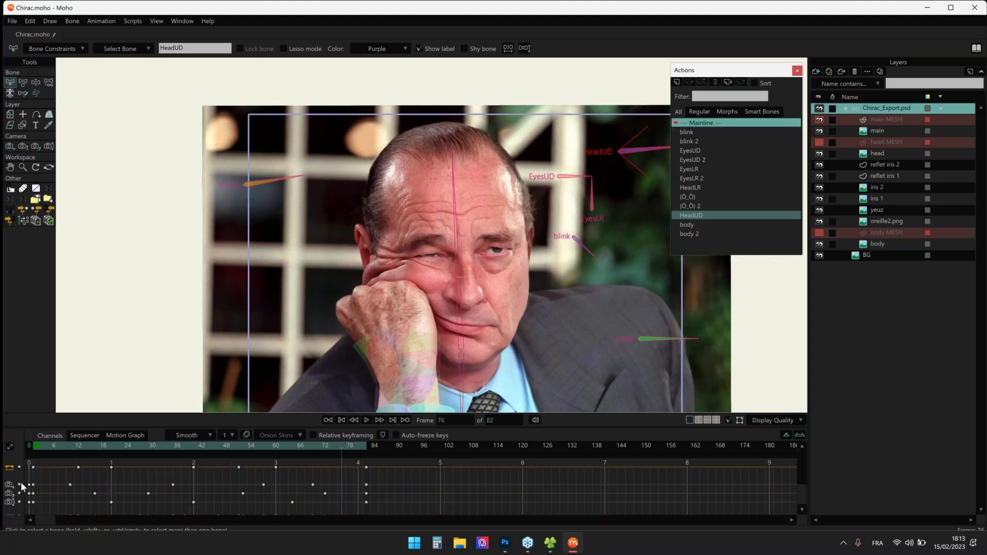
left_click(20, 485)
left_click(19, 493)
left_click(19, 502)
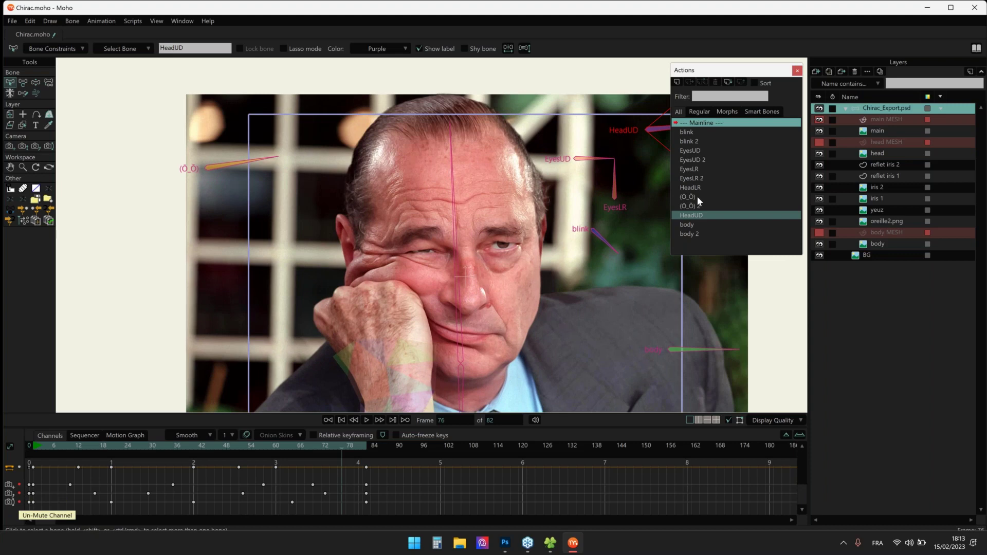
left_click_drag(51, 445, 168, 443)
Rotate the HeadLR bone to about 71 degrees in Mainline to try the head turn
left_click(737, 124)
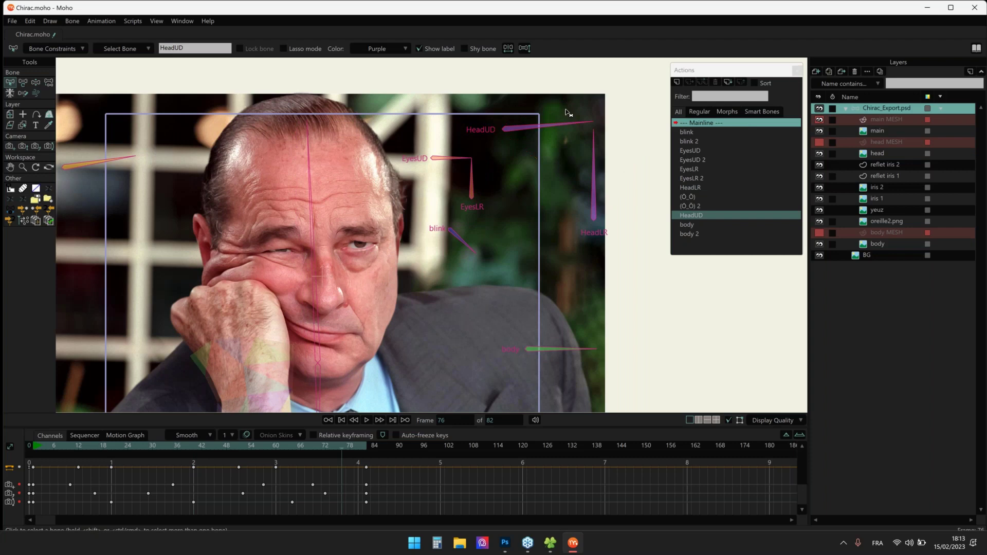
key("t")
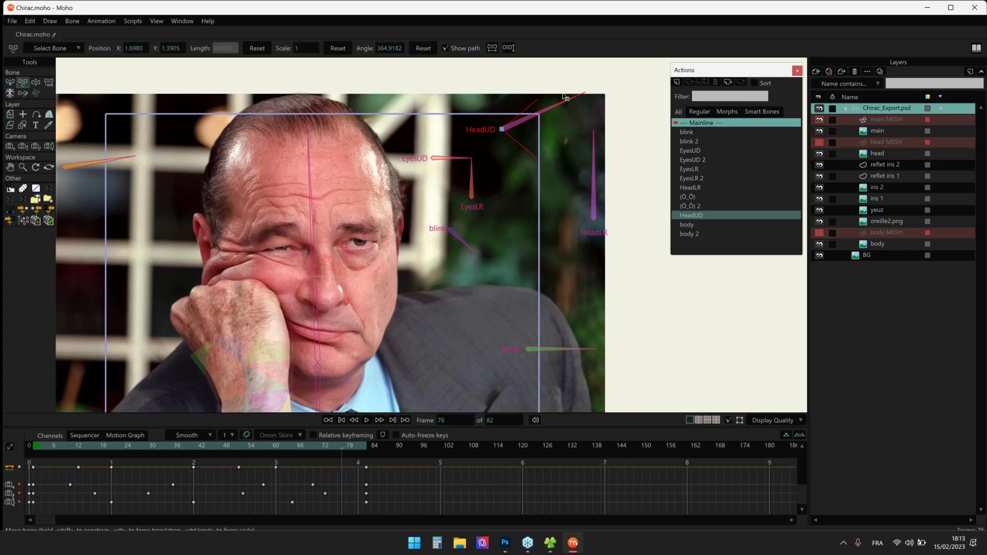
left_click_drag(595, 190, 623, 137)
Open the HeadLR action, scrub to frame 120, and select the head MESH layer to examine its deformation
left_click(691, 189)
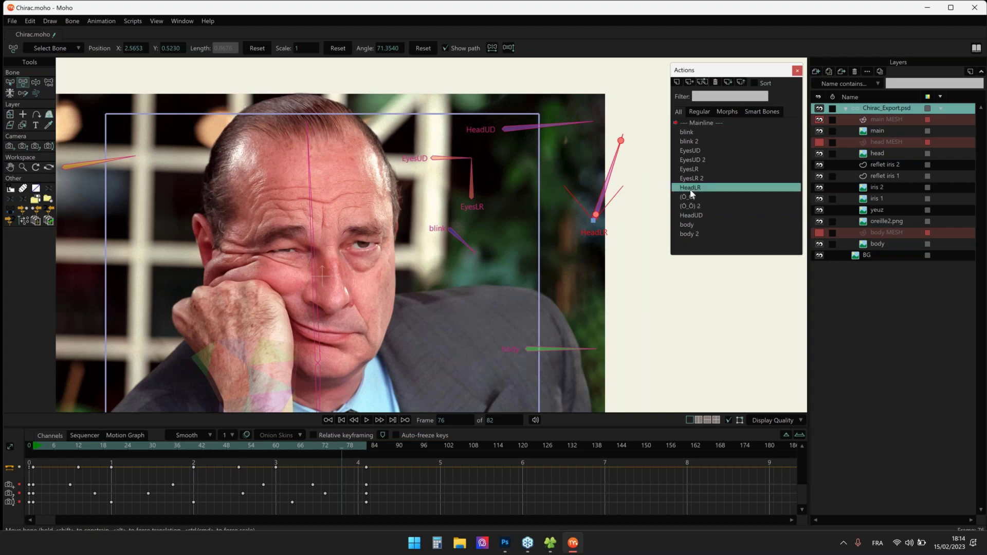
double_click(691, 191)
left_click_drag(45, 451, 521, 431)
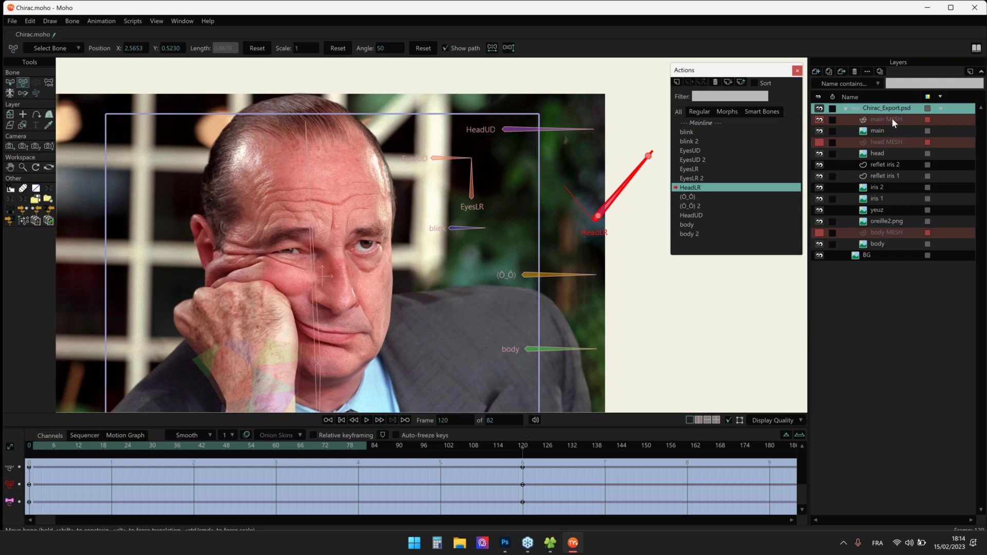
left_click(890, 143)
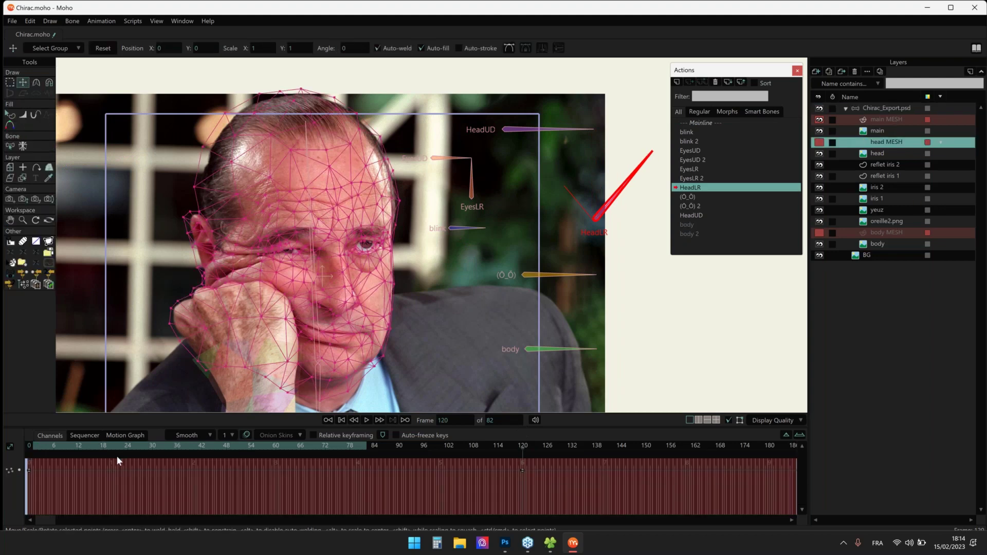
mouse_move(116, 453)
left_mouse_down()
mouse_move(14, 455)
mouse_move(451, 456)
mouse_move(316, 452)
mouse_move(524, 426)
left_mouse_up()
Deform the head MESH at frame 120 with the Magnet tool, shifting the face points and pulling both sides of the head outward
key("x")
left_click_drag(295, 203, 354, 233)
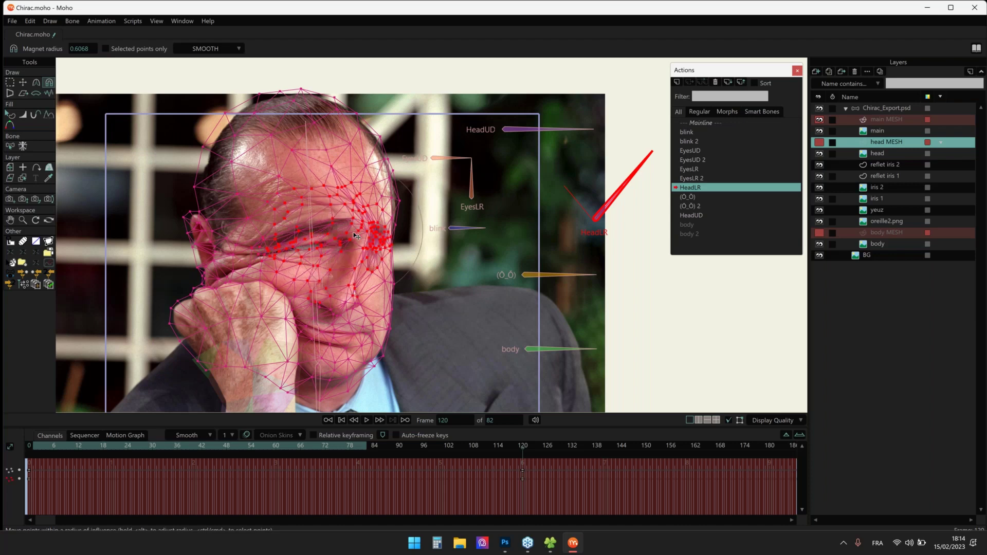
left_click_drag(317, 290, 339, 289)
left_click_drag(198, 205, 49, 160)
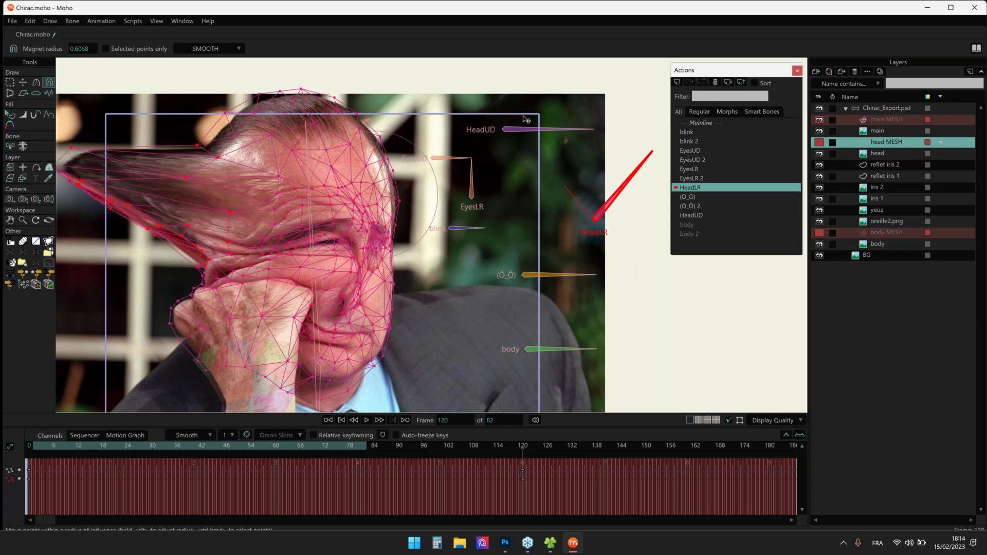
left_click_drag(526, 119, 537, 110)
Scrub the deformed HeadLR action, return to Mainline, and rotate the HeadLR bone to 50 degrees to test the distortion
left_click_drag(491, 443, 70, 443)
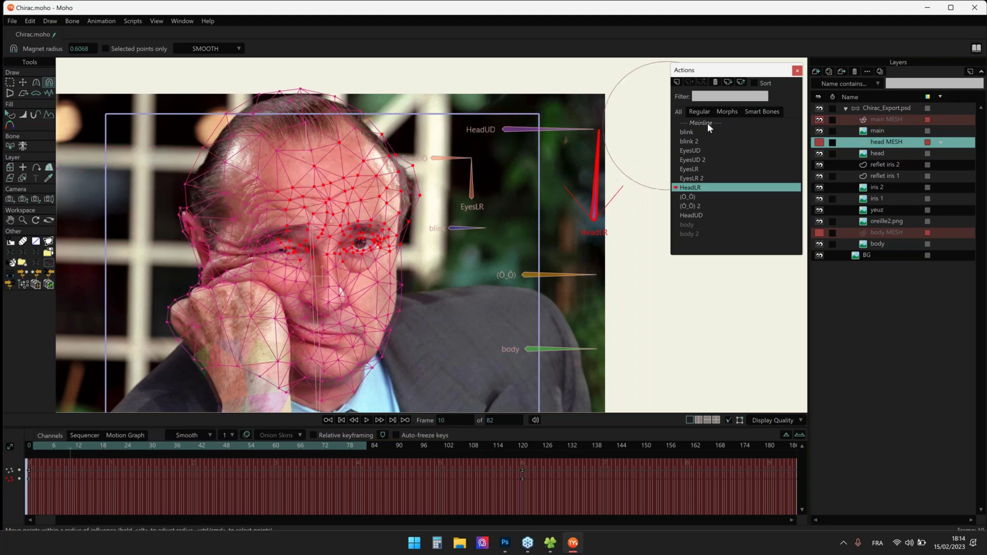
left_click(708, 124)
left_click(906, 108)
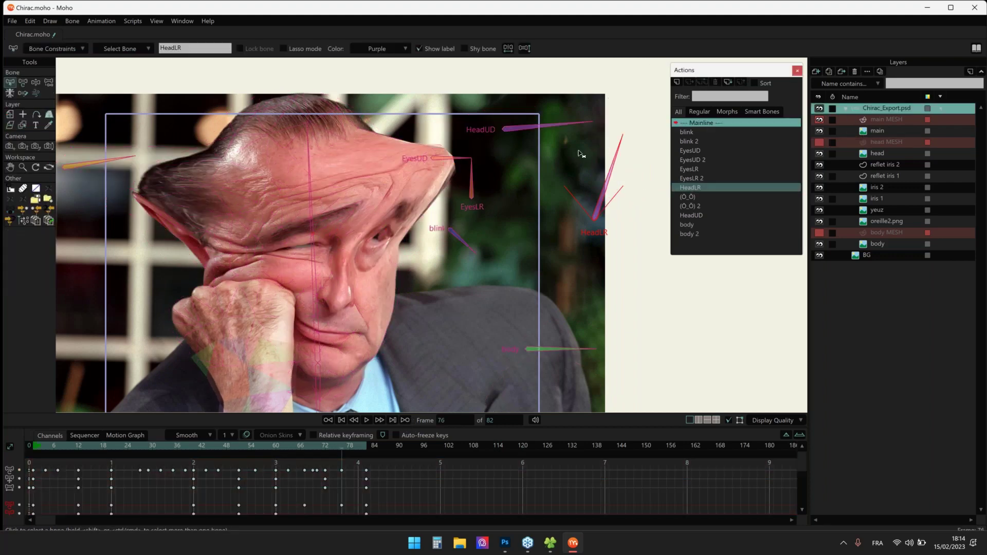
key("t")
left_click_drag(628, 163, 649, 154)
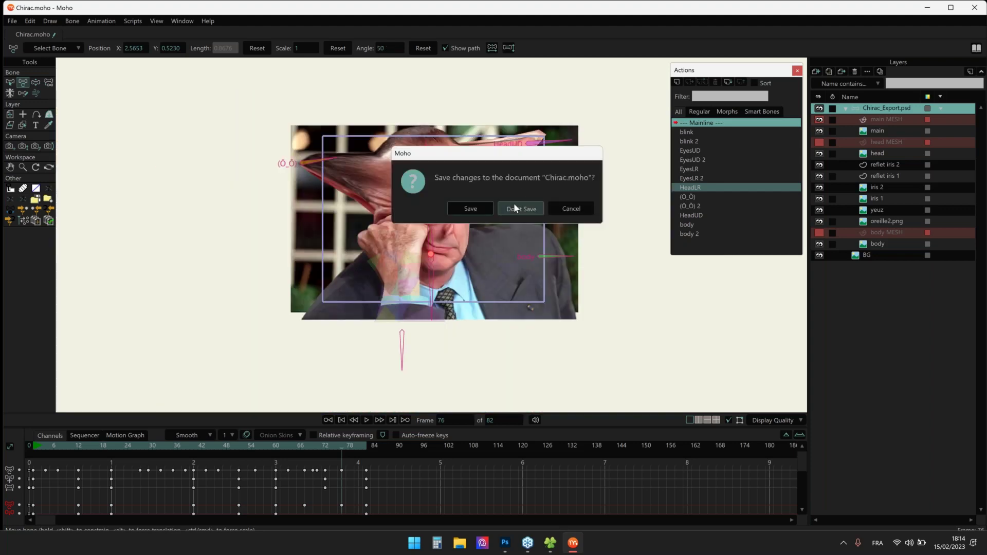
Close Chirac.moho without saving and switch to File Explorer, going up to the 01-EXEMPLES folder
left_click(515, 206)
key("alt+Tab")
double_click(607, 377)
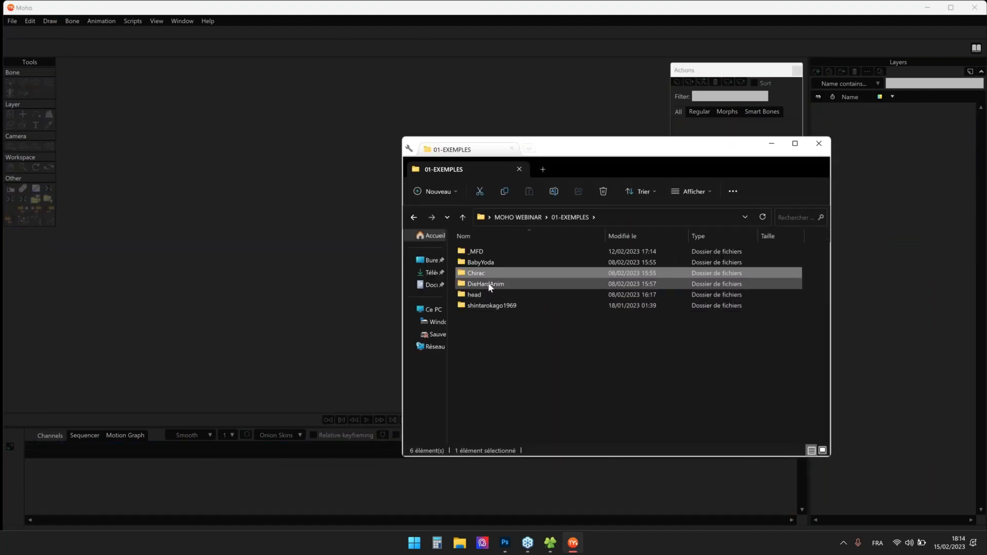
Open DieHard.mp4 from the DieHardAnim folder, watch it full screen in VLC, and close the player
left_click(489, 285)
double_click(489, 284)
left_click(484, 285)
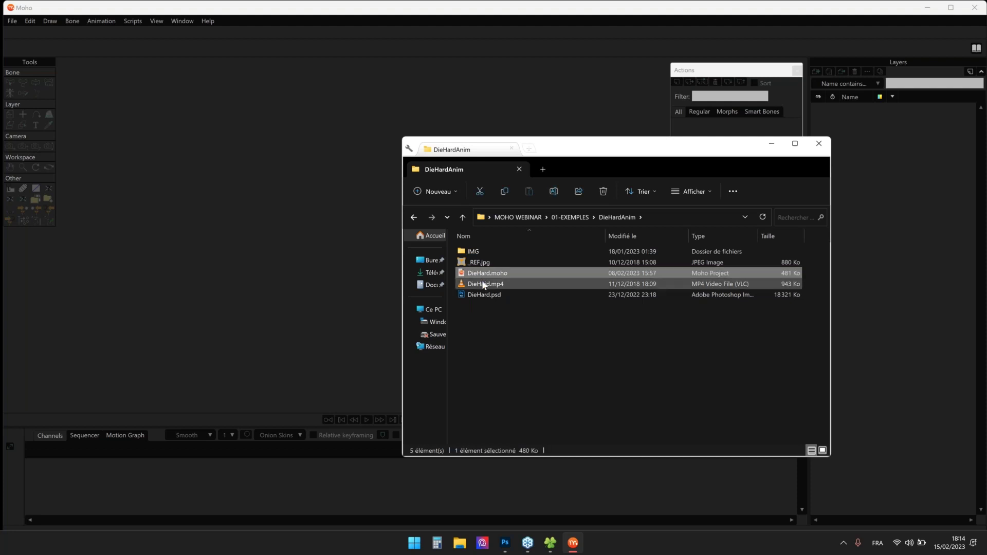
double_click(483, 285)
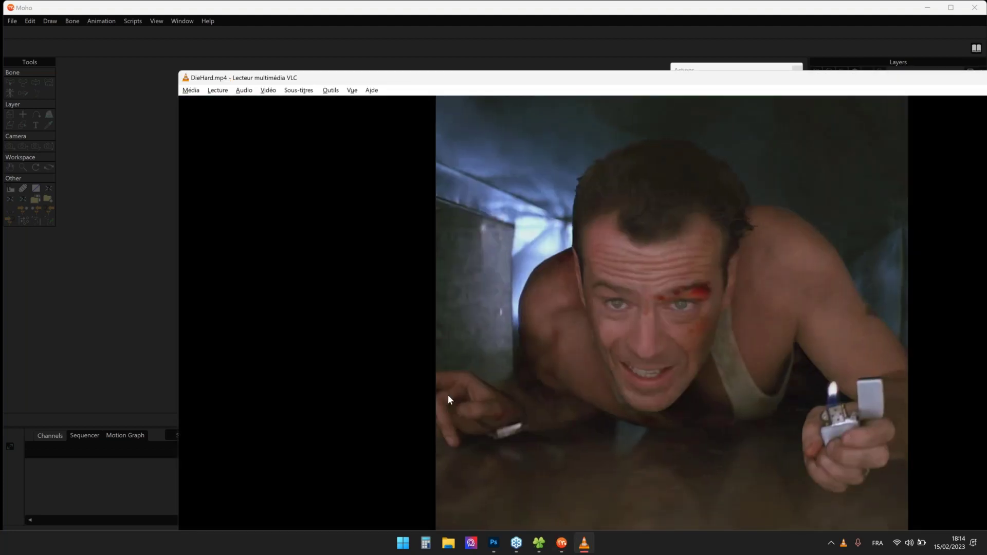
double_click(571, 378)
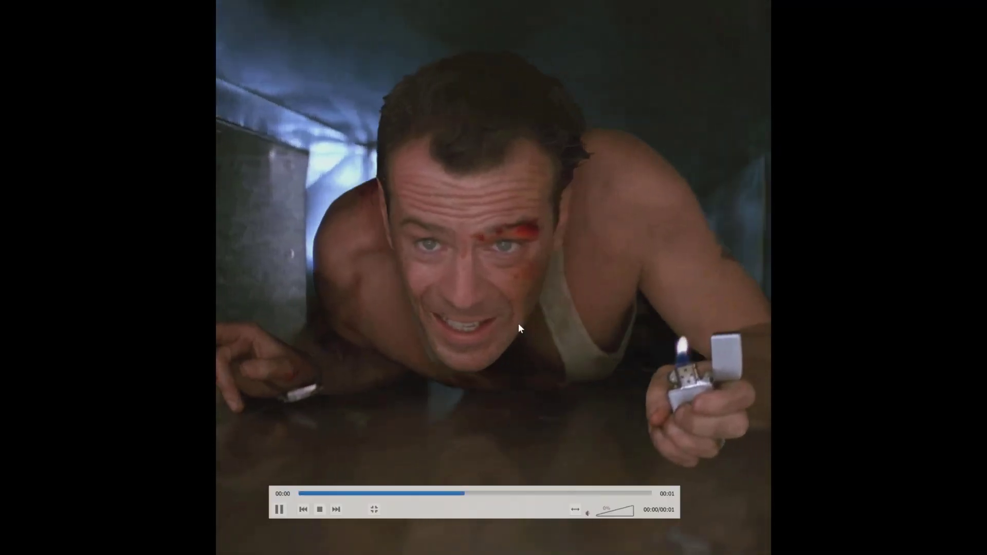
double_click(519, 325)
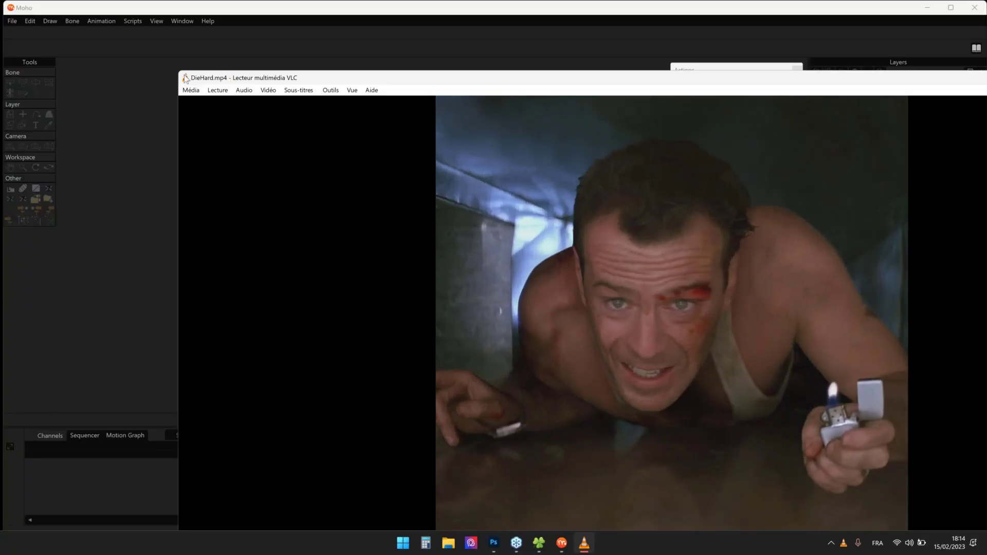
double_click(187, 78)
Browse up to the MOHO WEBINAR folder and open WATERFALL STAGE.psd from 02-WATERFALLS in Photoshop
left_click(600, 354)
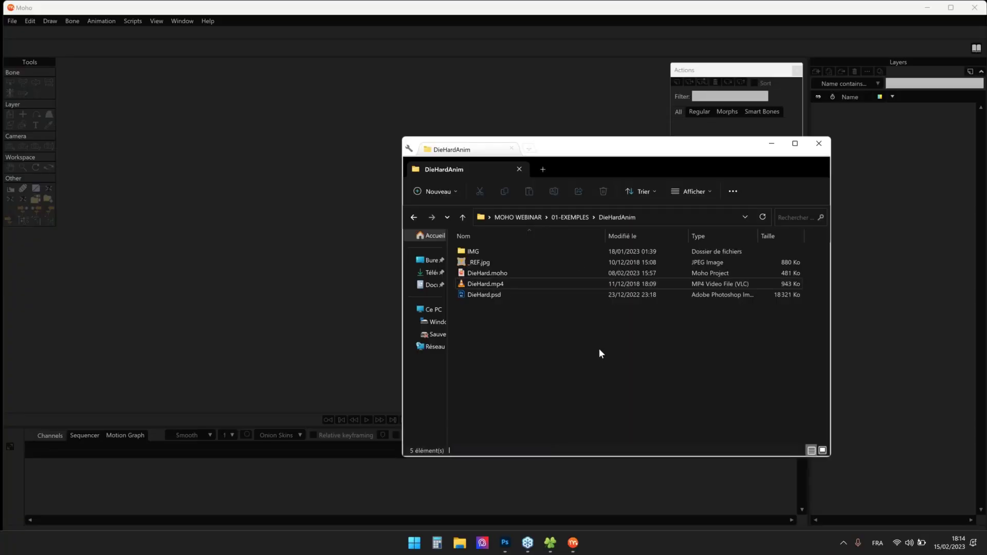
key("BackSpace")
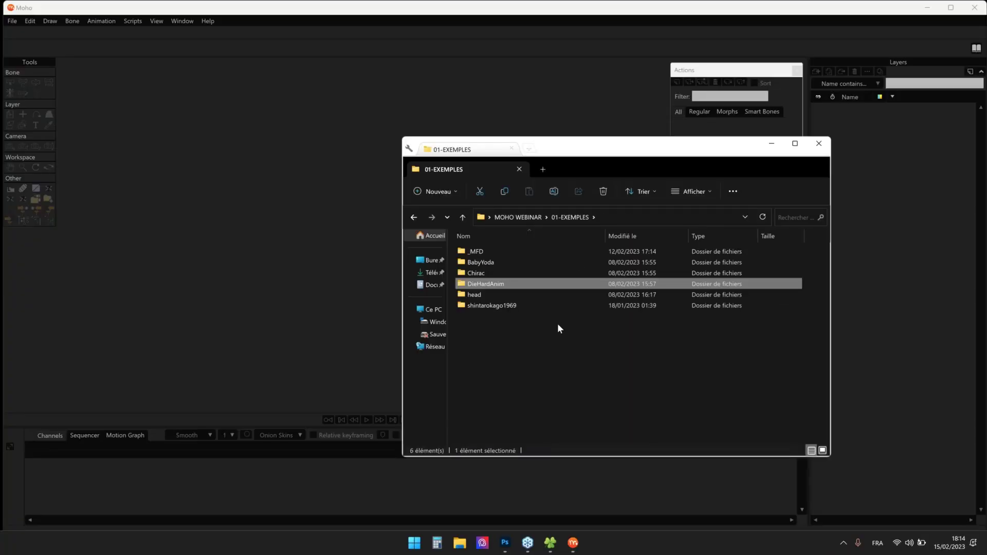
left_click_drag(640, 141, 629, 131)
double_click(511, 365)
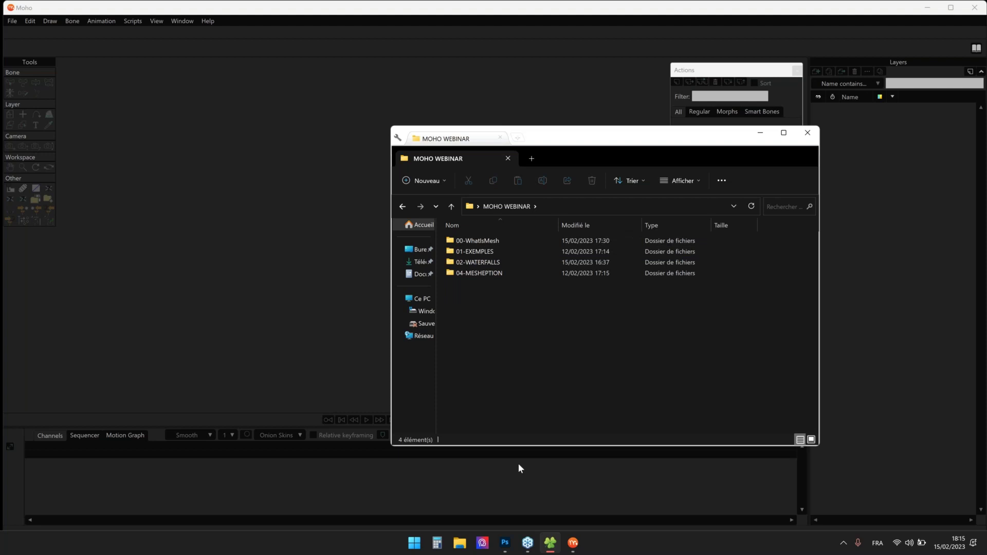
double_click(478, 263)
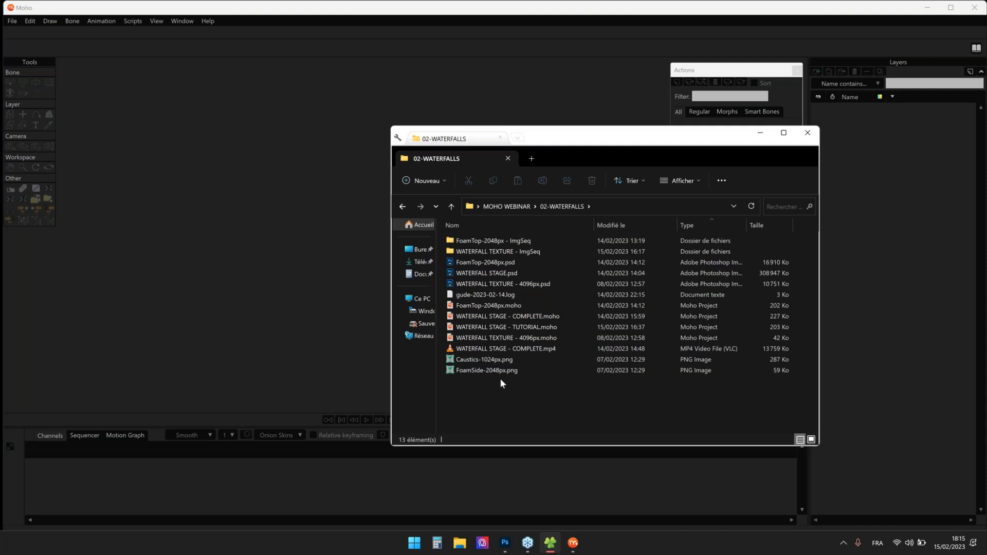
double_click(493, 274)
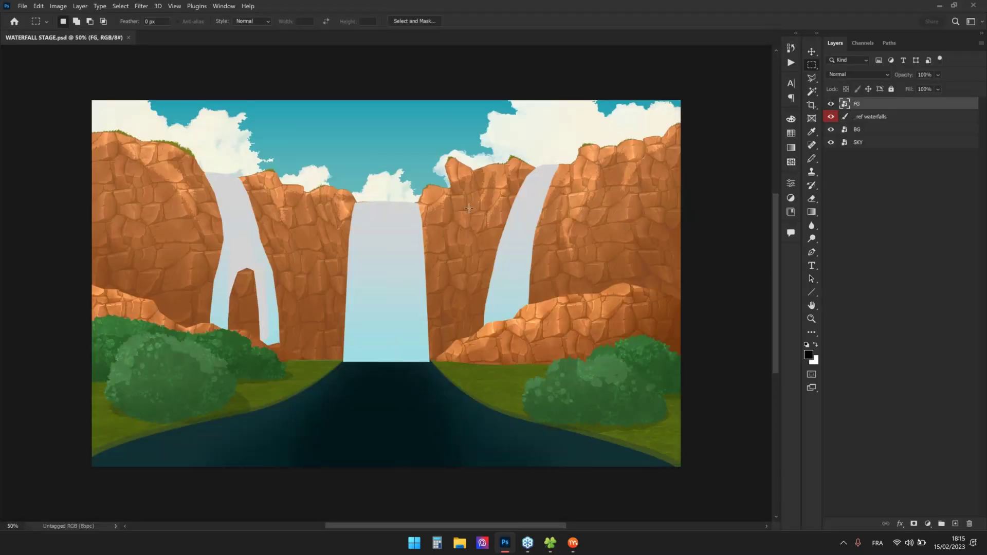
Inspect the FG layer by toggling it, leave it hidden, and toggle the _ref waterfalls layer off and on
key("v")
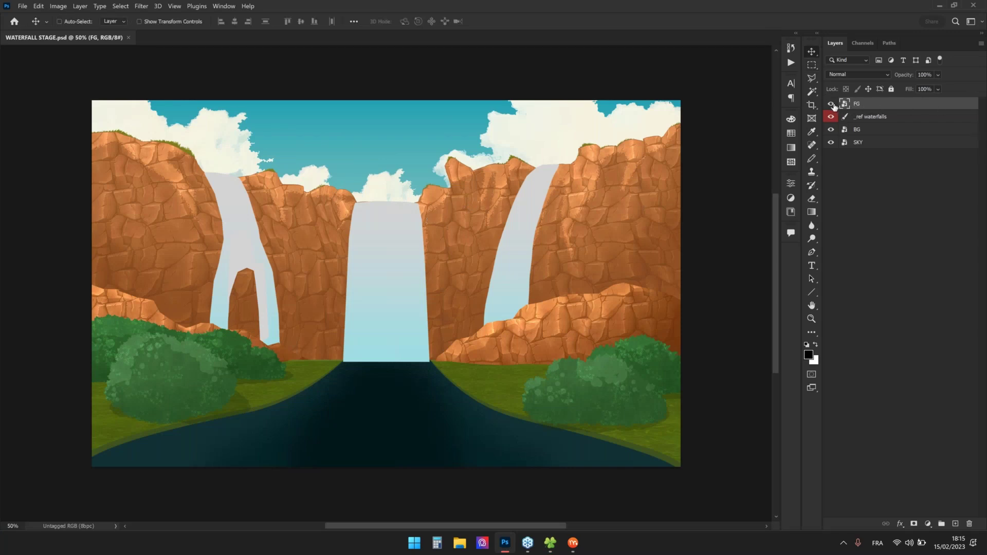
left_click(832, 104)
left_click(832, 104)
mouse_move(499, 289)
left_mouse_down()
mouse_move(530, 291)
mouse_move(487, 290)
left_mouse_up()
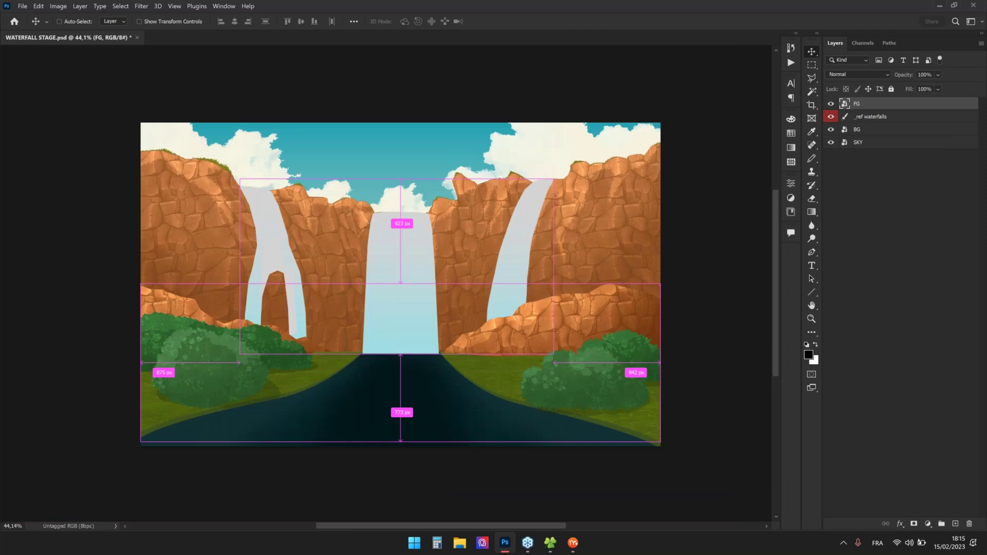
left_click(831, 105)
left_click(831, 117)
left_click(831, 117)
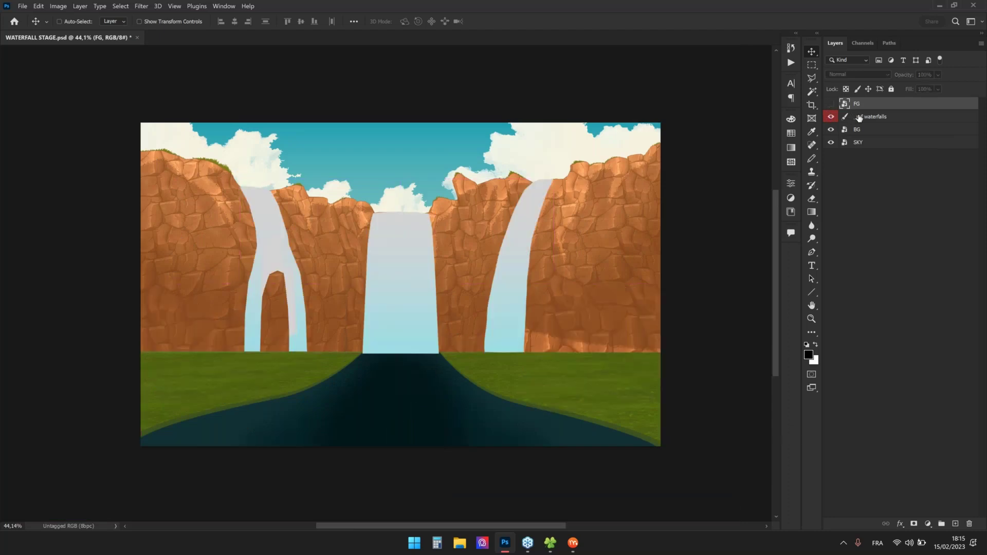
Select the _ref waterfalls layer to examine its shapes, and hide it along with the BG layer to view the sky
left_click(859, 117)
scroll(430, 227, "up", 2)
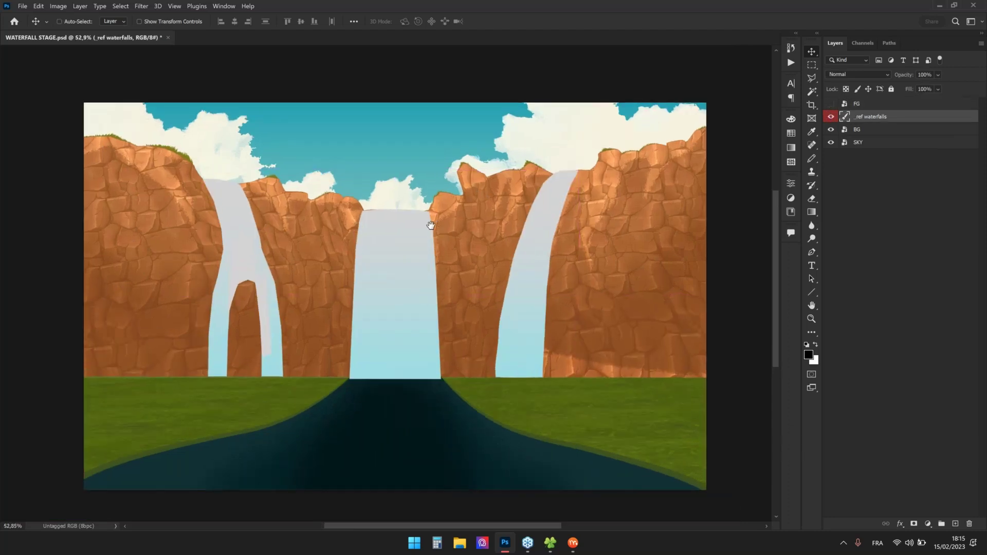
left_click_drag(431, 225, 440, 211)
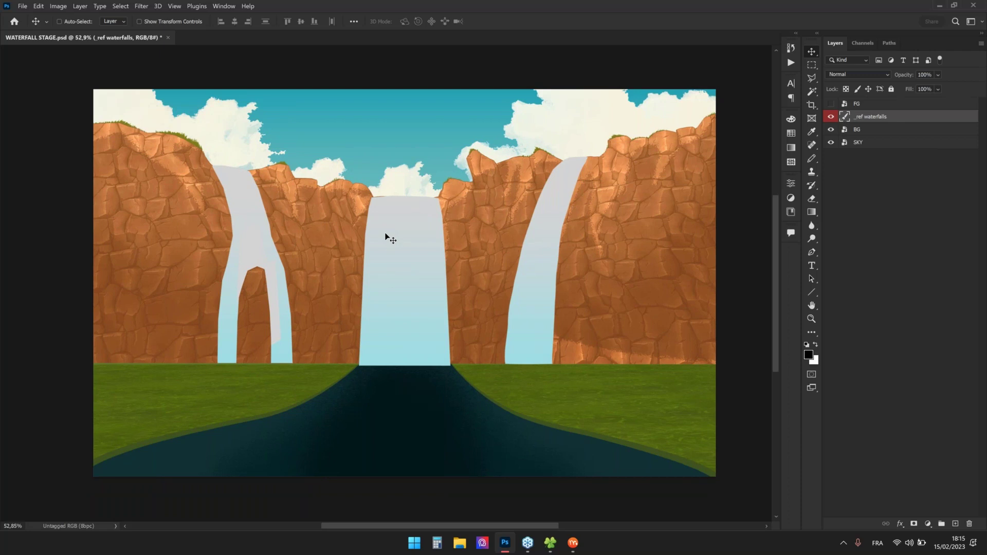
left_click(829, 117)
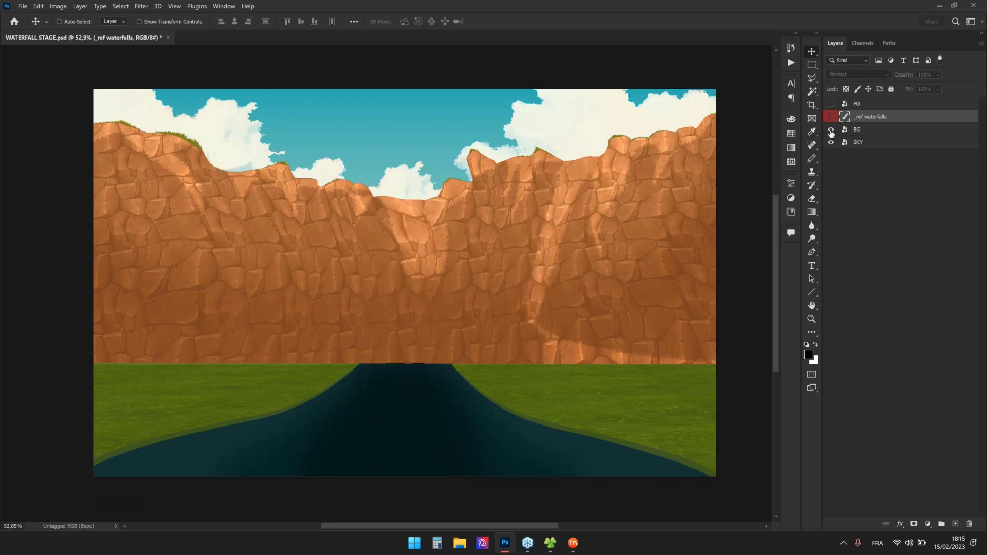
left_click(831, 130)
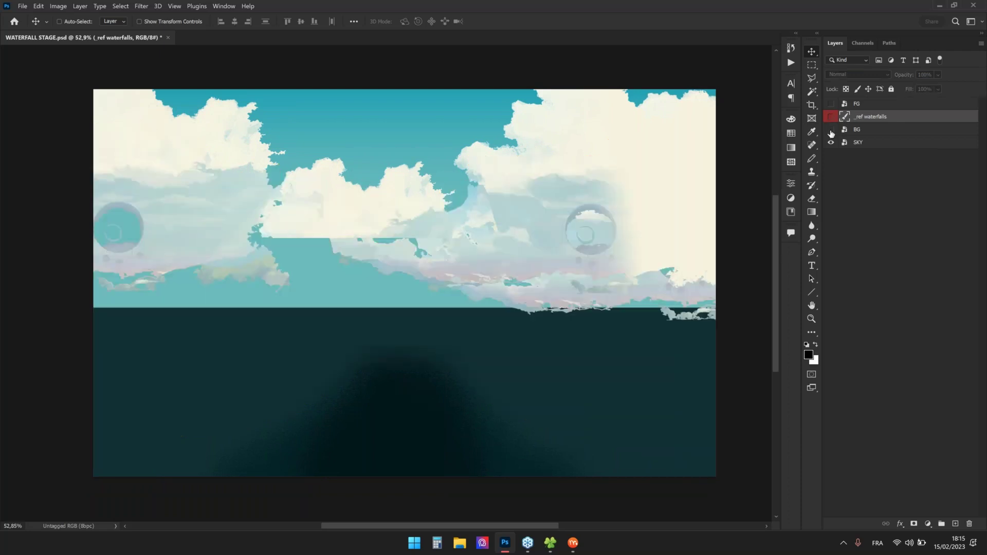
Show the BG, _ref waterfalls and FG layers again, close WATERFALL STAGE.psd, and minimize Photoshop
left_click(831, 130)
left_click(832, 116)
left_click(831, 104)
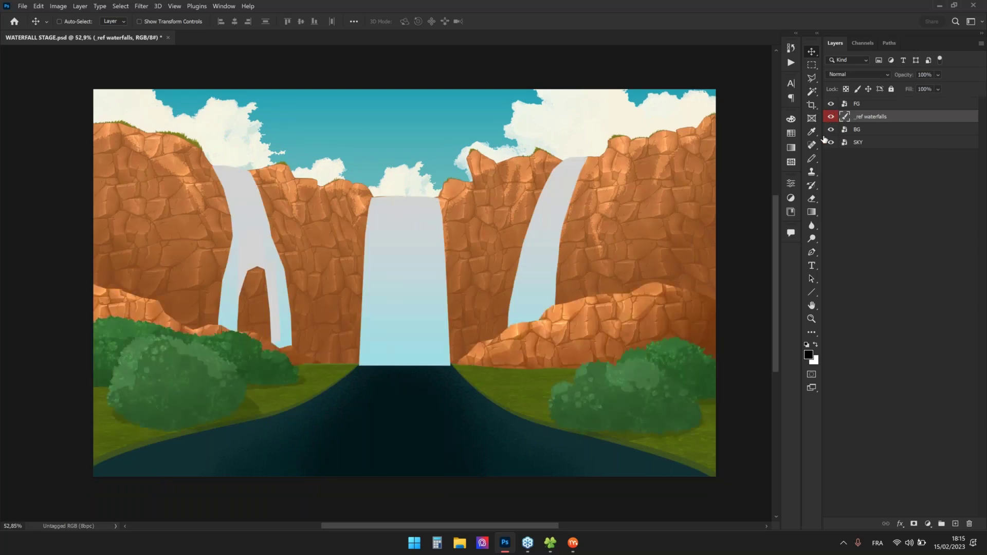
key("ctrl+w")
left_click(597, 225)
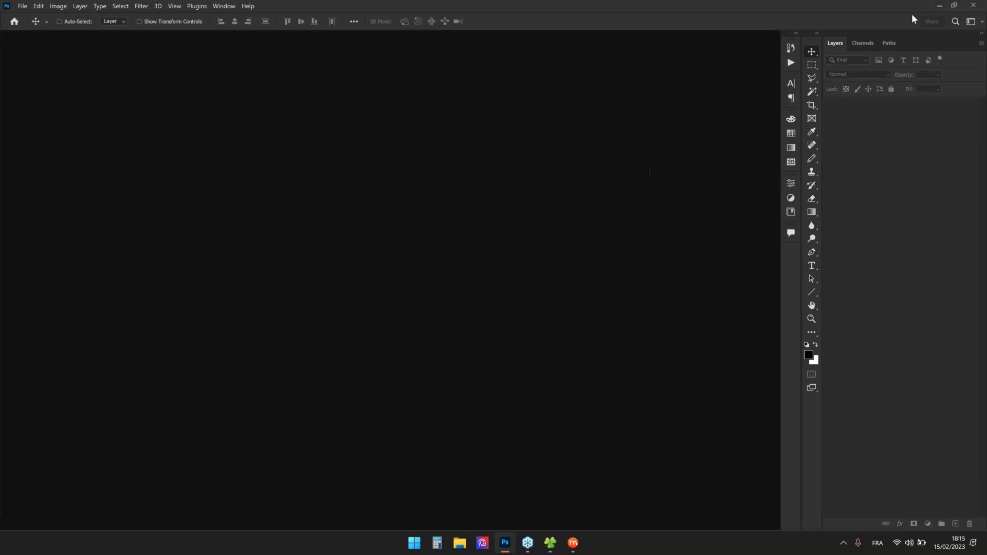
left_click(947, 7)
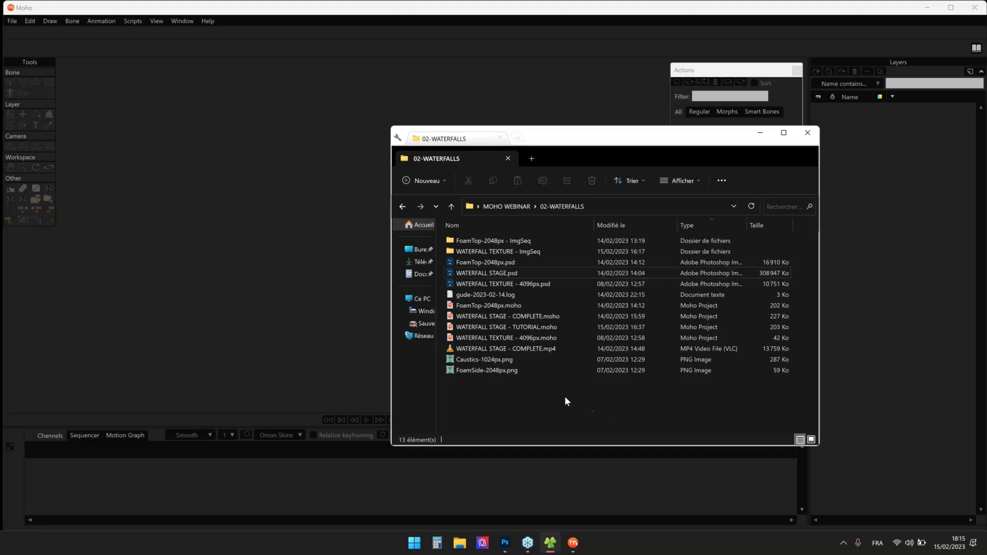
Open WATERFALL STAGE - COMPLETE.mp4 from the 02-WATERFALLS folder, watch the finished scene full screen in VLC, and close the player
left_click(471, 350)
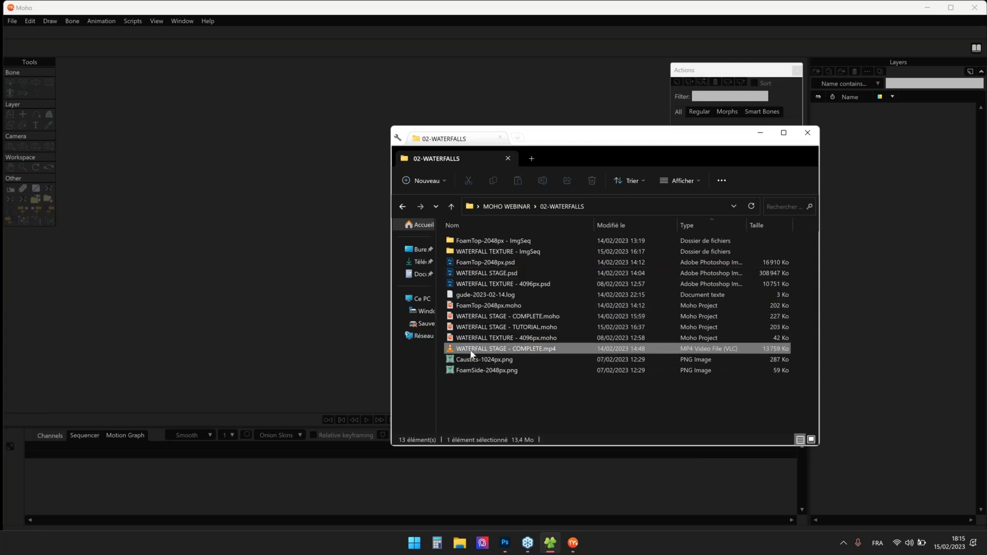
double_click(471, 350)
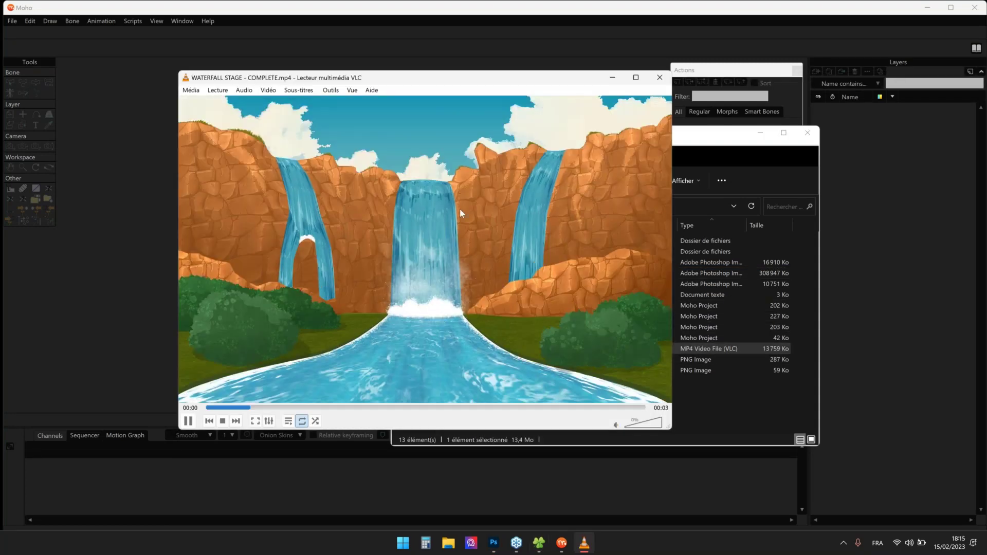
double_click(460, 211)
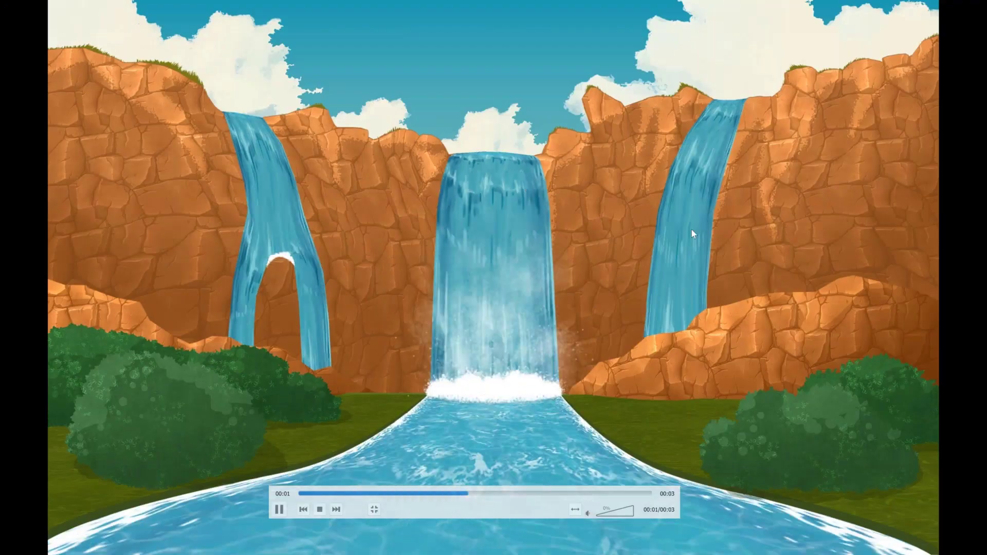
double_click(692, 229)
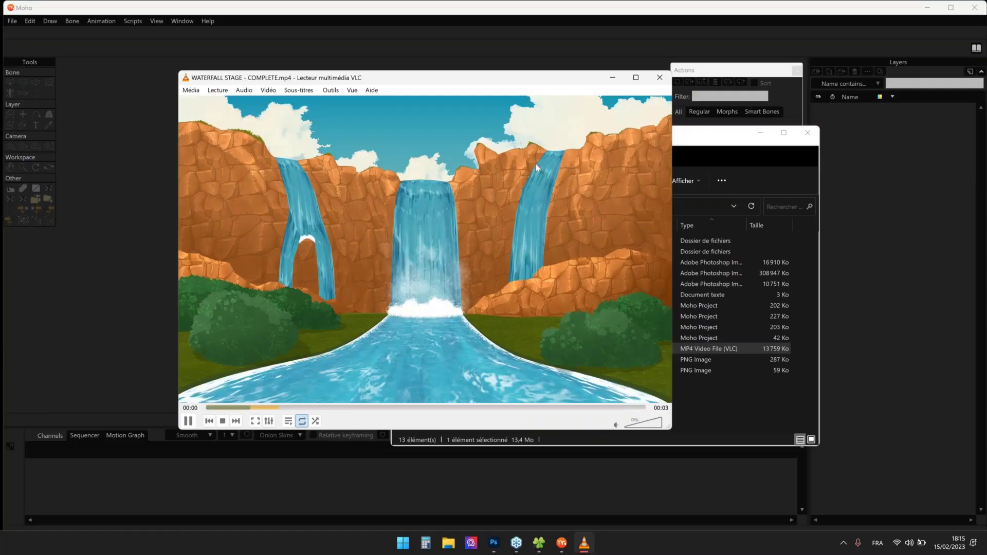
double_click(502, 207)
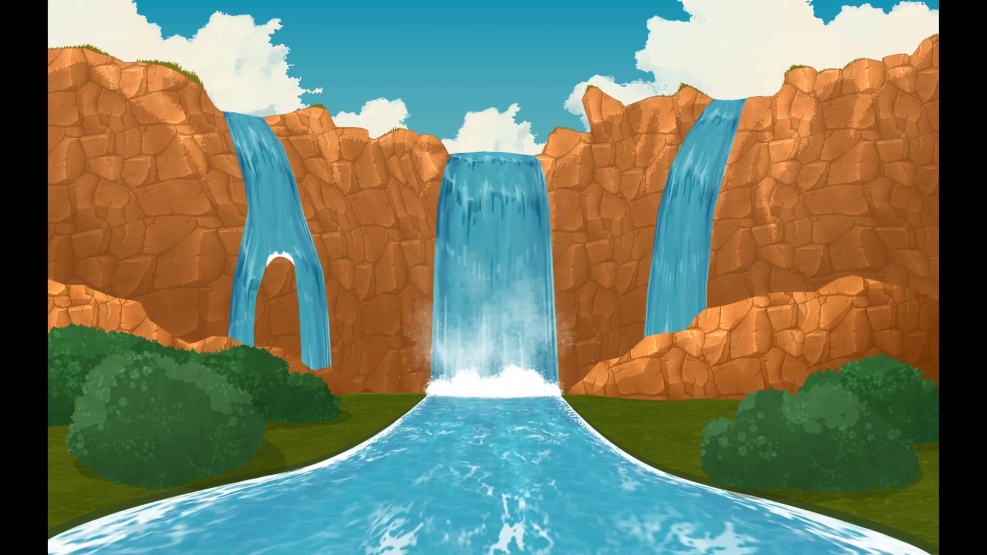
mouse_move(820, 270)
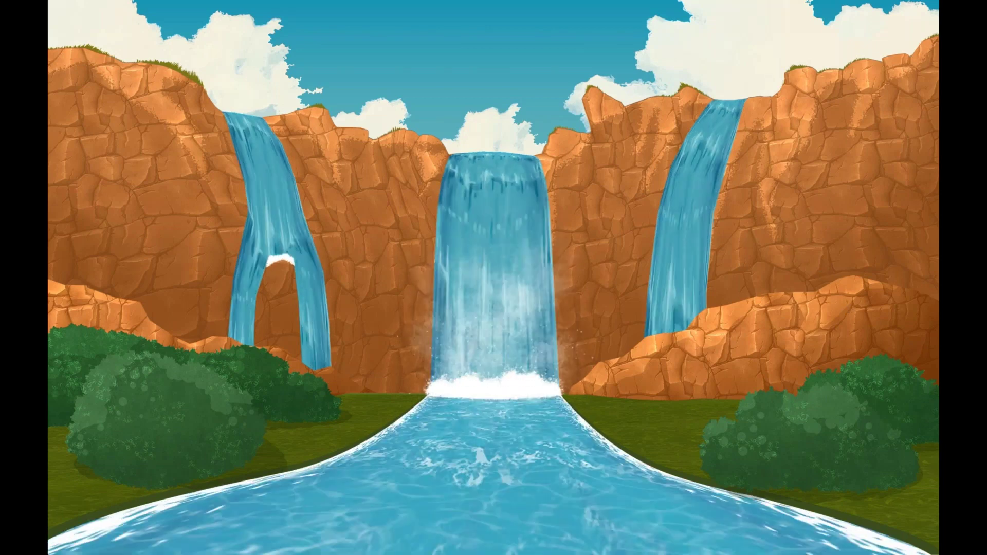
mouse_move(459, 243)
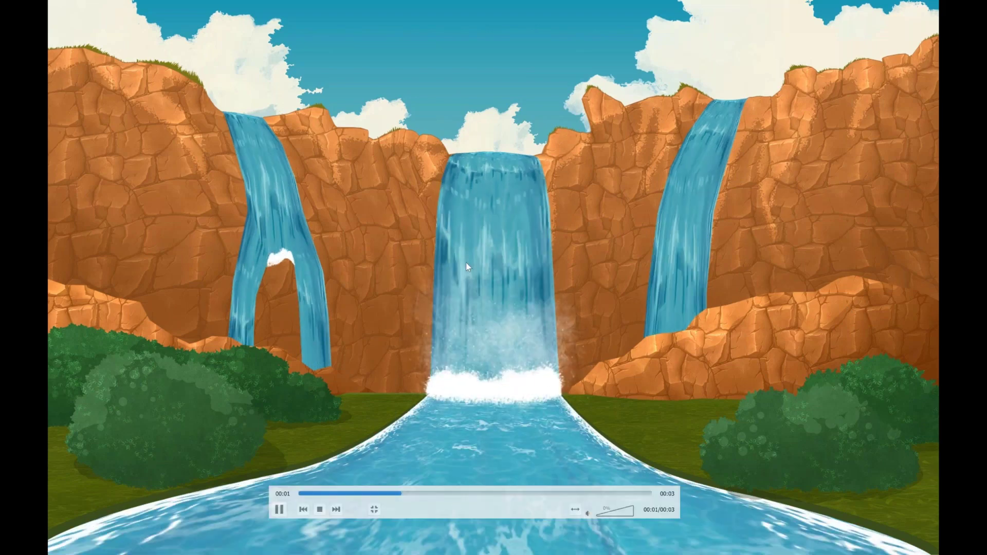
double_click(466, 263)
left_click(662, 78)
Open WATERFALL TEXTURE - 4096px.psd in Photoshop to examine the tall water texture, close it, and minimize Photoshop
left_click(623, 398)
left_click_drag(606, 137, 721, 143)
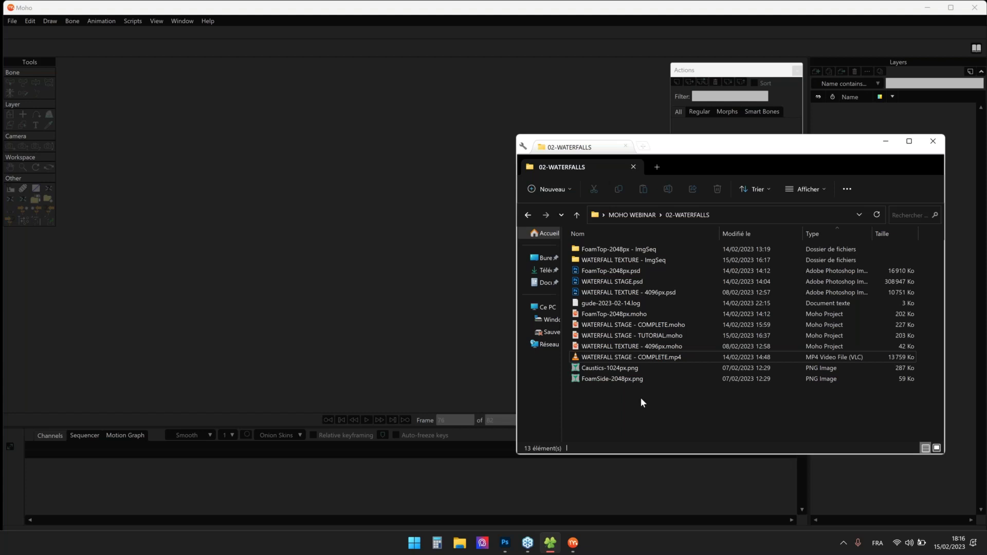
double_click(608, 283)
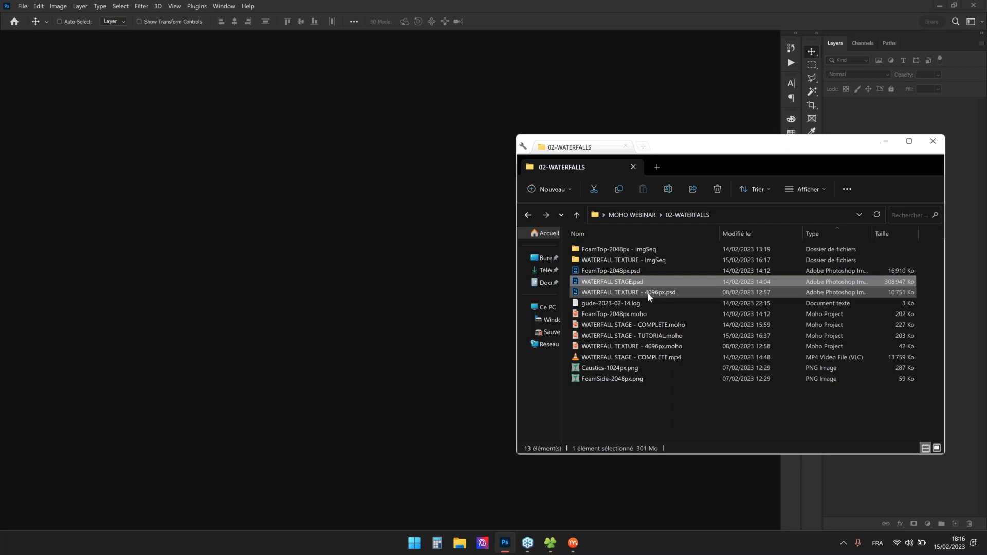
double_click(649, 293)
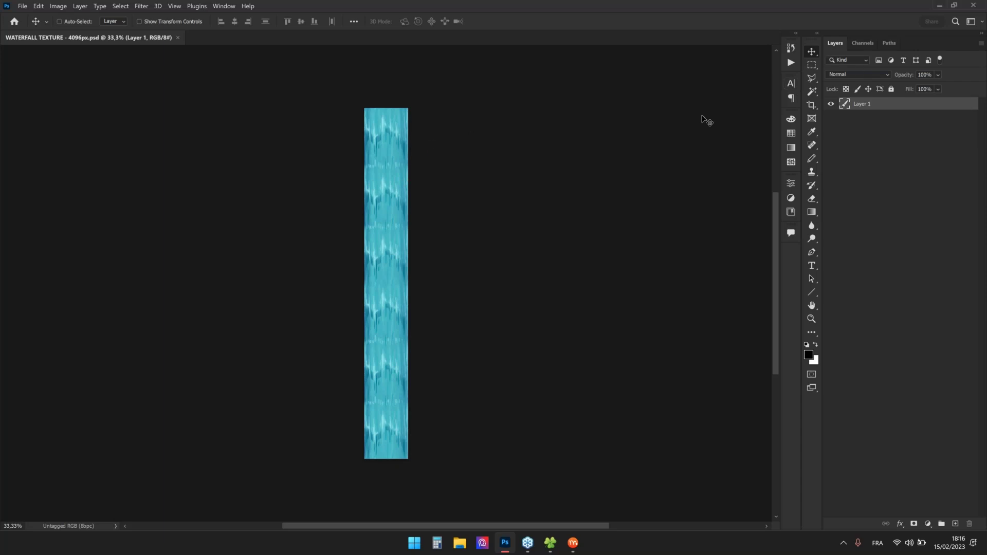
key("ctrl+w")
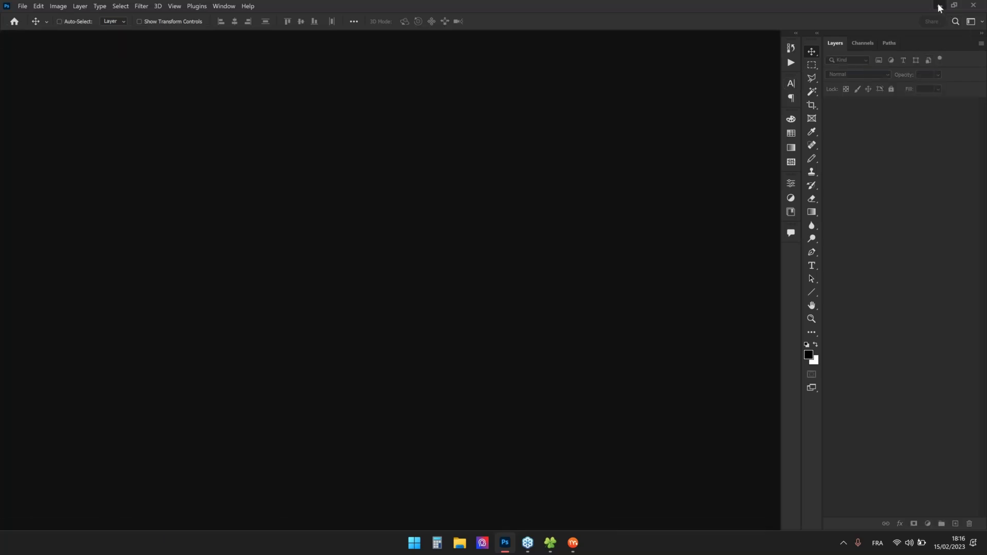
left_click(940, 6)
left_click(690, 394)
left_click_drag(602, 295, 366, 186)
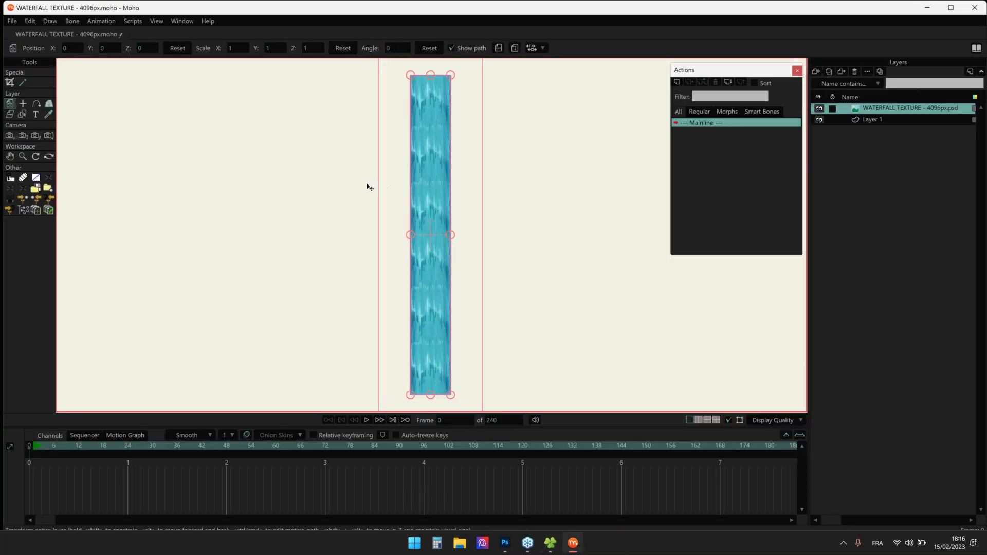
key("ctrl+w")
left_click(546, 211)
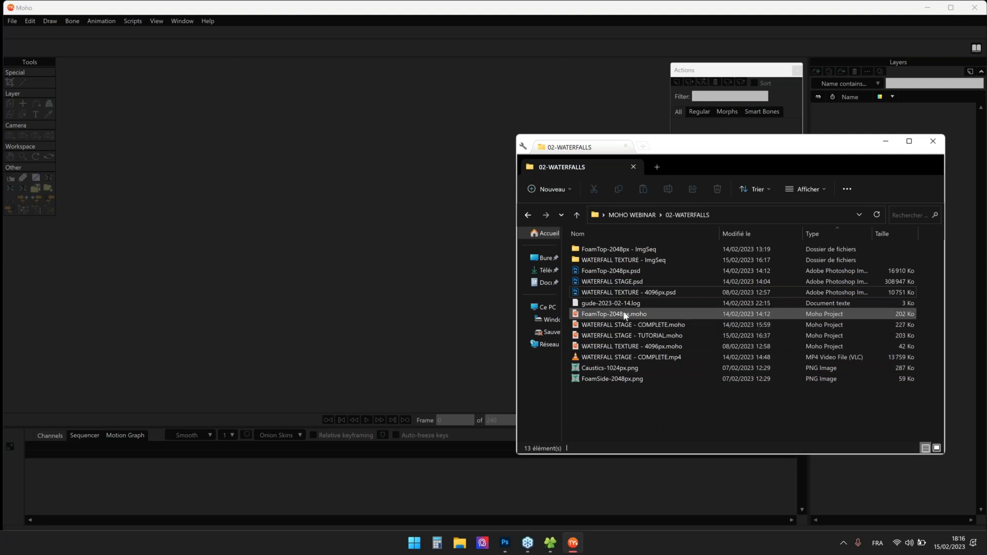
Open WATERFALL TEXTURE - 4096px.moho in Moho and play the looping texture animation to examine how it scrolls
double_click(620, 350)
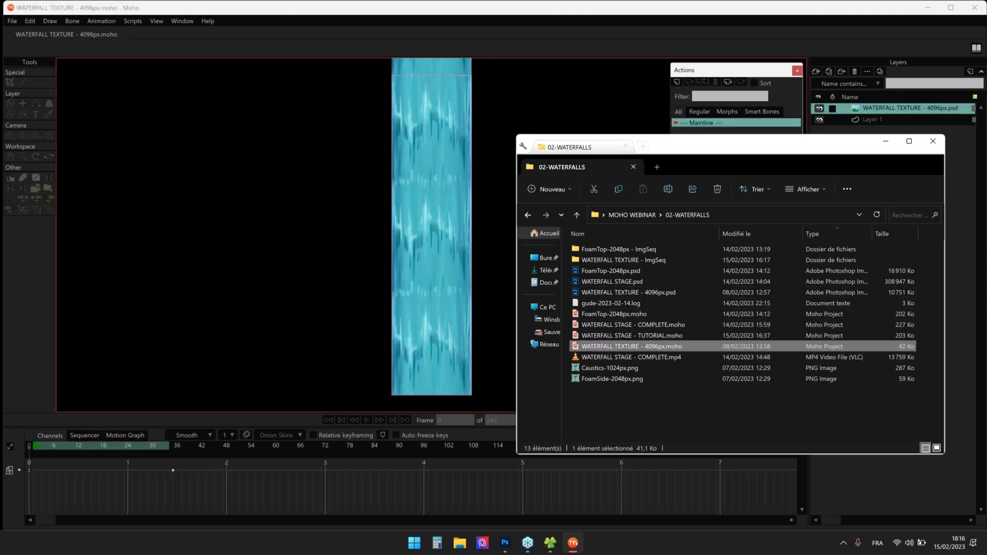
scroll(359, 244, "down", 3)
left_click_drag(360, 245, 394, 276)
key("space")
scroll(433, 216, "up", 1)
mouse_move(428, 208)
left_mouse_down()
mouse_move(425, 184)
mouse_move(417, 206)
left_mouse_up()
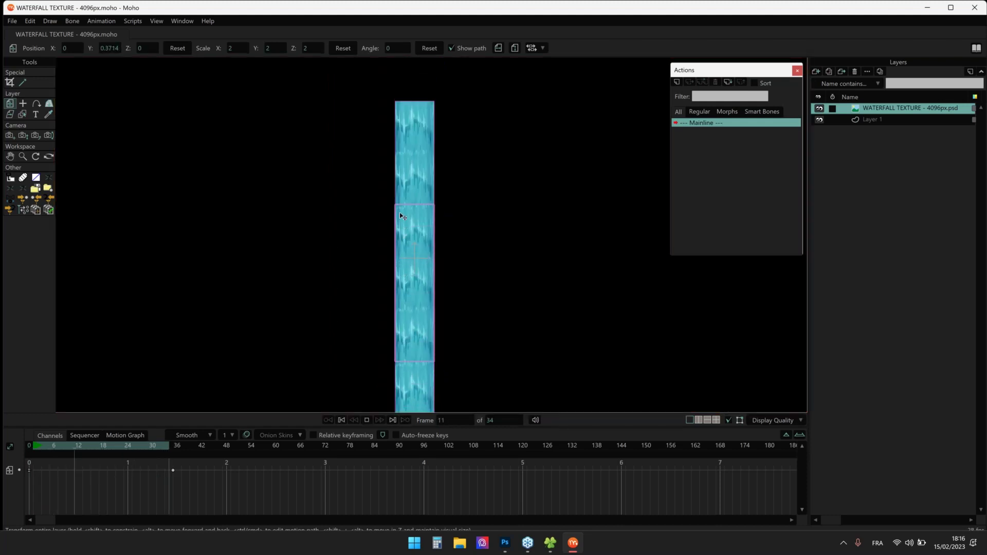
key("space")
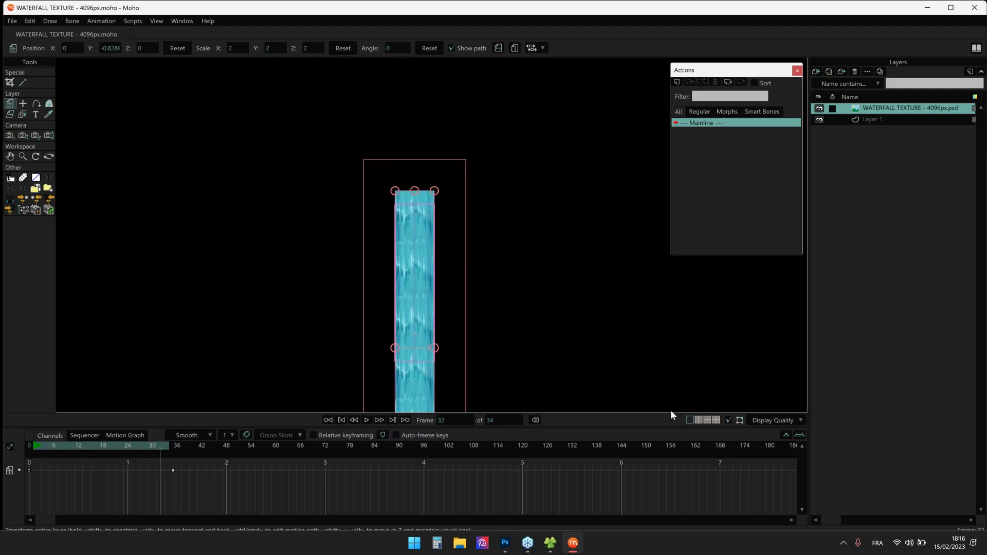
Open WATERFALL STAGE - TUTORIAL.moho from the 02-WATERFALLS folder in Moho
key("alt+Tab")
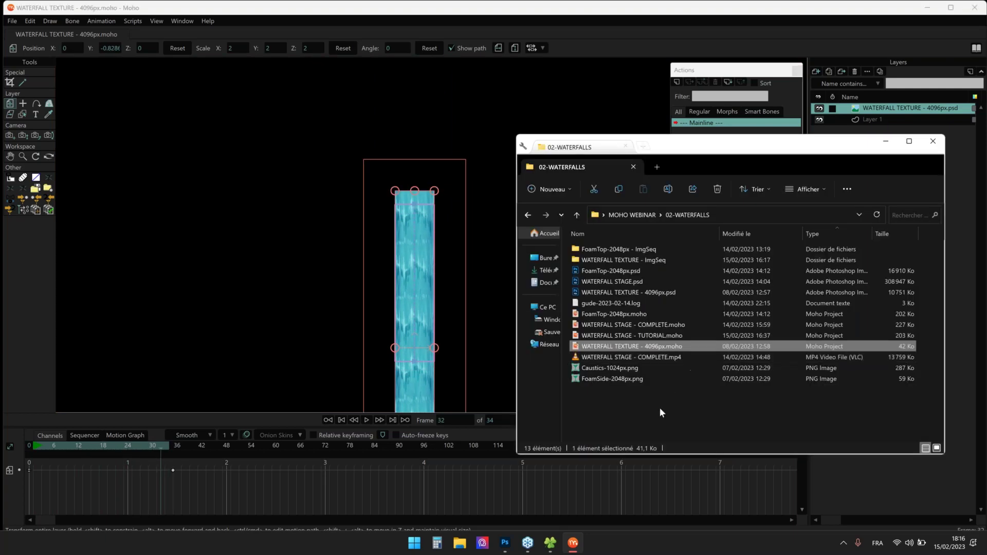
left_click(625, 337)
double_click(625, 337)
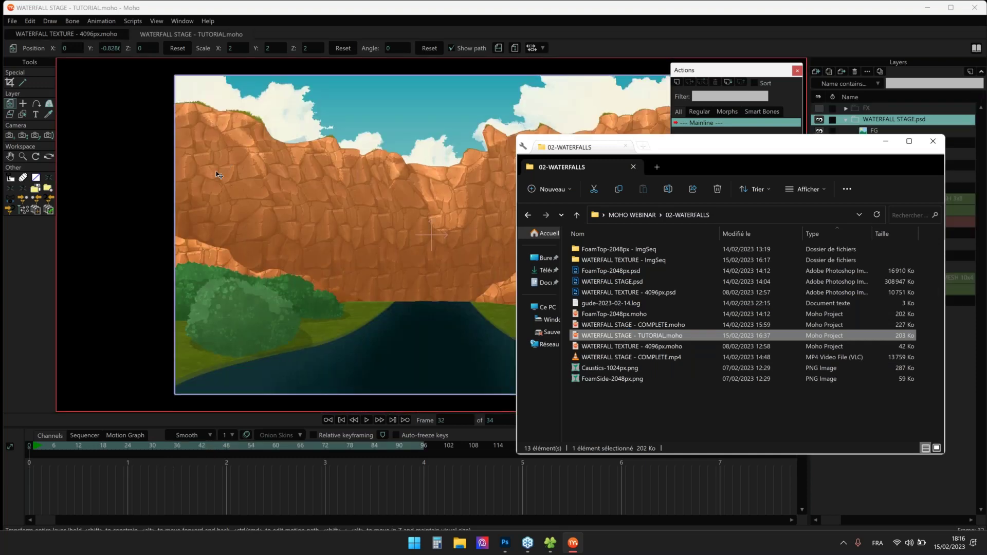
Import WATERFALL STAGE.psd into the tutorial scene, bringing its layers in individually
key("alt+Tab")
left_click(594, 287)
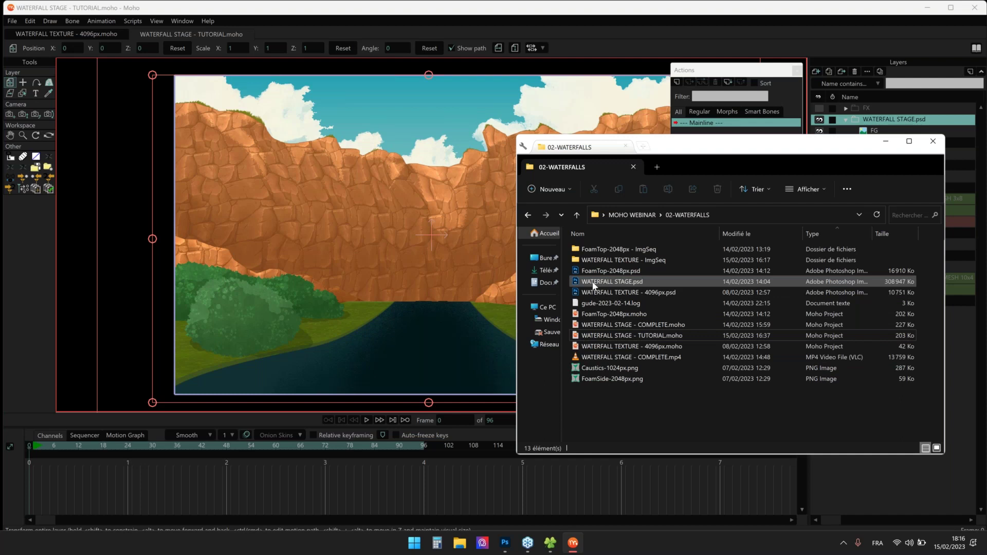
left_click_drag(594, 286, 406, 255)
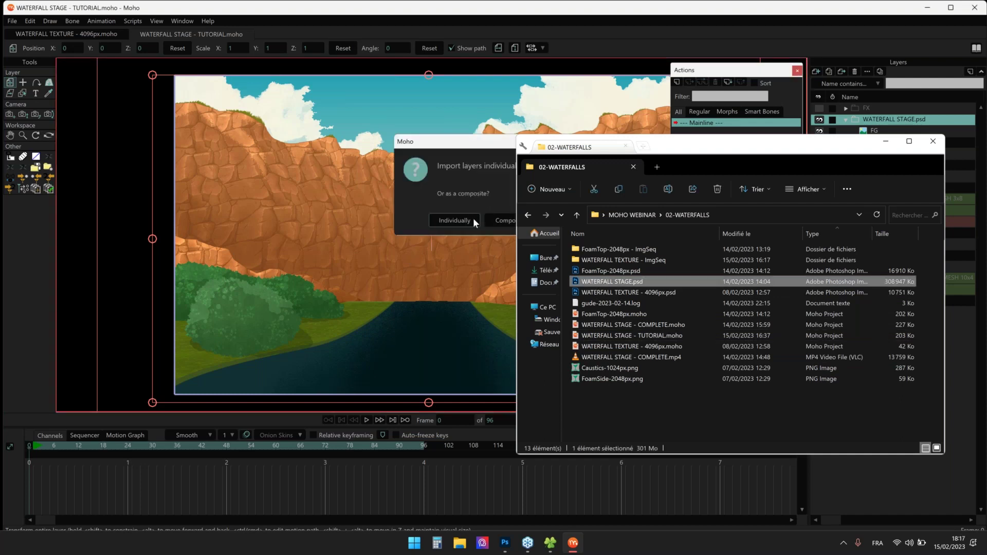
left_click(492, 204)
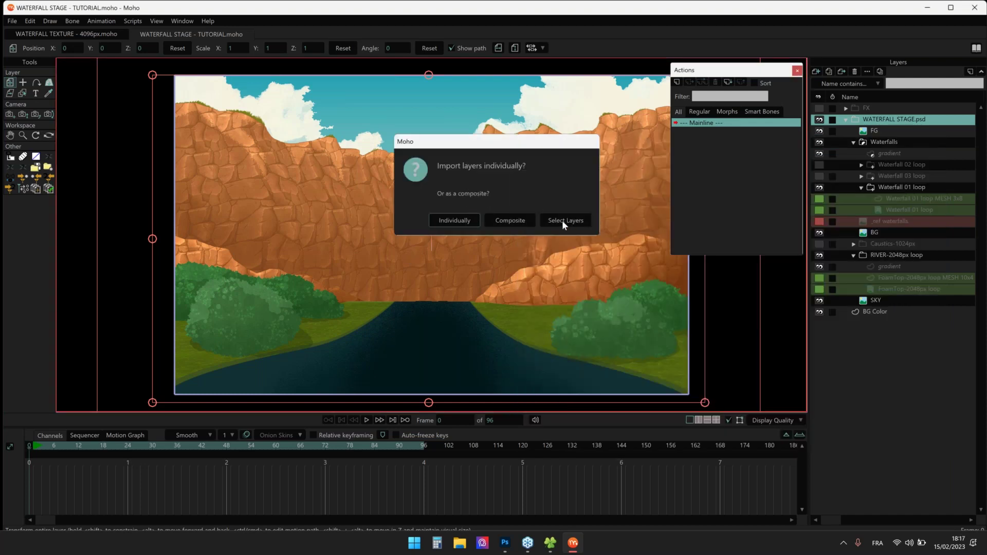
left_click(431, 220)
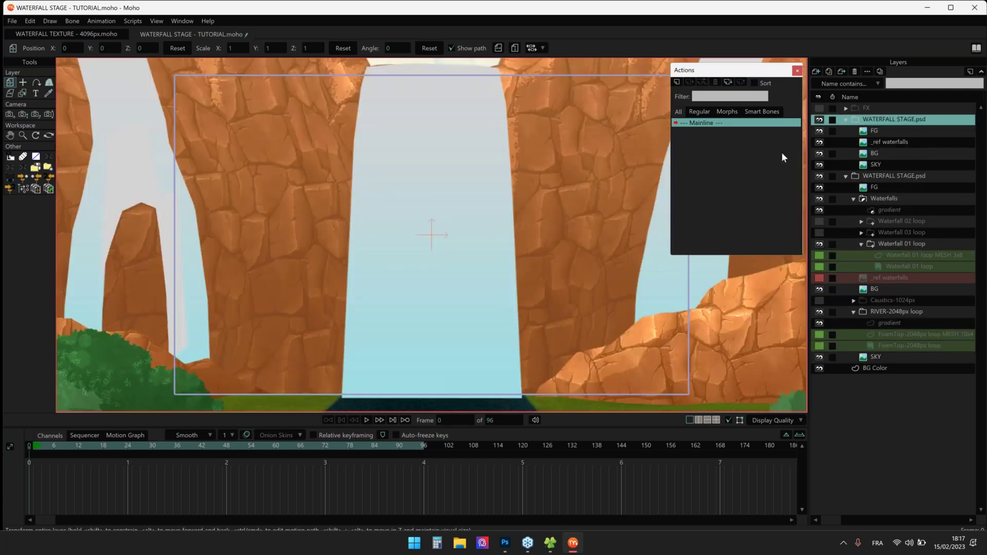
Revert WATERFALL STAGE - TUTORIAL.moho to its saved version
left_click(15, 22)
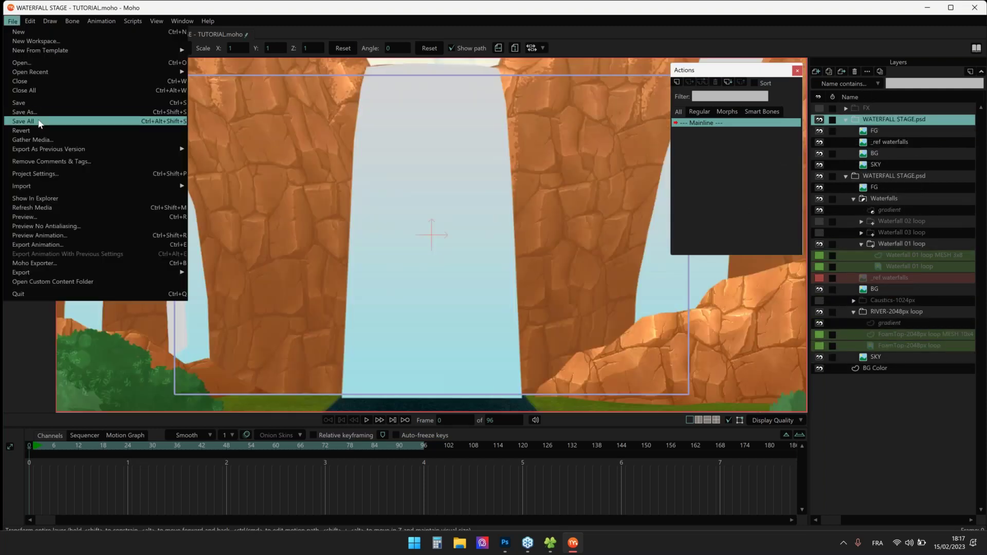
left_click(37, 131)
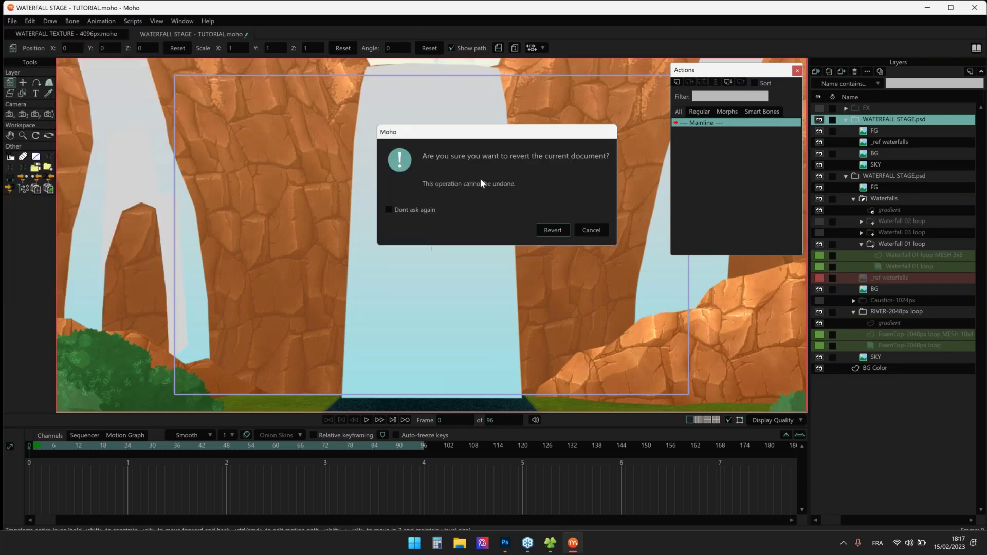
left_click(540, 231)
Import WATERFALL TEXTURE - 4096px.psd from the 02-WATERFALLS folder into the WATERFALL STAGE - TUTORIAL scene
key("alt+Tab")
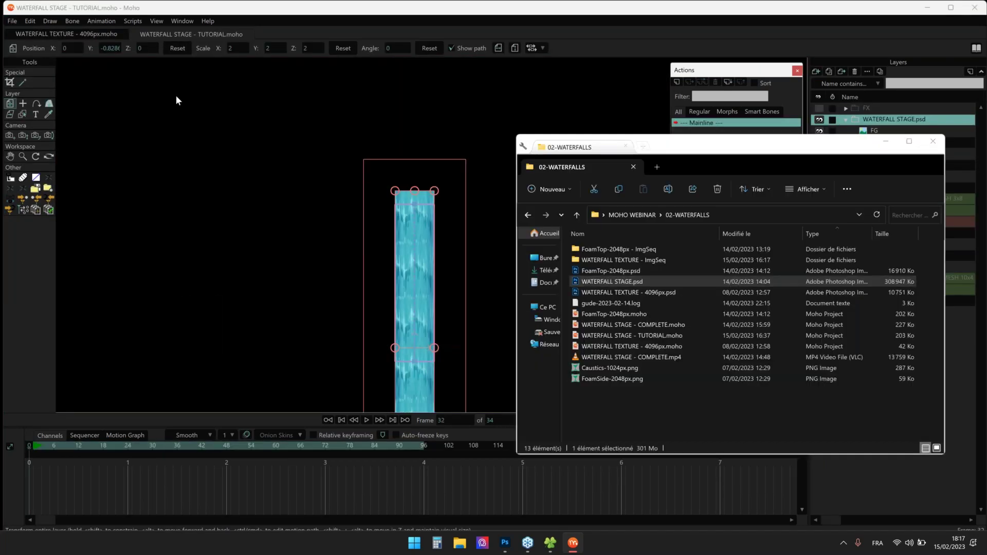
key("alt+Tab")
left_click(598, 415)
left_click_drag(652, 292, 393, 272)
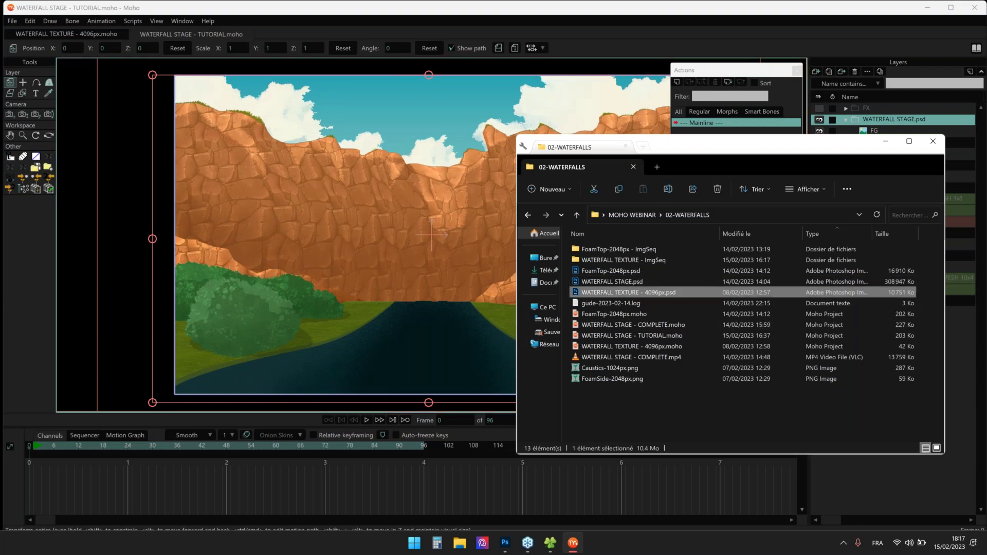
Play the scene to view the whole imported texture over the stage, stop playback, and return to frame 0
scroll(599, 173, "down", 6)
key("space")
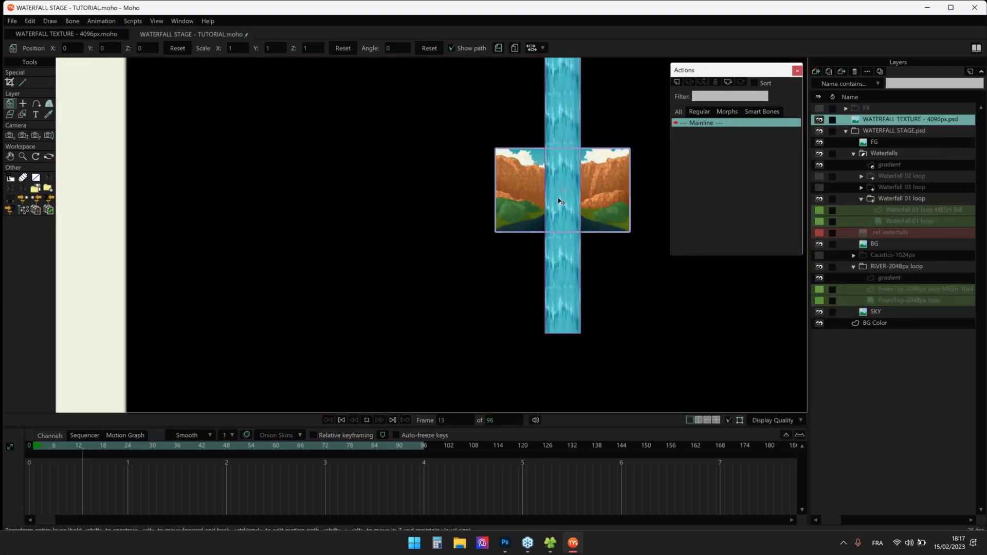
left_click_drag(597, 172, 546, 218)
key("space")
left_click(32, 464)
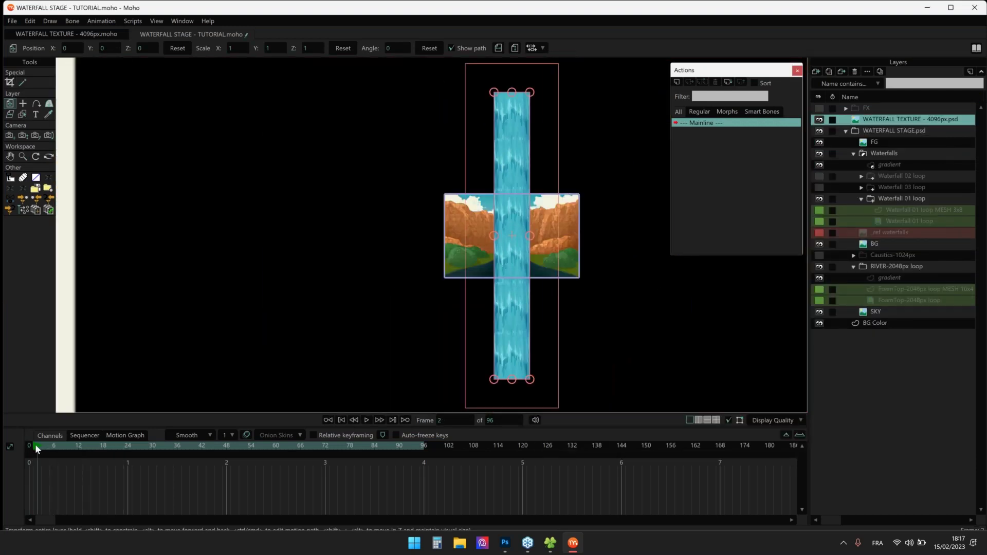
Group the WATERFALL TEXTURE - 4096px.psd layer in a new group named waterfall, and select the texture layer inside it
right_click(899, 125)
left_click(874, 181)
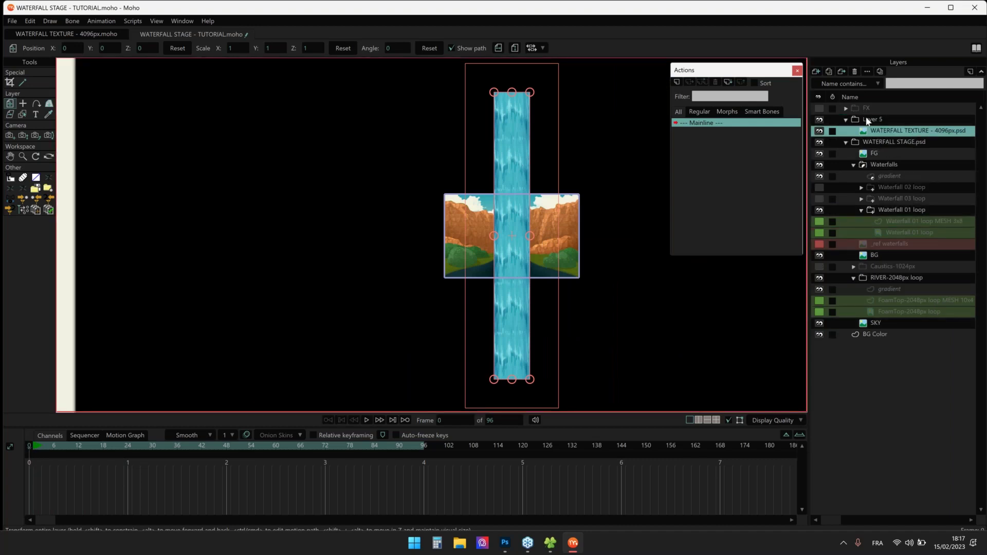
double_click(869, 120)
type("waterfall")
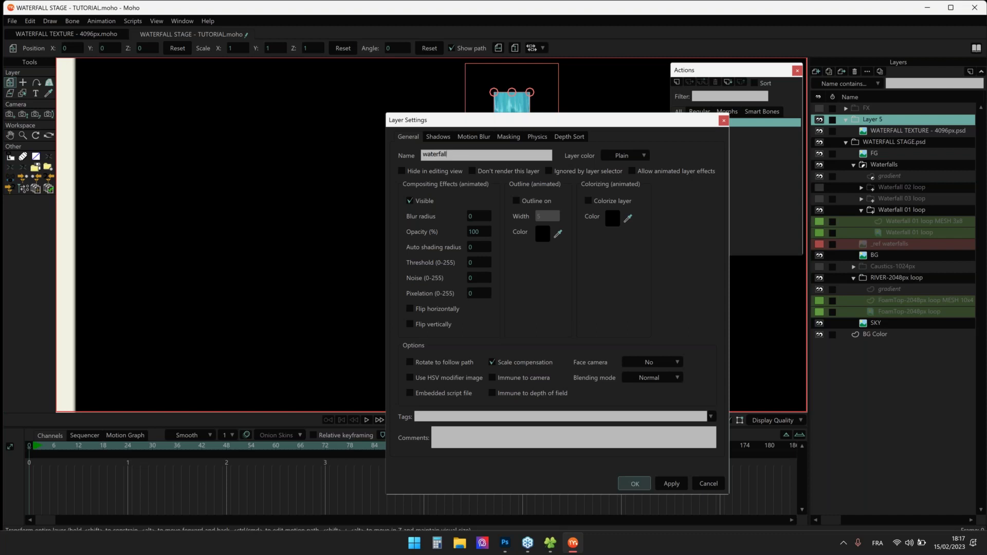
key("Return")
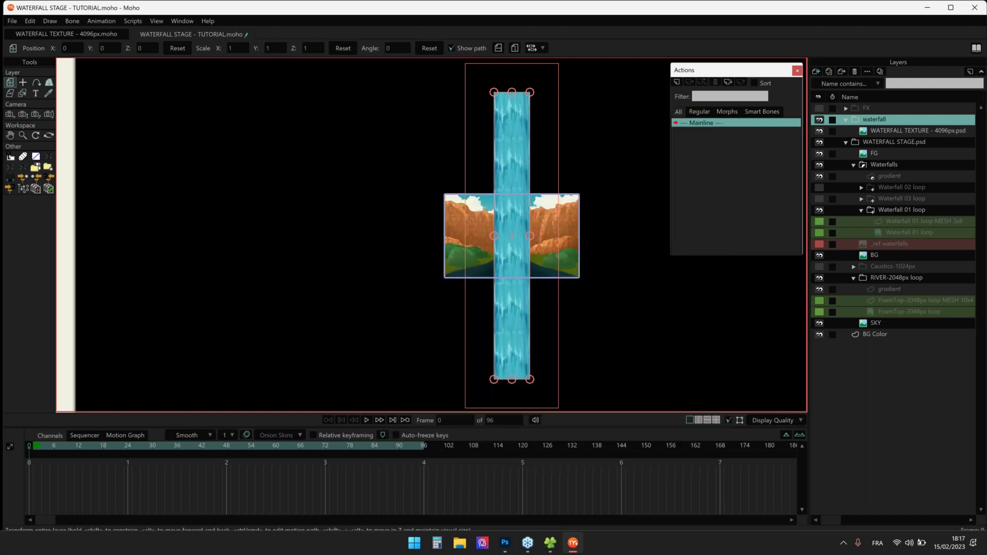
left_click(864, 131)
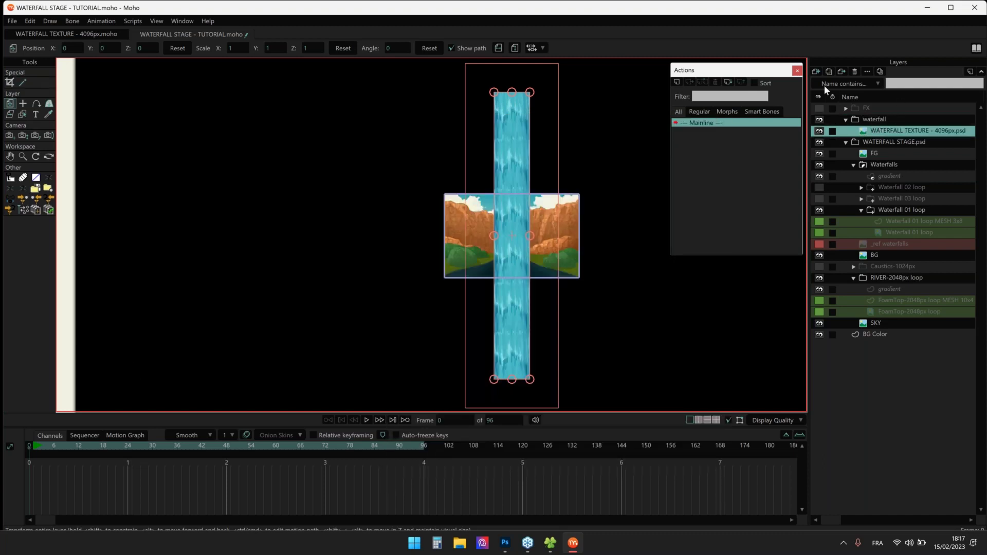
Draw a filled rectangle across the middle of the water texture on a new vector layer, stacked below the texture in the waterfall group
left_click(816, 72)
left_click(854, 82)
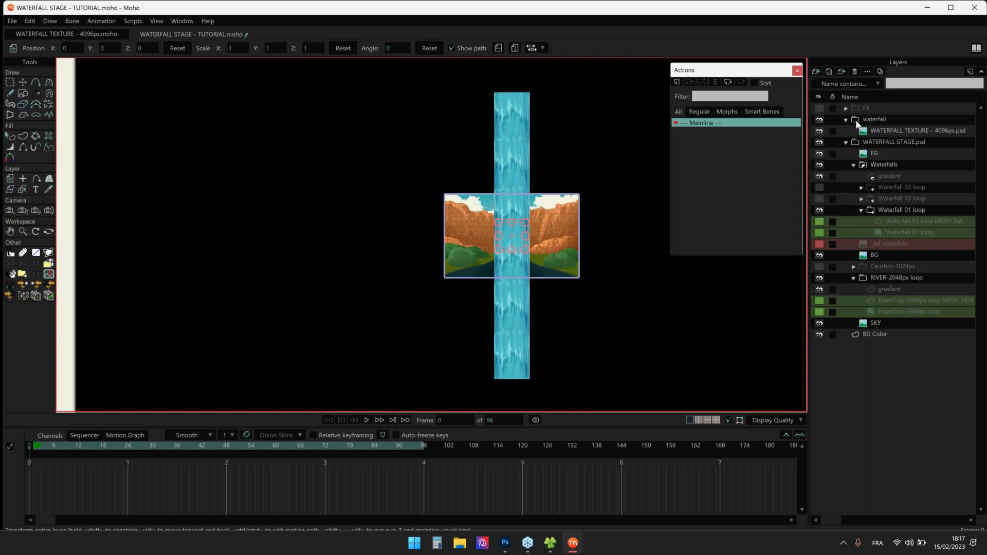
left_click(26, 93)
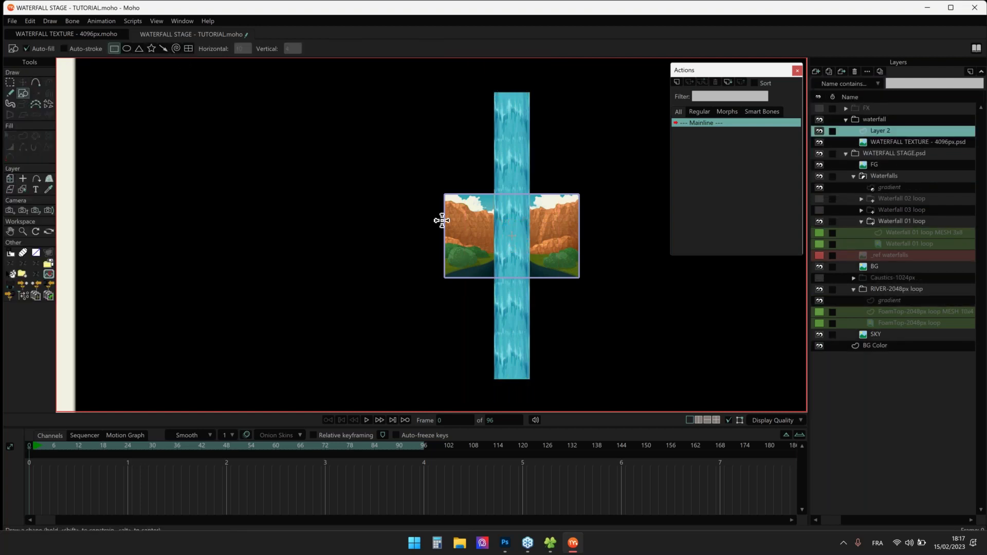
left_click_drag(448, 178, 556, 304)
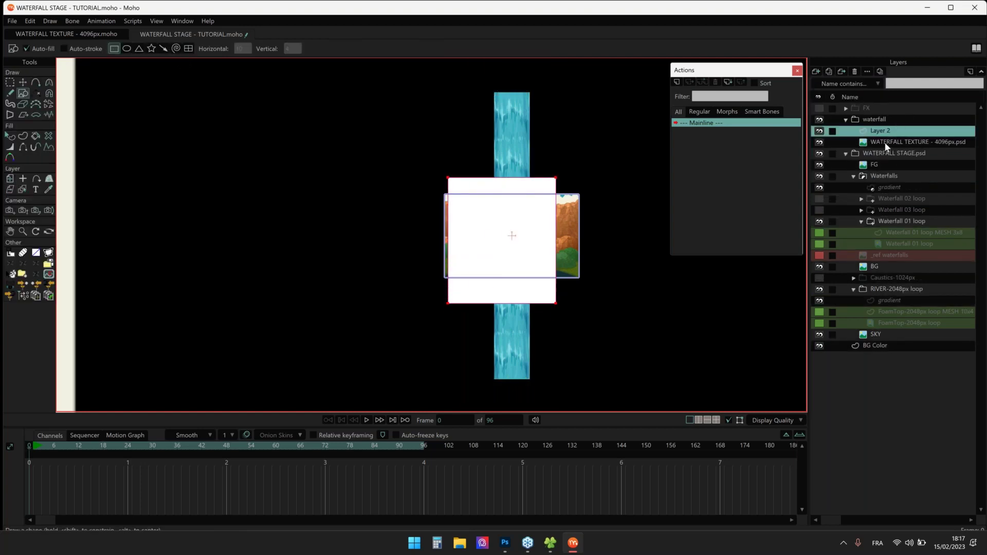
left_click_drag(885, 144, 886, 129)
Set the waterfall group's mask to Reveal all and Layer 2's layer masking to + Add to mask
double_click(874, 119)
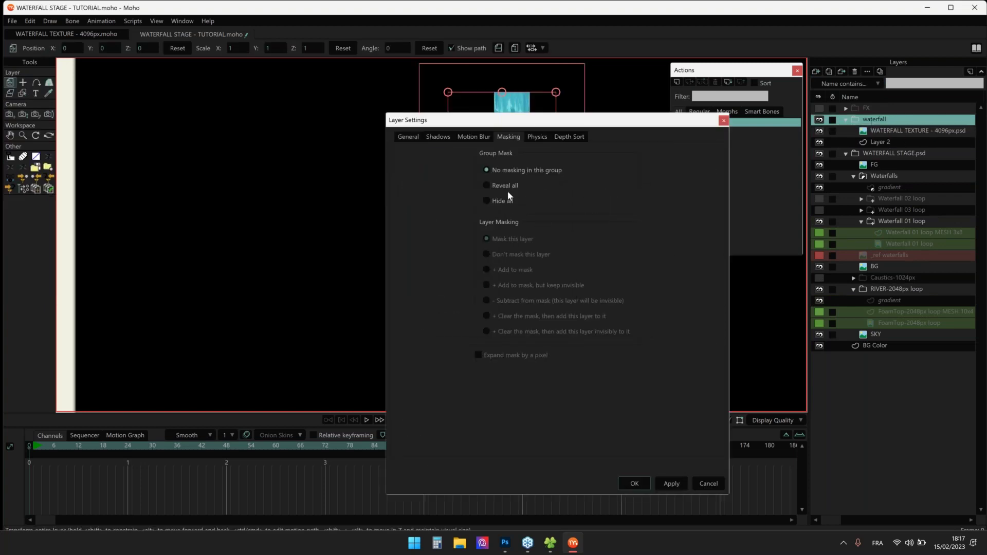
left_click(665, 484)
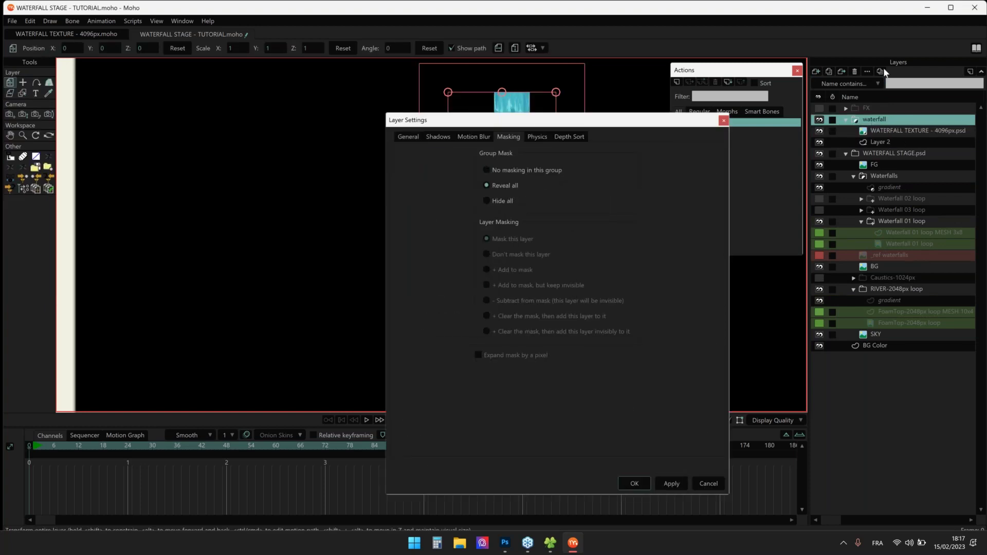
left_click(877, 143)
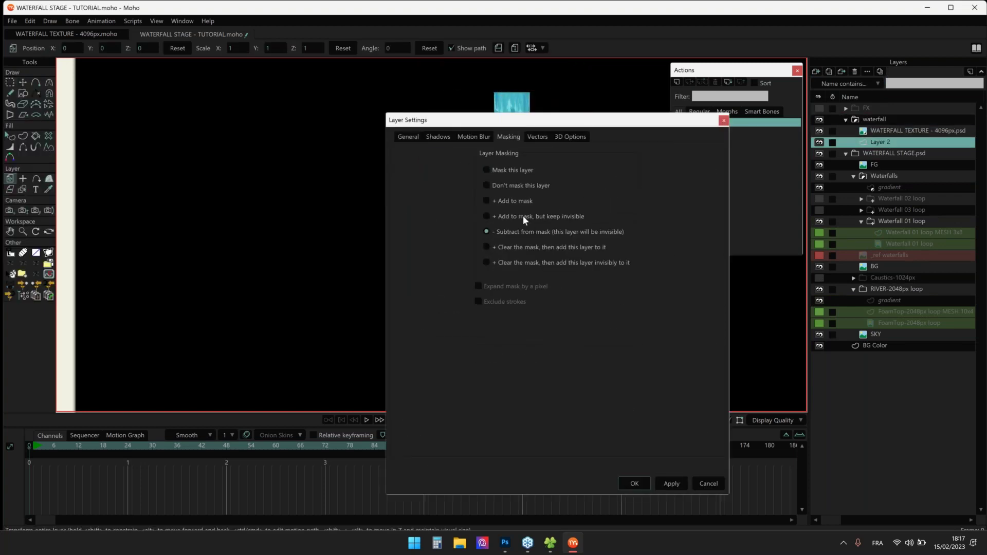
left_click(908, 130)
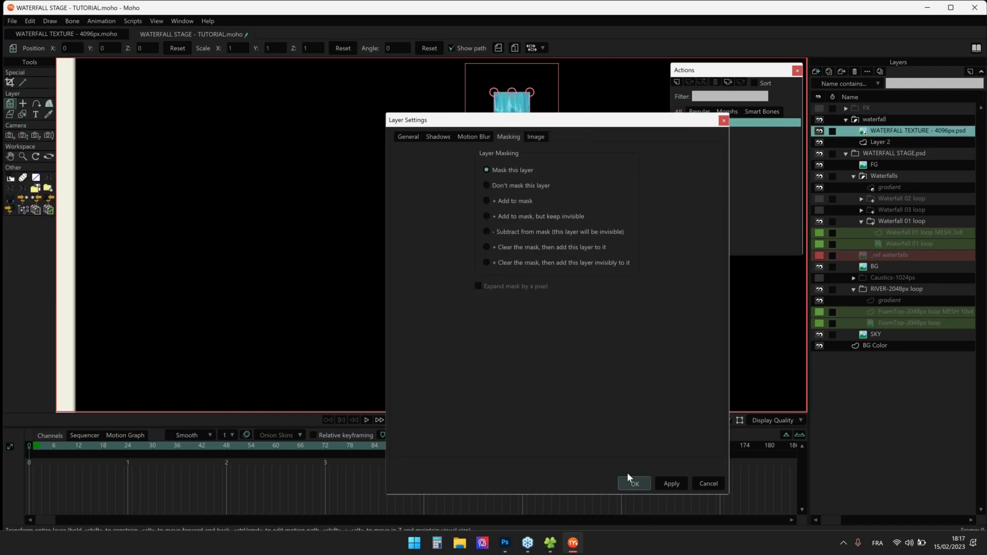
left_click(638, 486)
Change the waterfall group's group mask to Hide all
double_click(886, 121)
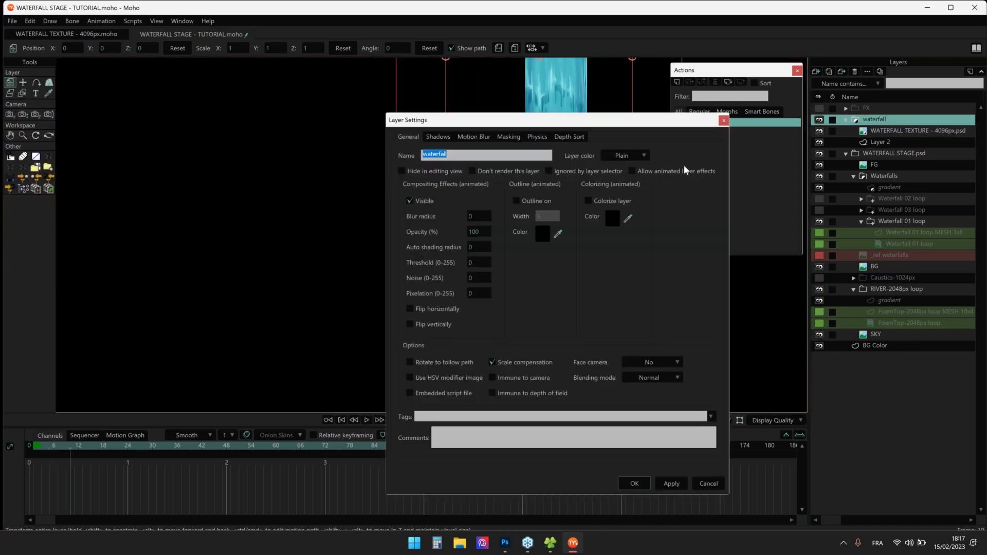
left_click(439, 137)
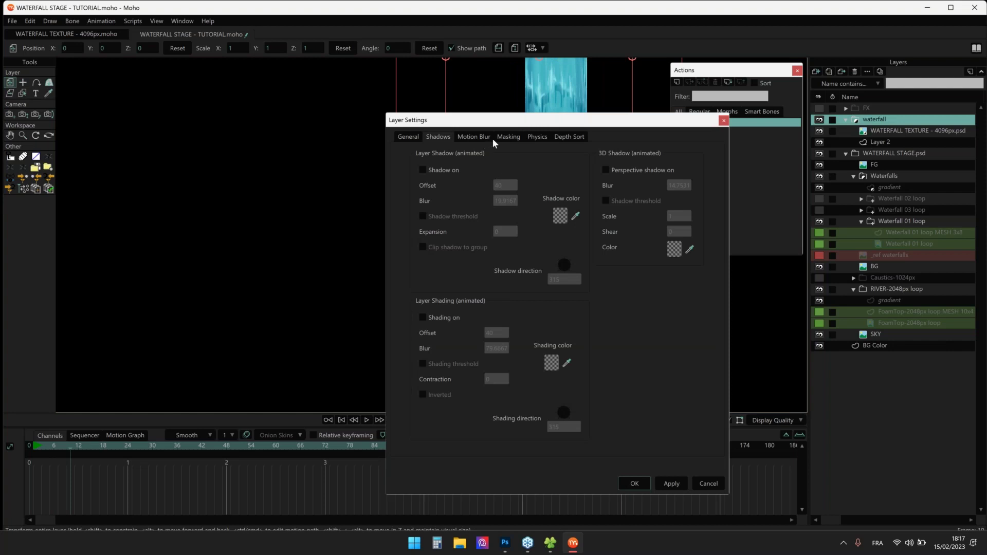
left_click(486, 137)
left_click(508, 137)
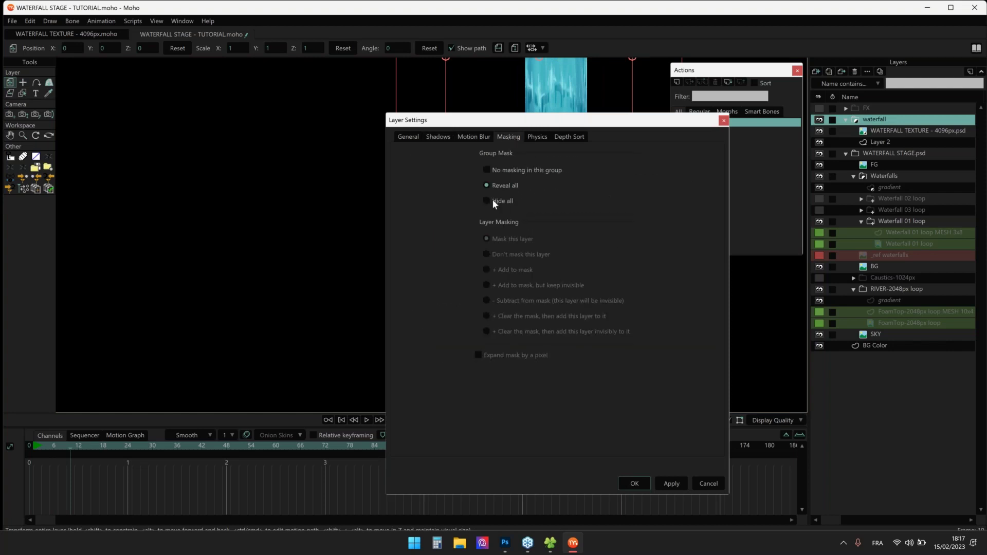
left_click(634, 483)
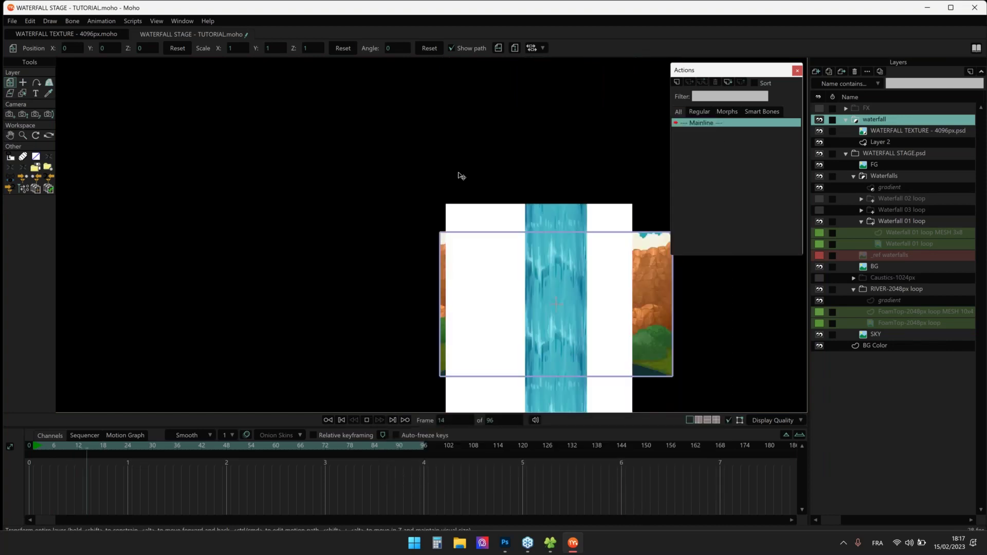
Set Layer 2's masking to + Add to mask, but keep invisible, and preview the masked texture
double_click(903, 141)
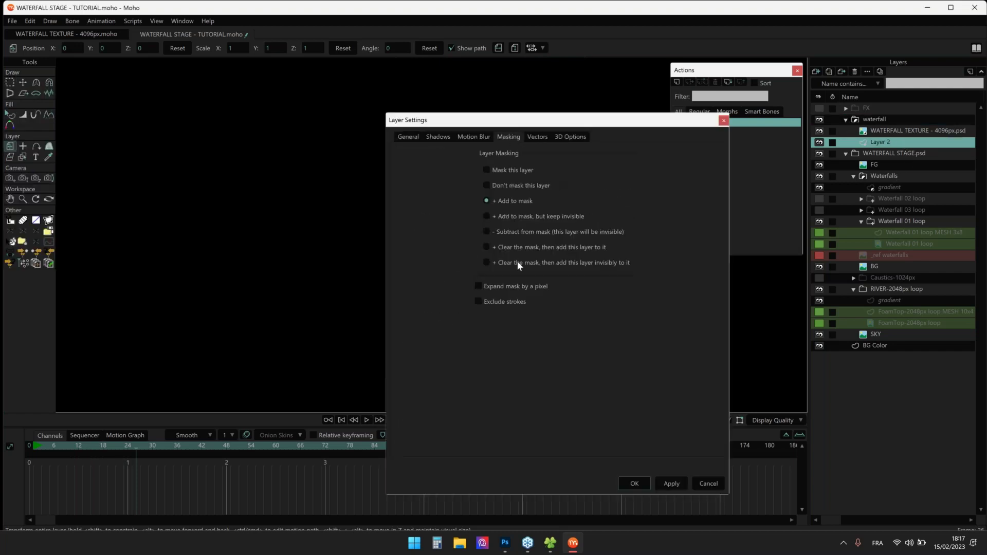
left_click(486, 216)
left_click(636, 484)
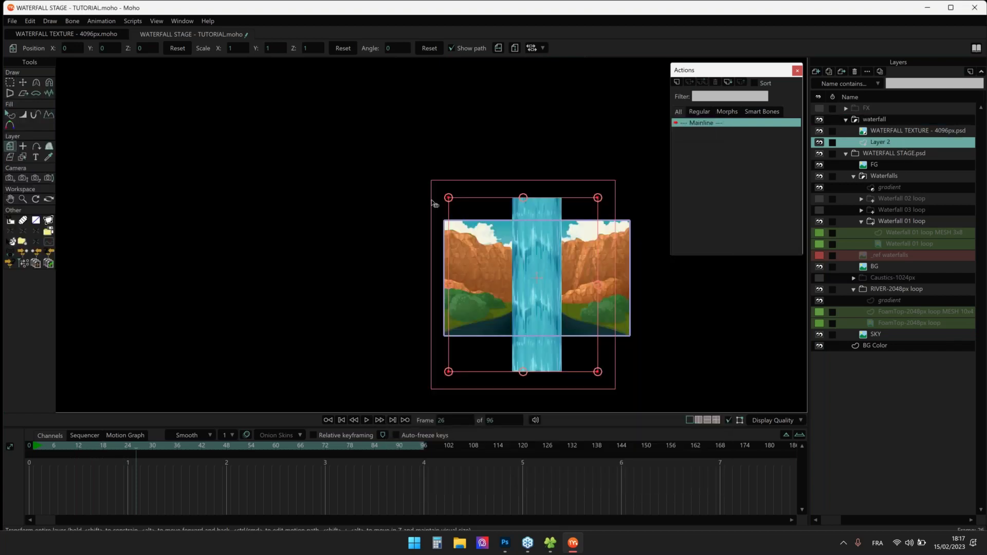
scroll(482, 199, "up", 2)
key("space")
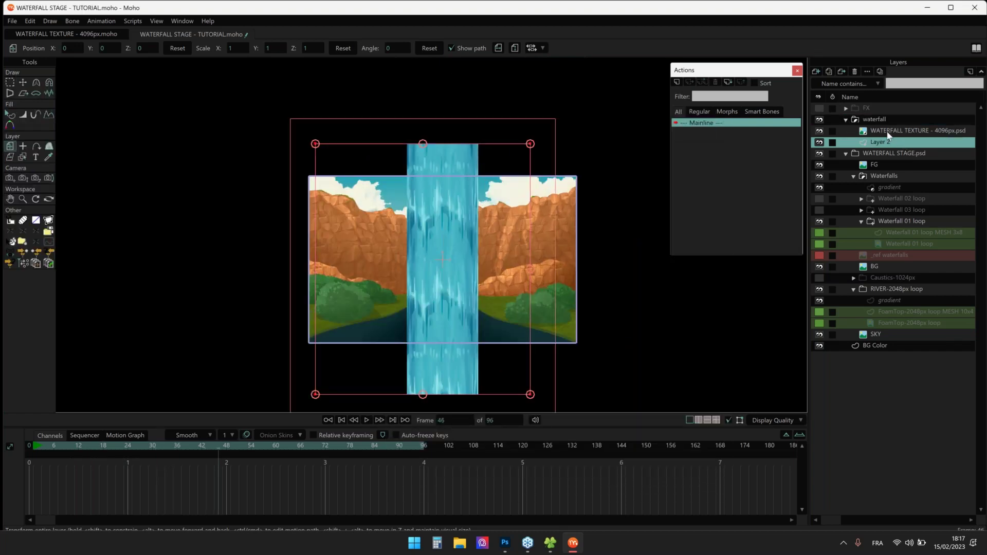
Animate the texture layer downward, from Y position 1.6393 at frame 1 to about -1.78 at frame 24
left_click(888, 131)
left_click(34, 447)
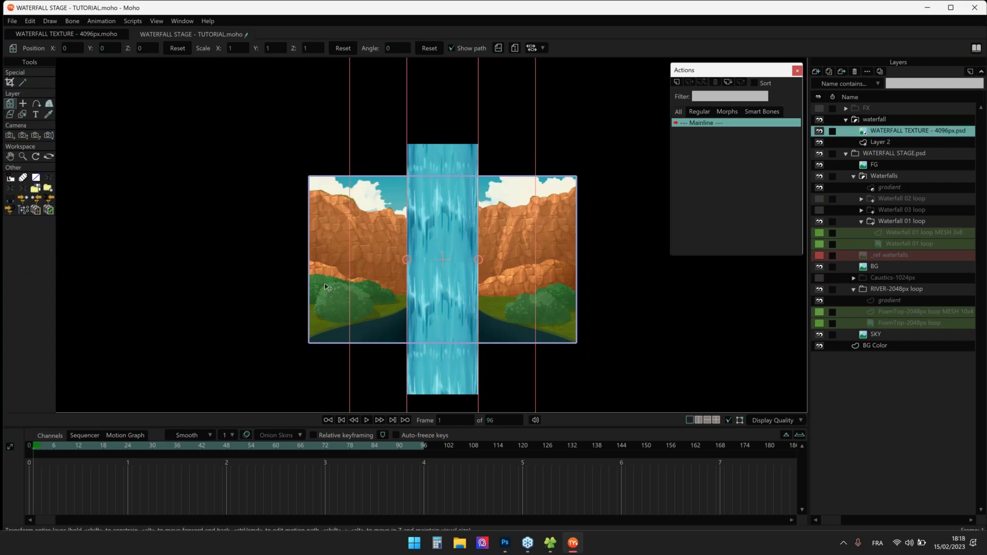
left_click_drag(456, 315, 456, 177)
left_click_drag(109, 444, 128, 444)
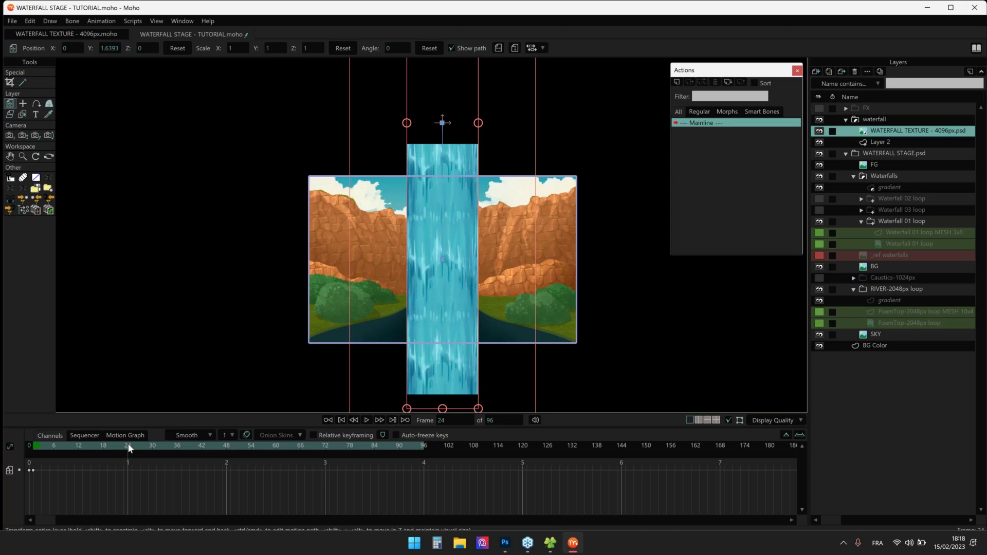
left_click_drag(430, 182, 439, 372)
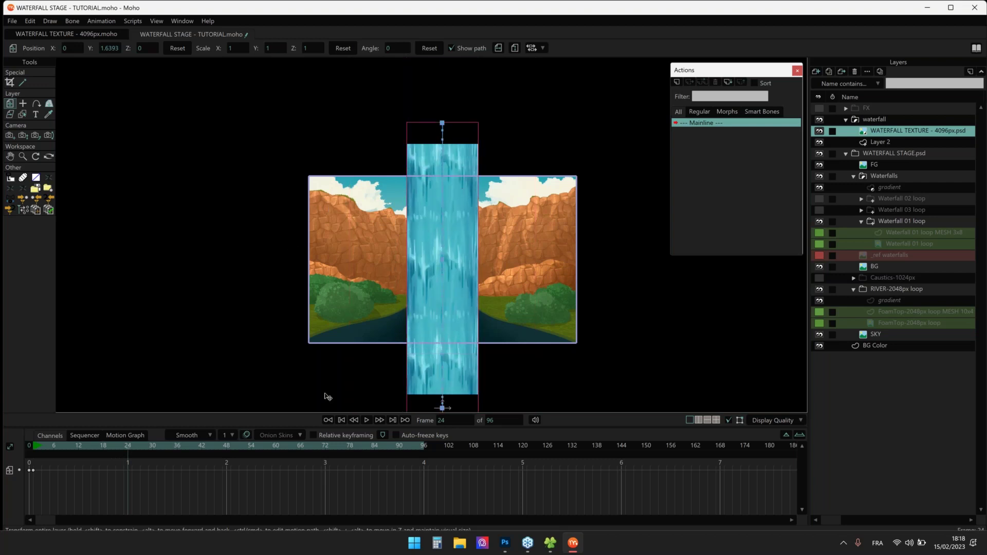
Make the texture's frame 24 keyframe cycle, set its frame 1 keyframe to linear interpolation, and play the scrolling water
right_click(128, 471)
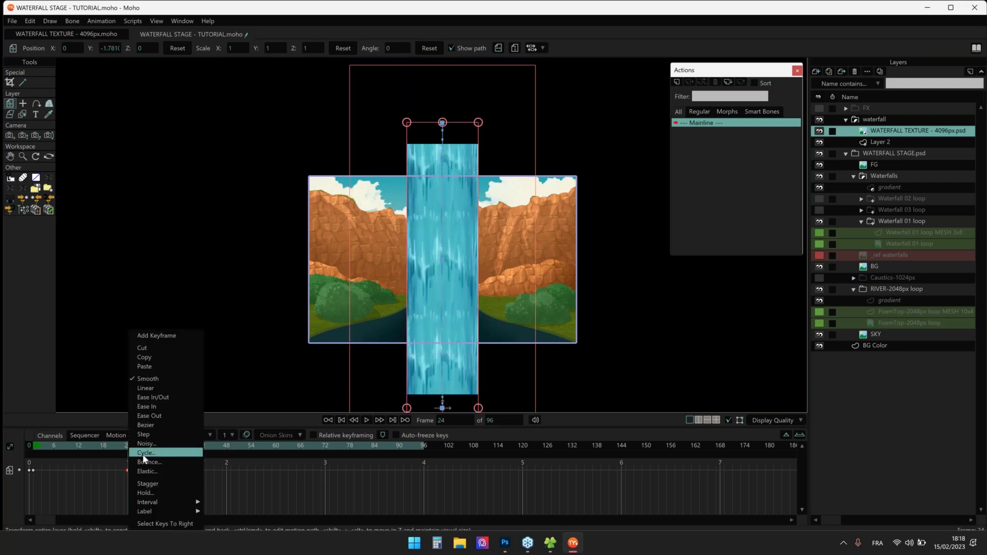
left_click(164, 451)
right_click(35, 469)
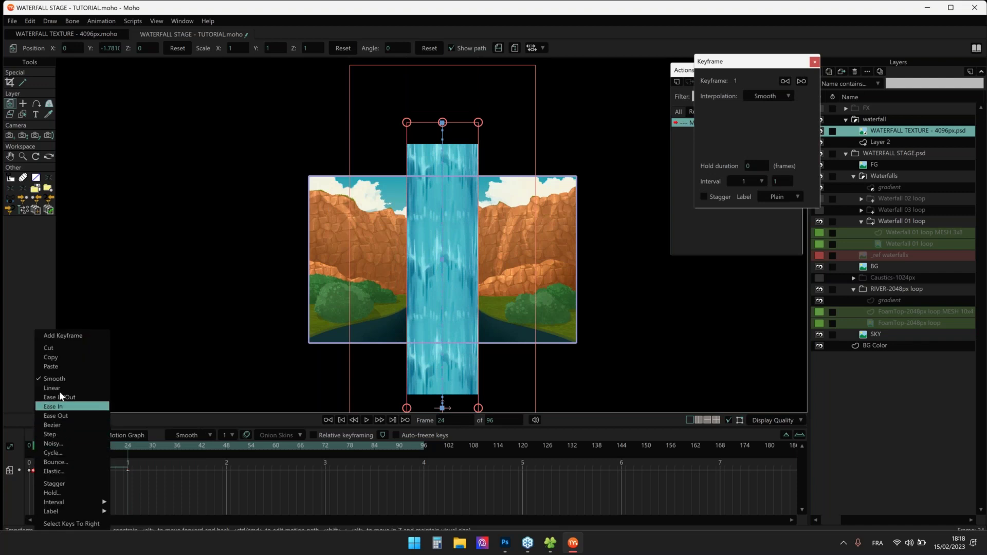
left_click(89, 420)
key("space")
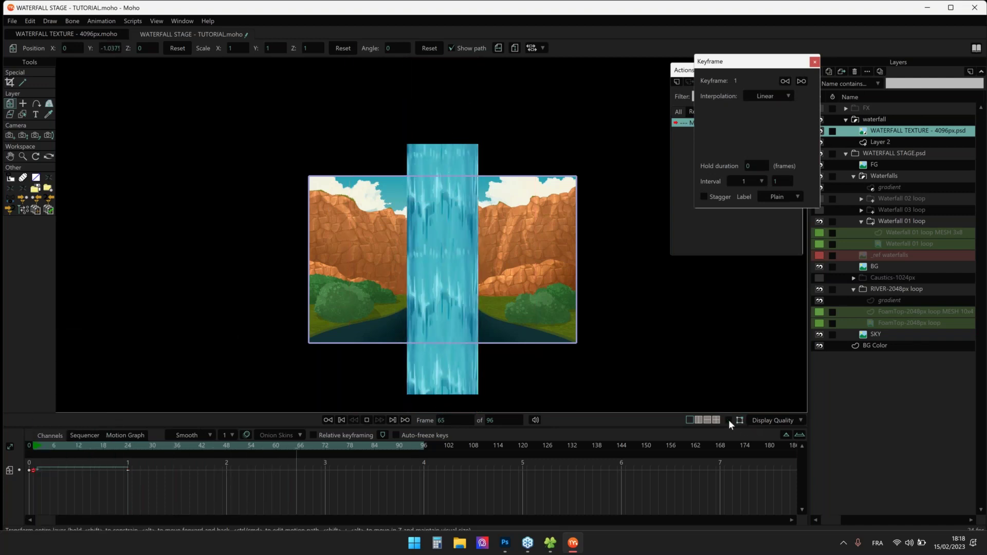
key("space")
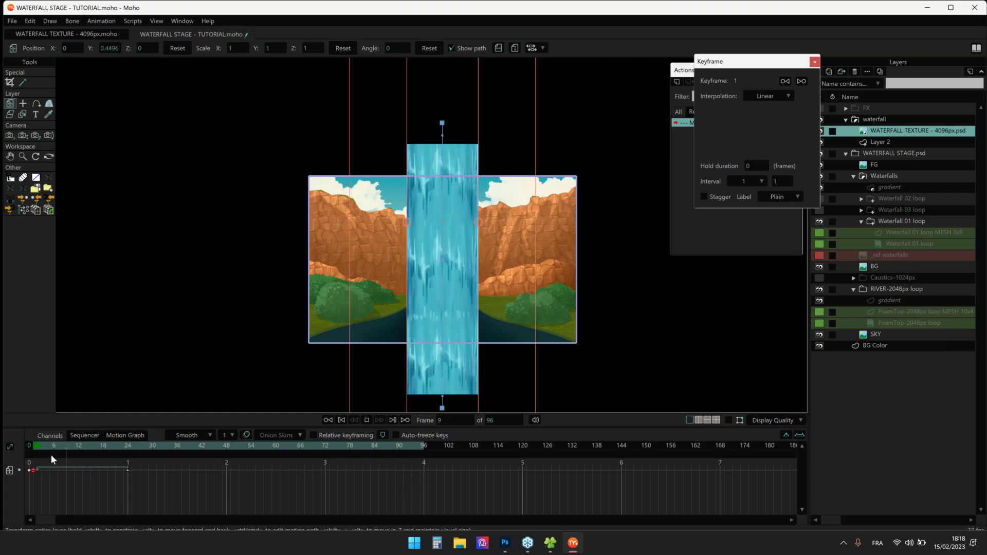
Scale the waterfall group down to 0.3201 at frame 0 so it fits the cliff, and play the result
left_click(29, 446)
left_click(874, 120)
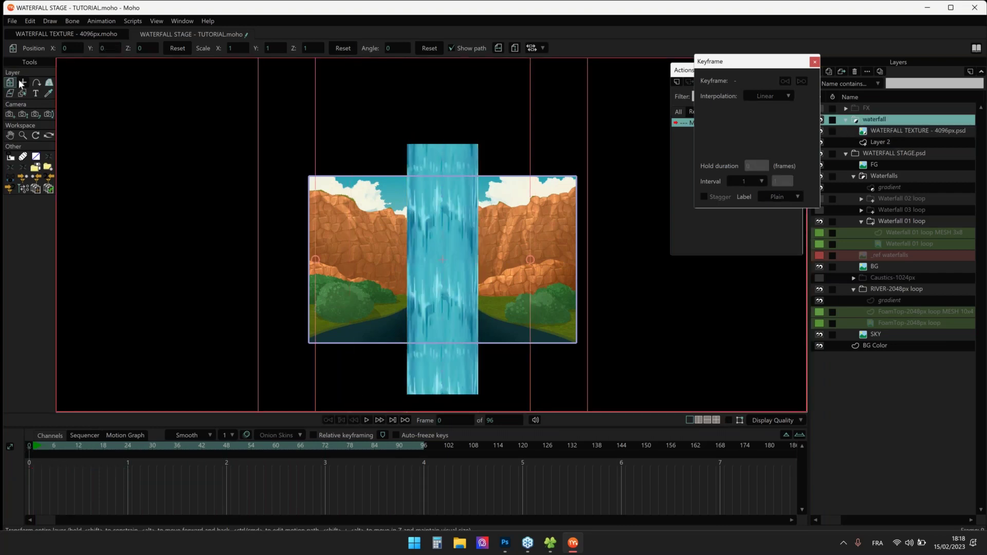
scroll(399, 154, "down", 3)
left_click_drag(358, 84, 385, 238)
scroll(424, 178, "up", 3)
scroll(486, 133, "up", 3)
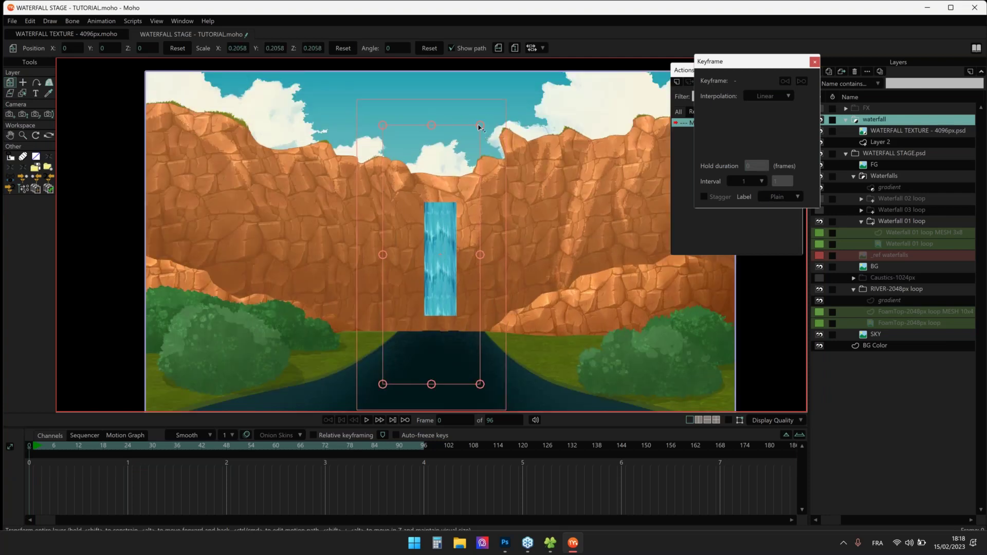
left_click_drag(480, 127, 521, 86)
key("space")
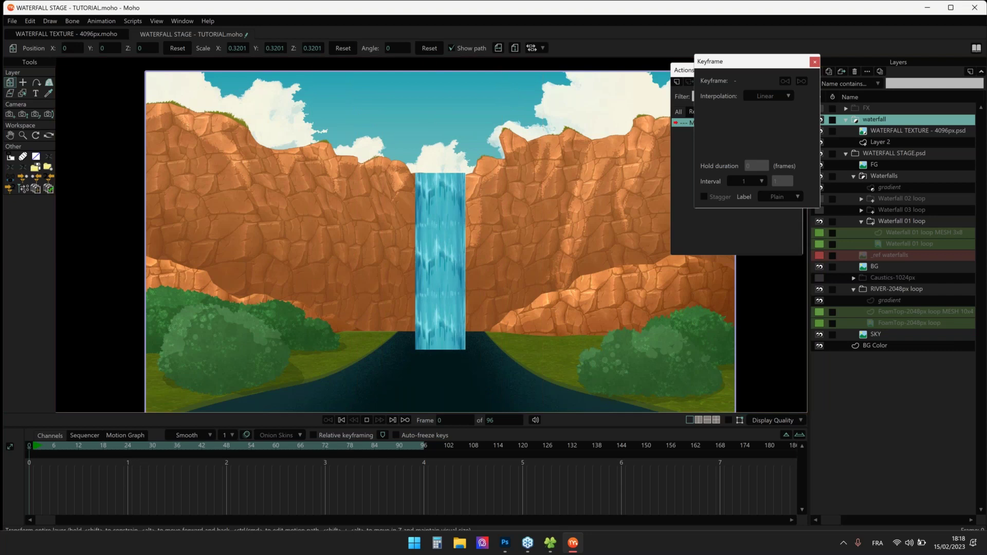
scroll(453, 234, "up", 1)
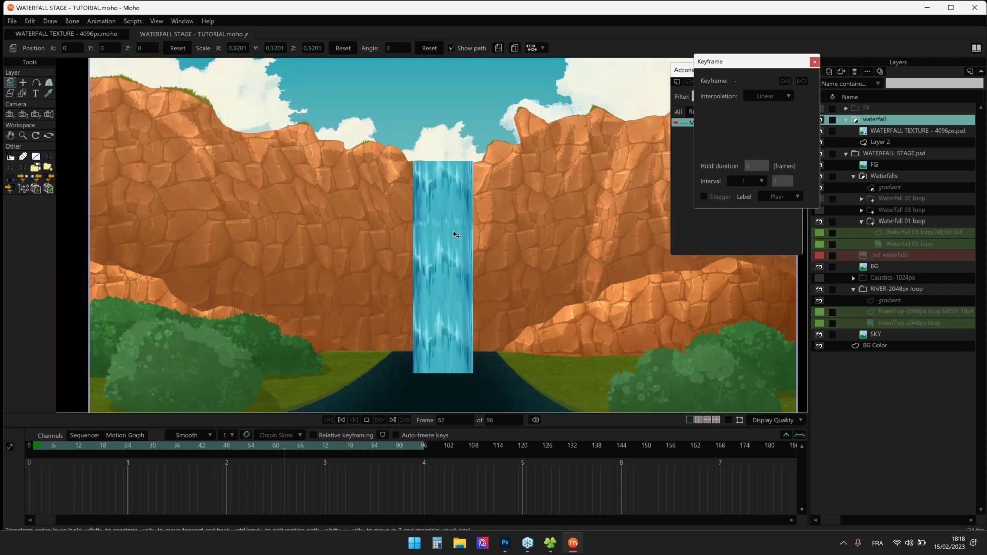
key("space")
Delete the waterfall group and close the Keyframe and Actions windows
key("shift+Left")
left_click(855, 72)
left_click(855, 72)
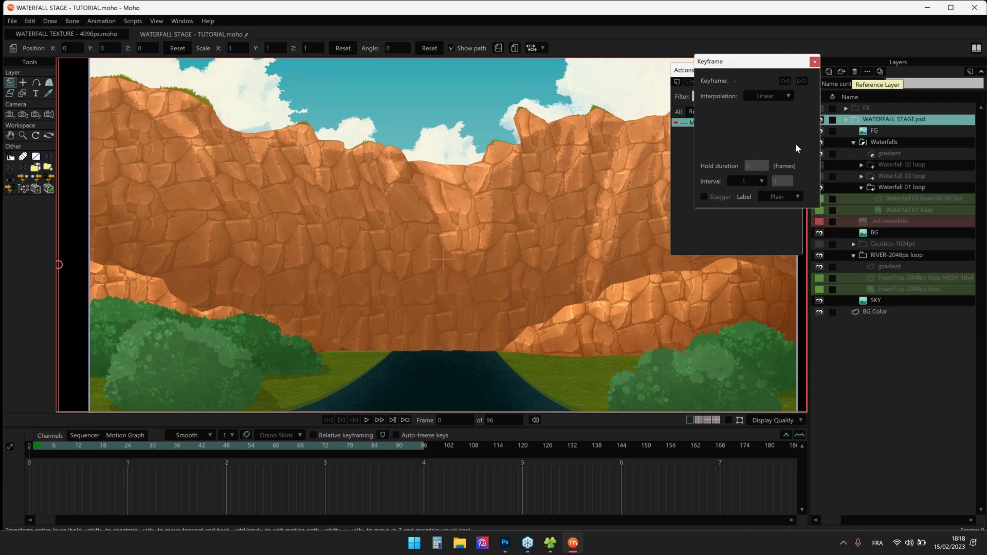
left_click(815, 62)
left_click(798, 72)
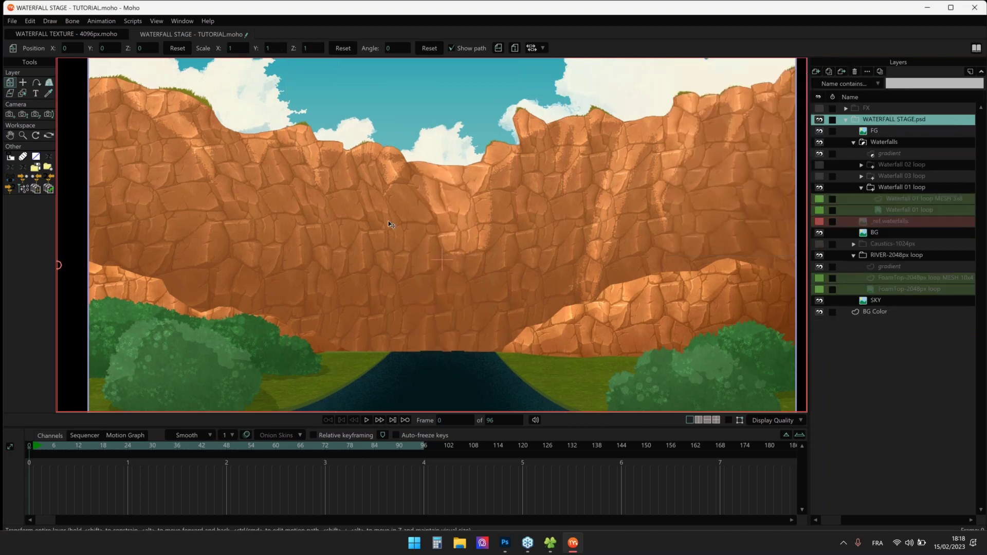
Switch to the WATERFALL TEXTURE - 4096px.moho document, watch its texture loop play, and stop playback
scroll(391, 221, "down", 5)
scroll(385, 221, "up", 2)
left_click_drag(385, 221, 383, 206)
left_click(57, 35)
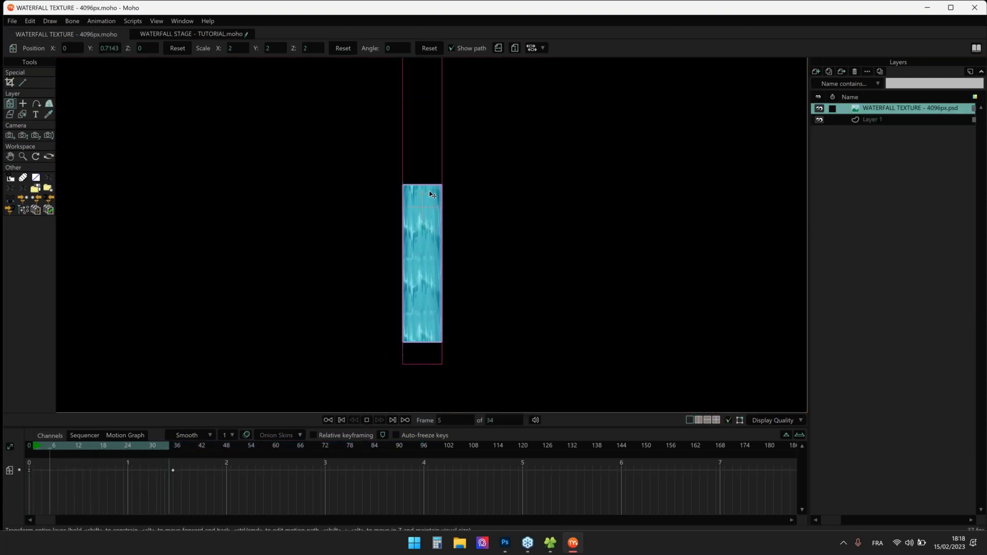
scroll(353, 201, "up", 2)
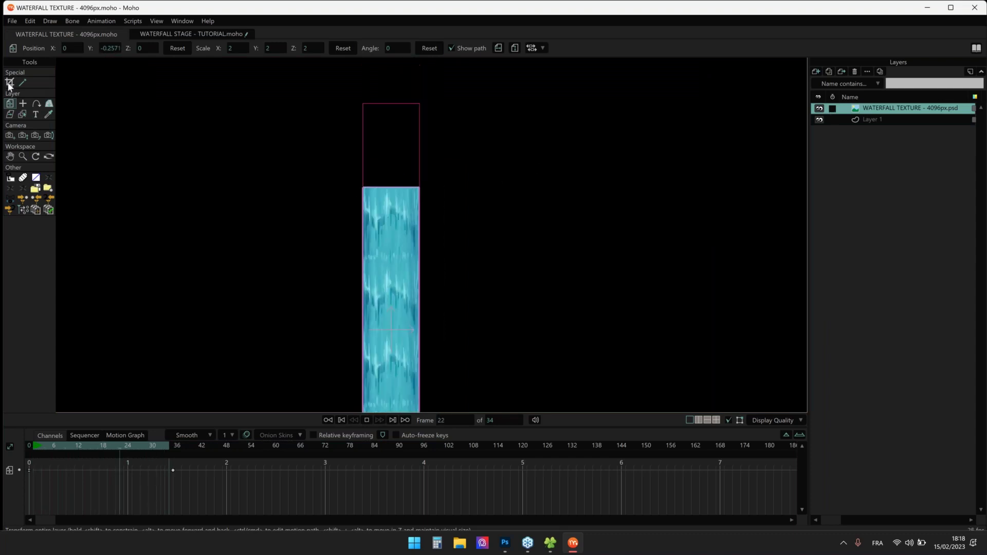
left_click_drag(534, 201, 618, 135)
key("space")
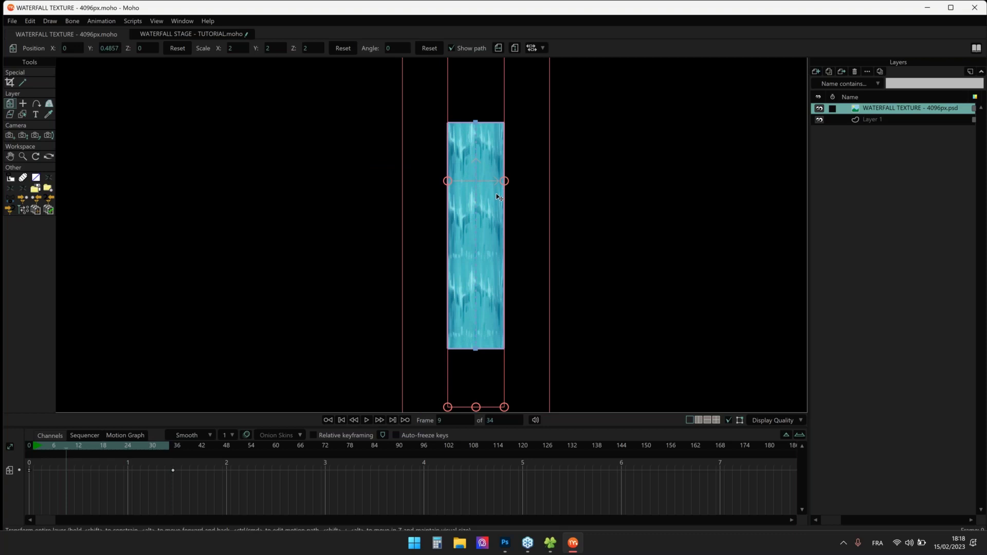
Open the Export Animation settings and check for the Image Sequence format with the PNG preset
key("ctrl+shift+r")
left_click_drag(452, 100, 504, 106)
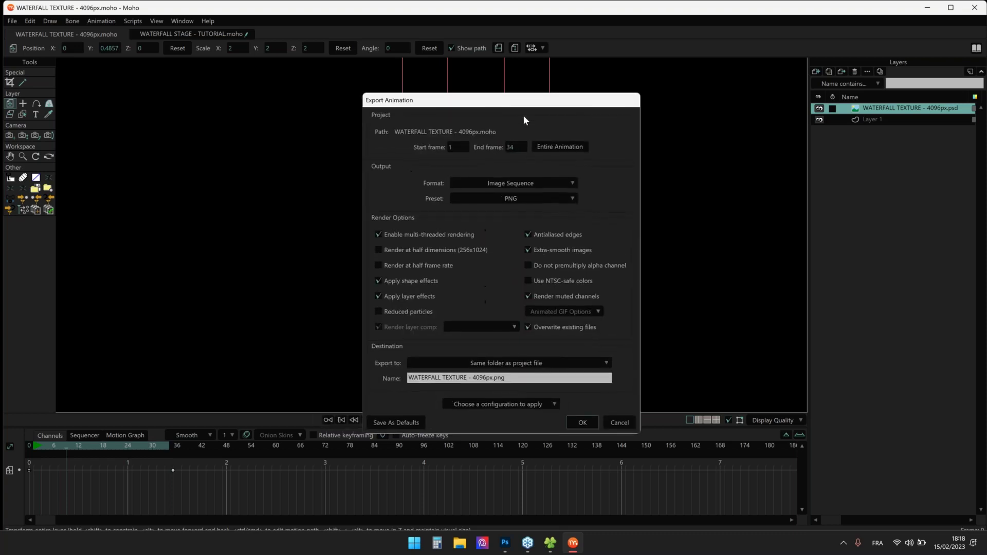
left_click(544, 179)
left_click(533, 180)
left_click(525, 201)
left_click(524, 200)
Choose the WATERFALL TEXTURE - ImgSeq folder inside 02-WATERFALLS as the export destination and confirm the export
left_click(504, 363)
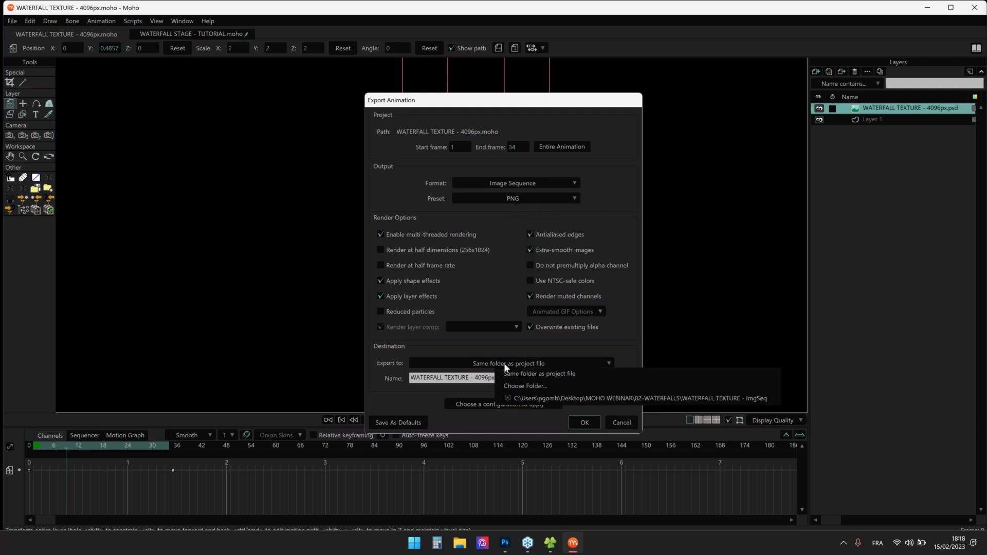
left_click(615, 399)
left_click(546, 365)
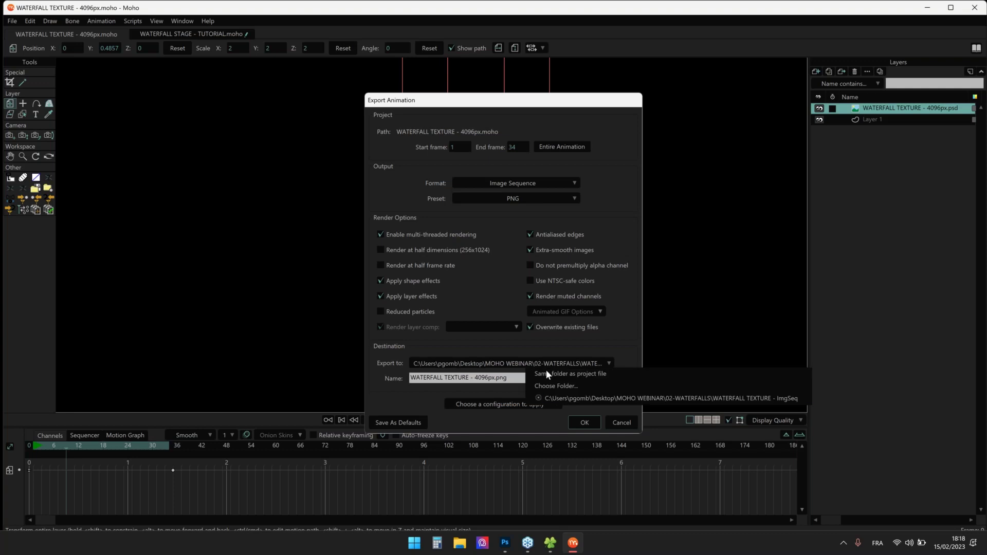
left_click(631, 397)
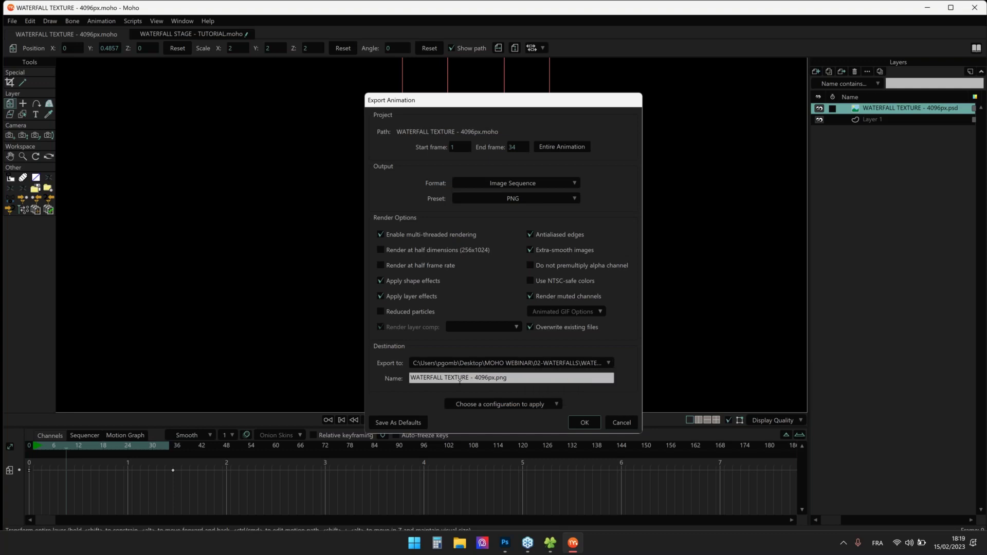
left_click(582, 418)
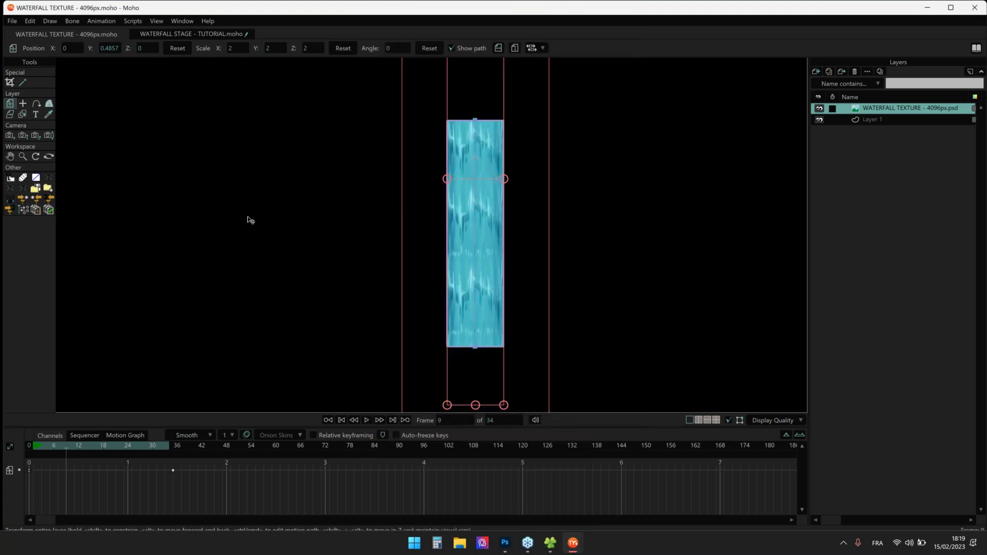
Close the texture document and look through the exported PNG frames in the WATERFALL TEXTURE - ImgSeq folder
key("ctrl+w")
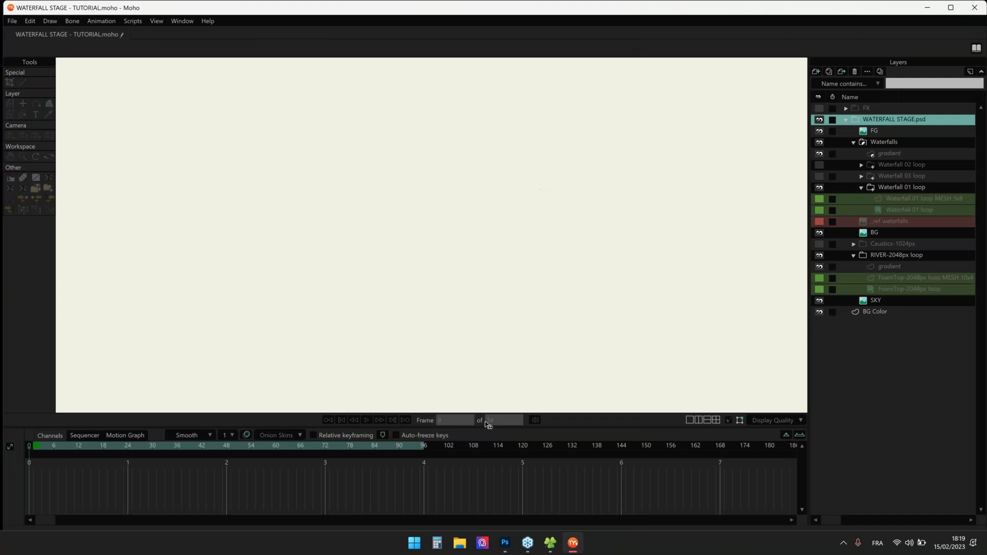
left_click(550, 543)
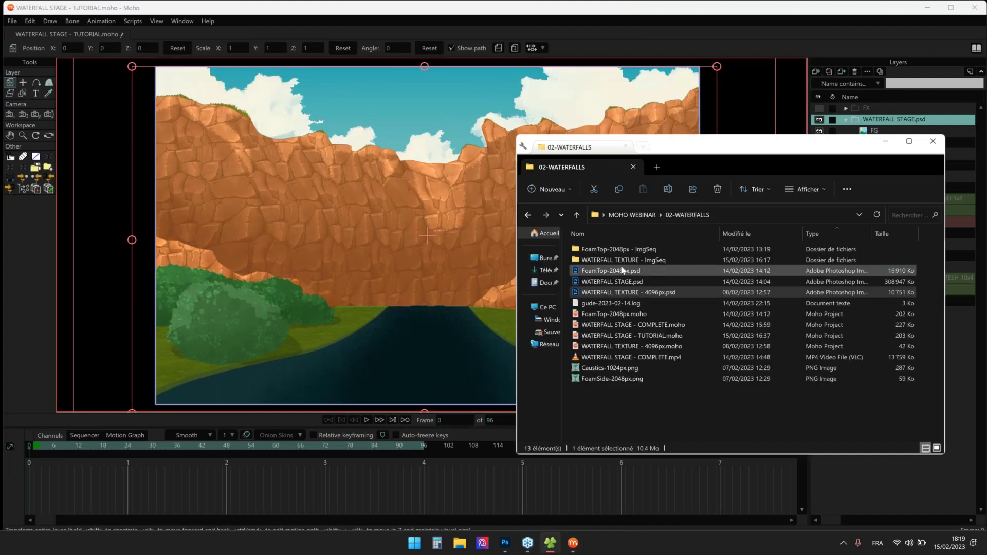
double_click(619, 262)
double_click(599, 252)
key("Right")
key("Right")
key("Right")
key("Right")
scroll(785, 185, "down", 3)
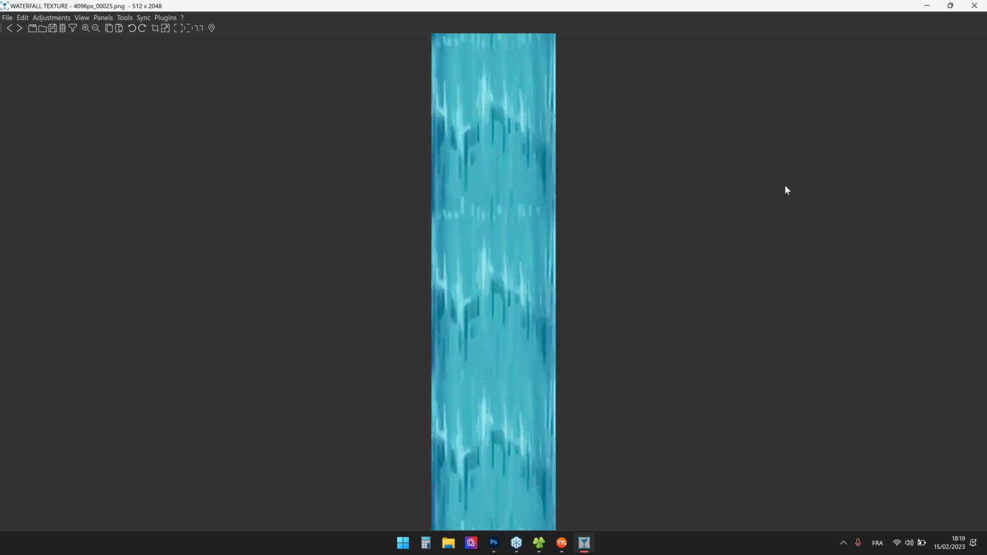
key("Right")
key("Right")
key("Right")
key("Right")
key("Right")
key("Right")
key("Right")
key("Right")
key("Right")
key("Right")
key("Right")
key("Right")
key("Right")
key("Right")
key("Right")
key("Right")
key("Right")
key("Right")
key("Right")
key("Right")
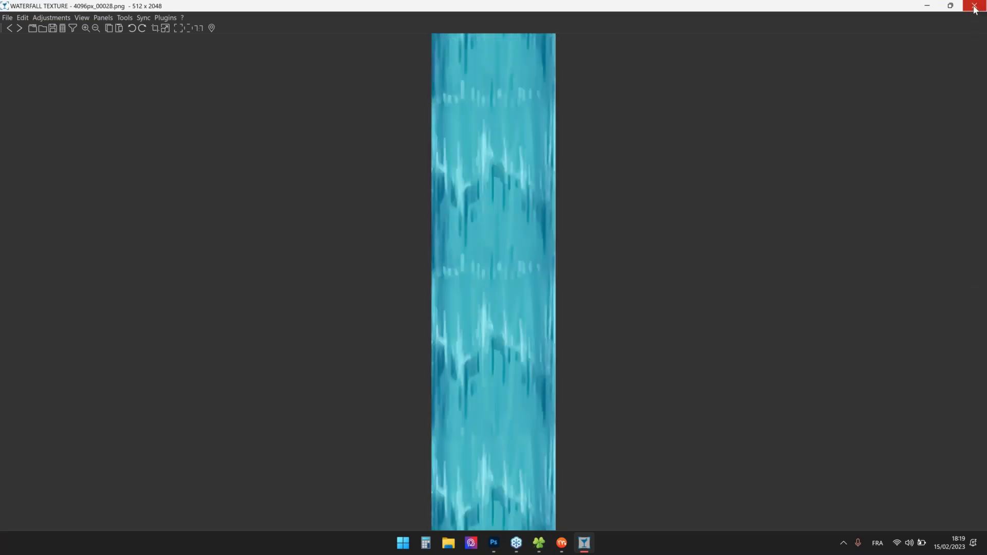
left_click(975, 5)
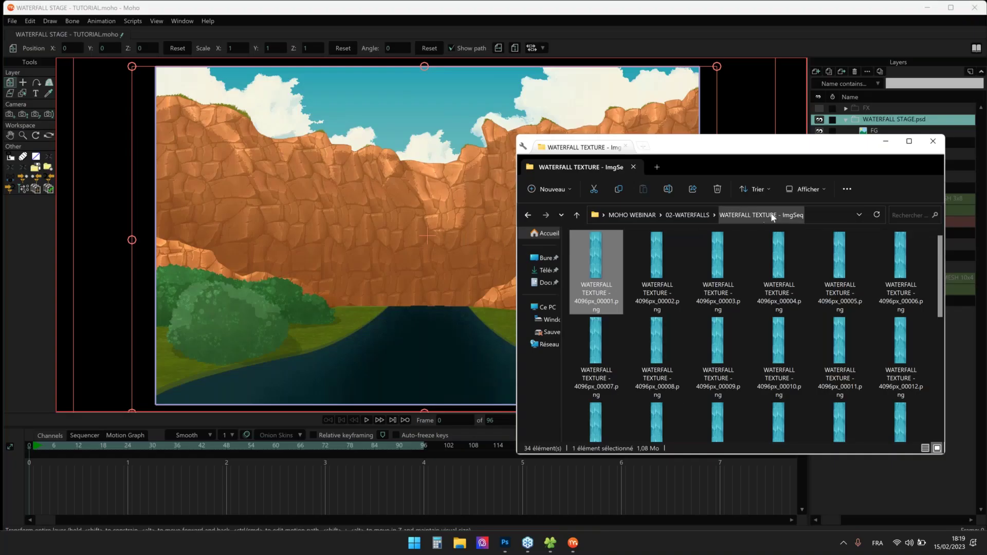
Import the PNG frames as an image sequence starting from WATERFALL TEXTURE - 4096px_00001.png and name the layer waterfall loop
left_click(830, 219)
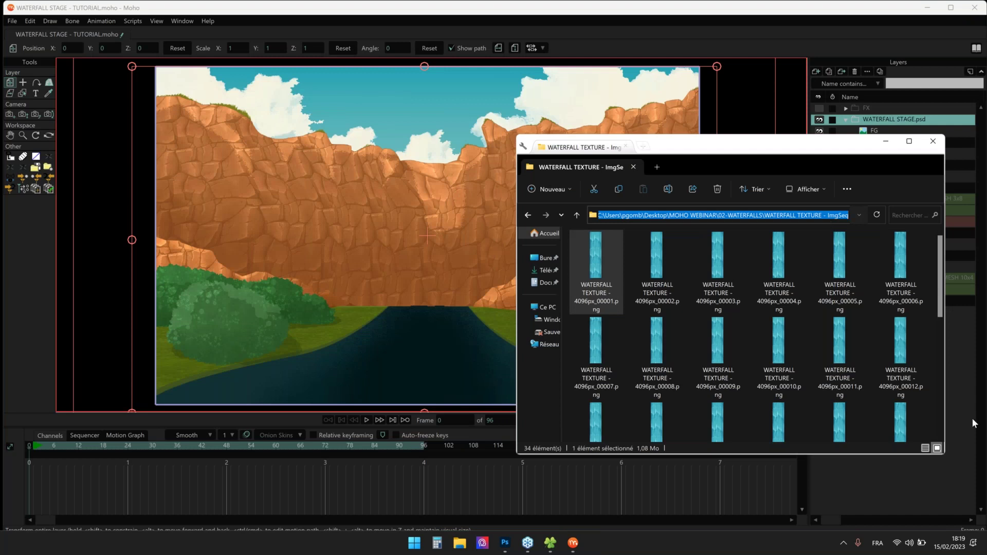
left_click(860, 123)
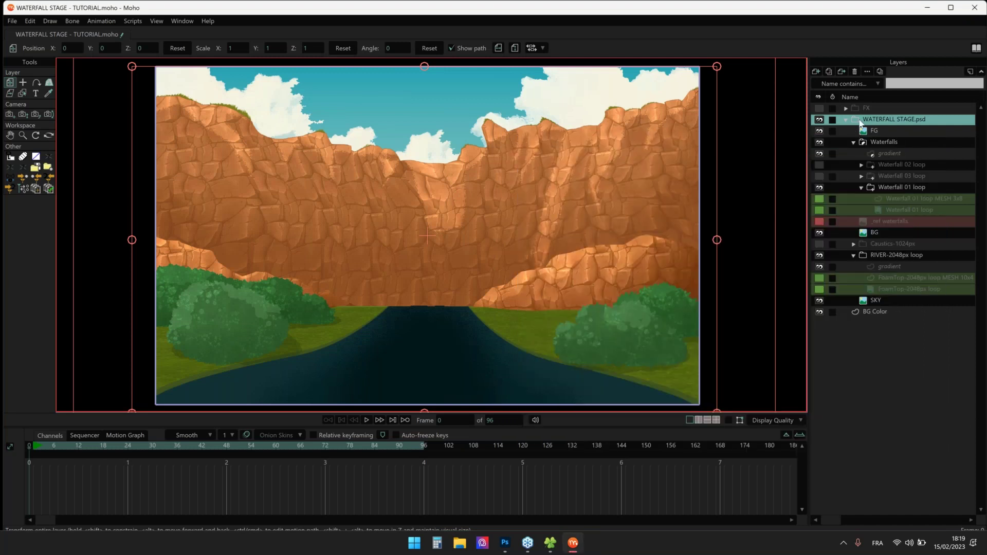
left_click(816, 72)
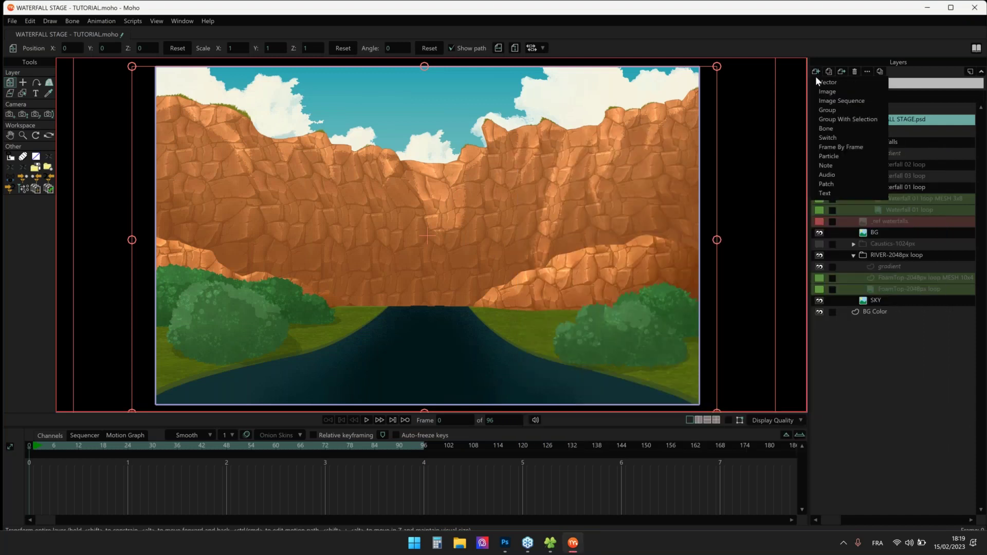
left_click(855, 102)
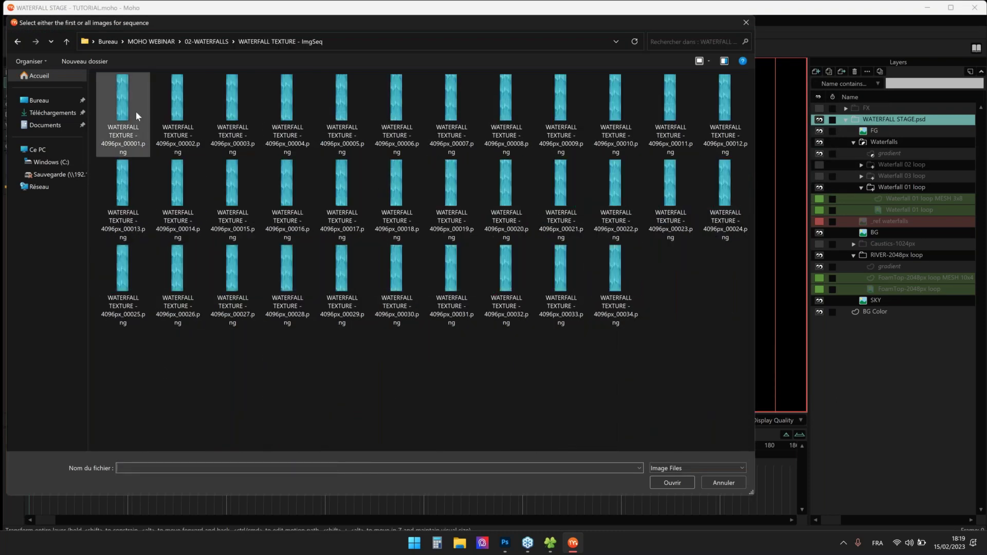
left_click(118, 103)
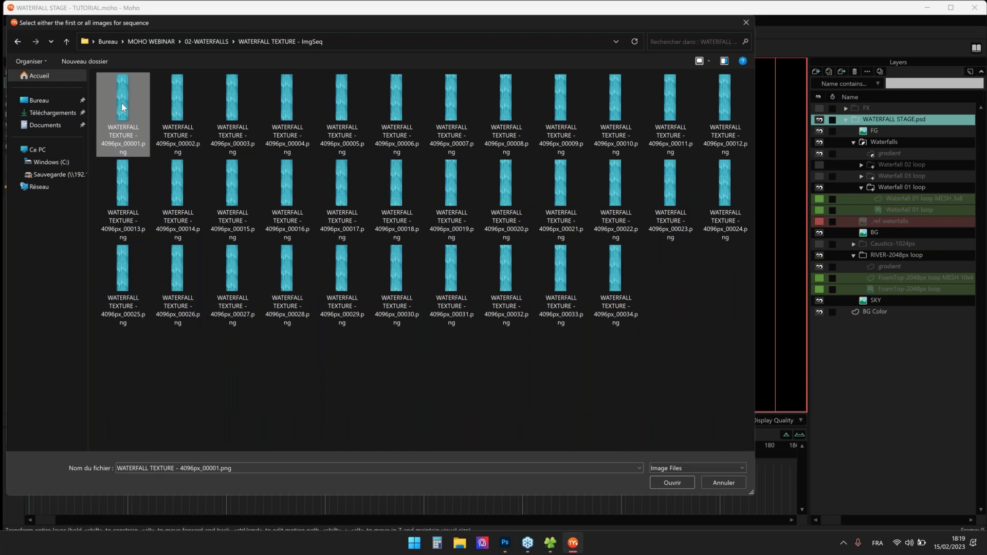
left_click(662, 479)
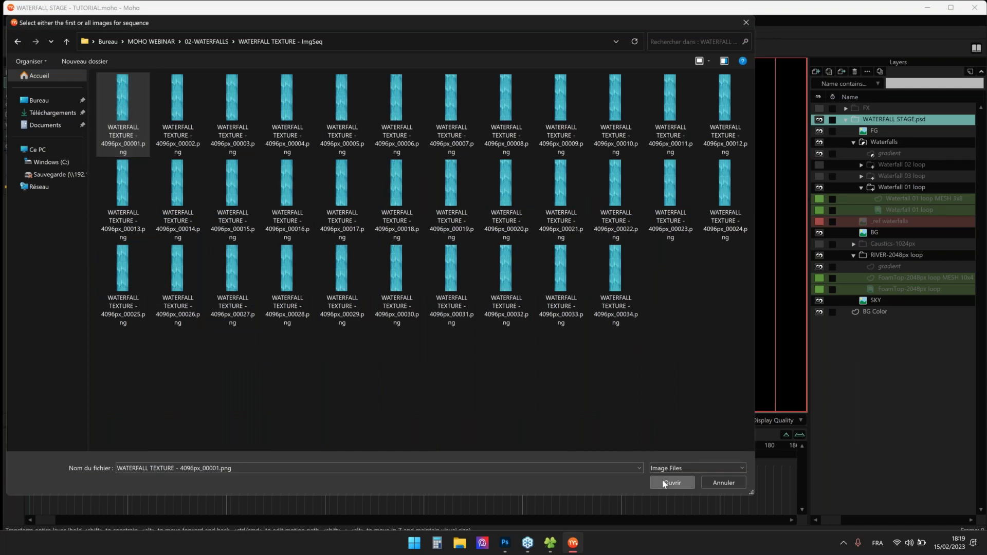
type("W")
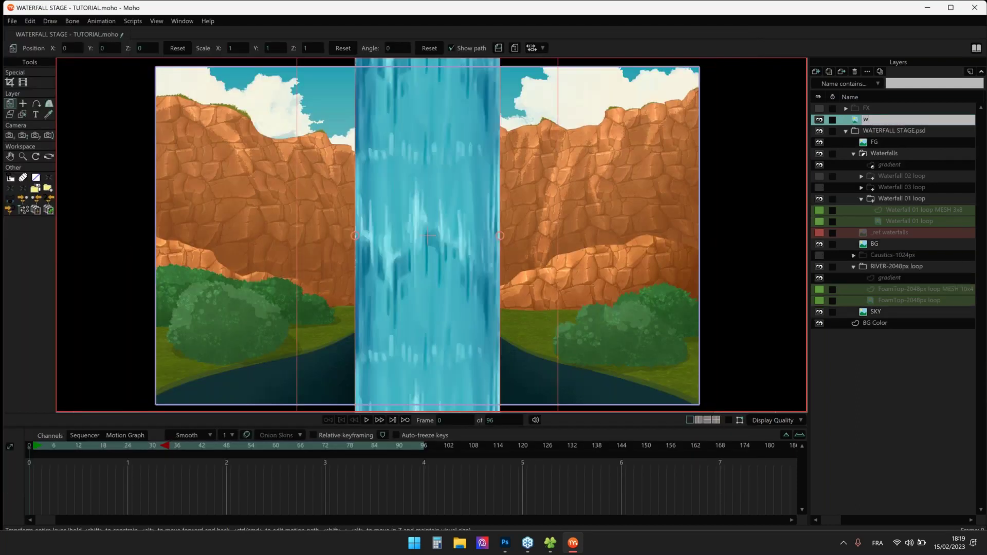
type("fall loop")
key("Return")
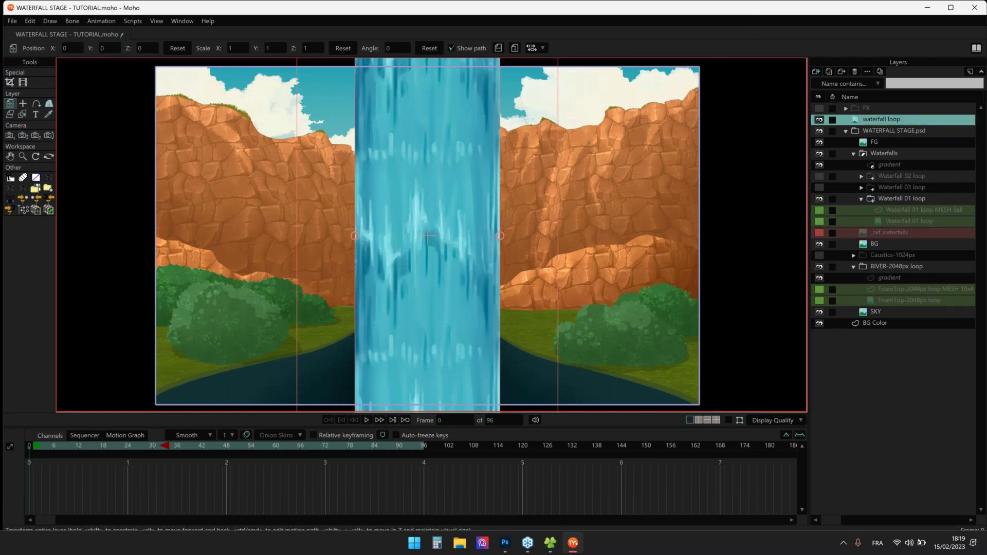
Set the waterfall loop layer's movie to loop indefinitely in its image settings
double_click(877, 120)
left_click(502, 136)
left_click_drag(503, 123, 533, 120)
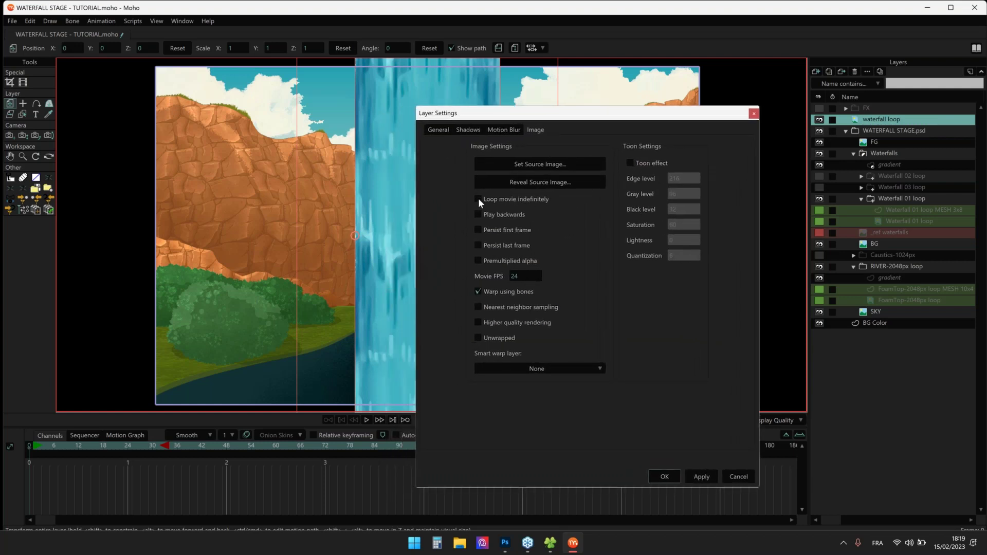
left_click(661, 475)
Play the animation to check that the waterfall texture loops continuously, and stop playback
key("space")
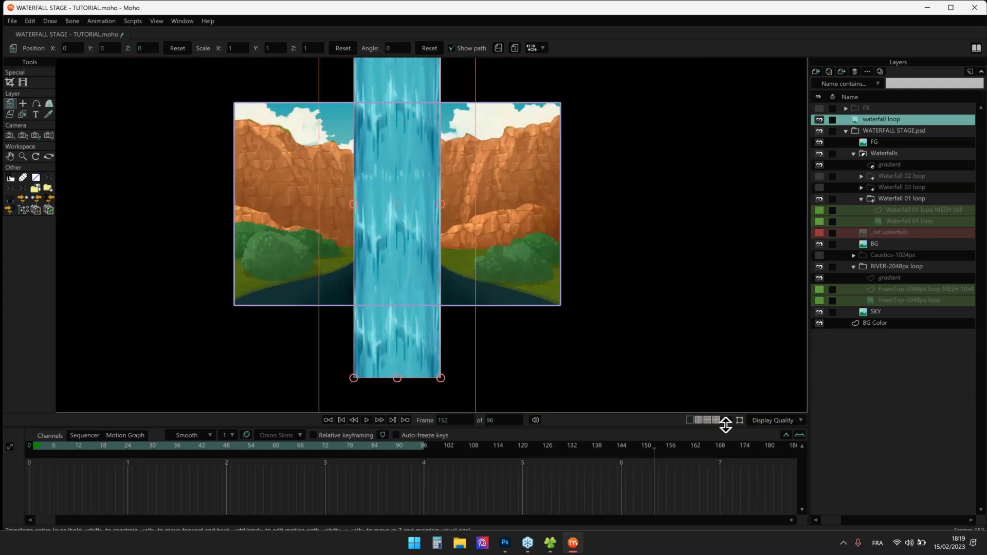
key("space")
key("space")
left_click_drag(381, 203, 413, 223)
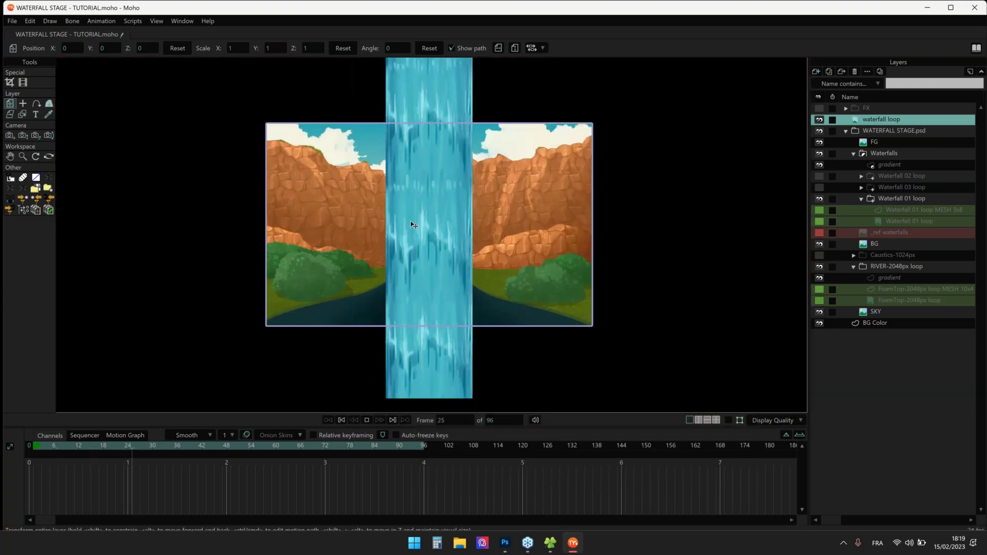
key("space")
Move the waterfall loop layer into the Waterfall 01 loop group, above its other layers
left_click_drag(864, 124, 892, 206)
left_click_drag(319, 194, 366, 212)
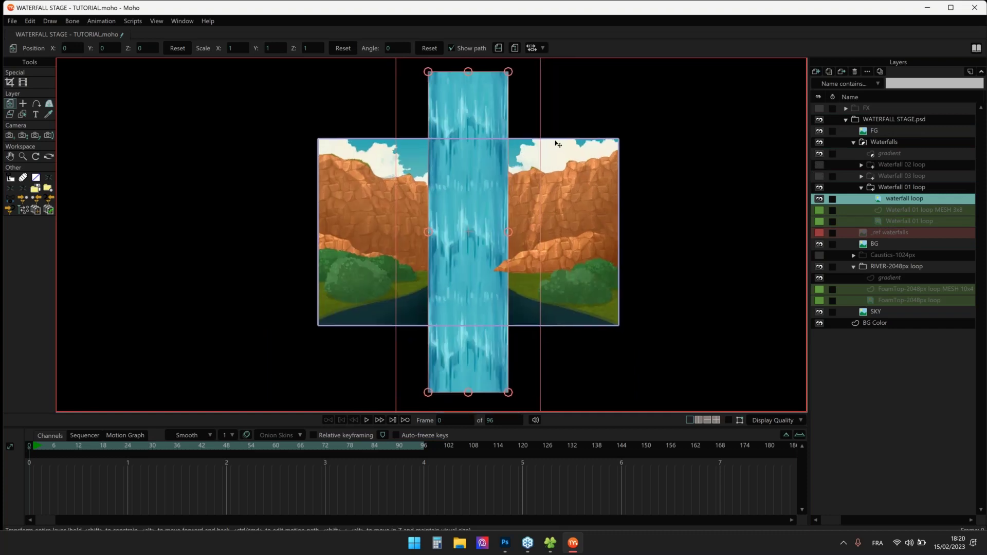
key("space")
key("space")
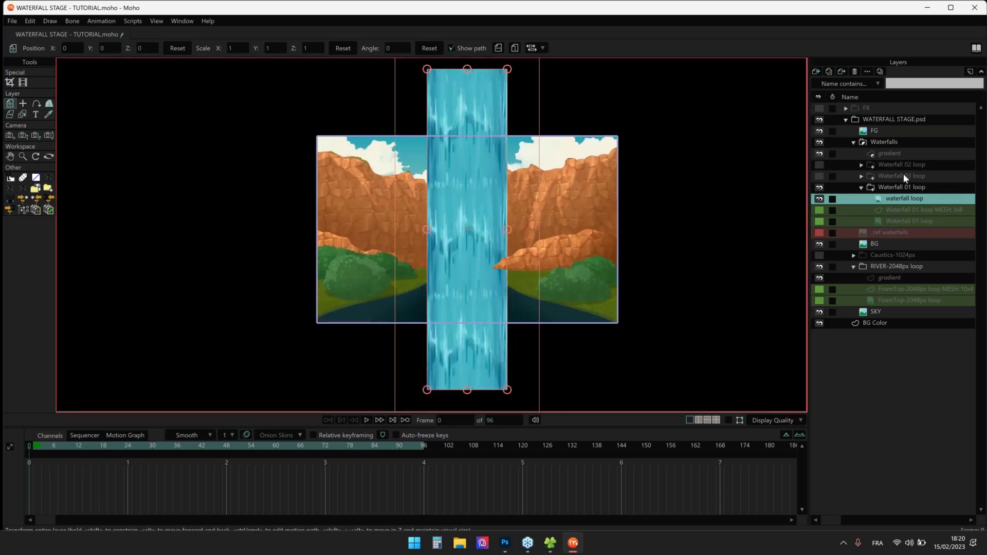
Add a vector layer above waterfall loop and name it waterfall loop MESH
left_click(816, 73)
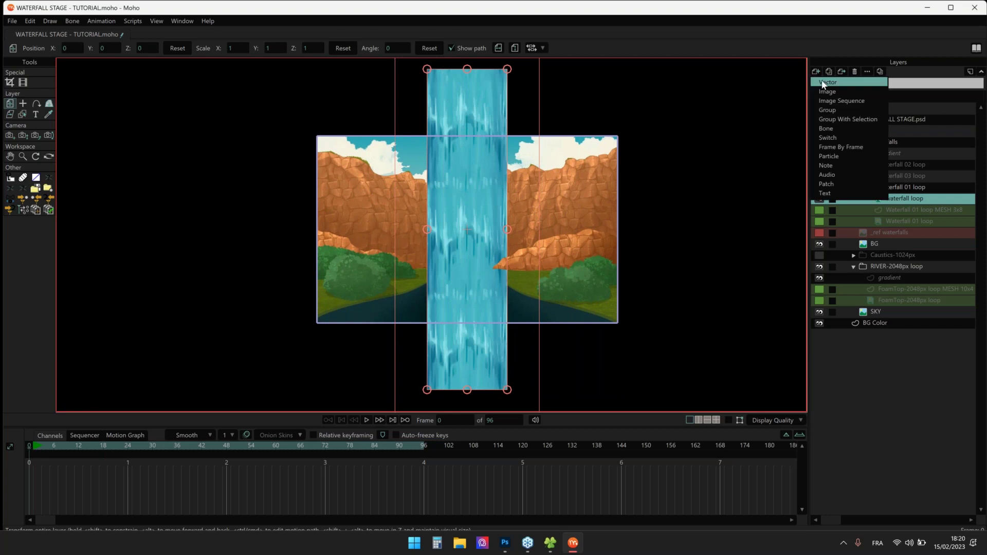
left_click(949, 240)
double_click(899, 199)
type("WATERFALLS\\WATERFALL TEXTURE - ImgSeq")
key("ctrl+a")
type("wa")
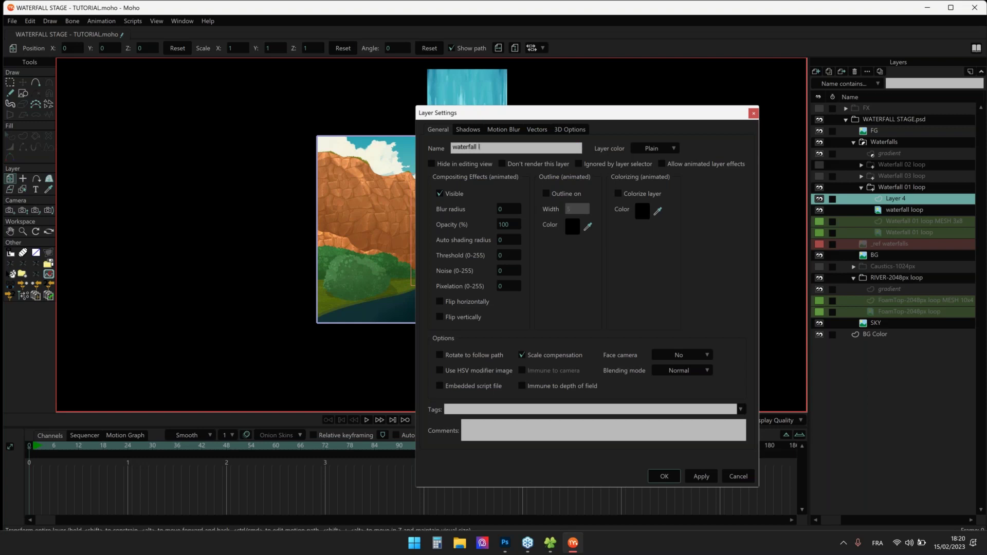
key("Return")
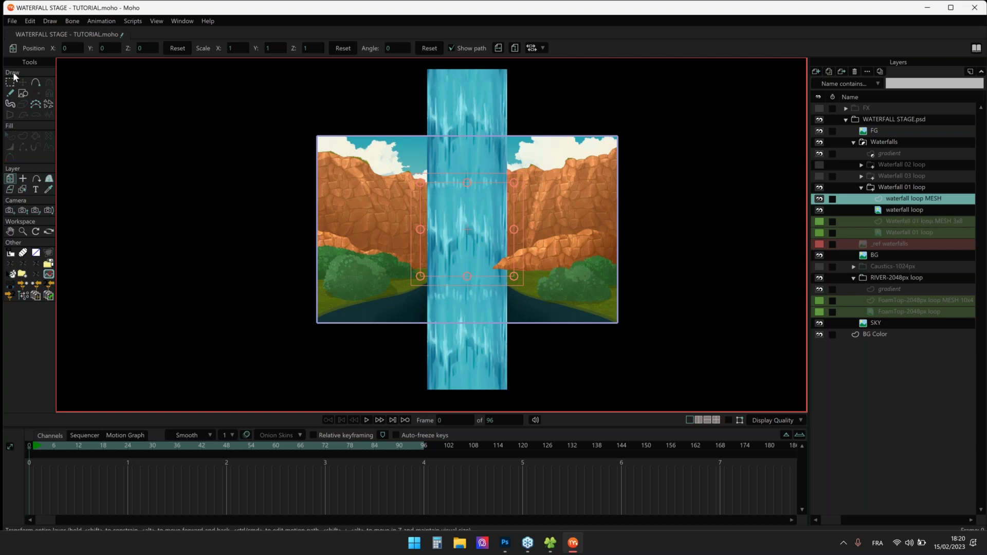
Draw a grid shape with 3 horizontal and 8 vertical divisions covering the whole waterfall texture
left_click(21, 94)
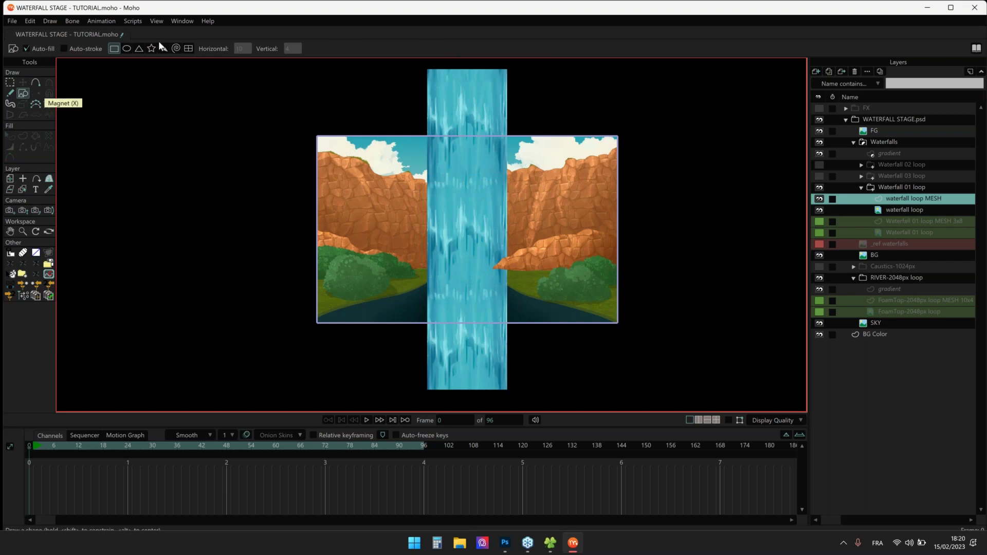
left_click(188, 48)
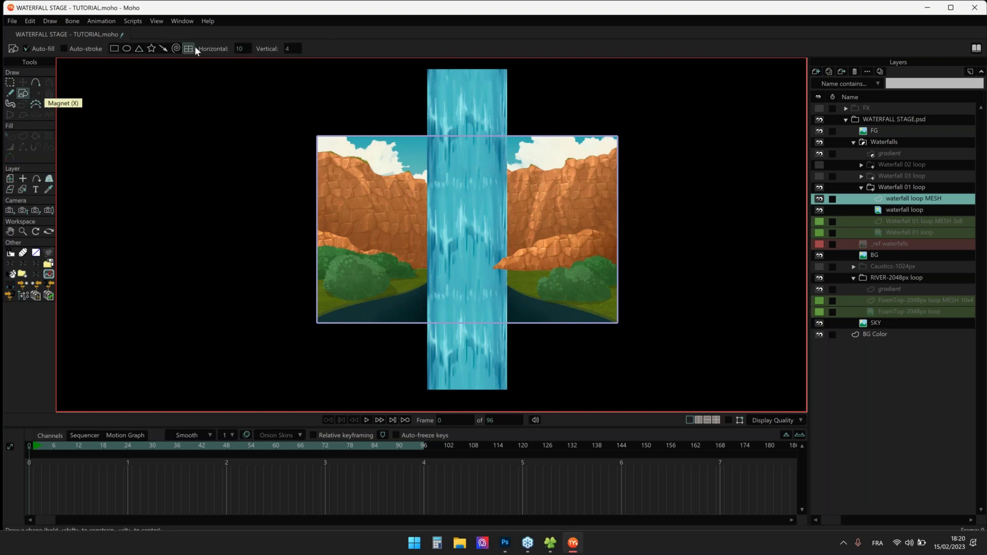
double_click(241, 48)
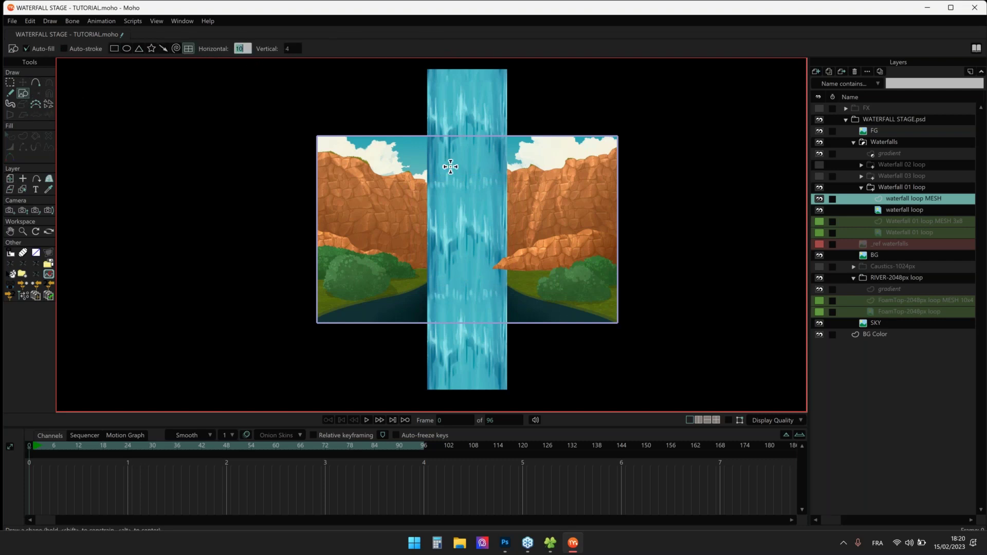
type("3")
key("Tab")
type("8")
key("Tab")
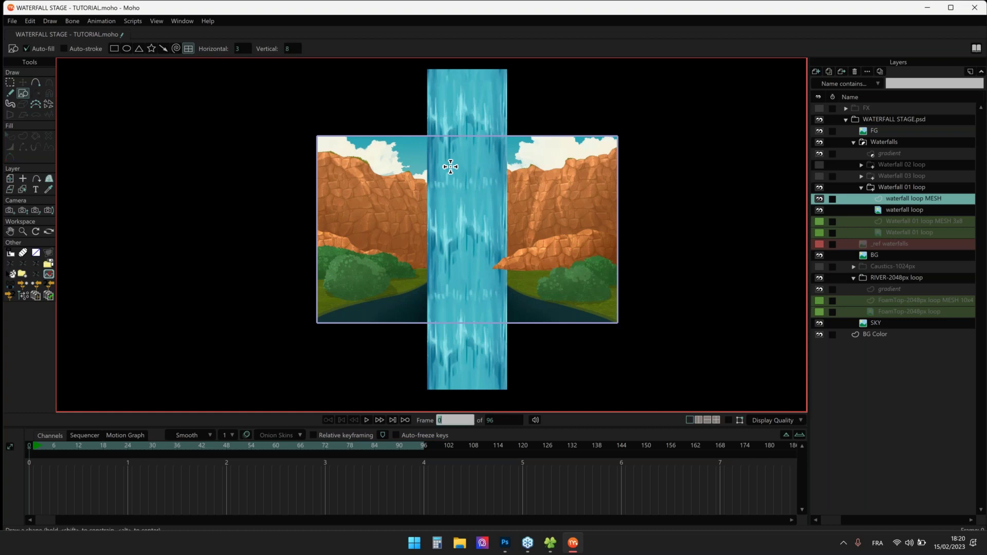
left_click_drag(421, 181, 413, 185)
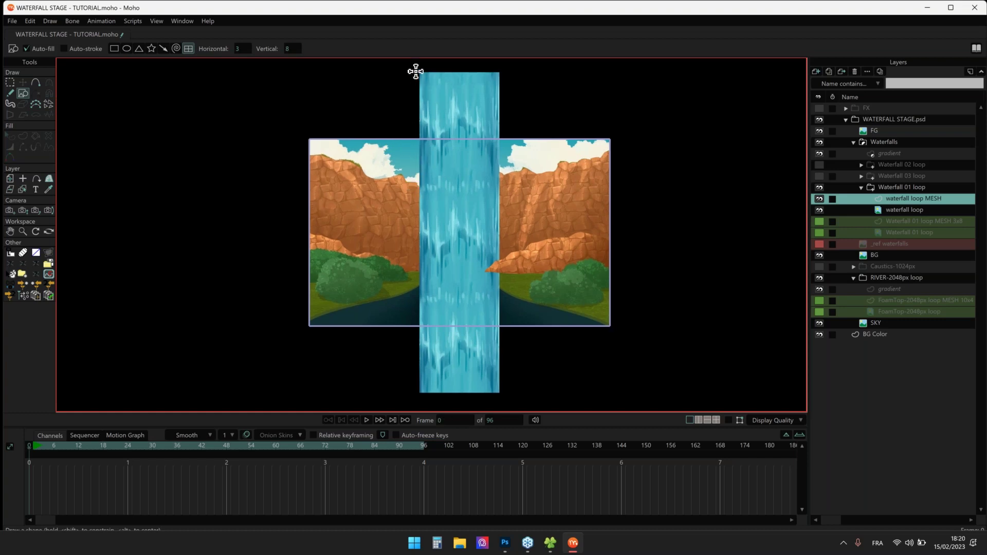
left_click_drag(415, 68, 510, 392)
Hide the waterfall loop MESH layer and display its grid points and paths over the texture
key("t")
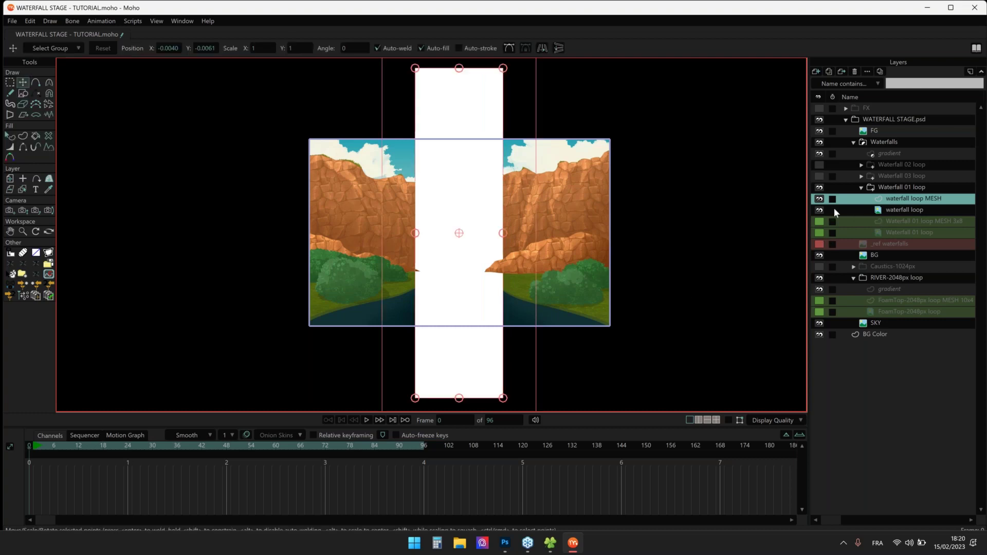
left_click(820, 199)
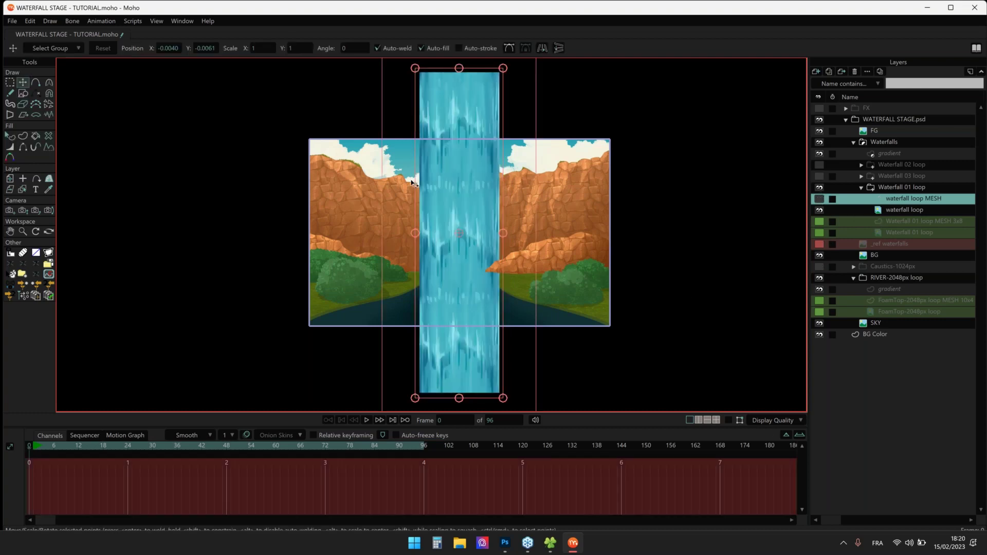
left_click(730, 420)
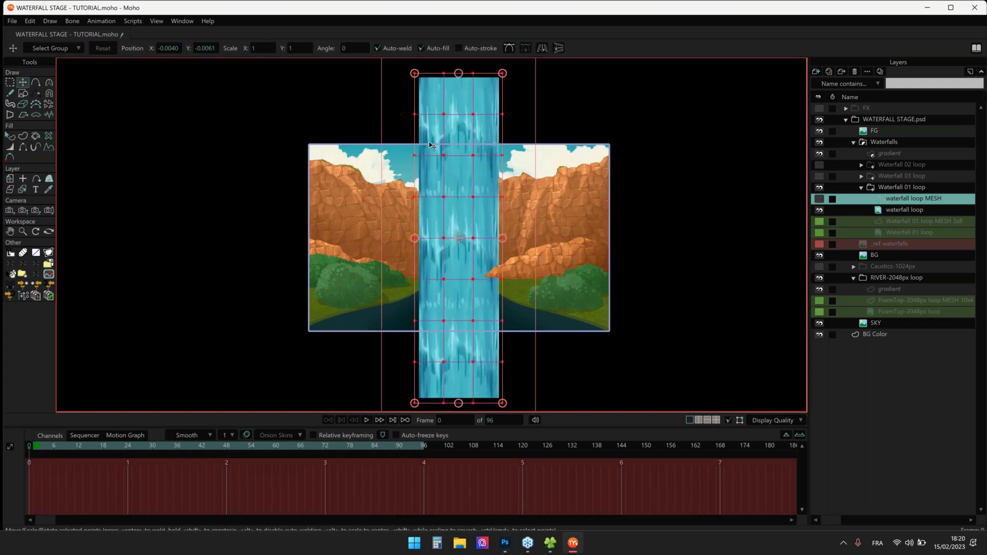
Centre the mesh points at position X 0 and Y 0
left_click(167, 48)
type("0")
key("Tab")
type("0")
key("Tab")
Narrow the mesh so its sides line up with the side edges of the waterfall texture
left_click_drag(418, 252, 418, 220)
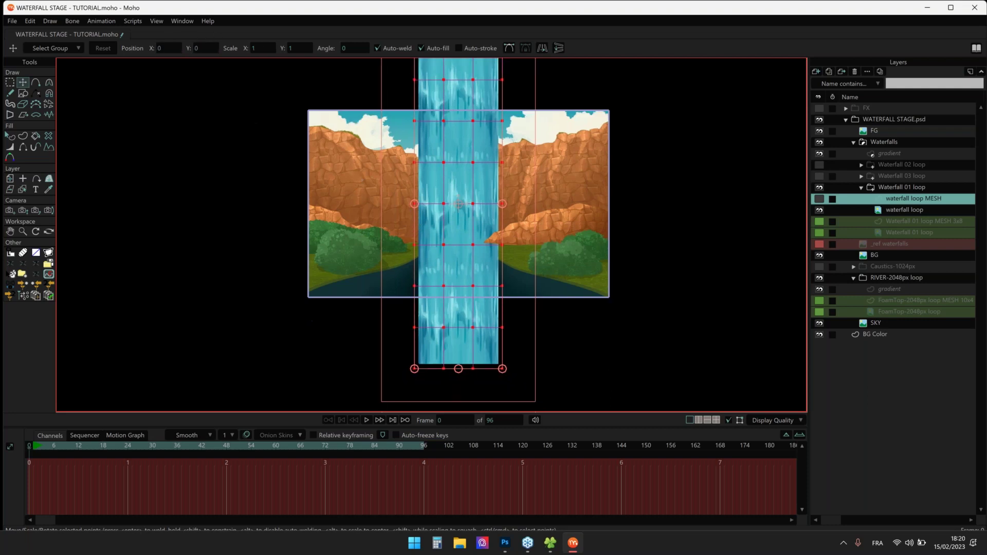
scroll(418, 221, "up", 4)
scroll(422, 201, "up", 8)
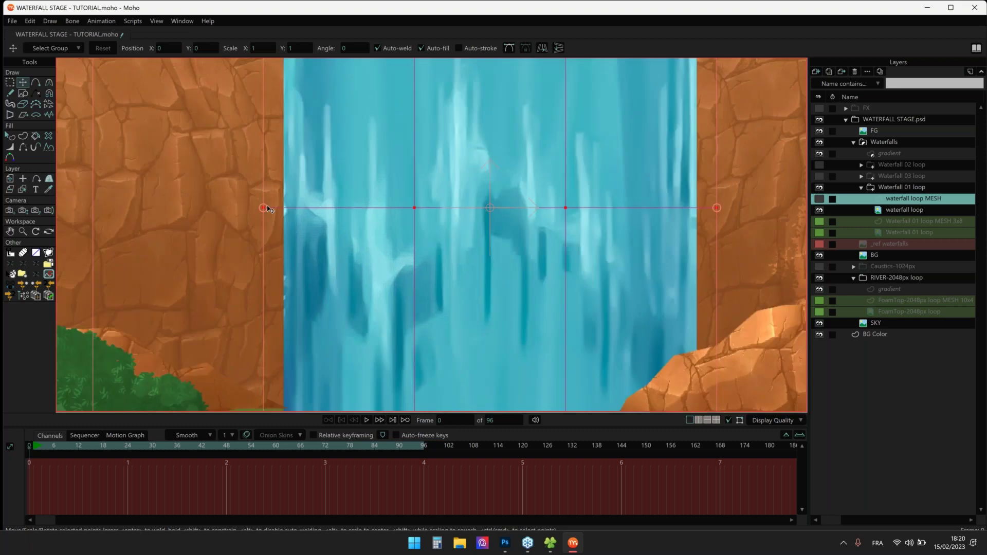
left_click_drag(196, 215, 232, 215)
Hide the SKY and BG layers while keeping BG Color visible
left_click(820, 325)
left_click(818, 334)
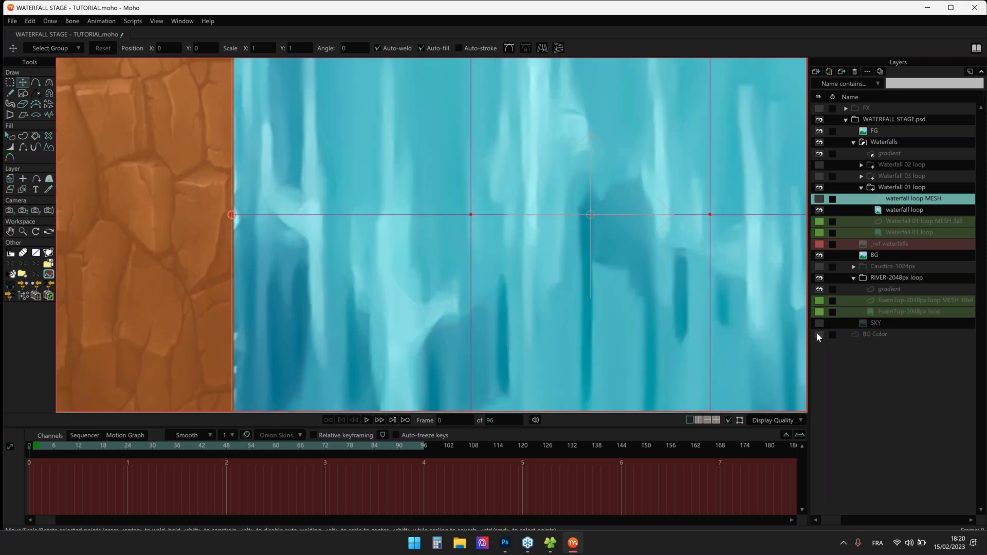
left_click(820, 255)
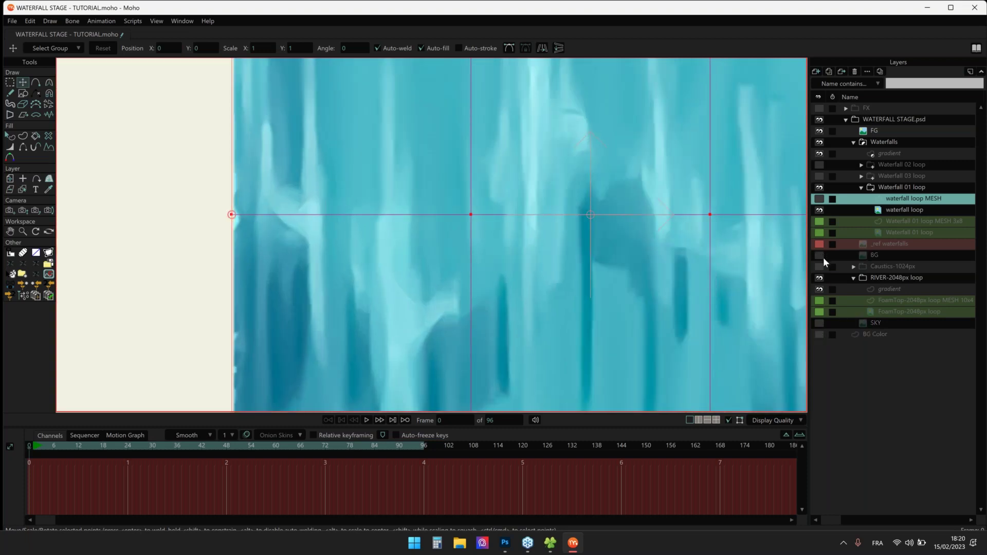
left_click(820, 334)
Shorten the mesh vertically so its top and bottom line up with the texture's edges
scroll(337, 199, "down", 5)
left_click_drag(337, 199, 337, 407)
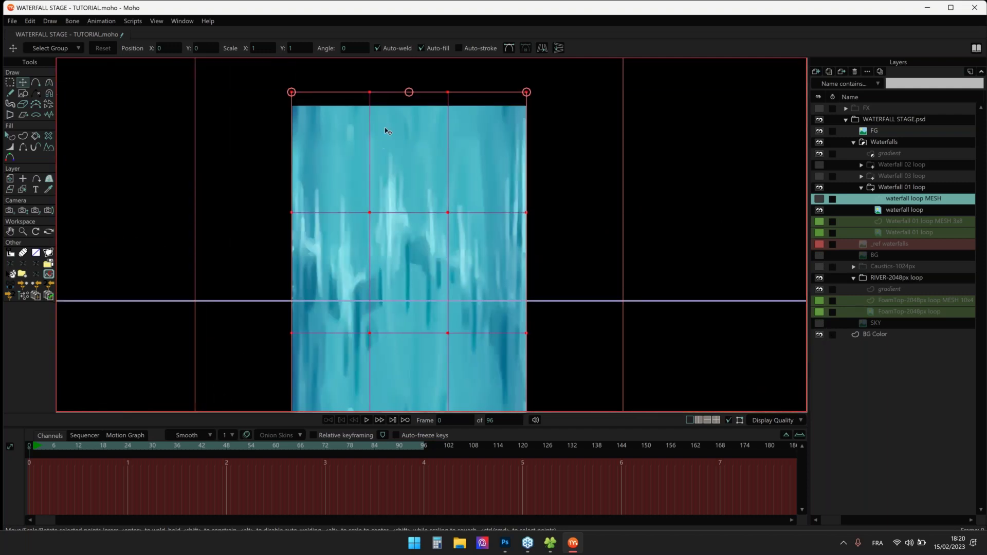
scroll(400, 107, "up", 2)
left_click_drag(419, 75, 412, 128)
scroll(412, 128, "up", 5)
left_click_drag(347, 144, 338, 186)
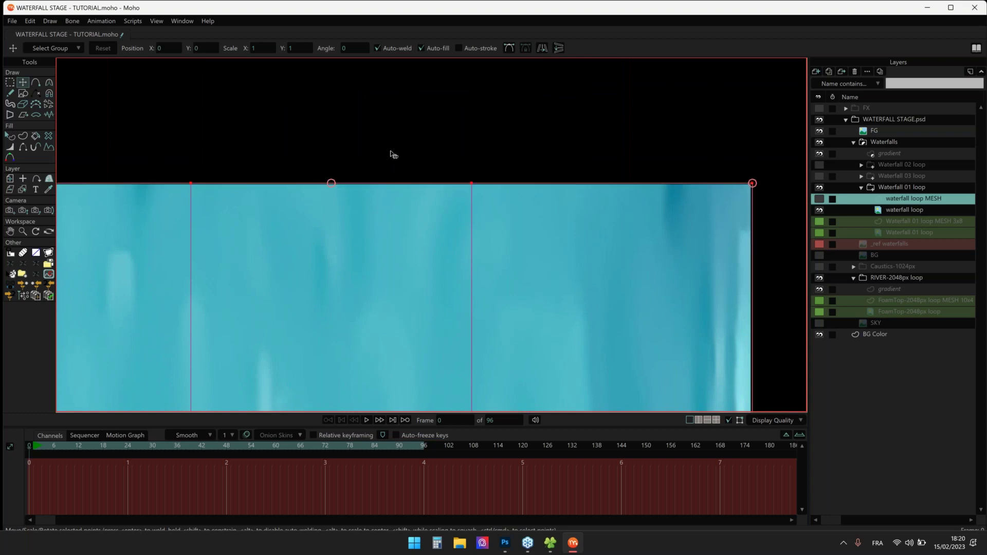
scroll(391, 153, "down", 5)
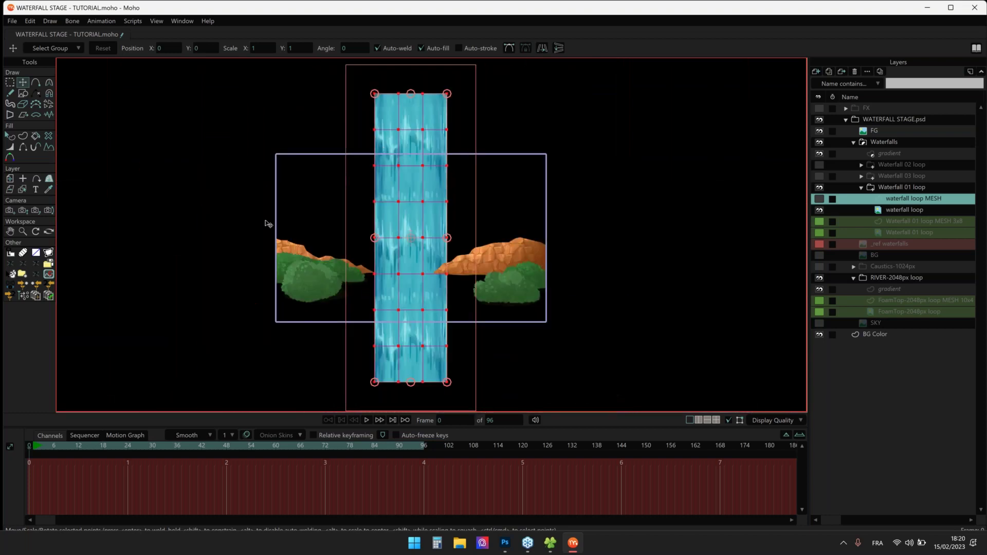
Open the waterfall loop layer's image settings and show the available smart warp layers
double_click(915, 210)
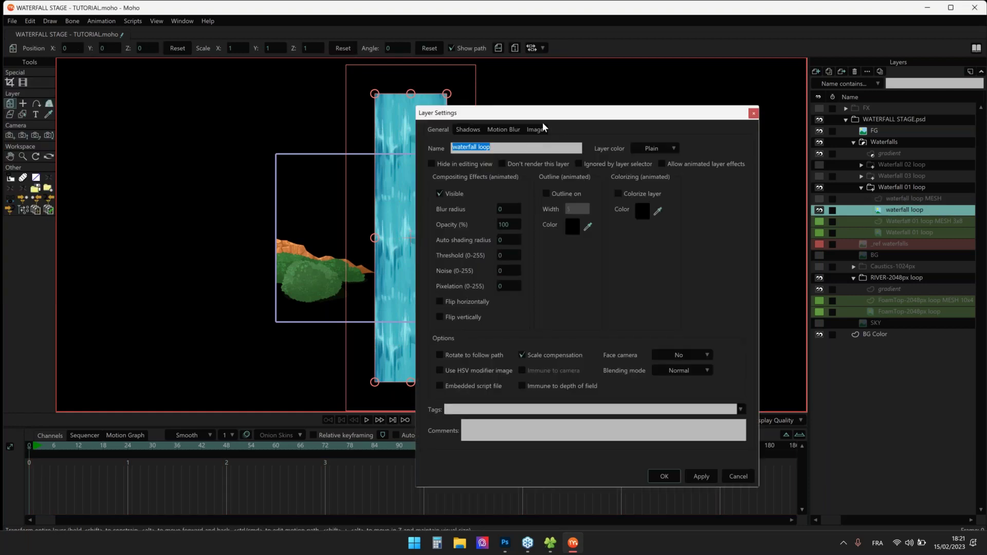
left_click(536, 129)
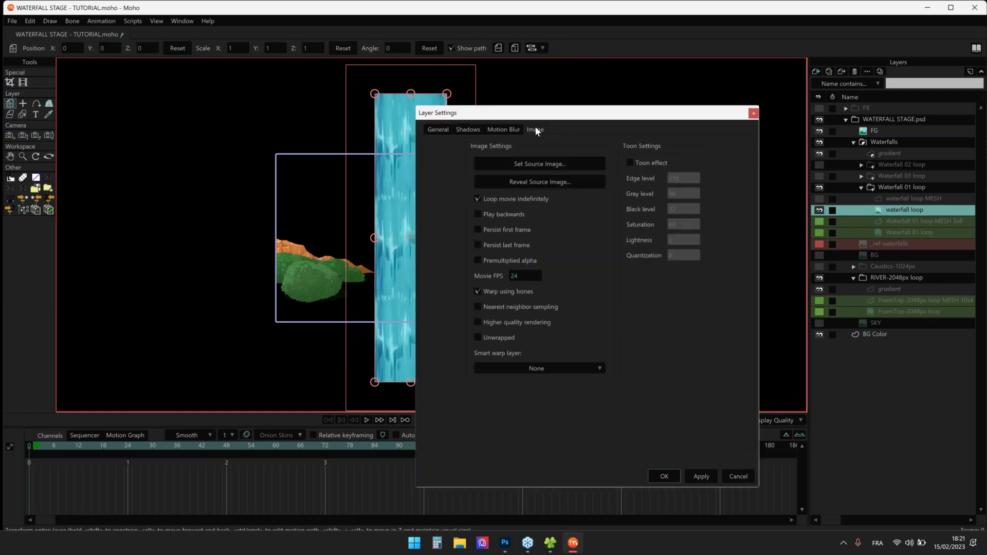
left_click(526, 366)
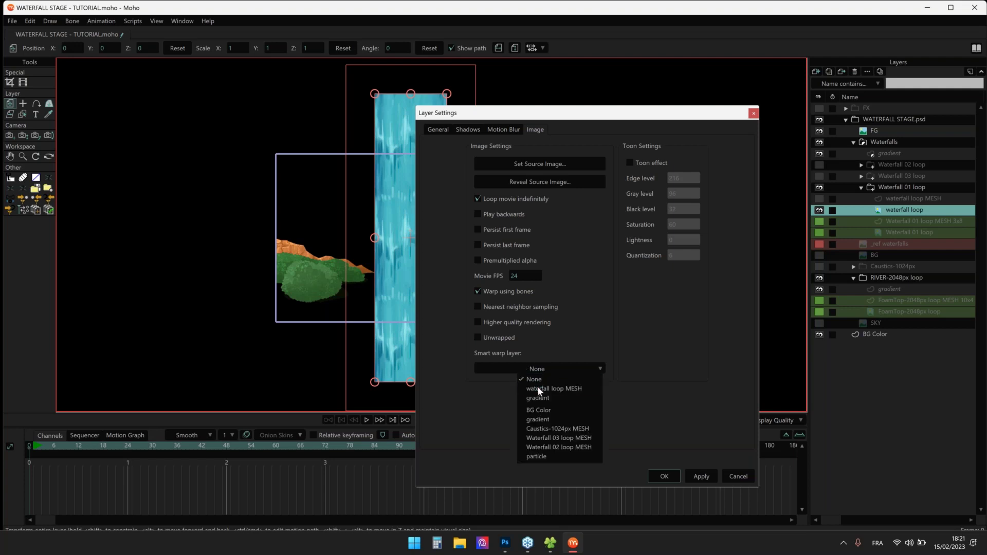
Set the waterfall loop layer's smart warp layer to waterfall loop MESH and play the animation
left_click(539, 389)
left_click(669, 476)
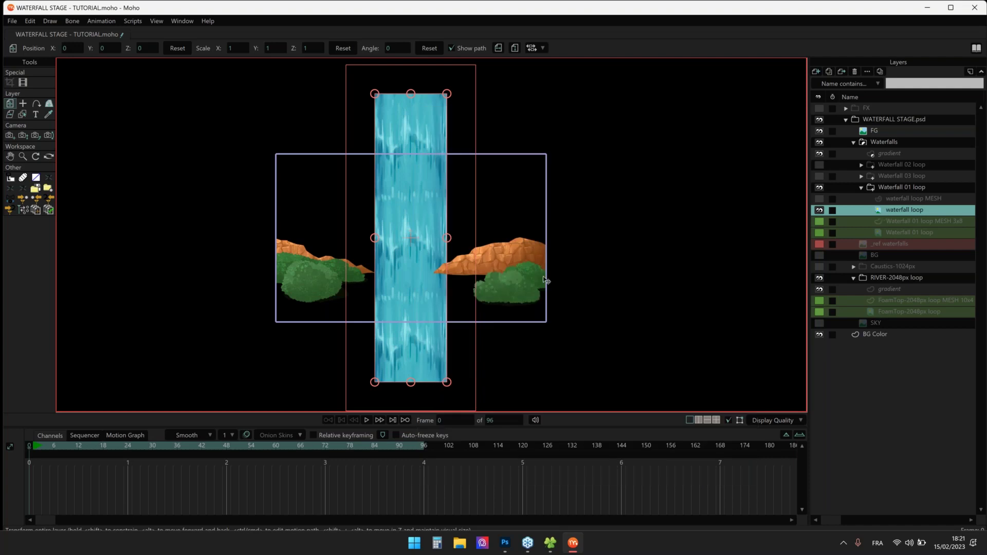
key("space")
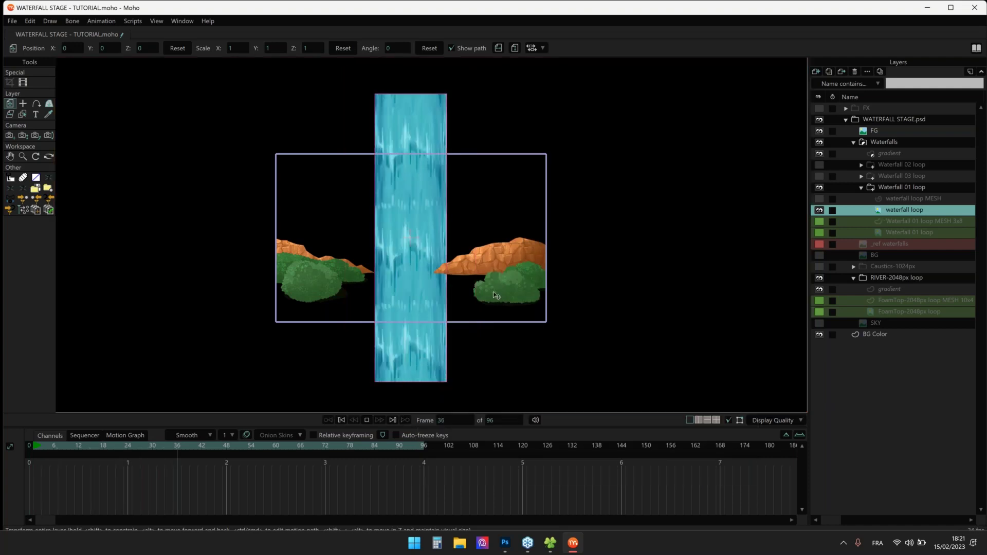
Distort the waterfall loop MESH at frame 1 with the Magnet tool, narrowing its middle and widening its lower part
left_click(910, 199)
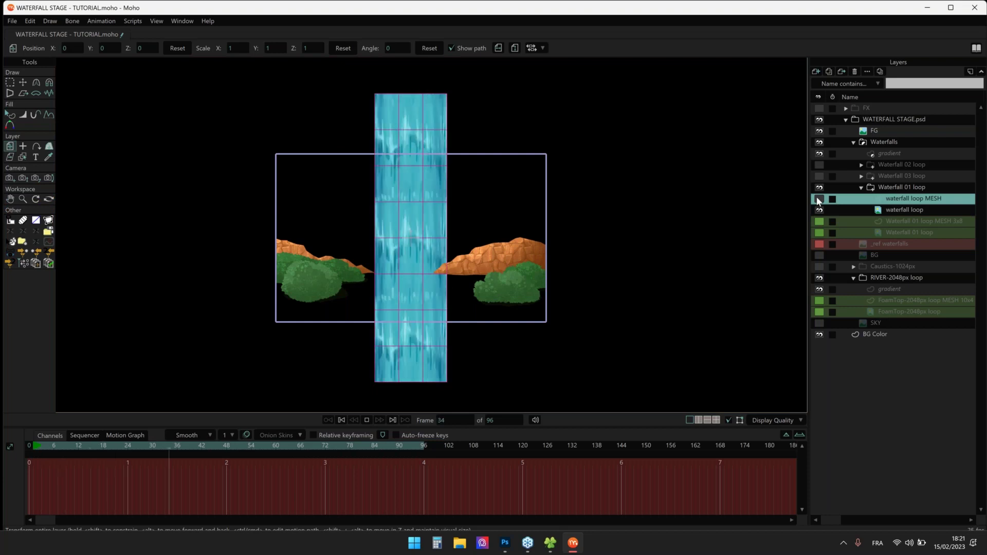
key("space")
left_click(33, 446)
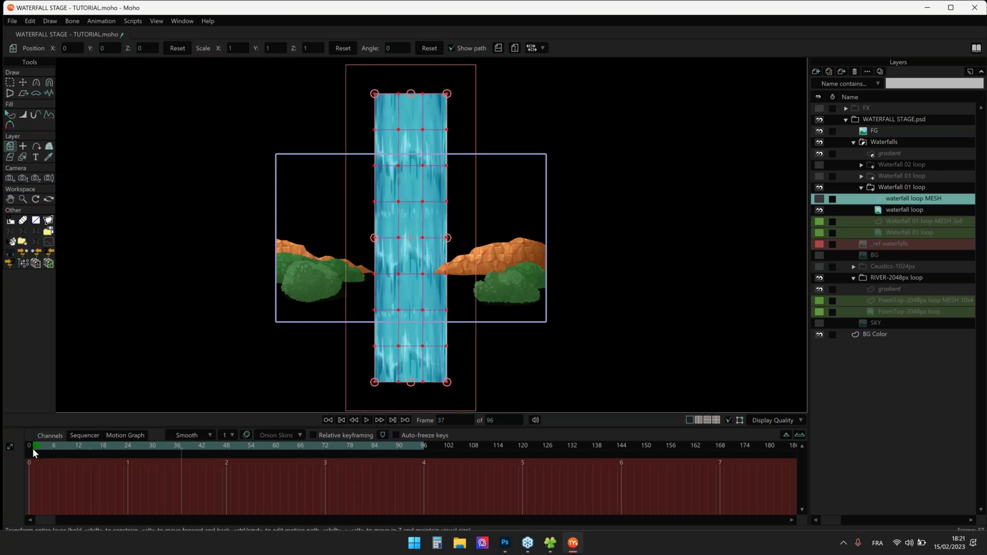
left_click_drag(383, 228, 399, 227)
scroll(398, 227, "up", 2)
scroll(399, 227, "down", 1)
left_click(48, 82)
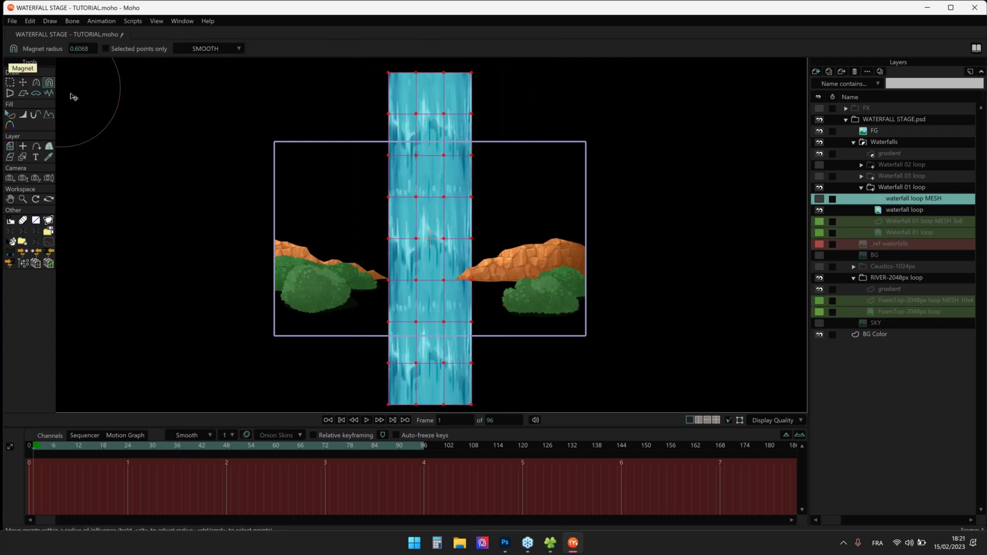
left_click_drag(272, 208, 393, 221)
left_click_drag(527, 209, 489, 213)
left_click_drag(464, 338, 533, 185)
left_click_drag(349, 174, 289, 171)
left_click_drag(297, 136, 300, 280)
Play the animation of the distorted waterfall with the FG layer hidden
key("space")
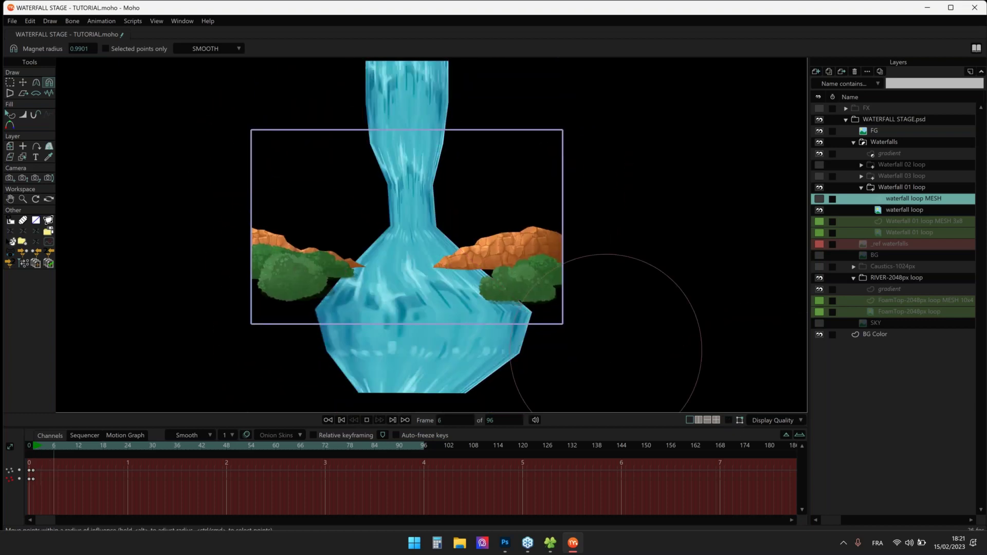
left_click(819, 131)
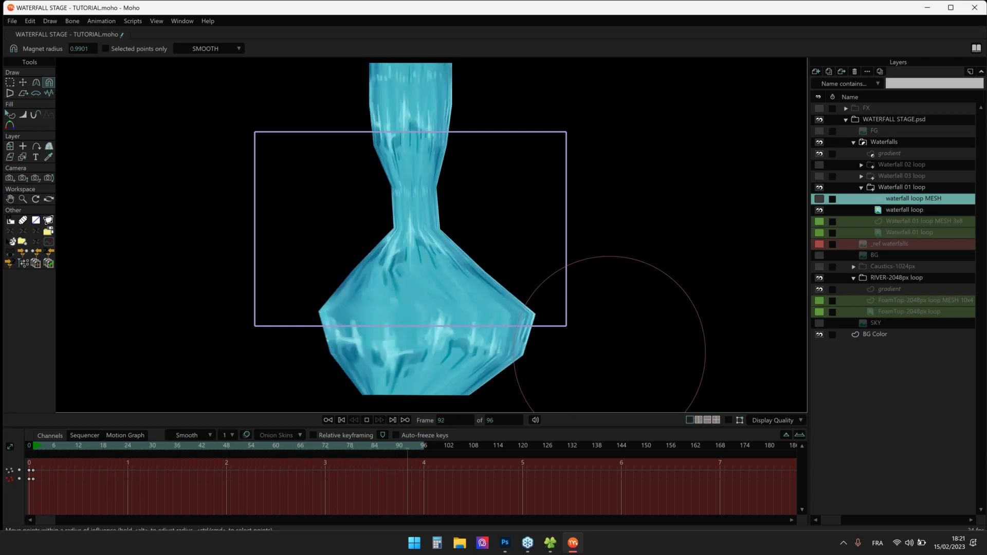
left_click(218, 445)
left_click_drag(151, 445, 141, 446)
key("space")
scroll(240, 376, "down", 1)
key("space")
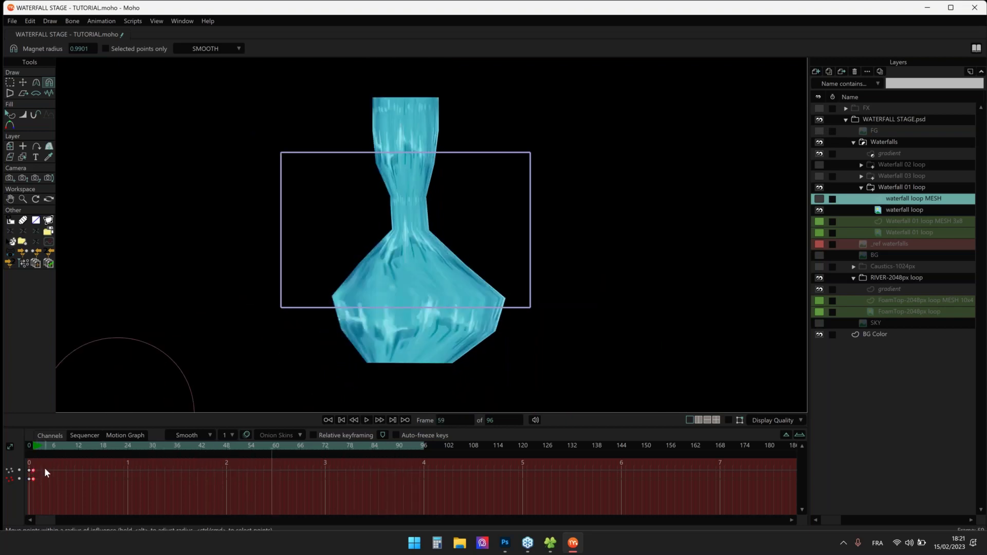
Delete the waterfall loop MESH keyframes at frame 1 and return to frame 0
key("Delete")
left_click(33, 445)
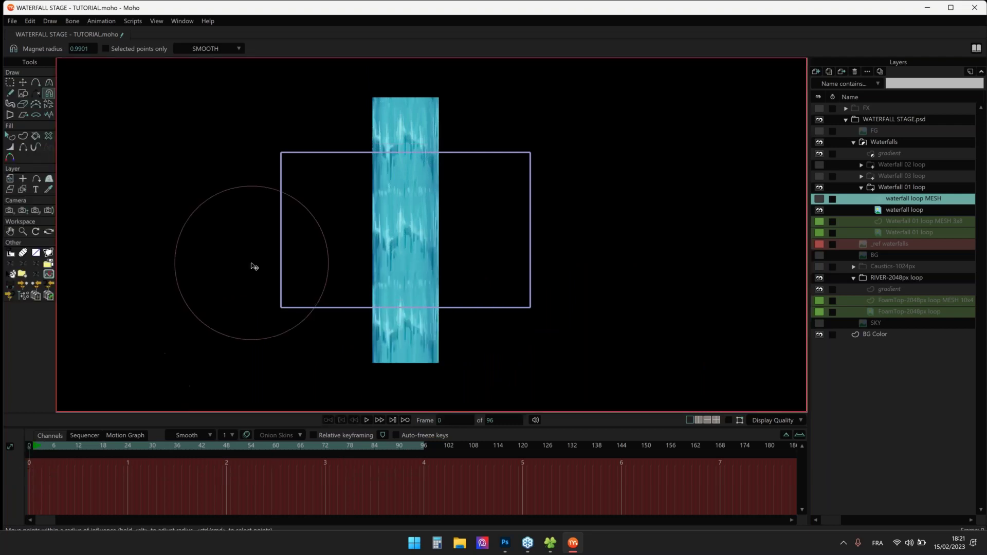
scroll(406, 243, "up", 2)
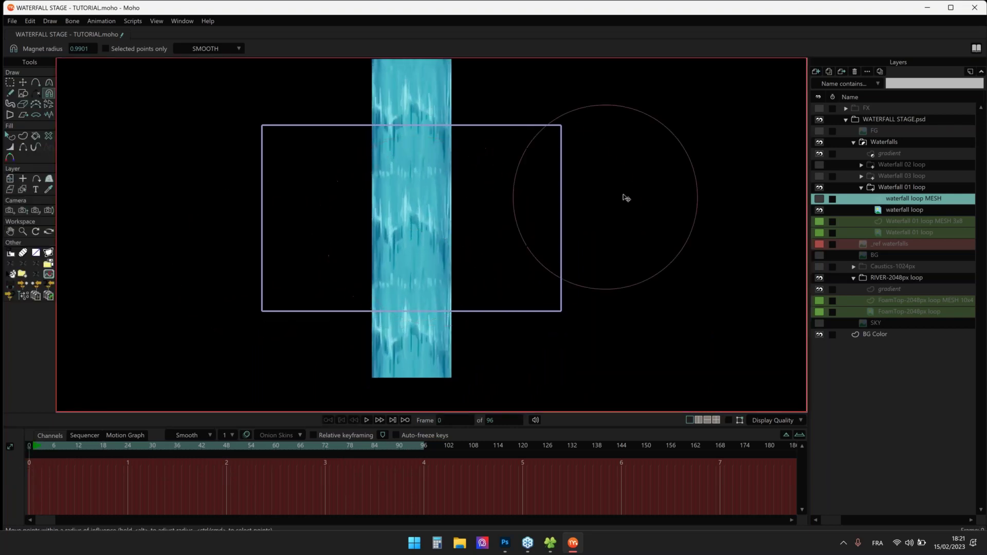
Make the BG, SKY, FG and _ref waterfalls layers visible
left_click(819, 199)
left_click(820, 199)
key("t")
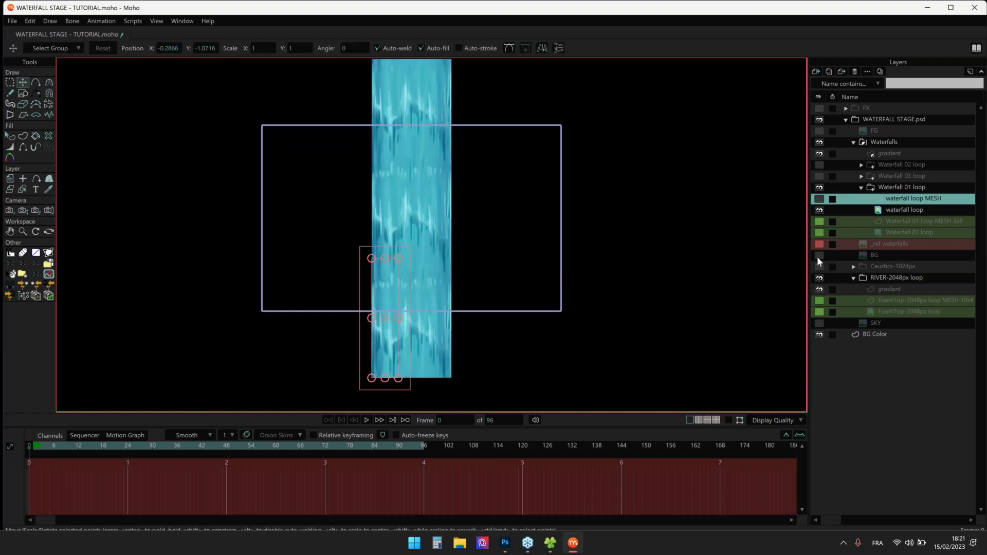
left_click(819, 256)
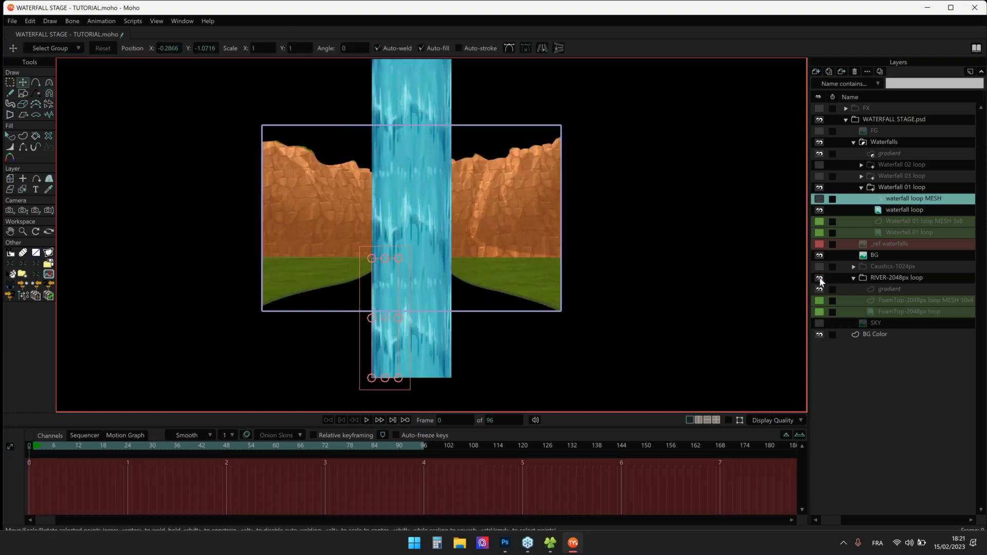
left_click(819, 323)
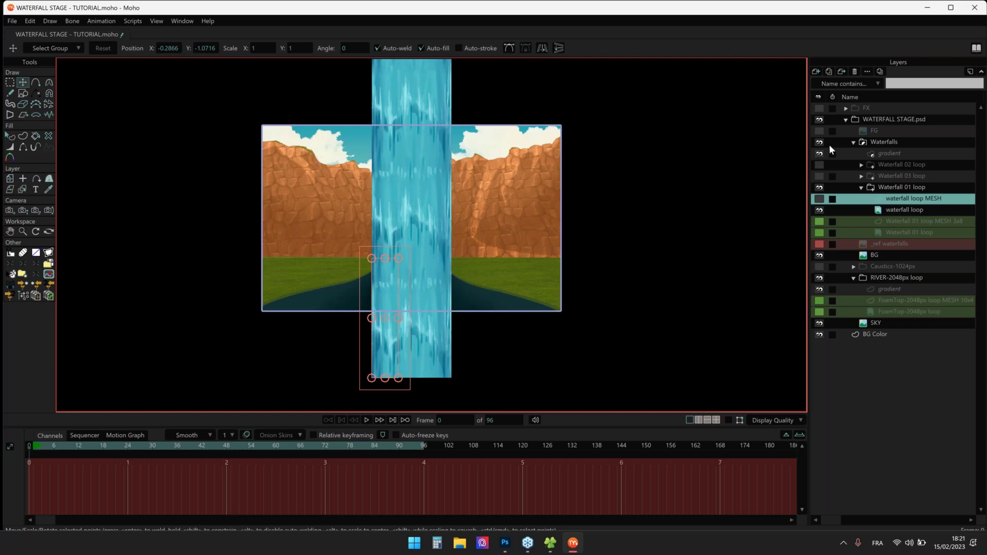
left_click(819, 131)
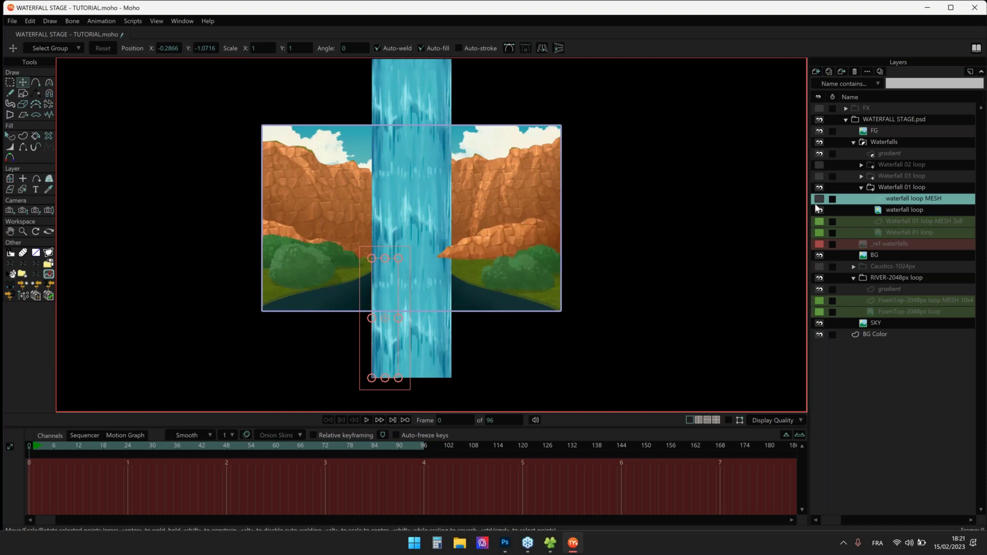
left_click(819, 243)
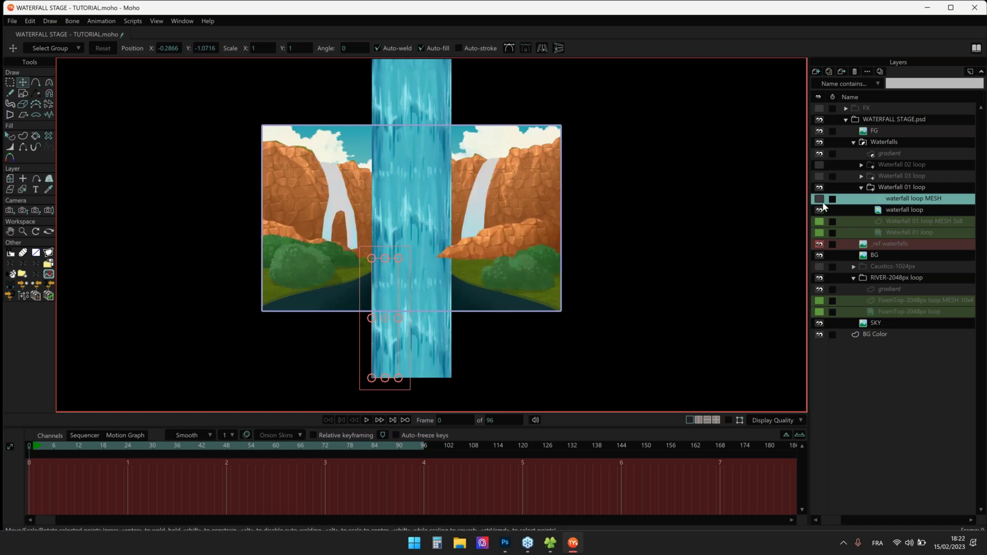
Hide the Waterfall 01 loop group and examine the reference waterfall shapes in the scene
left_click(820, 187)
key("ctrl+r")
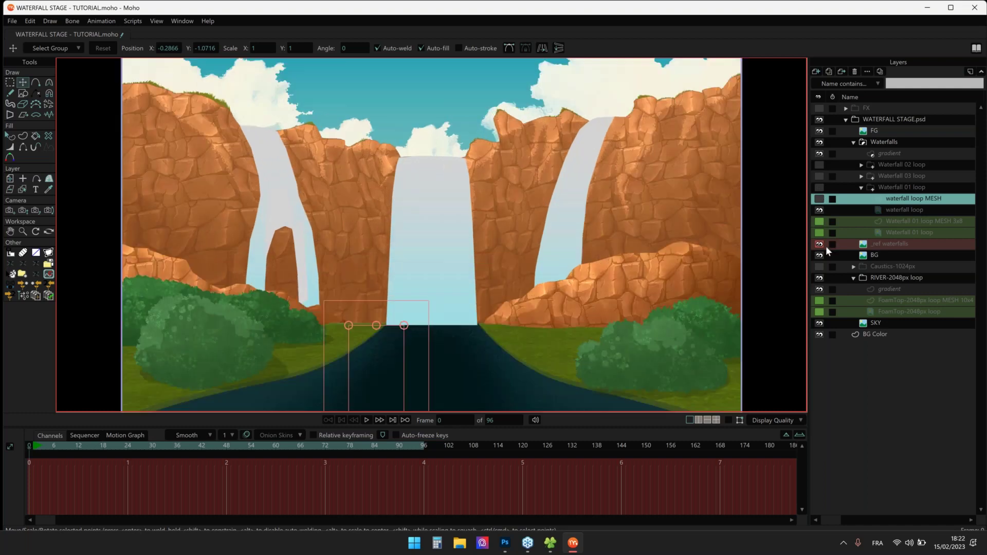
left_click(819, 247)
left_click(819, 247)
scroll(419, 147, "up", 5)
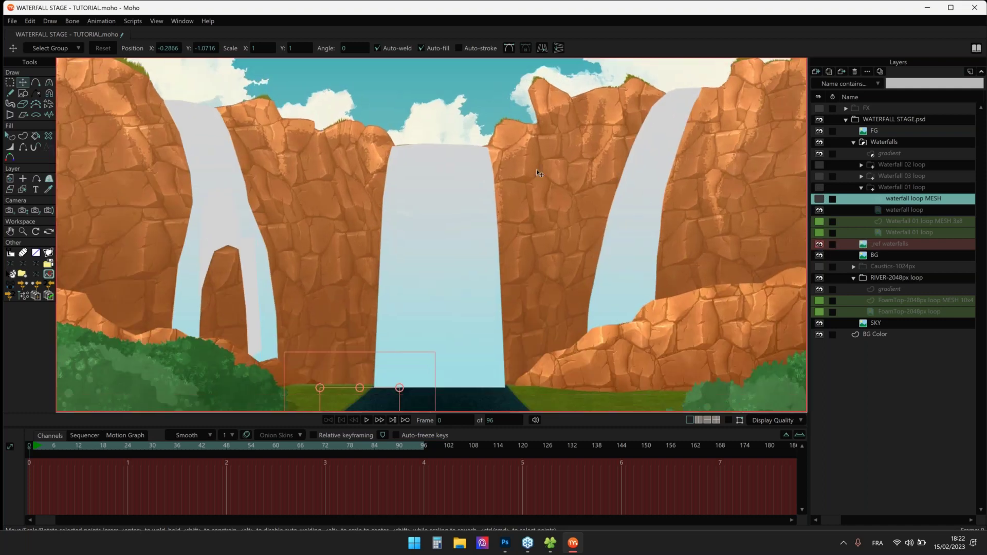
scroll(536, 168, "down", 1)
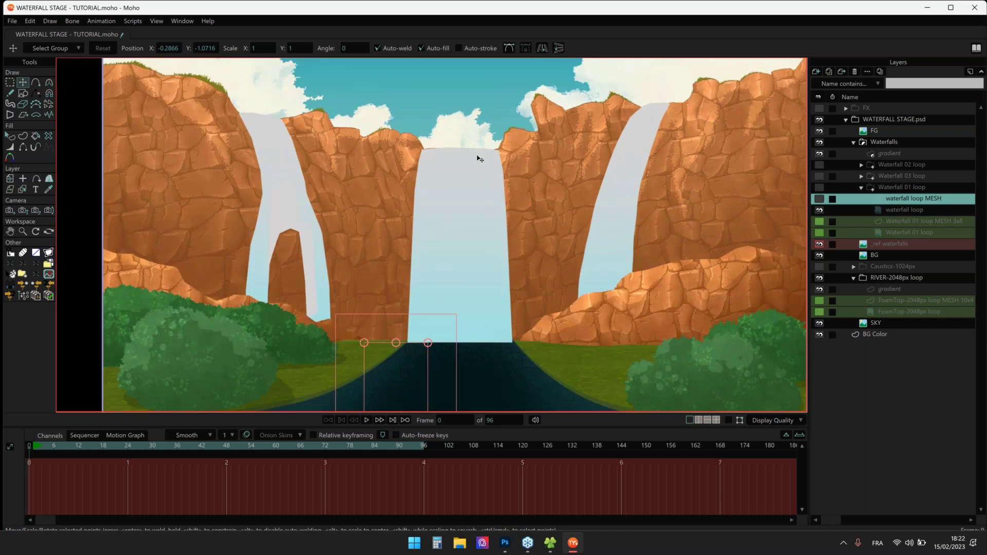
scroll(474, 160, "down", 2)
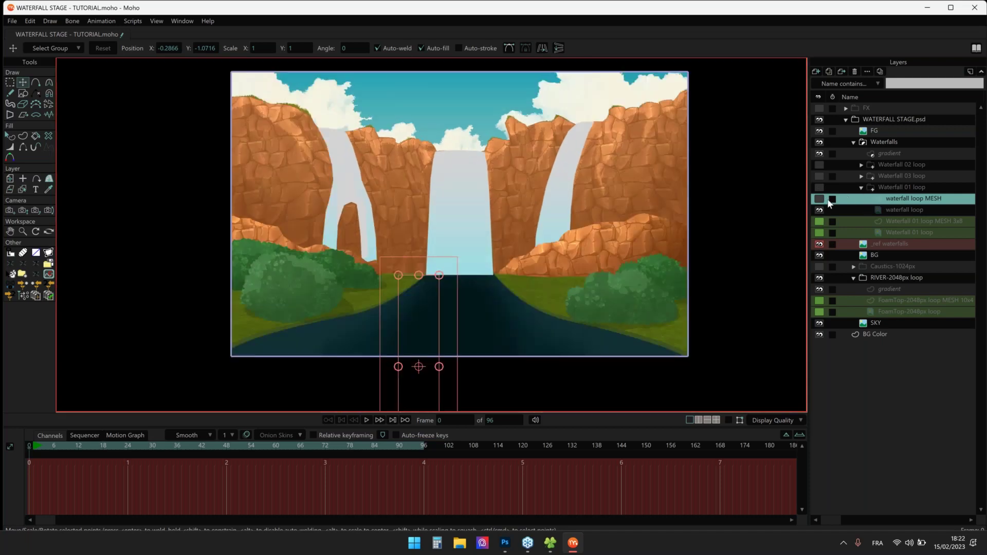
scroll(510, 181, "up", 4)
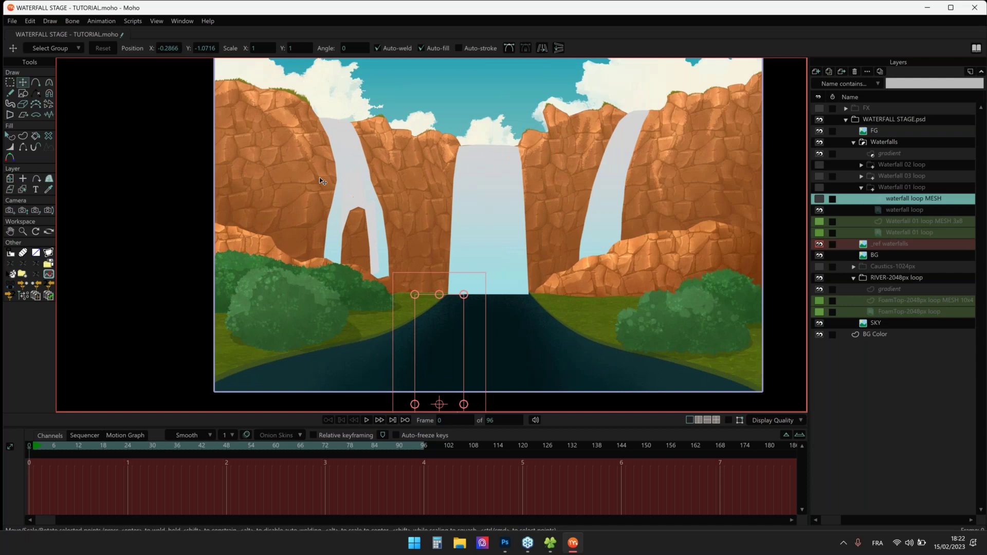
scroll(490, 187, "down", 2)
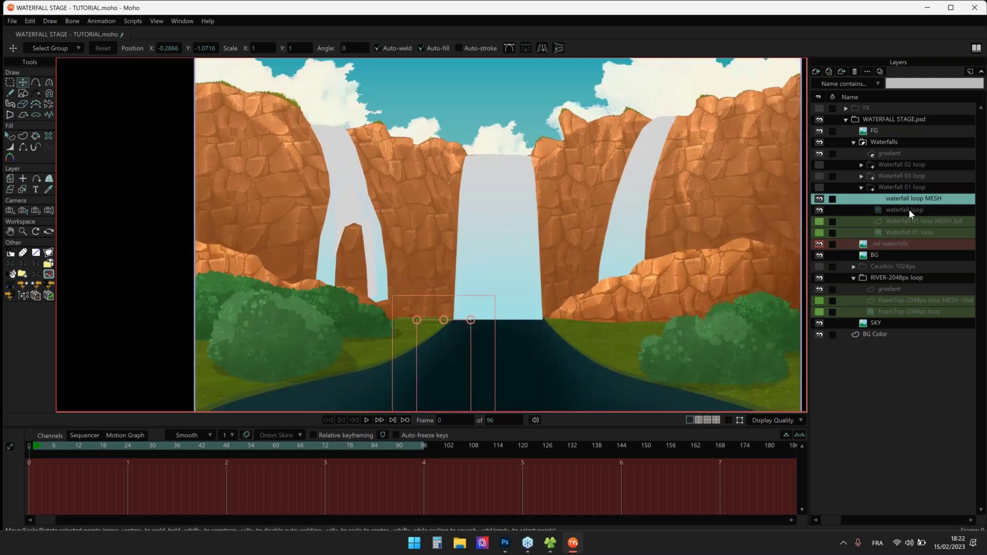
Show the Waterfall 01 loop group again while keeping its waterfall loop MESH layer hidden
left_click(819, 189)
left_click(819, 188)
scroll(440, 194, "down", 3)
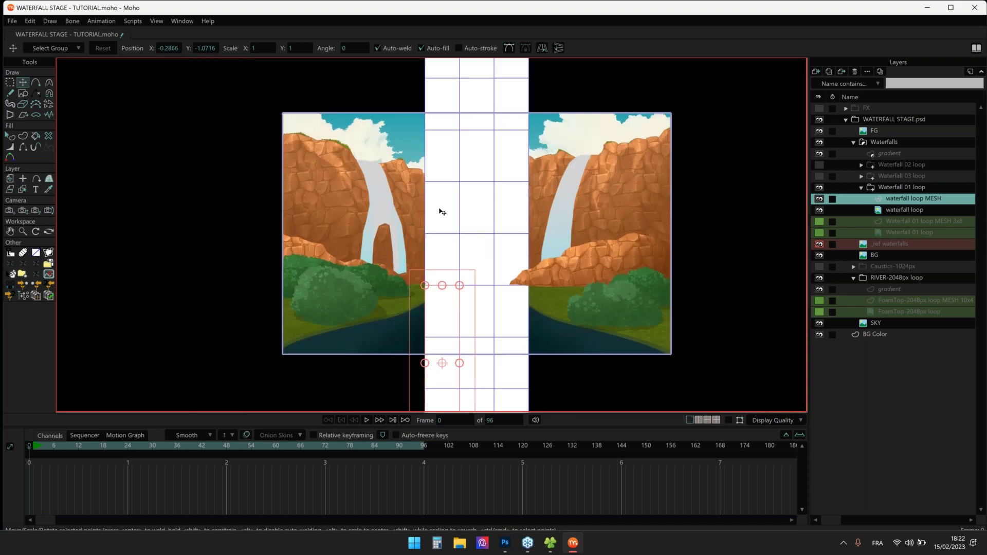
left_click(819, 199)
scroll(515, 170, "down", 3)
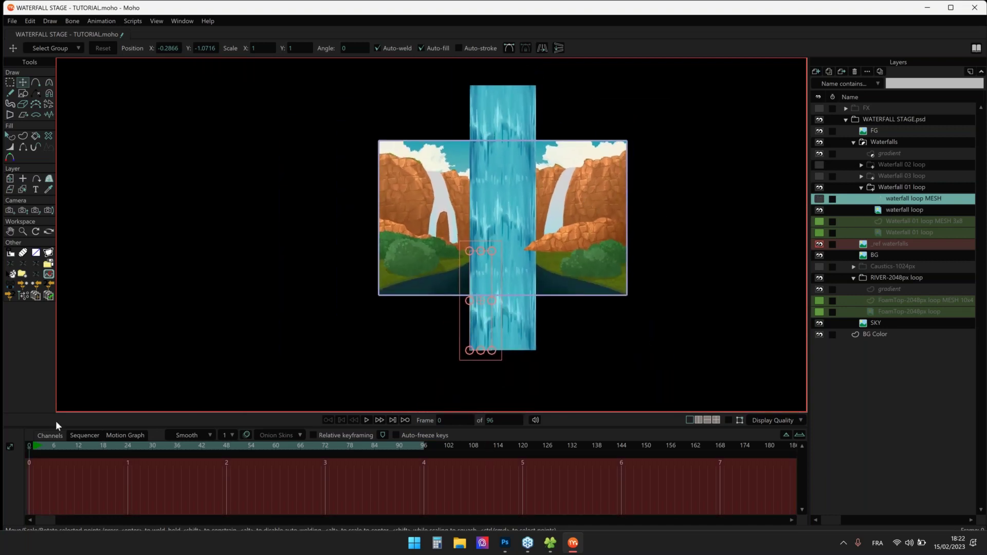
At frame 1, scale down all points of the waterfall loop MESH and move them over the central reference waterfall
left_click(32, 443)
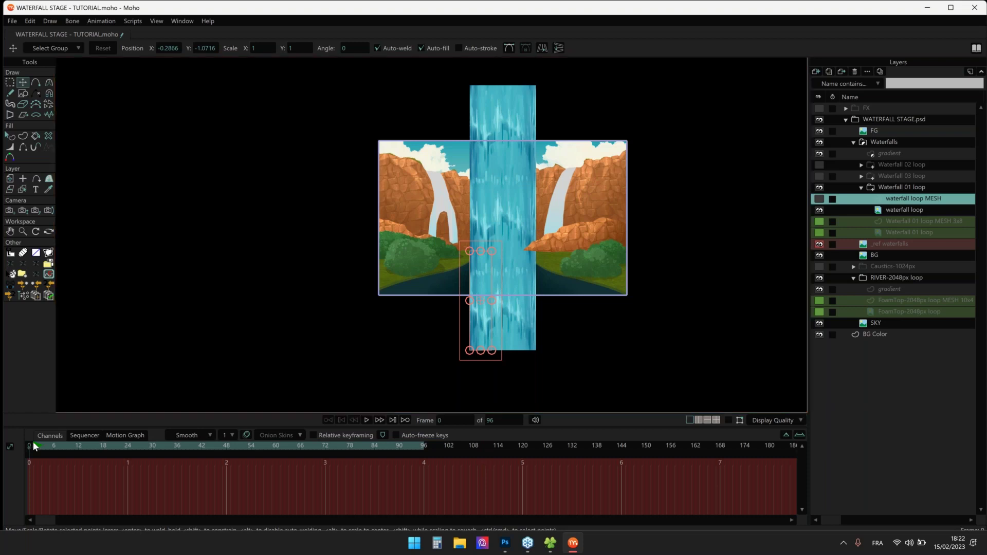
left_click(28, 446)
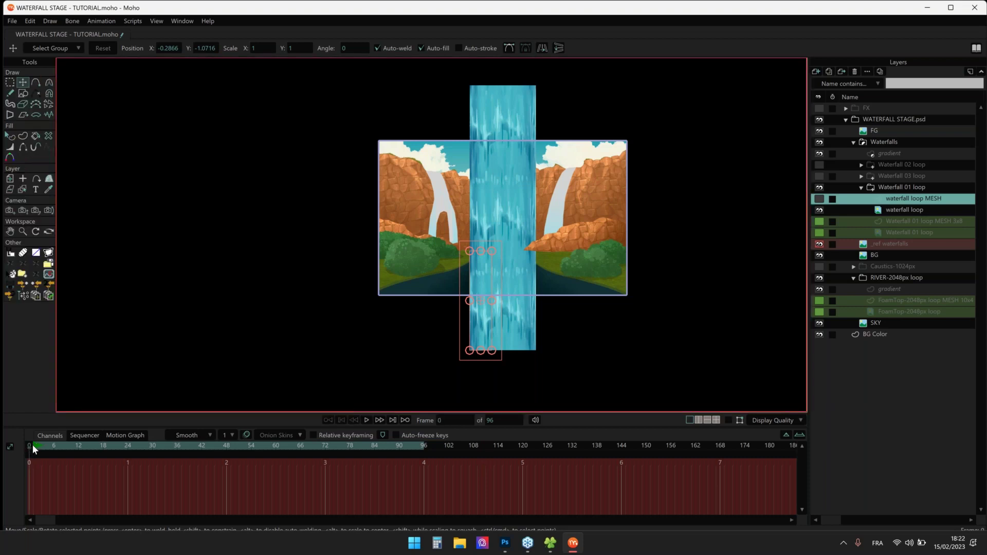
left_click(32, 445)
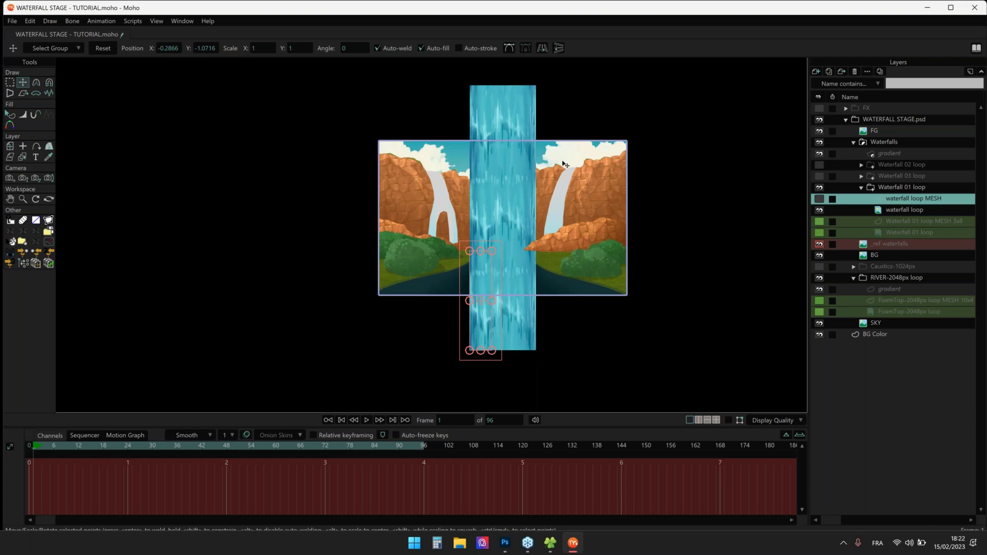
left_click(821, 200)
left_click(821, 200)
key("ctrl+a")
left_click_drag(537, 84, 509, 195)
left_click_drag(487, 236, 498, 227)
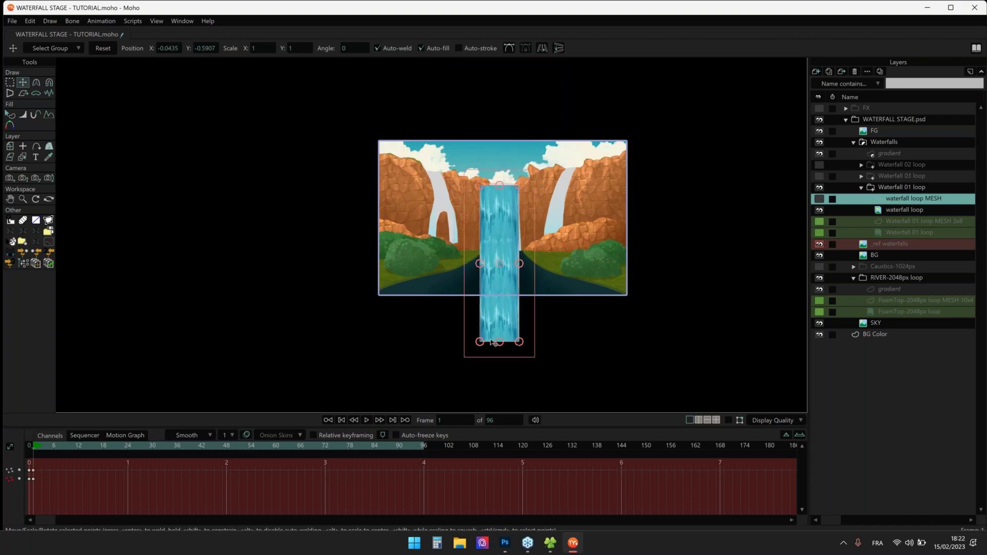
Adjust the mesh's height, width and position so the waterfall spans the central reference from its top edge to the river
left_click_drag(481, 344, 503, 291)
key("ctrl+a")
scroll(530, 189, "up", 4)
scroll(481, 244, "up", 3)
left_click_drag(482, 199, 473, 192)
left_click_drag(455, 257, 441, 234)
left_click_drag(534, 235, 522, 233)
left_click_drag(492, 350, 492, 340)
Play the animation and inspect the flow of the resized central waterfall up close
key("space")
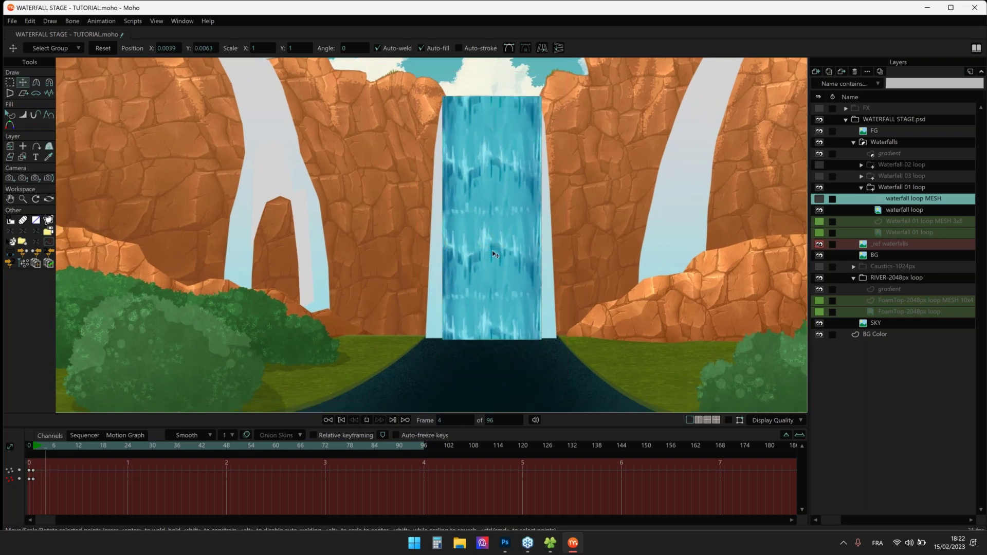
left_click_drag(492, 251, 480, 268)
scroll(479, 272, "down", 2)
scroll(473, 268, "up", 4)
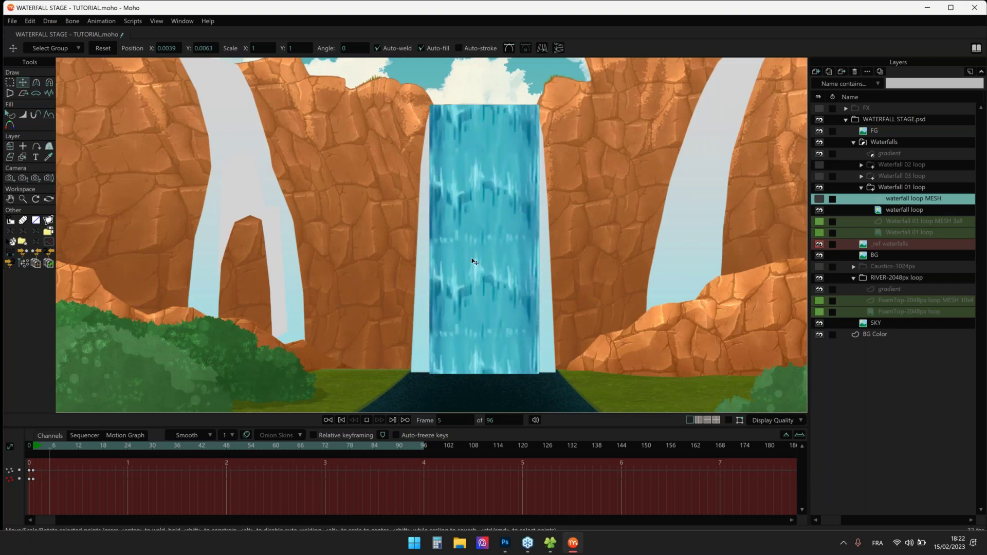
scroll(473, 247, "down", 2)
scroll(476, 244, "up", 3)
key("space")
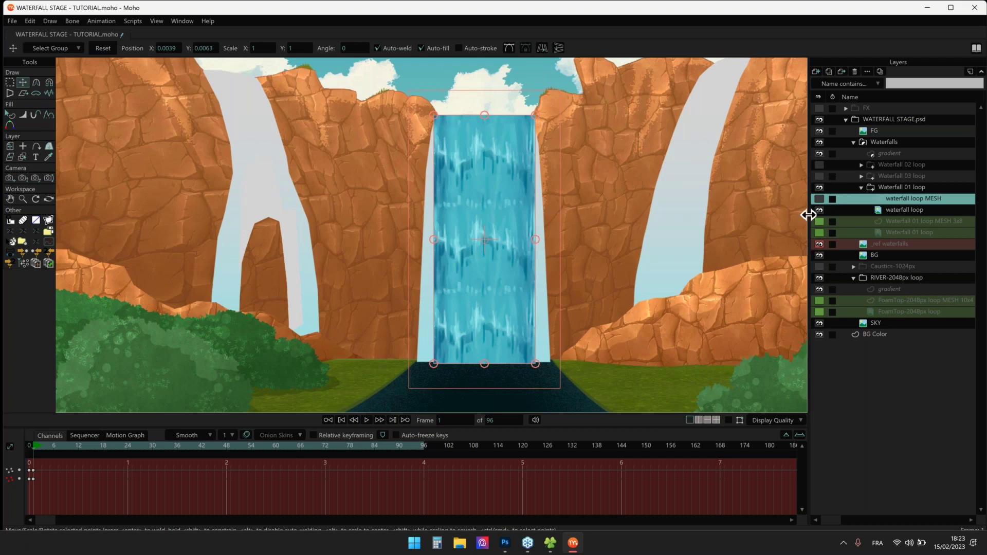
Turn on the mesh overlay in the viewport while leaving the waterfall loop MESH layer hidden
left_click(819, 199)
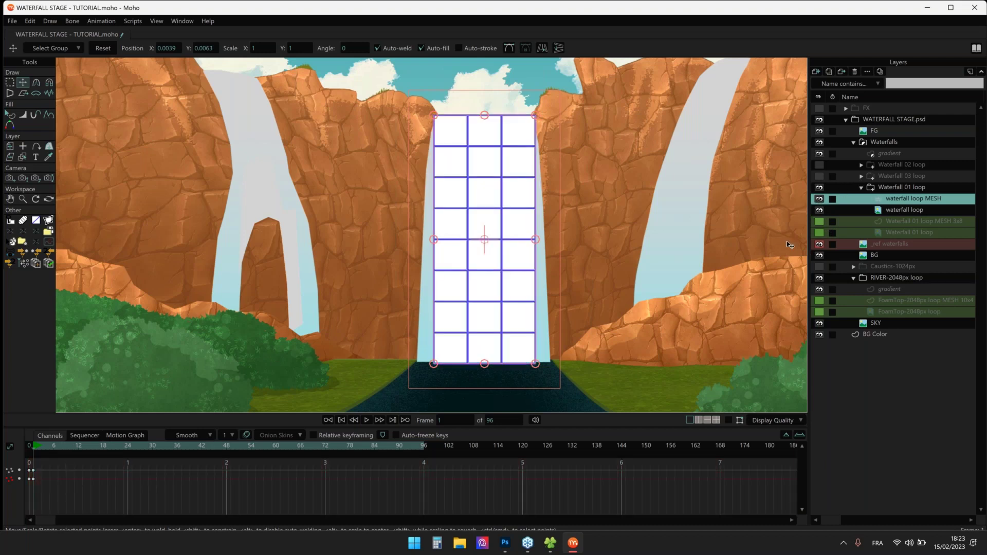
left_click(821, 200)
left_click(730, 420)
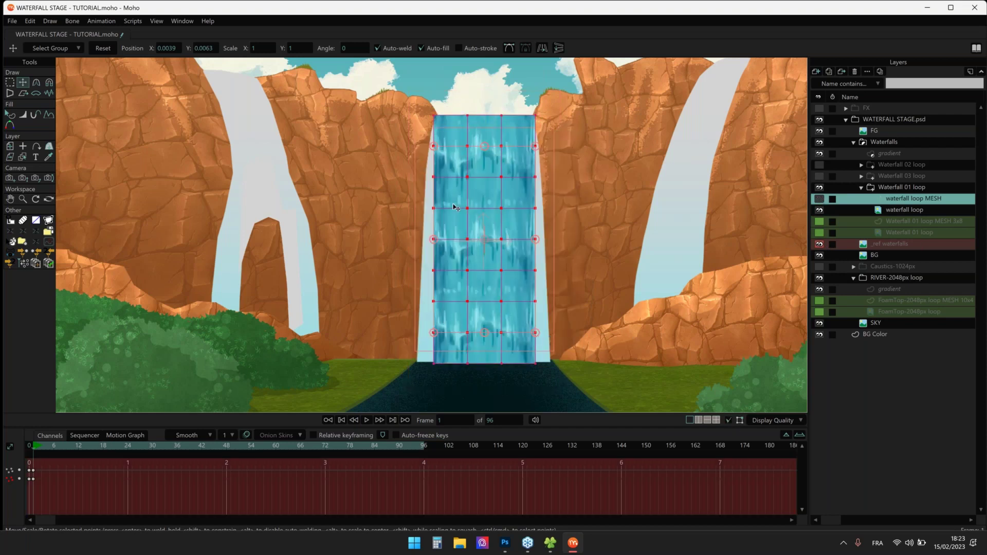
scroll(455, 208, "up", 2)
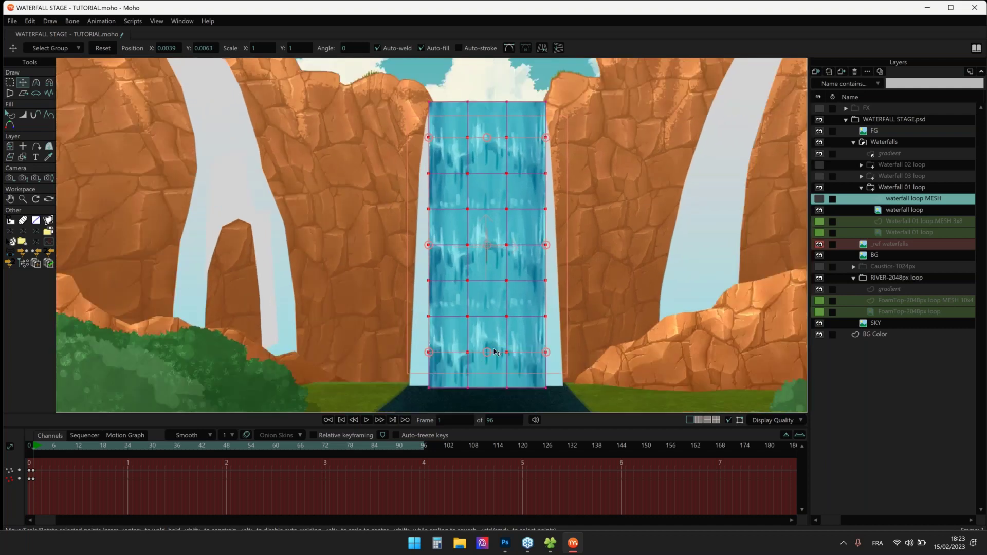
Move successive groups of interior mesh rows up toward the waterfall's top edge, leaving wider spacing toward the base
left_click_drag(495, 353, 492, 273)
left_click_drag(412, 256, 600, 94)
left_click_drag(488, 251, 487, 207)
scroll(474, 188, "up", 1)
scroll(475, 188, "up", 1)
left_click_drag(332, 133, 599, 249)
left_click_drag(484, 219, 484, 202)
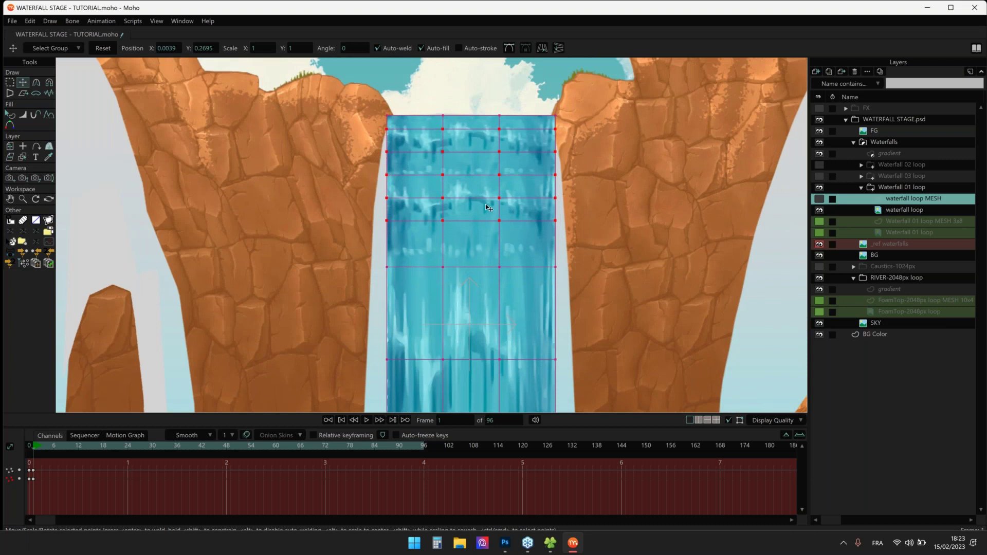
Pack the uppermost interior mesh rows closely beneath the waterfall's top edge
left_click_drag(380, 199, 628, 99)
left_click_drag(471, 194, 472, 164)
left_click_drag(375, 157, 374, 143)
left_click_drag(472, 154, 471, 149)
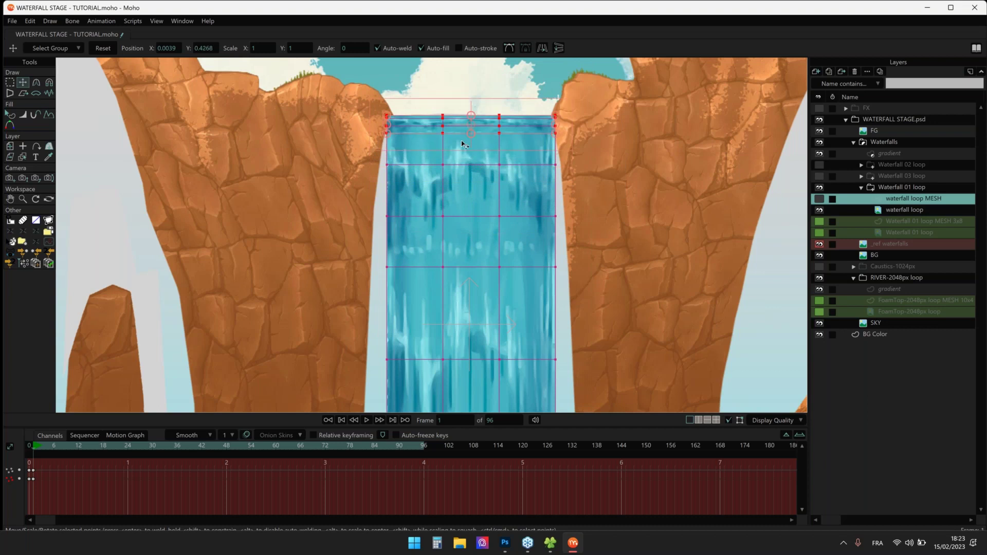
Fine-tune the vertical spacing of the interior mesh rows below the packed top rows, then deselect all points
scroll(459, 146, "down", 2)
scroll(459, 145, "down", 2)
left_click_drag(392, 268, 540, 141)
scroll(462, 162, "up", 2)
left_click_drag(462, 160, 462, 153)
left_click_drag(391, 165, 568, 321)
left_click_drag(459, 266, 459, 274)
key("Return")
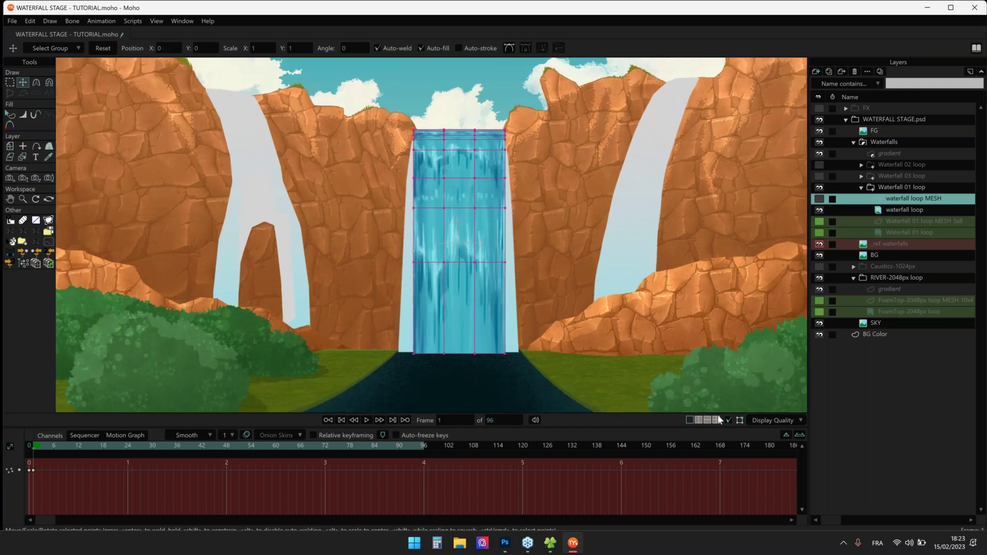
Play the animation without the mesh overlay to check the flow, then return to frame 1
key("space")
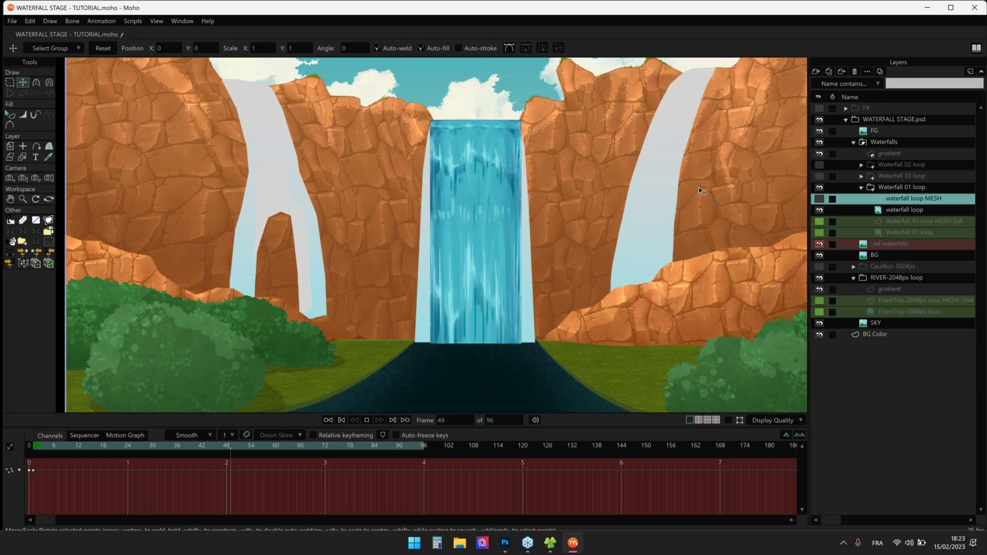
left_click(33, 445)
left_click(33, 446)
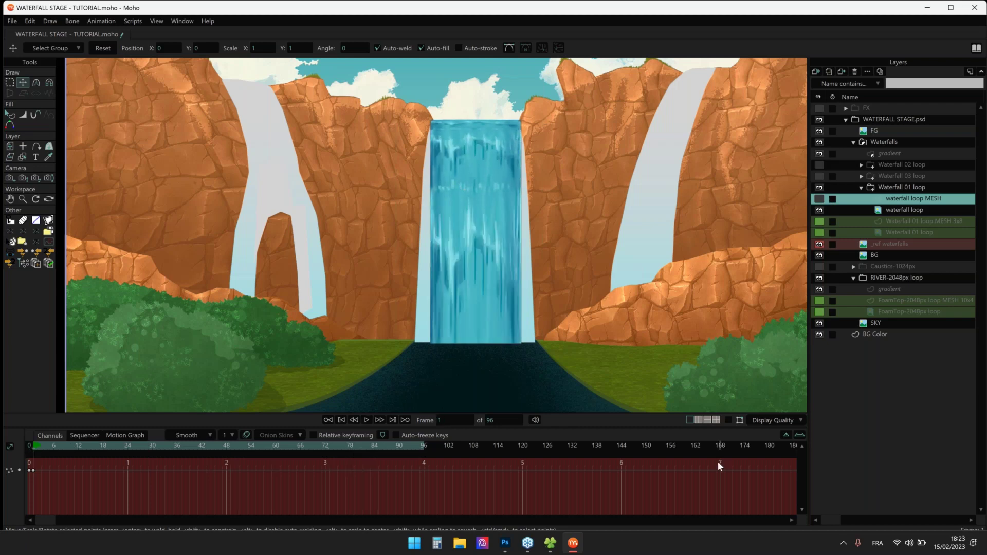
Turn the mesh overlay back on and shape the uppermost mesh rows to follow the curved lip of the reference waterfall
left_click(729, 421)
scroll(471, 128, "up", 4)
left_click_drag(489, 141, 483, 213)
scroll(545, 190, "up", 9)
scroll(546, 189, "up", 1)
left_click_drag(546, 189, 658, 189)
left_click_drag(638, 193, 297, 190)
scroll(224, 191, "up", 3)
left_click_drag(291, 183, 157, 182)
scroll(252, 168, "down", 2)
left_click_drag(611, 186, 173, 189)
left_click_drag(613, 205, 129, 218)
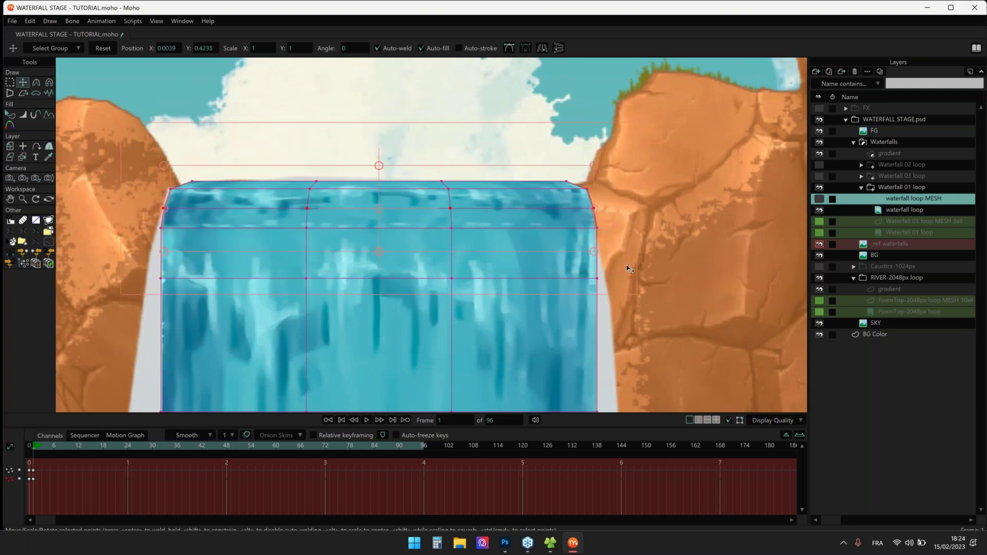
Widen the upper and middle mesh rows until their ends meet the reference waterfall's edges
scroll(627, 264, "down", 4)
left_click_drag(633, 237, 638, 182)
left_click_drag(644, 187, 293, 372)
scroll(367, 378, "down", 4)
left_click_drag(392, 349, 400, 245)
left_click_drag(425, 198, 419, 197)
left_click_drag(402, 152, 547, 195)
left_click(544, 195, "ctrl")
key("ctrl+z")
left_click_drag(388, 186, 592, 202)
left_click_drag(421, 195, 549, 232)
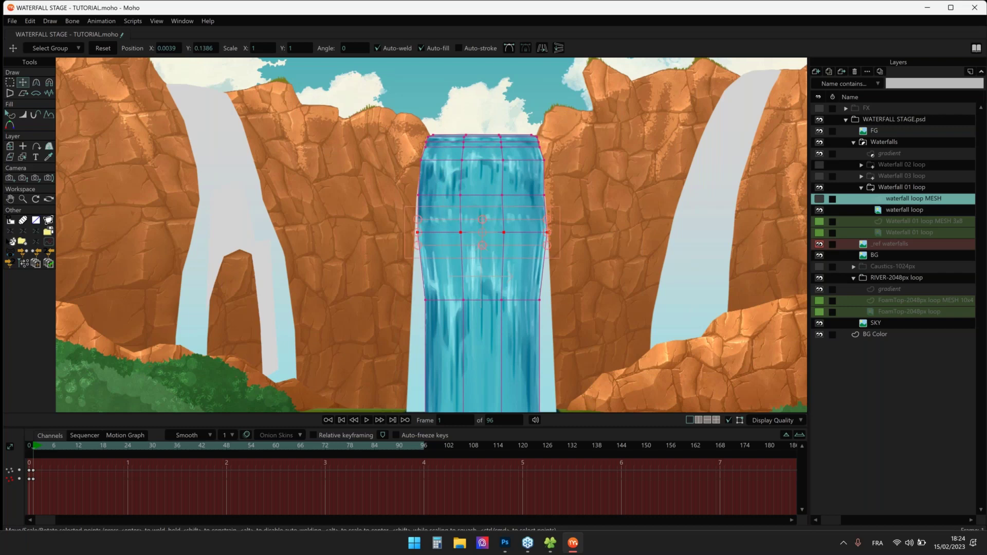
Widen the lower mesh rows and the bottom row to match the reference waterfall's flared base
left_click_drag(501, 382, 496, 314)
left_click_drag(484, 251, 482, 263)
left_click_drag(351, 164, 576, 201)
left_click_drag(522, 179, 534, 179)
left_click_drag(361, 276, 595, 312)
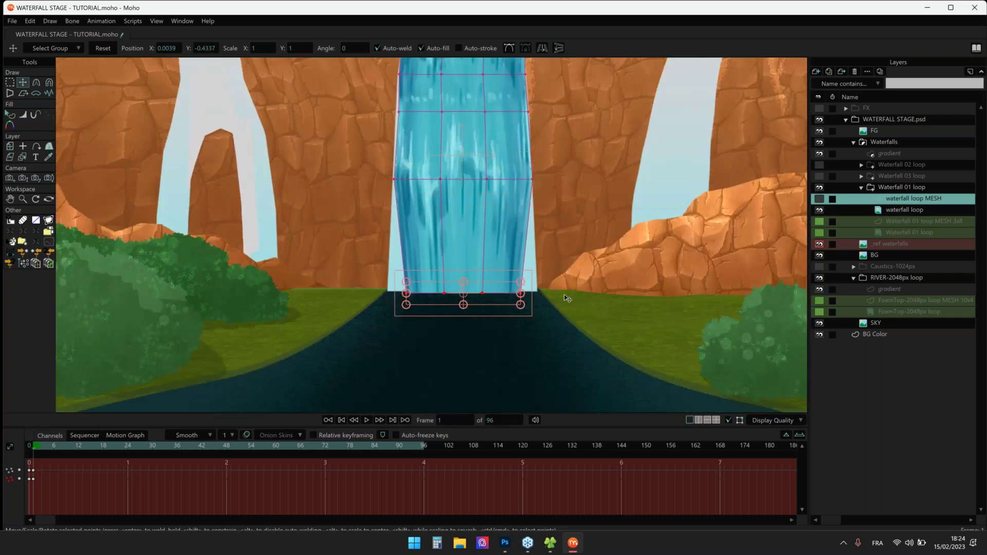
scroll(568, 298, "down", 2)
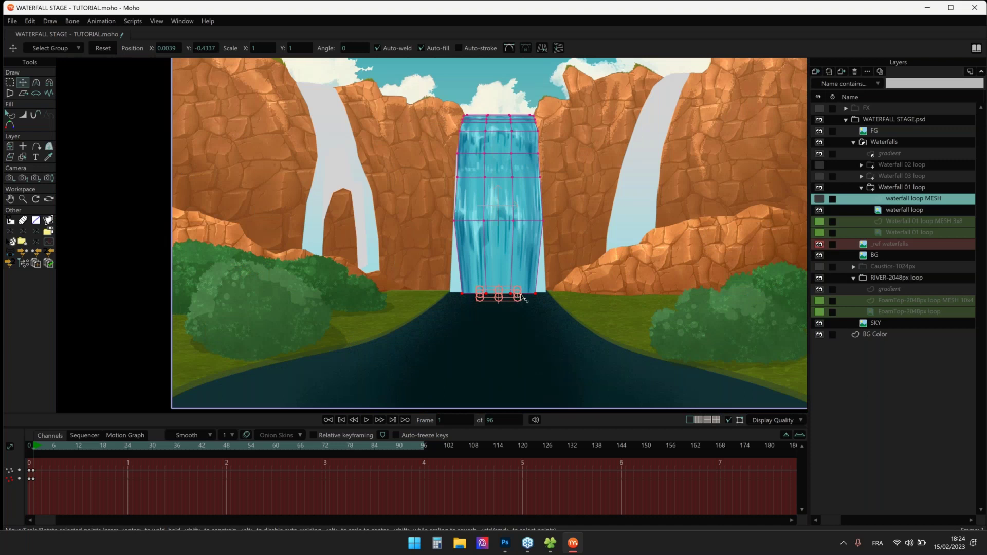
scroll(522, 296, "down", 2)
scroll(465, 283, "up", 4)
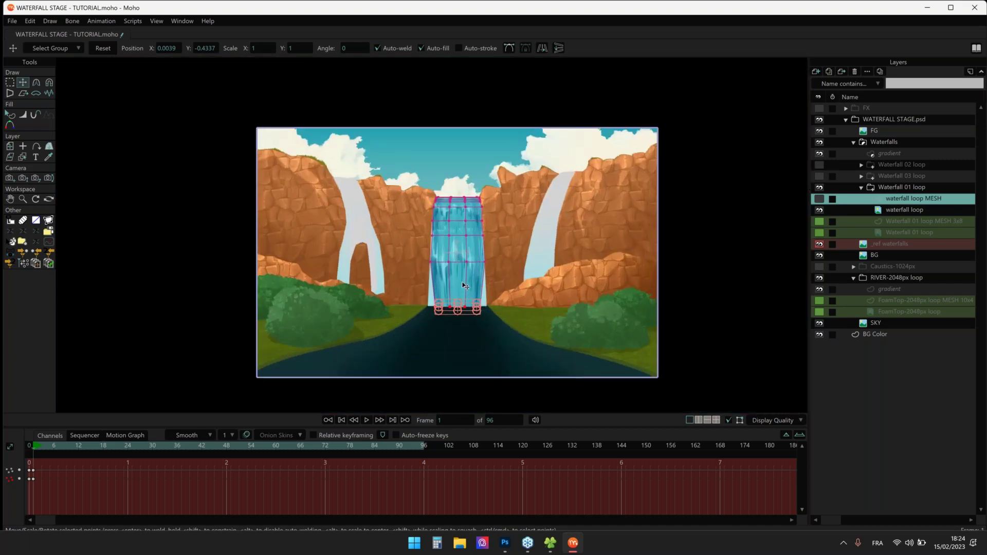
scroll(462, 281, "up", 2)
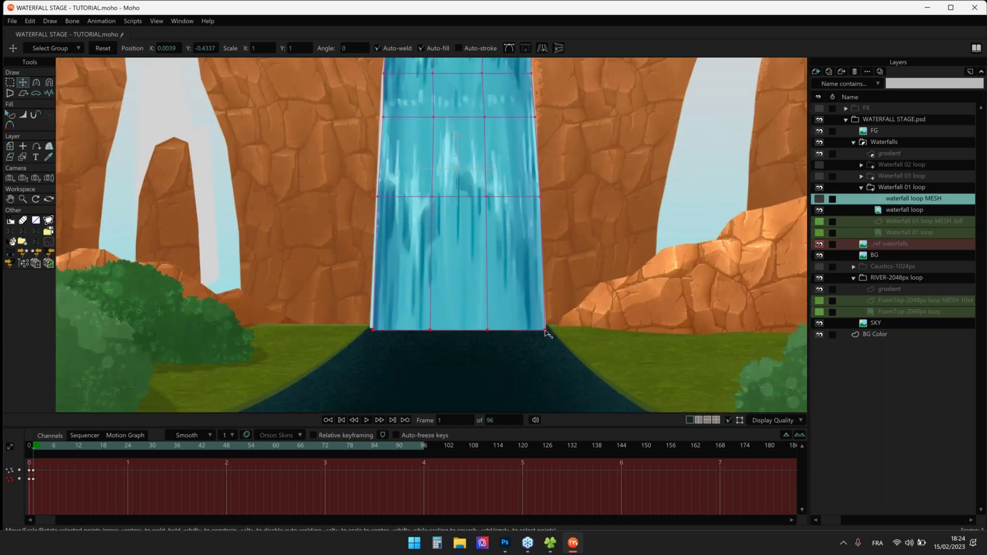
left_click_drag(331, 230, 374, 332)
Nudge individual outer mesh points near the waterfall's top so both sides follow the reference outline
scroll(348, 255, "down", 3)
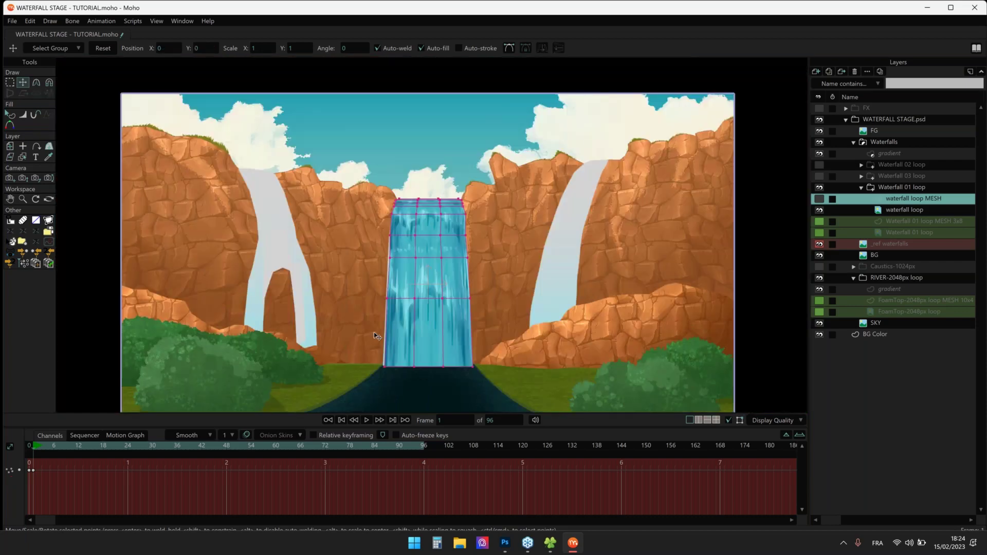
scroll(391, 263, "up", 6)
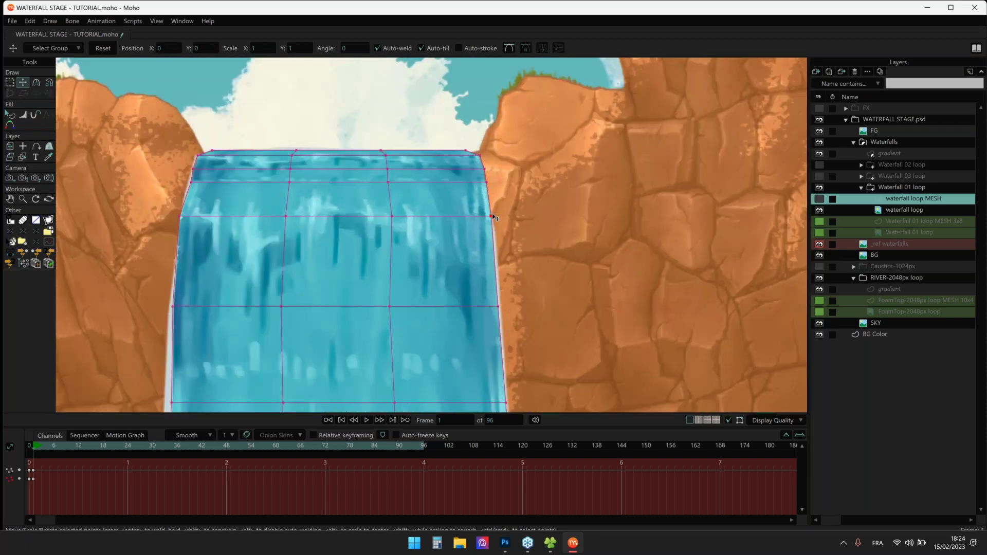
left_click_drag(179, 216, 181, 216)
left_click_drag(185, 162, 195, 184)
scroll(196, 147, "up", 3)
left_click_drag(189, 144, 206, 161)
left_click_drag(708, 153, 687, 166)
left_click_drag(688, 164, 695, 187)
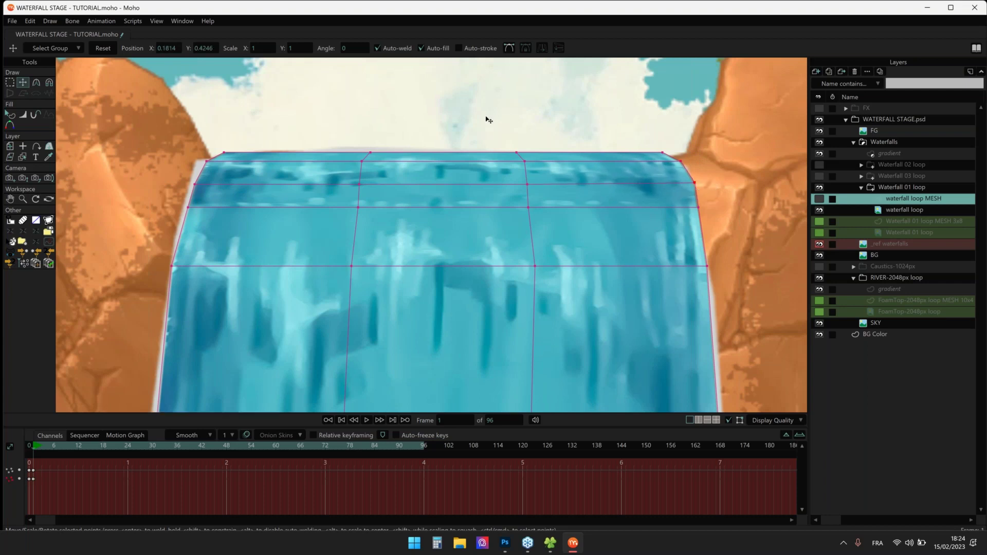
Hide the _ref waterfalls layer and the mesh overlay, and play the animation to check the warped waterfall
scroll(486, 121, "down", 5)
scroll(488, 120, "down", 3)
left_click(820, 244)
scroll(469, 154, "down", 5)
left_click_drag(468, 163, 473, 184)
scroll(473, 184, "up", 2)
key("space")
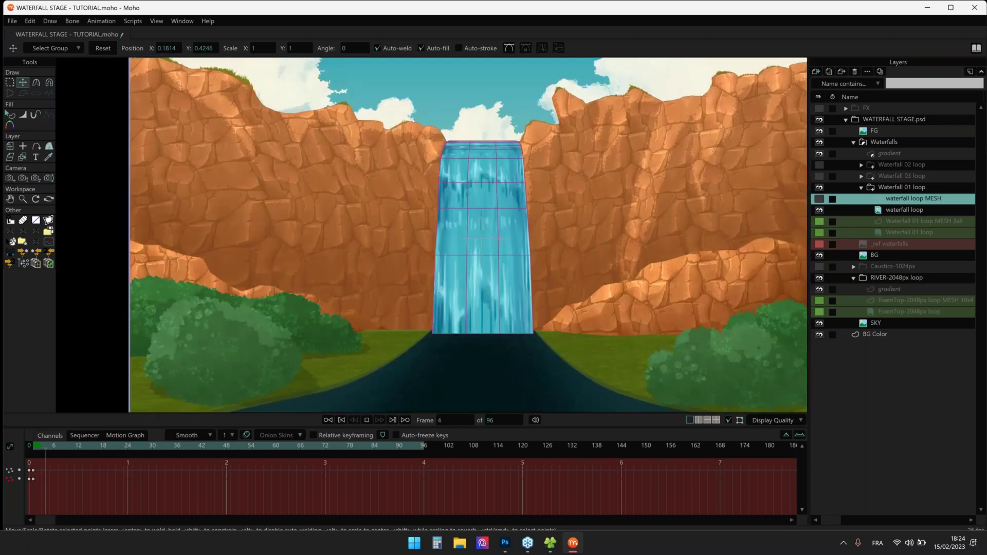
left_click(728, 420)
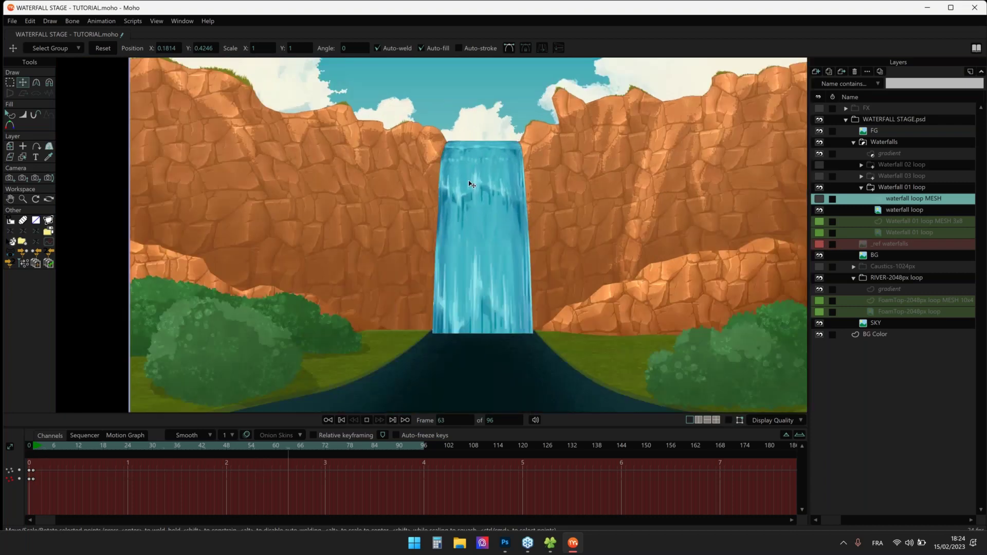
scroll(472, 184, "up", 2)
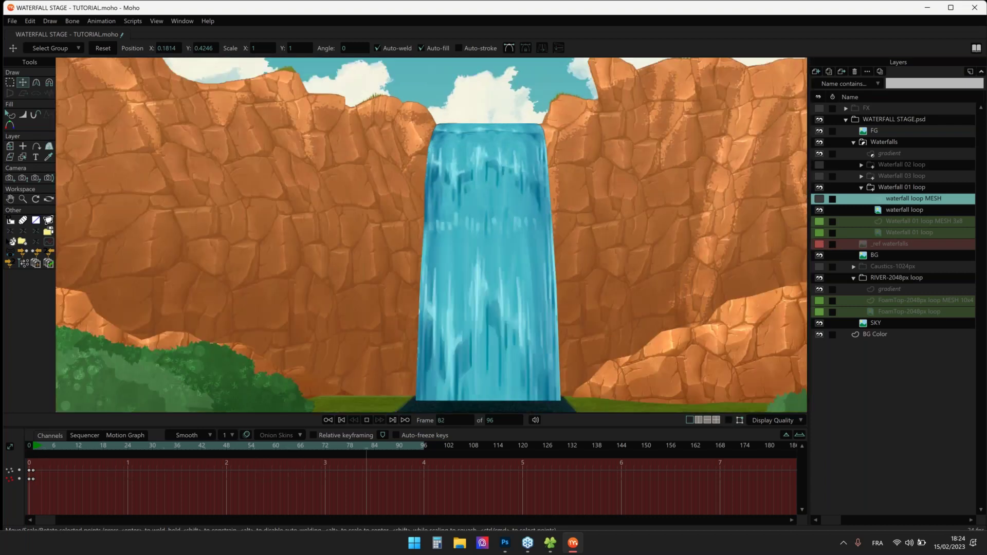
Display the waterfall loop MESH layer to examine its warped grid, stop playback, and hide the layer again
left_click(820, 199)
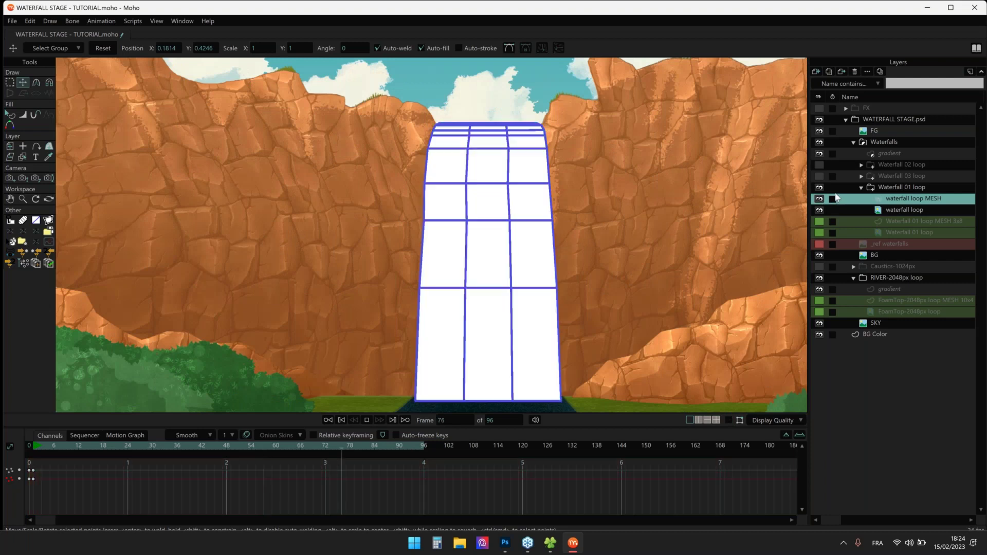
left_click_drag(508, 192, 490, 184)
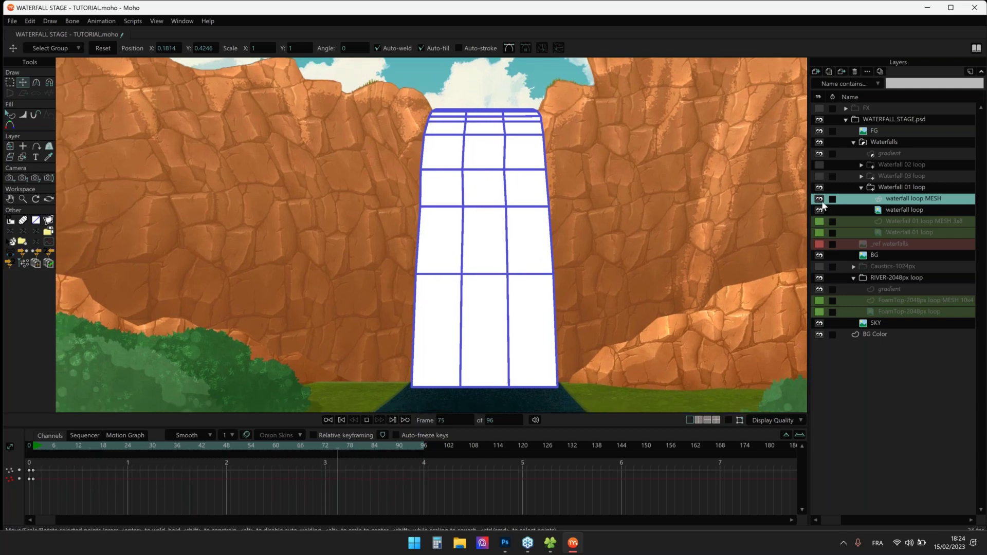
key("space")
left_click_drag(501, 209, 506, 212)
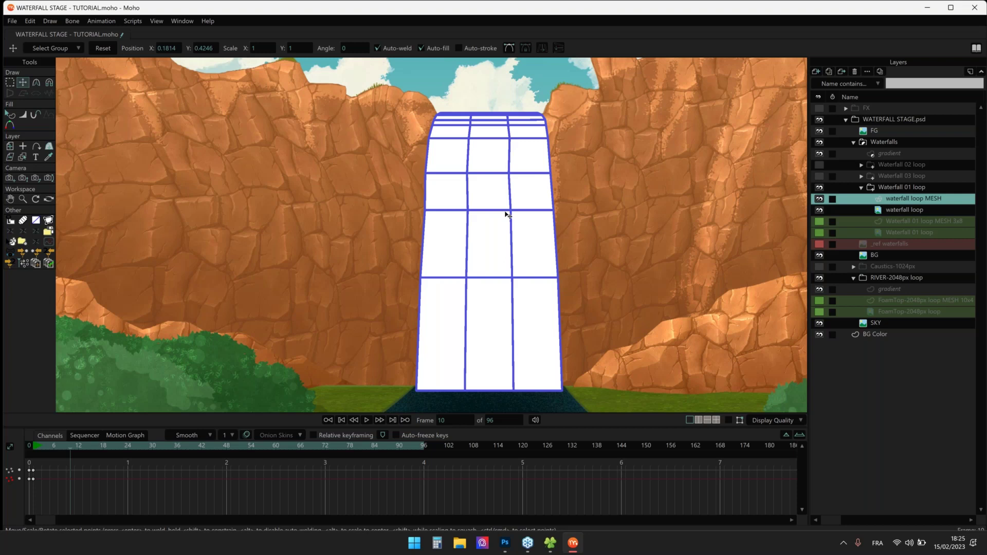
left_click(327, 219)
left_click(819, 199)
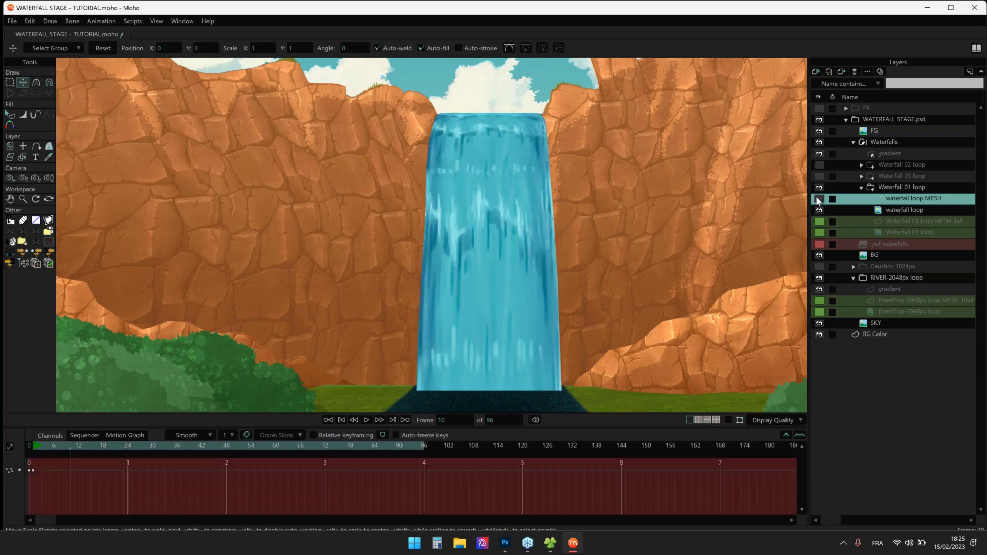
Show the waterfall loop MESH layer and compare its warped grid with the original undeformed grid at frame 0
scroll(571, 342, "up", 2)
scroll(199, 253, "down", 3)
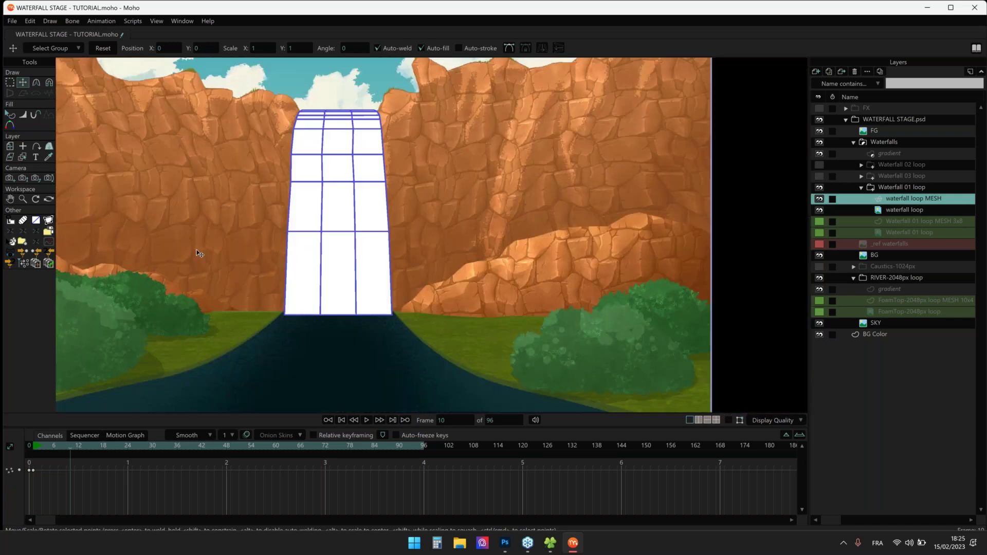
scroll(242, 288, "up", 1)
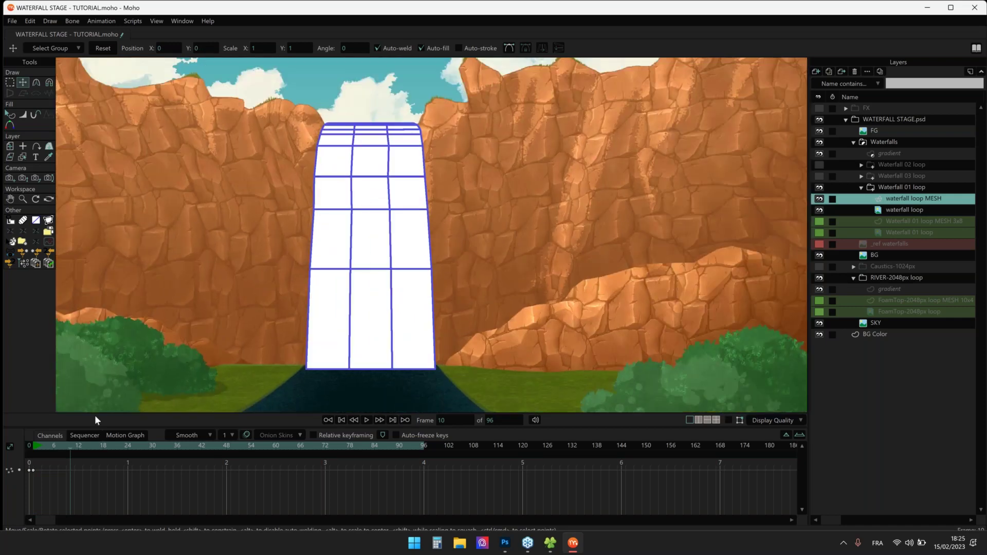
left_click(29, 446)
scroll(355, 258, "down", 3)
scroll(461, 258, "down", 2)
scroll(426, 242, "up", 2)
scroll(448, 252, "down", 3)
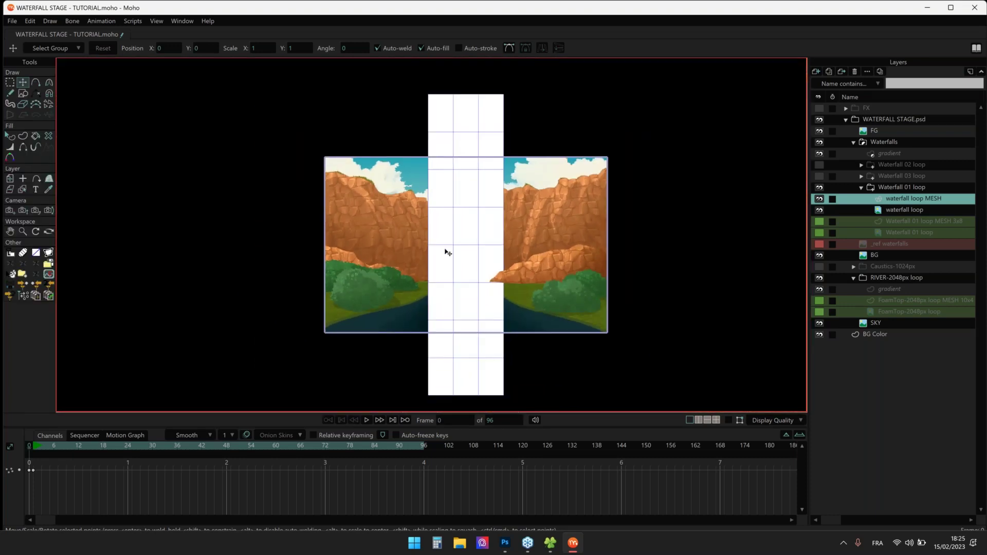
left_click(9, 83)
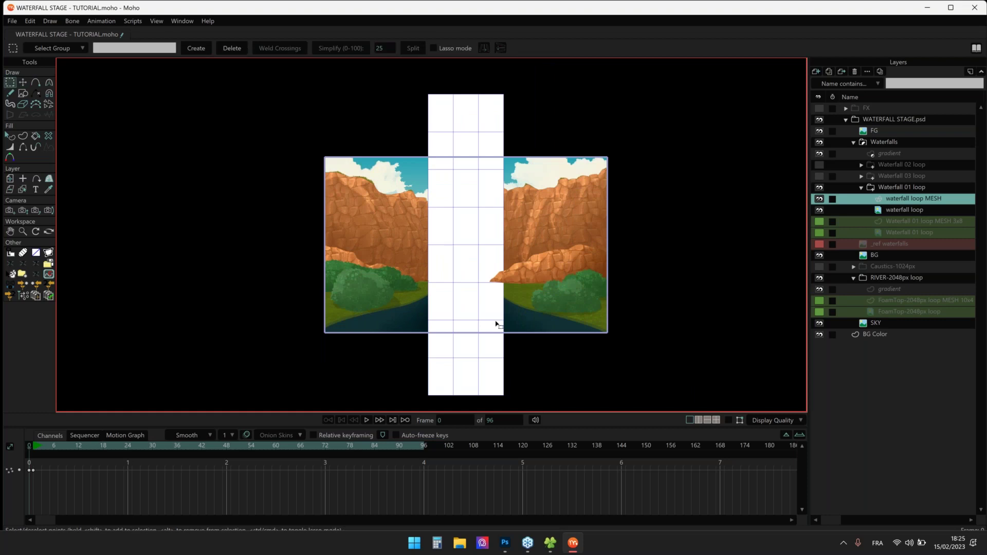
Hide the waterfall loop MESH layer and play the animation to review the central waterfall
scroll(472, 239, "up", 2)
left_click(819, 199)
key("space")
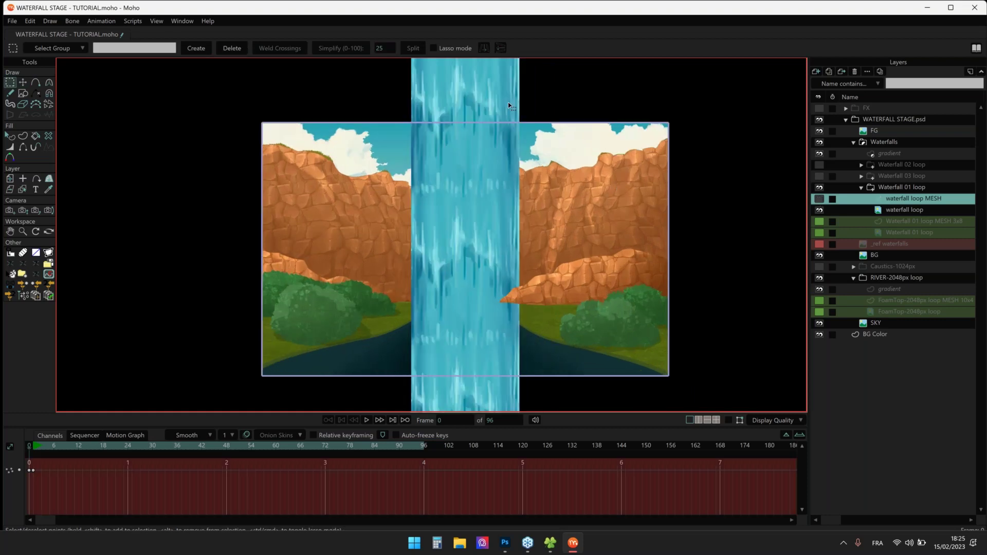
scroll(508, 103, "up", 2)
scroll(378, 202, "up", 2)
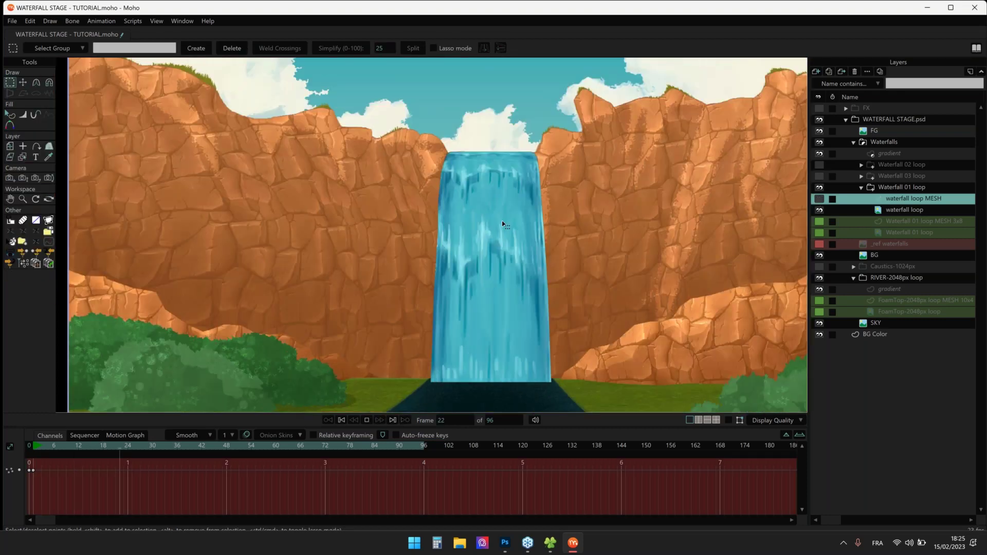
Show the Waterfall 02 loop and Waterfall 03 loop groups and review all three waterfalls playing together
left_click(819, 176)
left_click(819, 165)
scroll(488, 143, "down", 2)
scroll(488, 141, "down", 3)
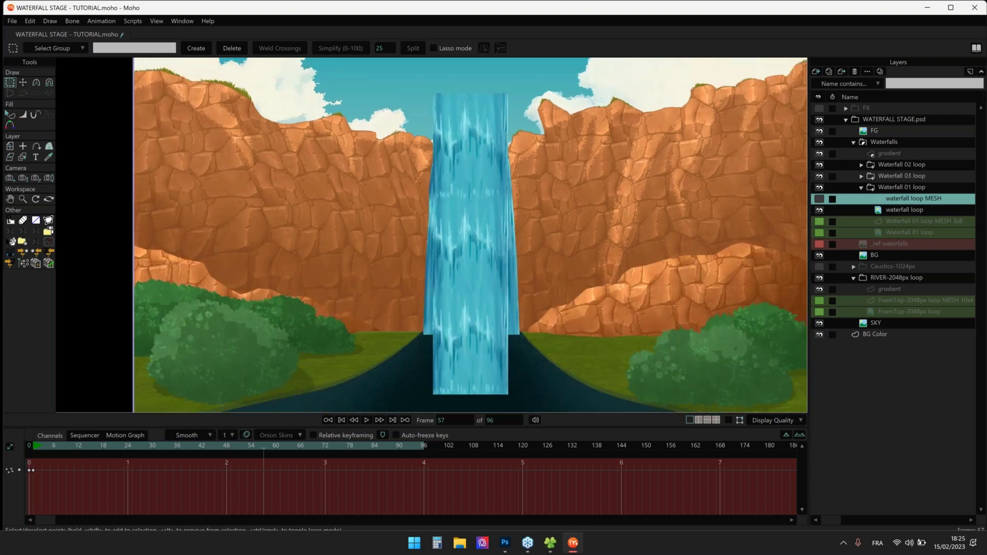
scroll(416, 184, "up", 1)
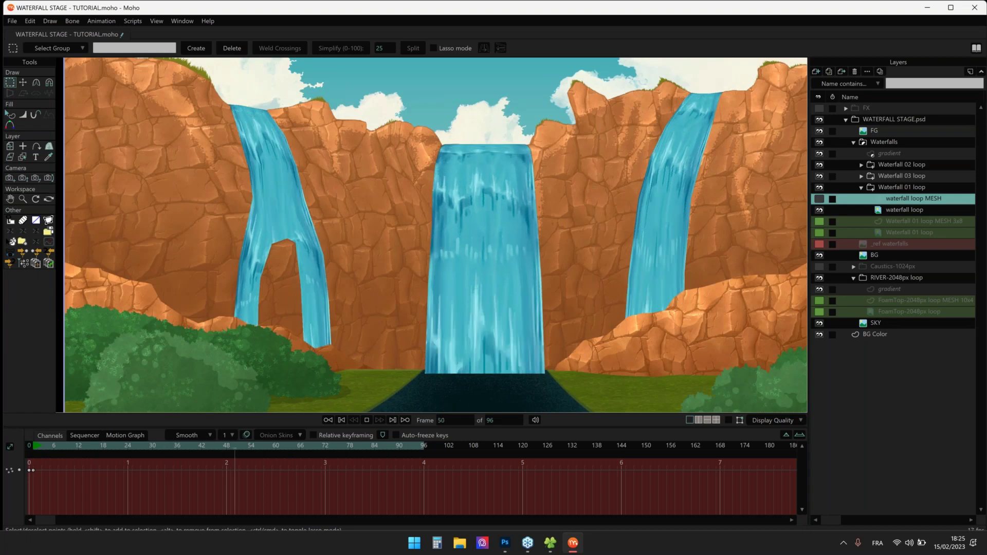
Collapse the Waterfall 01 loop group, expand Waterfall 03 loop, and select its MESH layer with the Transform Points tool
left_click(862, 188)
left_click(862, 176)
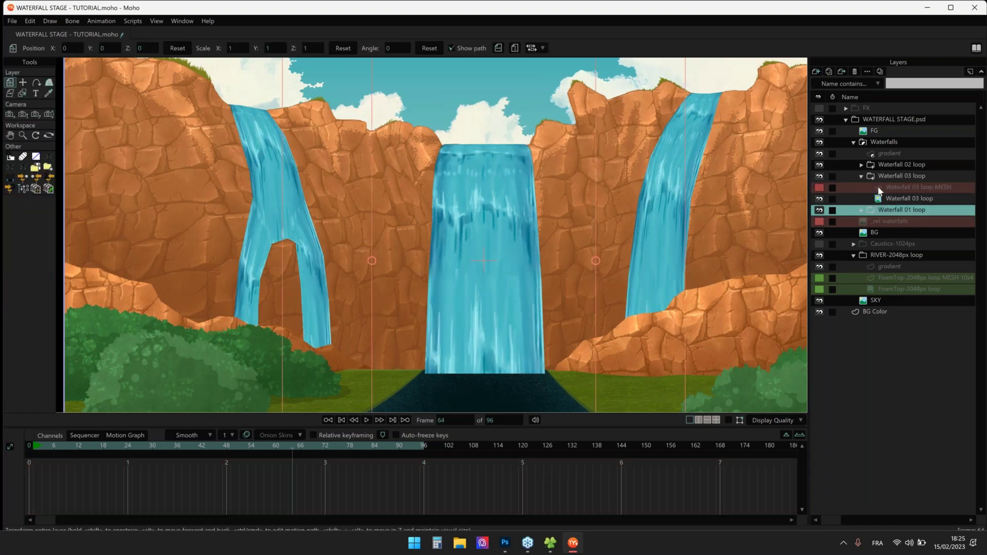
left_click(879, 189)
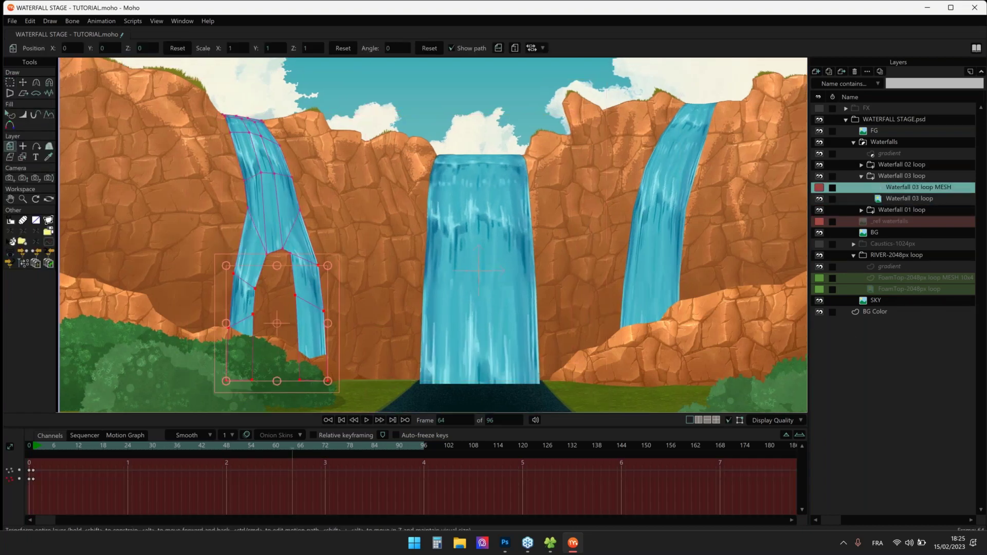
key("t")
left_click_drag(312, 204, 348, 211)
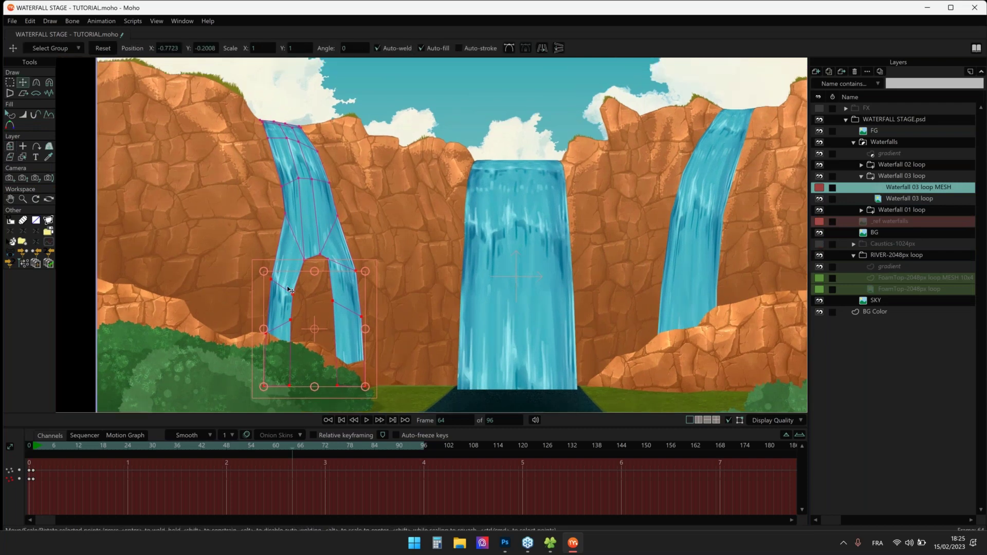
scroll(288, 286, "up", 1)
left_click_drag(304, 278, 396, 255)
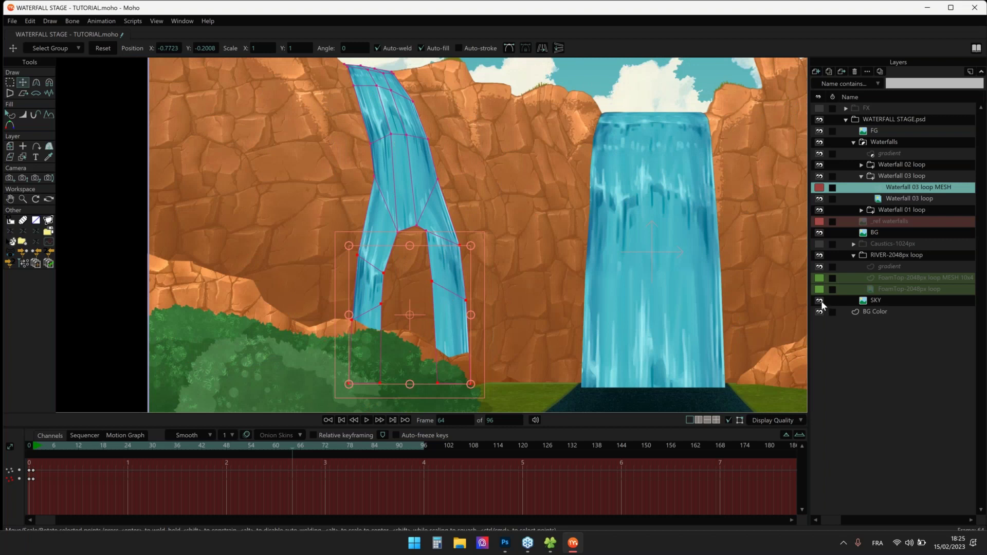
Hide the SKY, BG and BG Color layers and examine the mesh where the forked waterfall splits
left_click(820, 300)
left_click(819, 300)
left_click(819, 233)
left_click(820, 301)
left_click(820, 313)
scroll(378, 252, "up", 4)
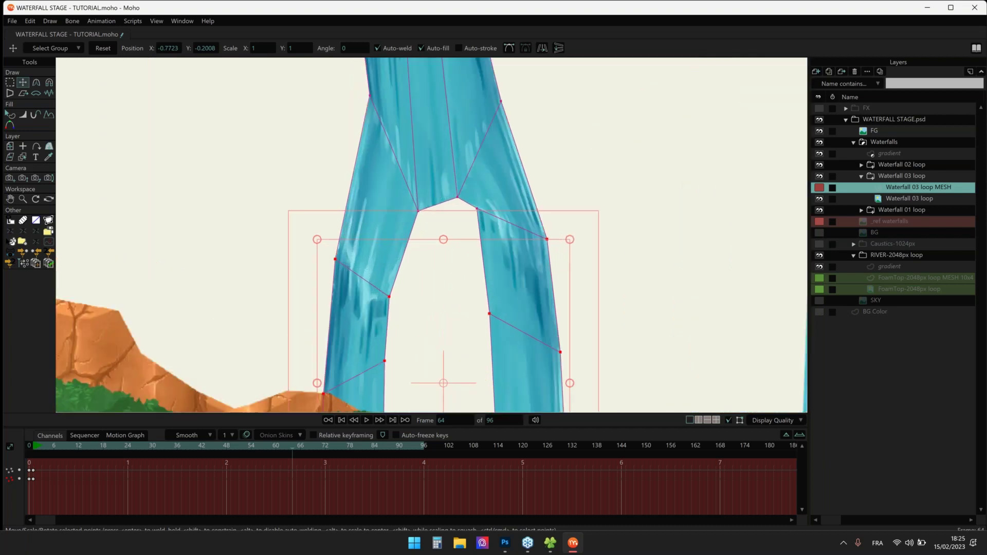
scroll(411, 237, "down", 4)
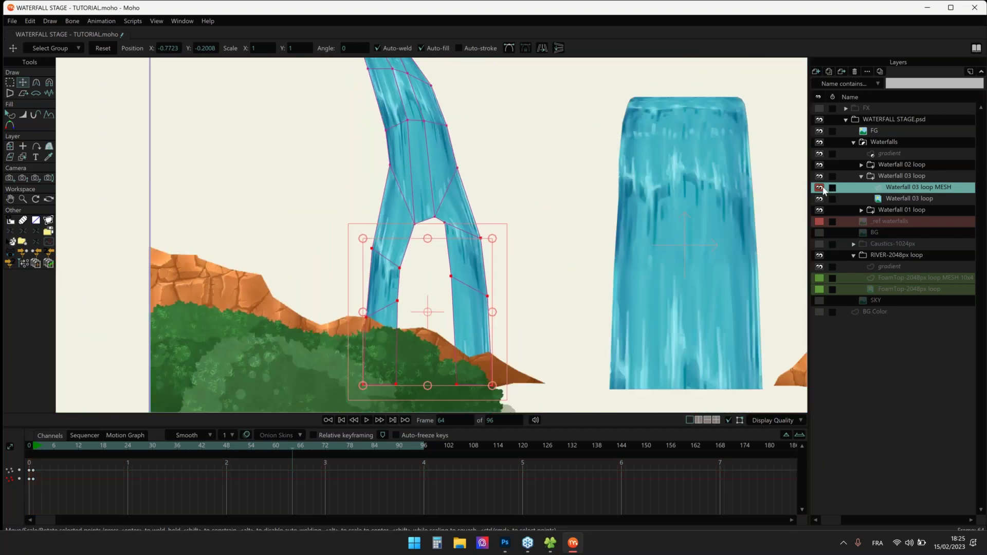
Show the Waterfall 03 loop MESH layer and go to frame 0 to examine its undeformed grid
left_click(821, 188)
left_click(32, 446)
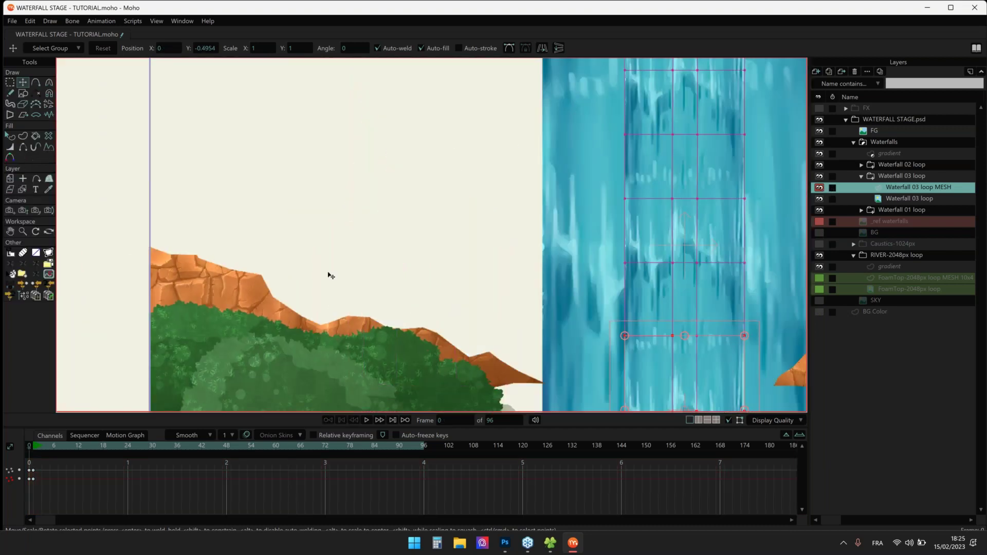
scroll(458, 198, "down", 5)
scroll(612, 205, "up", 2)
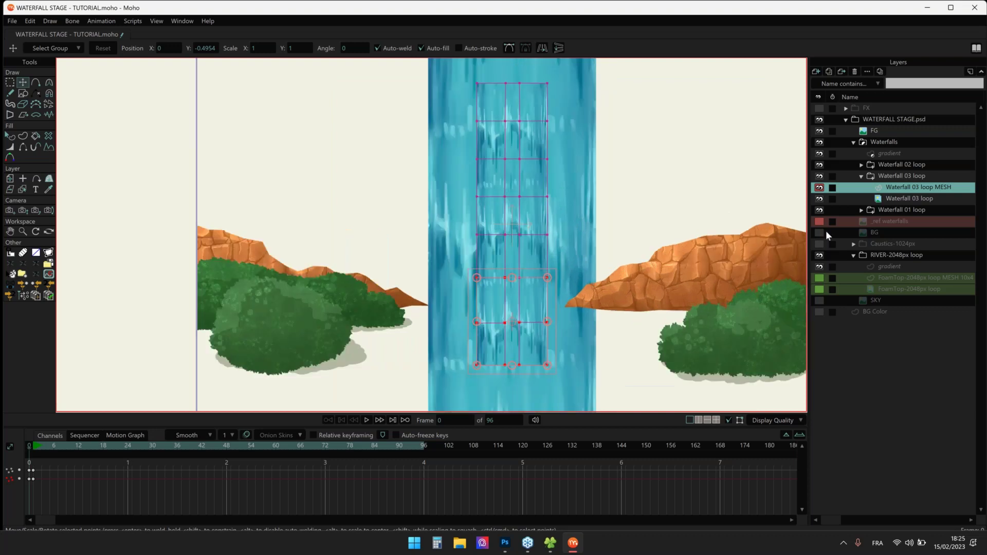
Hide the Waterfall 02 loop group and examine the gap between the two lower legs of the Waterfall 03 mesh grid
left_click(820, 165)
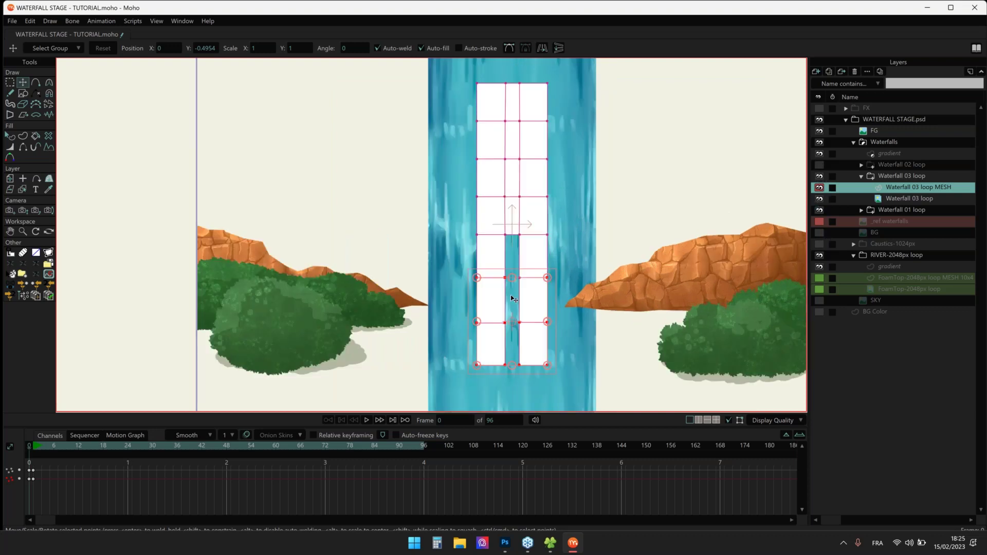
scroll(514, 267, "up", 2)
scroll(515, 238, "down", 1)
scroll(501, 232, "down", 3)
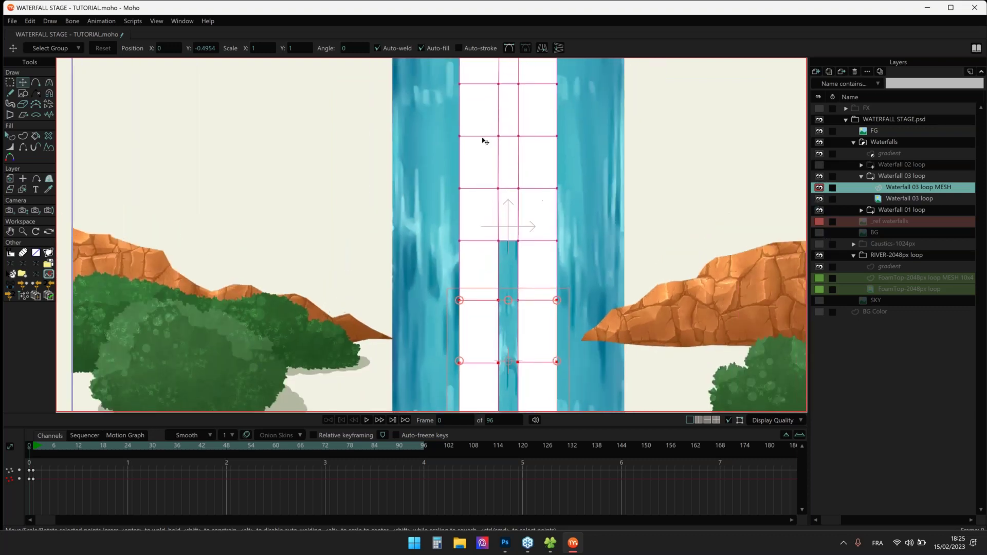
scroll(439, 92, "up", 1)
Select the top rows of Waterfall 03 mesh points and examine the undivided upper part above the two legs
left_click_drag(438, 93, 558, 179)
scroll(480, 122, "up", 1)
scroll(480, 122, "down", 1)
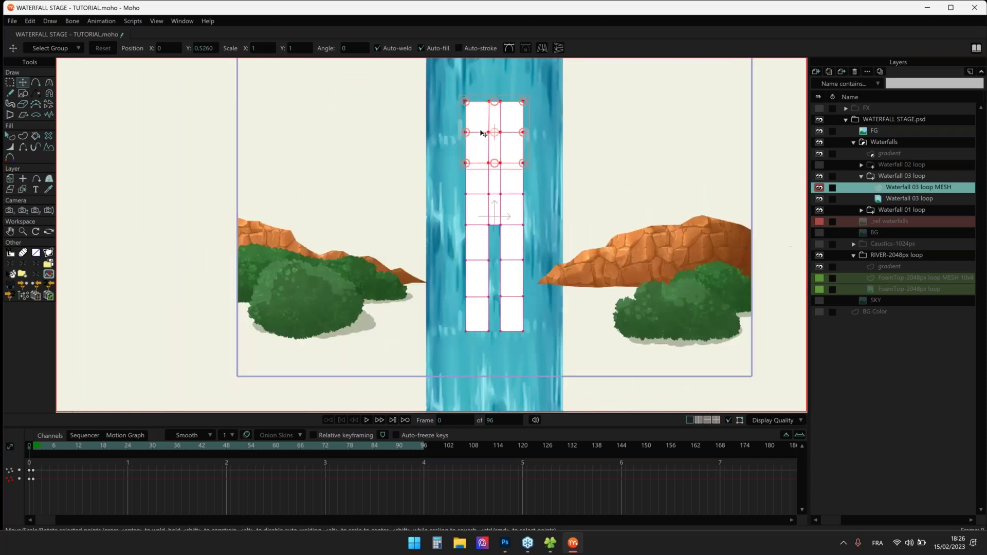
left_click_drag(480, 123, 484, 144)
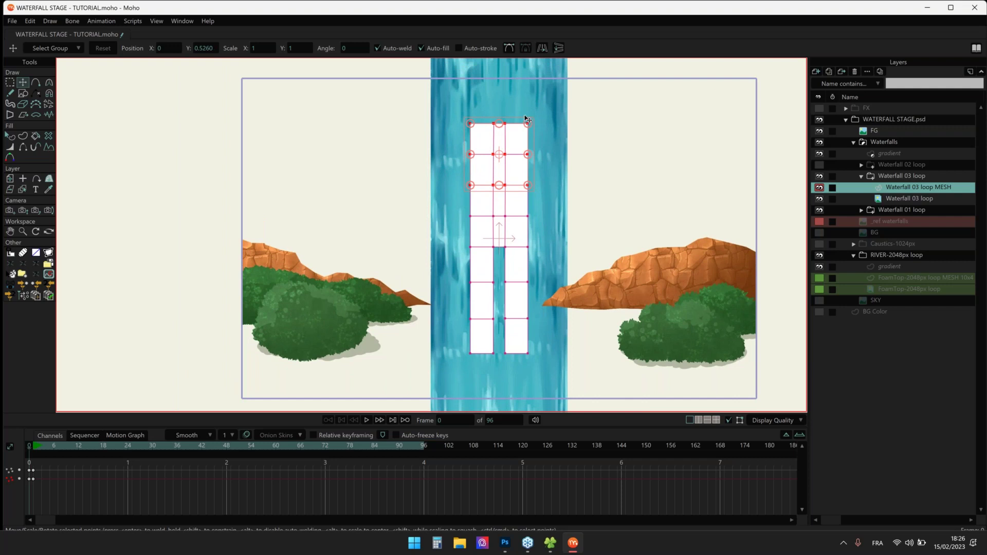
scroll(527, 119, "up", 1)
scroll(529, 205, "down", 1)
scroll(535, 282, "up", 1)
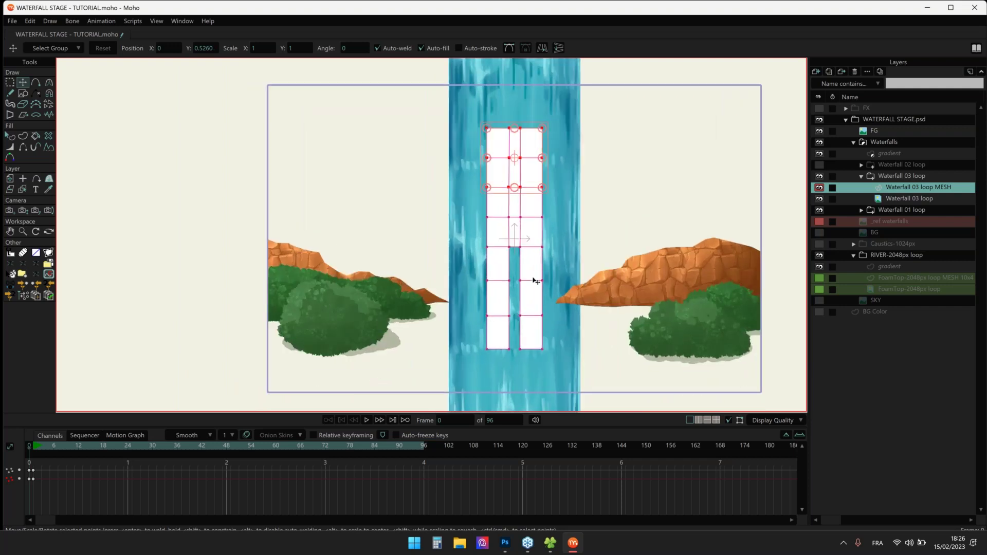
scroll(529, 231, "up", 3)
scroll(520, 154, "down", 1)
left_click_drag(520, 154, 521, 281)
scroll(526, 239, "down", 2)
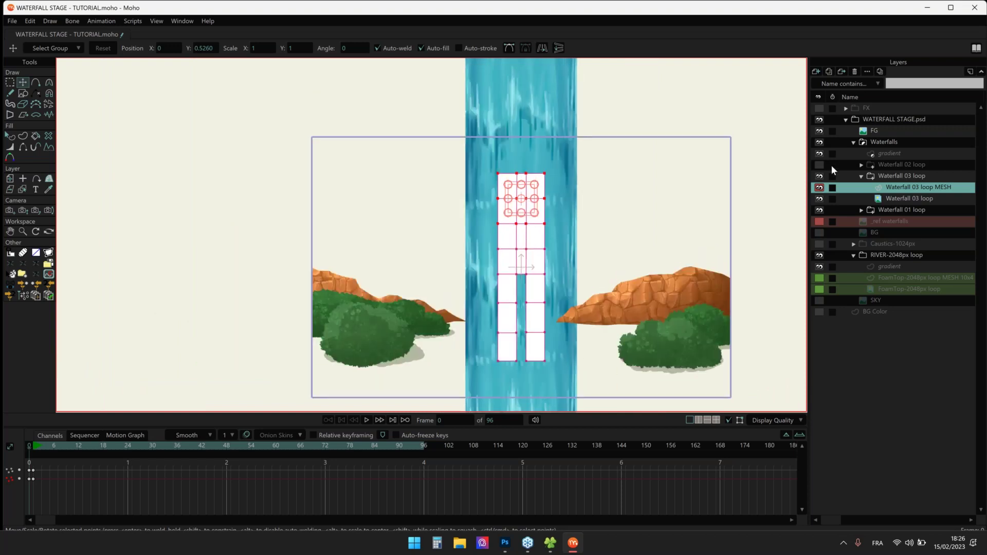
Show the SKY and BG layers, hide the Waterfall 03 loop MESH layer, and preview the forked waterfall
left_click(820, 301)
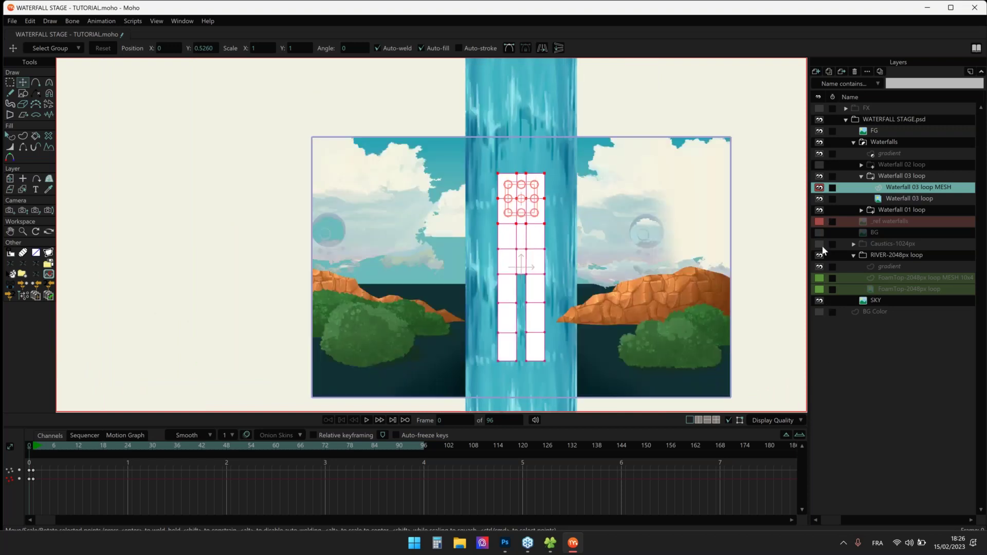
left_click(820, 232)
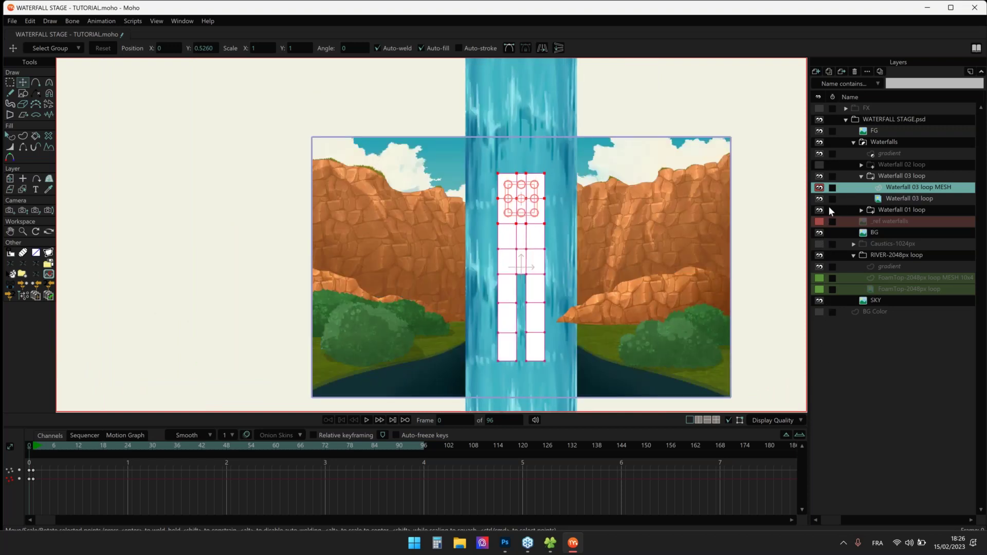
key("space")
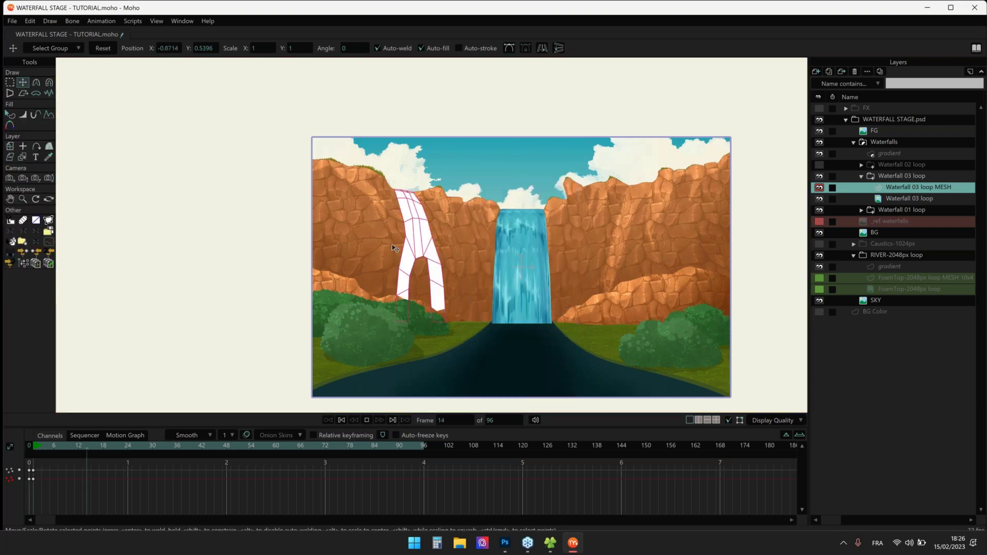
scroll(392, 245, "up", 2)
key("space")
scroll(434, 249, "up", 2)
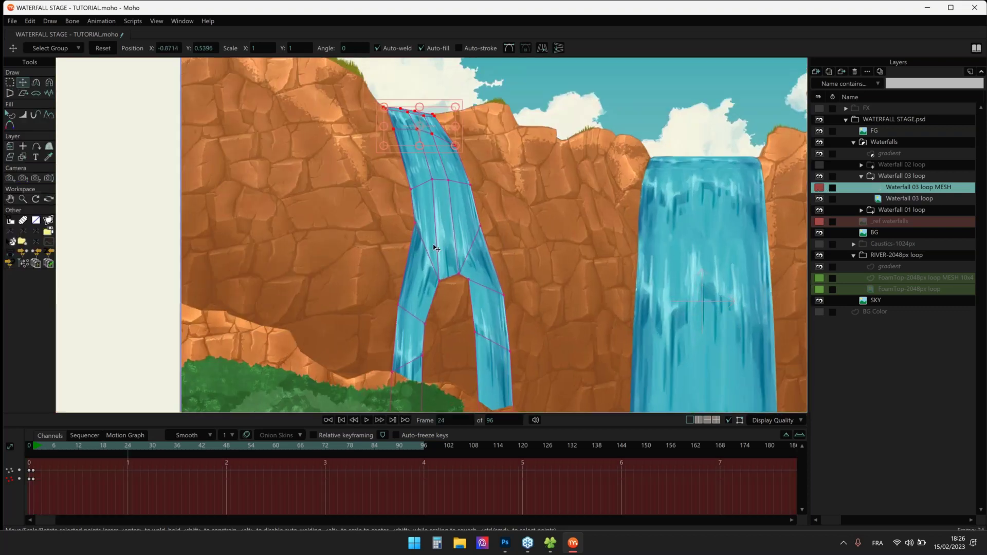
Play the animation and examine how the water flows through the split into both legs
left_click_drag(435, 249, 445, 204)
scroll(445, 204, "down", 1)
key("space")
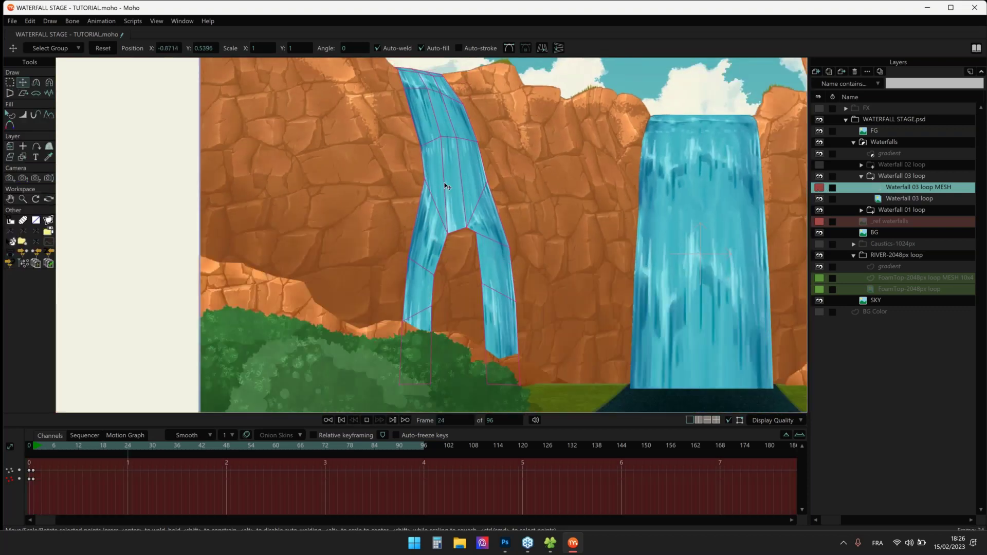
scroll(463, 266, "up", 2)
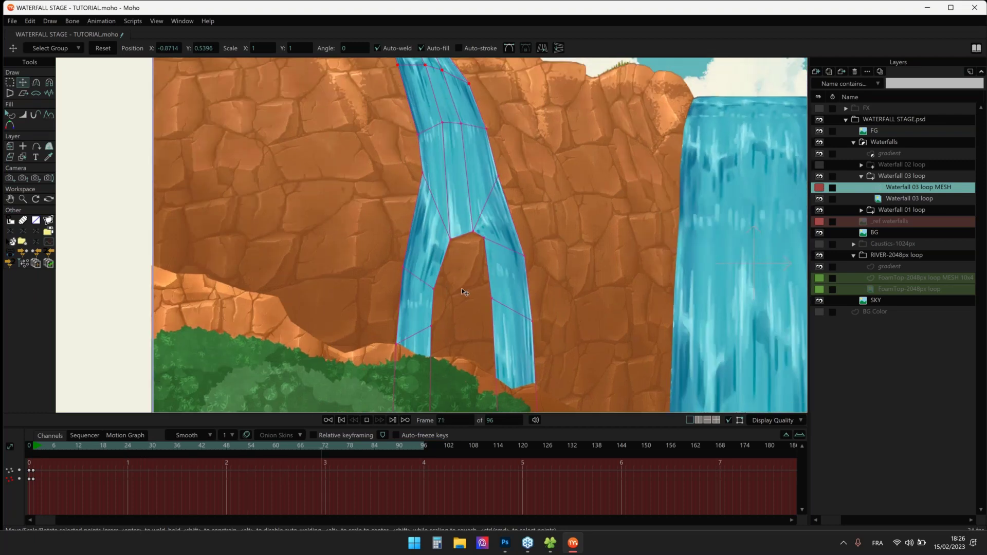
key("space")
scroll(463, 262, "down", 3)
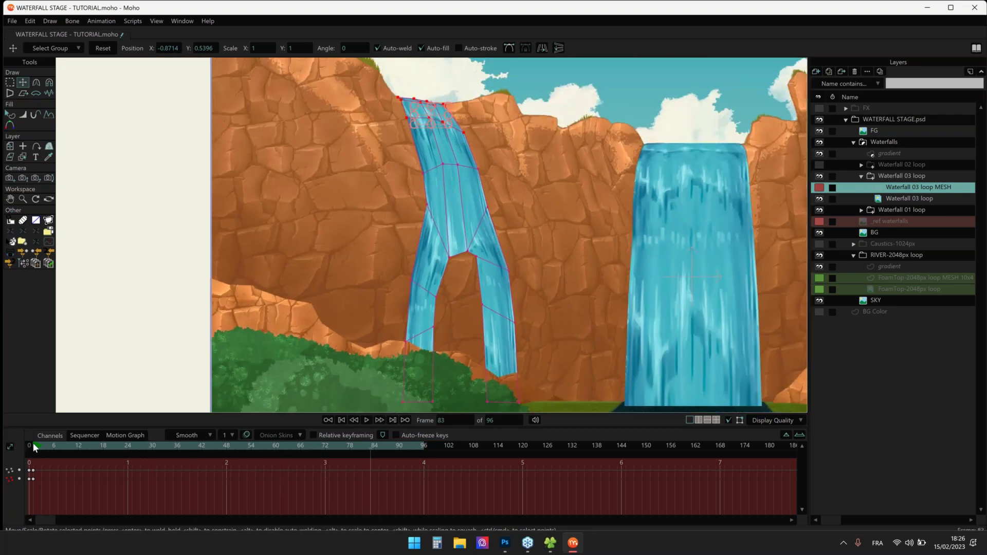
At frame 1, spread the lower mesh points of both waterfall legs outwards, then undo the last point move
left_click(33, 446)
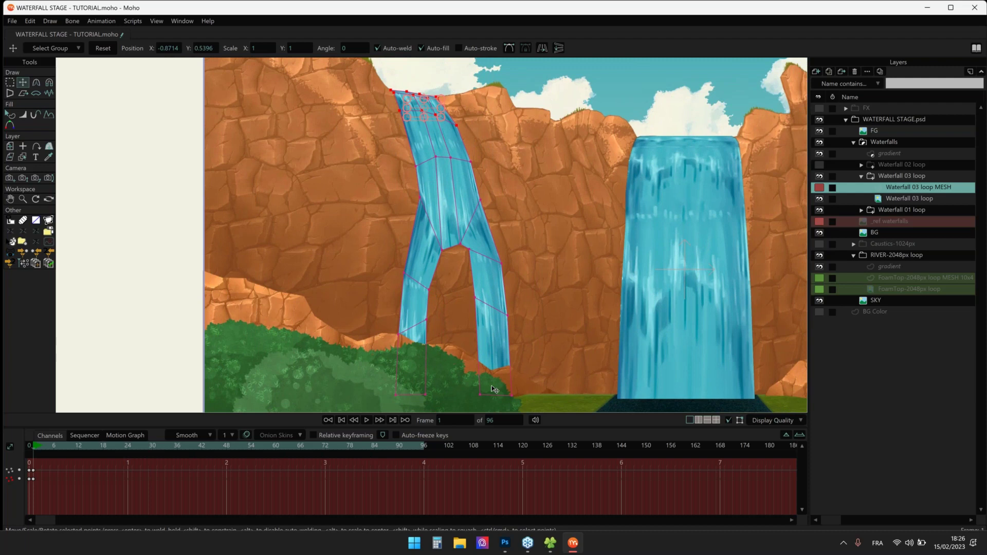
scroll(470, 329, "up", 2)
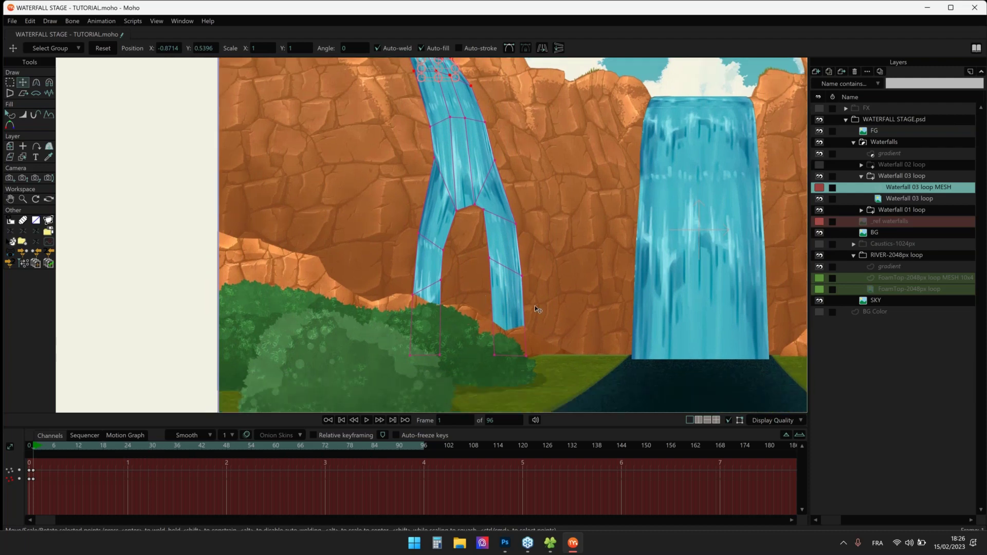
left_click_drag(561, 384, 392, 248)
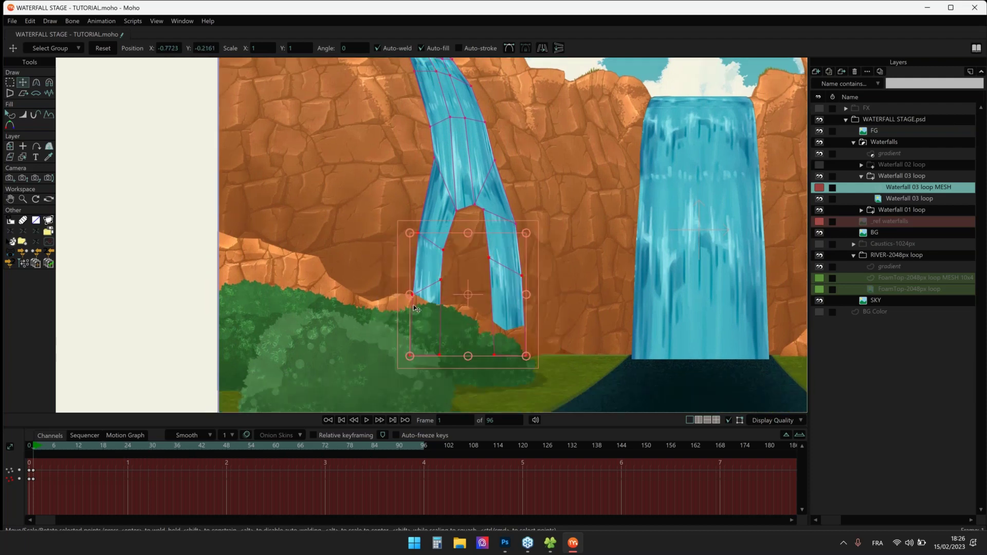
left_click_drag(412, 306, 381, 305)
left_click_drag(455, 262, 634, 390)
left_click_drag(482, 240, 601, 405)
left_click_drag(521, 305, 612, 381)
left_click_drag(542, 353, 581, 357)
key("ctrl+z")
Shift the lower points of the left waterfall leg farther left behind the bushes, then clear the point selection
scroll(536, 347, "up", 2)
left_click_drag(295, 269, 455, 387)
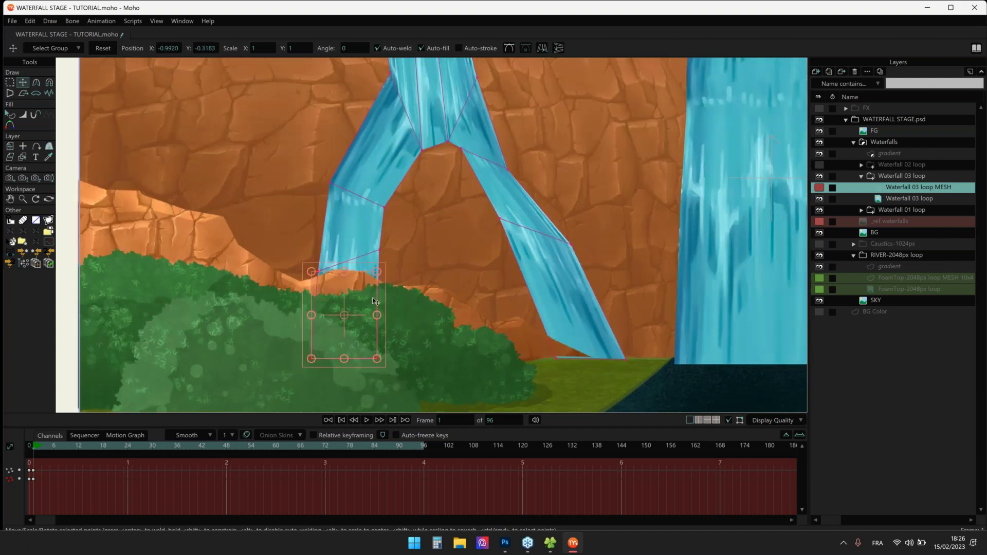
left_click_drag(280, 231, 457, 406)
left_click_drag(336, 316, 386, 414)
left_click_drag(319, 359, 299, 358)
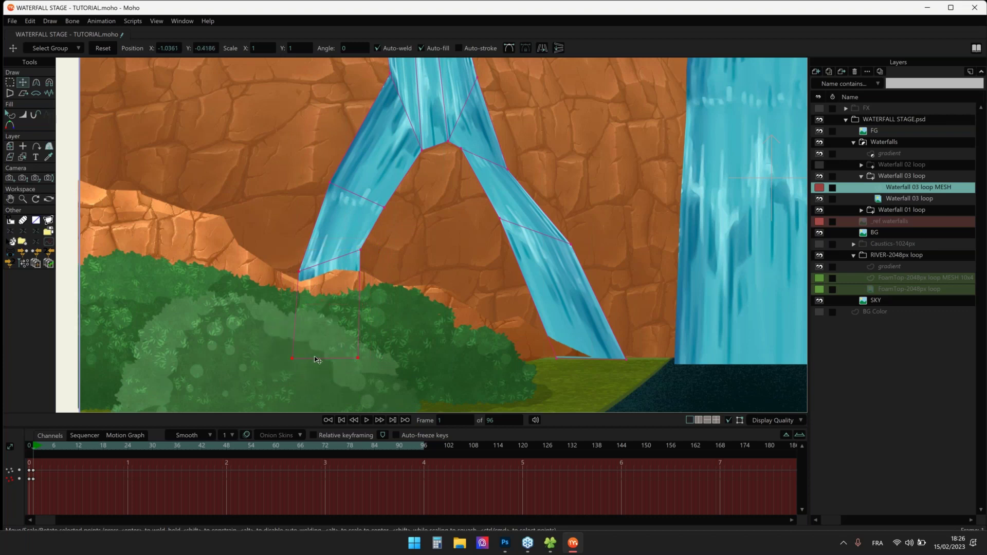
left_click(250, 251, "ctrl")
left_click_drag(249, 251, 288, 326)
Play the animation and review the widened fork with and without the mesh overlay
key("space")
scroll(411, 252, "down", 3)
scroll(452, 221, "up", 1)
key("space")
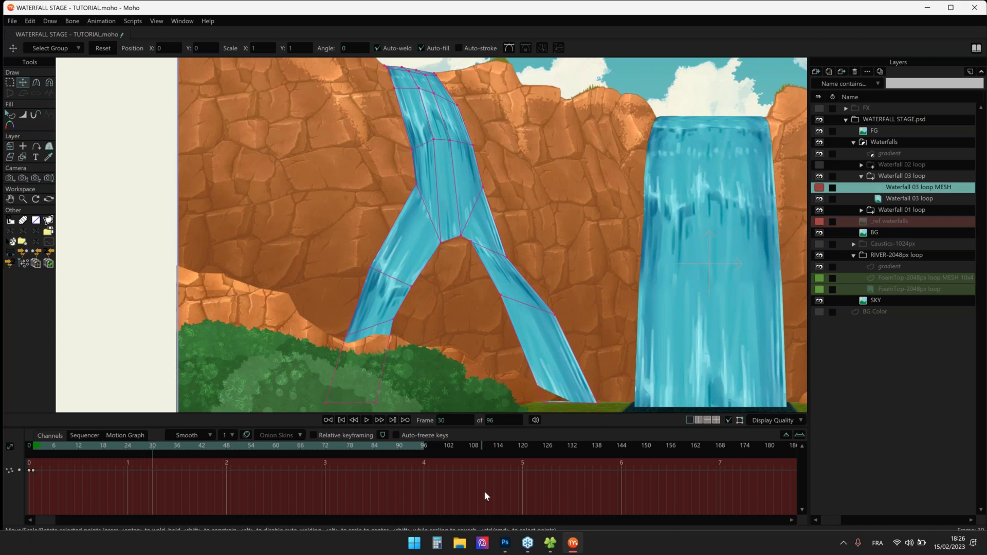
left_click_drag(459, 213, 457, 210)
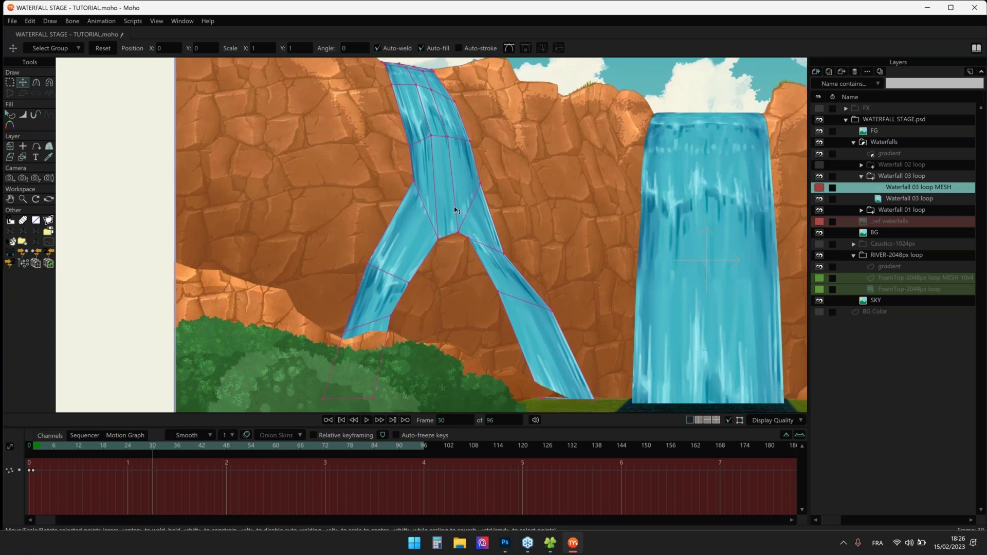
left_click_drag(492, 261, 480, 247)
key("space")
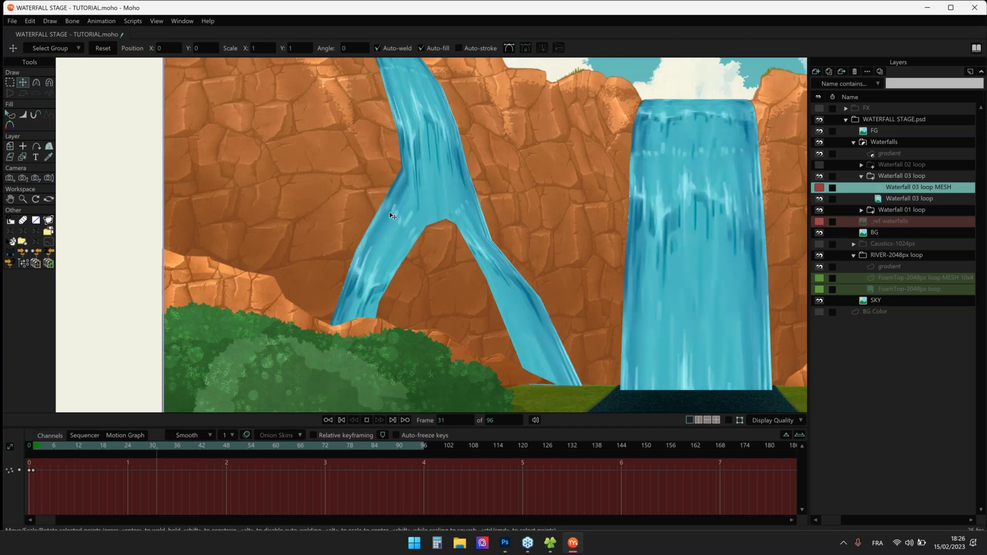
scroll(407, 214, "down", 5)
scroll(399, 218, "up", 4)
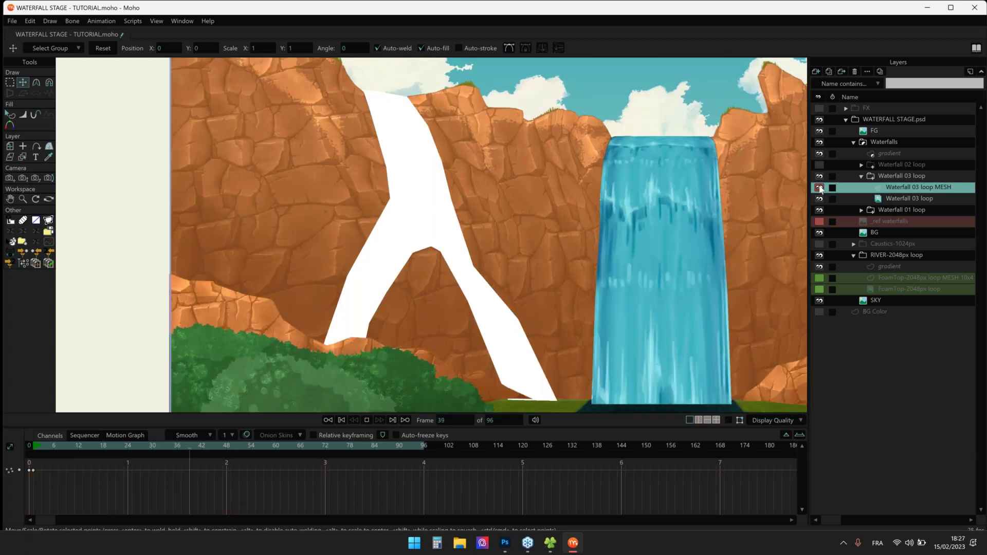
Keep the Waterfall 03 loop MESH layer hidden, turn the mesh overlay back on, and review the forked waterfall playing
left_click(820, 187)
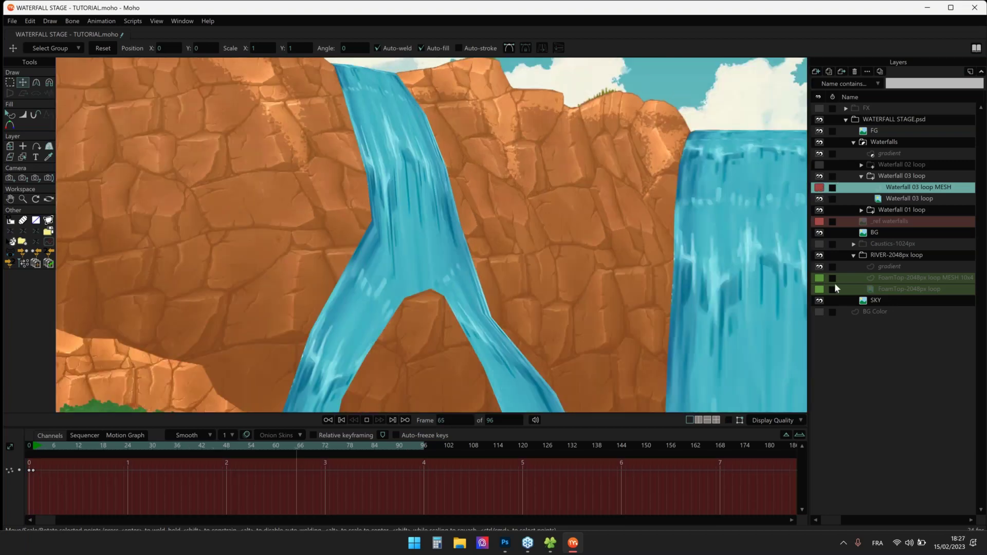
left_click(729, 421)
left_click_drag(359, 280, 333, 222)
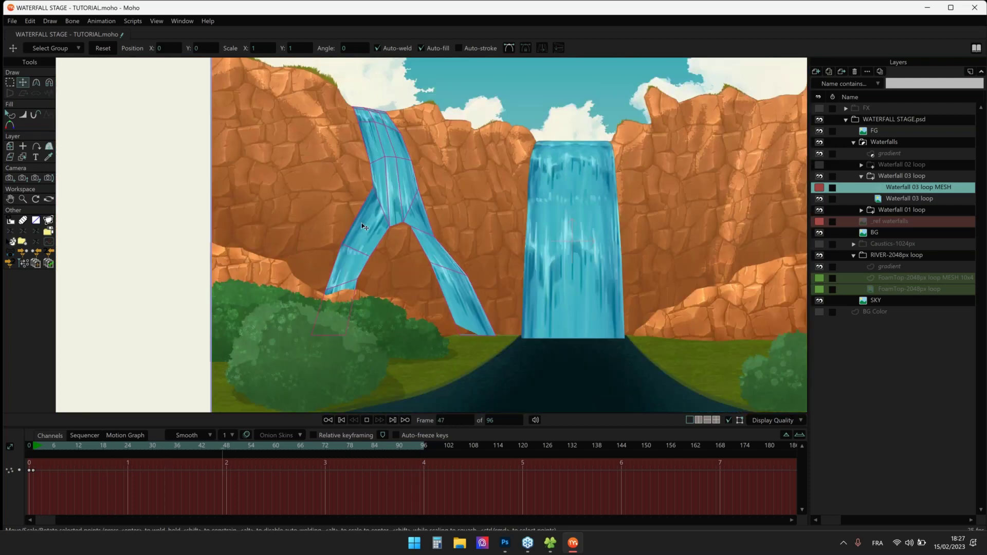
left_click_drag(441, 199, 312, 218)
scroll(313, 218, "up", 2)
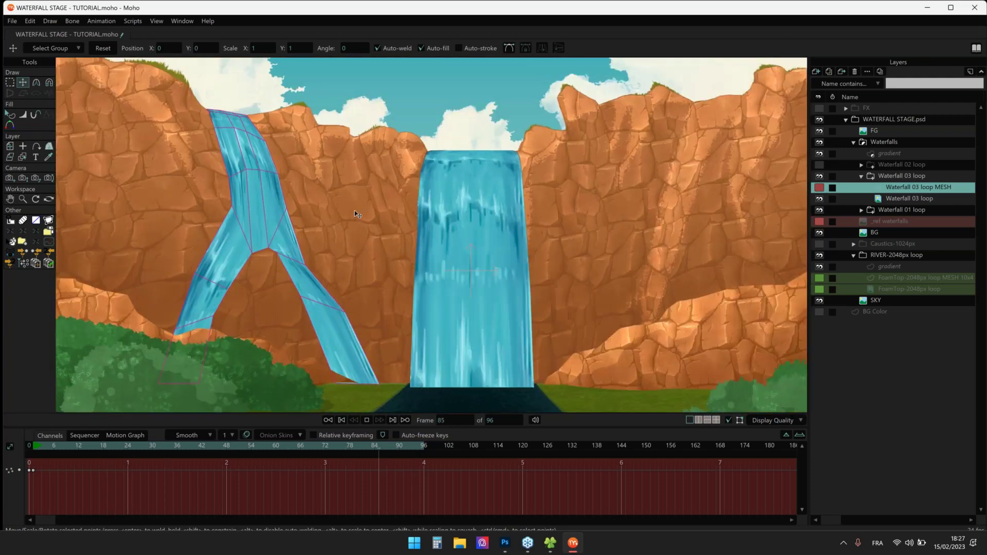
scroll(356, 211, "down", 4)
key("space")
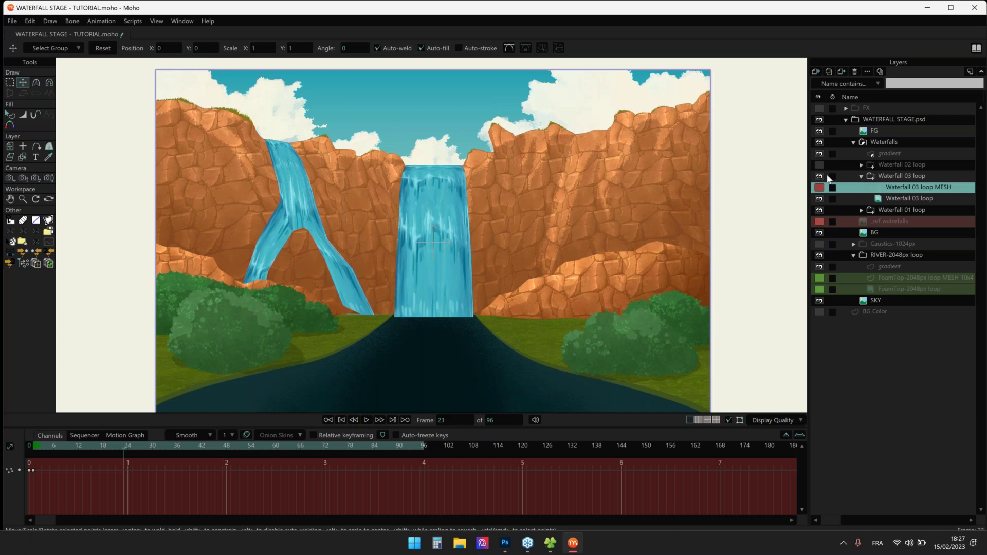
Hide and collapse the Waterfall 03 loop group, show and expand Waterfall 02 loop, and select its MESH layer
left_click(827, 177)
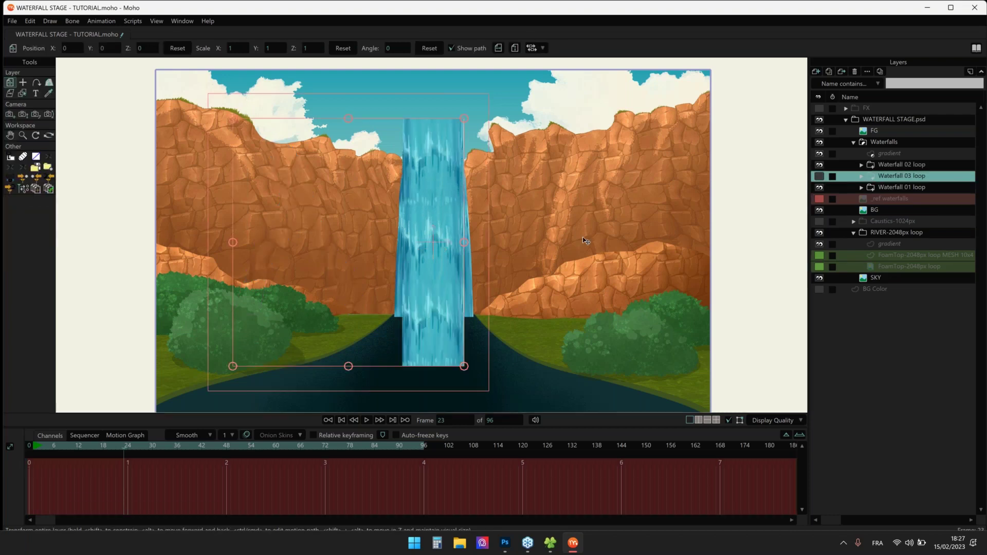
key("space")
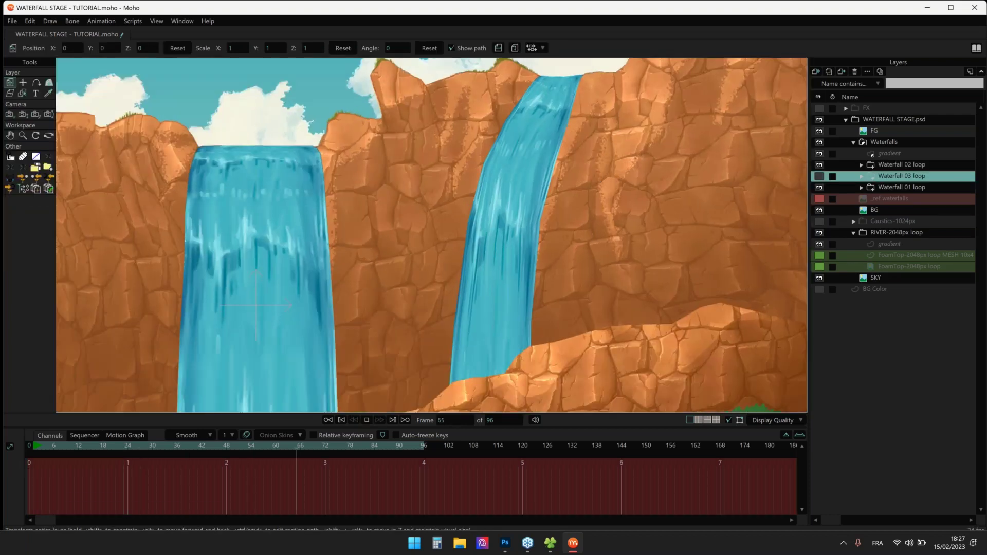
left_click(862, 164)
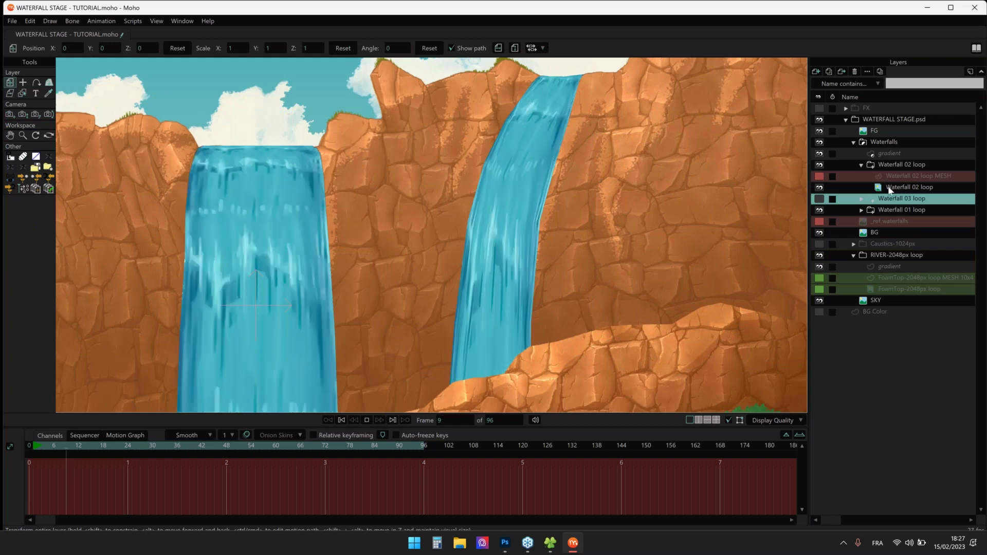
left_click(906, 176)
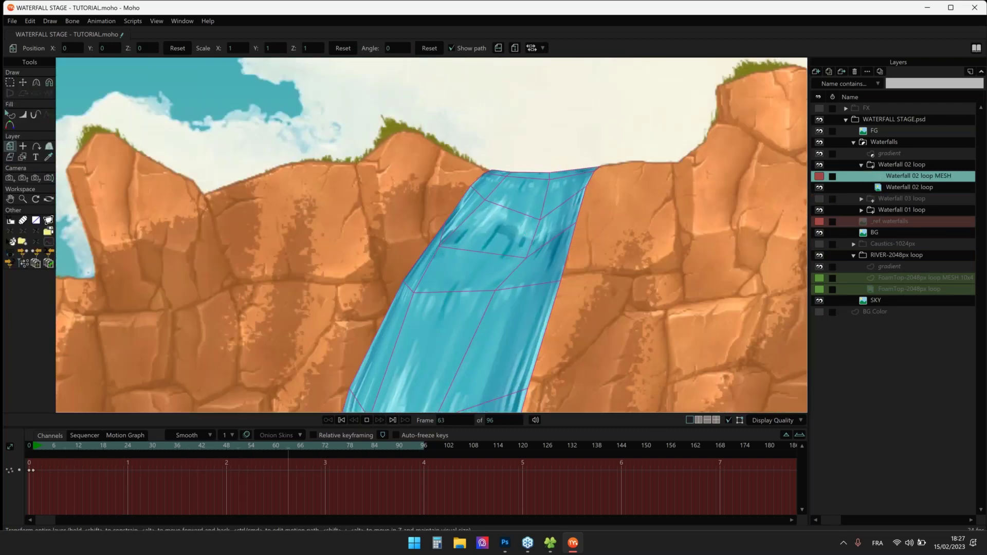
key("space")
At frame 1, reposition the inner mesh points just below the crest of Waterfall 02 with the Transform Points tool
left_click(33, 449)
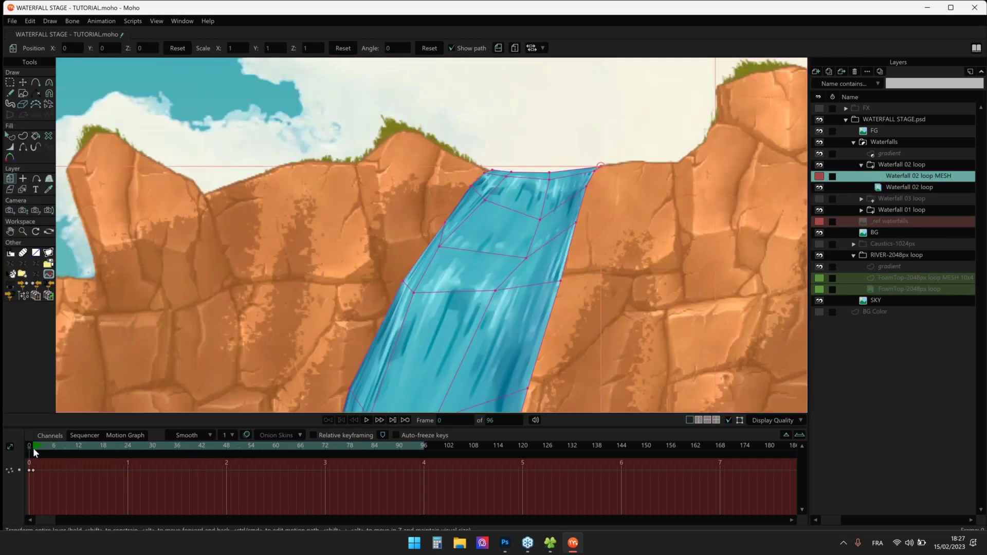
key("t")
left_click_drag(566, 223, 569, 244)
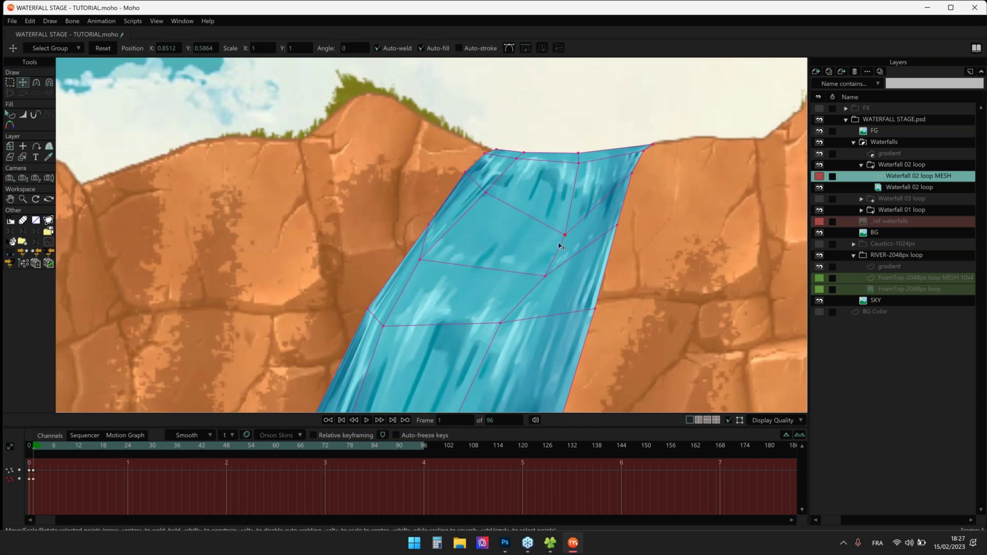
left_click_drag(494, 330, 503, 331)
left_click_drag(504, 329, 504, 307)
left_click_drag(535, 264, 550, 286)
left_click_drag(548, 282, 548, 285)
left_click_drag(566, 233, 571, 249)
scroll(472, 219, "down", 3)
scroll(472, 225, "down", 3)
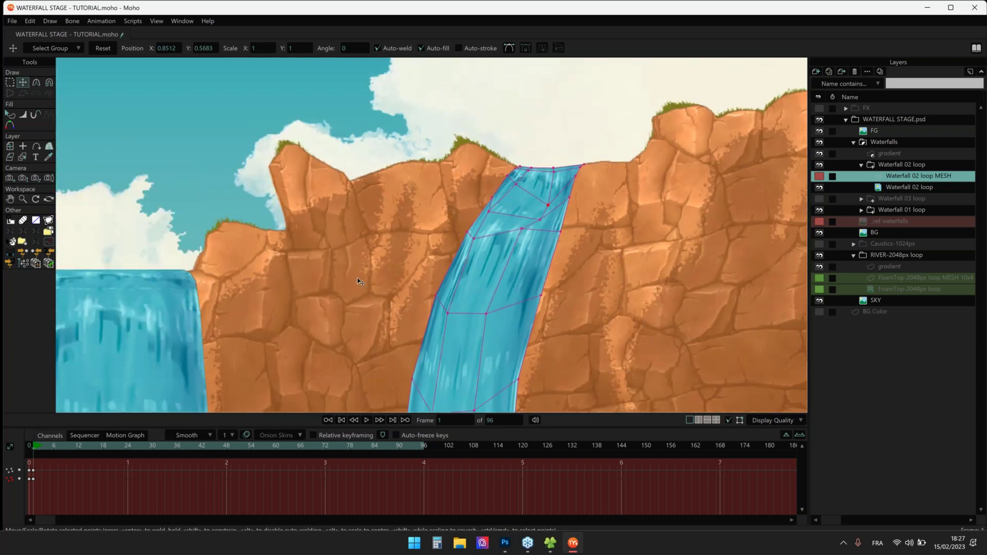
scroll(469, 272, "down", 2)
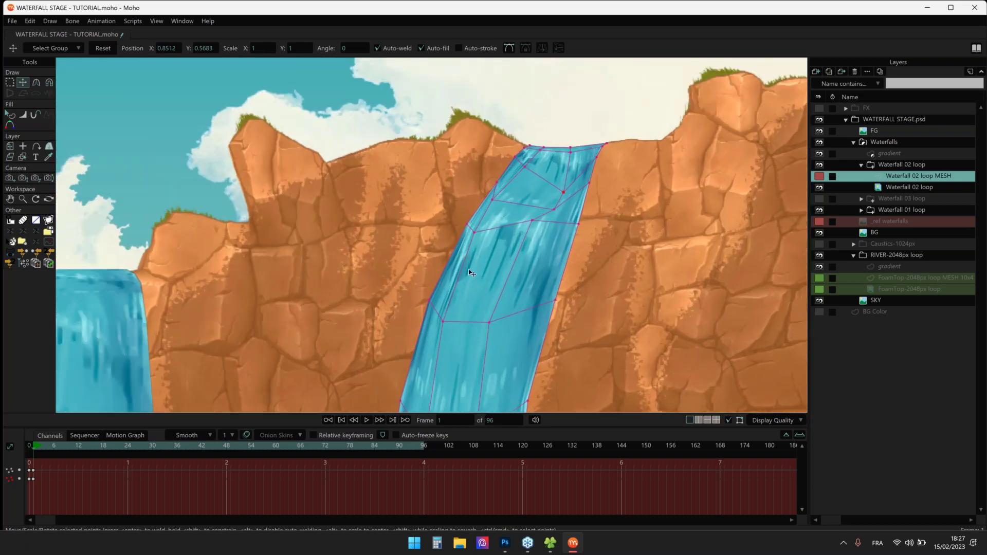
Fine-tune the inner mesh points at the upper bend of Waterfall 02, placing the uppermost one at X 0.8541, Y 0.5658
scroll(572, 215, "up", 6)
left_click_drag(573, 215, 554, 209)
left_click(601, 176)
left_click_drag(601, 176, 621, 145)
scroll(578, 134, "down", 1)
scroll(578, 136, "down", 1)
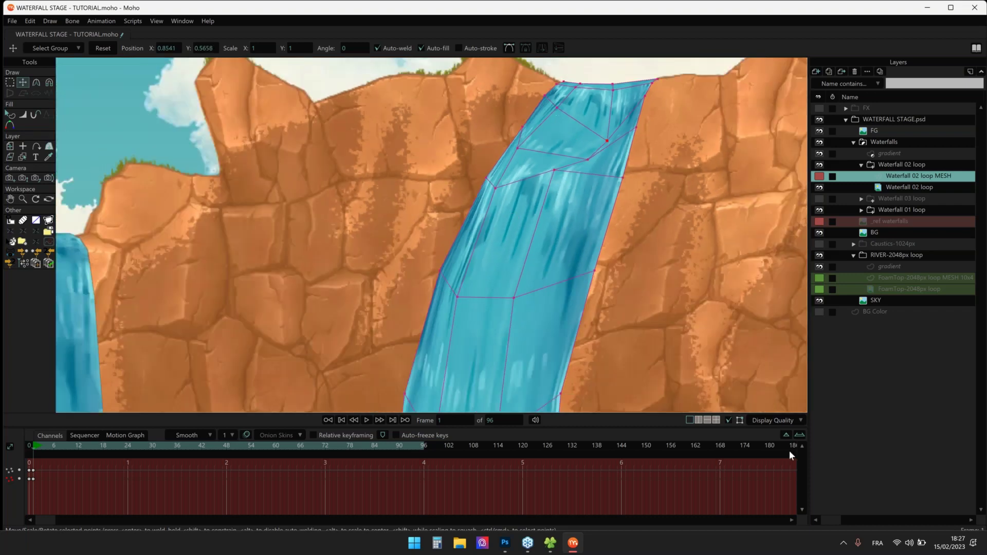
Hide the mesh overlay, play back the Waterfall 02 animation without it, and turn the overlay back on
left_click(729, 421)
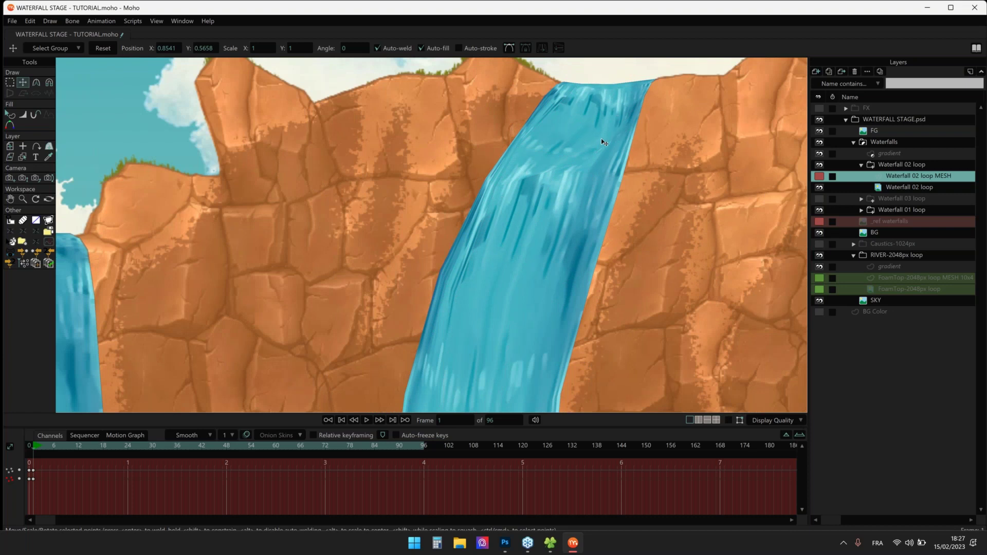
scroll(583, 126, "down", 1)
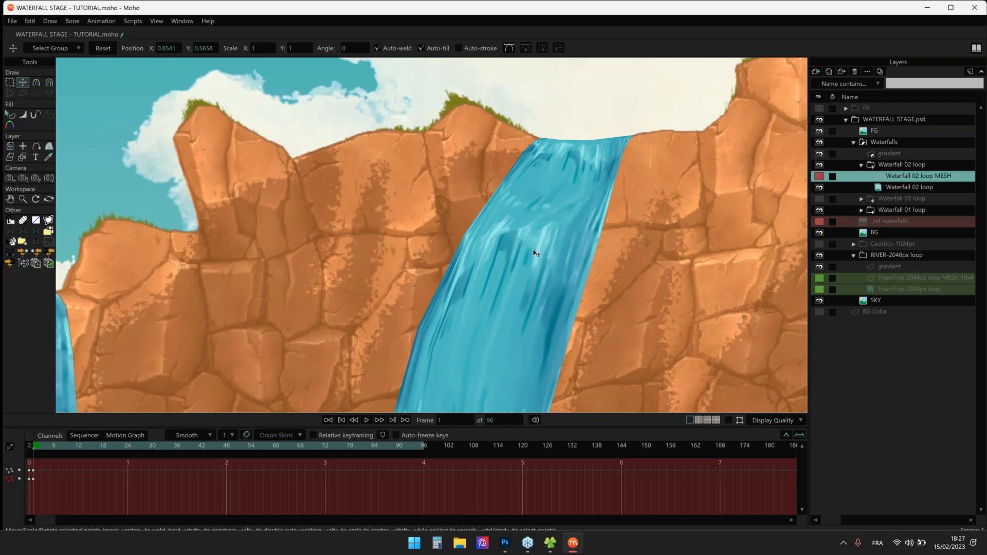
key("space")
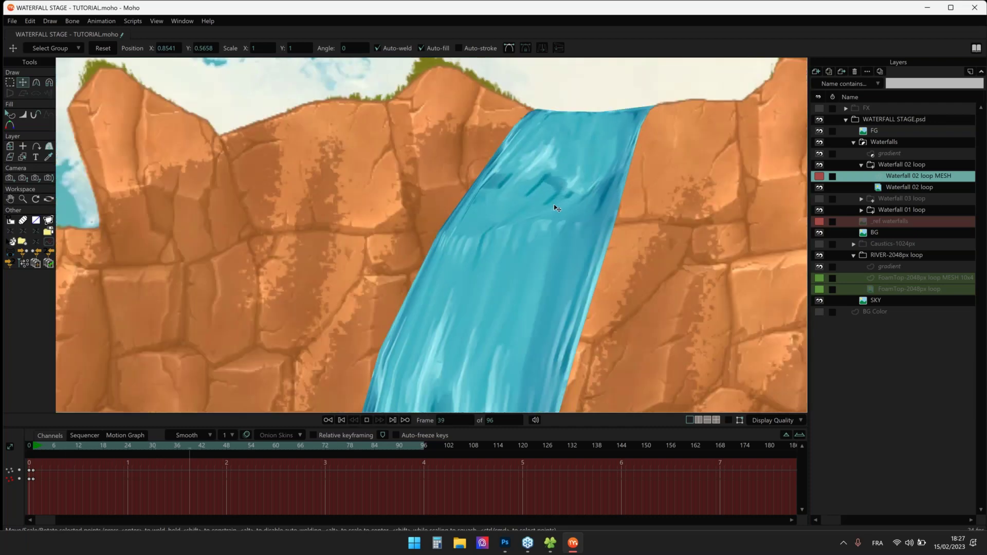
left_click(820, 176)
left_click(733, 420)
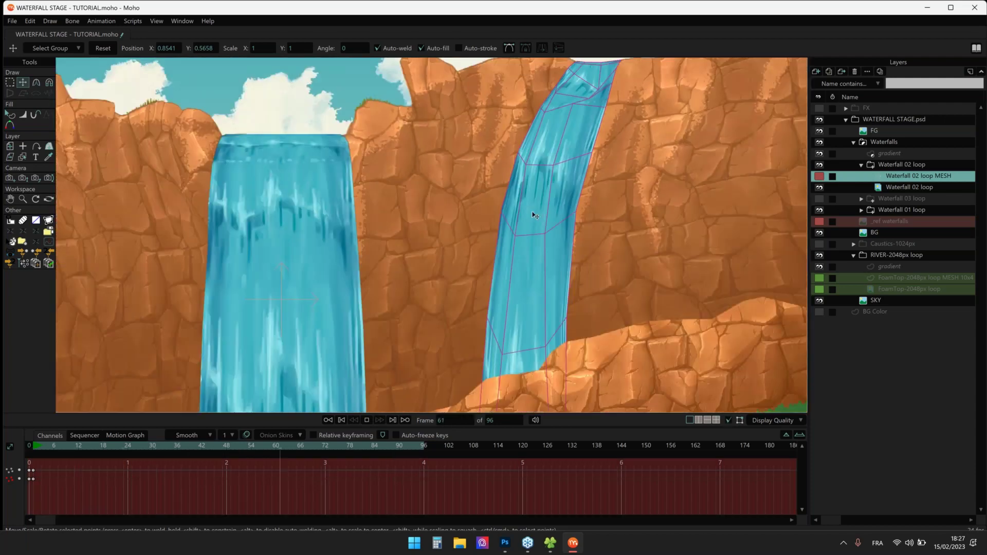
At frame 1, reposition the inner mesh points along the lower half of Waterfall 02, ending at X 0.6096, Y -0.1243
left_click(36, 449)
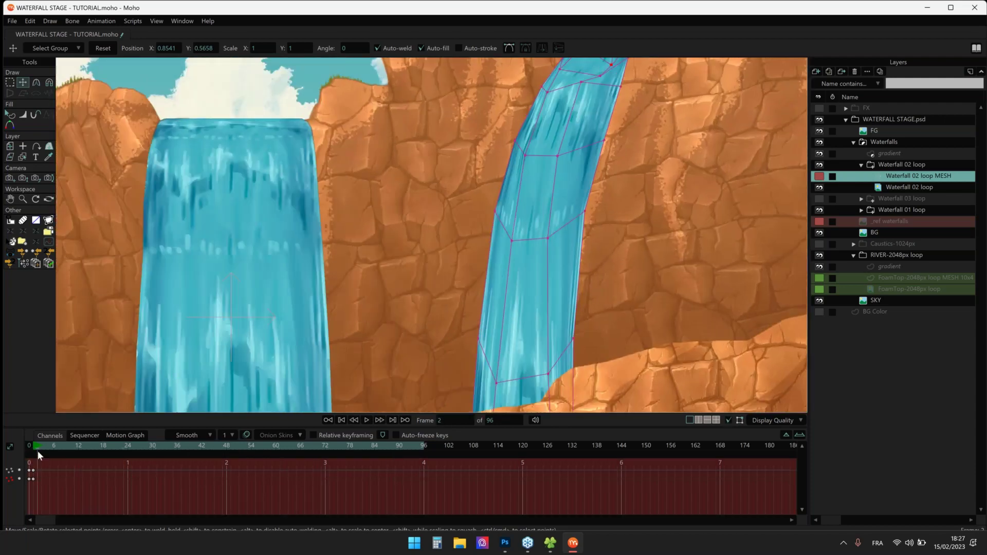
left_click(33, 447)
left_click_drag(504, 224, 512, 268)
left_click_drag(485, 337, 528, 167)
left_click_drag(485, 288, 545, 359)
left_click_drag(546, 297, 577, 332)
left_click_drag(564, 185, 524, 301)
Play the adjusted Waterfall 02 with the mesh overlay hidden and review it within the whole stage
key("space")
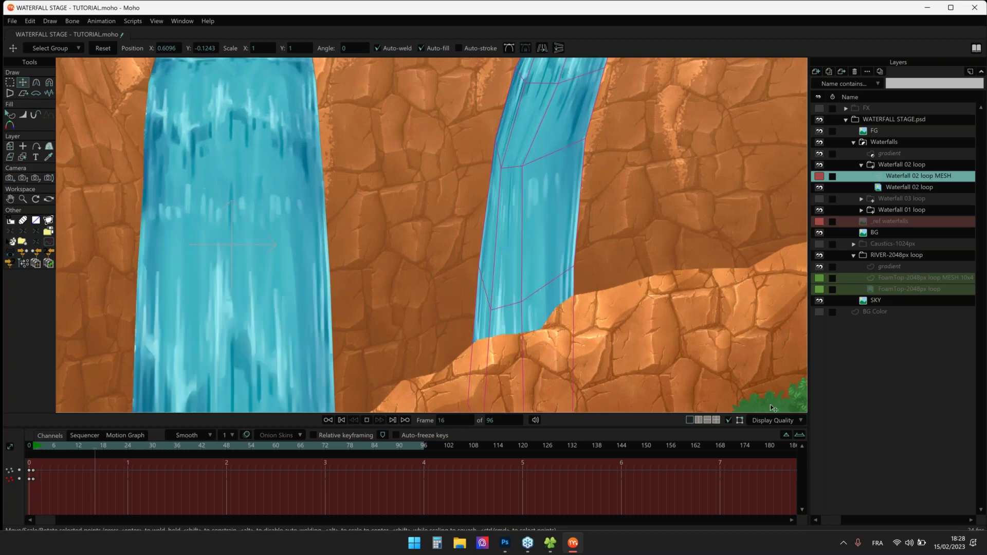
scroll(498, 149, "down", 3)
scroll(498, 159, "down", 6)
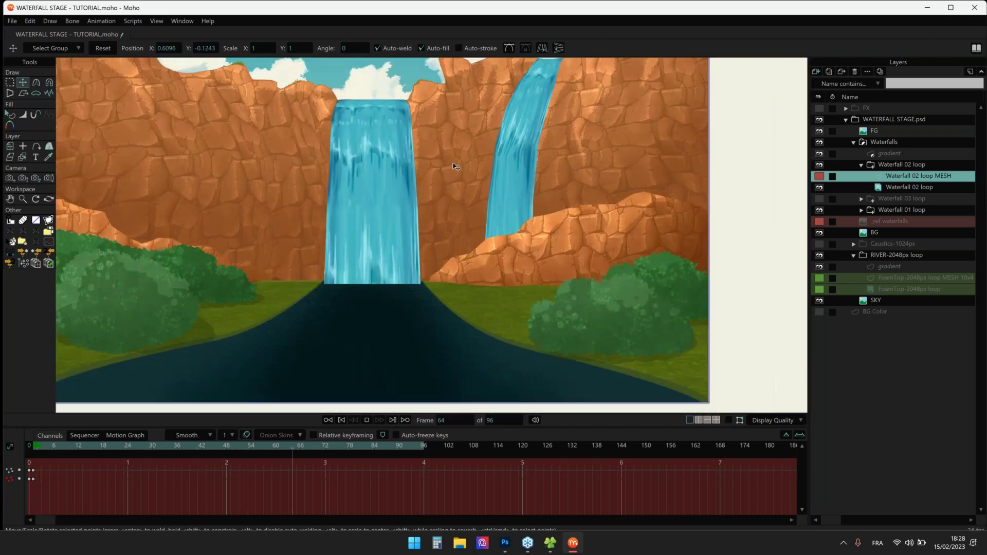
scroll(541, 200, "up", 1)
key("space")
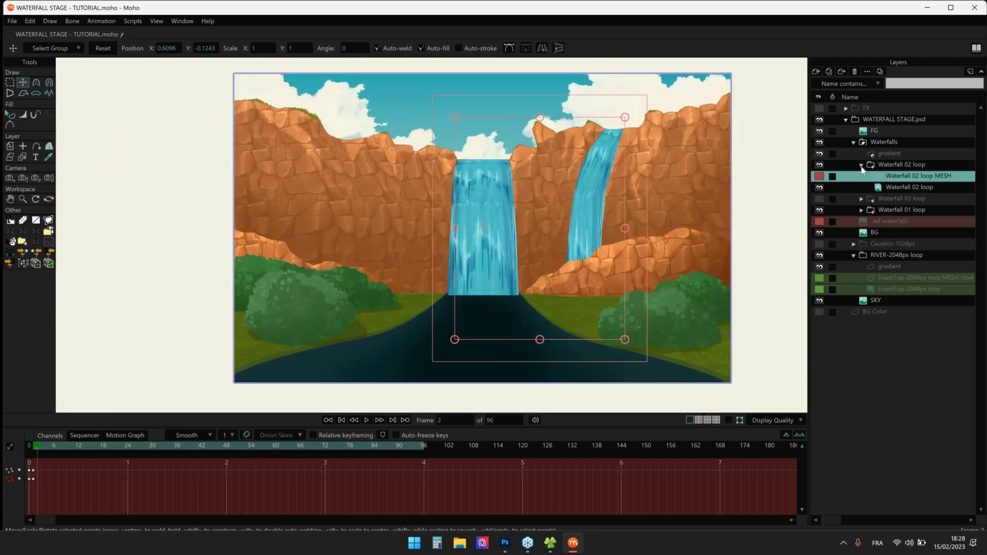
Collapse the Waterfall 02 loop group, show Waterfall 03 loop, and review all the waterfalls playing together
left_click(862, 165)
left_click(820, 176)
key("space")
left_click_drag(490, 198, 458, 205)
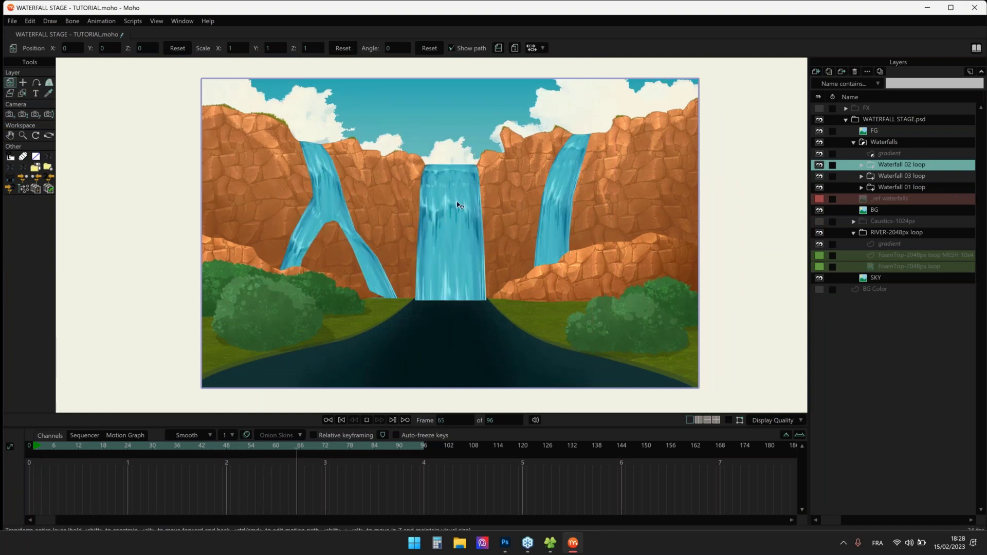
scroll(458, 205, "up", 2)
scroll(458, 205, "down", 1)
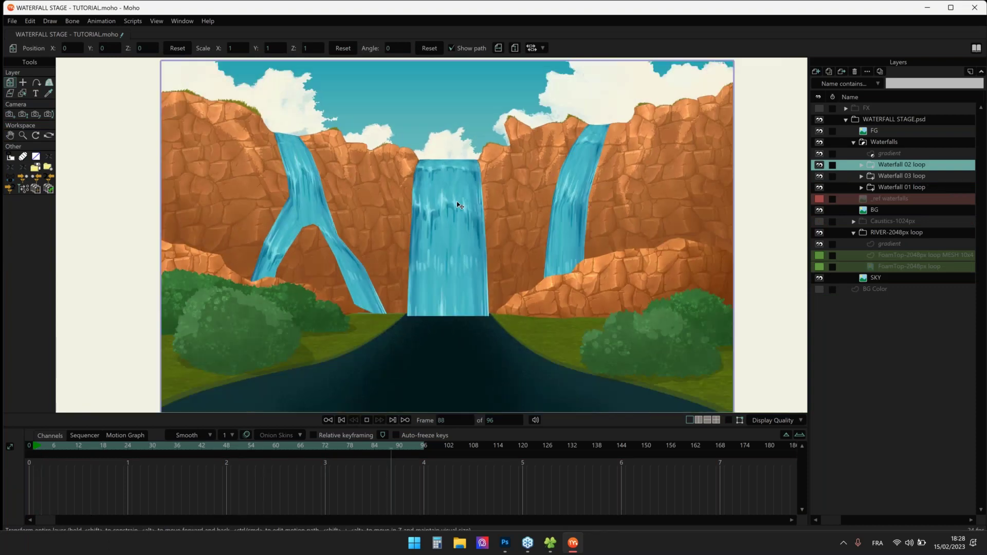
key("space")
Collapse and hide the Waterfalls group so that only the stage scenery shows
left_click(853, 142)
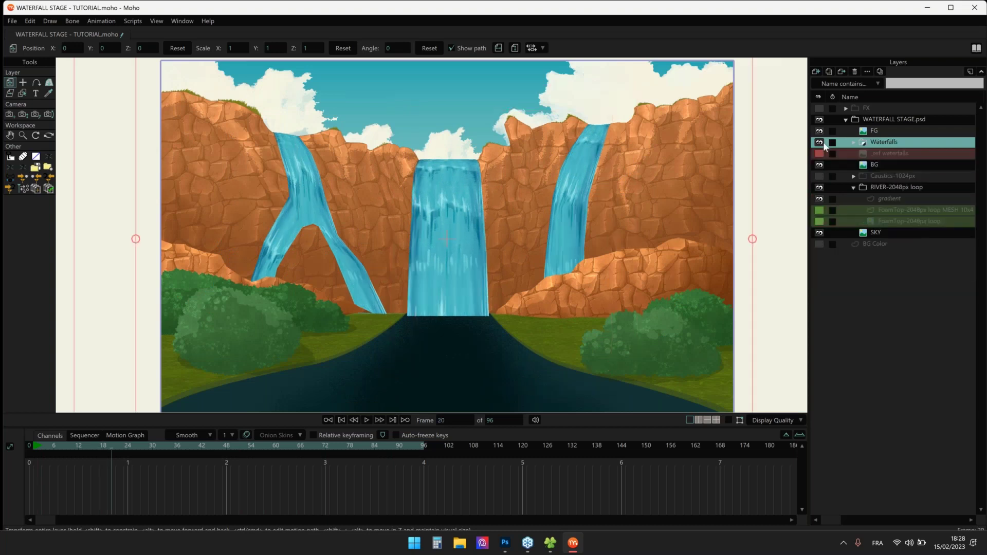
left_click(821, 142)
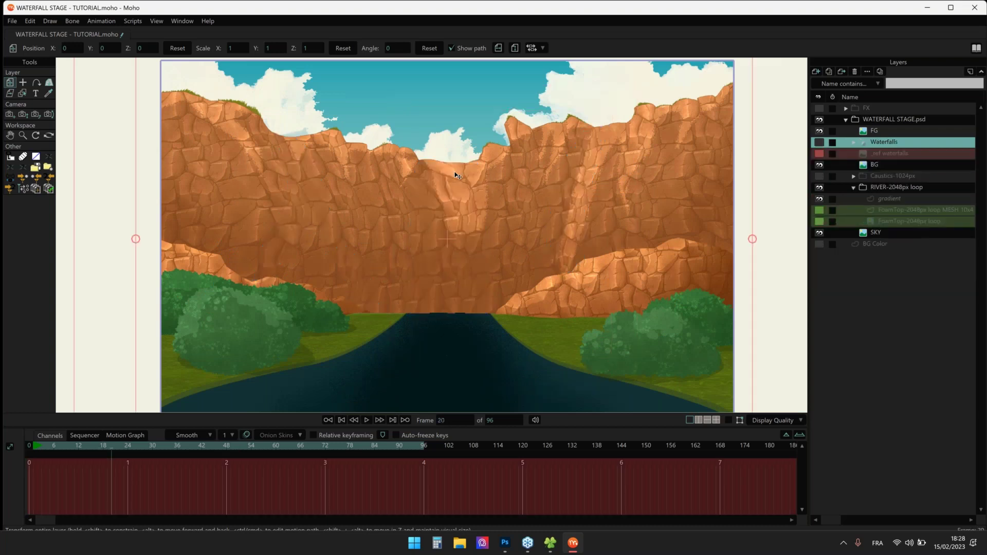
scroll(457, 175, "down", 2)
Switch to the file explorer, open FoamTop-2048px.psd from the 02-WATERFALLS folder in Photoshop, and examine the foam texture
mouse_move(557, 546)
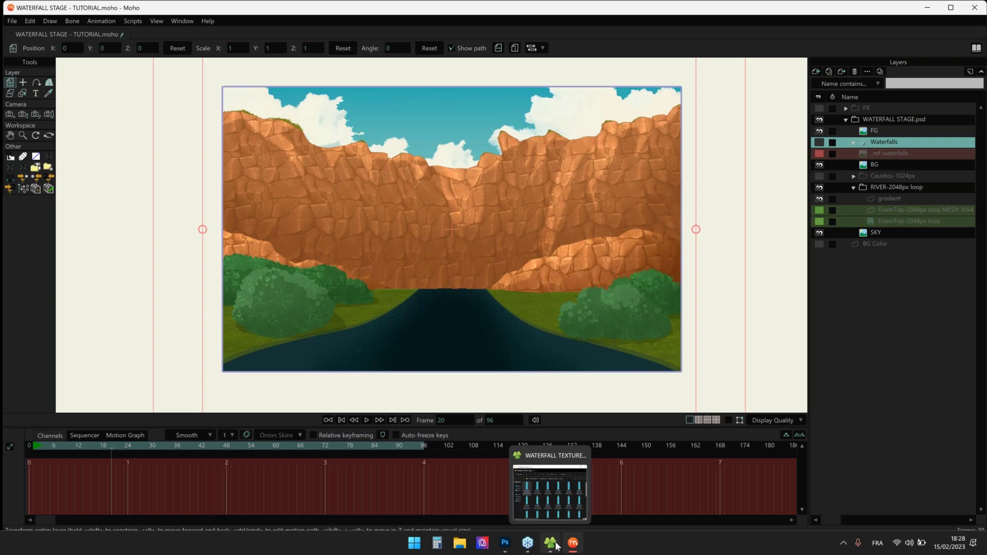
left_click(550, 489)
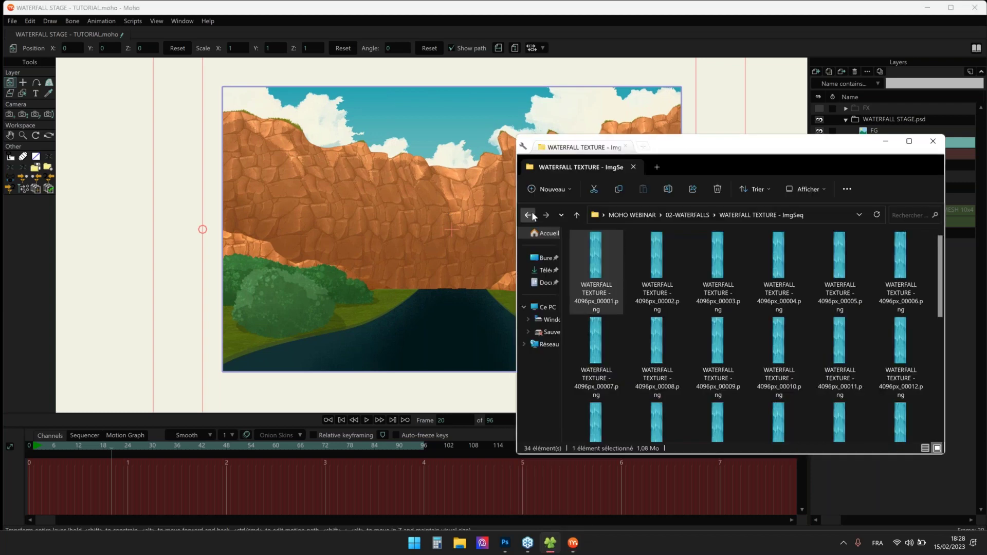
left_click(533, 215)
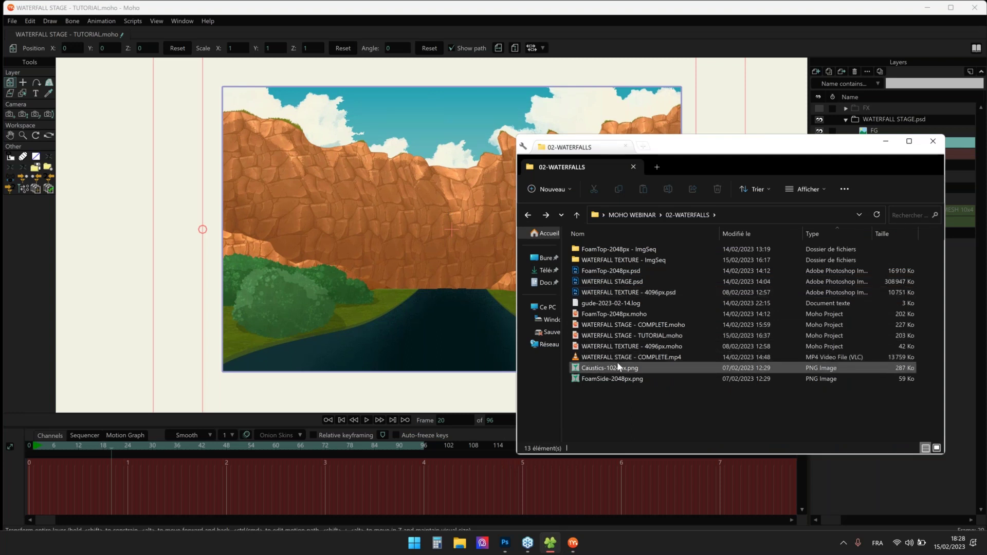
double_click(604, 271)
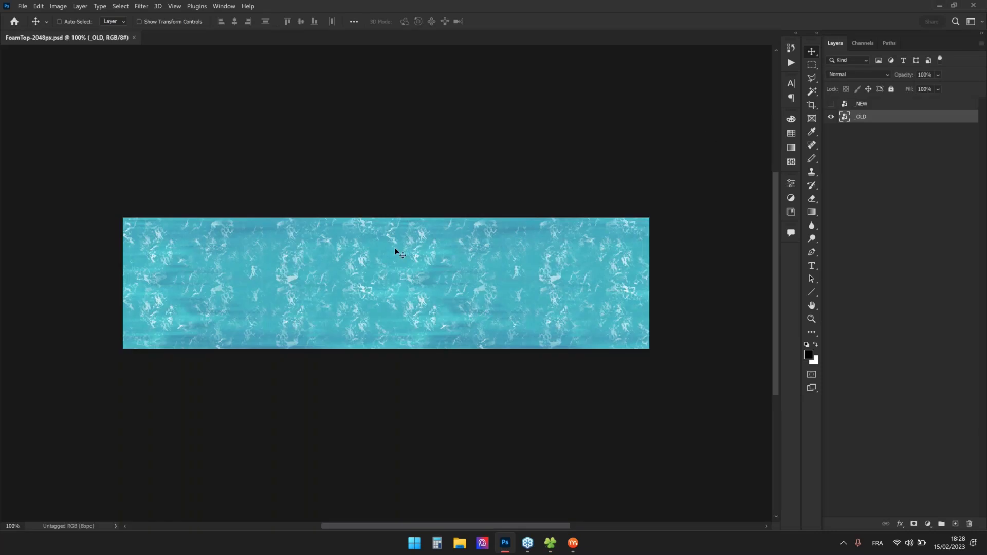
scroll(340, 255, "up", 2)
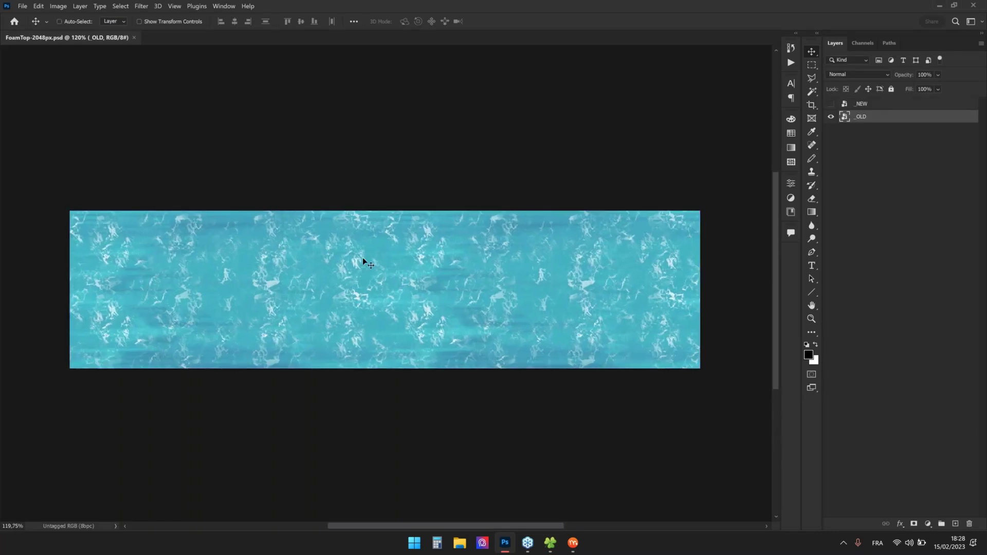
scroll(406, 263, "up", 2)
scroll(411, 264, "down", 3)
scroll(411, 265, "up", 1)
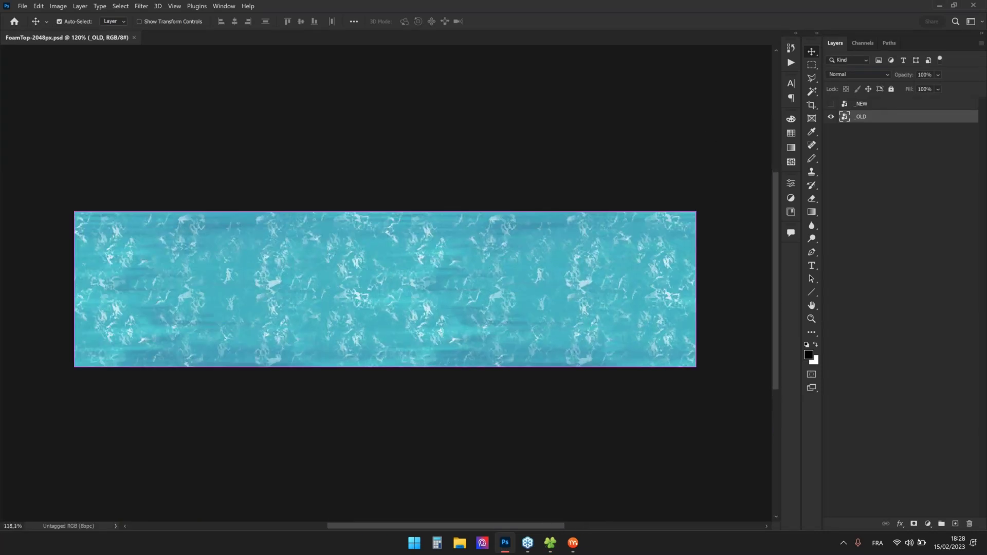
key("ctrl")
Open the _OLD smart object, hide its foam layers to inspect the base water layer, and close it without saving
double_click(844, 117)
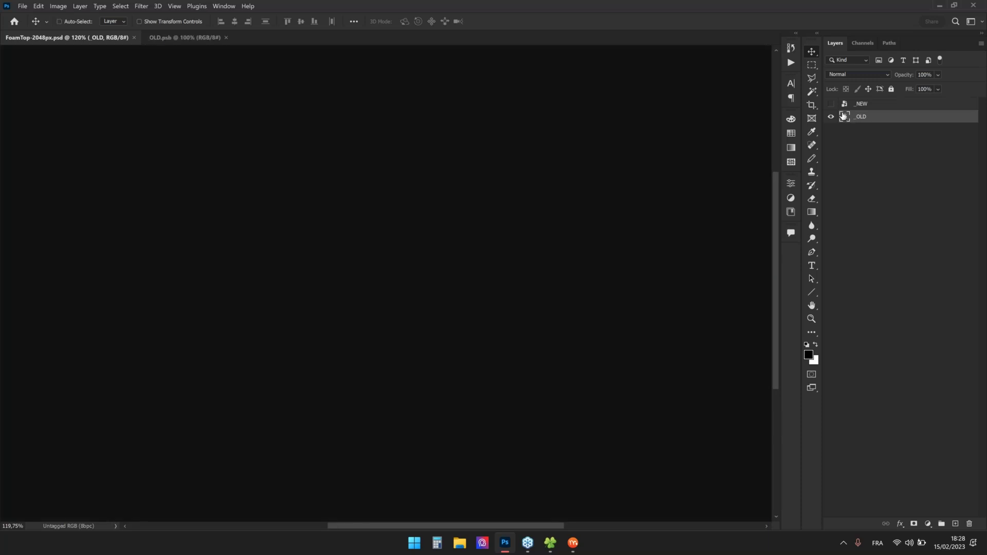
left_click(831, 114)
left_click_drag(831, 116, 832, 156)
key("ctrl+w")
left_click(537, 213)
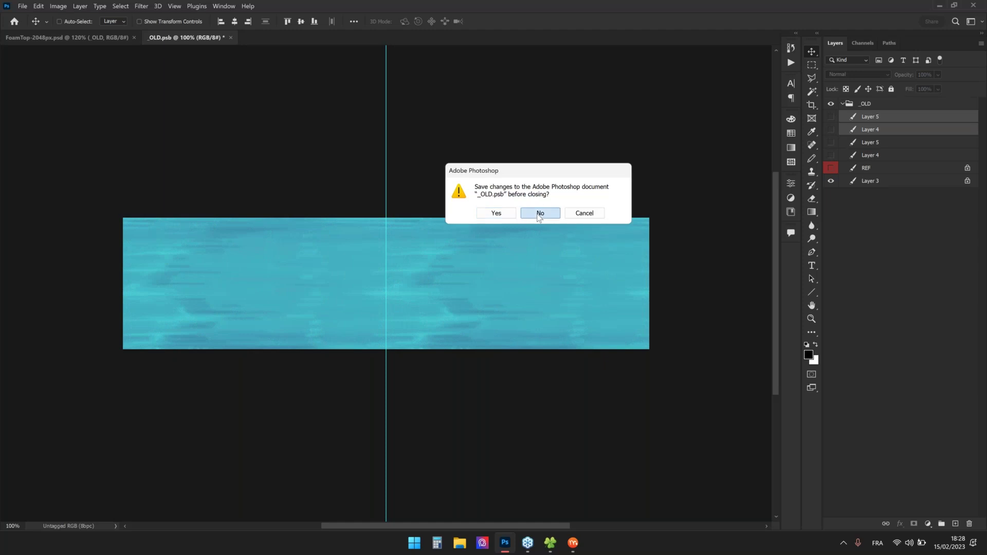
Close FoamTop-2048px.psd, minimize Photoshop, and open FoamTop-2048px.moho in Moho from the 02-WATERFALLS folder
key("ctrl+w")
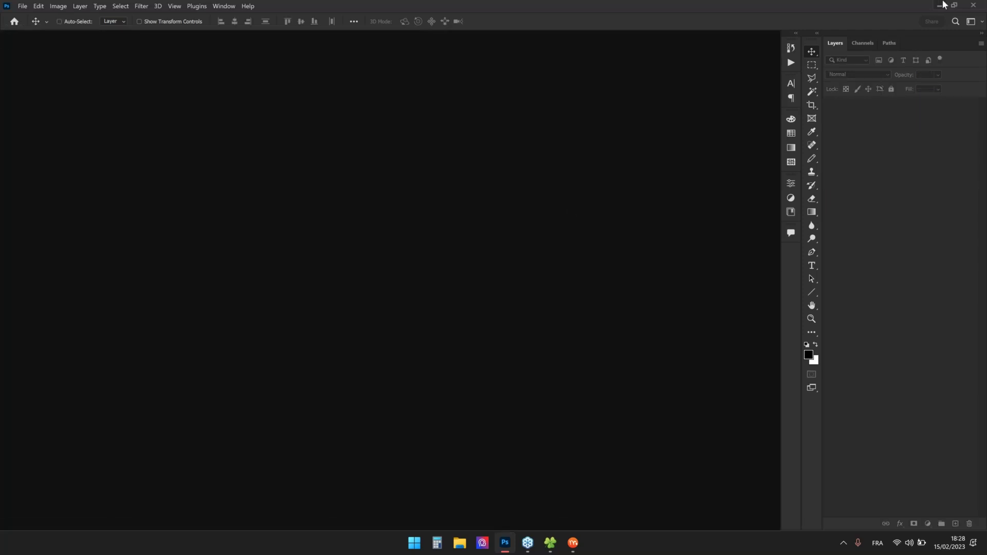
left_click(941, 5)
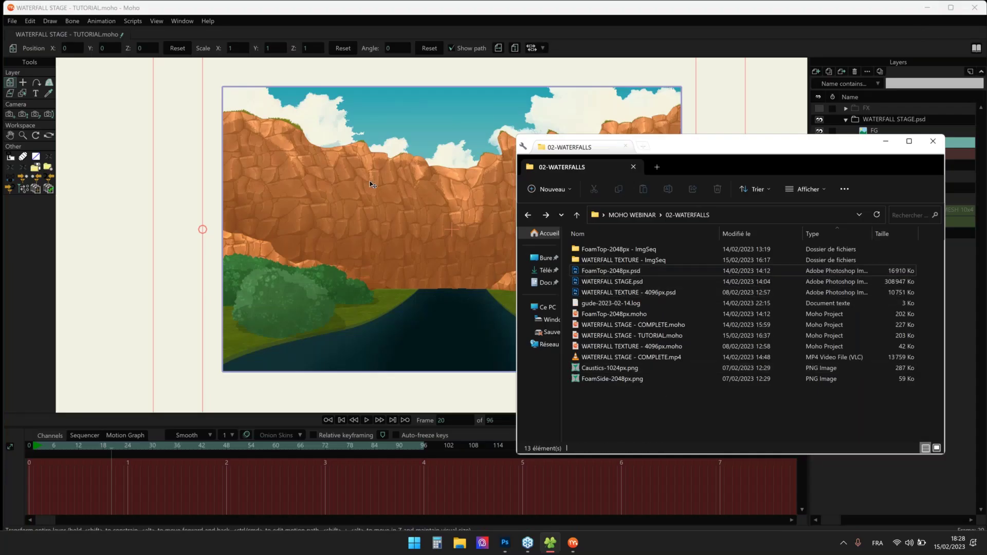
left_click(363, 189)
key("alt+Tab")
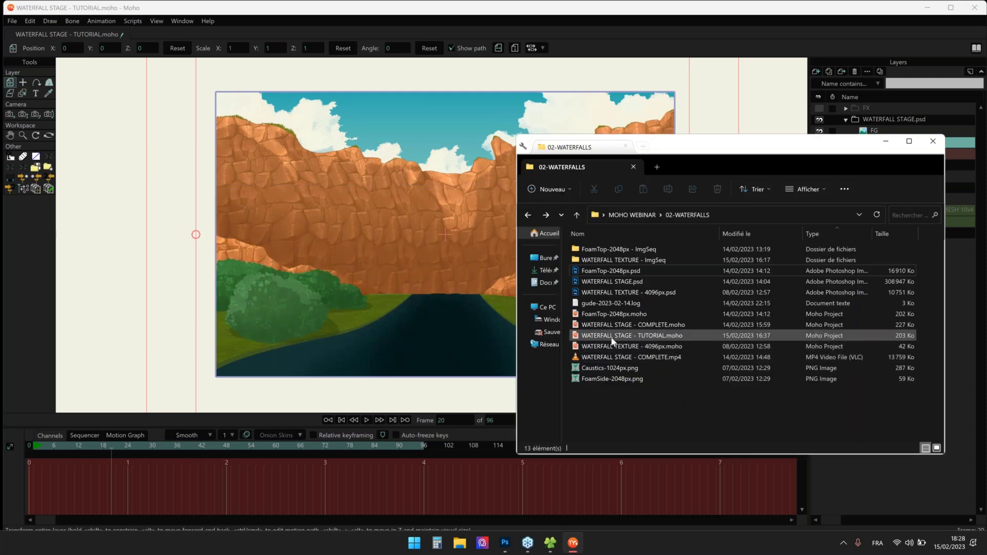
double_click(607, 314)
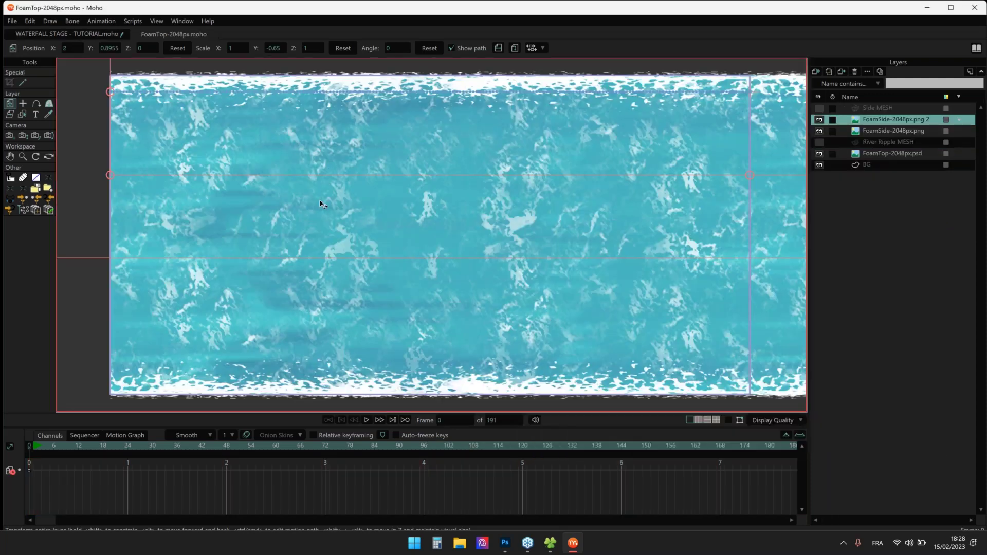
Play the river foam animation and review how the water texture and side foam scroll across the frame
scroll(320, 204, "down", 3)
mouse_move(480, 197)
left_mouse_down()
mouse_move(454, 205)
mouse_move(491, 204)
left_mouse_up()
key("space")
scroll(470, 199, "down", 2)
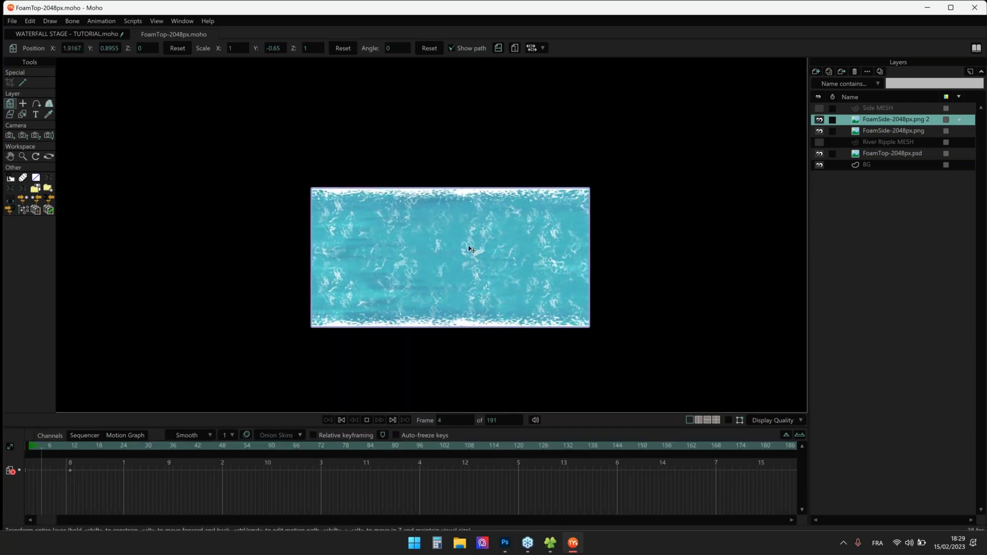
scroll(449, 249, "up", 1)
left_click_drag(448, 240, 466, 216)
key("space")
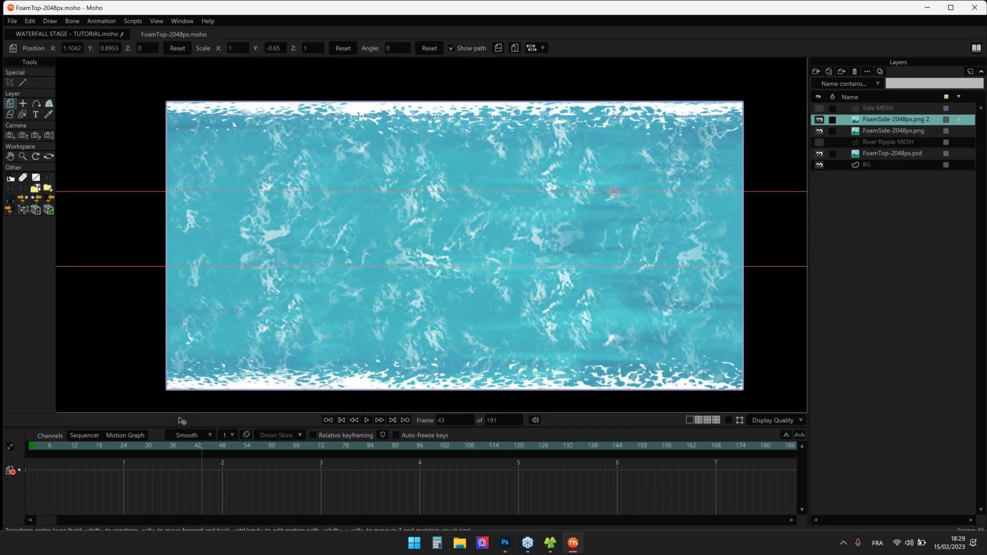
Return to frame 0, select the River Ripple MESH layer, and display its mesh points with the Transform Points tool
key("shift+ctrl+Left")
left_click(869, 145)
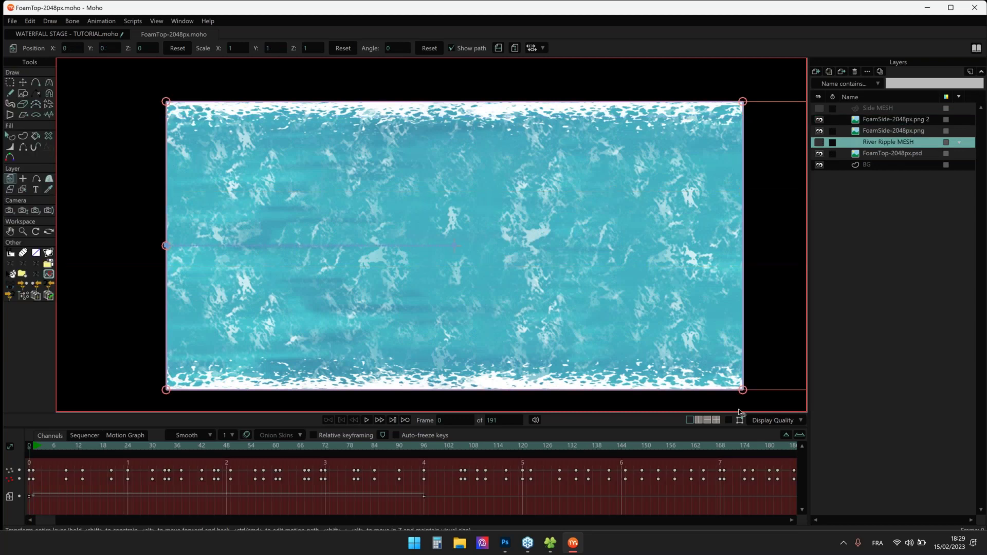
left_click(729, 421)
scroll(517, 190, "down", 5)
key("t")
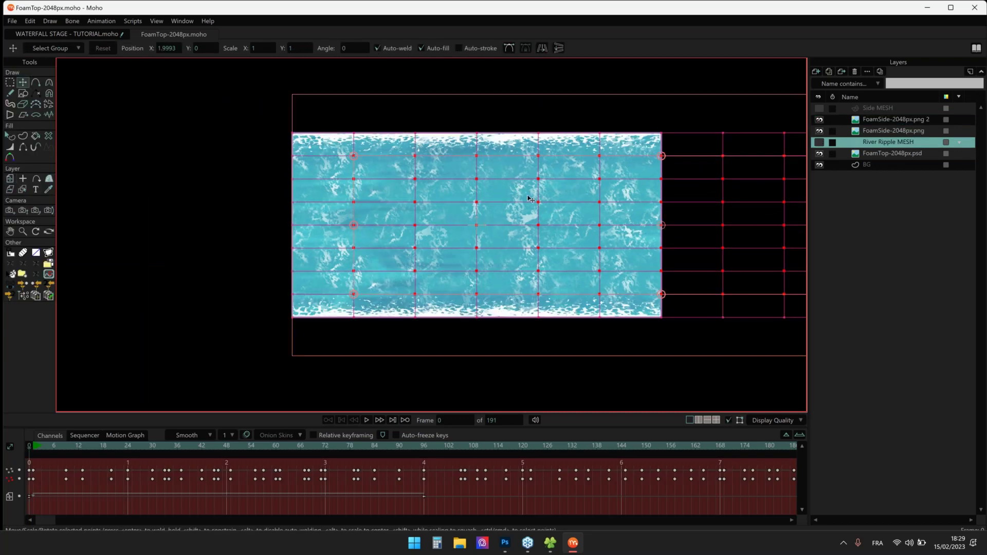
left_click_drag(484, 208, 469, 212)
Check the Draw Shape tool's grid options against the grid of the River Ripple MESH layer
left_click(24, 94)
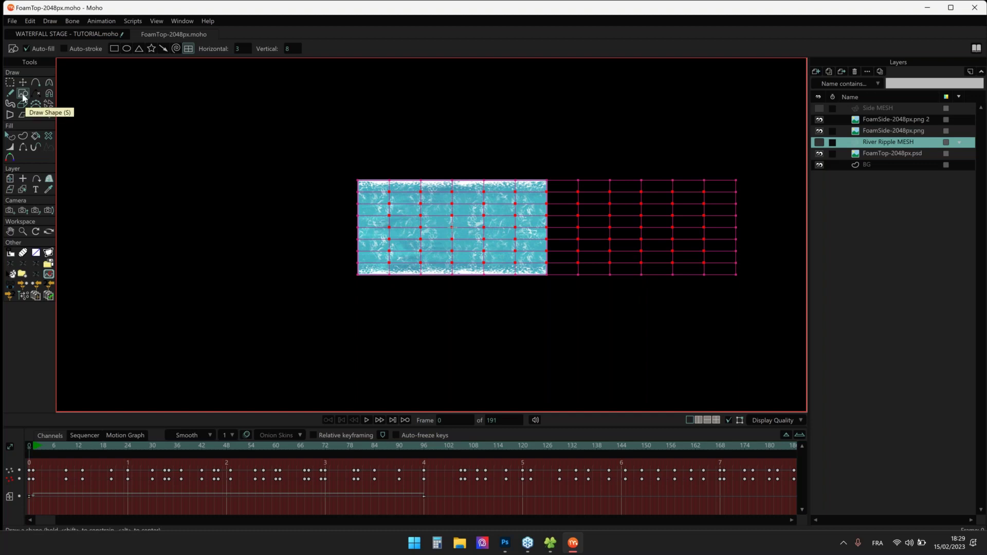
left_click_drag(278, 112, 258, 158)
scroll(354, 139, "up", 2)
left_click_drag(353, 119, 308, 36)
scroll(391, 170, "down", 1)
left_click_drag(392, 170, 377, 173)
Play the River Ripple MESH animation with its overlay shown and watch the grid points distort the water
key("space")
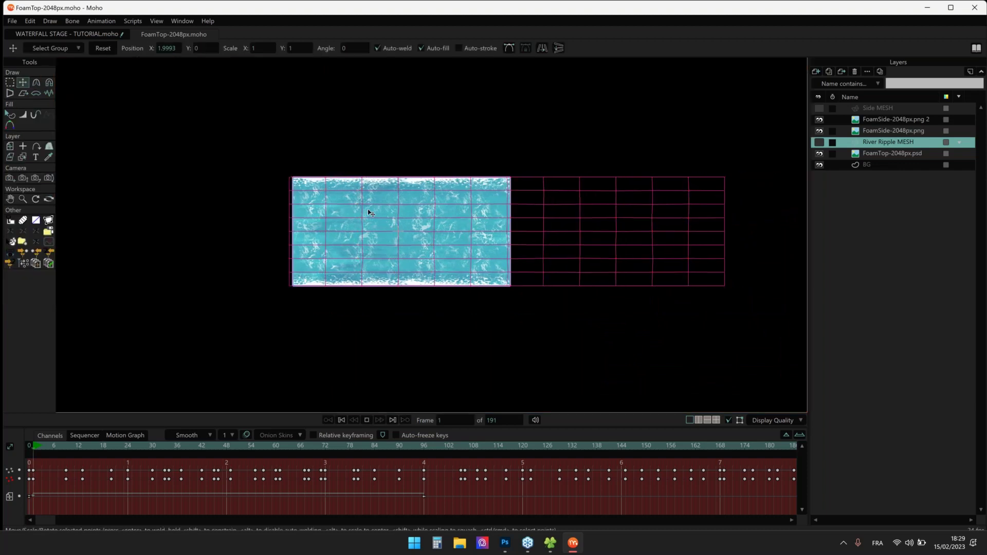
scroll(368, 213, "up", 1)
scroll(371, 212, "up", 1)
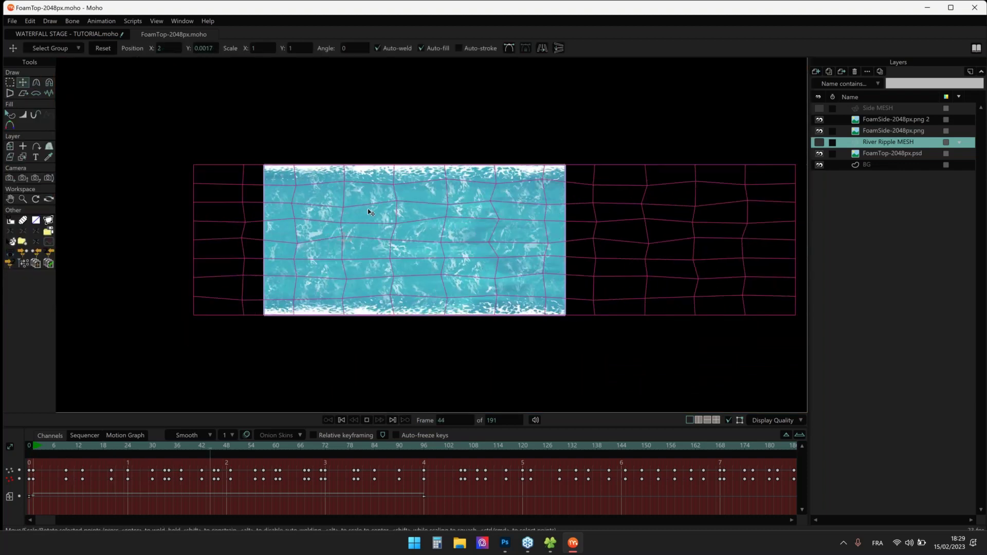
key("space")
Toggle the FoamTop-2048px.psd layer off and on to identify the image warped by the ripple mesh
left_click(819, 154)
left_click(819, 153)
left_click(820, 153)
left_click(820, 154)
scroll(408, 227, "up", 1)
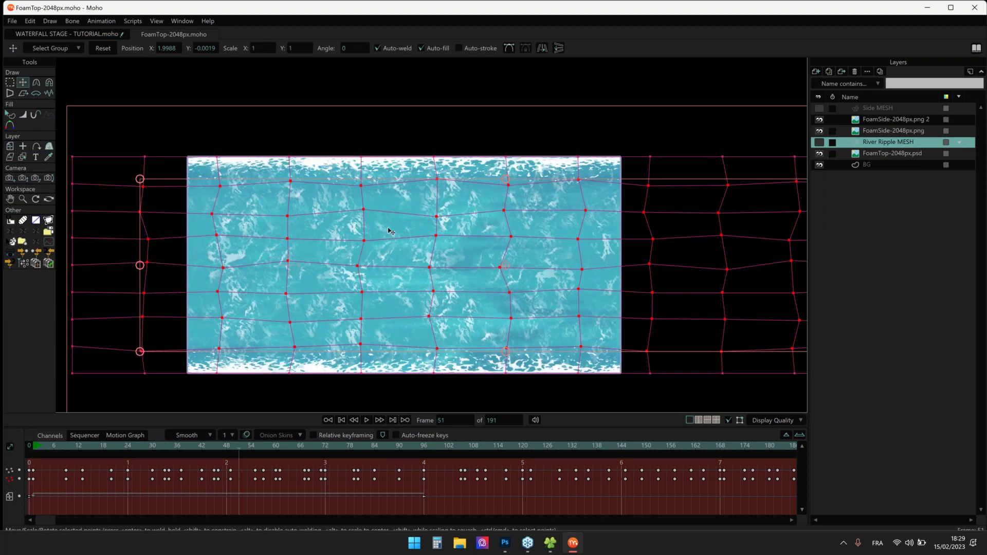
Go back to the start of the timeline, select the FoamTop-2048px.psd layer, and play its scrolling motion
left_click(40, 449)
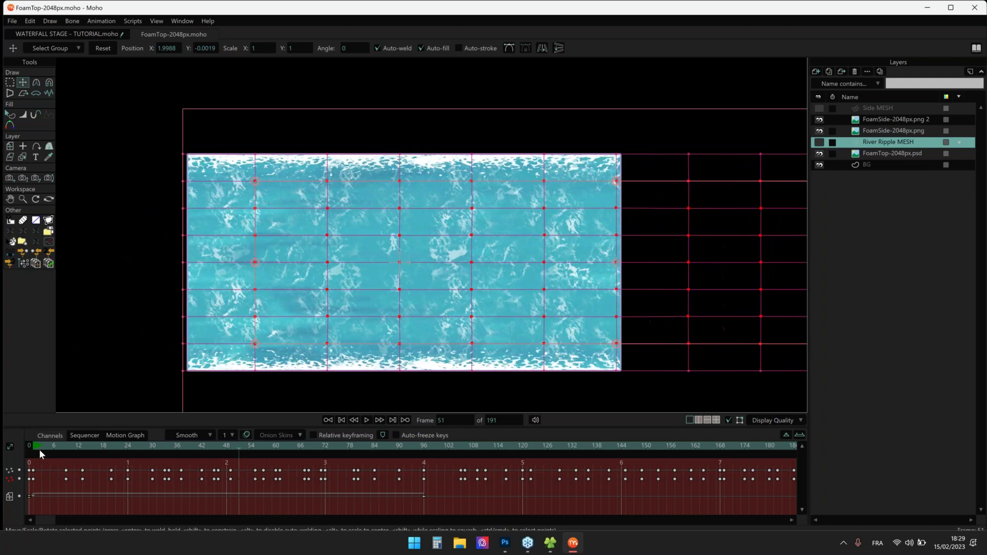
key("space")
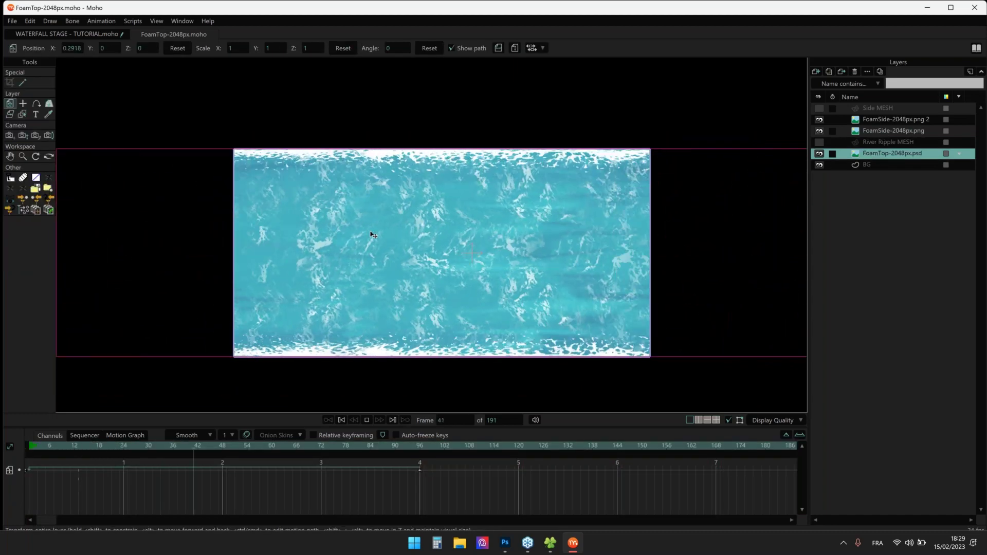
scroll(372, 233, "up", 1)
left_click_drag(371, 232, 372, 227)
Toggle the FoamSide-2048px.png 2 layer off and on to compare the river edge with and without side foam
left_click(820, 119)
left_click(820, 119)
left_click(820, 120)
left_click(820, 119)
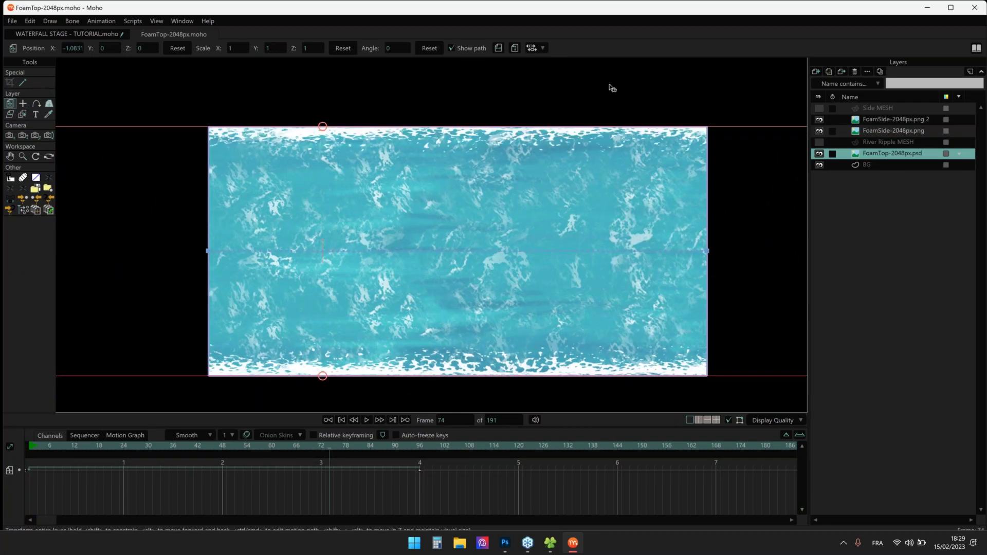
Toggle the two FoamSide layers off and on, and play the animation to examine the foam along the river edges
scroll(612, 87, "up", 2)
left_click(819, 119)
left_click(818, 120)
left_click(819, 130)
left_click(818, 130)
scroll(687, 126, "down", 3)
key("space")
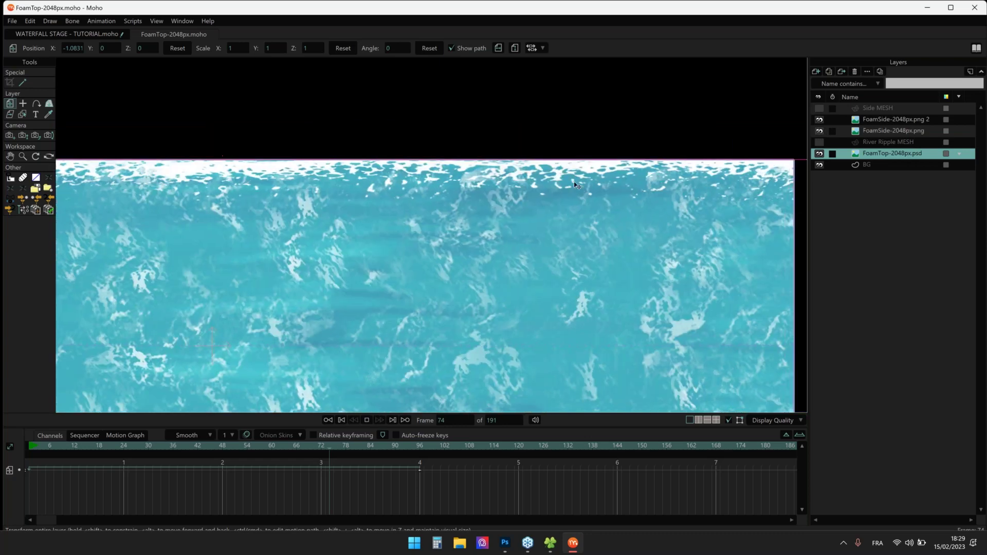
scroll(534, 131, "down", 2)
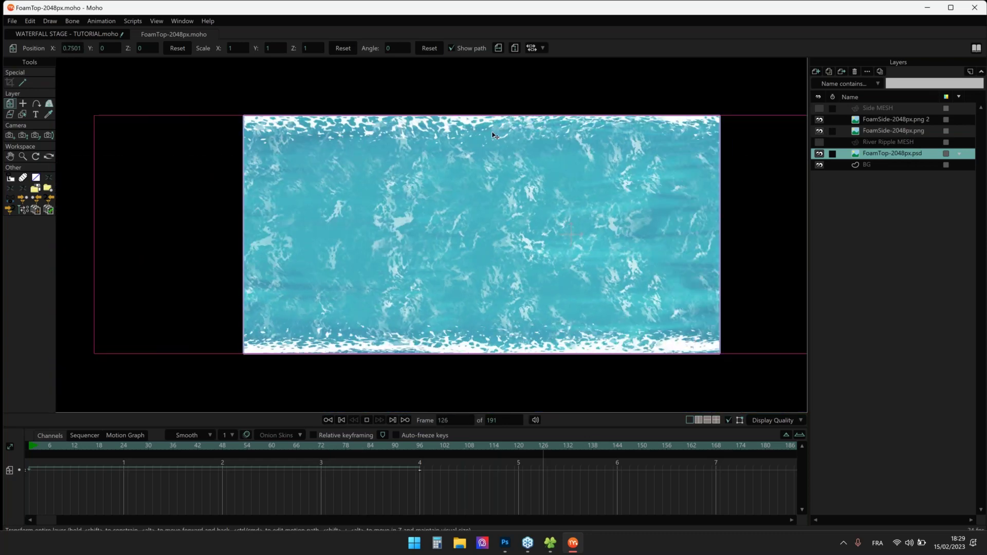
scroll(489, 137, "down", 1)
scroll(490, 145, "up", 1)
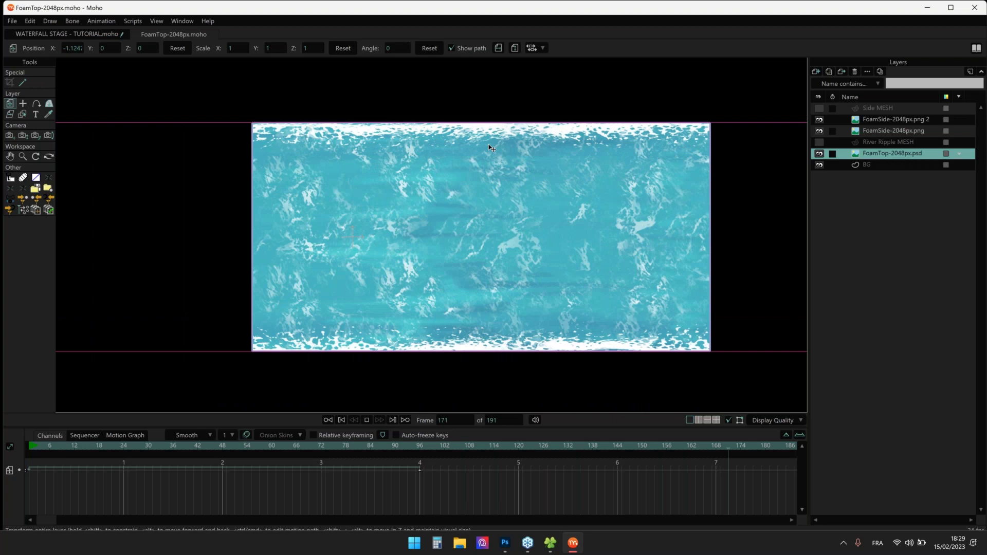
Select the Side MESH layer, view it with its layer shown and hidden during playback, and stop the animation
left_click(872, 108)
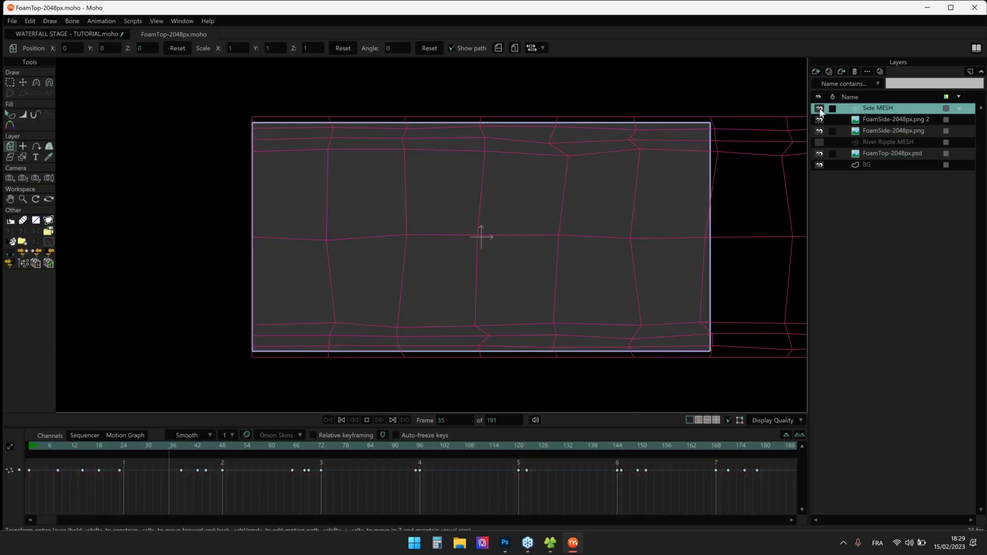
scroll(496, 159, "up", 2)
scroll(482, 153, "down", 1)
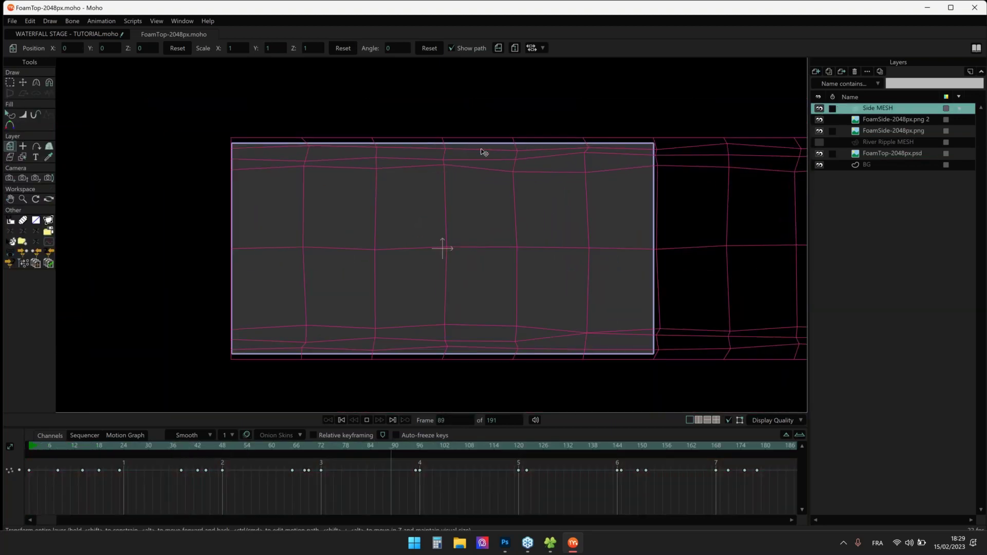
left_click(820, 109)
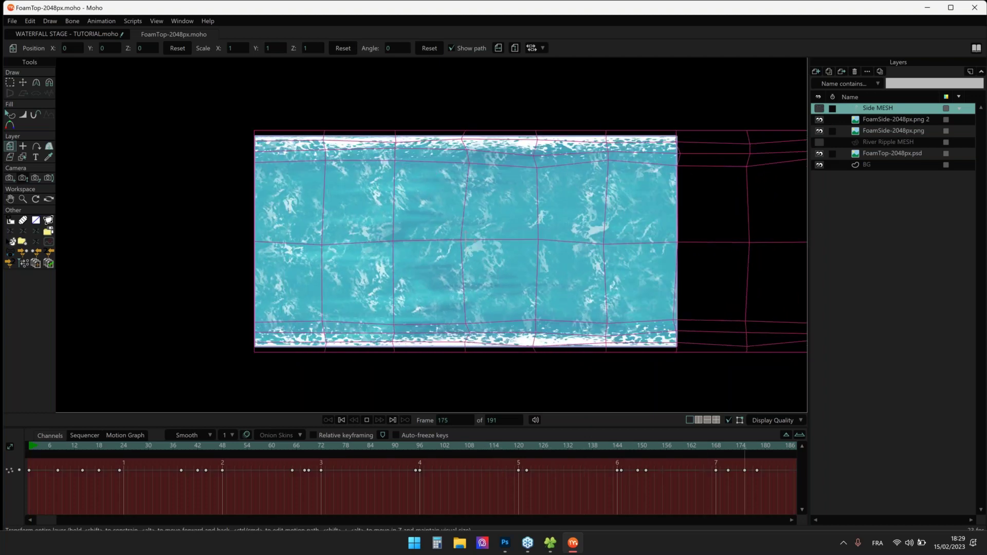
left_click(11, 199)
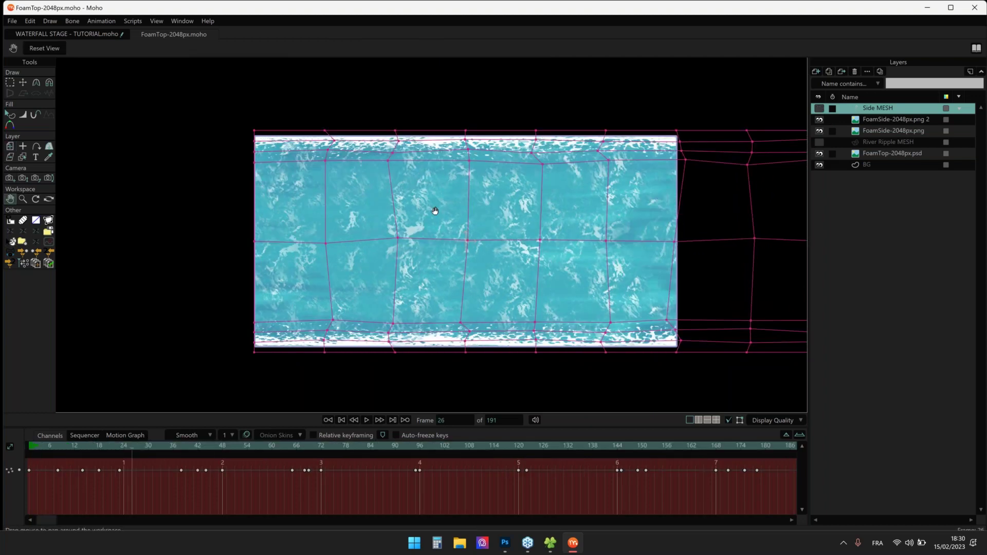
Review the PNG image sequence export settings with the project's own folder as destination, cancel the export, and close FoamTop-2048px.moho
key("ctrl+shift+r")
left_click(511, 363)
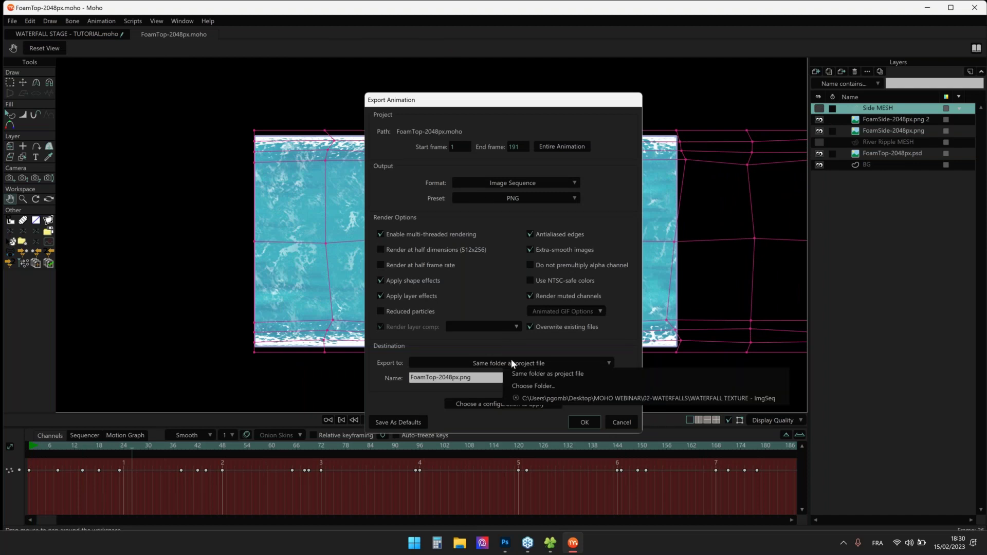
left_click(535, 374)
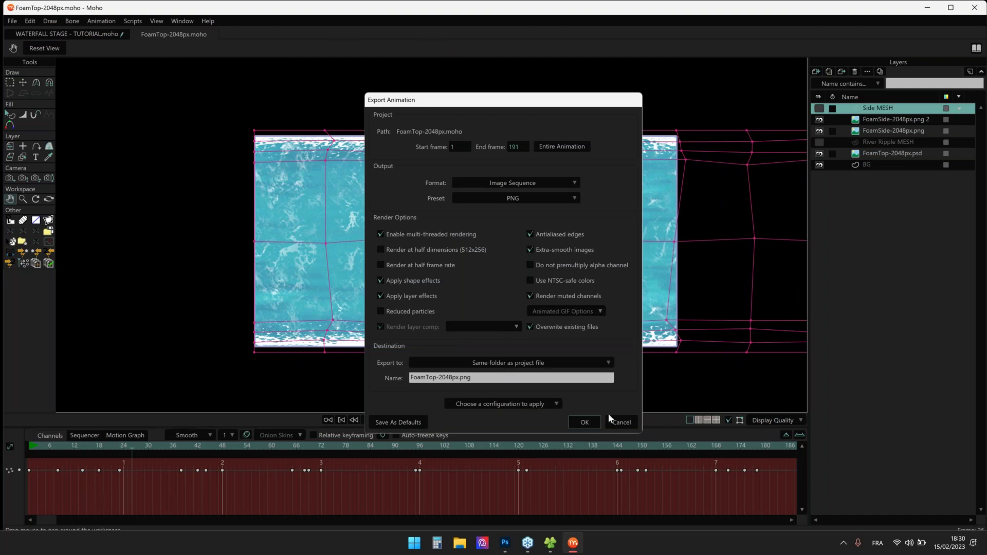
left_click(623, 423)
key("ctrl+w")
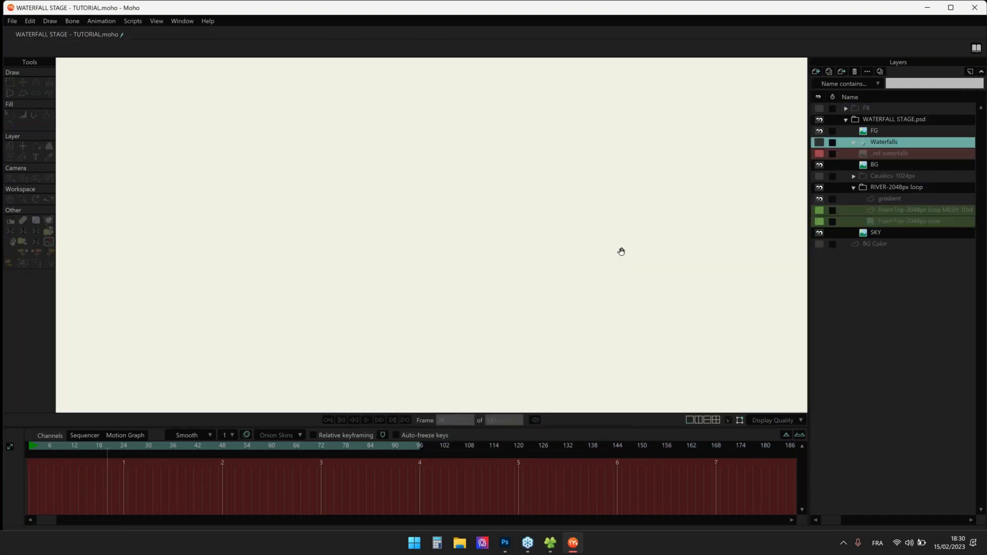
Switch to the file manager, view a rendered frame in the FoamTop-2048px - ImgSeq folder, and return to the 02-WATERFALLS folder
left_click(551, 543)
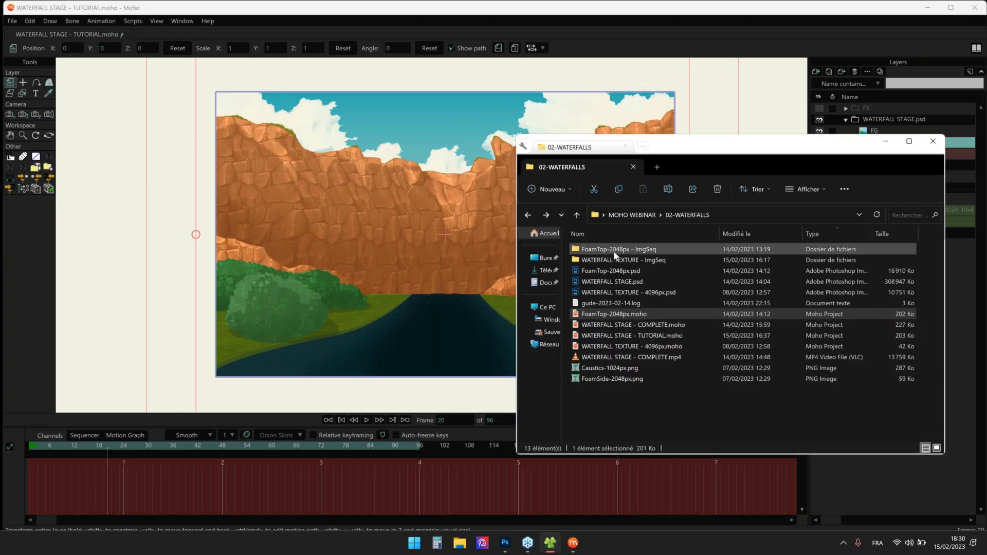
double_click(591, 257)
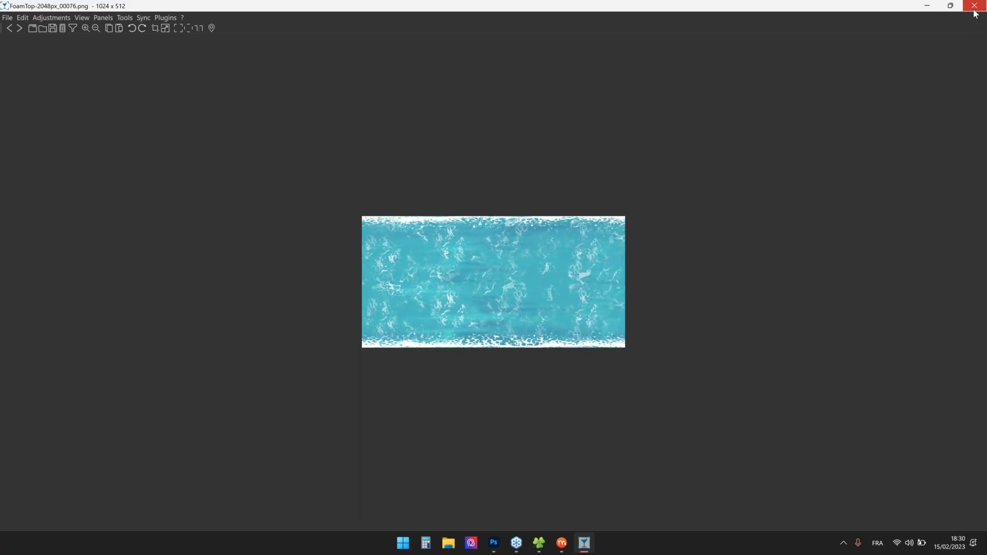
left_click(974, 6)
left_click(528, 215)
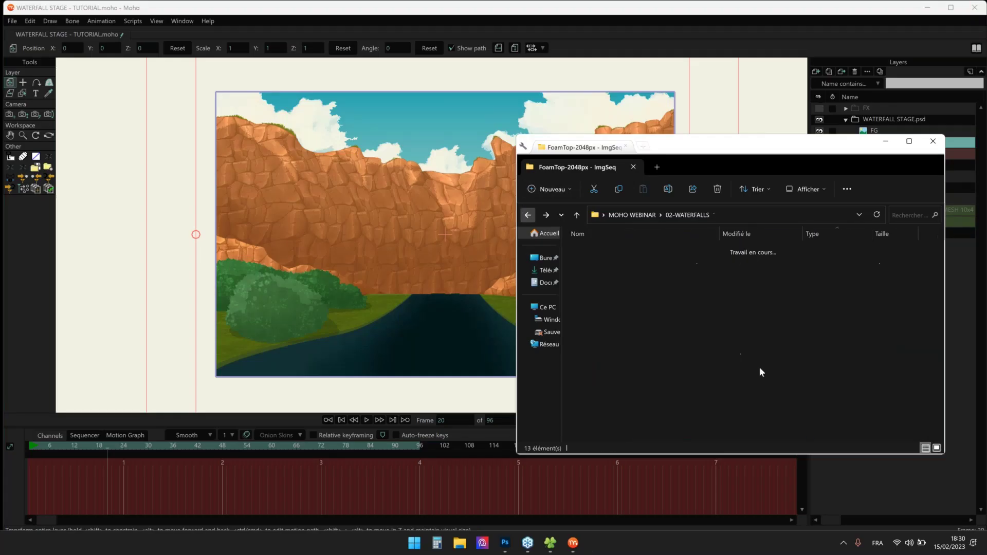
left_click(785, 416)
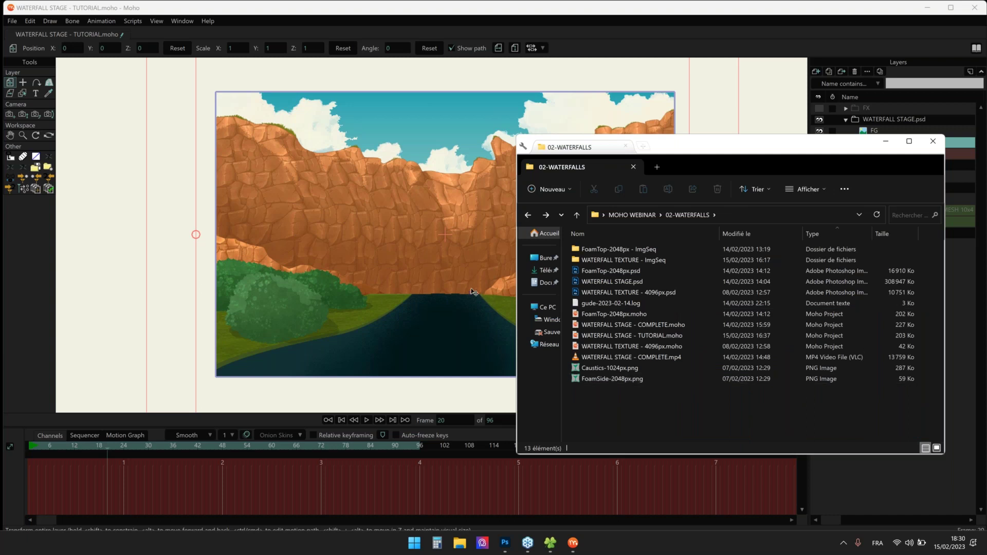
Copy the path of the FoamTop-2048px - ImgSeq folder and switch back to Moho
double_click(634, 249)
left_click(823, 214)
key("ctrl+x")
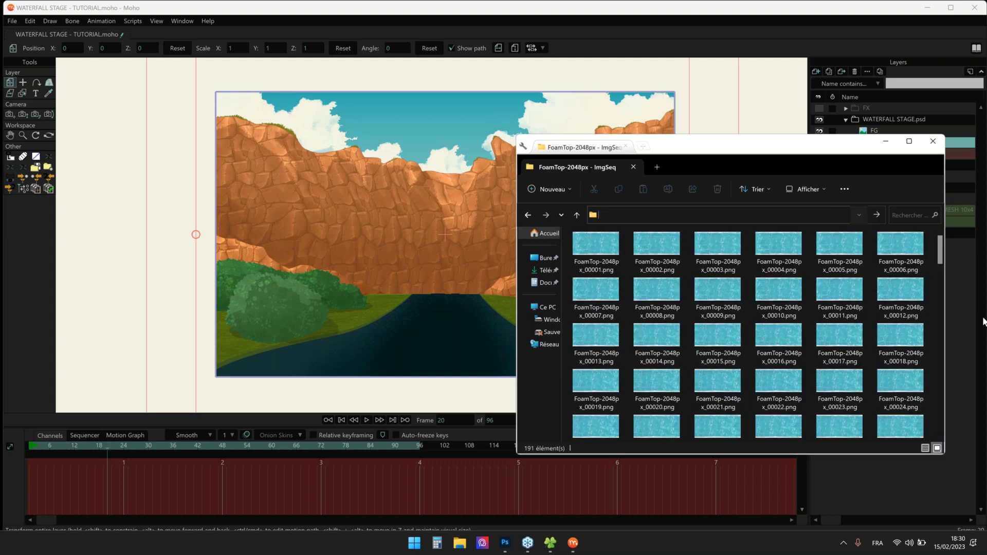
left_click(984, 321)
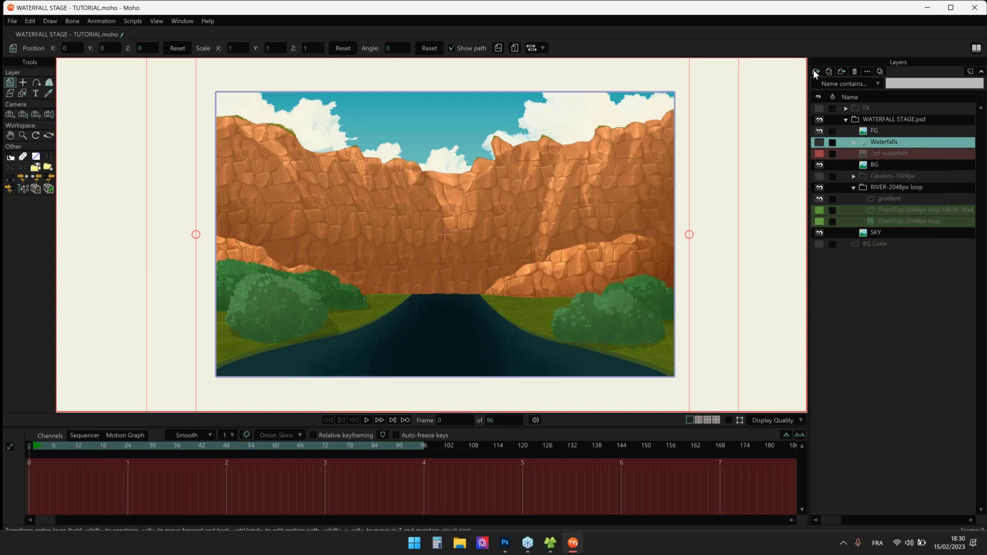
Import the FoamTop-2048px - ImgSeq frames as an image sequence layer, starting from the first image, and play it briefly
left_click(816, 71)
left_click(826, 103)
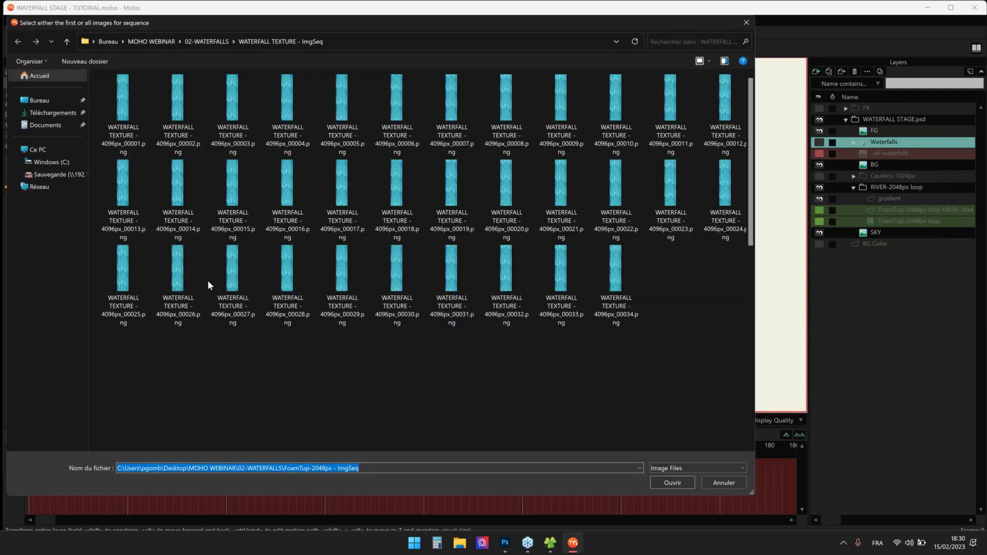
key("Return")
left_click(132, 95)
double_click(132, 95)
key("space")
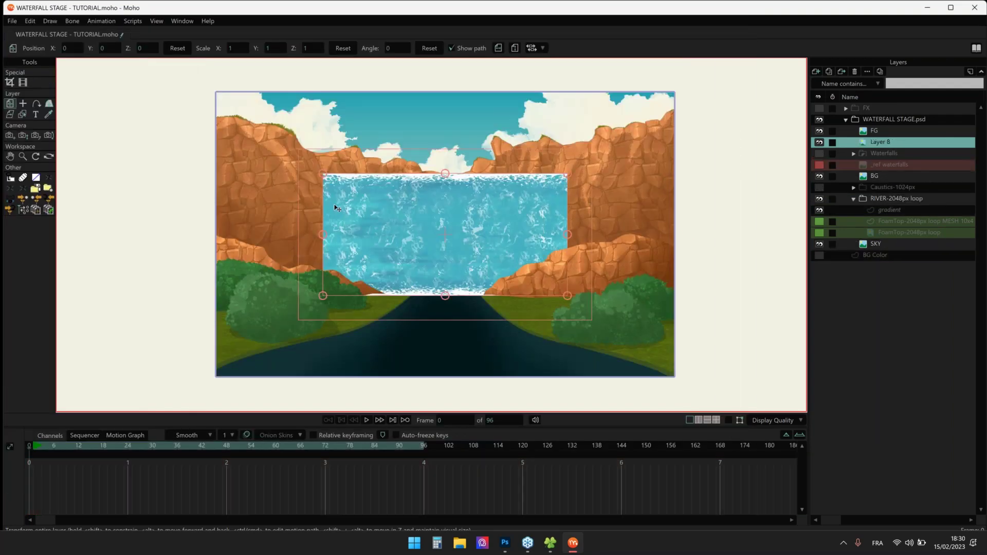
key("space")
Rename the imported image sequence layer river loop and move it directly below gradient in the RIVER-2048px loop group
double_click(862, 143)
left_click(536, 129)
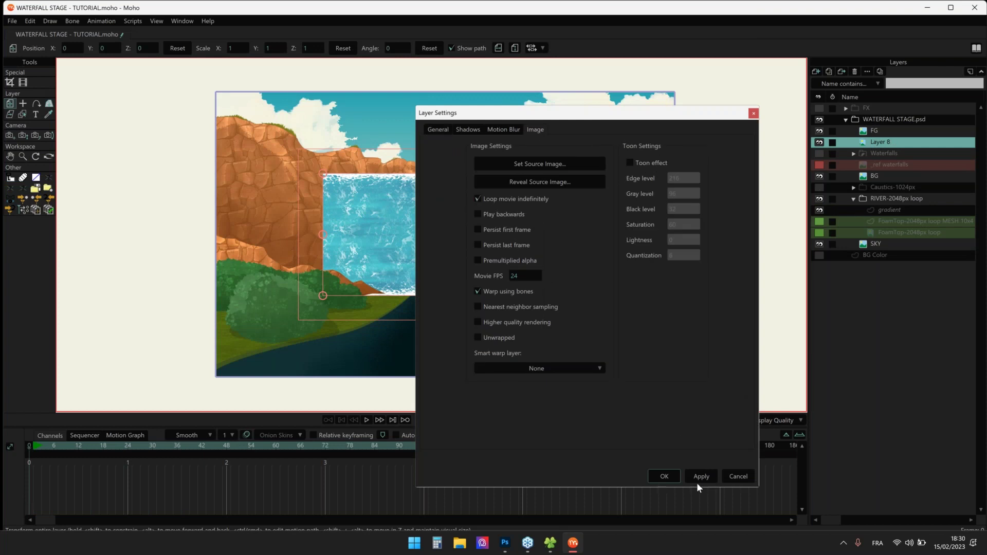
left_click(438, 130)
type("river loop")
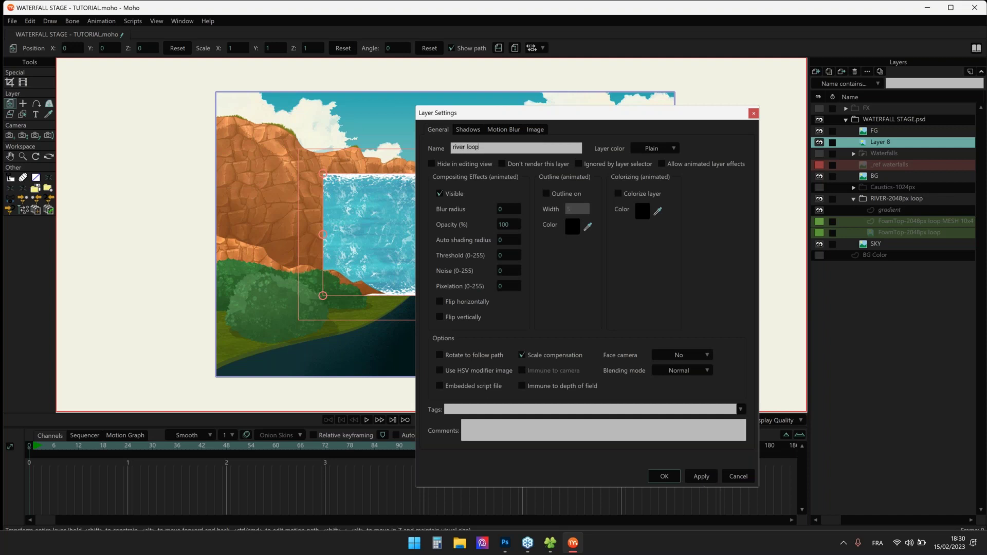
left_click(664, 476)
left_click_drag(879, 145, 882, 217)
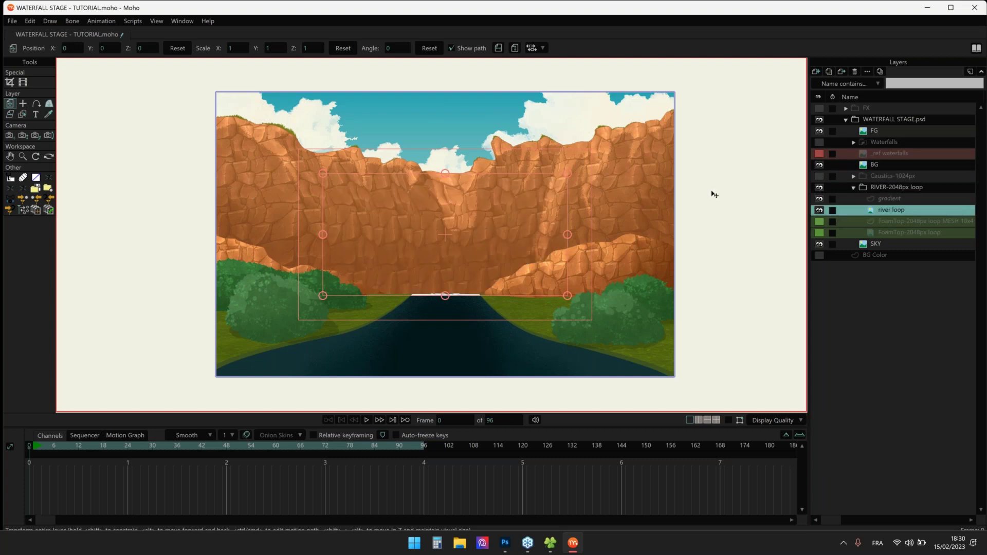
Toggle the BG and SKY layers off and on, and make the BG Color layer visible
left_click(819, 165)
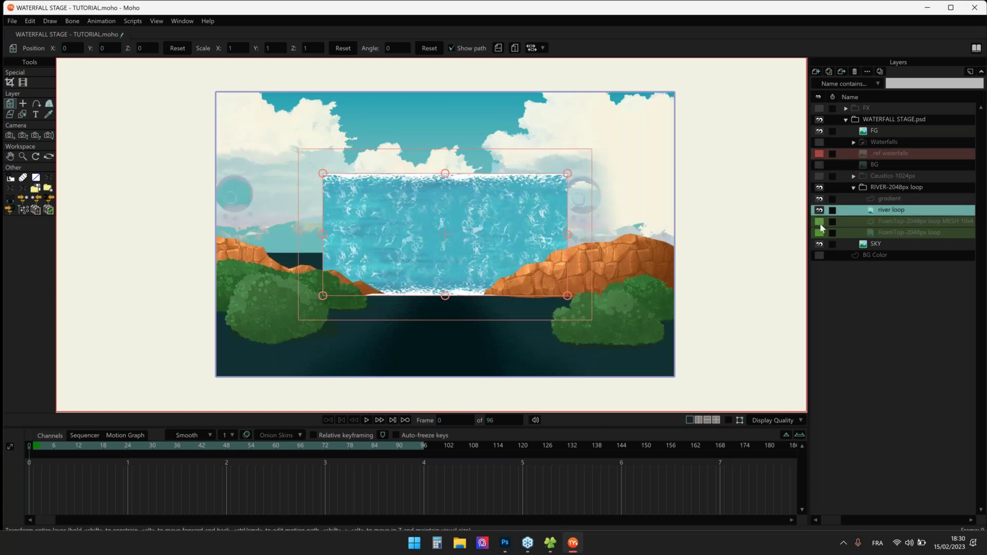
left_click(819, 244)
left_click(821, 165)
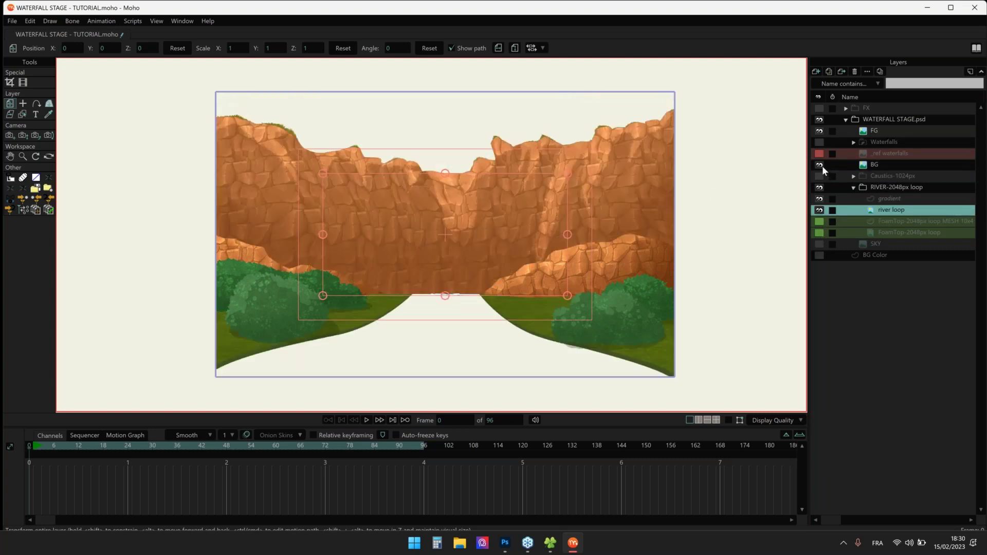
left_click(819, 244)
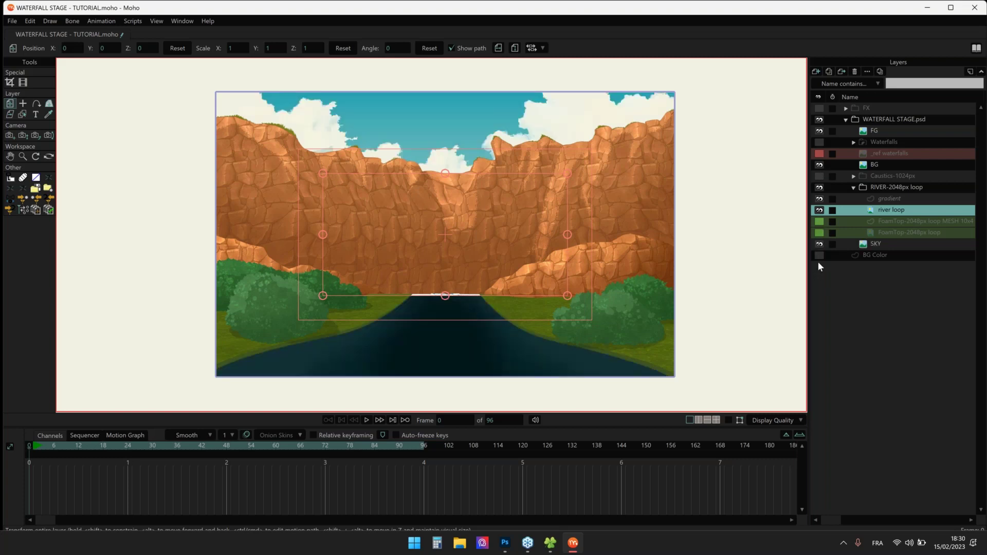
left_click(820, 256)
Try the river loop layer lower over the riverbed and play the animation to preview the flowing water
left_click_drag(530, 223, 526, 222)
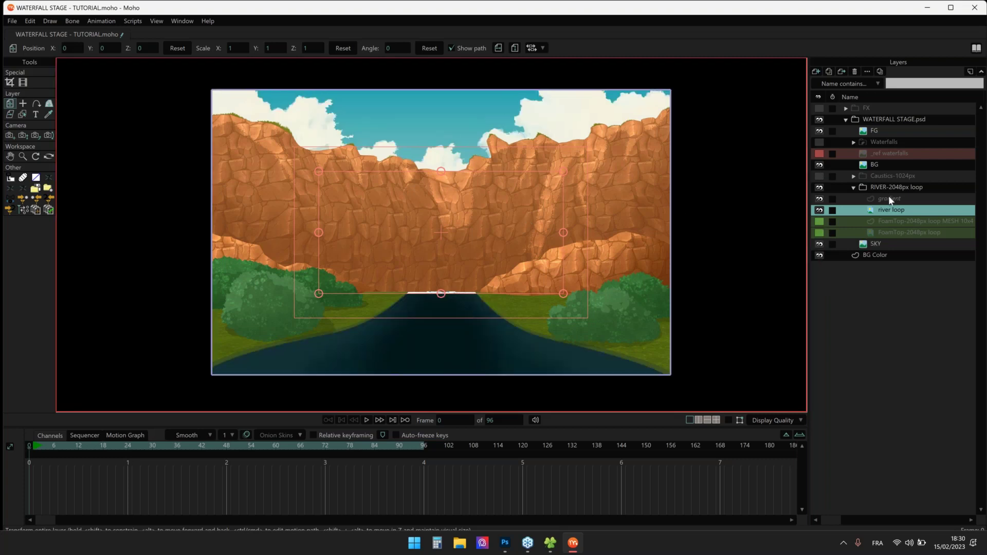
key("space")
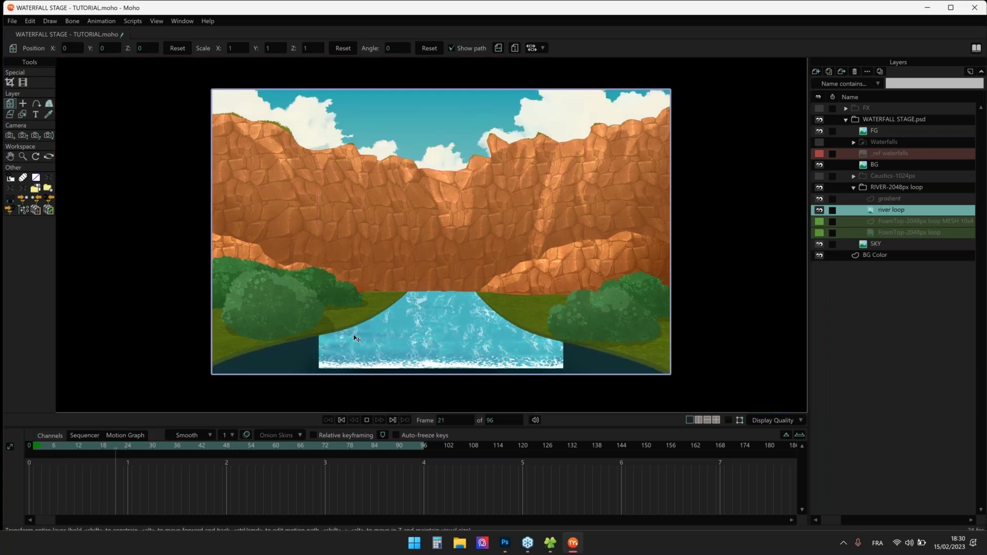
scroll(420, 289, "up", 3)
scroll(421, 289, "down", 1)
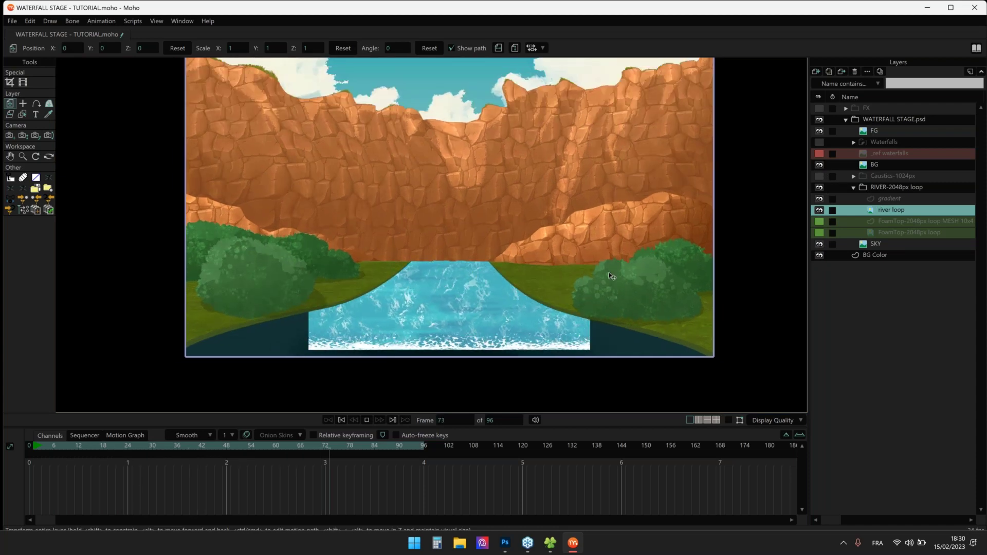
scroll(555, 279, "down", 2)
scroll(545, 273, "up", 2)
key("space")
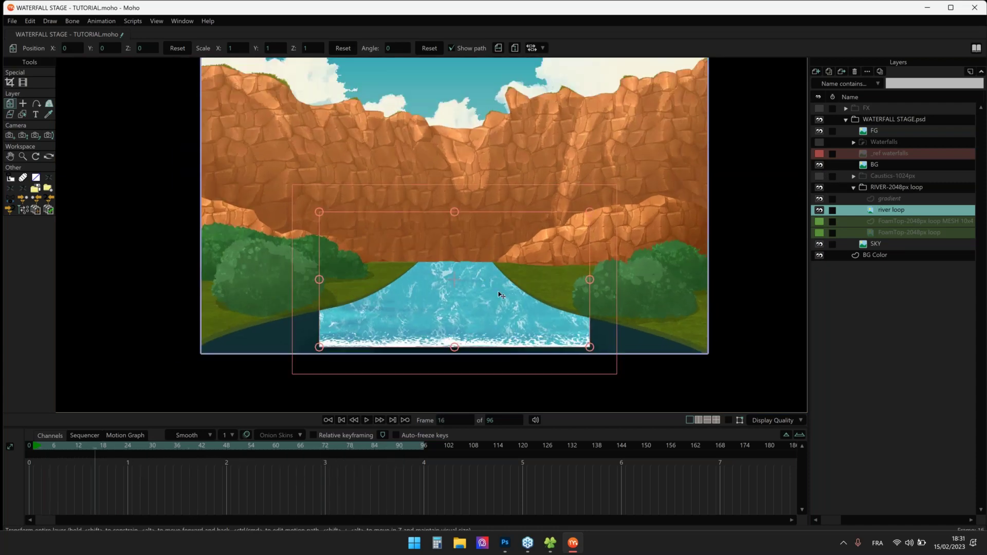
key("Escape")
Hide the BG, SKY and FG layers to isolate the river loop image
mouse_move(509, 276)
left_mouse_down()
mouse_move(517, 267)
mouse_move(525, 283)
left_mouse_up()
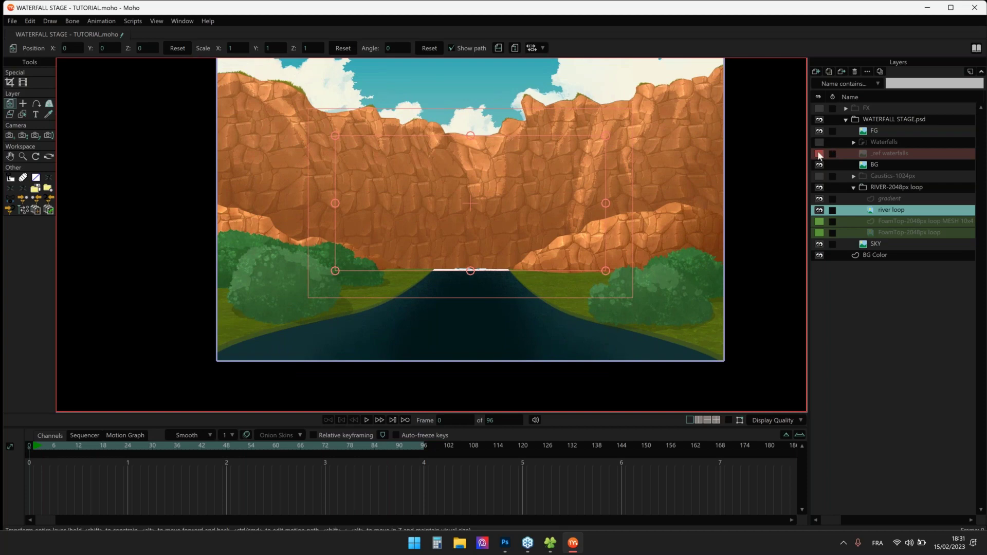
left_click(820, 165)
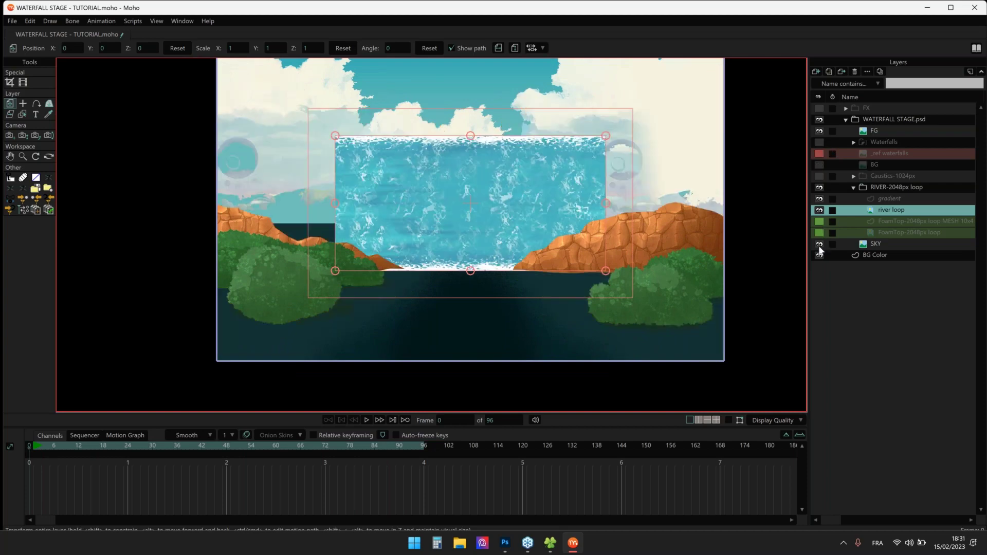
left_click(820, 245)
left_click(819, 130)
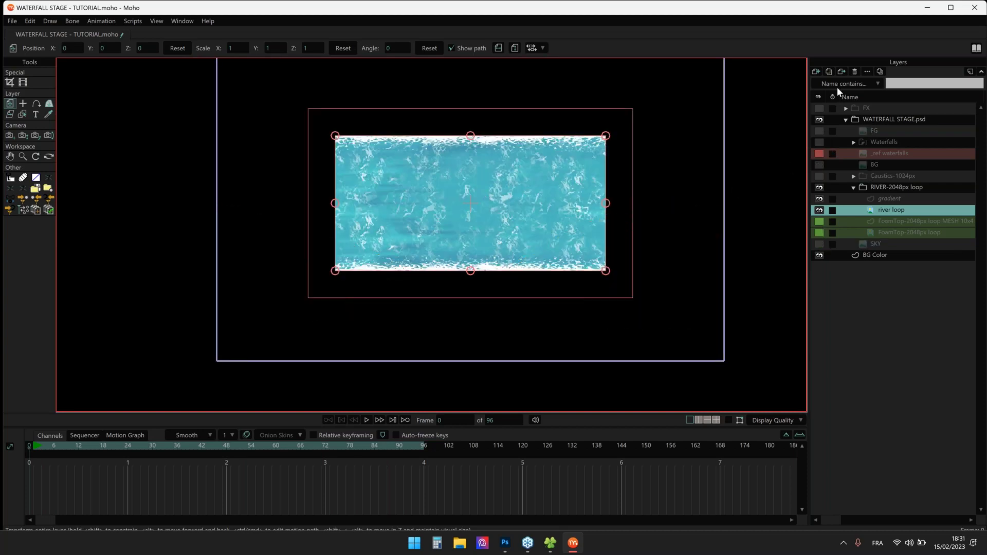
Add a vector layer above river loop and name it river loop MESH
left_click(816, 71)
left_click(828, 84)
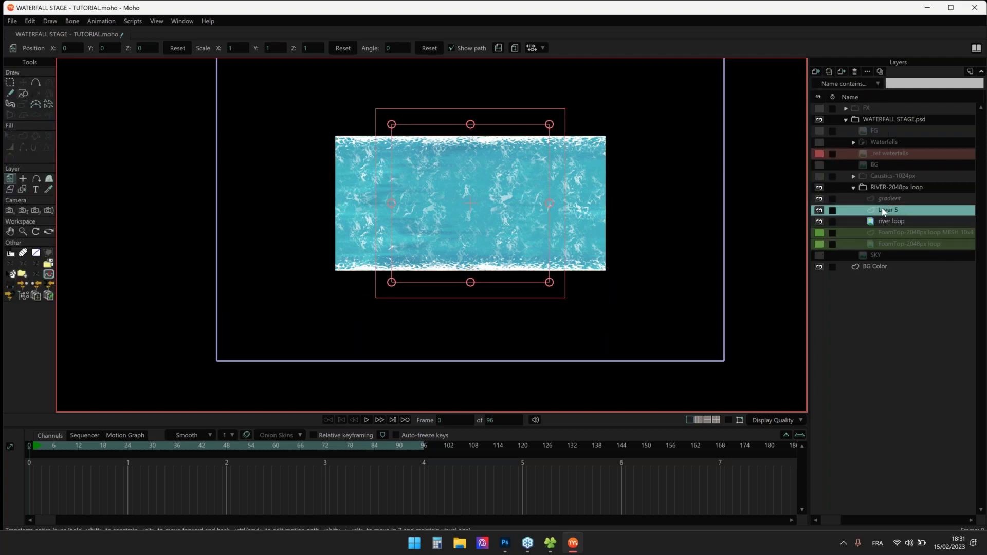
double_click(885, 211)
type("river l")
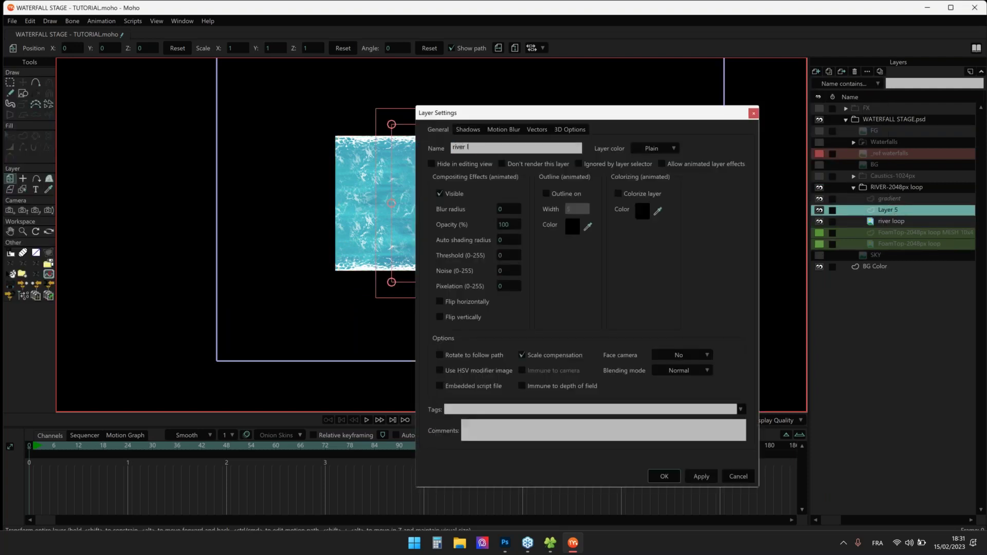
type("oop MESH")
key("Return")
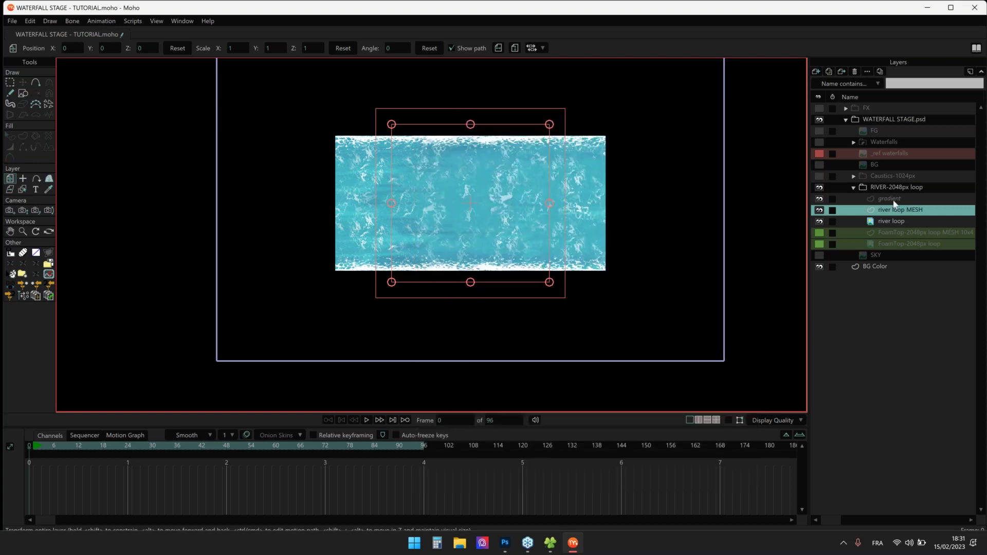
Draw a grid shape with 10 horizontal and 4 vertical divisions covering the whole river loop image on the river loop MESH layer
left_click(22, 93)
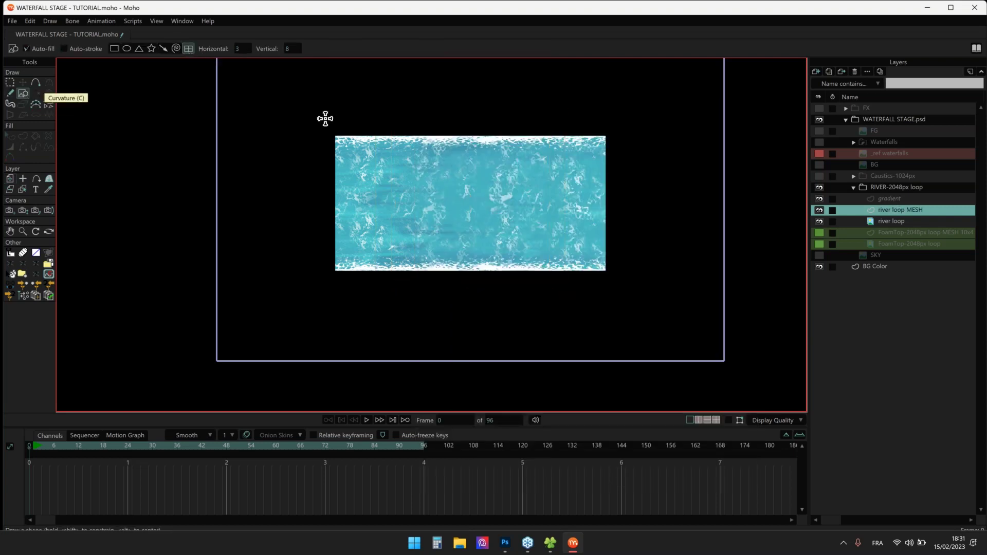
left_click(240, 48)
type("10")
key("Tab")
type("4")
key("Tab")
left_click_drag(662, 263, 576, 279)
scroll(342, 244, "up", 1)
scroll(342, 244, "up", 1)
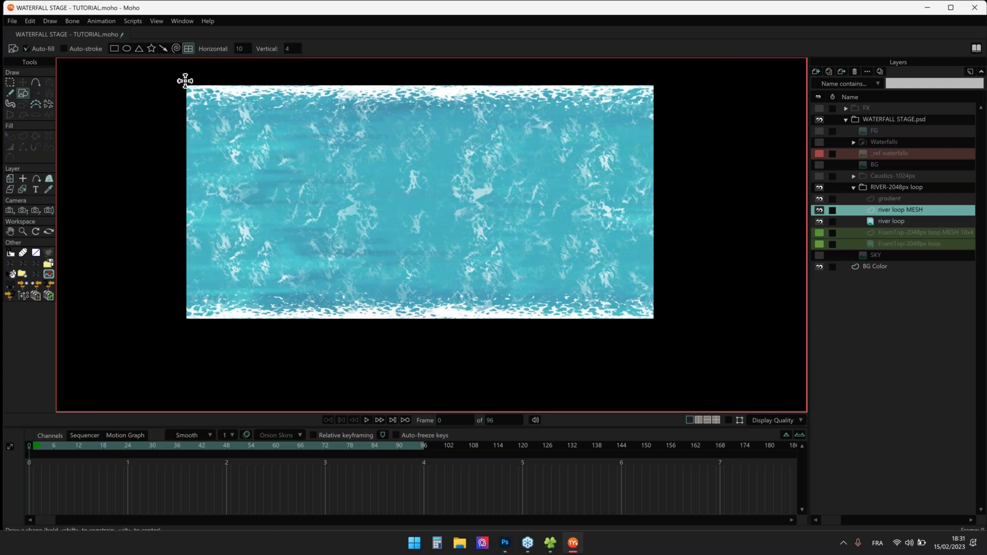
mouse_move(179, 81)
left_mouse_down()
mouse_move(616, 331)
mouse_move(641, 315)
mouse_move(659, 321)
left_mouse_up()
left_click(729, 420)
Centre the grid's points by setting their position to X 0 and Y 0
key("t")
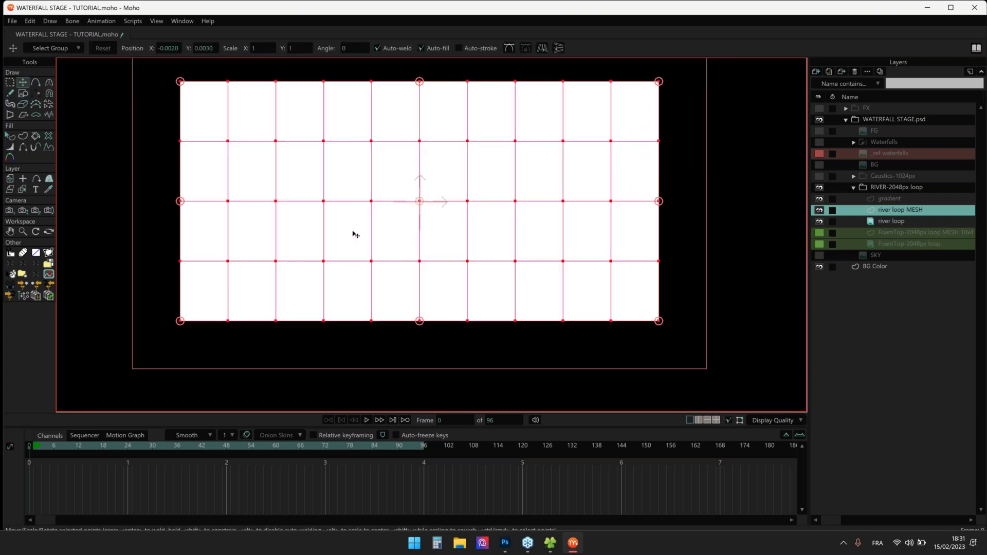
left_click_drag(355, 234, 388, 266)
scroll(396, 248, "down", 1)
scroll(381, 237, "up", 2)
scroll(513, 159, "down", 1)
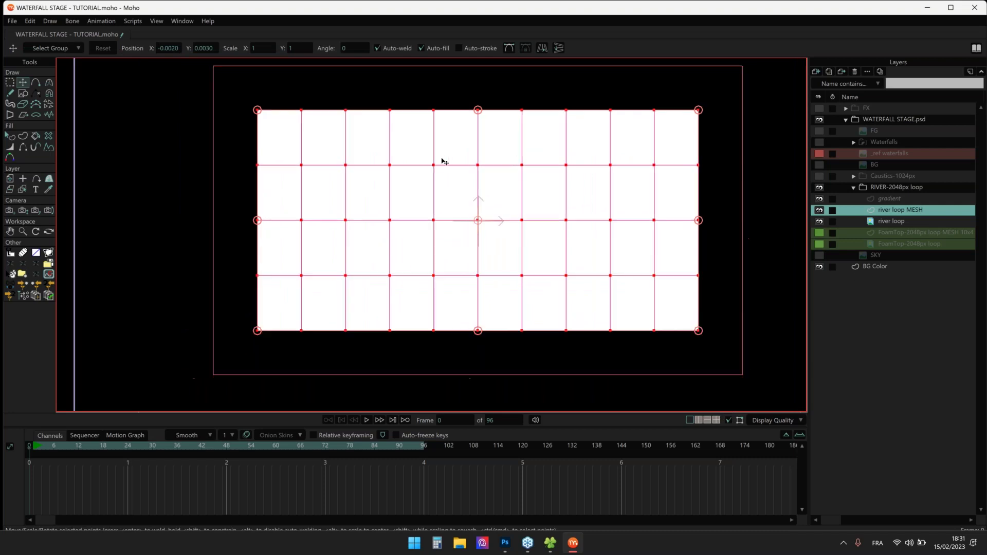
left_click_drag(416, 159, 393, 154)
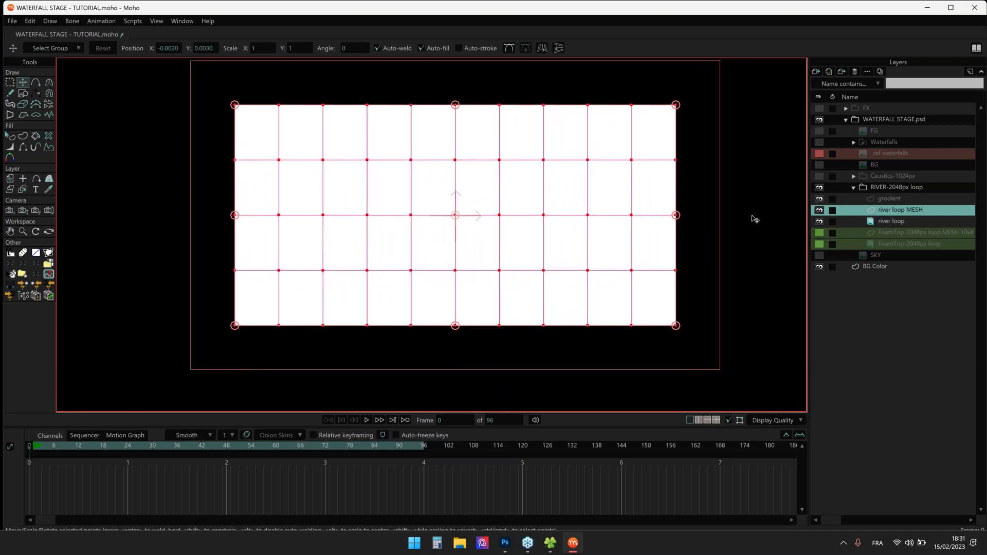
left_click(186, 47)
type("0")
key("Tab")
type("0")
key("Tab")
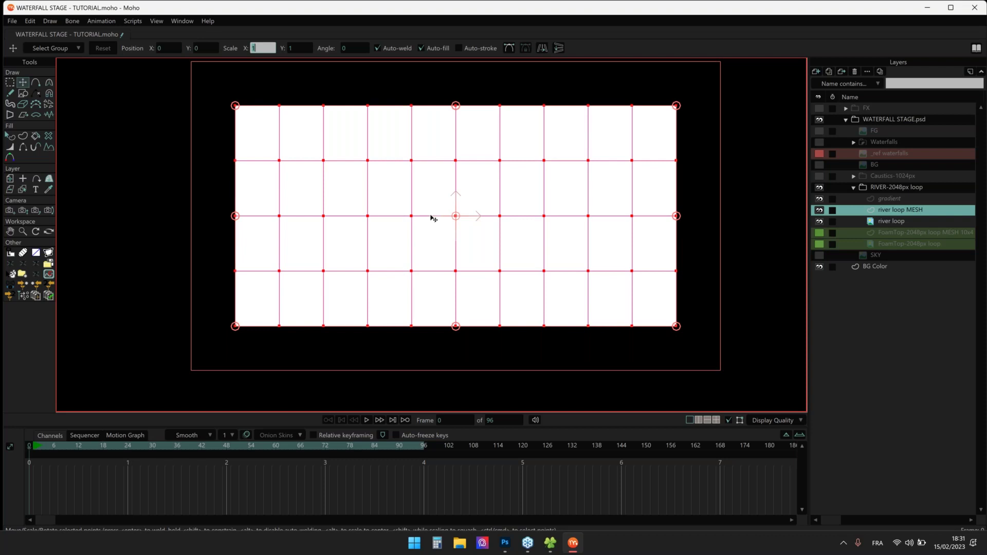
Hide the river loop MESH layer and scale the grid in width and height to match the river loop image's edges
left_click(819, 210)
left_click_drag(236, 217, 239, 218)
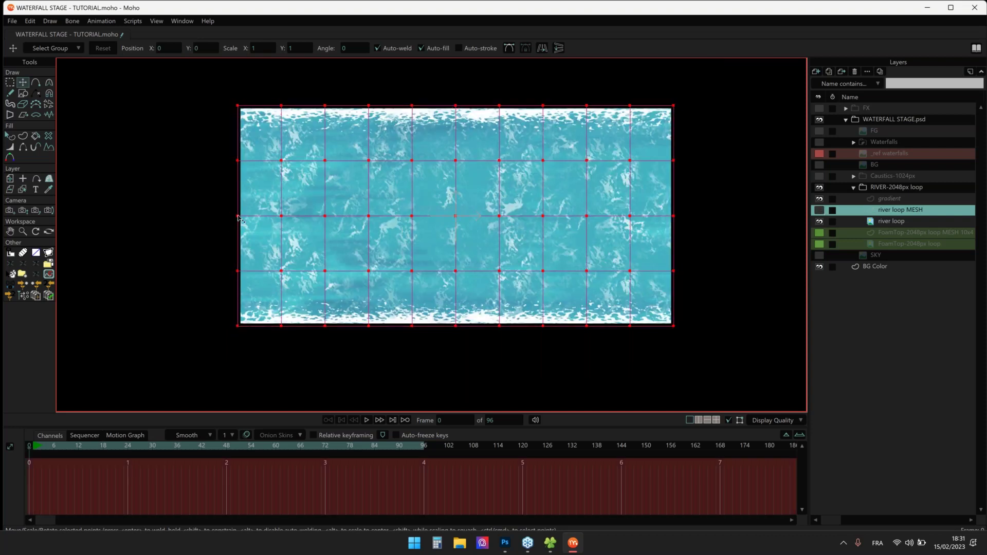
scroll(554, 70, "up", 2)
scroll(337, 91, "up", 5)
left_click_drag(338, 91, 337, 101)
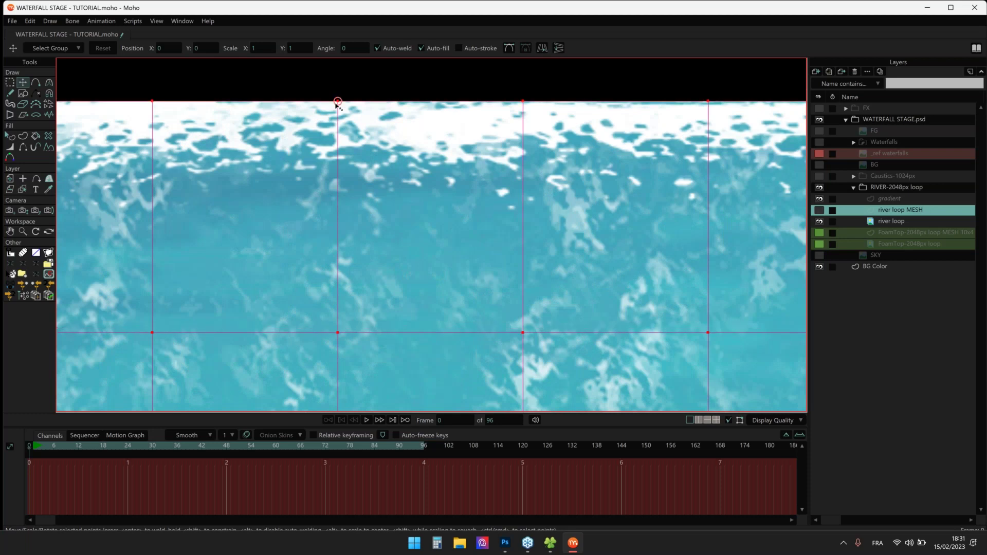
Make the BG, SKY and FG layers visible again and play the animation to preview the river in the scene
scroll(337, 102, "down", 5)
key("space")
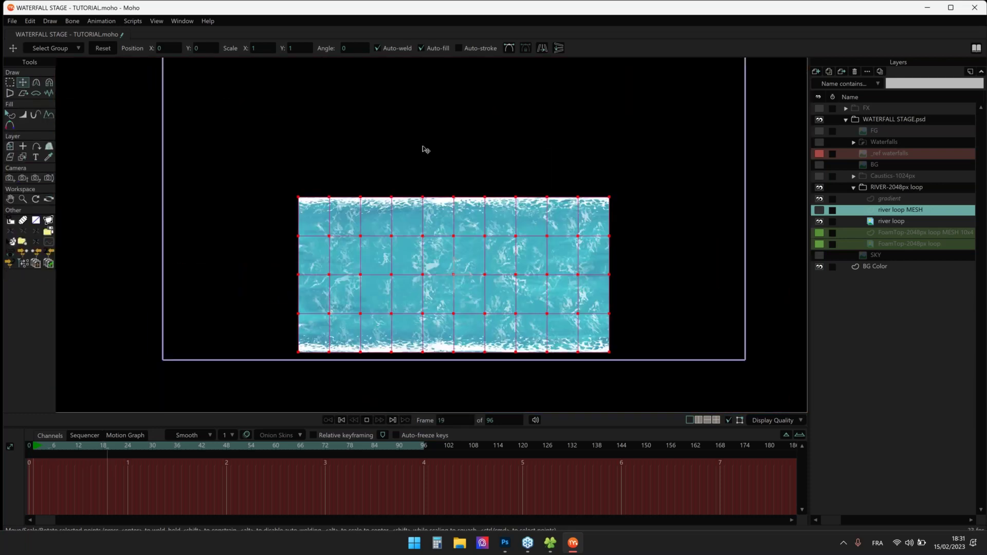
key("space")
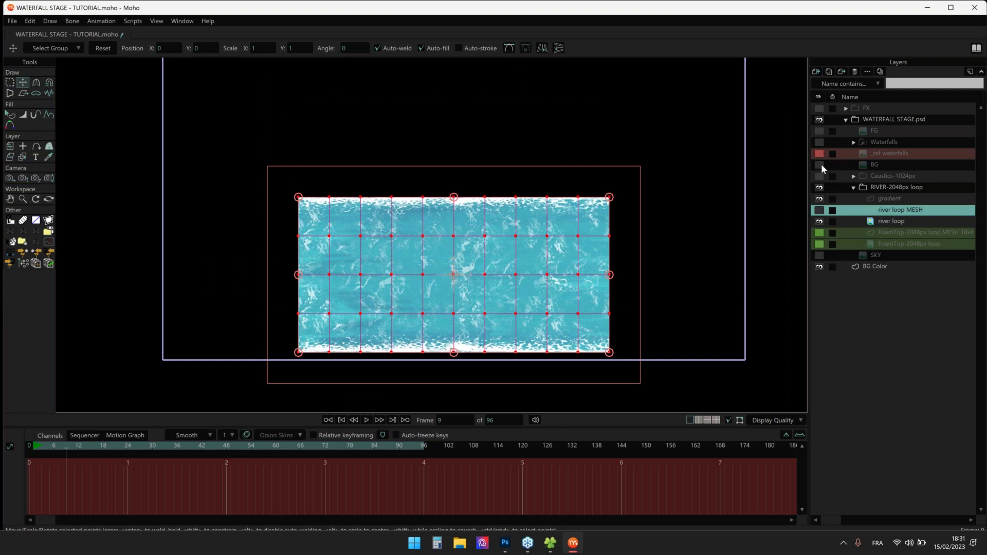
left_click(821, 165)
left_click(820, 256)
scroll(500, 240, "down", 3)
key("space")
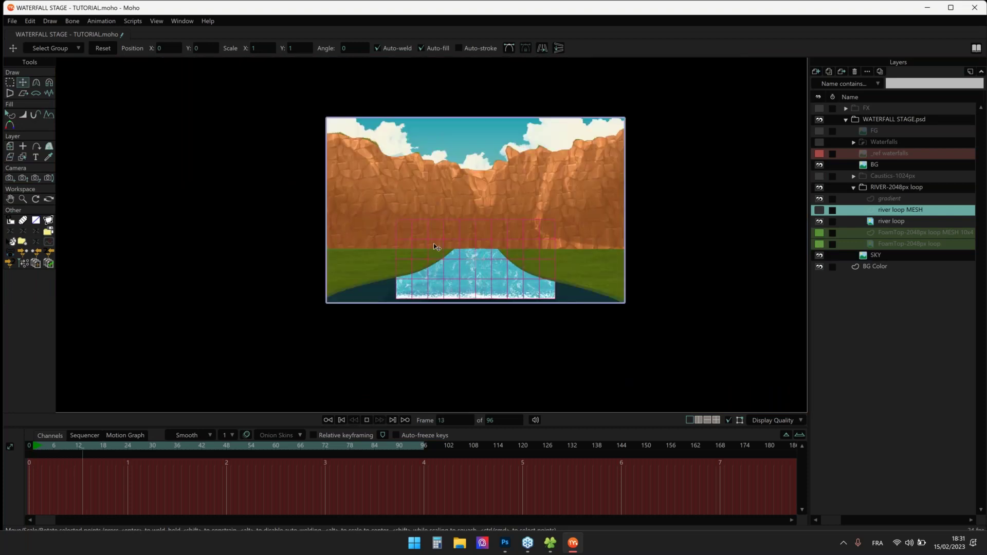
scroll(433, 242, "up", 2)
left_click(821, 130)
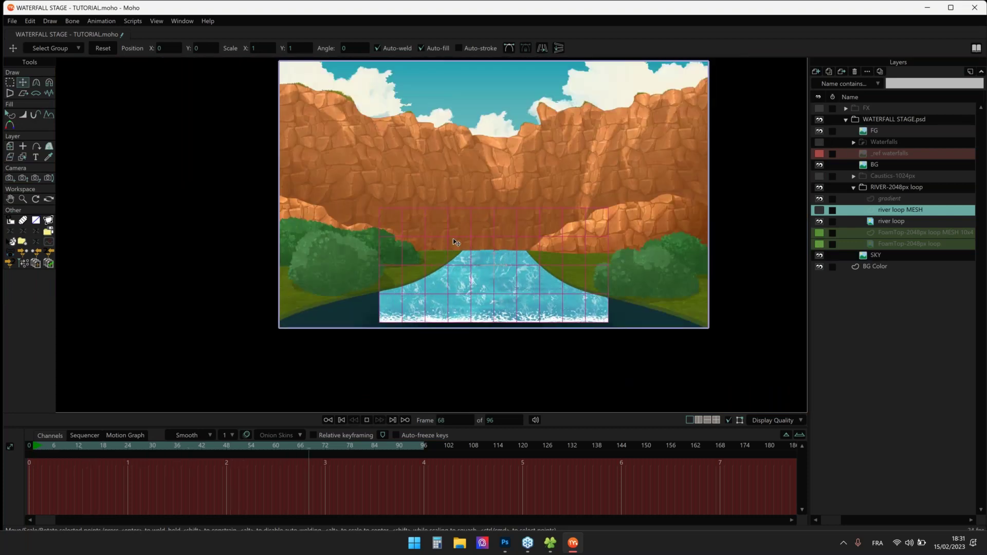
scroll(453, 238, "up", 2)
left_click_drag(462, 251, 446, 292)
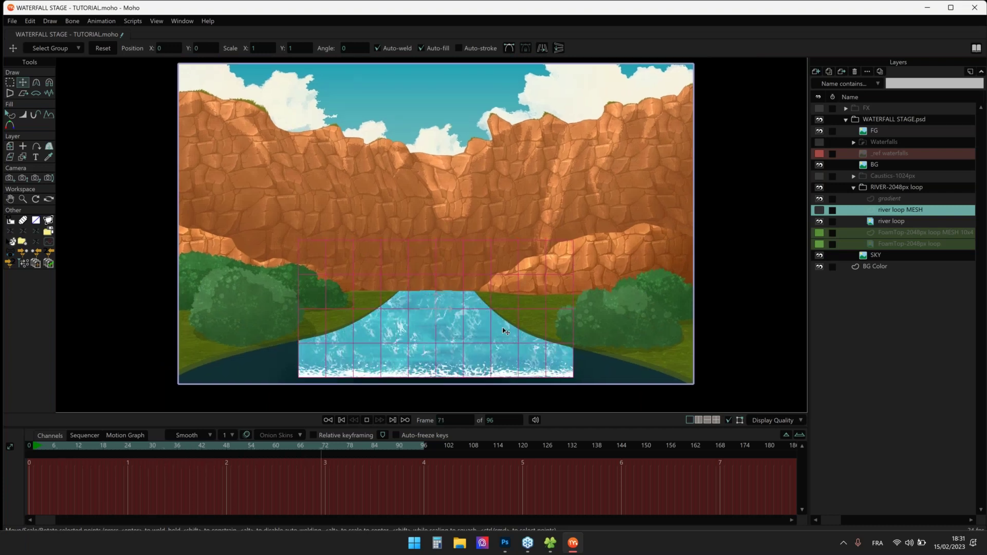
key("space")
Go to frame 1 and assign river loop MESH as the smart warp layer of the river loop image layer
key("ctrl+a")
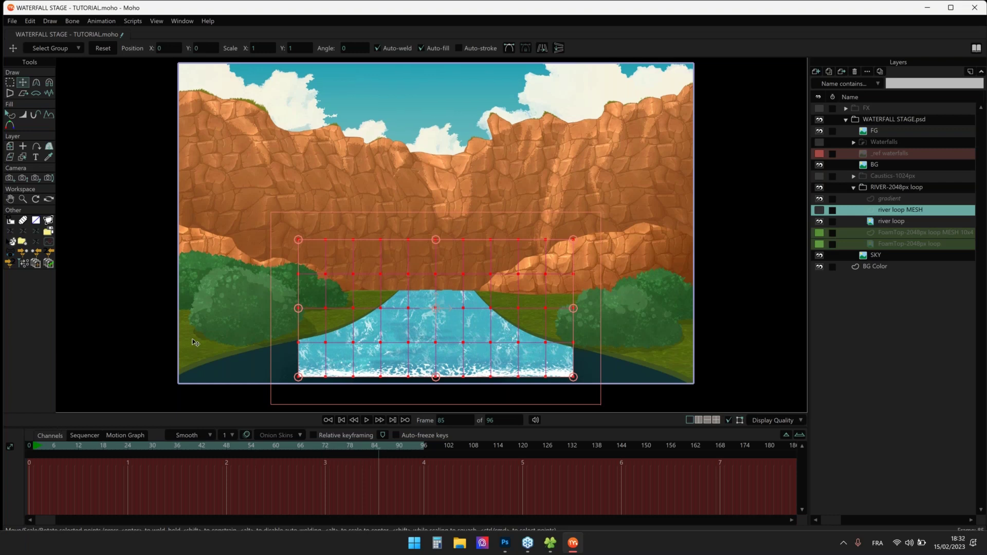
left_click_drag(190, 341, 202, 333)
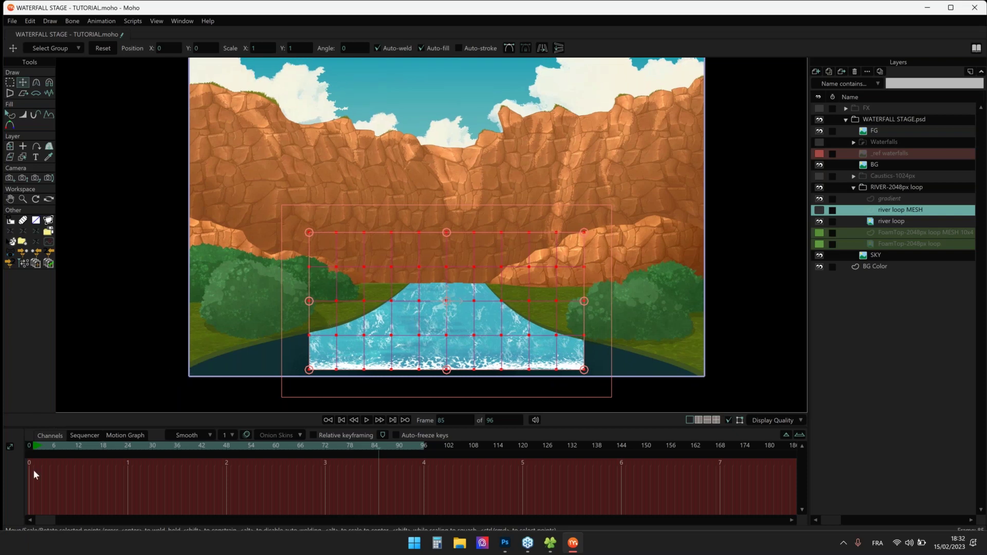
left_click(33, 446)
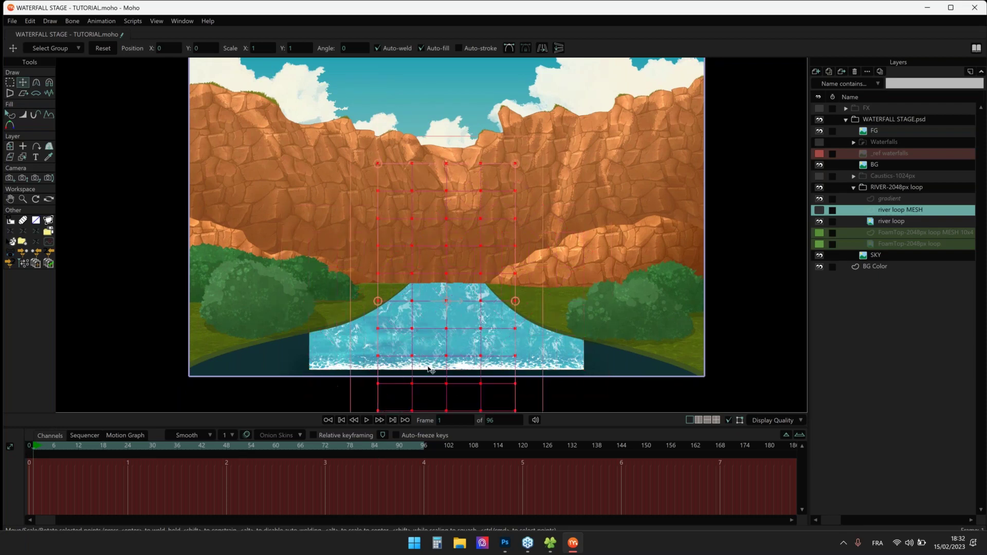
double_click(885, 221)
left_click(535, 129)
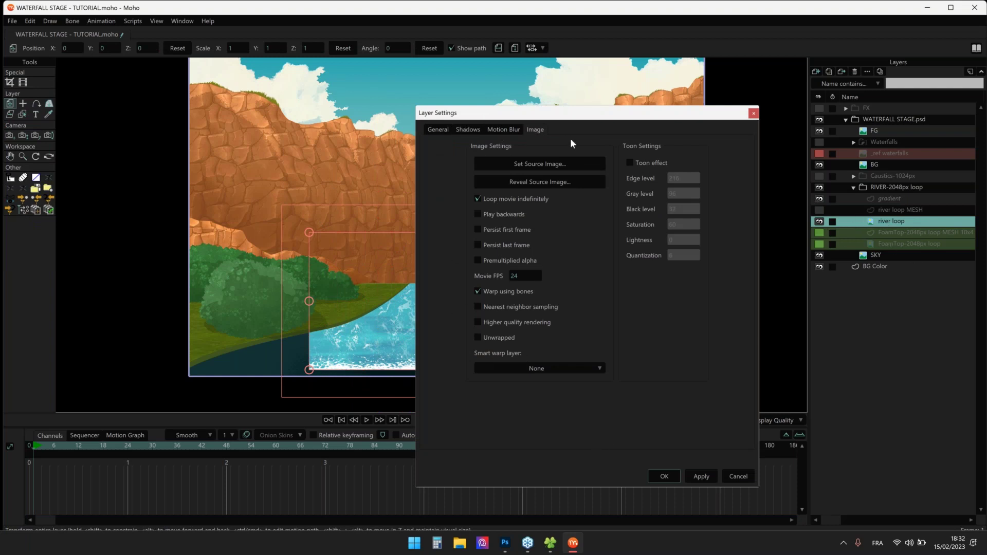
left_click(517, 369)
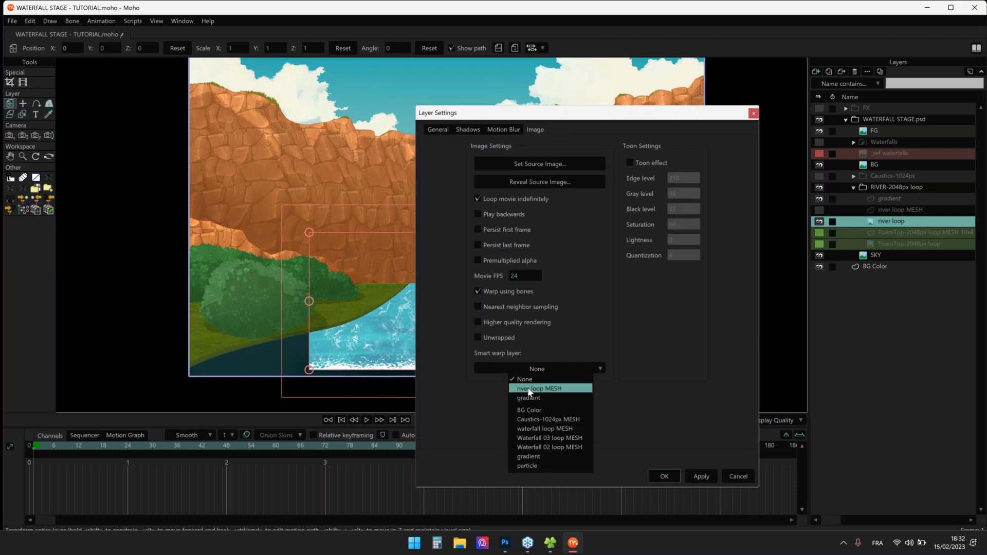
left_click(530, 389)
left_click(656, 474)
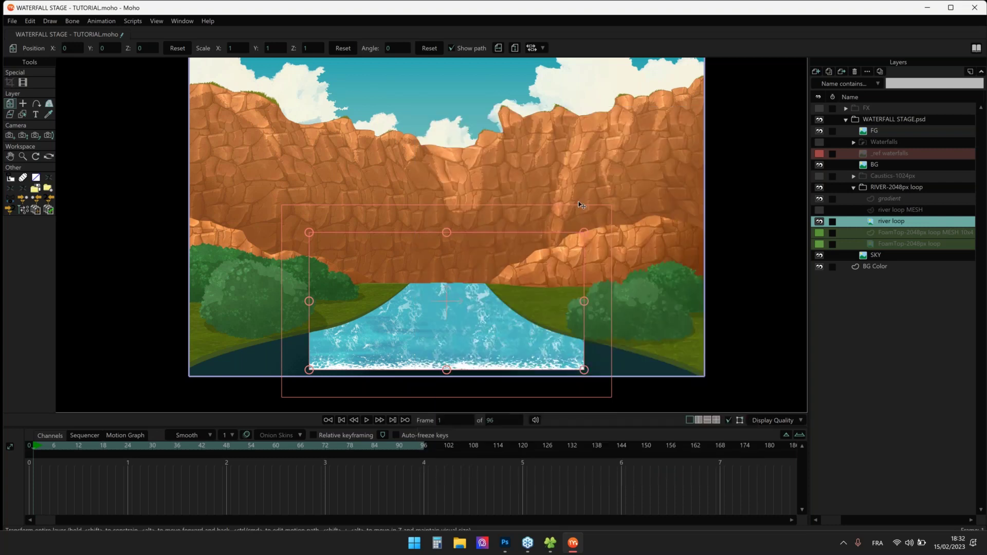
Try rotating the river loop MESH layer by 90 degrees at frame 1, rechecking the river loop layer's settings
left_click(876, 211)
left_click_drag(372, 349, 423, 387)
double_click(879, 220)
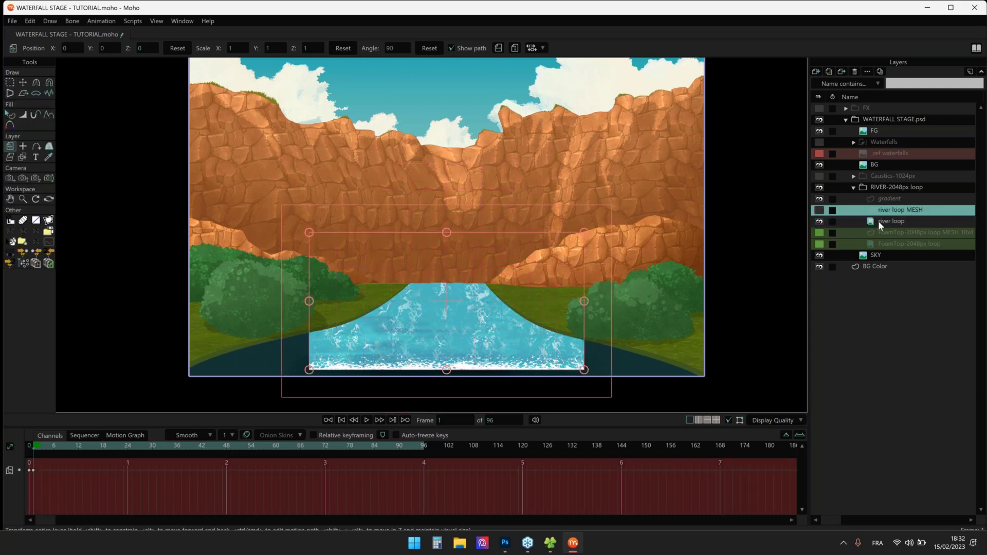
left_click(653, 477)
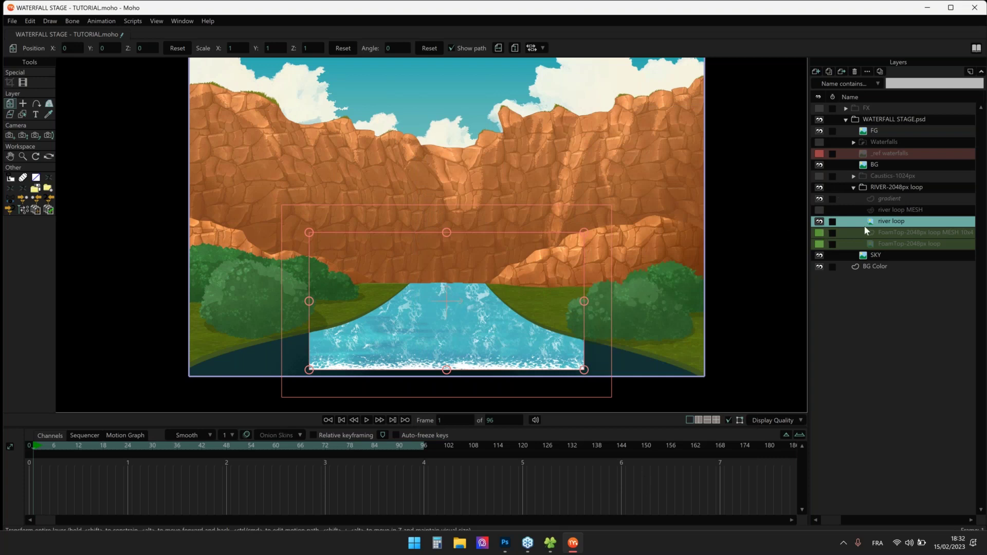
left_click(904, 209)
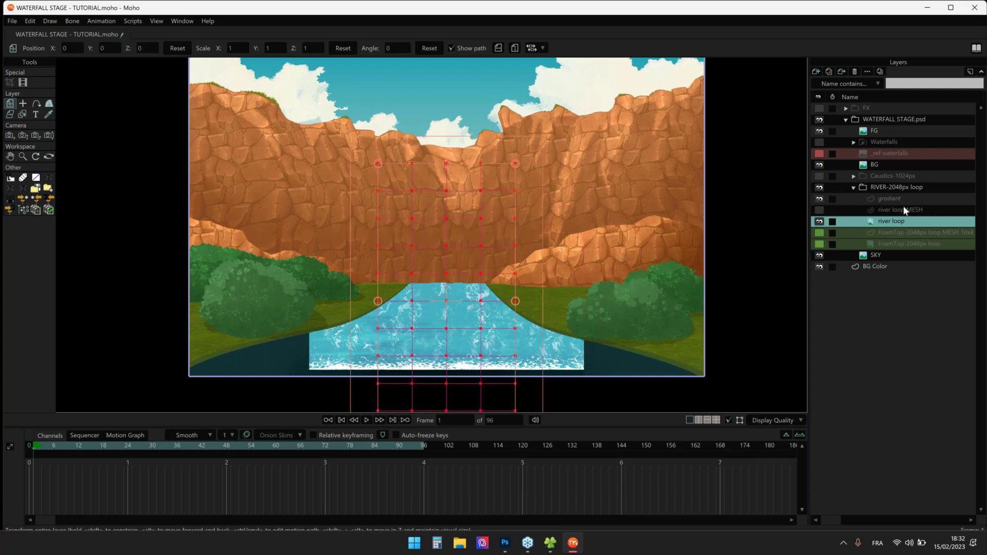
key("Delete")
left_click(819, 210)
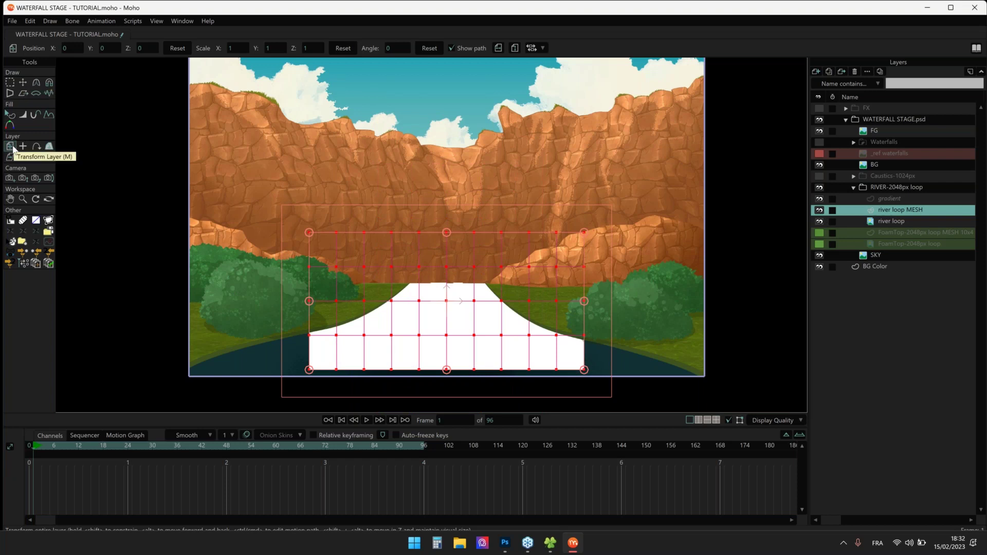
left_click_drag(355, 224, 417, 364)
key("ctrl+z")
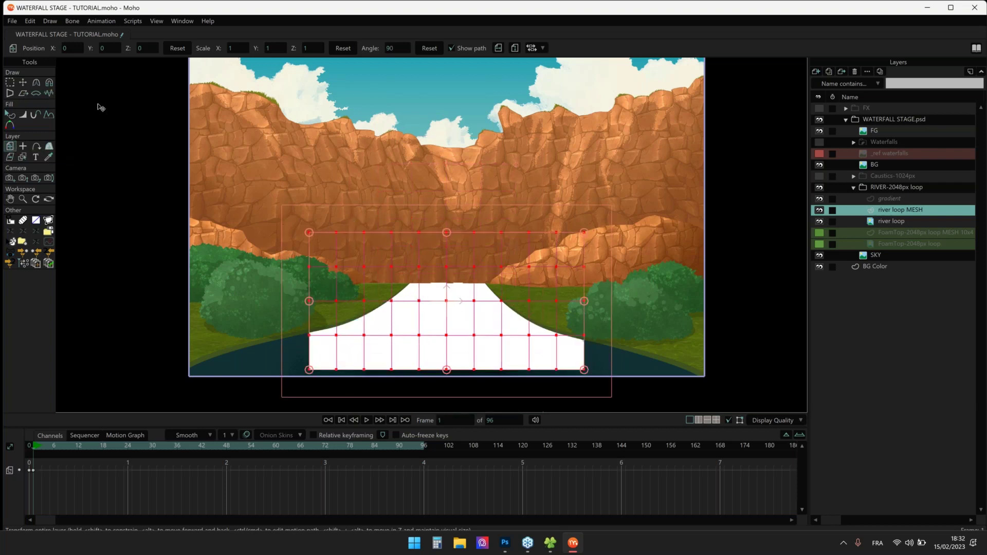
Try transforming the mesh's points and the mesh layer again, and undo both changes
left_click(24, 80)
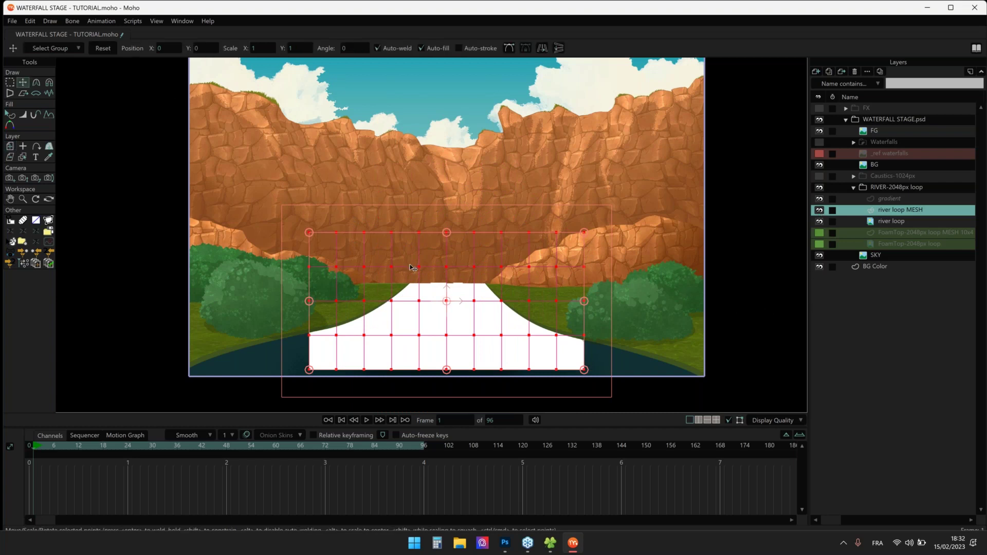
key("x")
left_click_drag(393, 247, 430, 235)
key("ctrl+z")
left_click(820, 209)
left_click(10, 146)
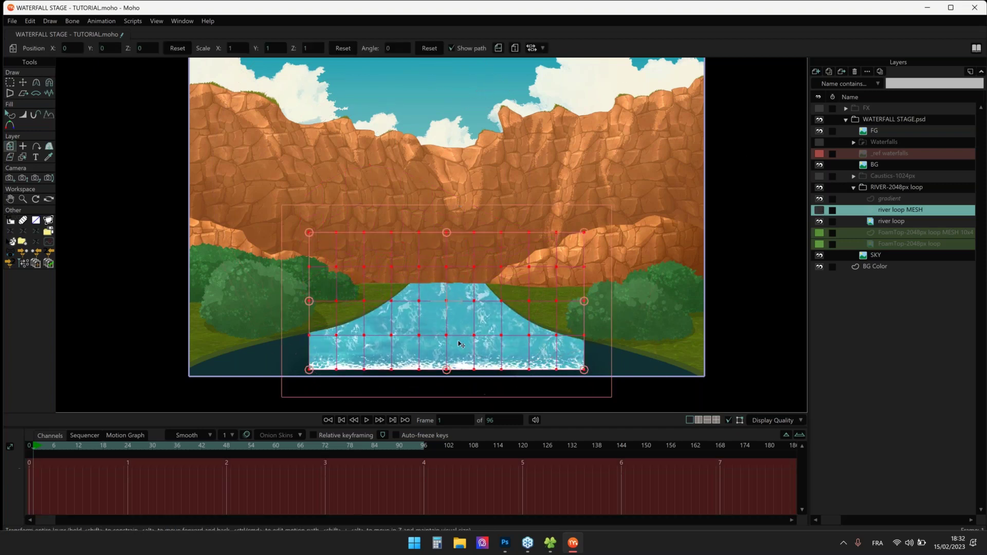
key("ctrl+z")
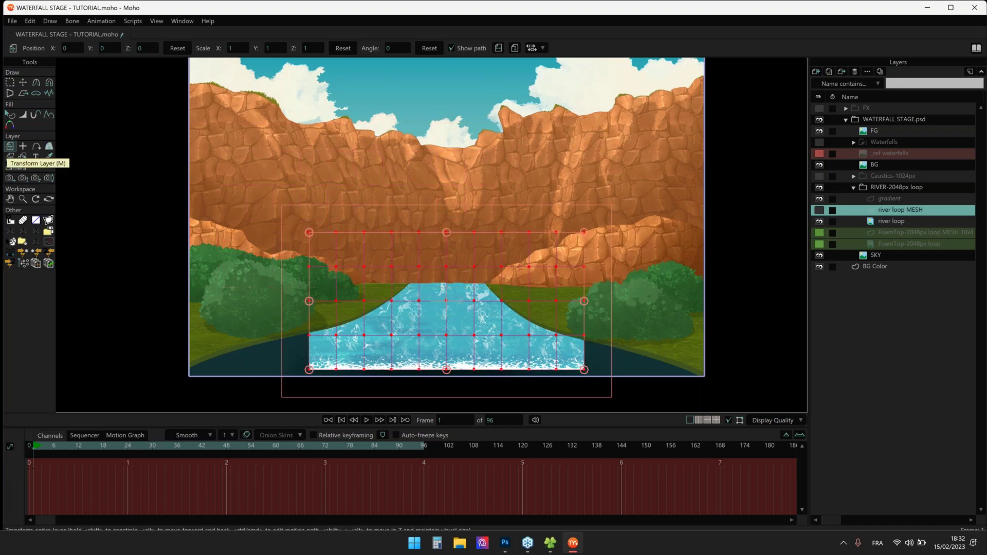
Rotate all points of the river loop MESH grid 90 degrees at frame 1 and play the animation to check the flow
left_click(23, 84)
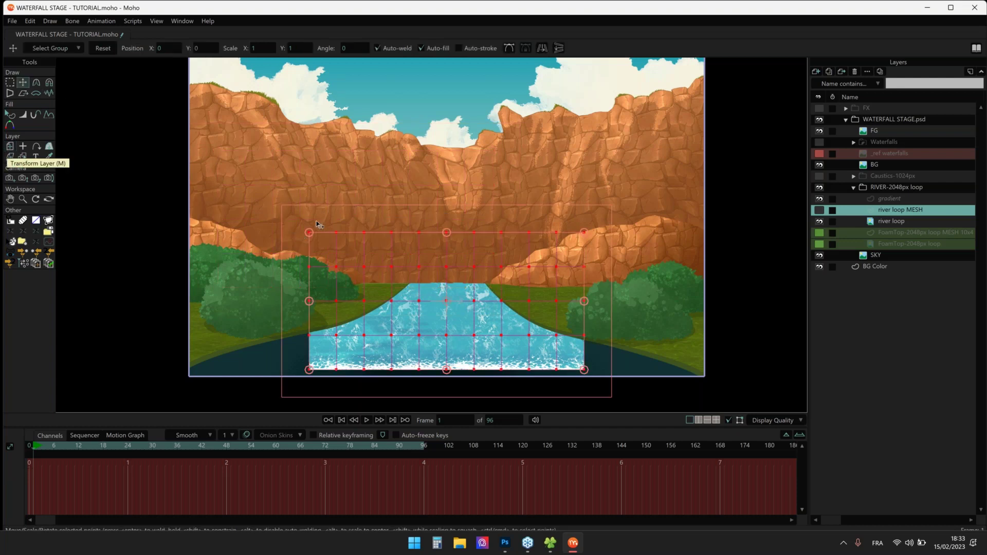
left_click_drag(342, 296, 332, 259)
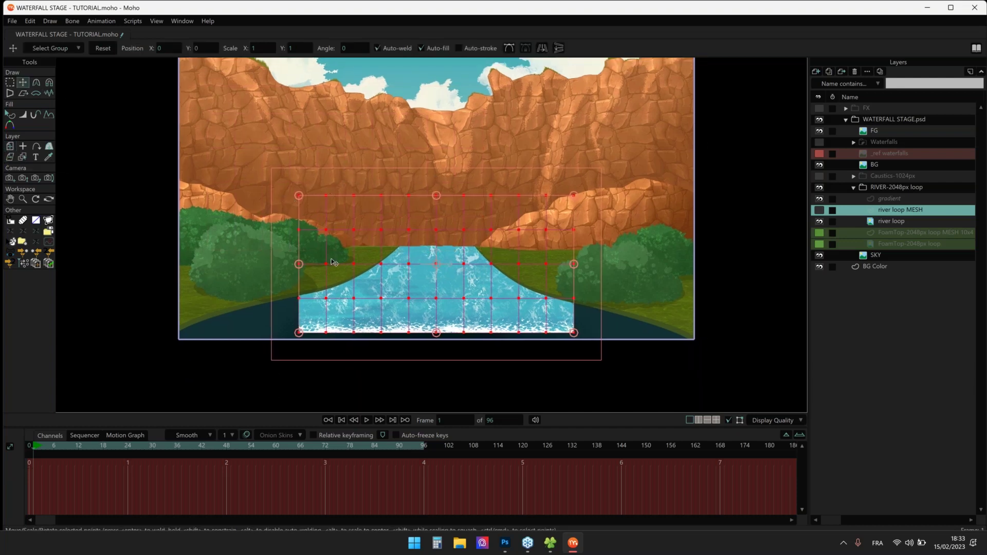
left_click_drag(721, 216, 719, 232)
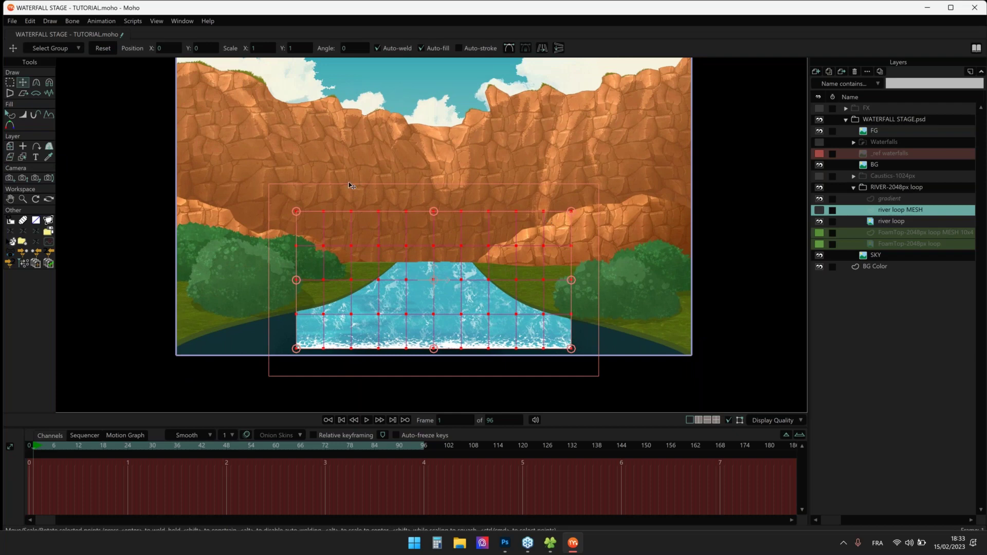
left_click_drag(335, 202, 420, 266)
key("space")
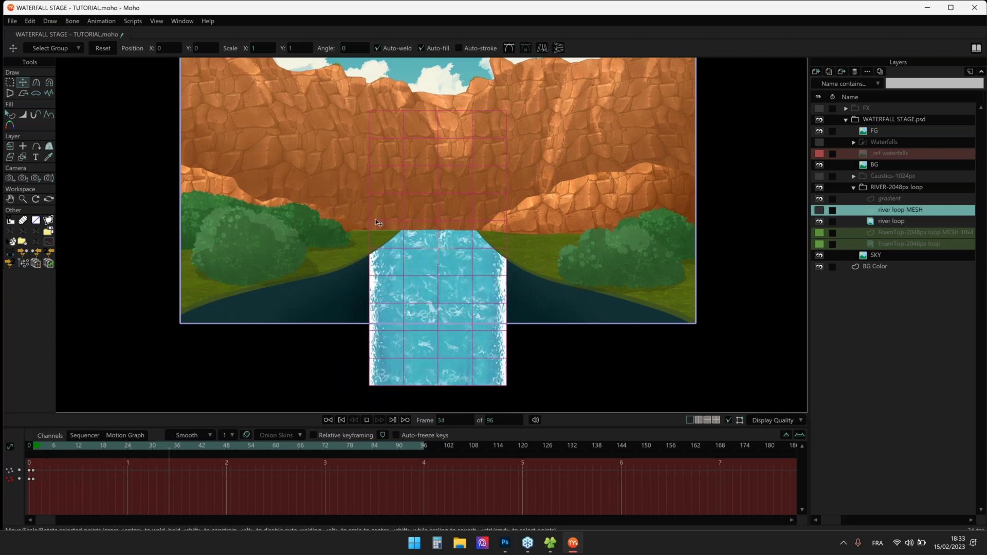
left_click(34, 445)
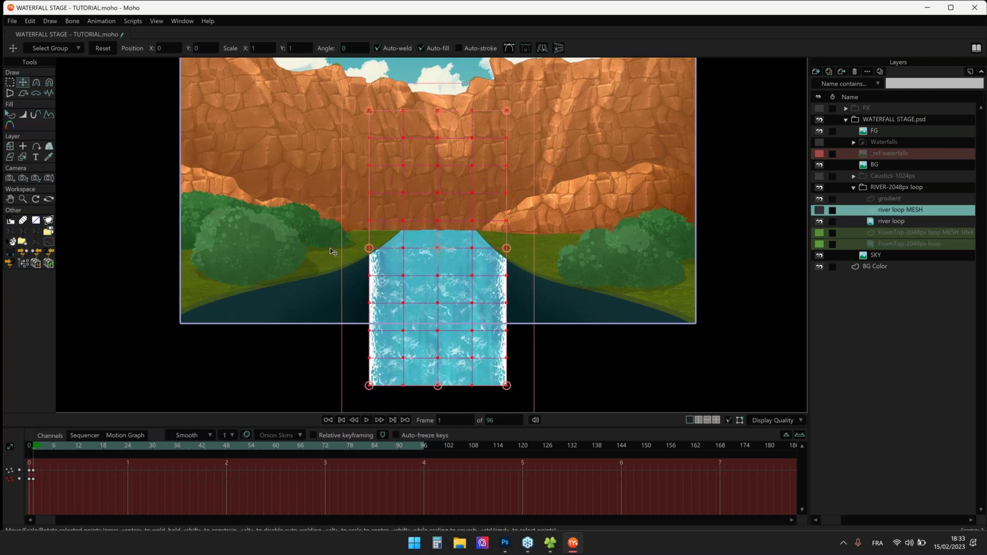
left_click_drag(333, 251, 344, 260)
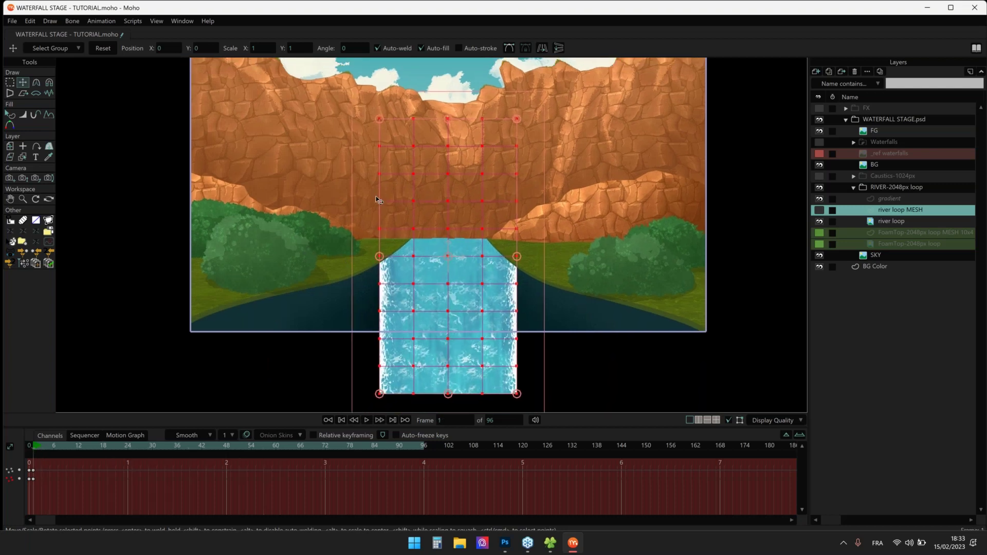
left_click_drag(377, 199, 377, 183)
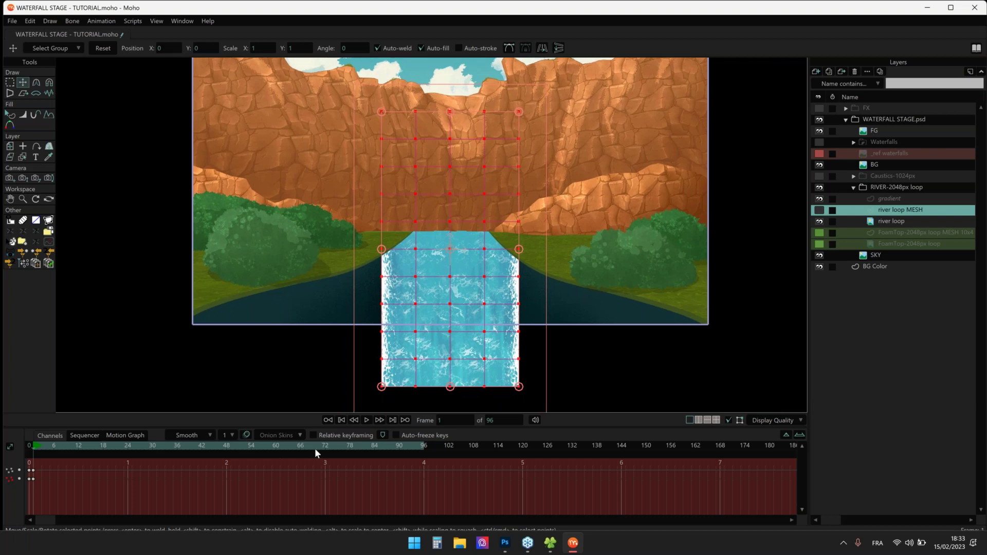
Squash the rotated mesh vertically and lower it over the riverbed to about Y -0.23
left_click_drag(451, 388, 452, 304)
left_click_drag(362, 231, 595, 354)
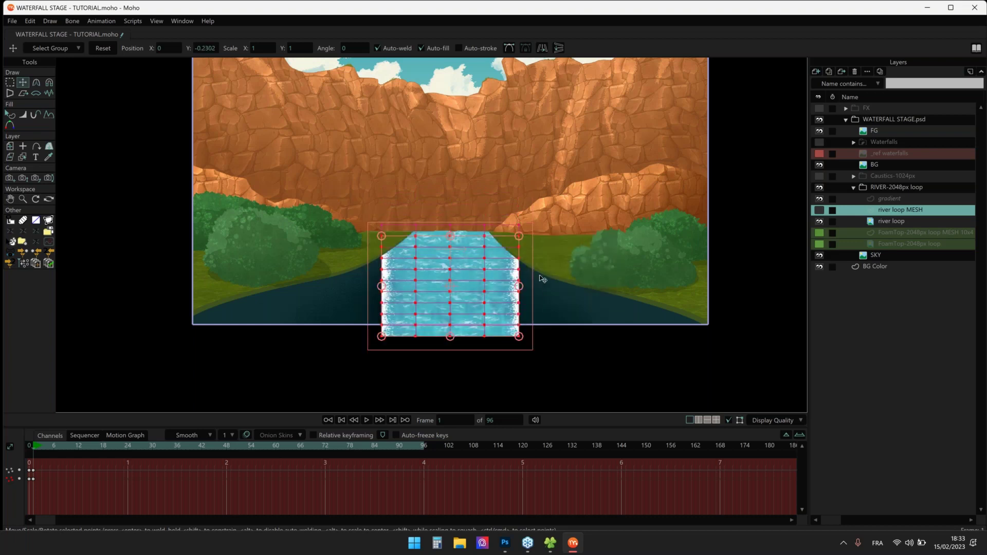
Try widening the squashed mesh and stretching its lowest points across the full width of the stage at frame 1
left_click_drag(522, 286, 534, 287)
left_click(542, 362)
left_click_drag(351, 318, 705, 331)
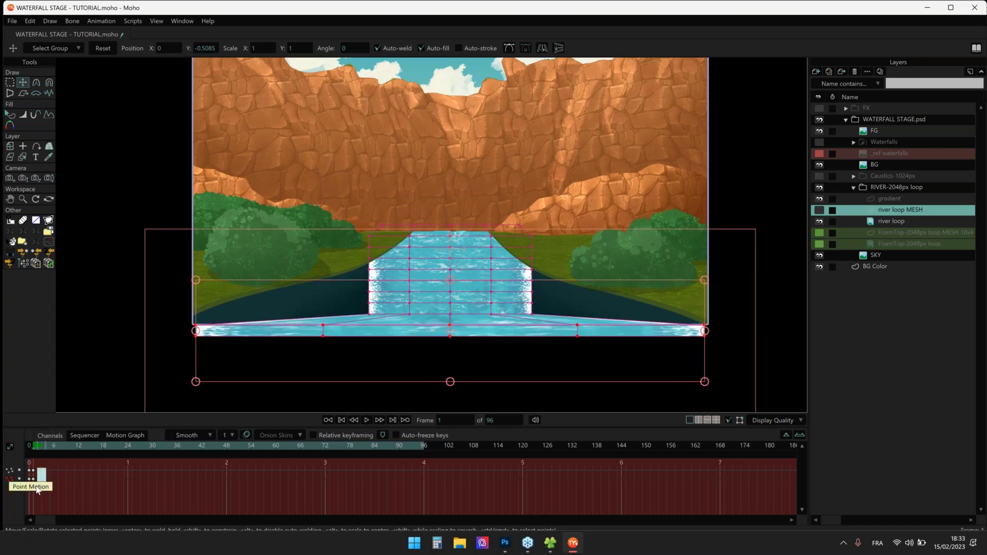
Delete the mesh's point motion key at frame 1 and rotate all its points 90 degrees again
key("Delete")
key("ctrl+a")
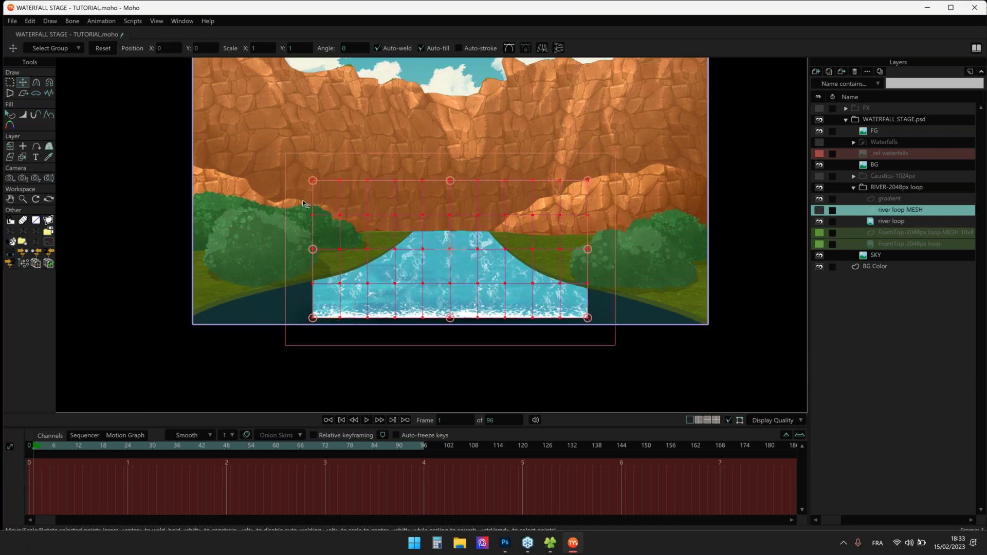
left_click_drag(304, 199, 331, 307)
key("ctrl+z")
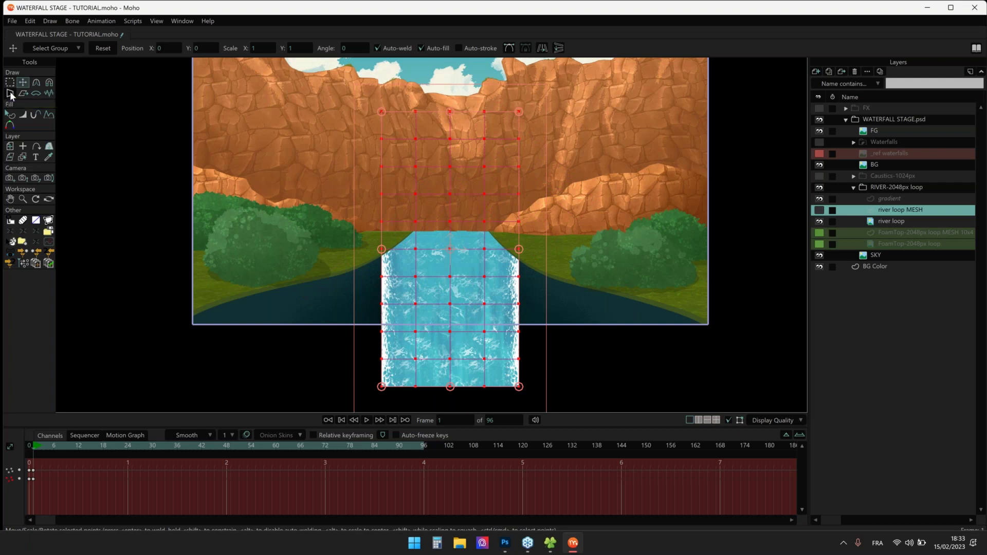
Apply perspective to the rotated mesh at frame 1 so it narrows toward the cliffs and widens toward the viewer
left_click(9, 94)
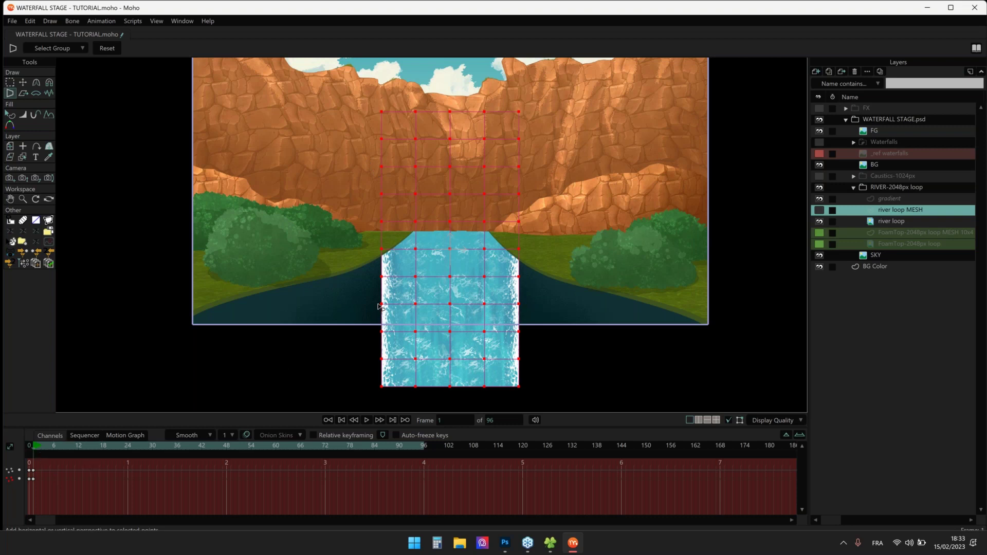
left_click_drag(444, 326, 442, 88)
key("t")
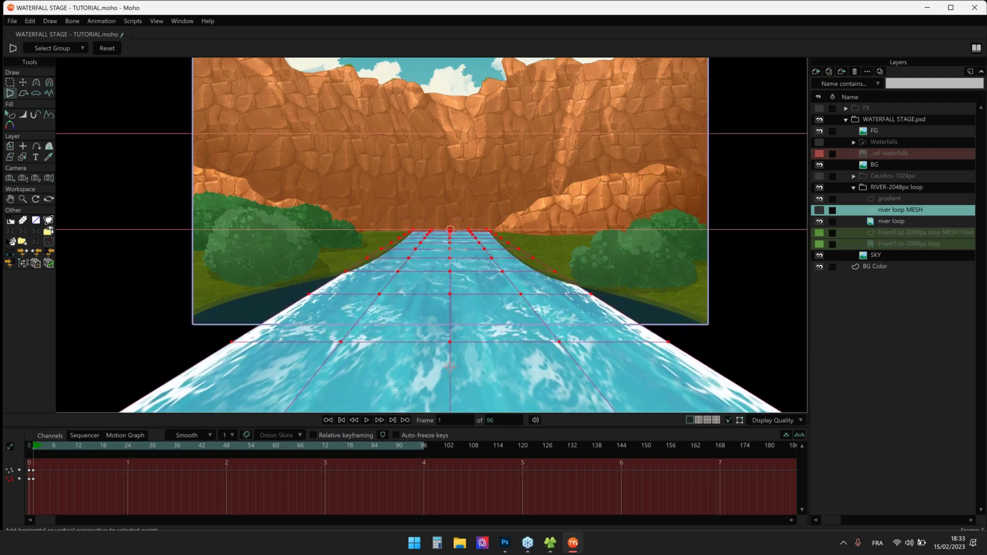
Squash the perspective mesh vertically and place it over the riverbed at about Y -0.19
scroll(455, 269, "up", 4)
scroll(441, 226, "down", 1)
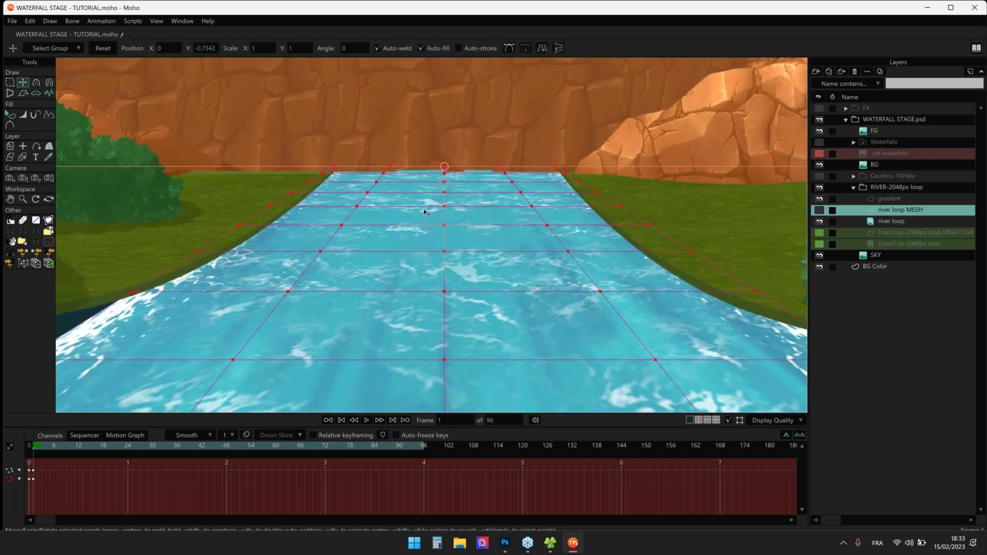
scroll(411, 258, "down", 3)
left_click_drag(395, 274, 395, 276)
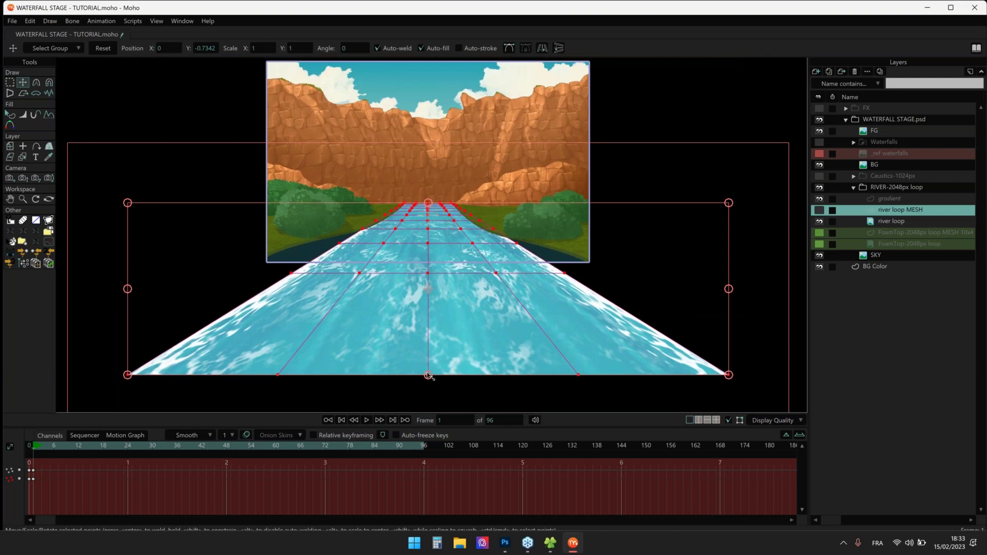
left_click_drag(429, 375, 439, 270)
left_click_drag(441, 235, 432, 254)
scroll(728, 252, "up", 1)
left_click_drag(719, 254, 695, 257)
left_click_drag(228, 238, 266, 272)
Play the animation to check the water's flow in perspective and stop playback
key("space")
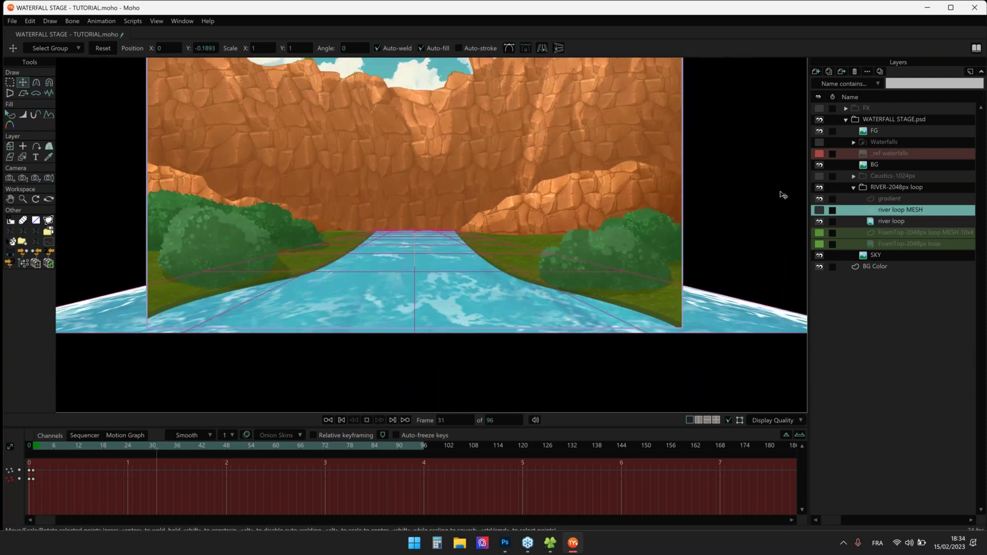
left_click(729, 420)
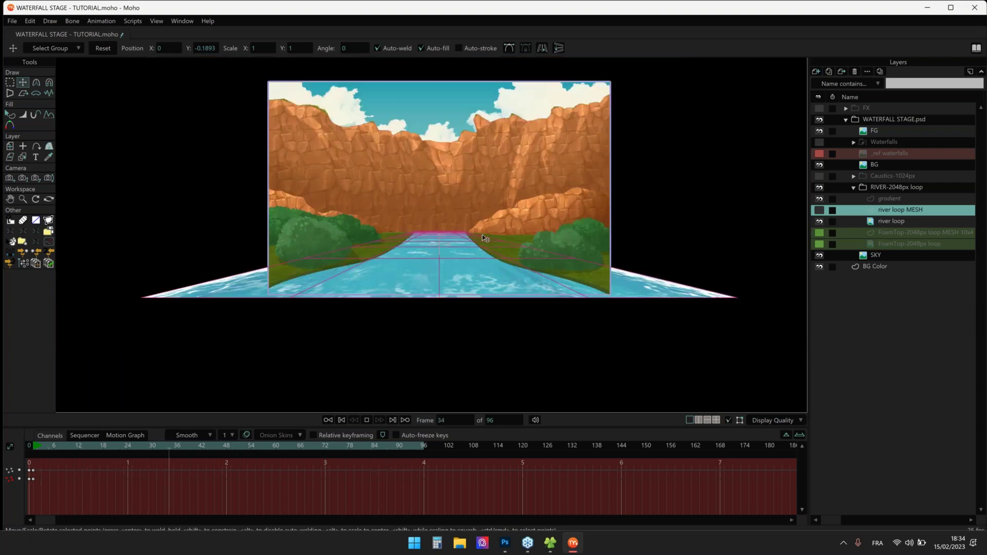
key("space")
key("shift+Left")
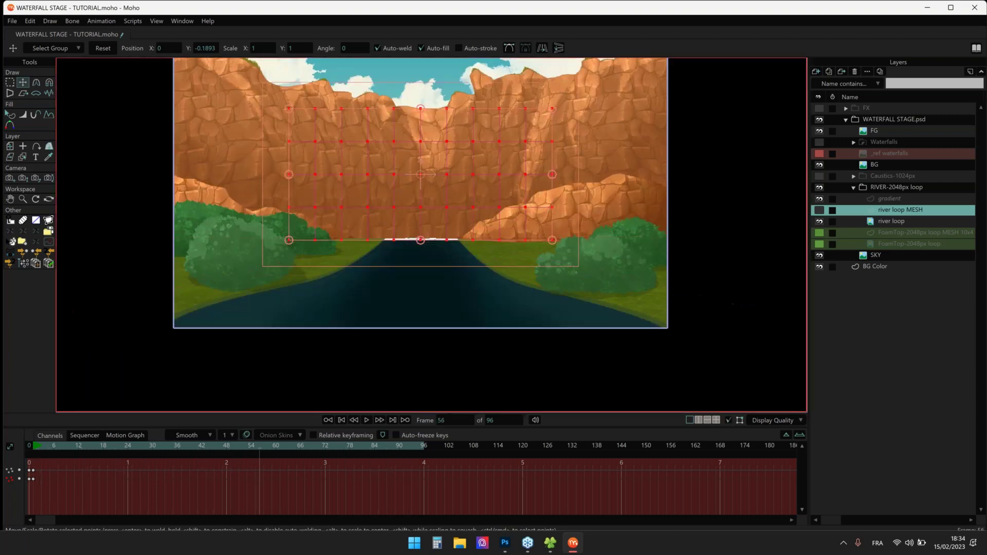
Examine the riverbed and its banks at frame 0, and return to frame 1
scroll(483, 256, "up", 4)
left_click_drag(434, 240, 274, 188)
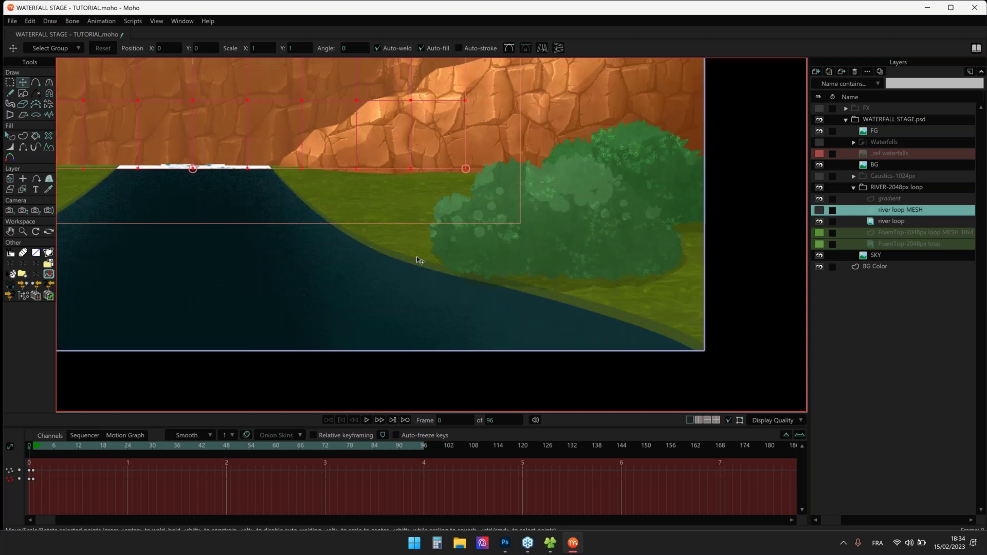
left_click(23, 190)
left_click_drag(189, 220, 584, 222)
left_click(10, 83)
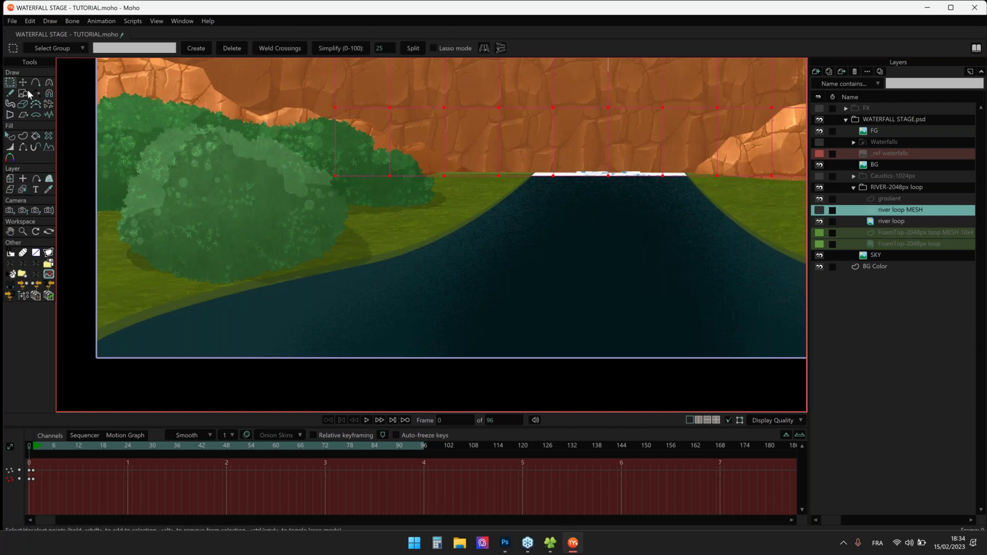
key("ctrl+r")
left_click(32, 446)
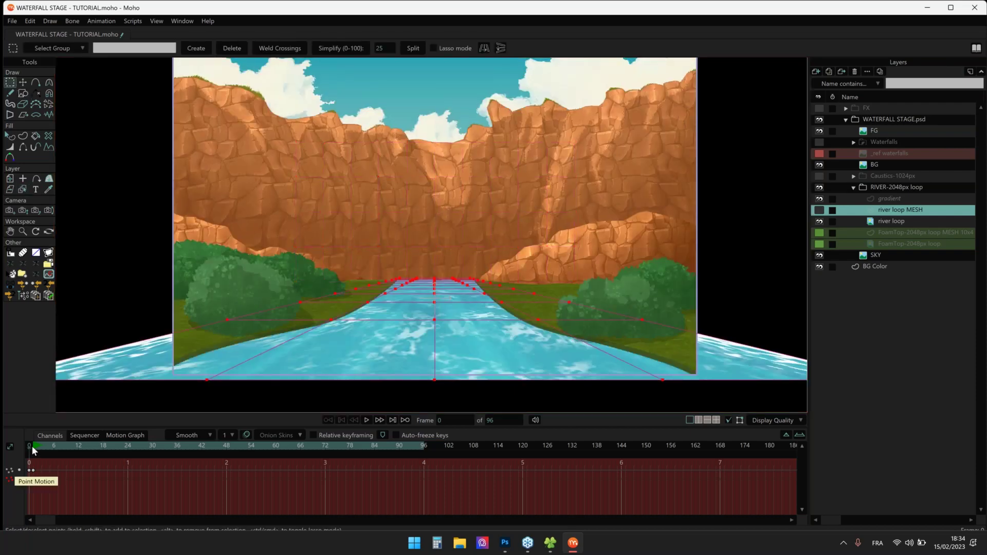
Fine-tune the whole mesh to about Y -0.194 and narrow its bottom row to just beyond the stage's width
key("t")
scroll(386, 277, "up", 5)
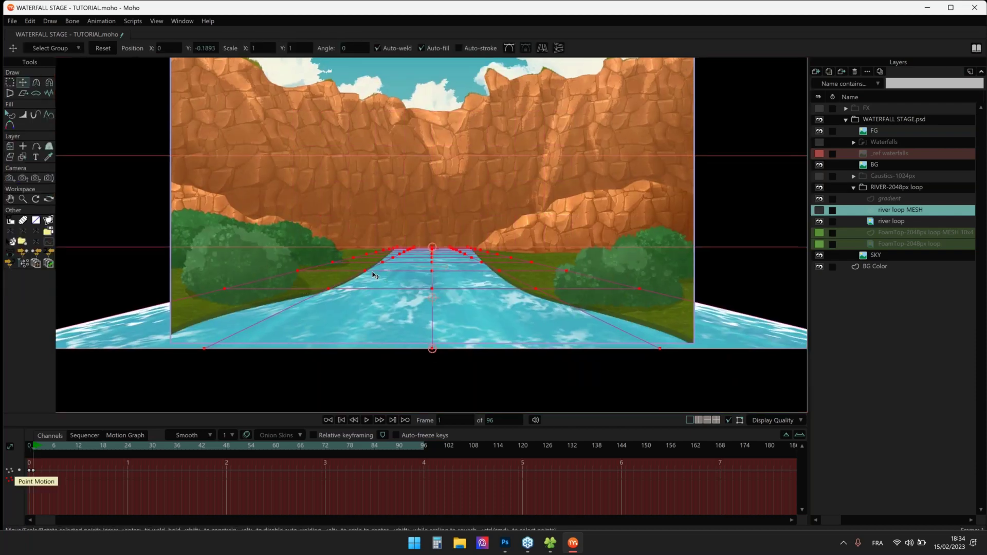
scroll(409, 251, "up", 4)
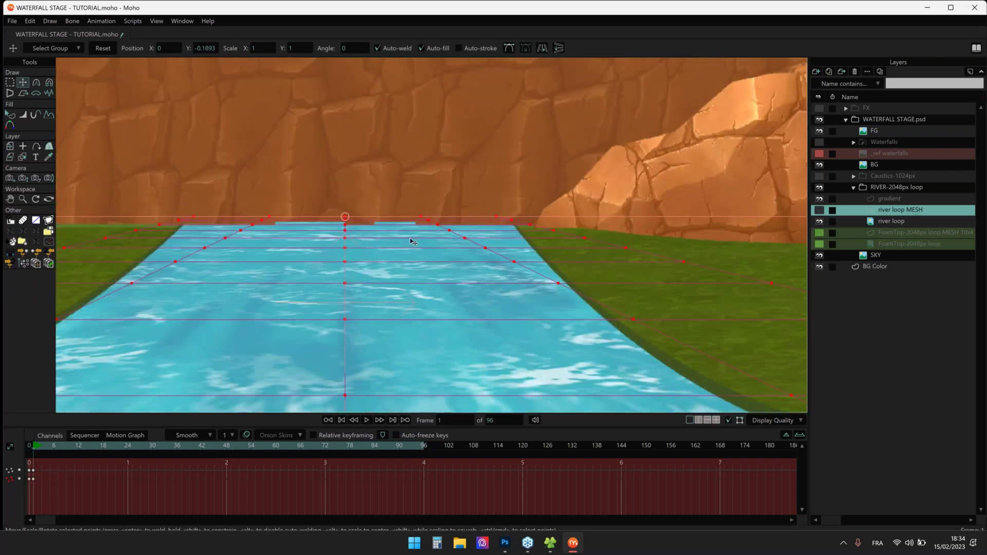
scroll(266, 258, "down", 8)
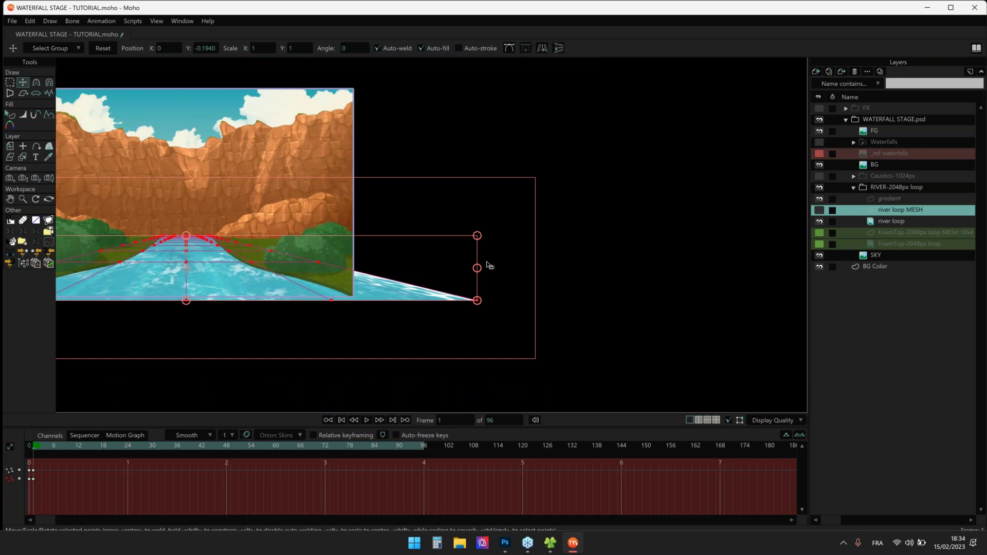
left_click_drag(484, 270, 762, 264)
scroll(702, 288, "down", 3)
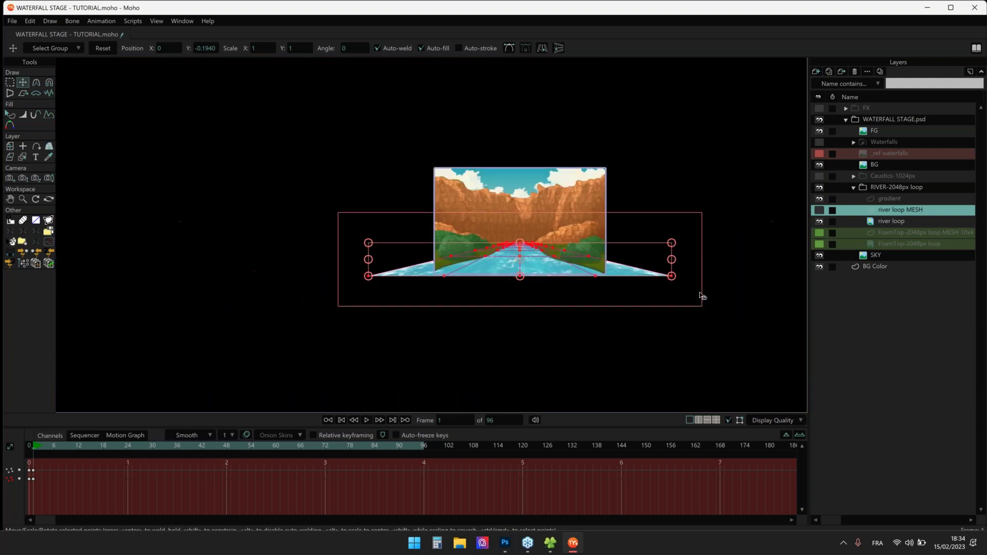
left_click_drag(163, 326, 163, 327)
scroll(436, 291, "up", 2)
left_click_drag(436, 290, 199, 301)
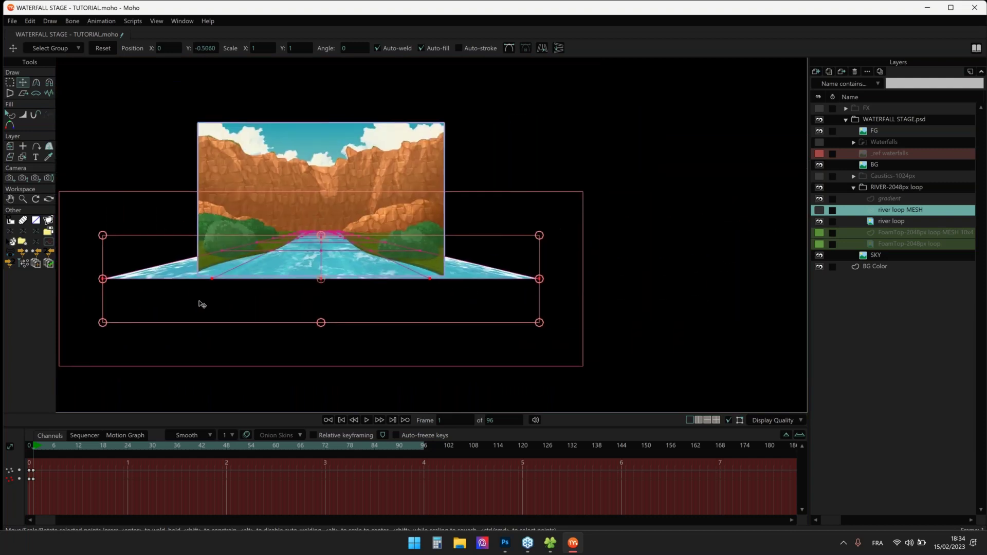
left_click_drag(103, 281, 192, 282)
scroll(176, 230, "up", 4)
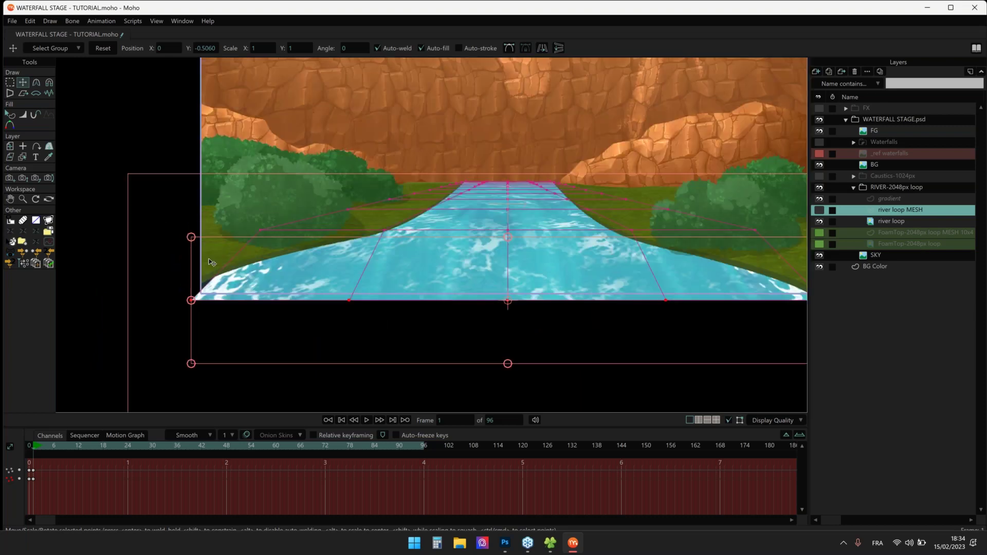
Lower and narrow the second mesh row from the bottom so its ends meet the riverbanks
left_click_drag(177, 230, 733, 254)
scroll(715, 238, "up", 2)
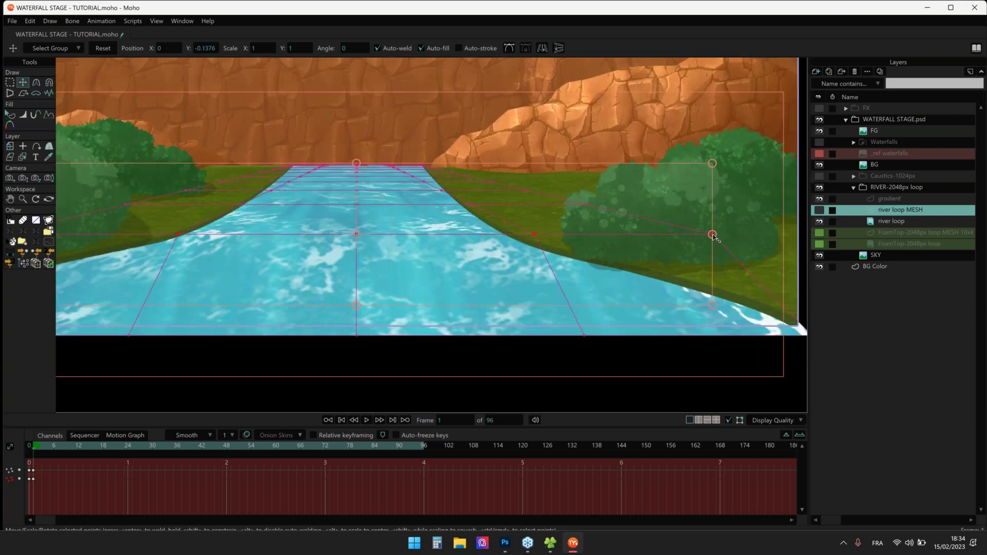
left_click_drag(635, 237, 448, 238)
key("ctrl+z")
left_click_drag(712, 235, 631, 271)
key("ctrl+z")
left_click_drag(362, 265, 505, 265)
left_click_drag(221, 273, 156, 272)
Narrow the third mesh row from the bottom to the riverbanks at about Y -0.03
left_click_drag(252, 206, 548, 230)
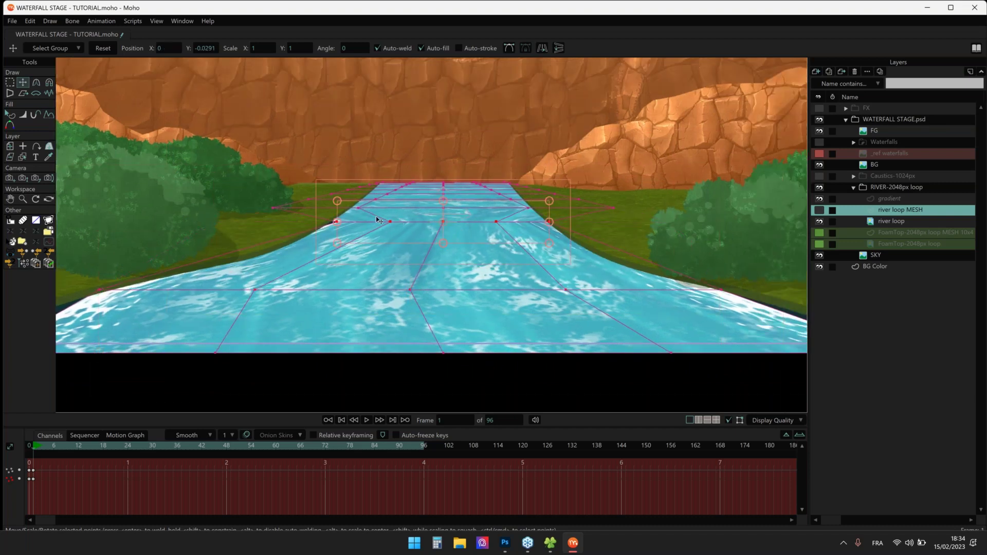
scroll(349, 225, "up", 3)
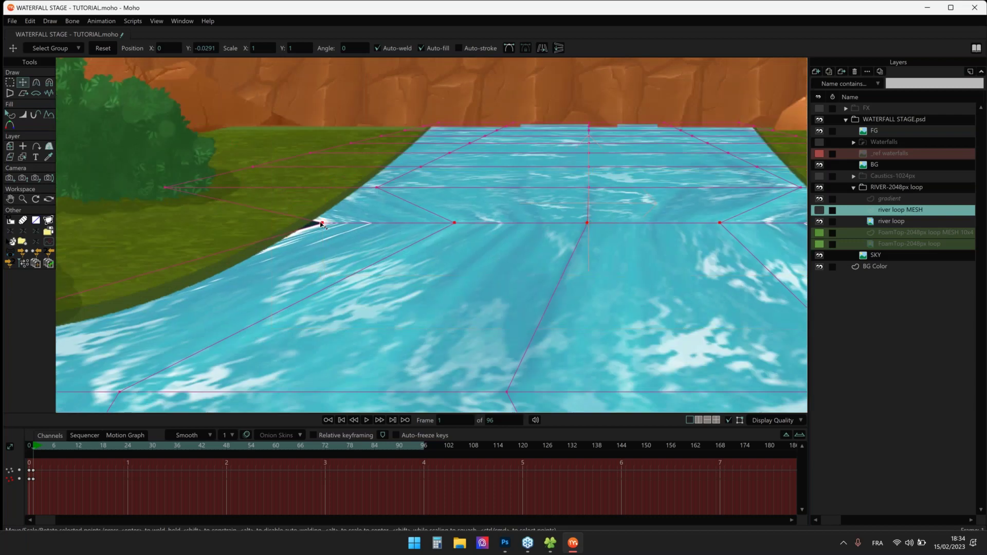
scroll(349, 225, "down", 5)
Narrow the fourth mesh row from the bottom and align its left end point with the bank at about Y 0.02
left_click_drag(148, 257, 503, 259)
scroll(667, 268, "up", 3)
left_click_drag(617, 250, 831, 250)
scroll(187, 262, "up", 3)
left_click_drag(222, 268, 211, 268)
scroll(211, 268, "down", 4)
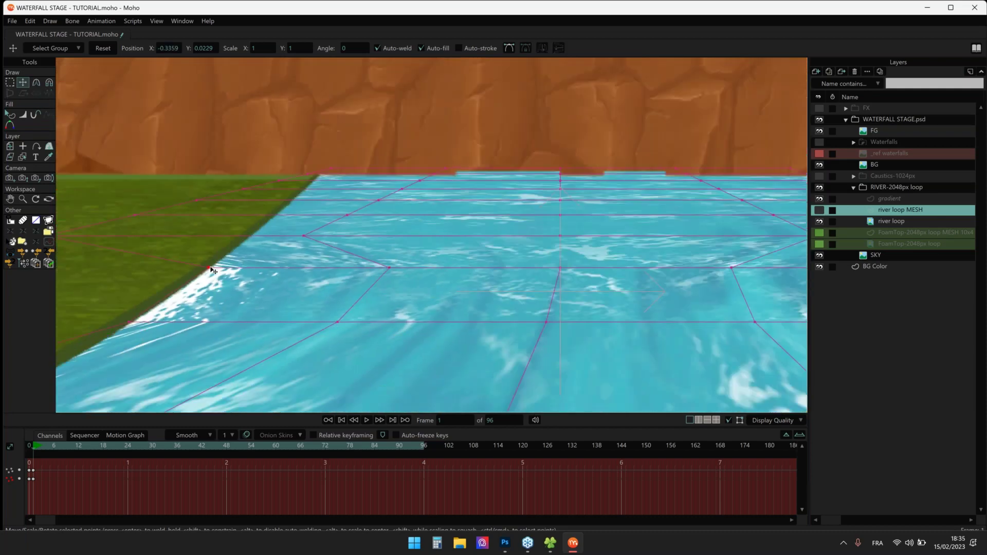
Narrow the fifth mesh row from the bottom so its ends meet both riverbanks
left_click_drag(117, 250, 666, 253)
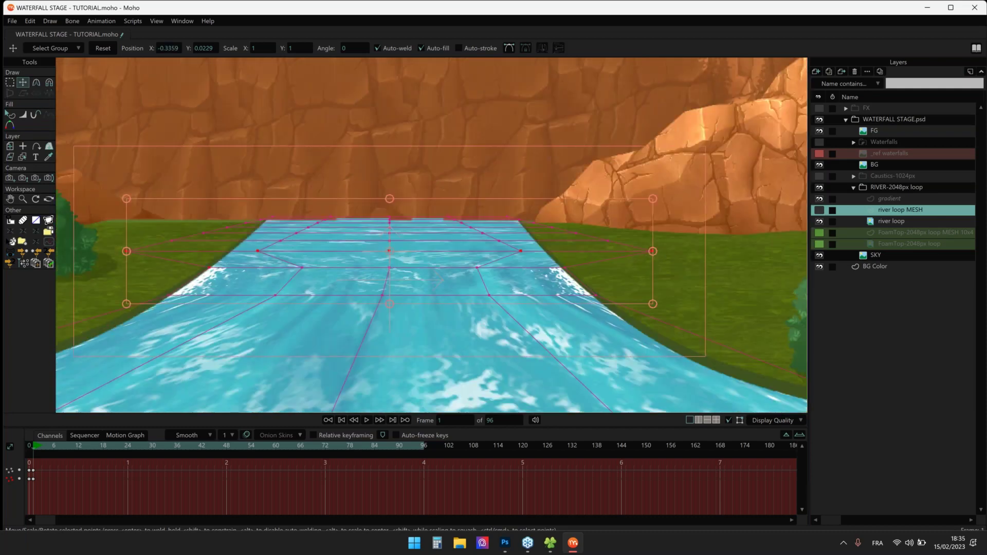
scroll(612, 253, "up", 3)
scroll(790, 257, "down", 1)
left_click_drag(790, 256, 669, 255)
key("ctrl+z")
scroll(744, 249, "down", 1)
left_click_drag(792, 251, 671, 253)
scroll(728, 240, "up", 3)
scroll(746, 237, "down", 1)
Fit the sixth and seventh mesh rows to the riverbanks, at about Y 0.07 and Y 0.09
left_click_drag(754, 235, 68, 250)
scroll(286, 252, "up", 4)
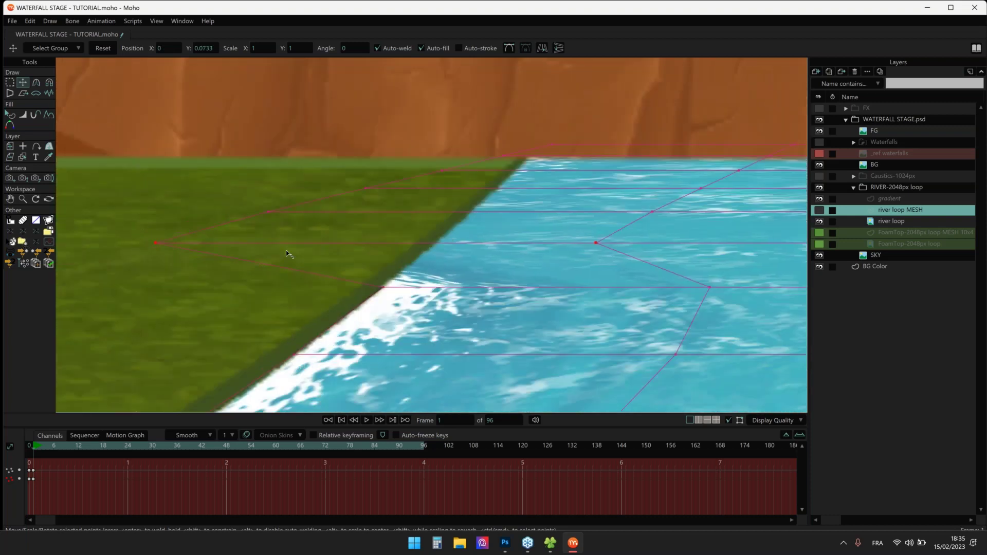
scroll(223, 235, "down", 4)
left_click_drag(223, 237, 658, 241)
scroll(748, 243, "up", 2)
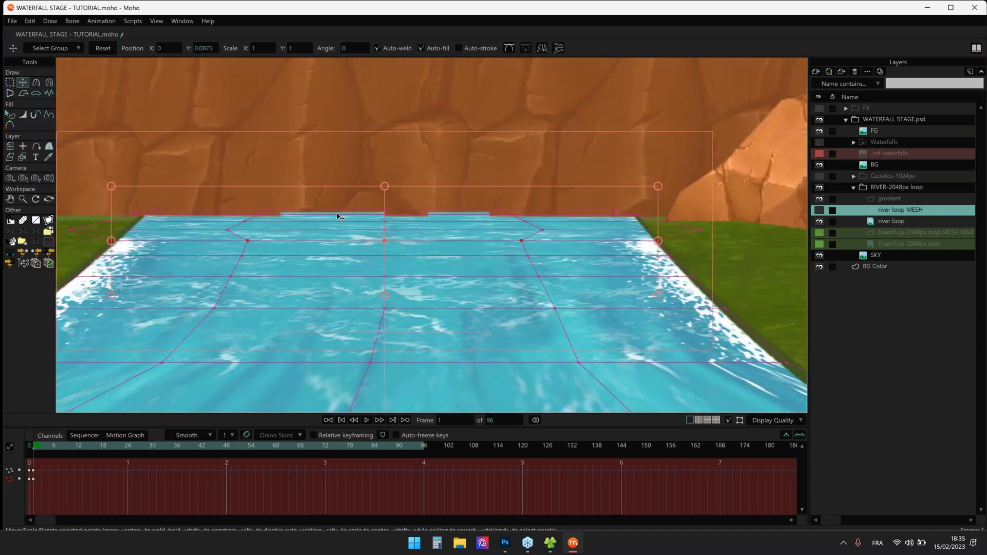
left_click_drag(337, 216, 359, 224)
Narrow the eighth mesh row at about Y 0.10 and the remaining far rows to the riverbanks
left_click_drag(84, 234, 802, 242)
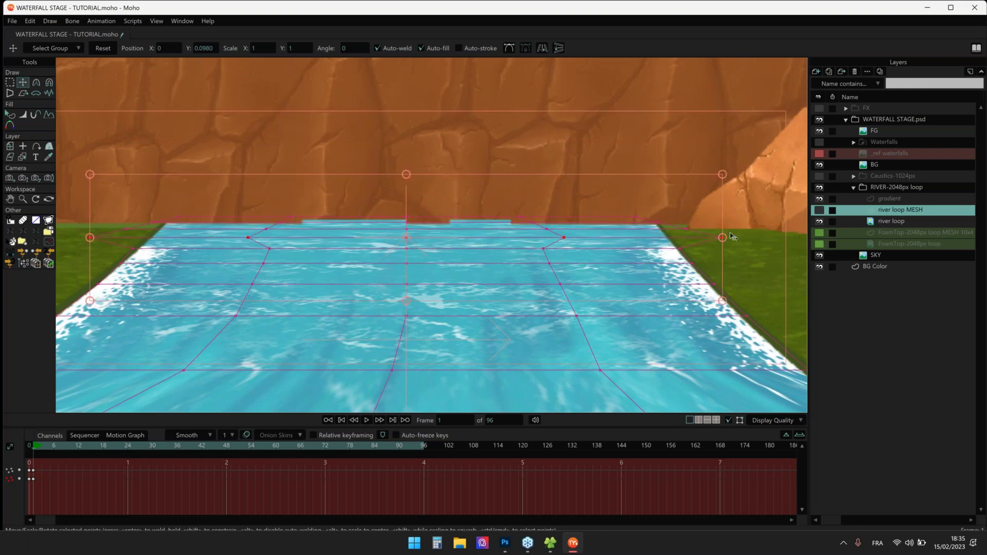
left_click_drag(715, 238, 673, 240)
scroll(288, 252, "up", 1)
left_click_drag(95, 224, 624, 236)
scroll(131, 222, "down", 1)
scroll(662, 227, "up", 1)
scroll(622, 234, "up", 1)
Select all the mesh points and examine how the rows line up with the riverbanks
key("ctrl+a")
scroll(623, 237, "down", 5)
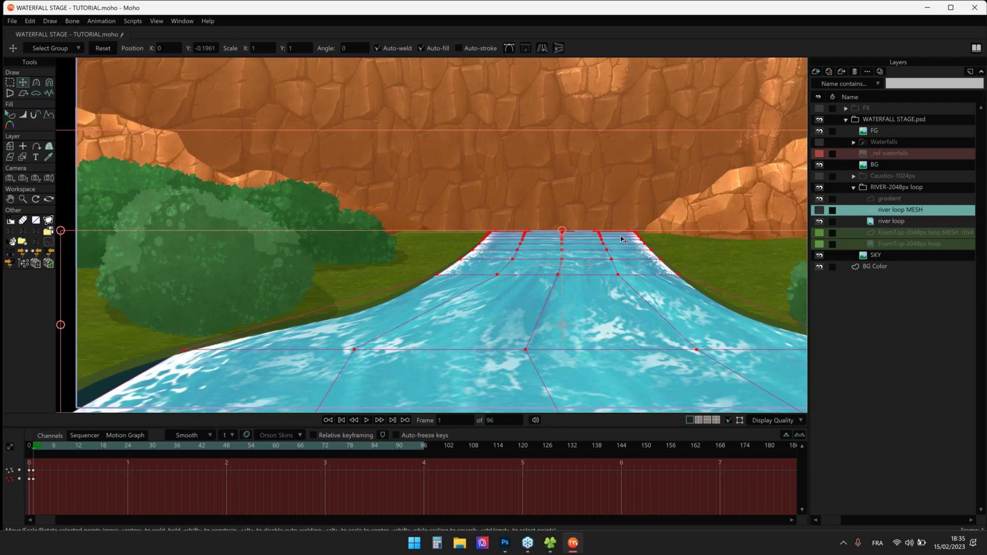
scroll(616, 271, "up", 5)
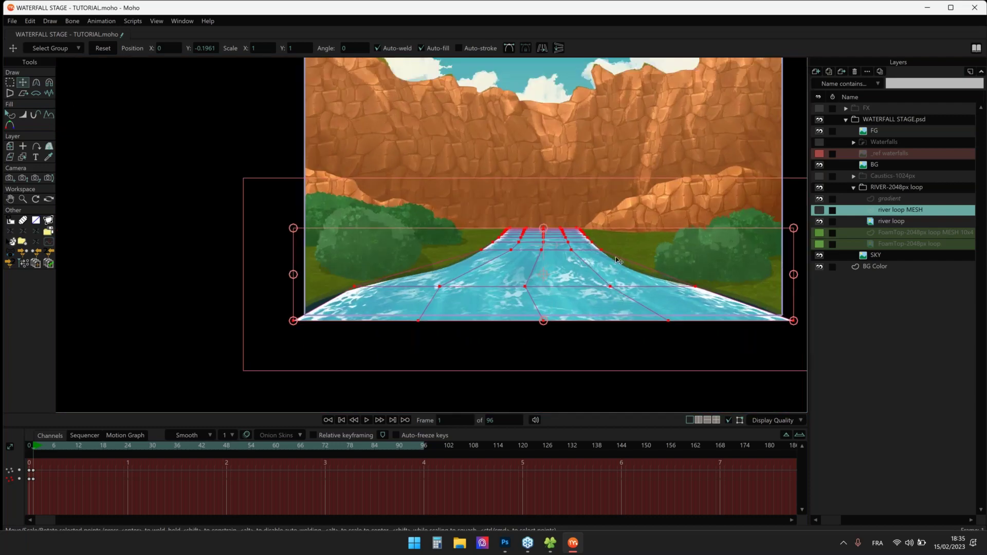
scroll(528, 223, "up", 5)
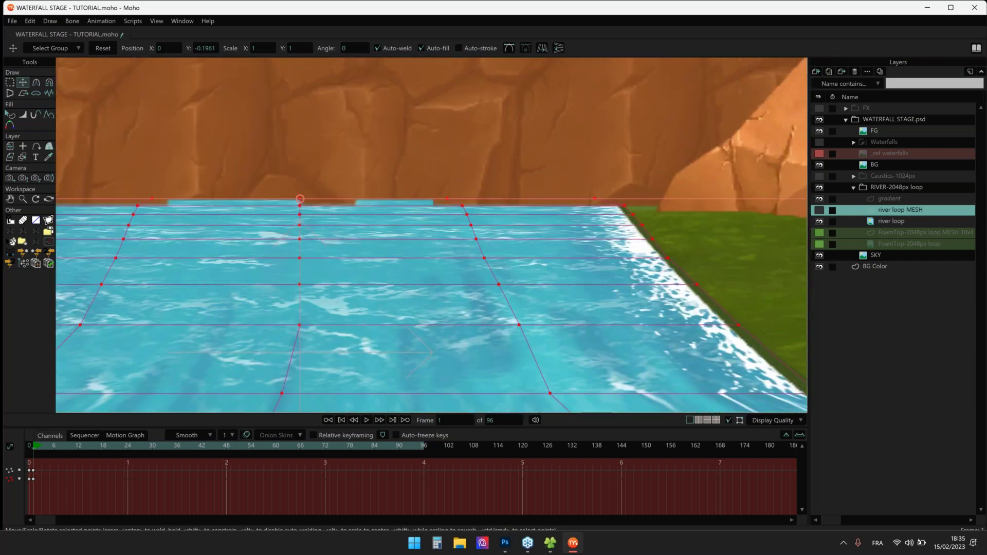
left_click_drag(432, 128, 703, 341)
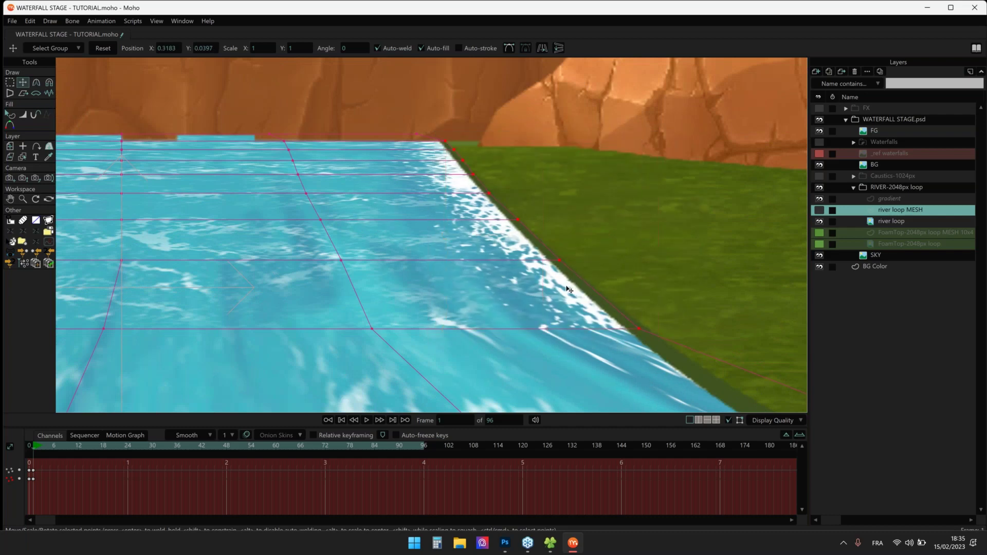
scroll(554, 279, "down", 1)
scroll(555, 278, "down", 5)
scroll(415, 189, "down", 2)
Try raising the second row's right end point and shifting the whole row, and undo both changes
left_click(595, 275)
scroll(591, 275, "up", 2)
left_click_drag(632, 246, 589, 236)
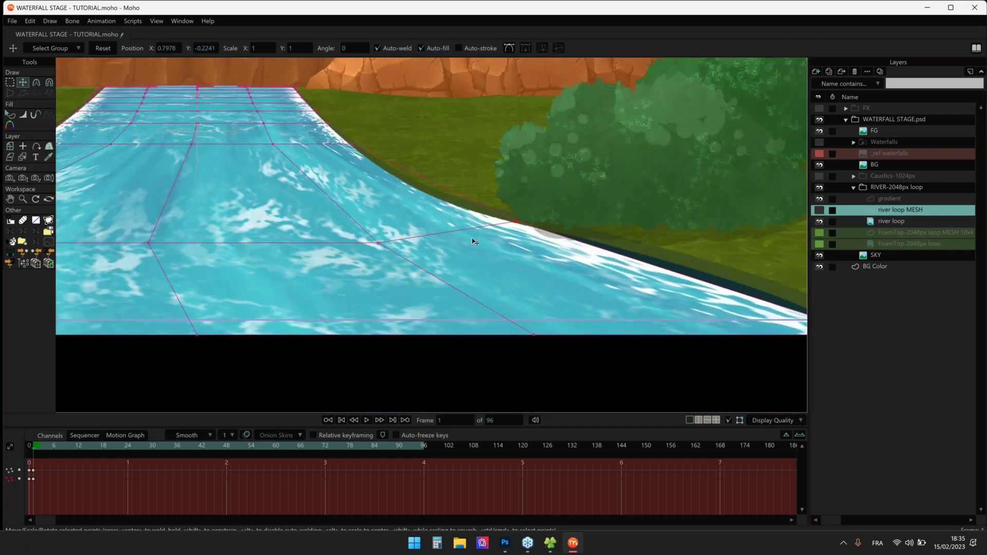
key("ctrl+z")
scroll(642, 261, "down", 3)
left_click_drag(702, 245, 180, 279)
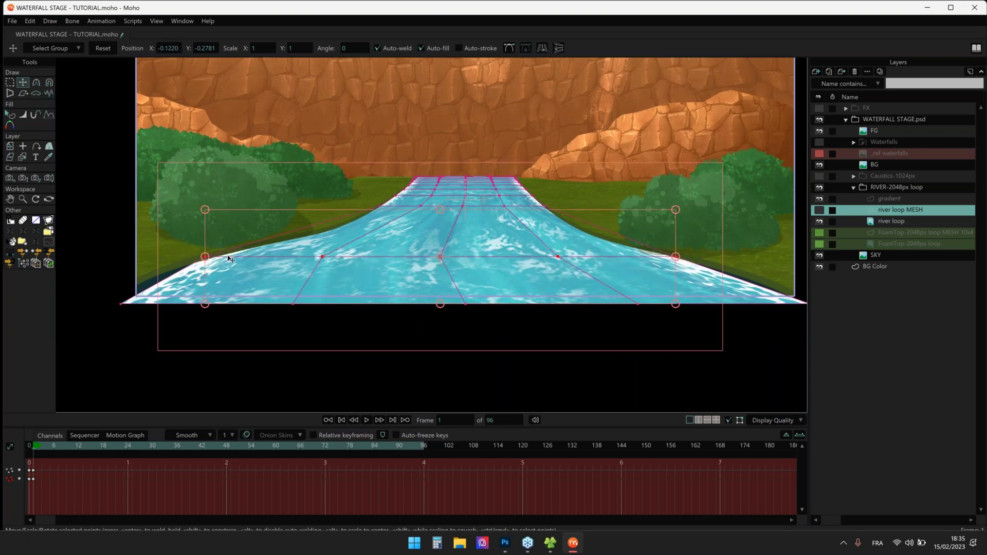
left_click_drag(234, 253, 234, 248)
scroll(425, 203, "up", 4)
key("ctrl+z")
Lower the third and fourth mesh rows for more even spacing and widen them to meet the riverbanks
left_click_drag(693, 200, 238, 229)
left_click_drag(328, 210, 807, 284)
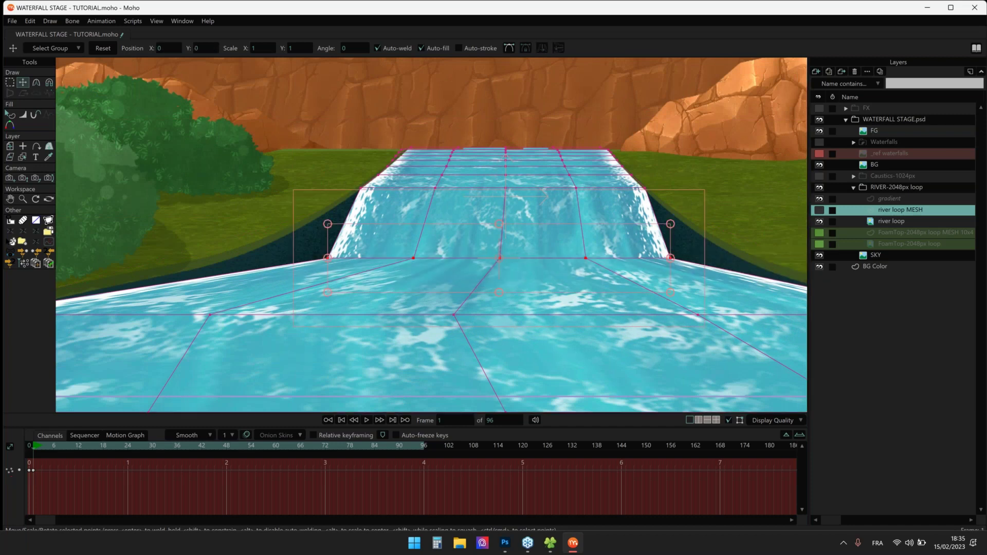
left_click_drag(673, 259, 229, 260)
left_click_drag(304, 180, 704, 208)
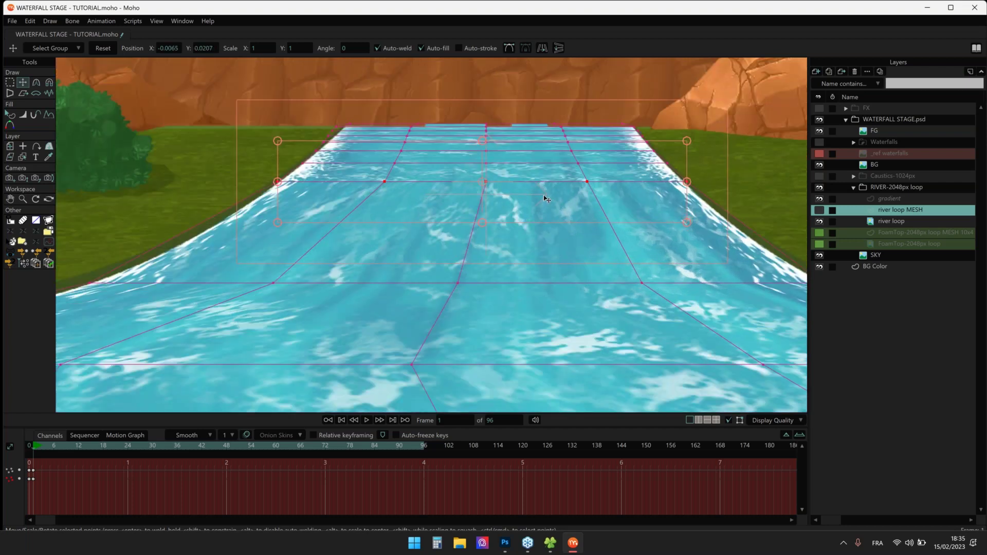
left_click_drag(756, 217, 723, 218)
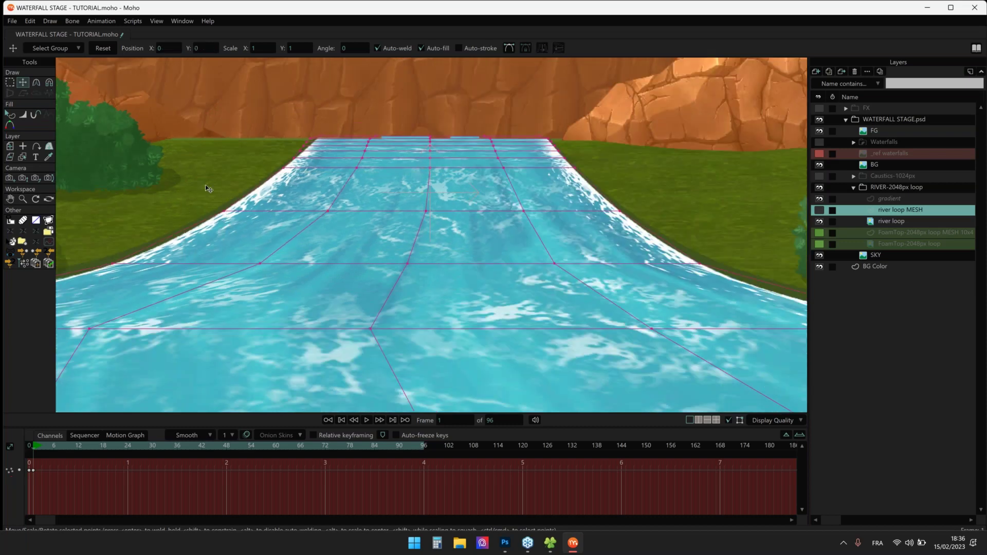
Pull the front row's left corner point out to about X -1.89 and nudge its right corner outwards along the riverbank
scroll(205, 184, "down", 4)
scroll(176, 279, "up", 1)
scroll(379, 200, "up", 3)
left_click_drag(170, 262, 422, 221)
left_click_drag(189, 335, 82, 334)
scroll(448, 209, "down", 3)
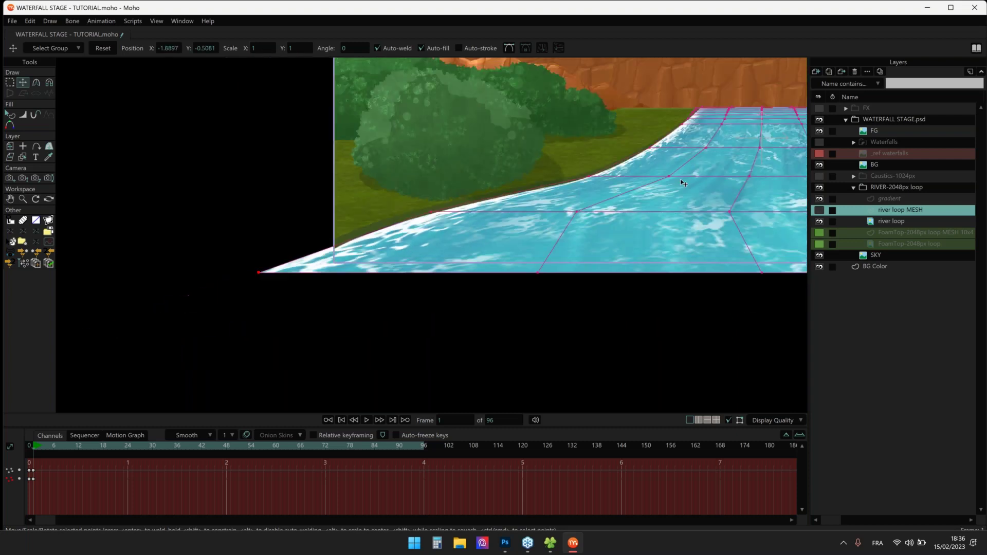
left_click_drag(680, 179, 208, 173)
scroll(725, 219, "up", 1)
left_click_drag(757, 287, 764, 287)
left_click_drag(444, 182, 547, 212)
scroll(443, 193, "left", 1)
left_click_drag(441, 190, 583, 228)
scroll(546, 219, "up", 3)
left_click(608, 193, "ctrl")
scroll(576, 187, "down", 3)
Hide the mesh overlay and play the river animation to examine the flow
left_click(728, 420)
key("space")
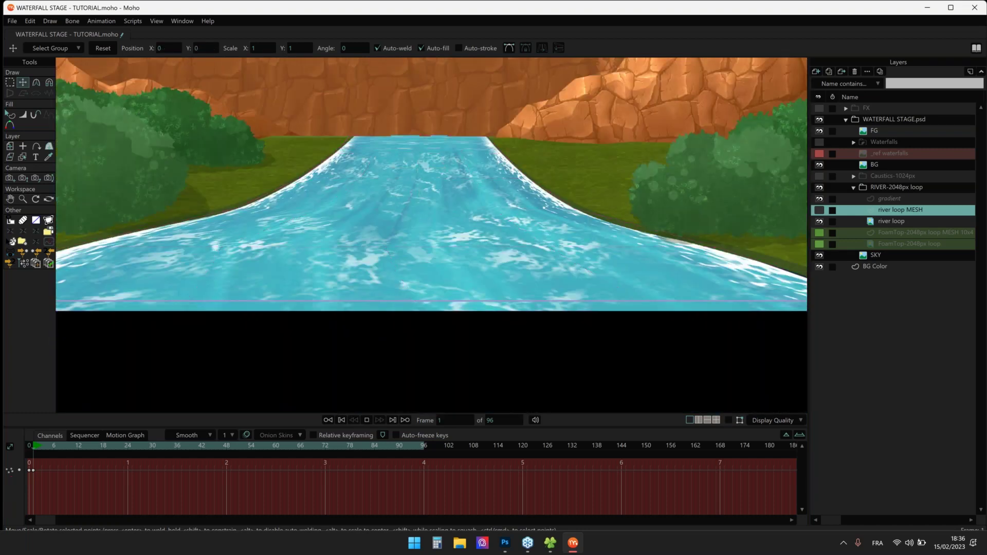
scroll(455, 228, "up", 3)
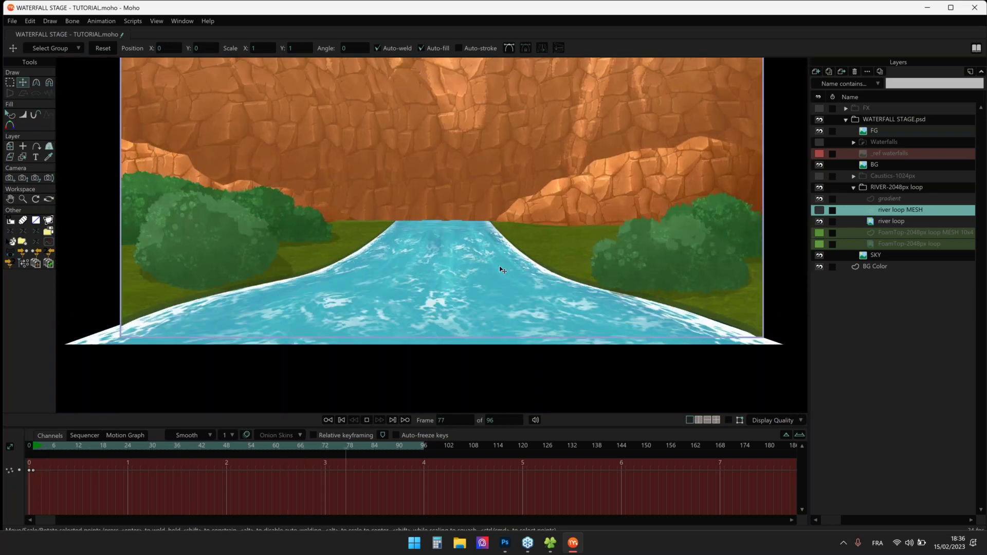
Toggle GPU acceleration in the display quality settings and examine the water's edges along the riverbanks during playback
left_click(776, 421)
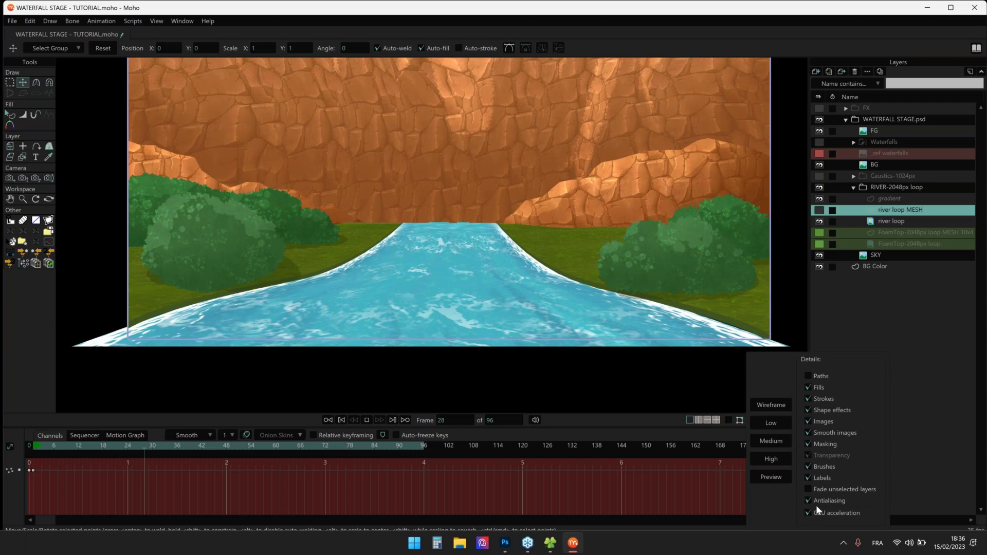
left_click_drag(437, 203, 458, 258)
scroll(459, 258, "down", 2)
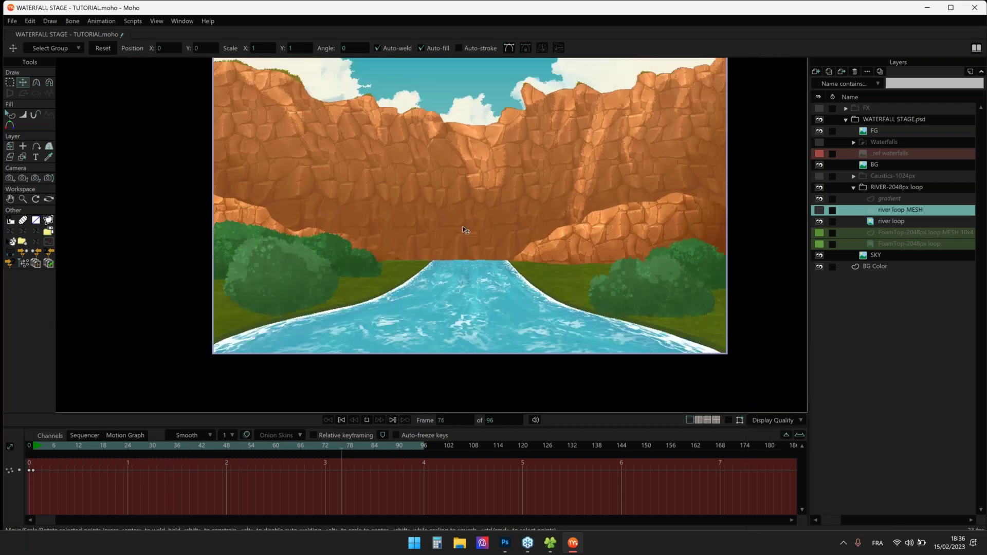
scroll(381, 247, "up", 3)
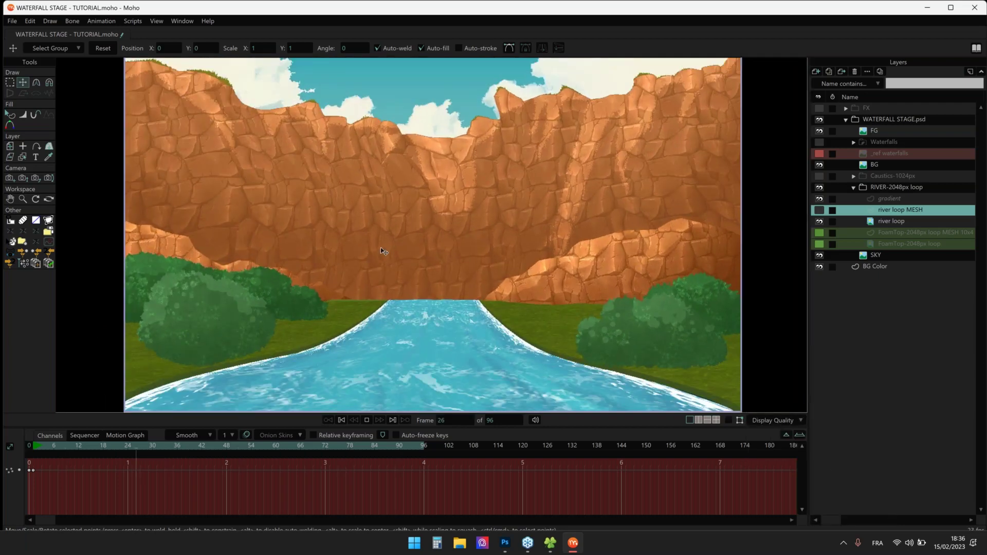
scroll(530, 340, "up", 2)
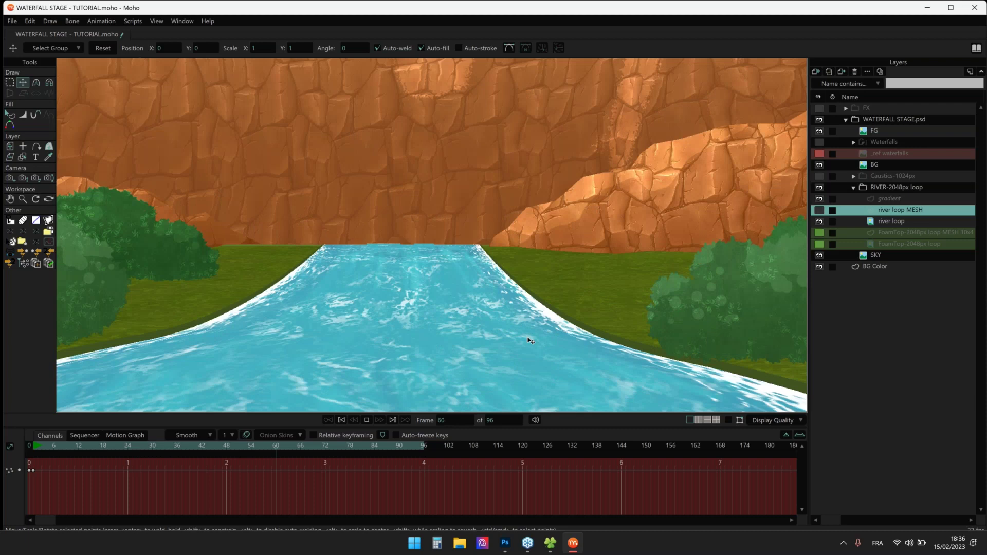
scroll(530, 341, "up", 2)
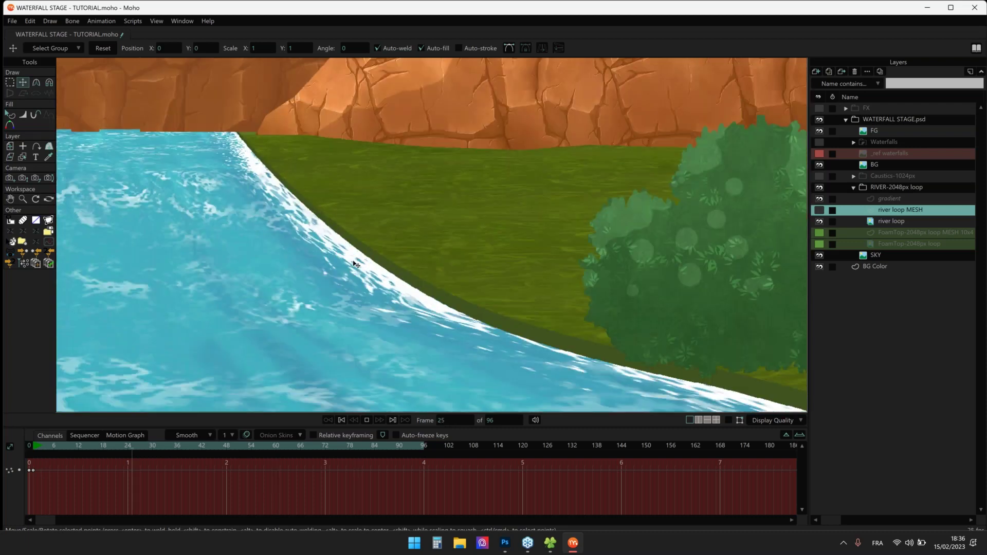
left_click_drag(319, 251, 247, 211)
scroll(278, 209, "down", 2)
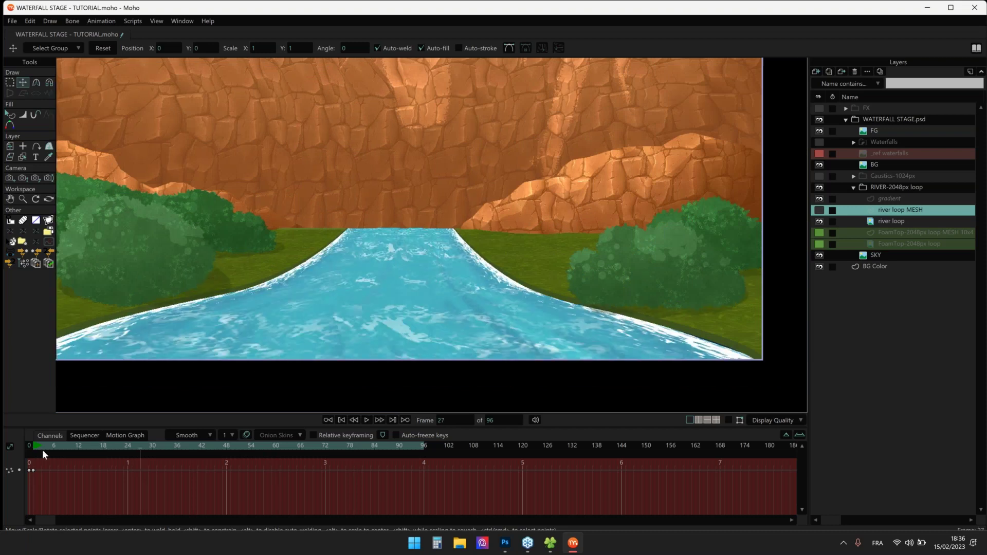
Return to frame 1 with the mesh shown and lower the centre points of the fourth to seventh rows into a bow
left_click_drag(42, 448, 12, 445)
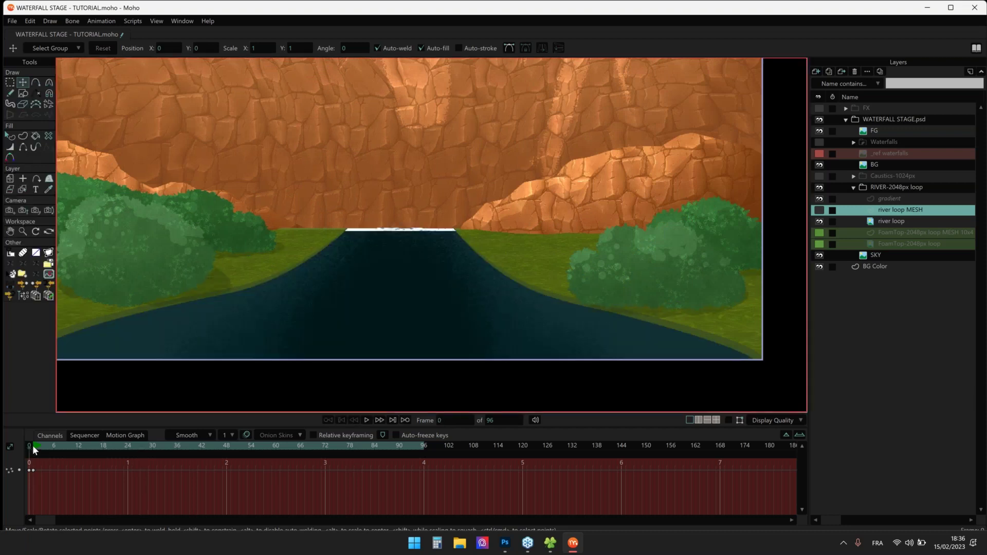
left_click(33, 445)
left_click(739, 421)
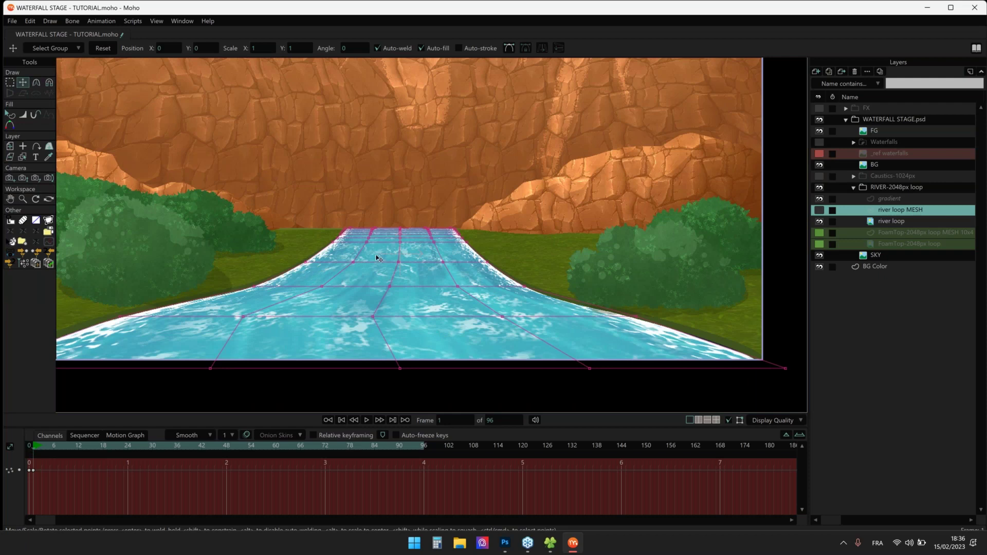
scroll(378, 258, "up", 2)
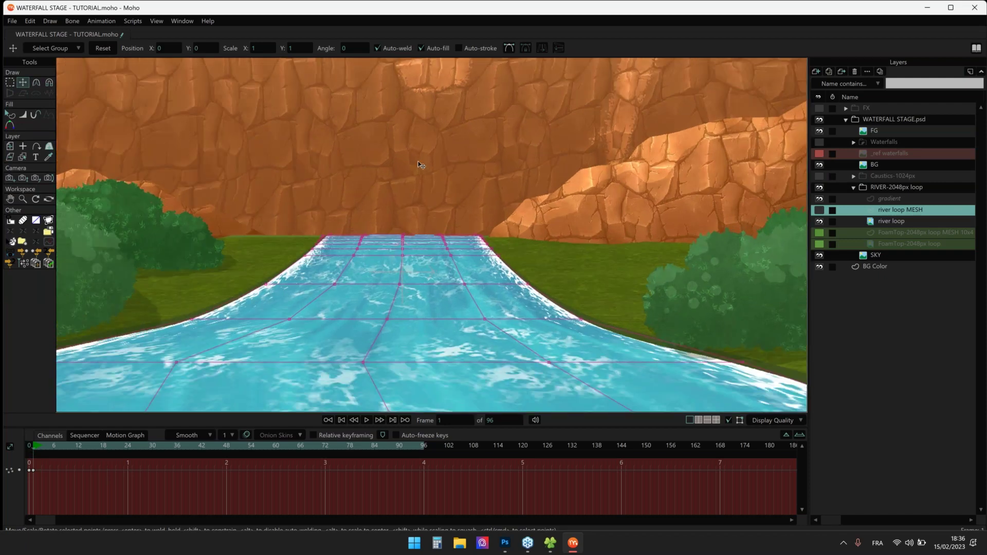
scroll(353, 239, "up", 1)
scroll(353, 239, "up", 2)
left_click_drag(311, 210, 600, 382)
left_click_drag(175, 341, 206, 378)
scroll(409, 225, "up", 2)
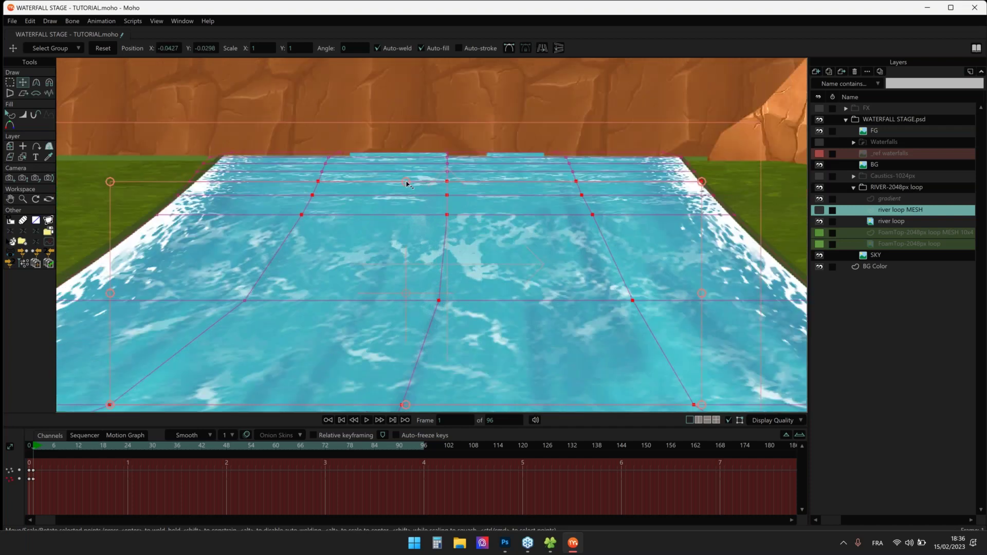
left_click_drag(406, 184, 518, 315)
left_click_drag(448, 183, 448, 213)
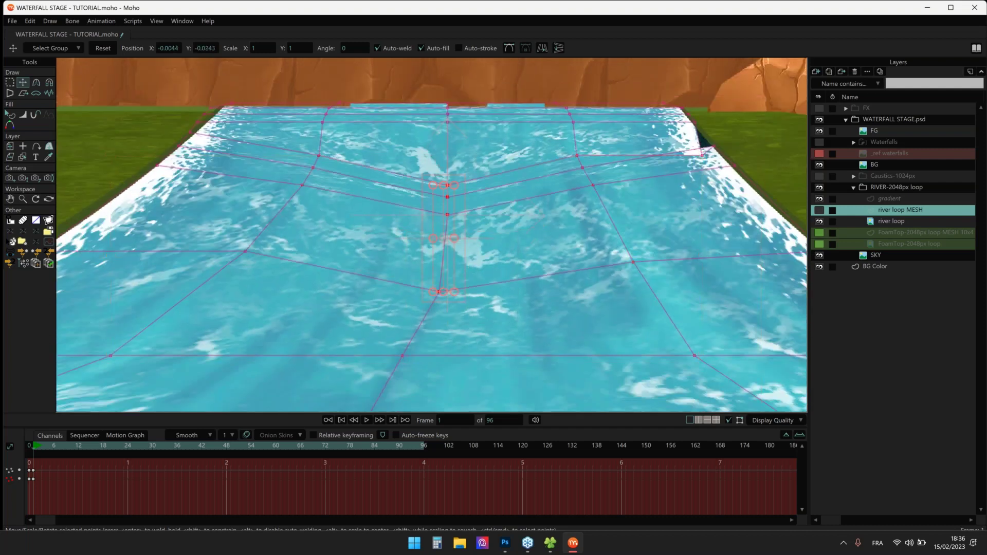
Lower the inner points of the fifth to seventh rows and fit the stray right end point to the bank at about X 0.27, Y 0.08
left_click_drag(611, 187, 613, 224)
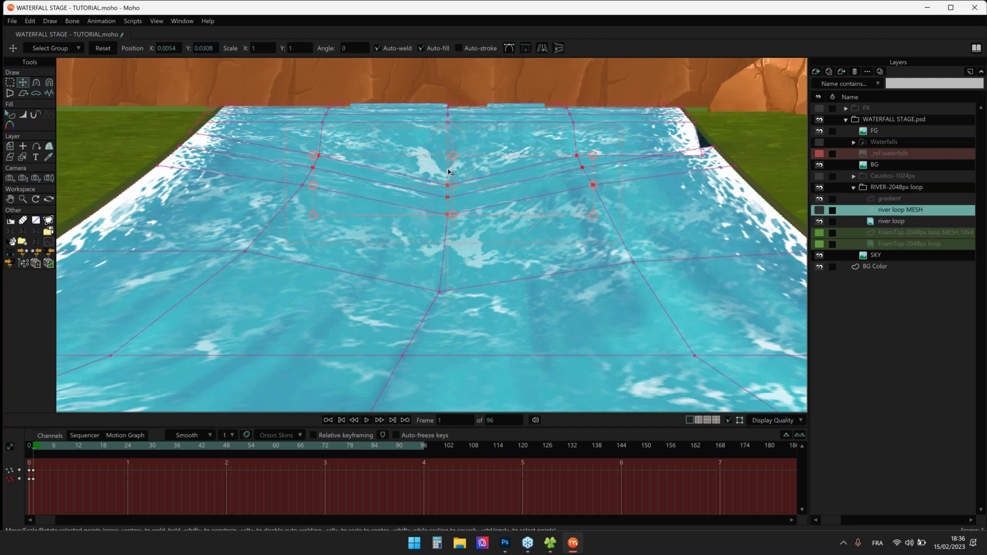
left_click_drag(449, 172, 449, 194)
left_click(708, 168)
left_click(702, 155)
left_click_drag(718, 150, 706, 138)
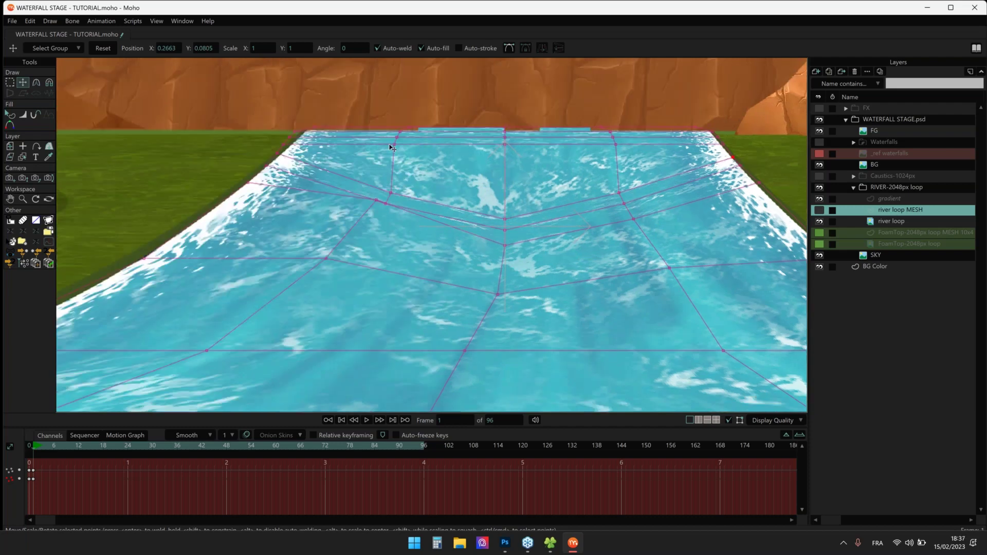
Lower the eighth row's inner points to about Y 0.09 and its centre point to about Y 0.07
left_click_drag(387, 141, 649, 165)
left_click_drag(427, 153, 426, 159)
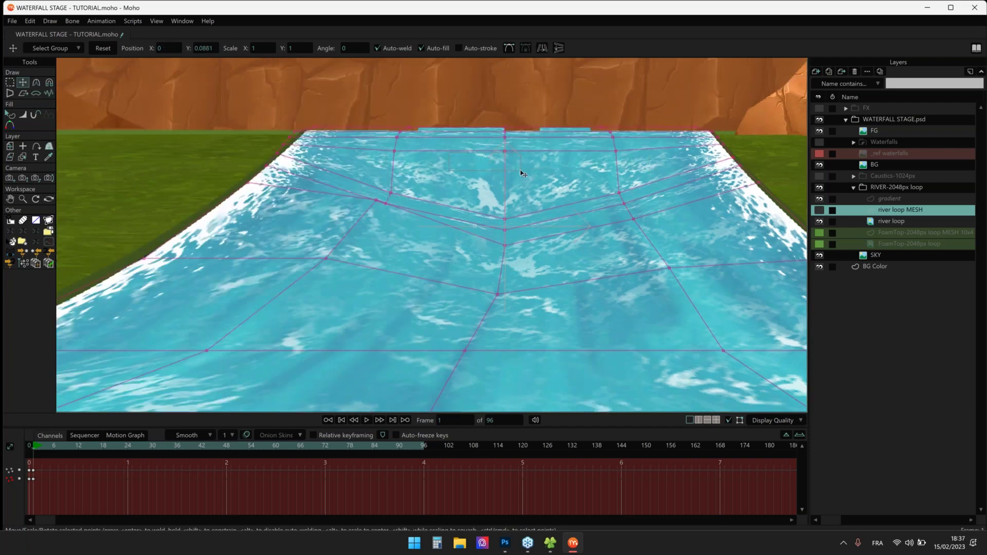
left_click_drag(505, 151, 505, 165)
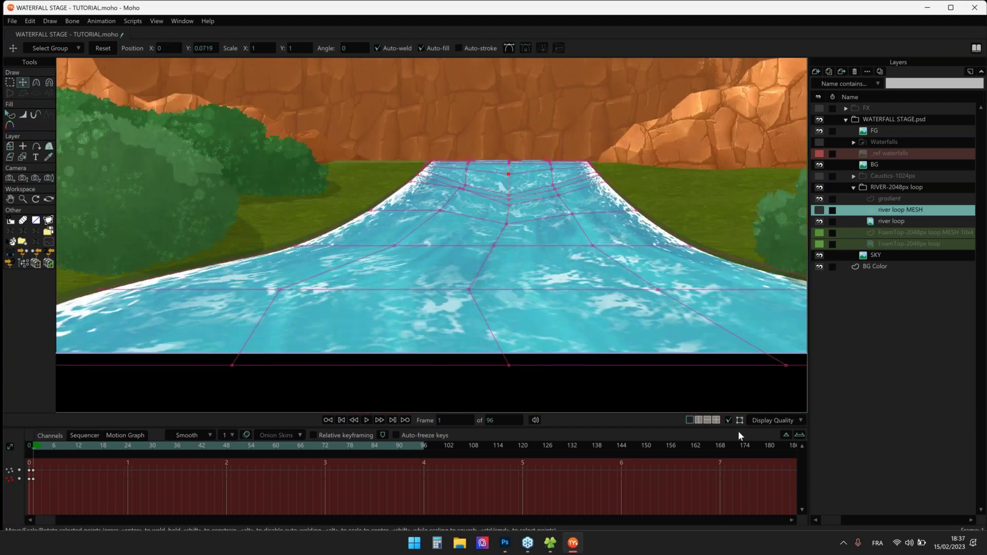
Play the river animation without the mesh overlay, then return to frame 1 with the mesh shown
left_click(730, 418)
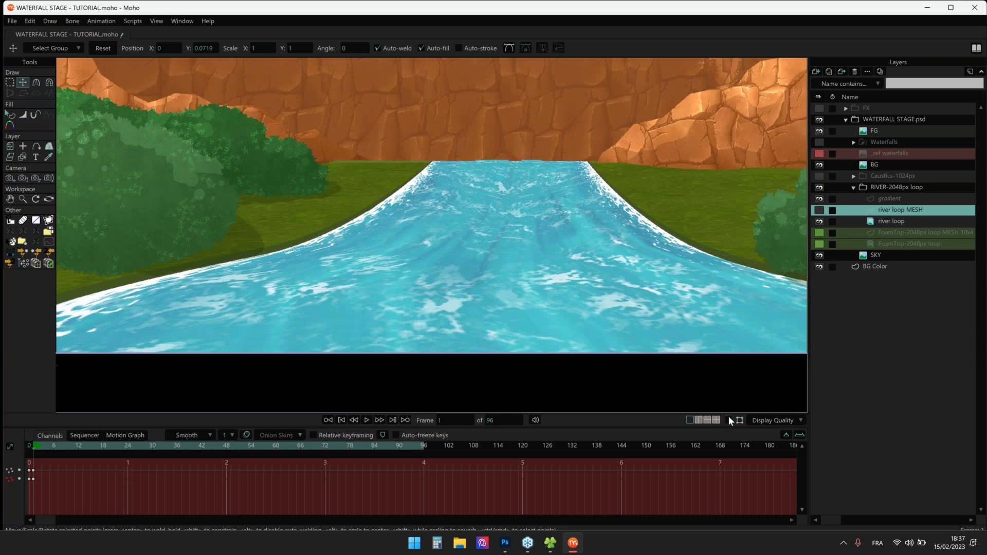
key("space")
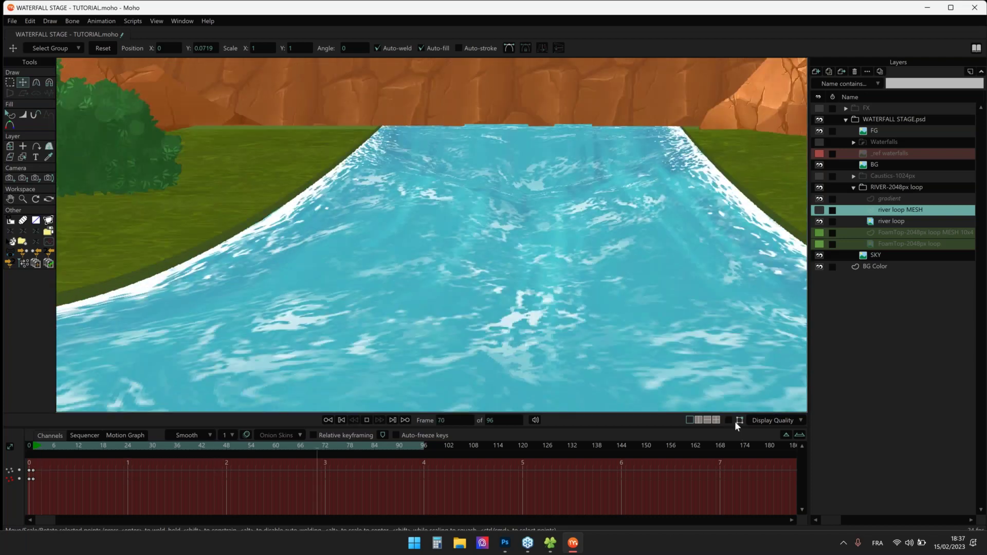
left_click(738, 421)
left_click(55, 442)
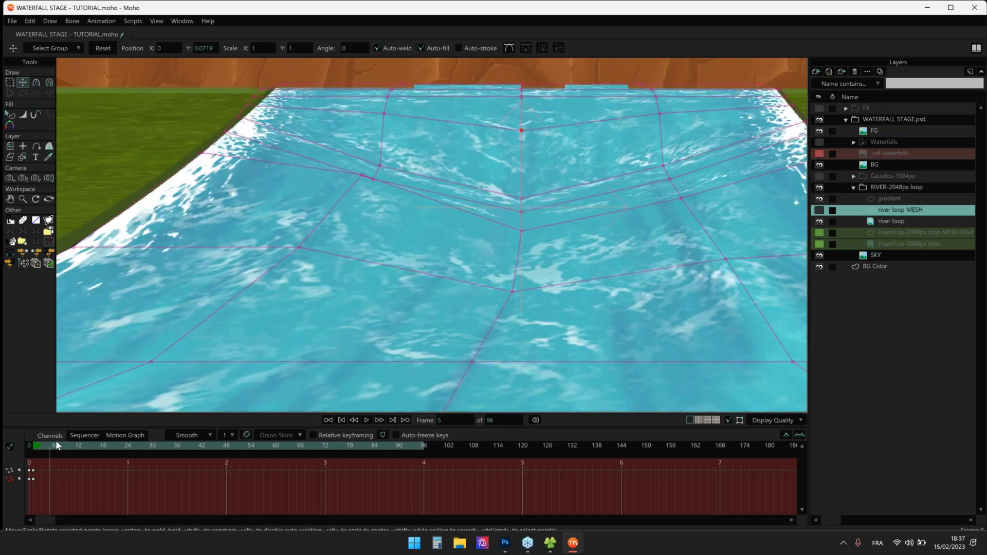
left_click(34, 446)
Adjust the inner points of the far bowed rows and shift the second row's centre point toward the mesh's centre line
left_click(361, 180)
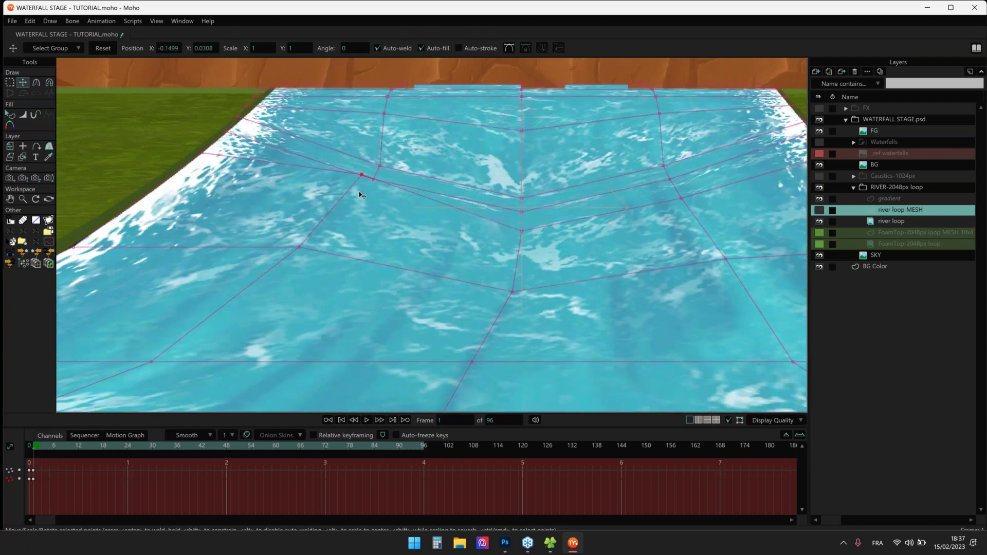
key("ctrl+z")
scroll(377, 194, "down", 2)
left_click_drag(347, 166, 591, 229)
left_click_drag(469, 218, 445, 217)
scroll(432, 218, "down", 4)
left_click(408, 254)
left_click_drag(414, 297, 433, 300)
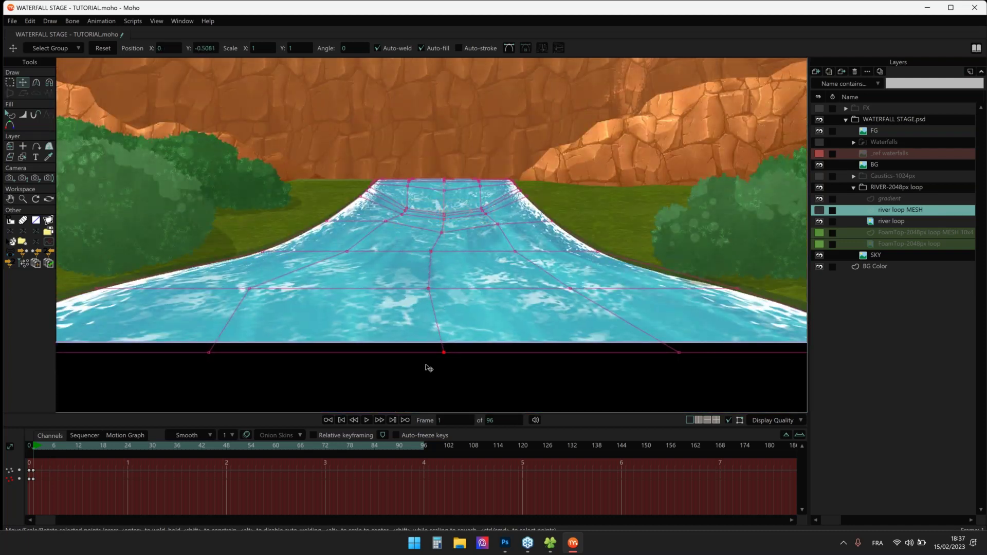
Shift the front row's centre point left, spread its inner points with the right one at about X 0.87, and nudge the second row's left inner point to X -0.67
left_click_drag(422, 366, 394, 364)
left_click_drag(209, 353, 135, 353)
left_click_drag(566, 338, 698, 367)
left_click_drag(679, 353, 688, 353)
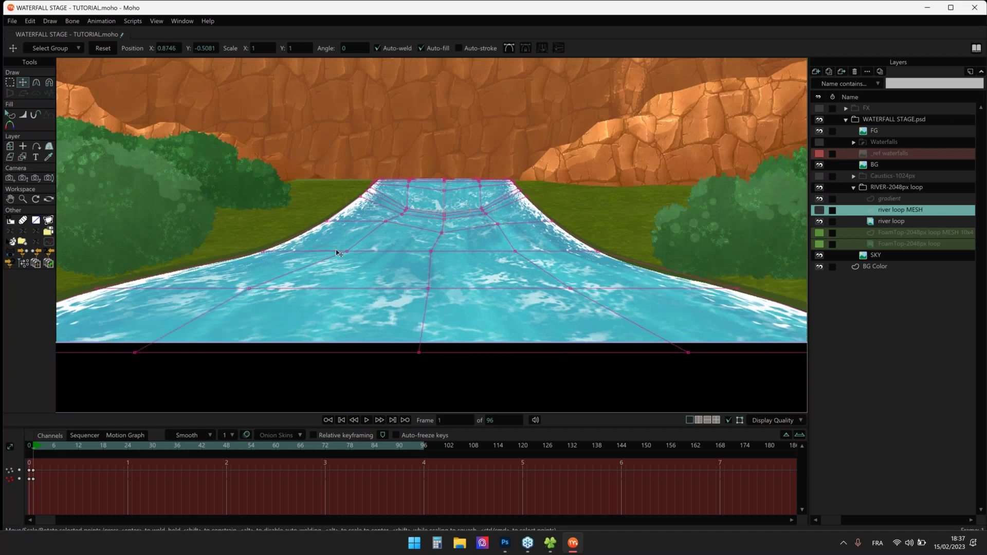
left_click_drag(250, 298, 257, 299)
Hide the mesh overlay and play the loop to examine the reshaped river in the whole scene
left_click(728, 420)
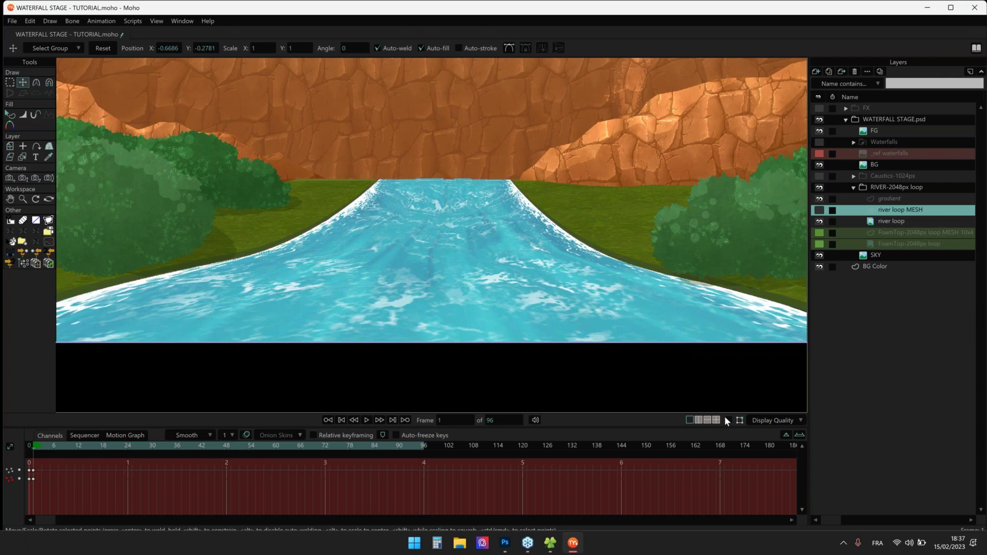
scroll(399, 201, "down", 5)
key("space")
scroll(411, 202, "up", 2)
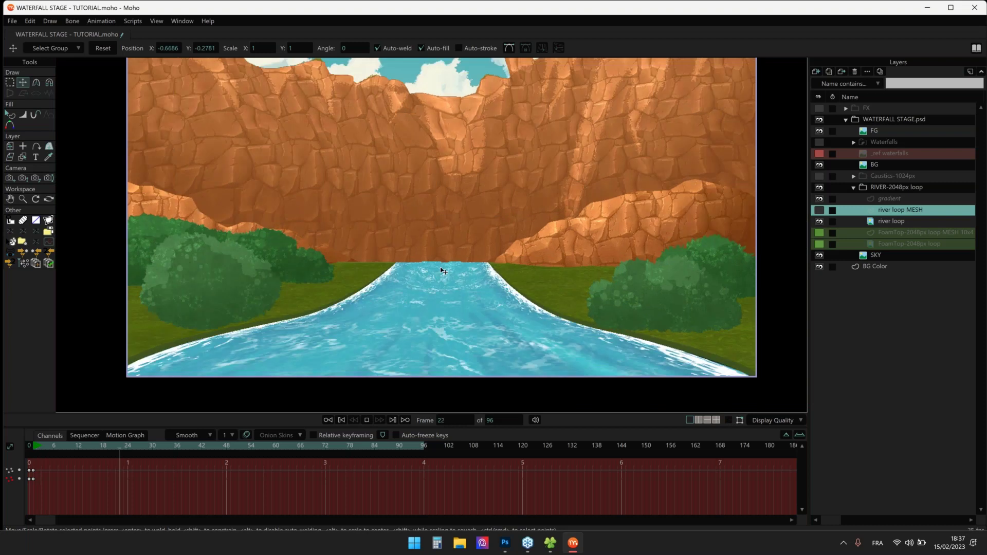
left_click_drag(440, 268, 439, 281)
Show the Waterfalls and FX groups and play the full scene
key("space")
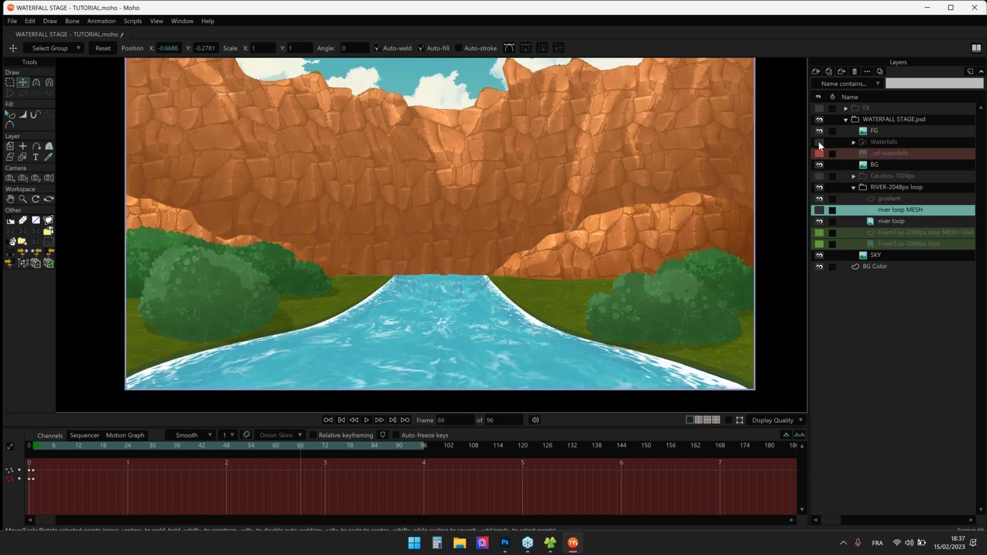
left_click(819, 143)
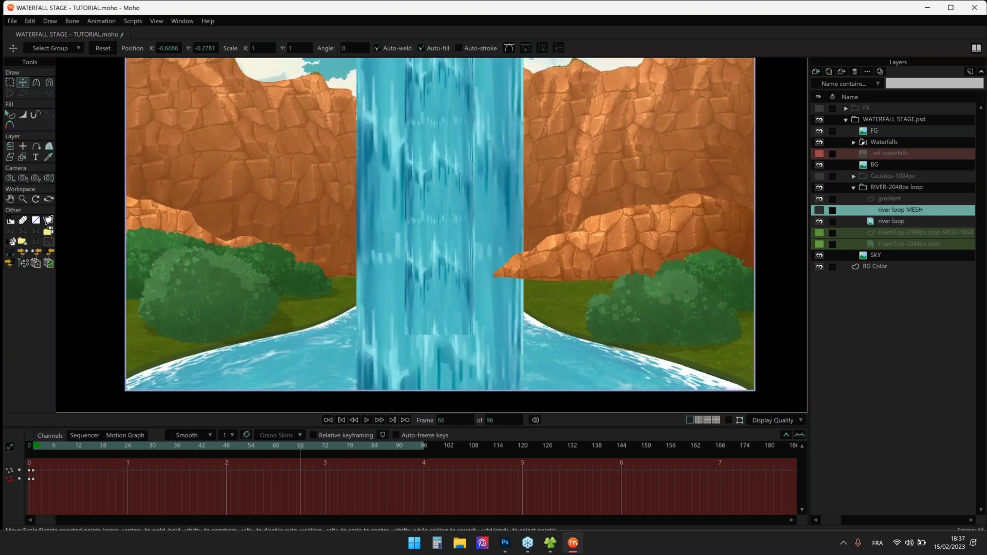
key("space")
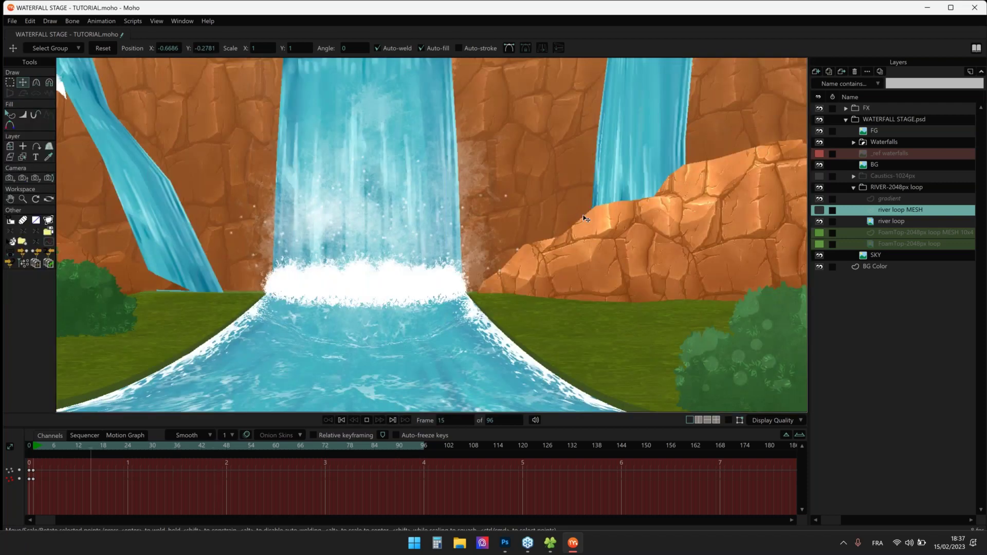
Expand the FX group and toggle the splashes 2 and splashes groups off and on to compare their effect at the waterfall's base
left_click(845, 108)
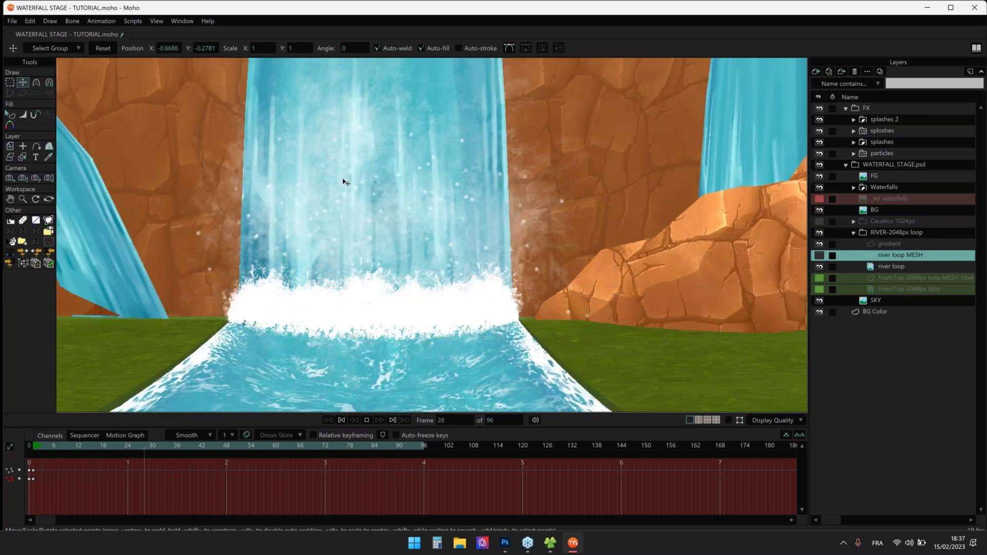
scroll(344, 182, "up", 3)
scroll(344, 182, "down", 5)
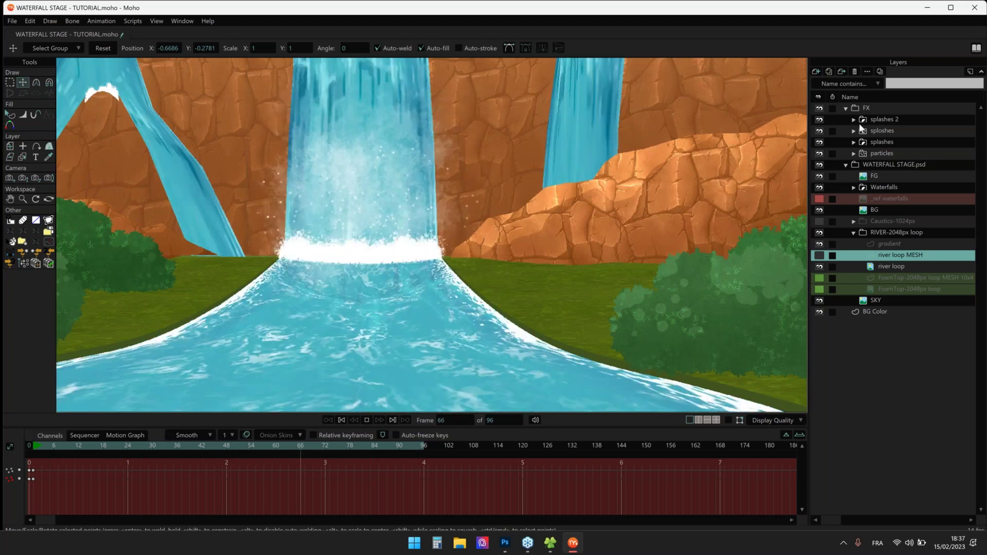
left_click(820, 120)
left_click(820, 119)
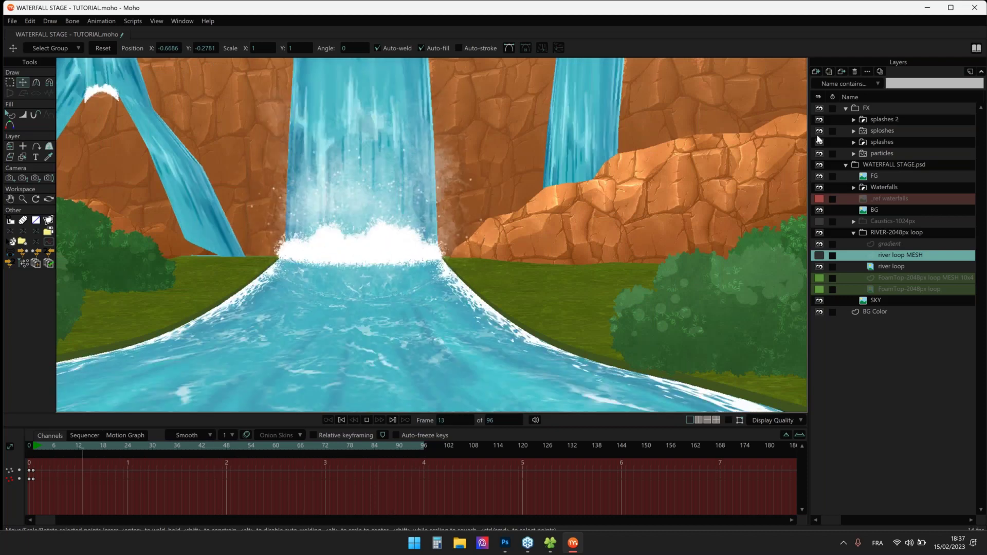
left_click(820, 142)
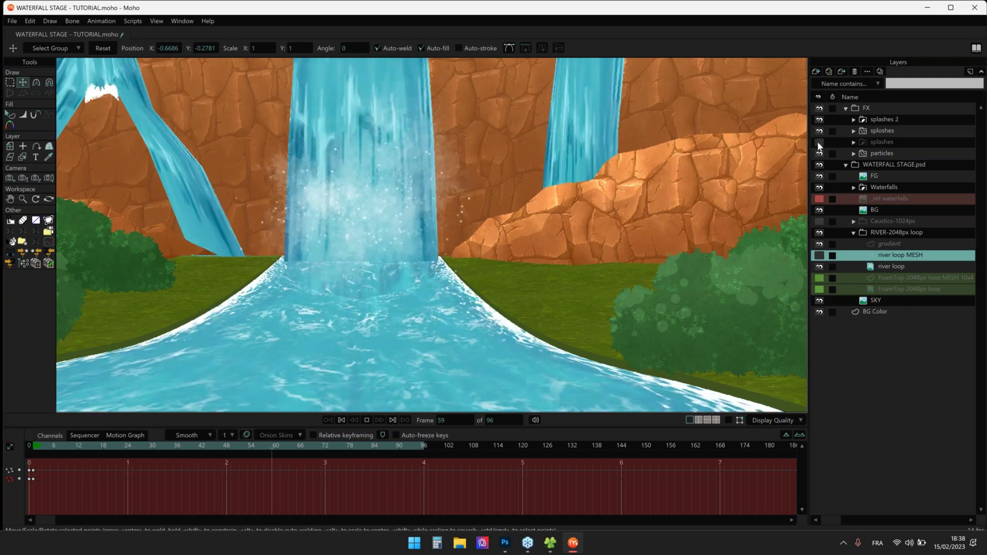
left_click(820, 142)
Select the splashes vector layer inside the splashes group, show its outline, and play it to examine the foam shape's animation
left_click(854, 142)
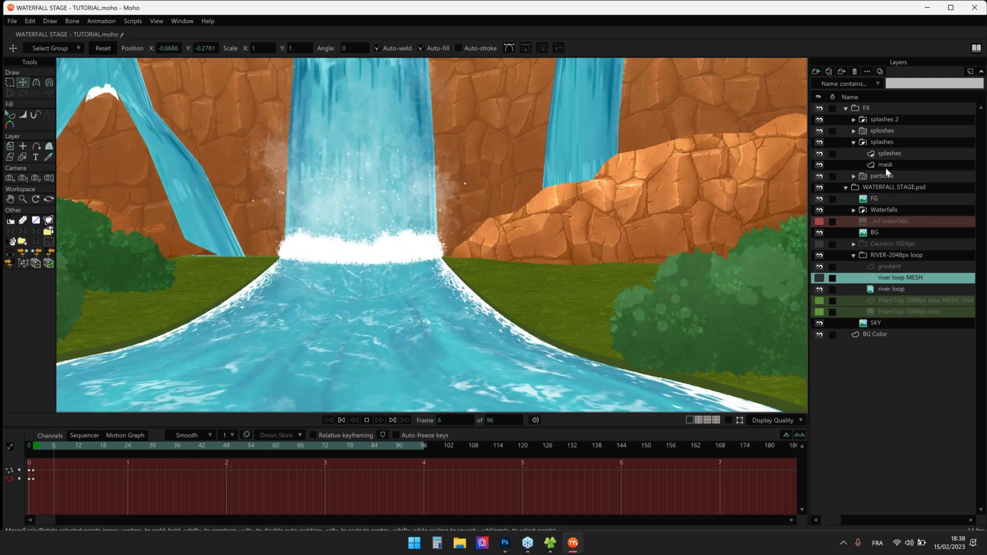
left_click(889, 153)
left_click(729, 421)
key("space")
scroll(379, 248, "up", 5)
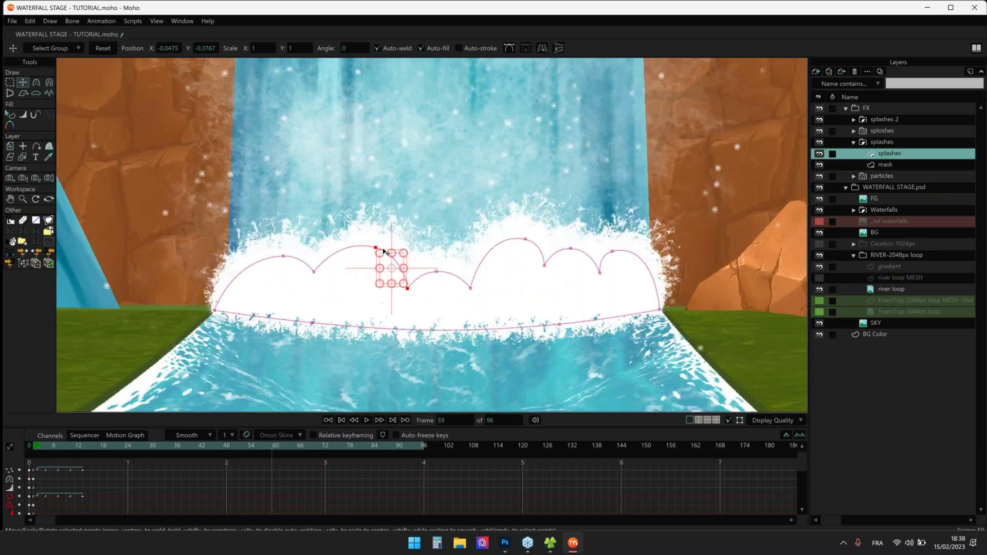
scroll(391, 249, "down", 5)
key("space")
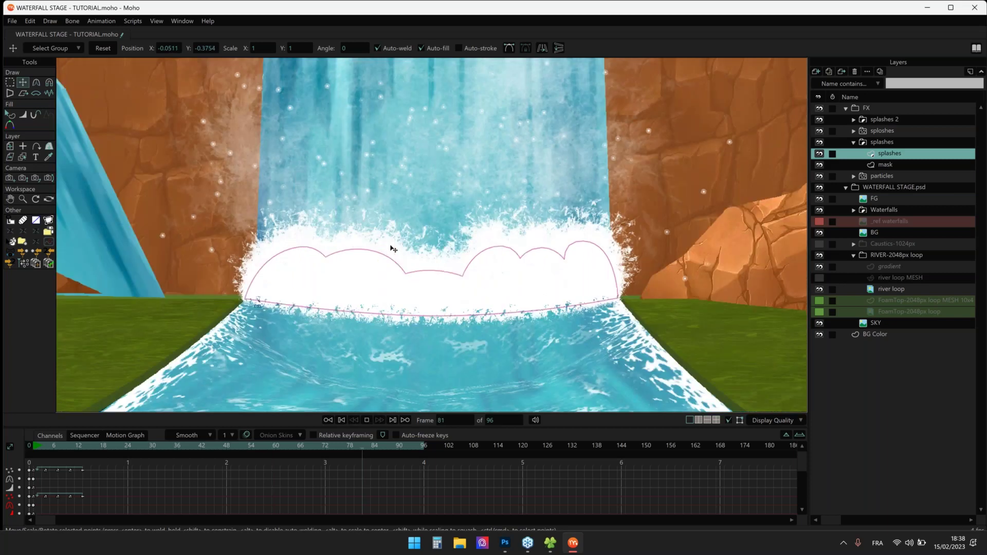
scroll(393, 250, "down", 5)
scroll(393, 249, "up", 2)
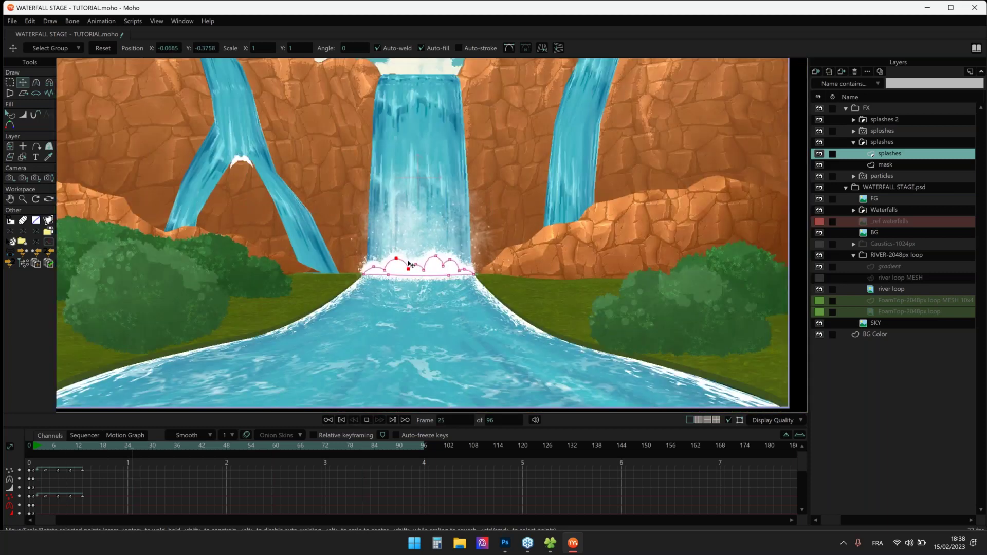
Collapse the FX group and review the playback of the complete waterfall scene, stopping it at the end
left_click(853, 106)
left_click(846, 108)
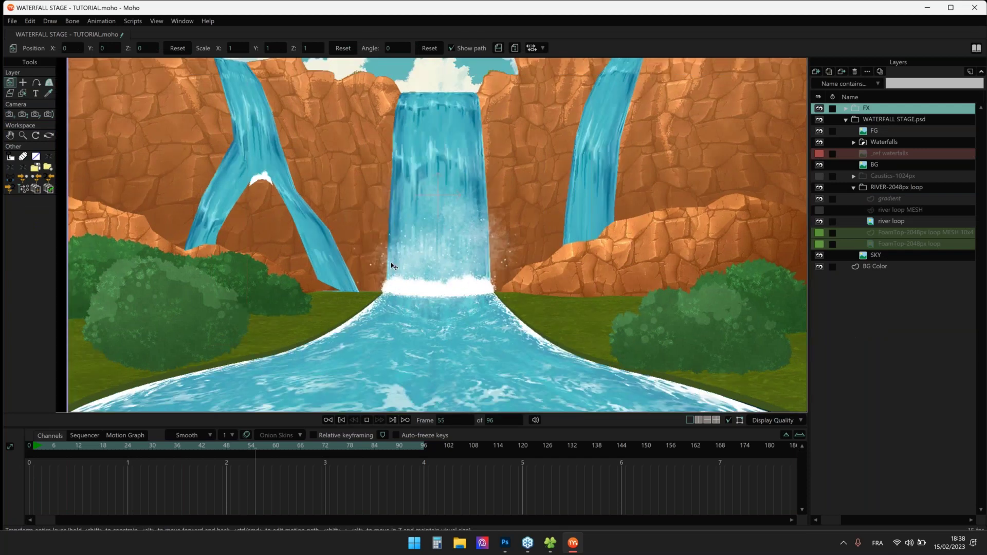
scroll(393, 265, "down", 5)
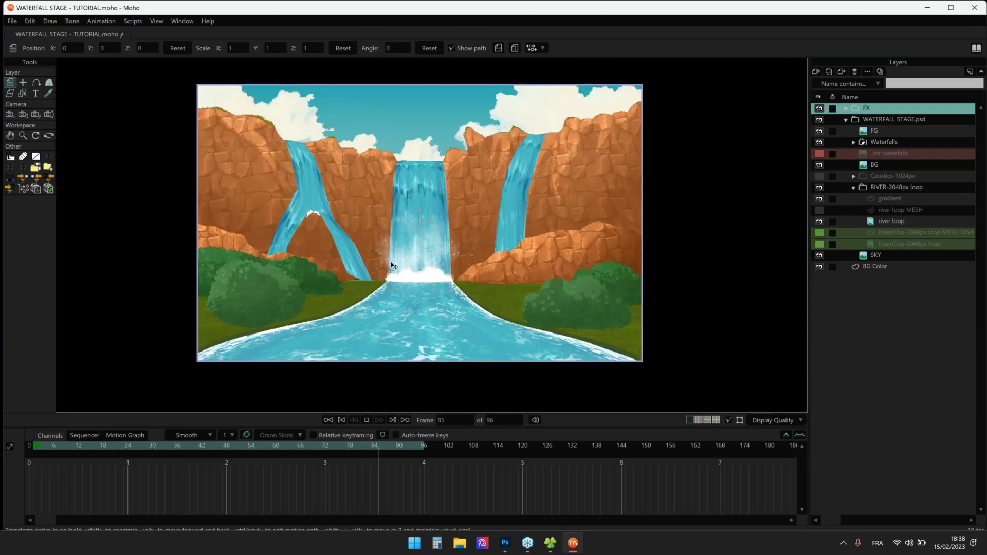
scroll(394, 265, "up", 1)
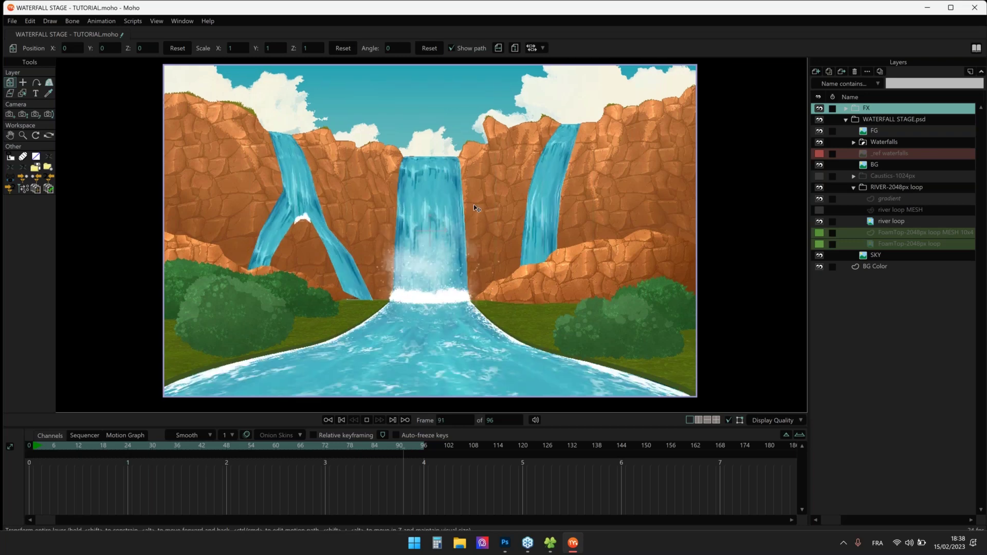
scroll(474, 205, "down", 1)
scroll(477, 207, "up", 1)
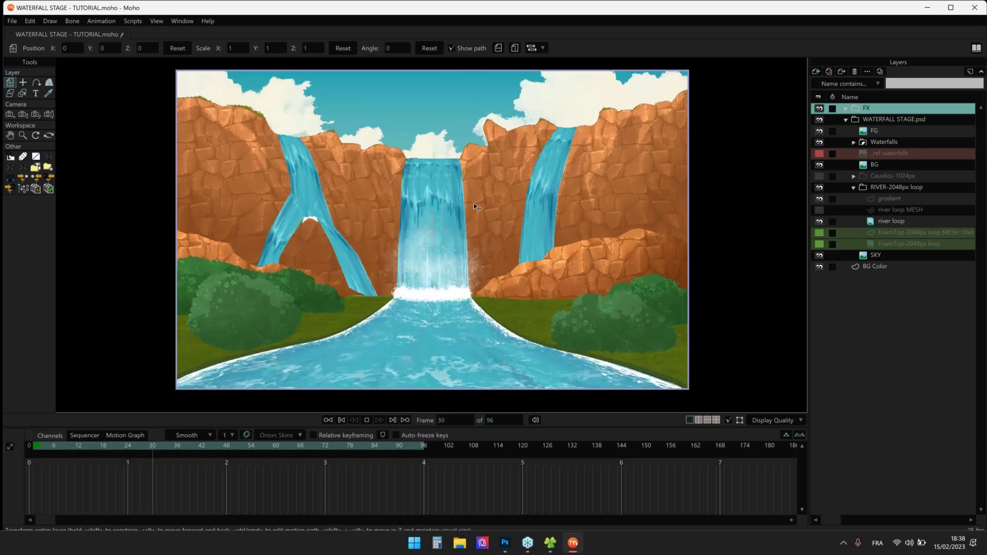
key("space")
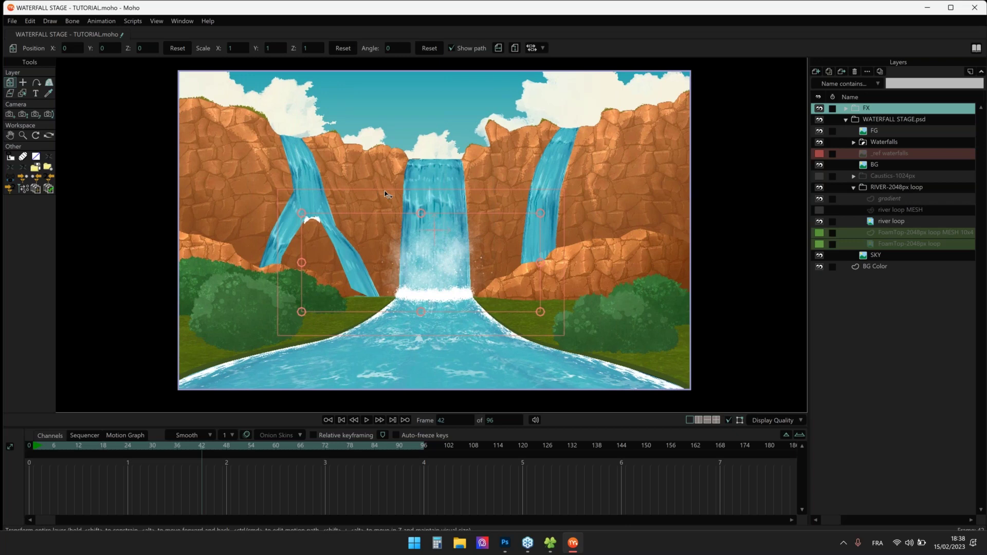
Close the waterfall project without saving and open 00_Mesheption.moho from the MOHO WEBINAR 04-MESHEPTION folder
key("ctrl+w")
left_click(553, 207)
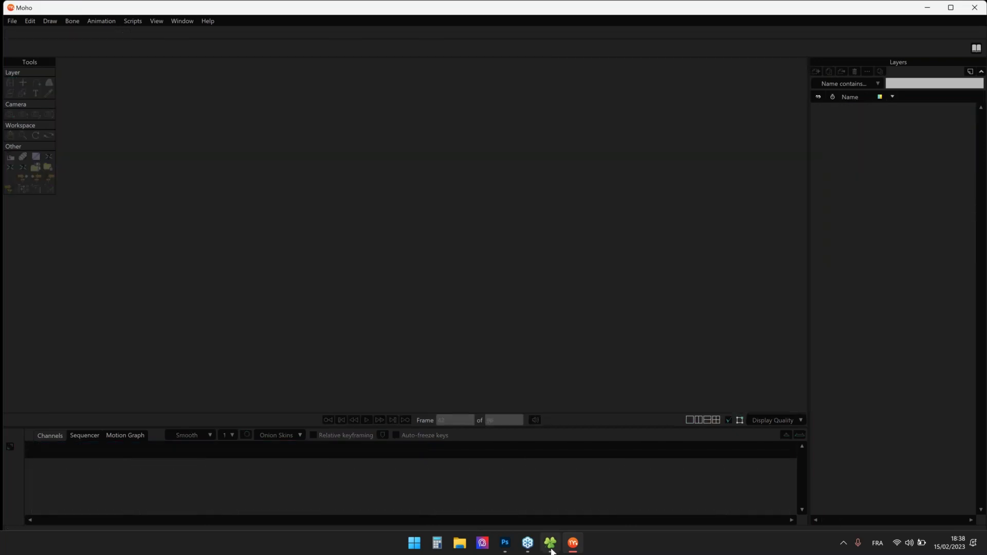
left_click(552, 548)
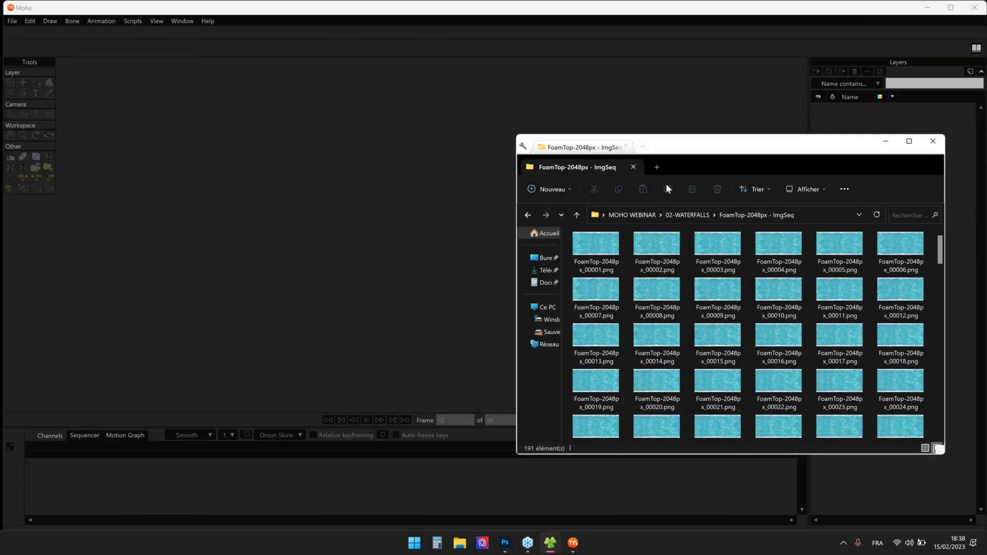
left_click(696, 218)
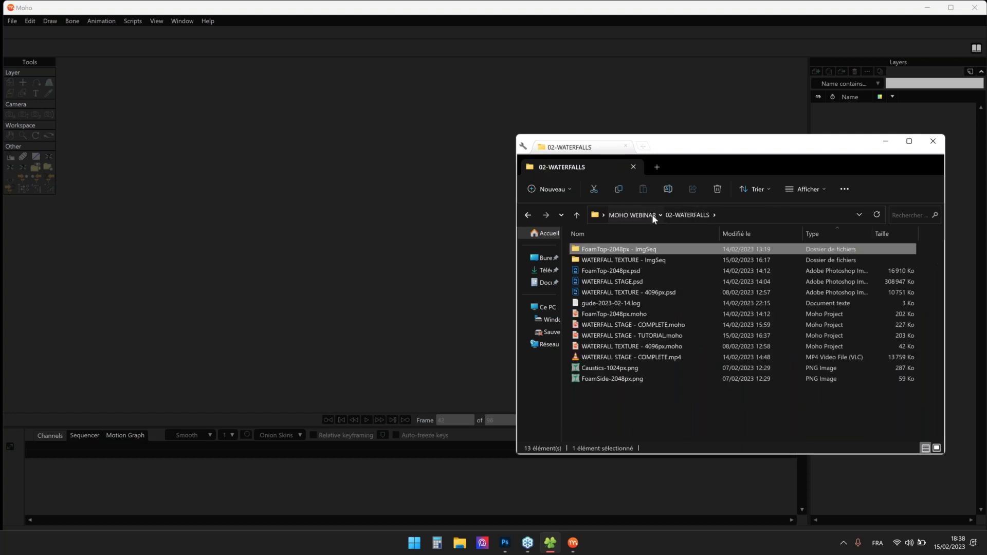
left_click(651, 215)
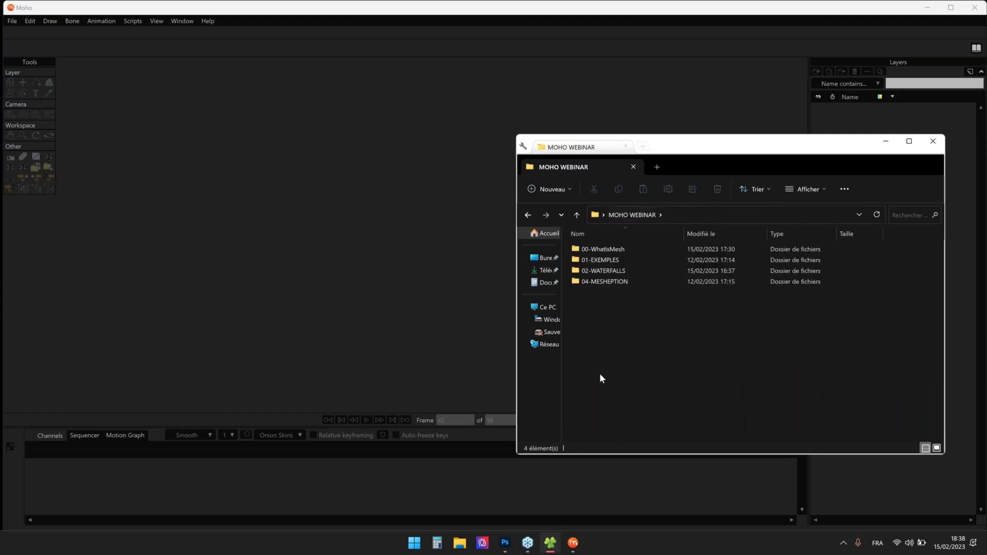
left_click_drag(768, 144, 735, 145)
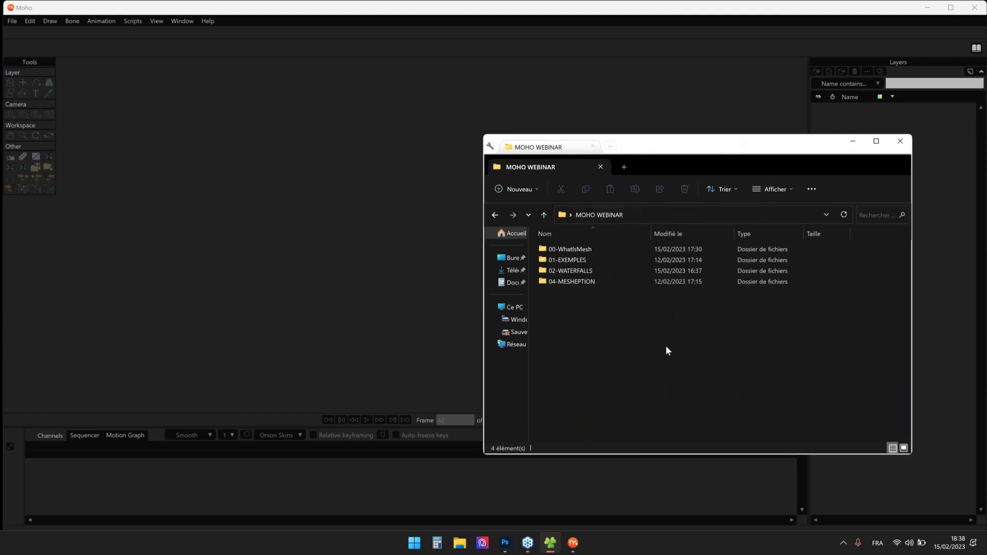
double_click(576, 283)
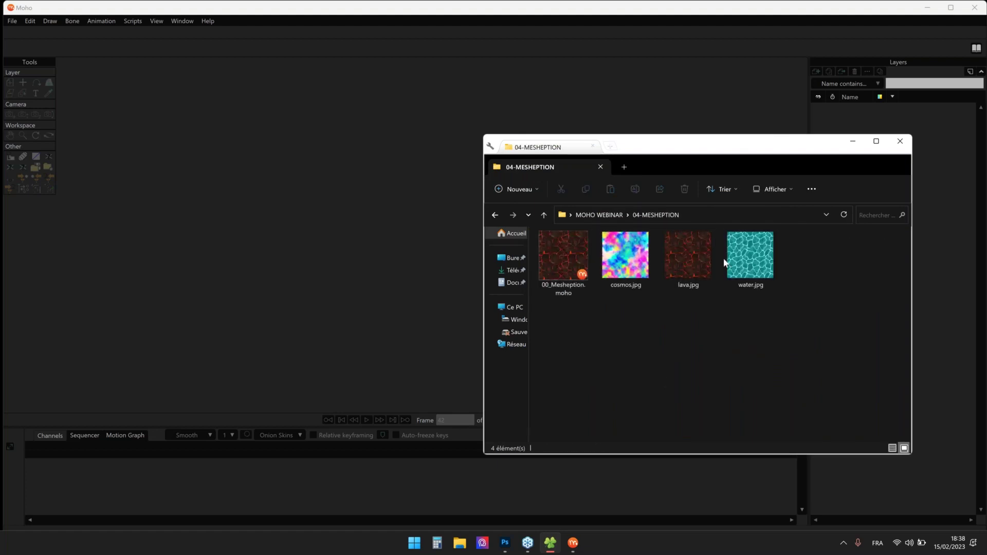
double_click(577, 252)
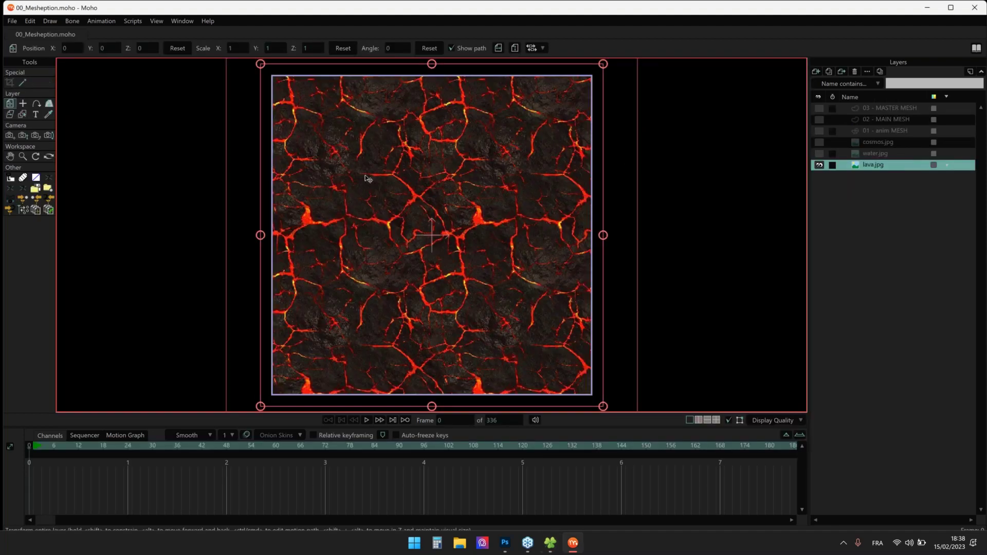
Examine the lava.jpg texture on its own and with the 01 - anim MESH layer shown over it
left_click_drag(365, 176, 376, 173)
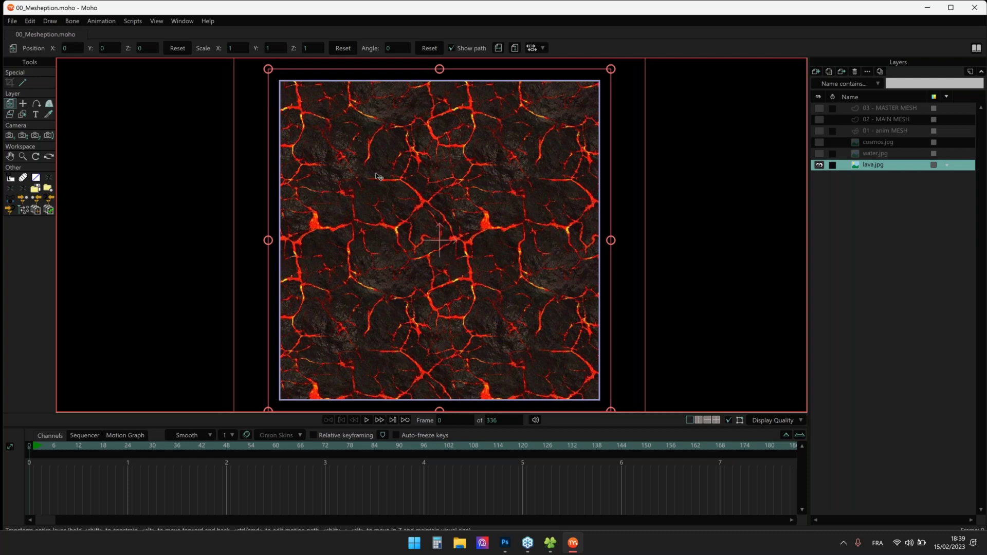
scroll(370, 174, "down", 2)
left_click_drag(365, 171, 369, 171)
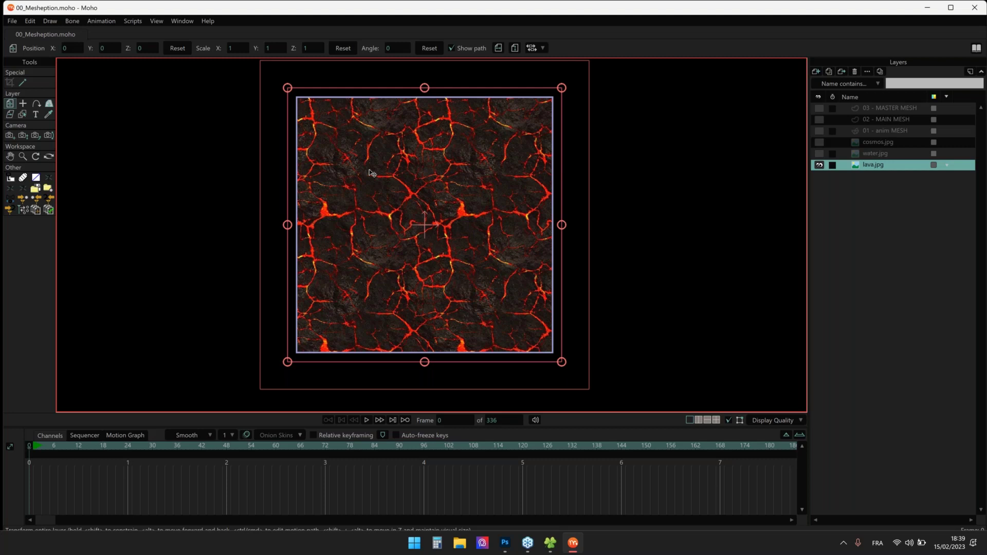
scroll(372, 173, "up", 2)
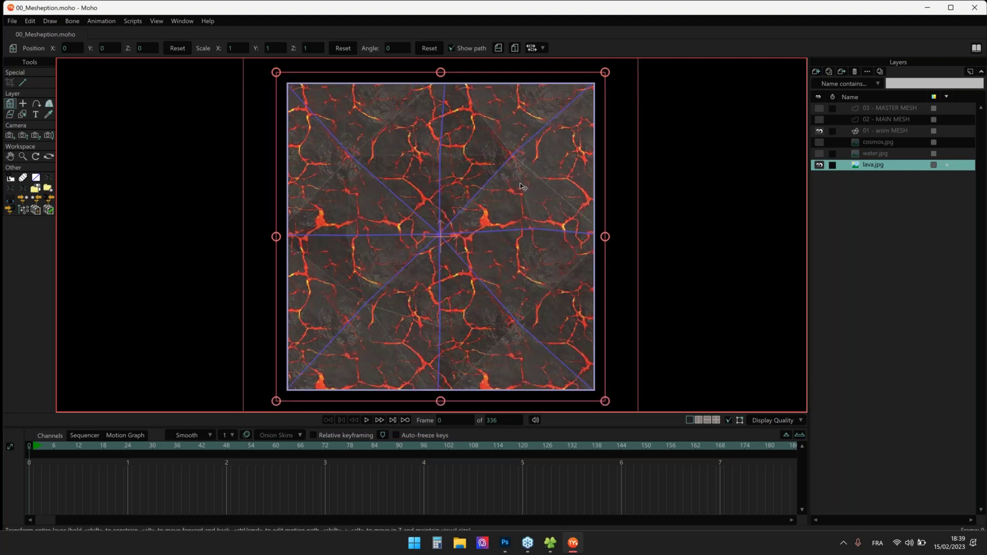
scroll(523, 186, "down", 2)
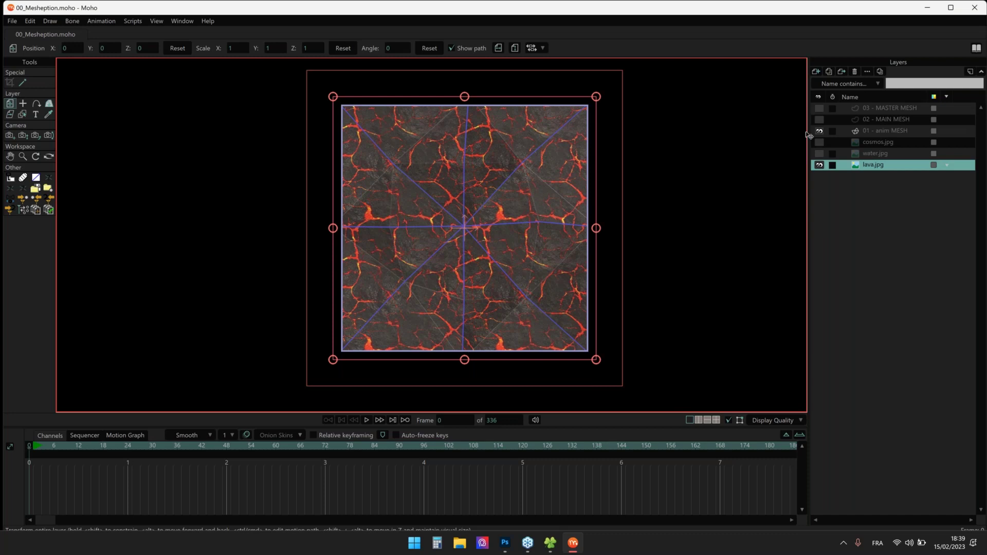
Hide the 01 - anim MESH layer and play the animation briefly with lava.jpg selected
left_click(879, 106)
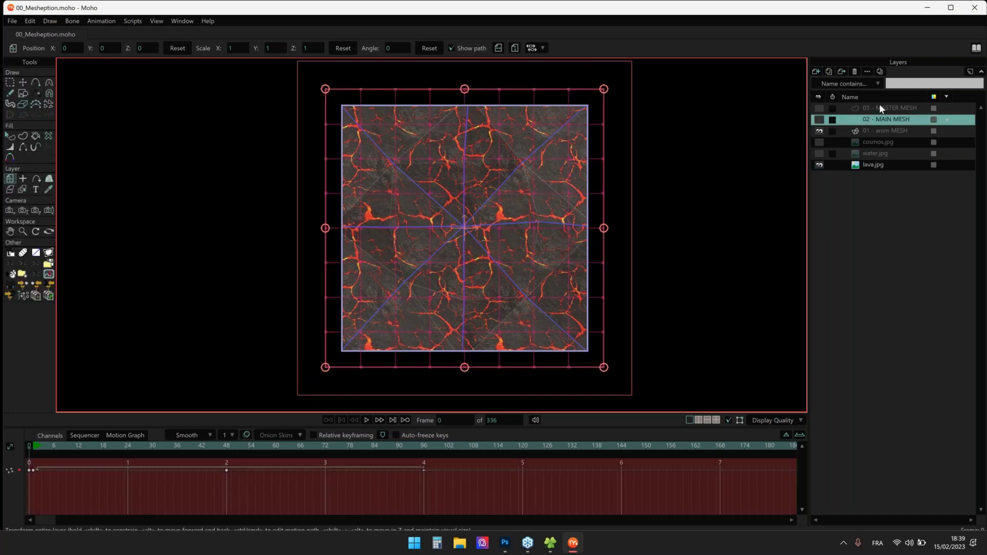
left_click(820, 131)
left_click(861, 162)
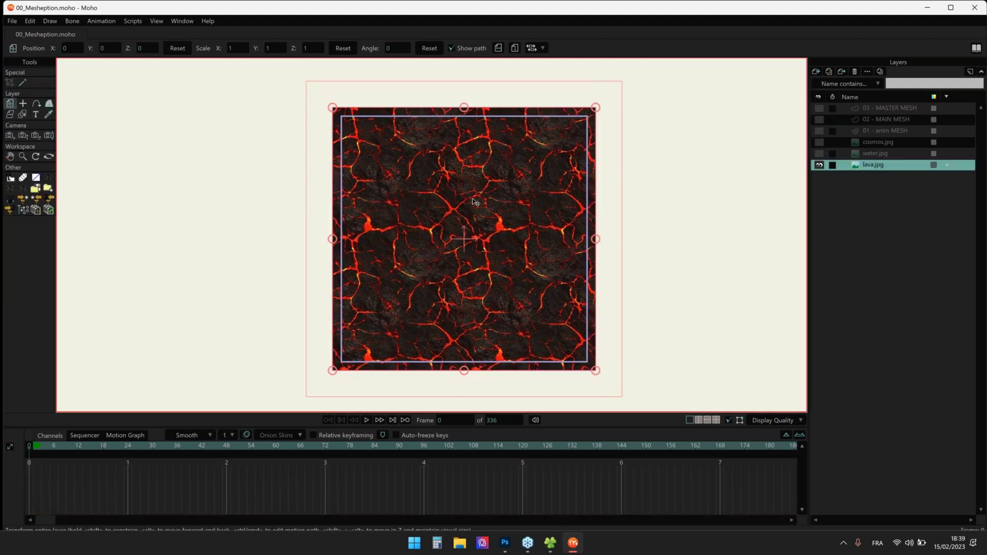
key("space")
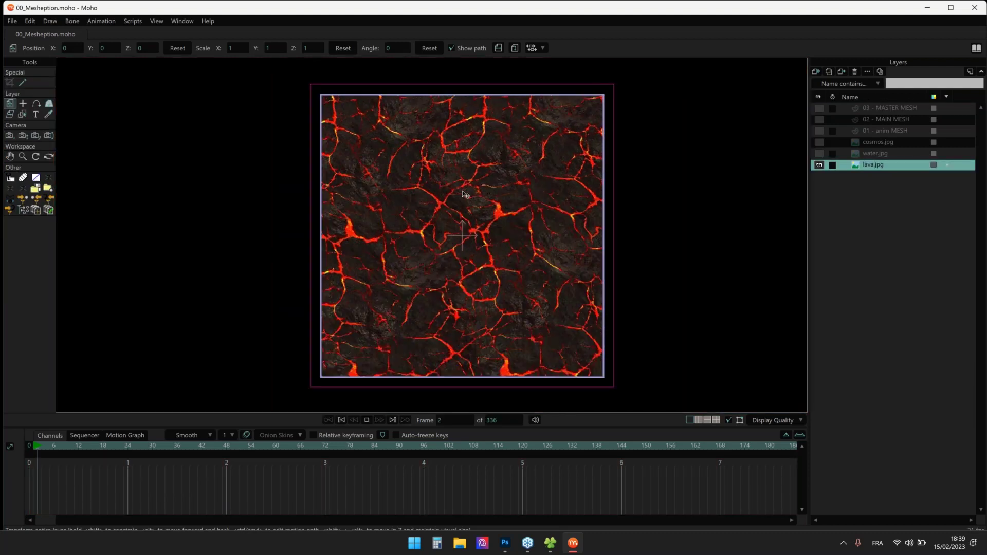
key("space")
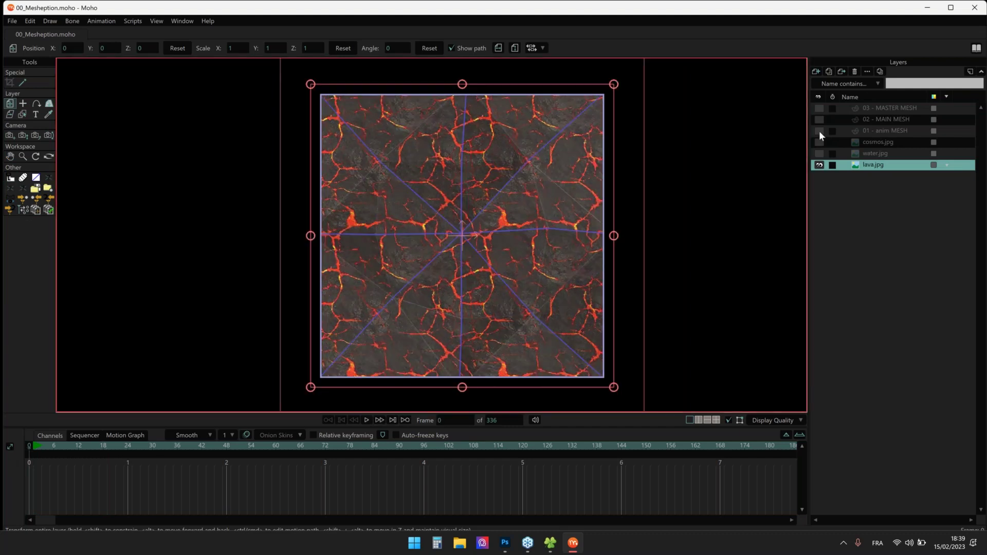
Select the inner points of the 01 - anim MESH layer with Transform Points and undo a trial adjustment at frame 0
left_click(894, 131)
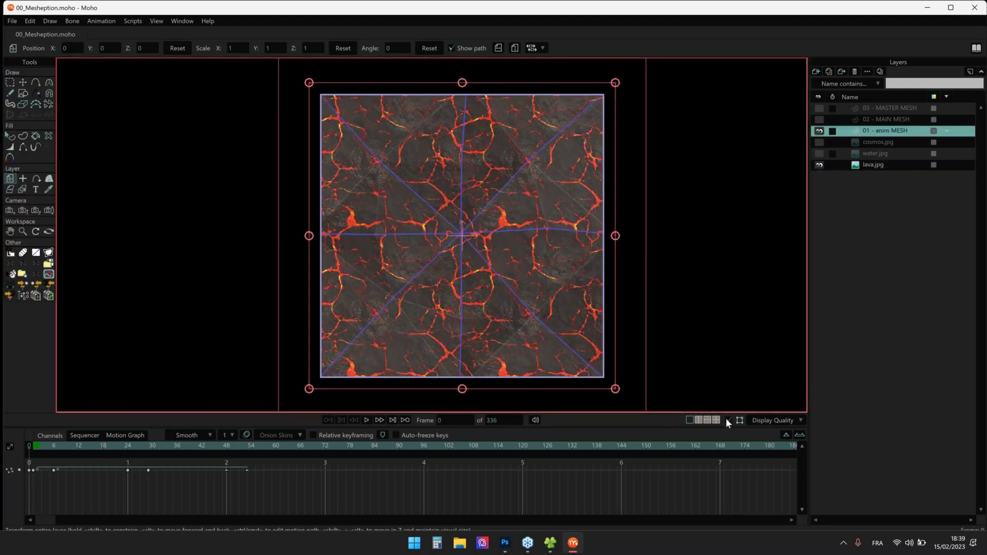
key("t")
key("ctrl+j")
key("ctrl+j")
left_click_drag(347, 117, 560, 361)
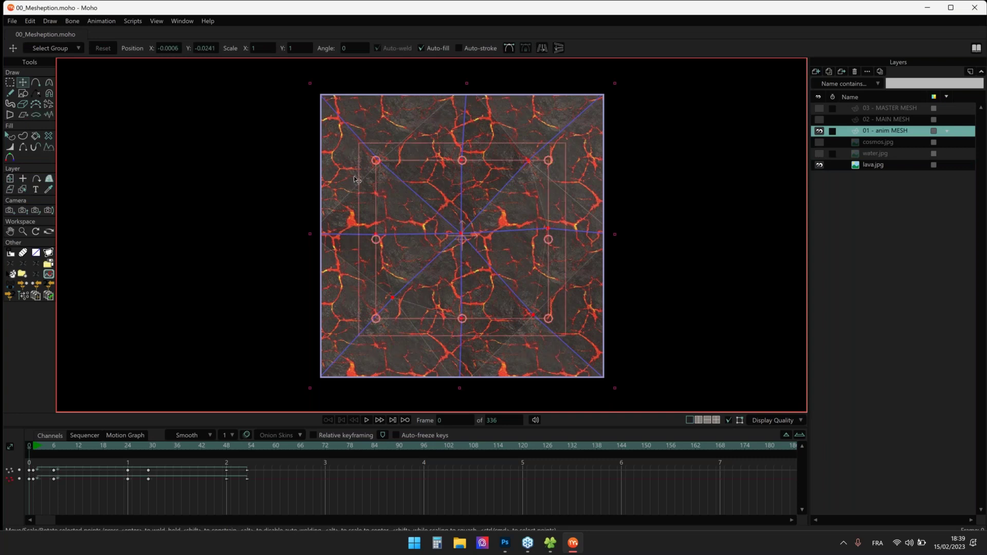
left_click_drag(356, 178, 372, 164)
key("ctrl+z")
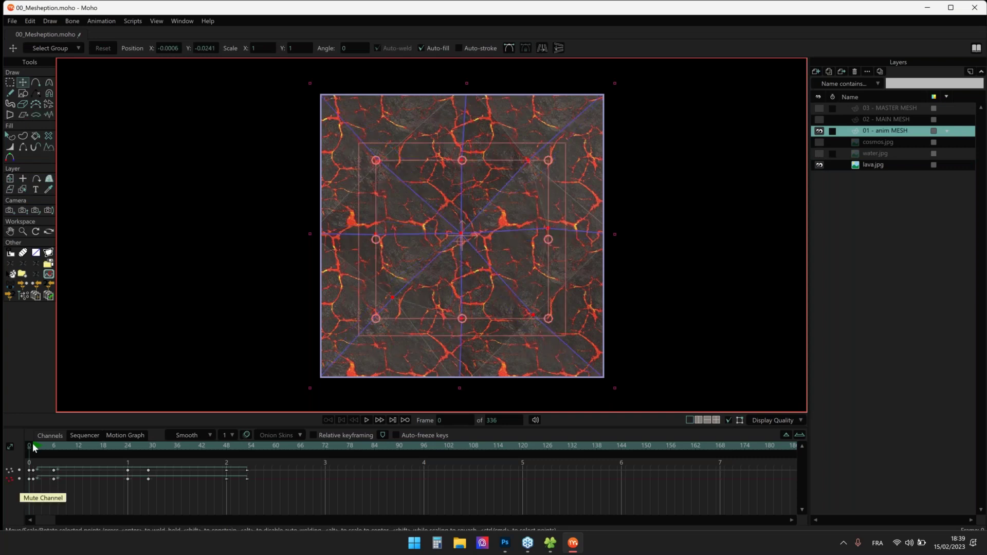
Play the 01 - anim MESH animation from frame 1, hide the mesh to watch the lava distort, and return to frame 1
left_click(32, 443)
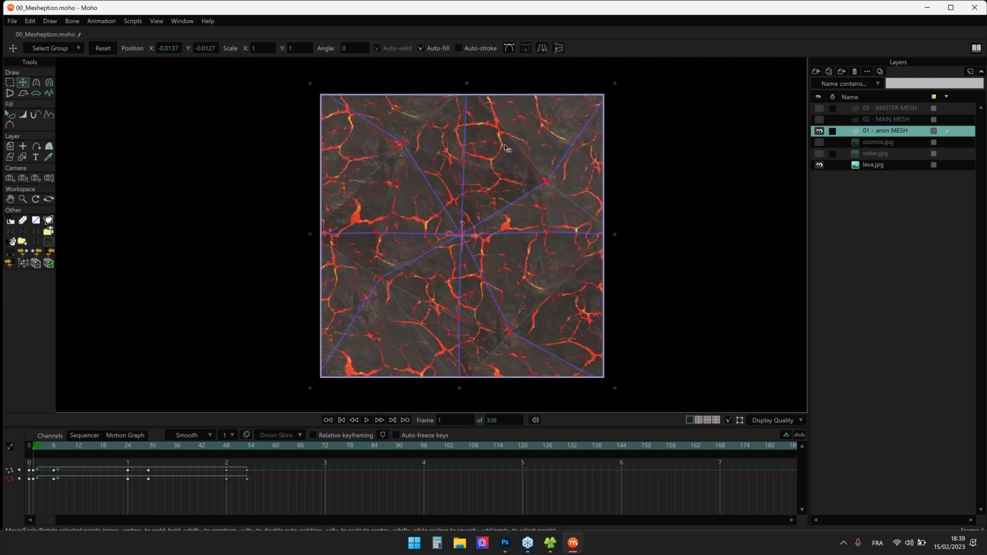
key("space")
left_click(820, 131)
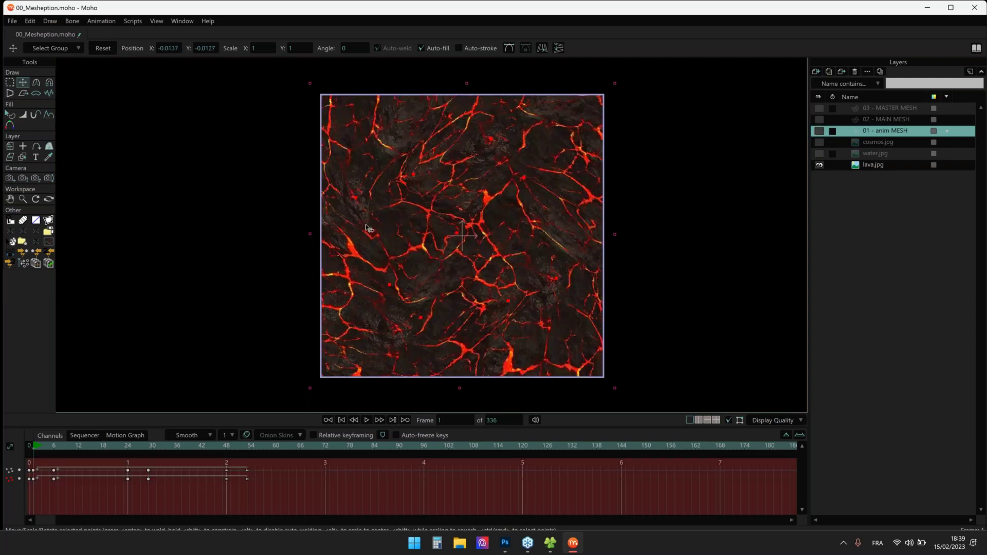
key("space")
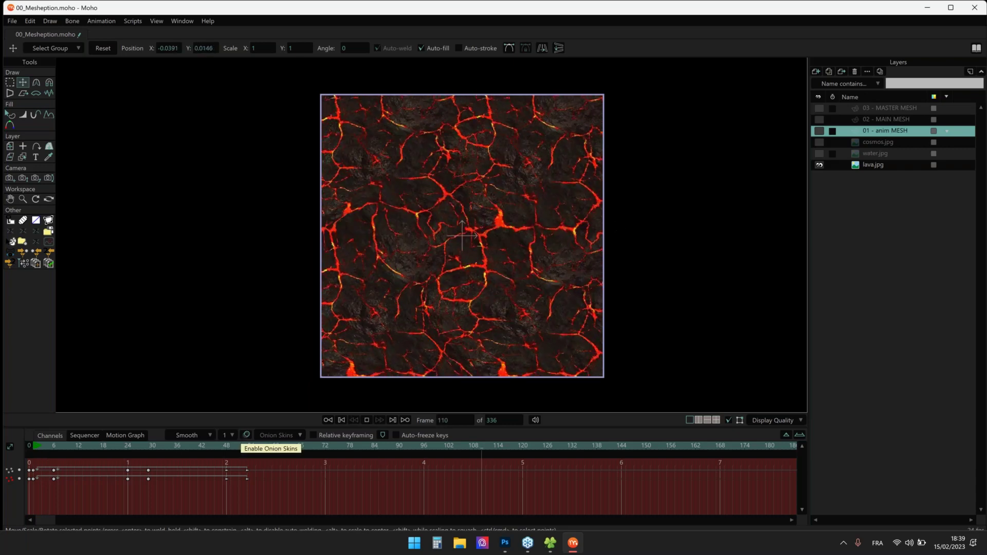
left_click(33, 445)
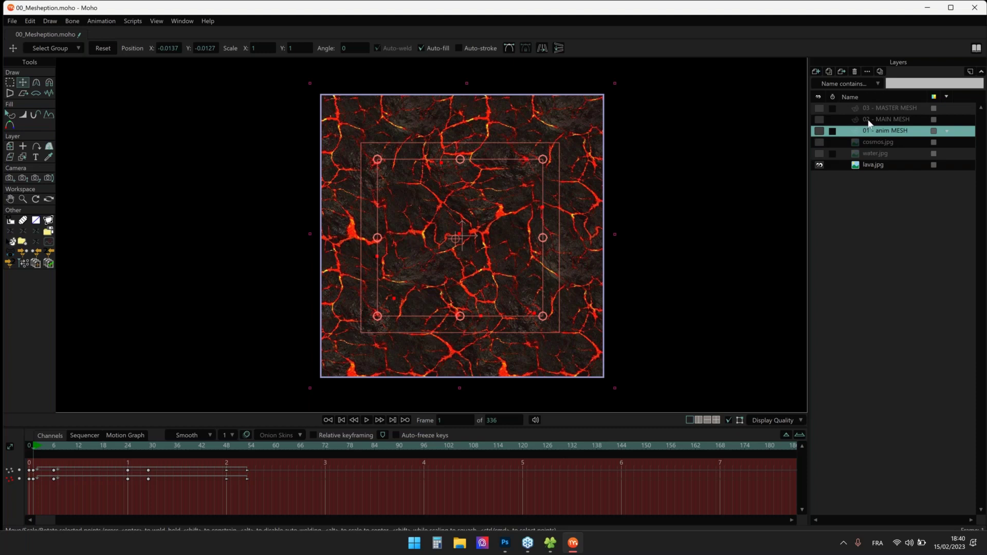
Show and select the 02 - MAIN MESH layer, and unmute its selected-points motion channel at frame 6
left_click(819, 120)
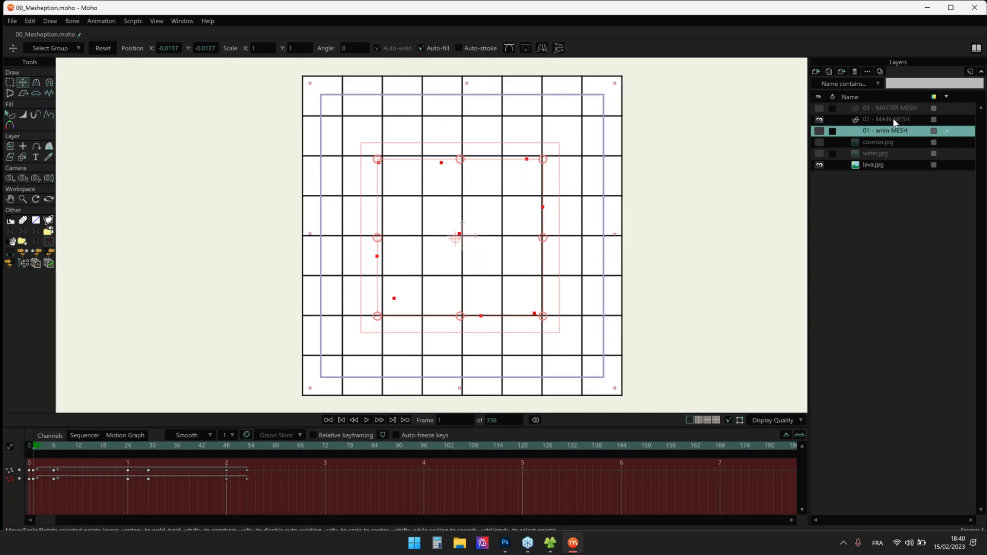
left_click(895, 122)
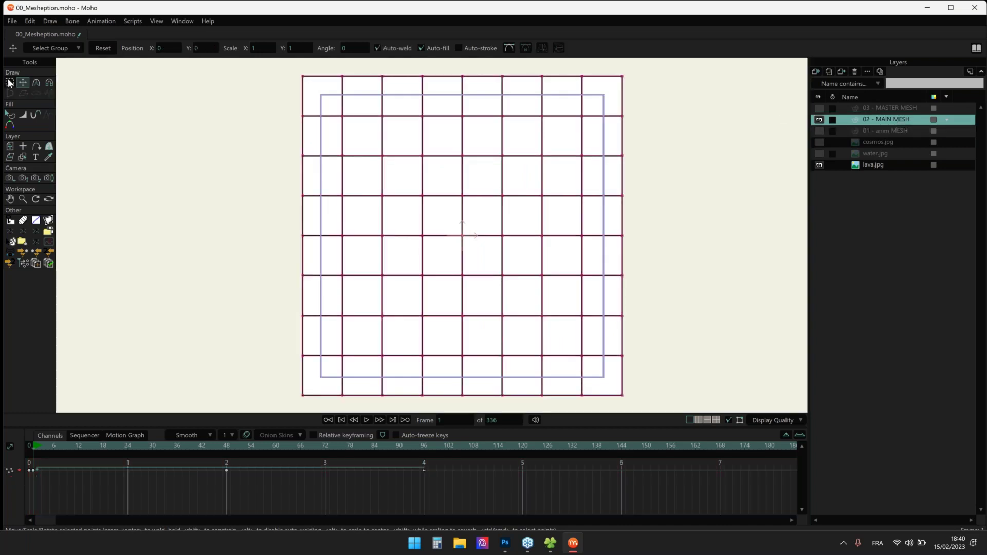
mouse_move(35, 446)
left_mouse_down()
mouse_move(124, 445)
mouse_move(54, 445)
left_mouse_up()
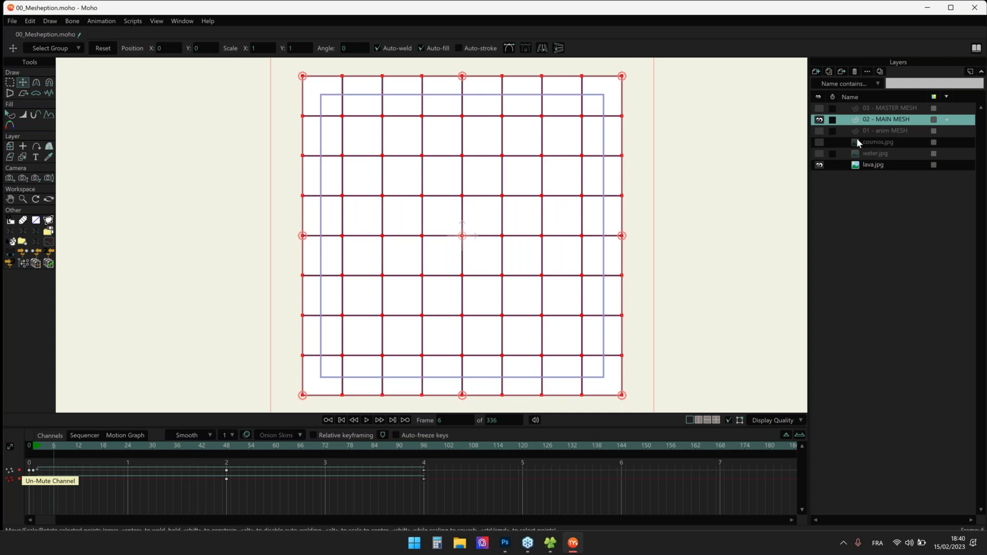
left_click(20, 479)
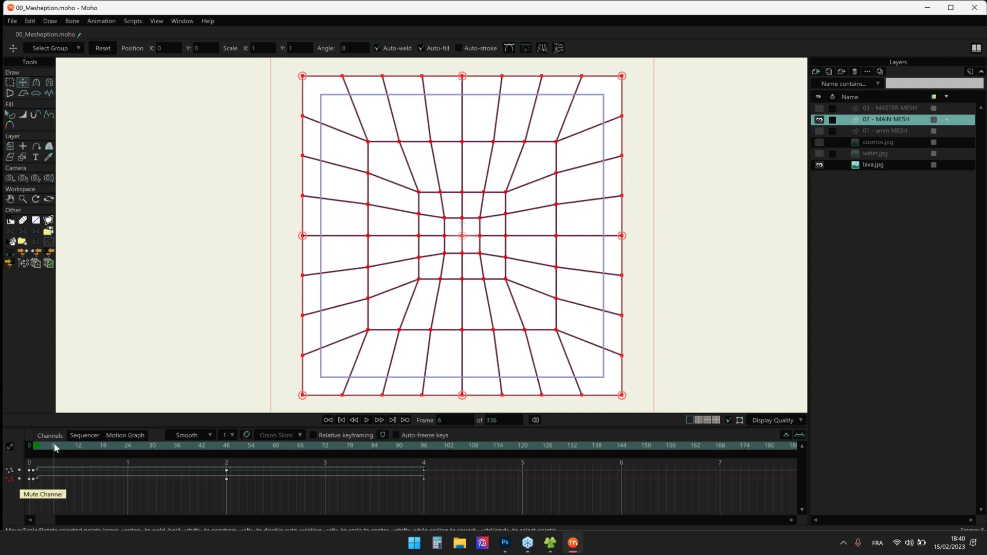
Play the 02 - MAIN MESH animation, and swap it for the 01 - anim MESH layer to play that over the lava
key("space")
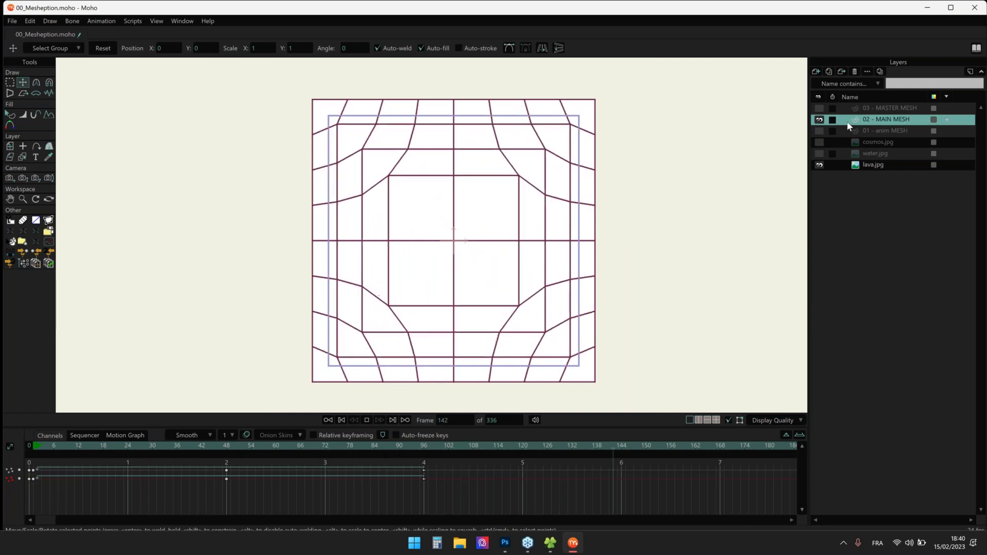
key("space")
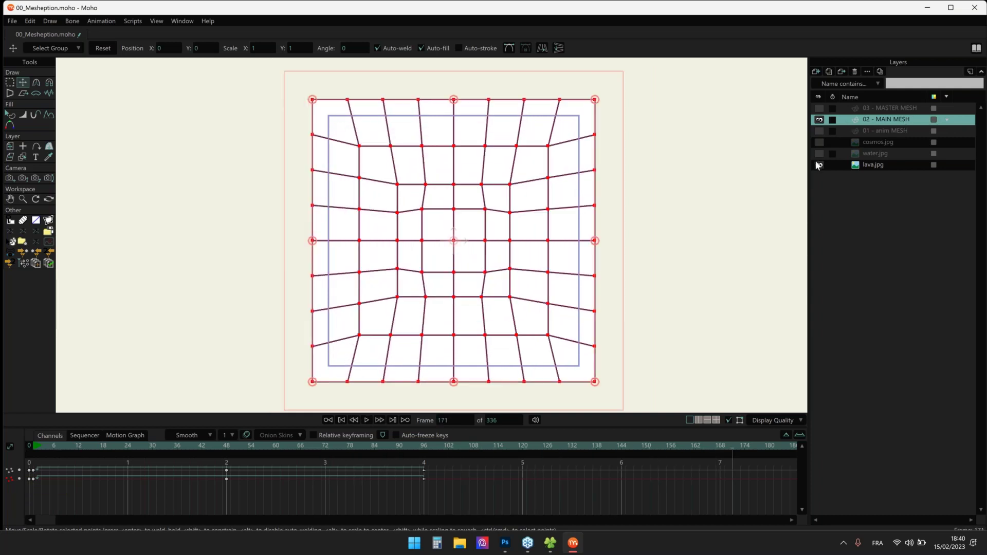
left_click(821, 120)
left_click(819, 129)
left_click(861, 129)
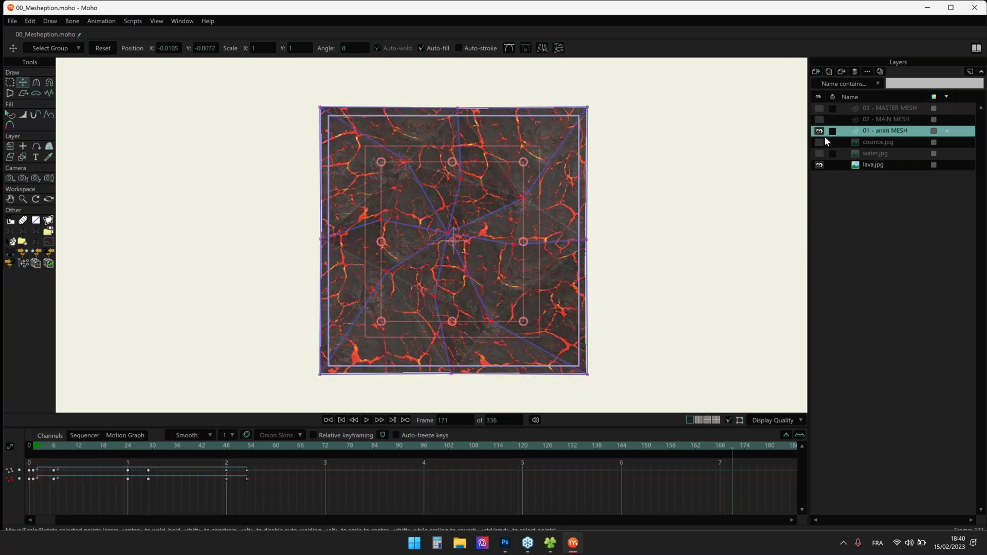
key("space")
key("space")
Play the 02 - MAIN MESH layer over the lava once more, and hide both mesh layers to leave only lava.jpg showing
left_click(885, 122)
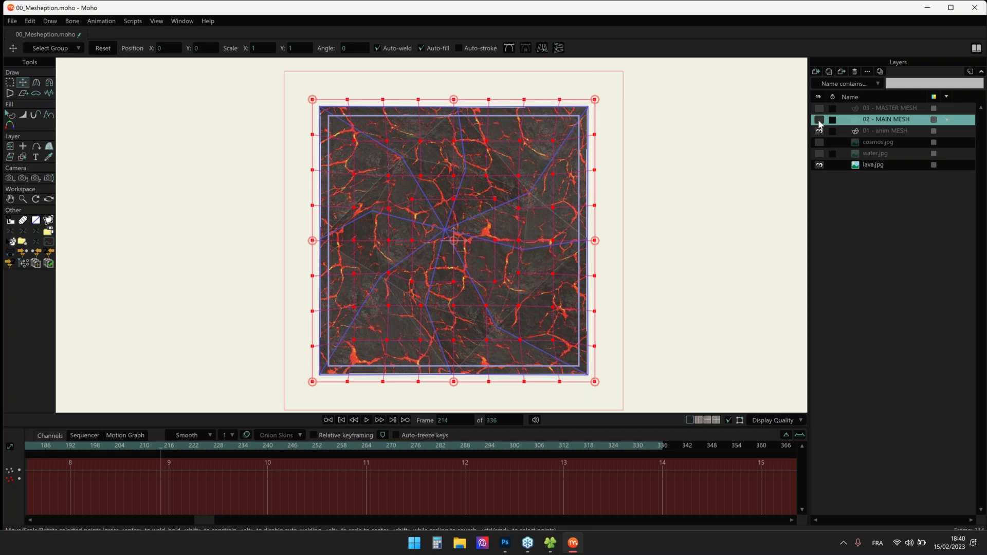
left_click(820, 120)
key("space")
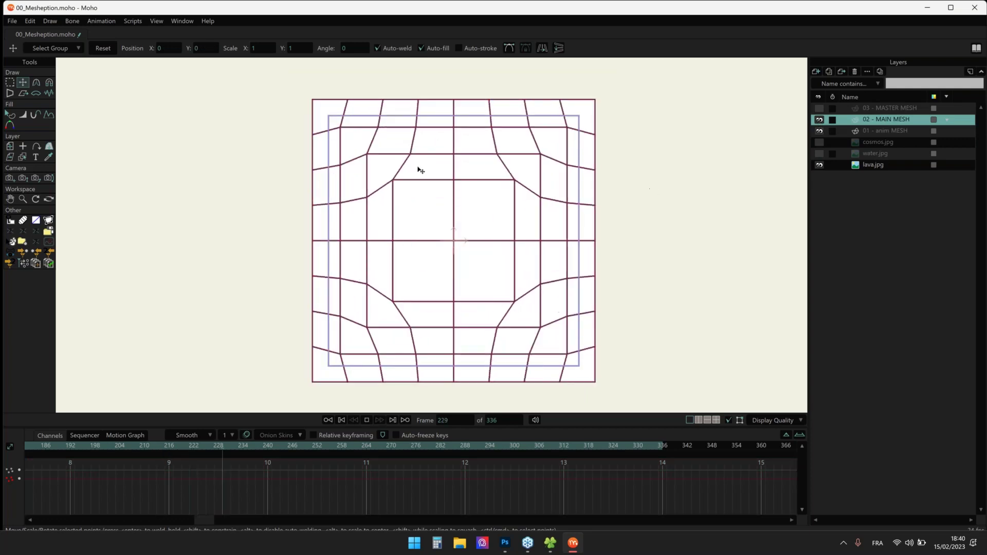
key("space")
left_click(819, 120)
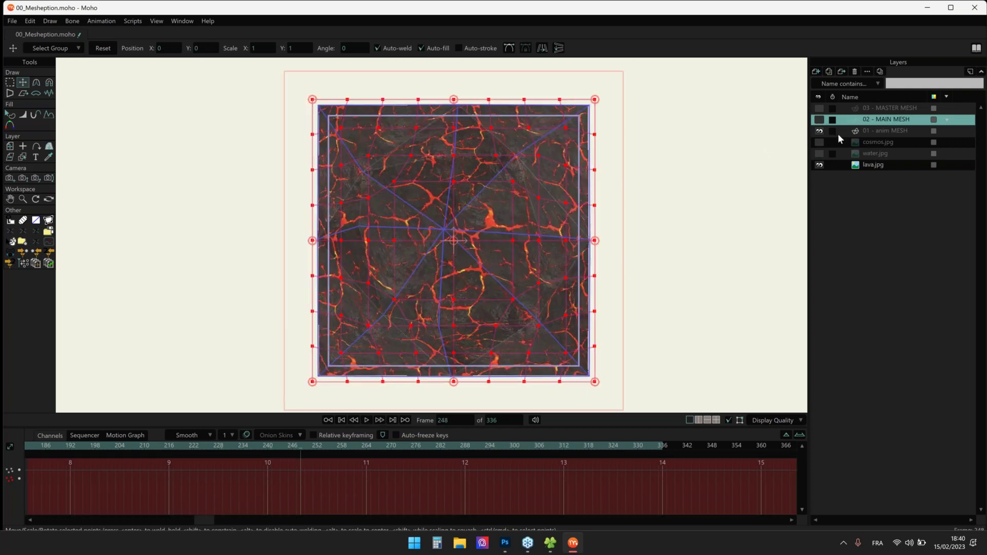
left_click(838, 133)
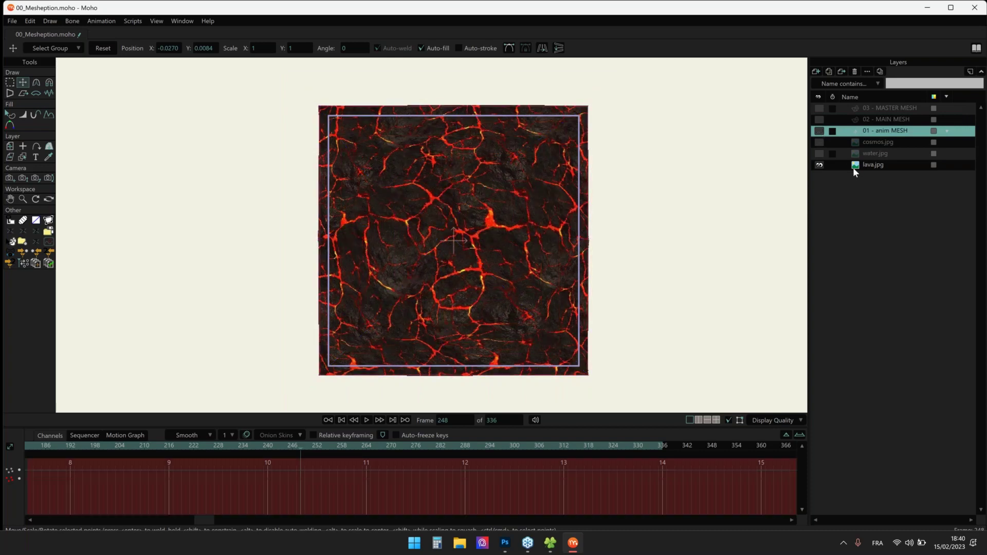
Play back the lava.jpg deformation, viewing it with the image layer and with the 01 - anim MESH layer selected
left_click(853, 167)
key("space")
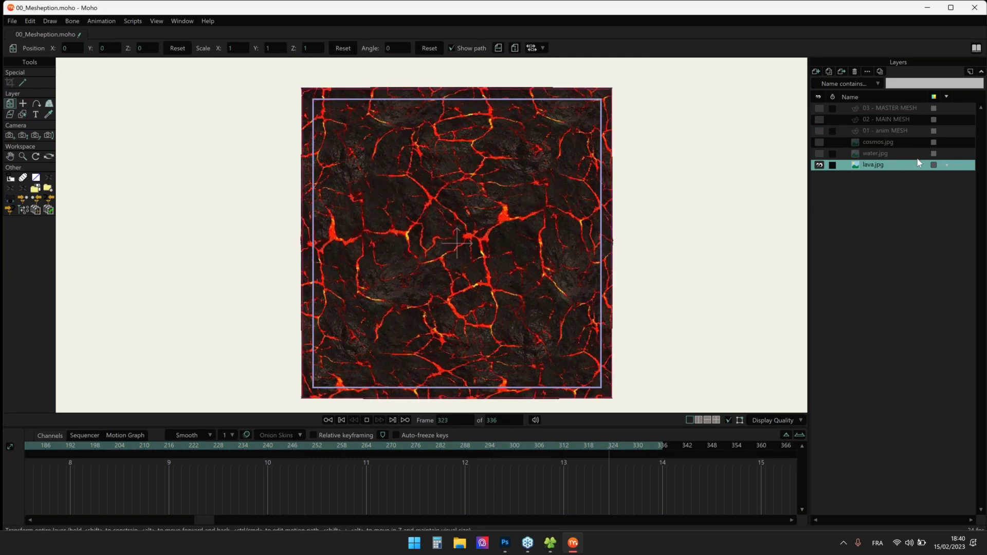
left_click(890, 131)
key("space")
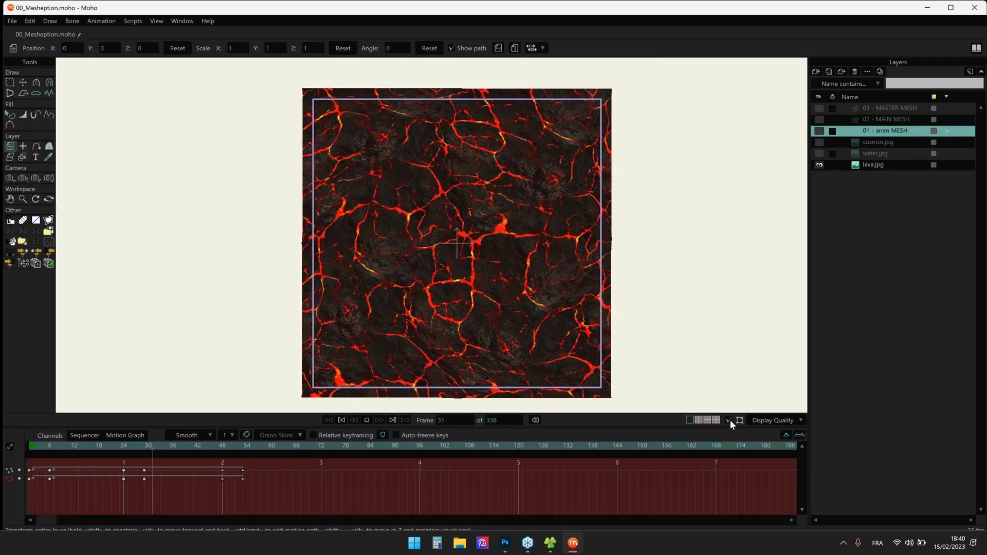
key("space")
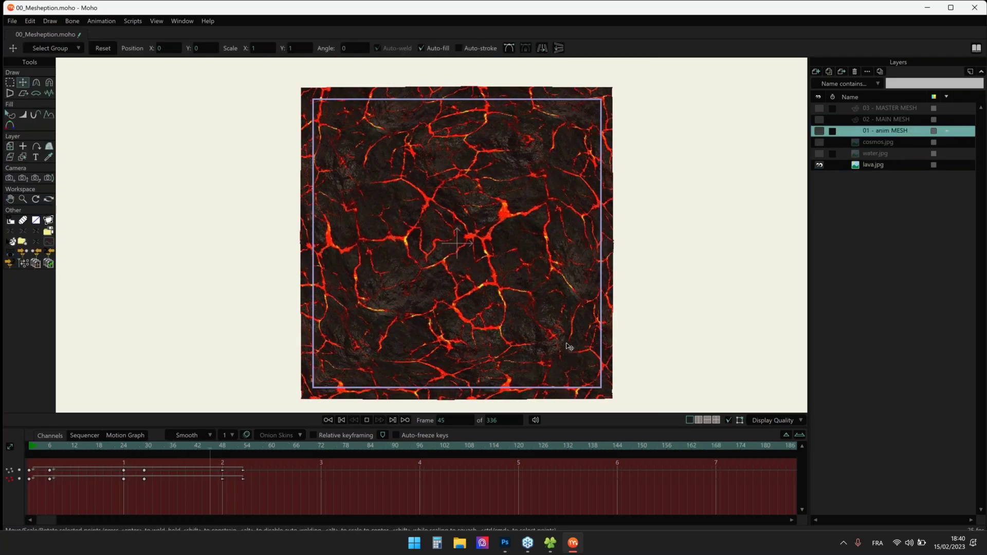
Show the 01 - anim MESH layer over the lava during playback to examine its motion, and hide it again
left_click(820, 131)
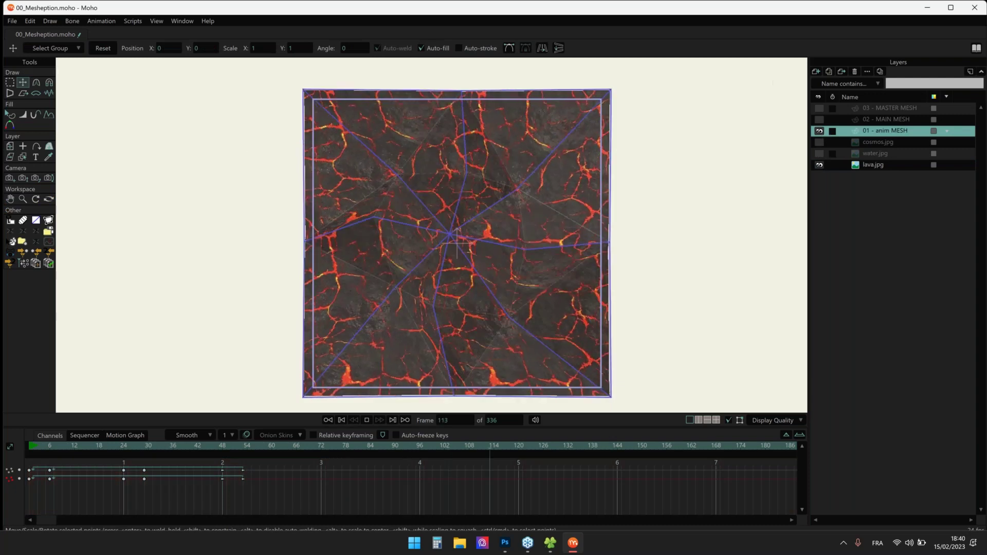
left_click(819, 120)
left_click(819, 119)
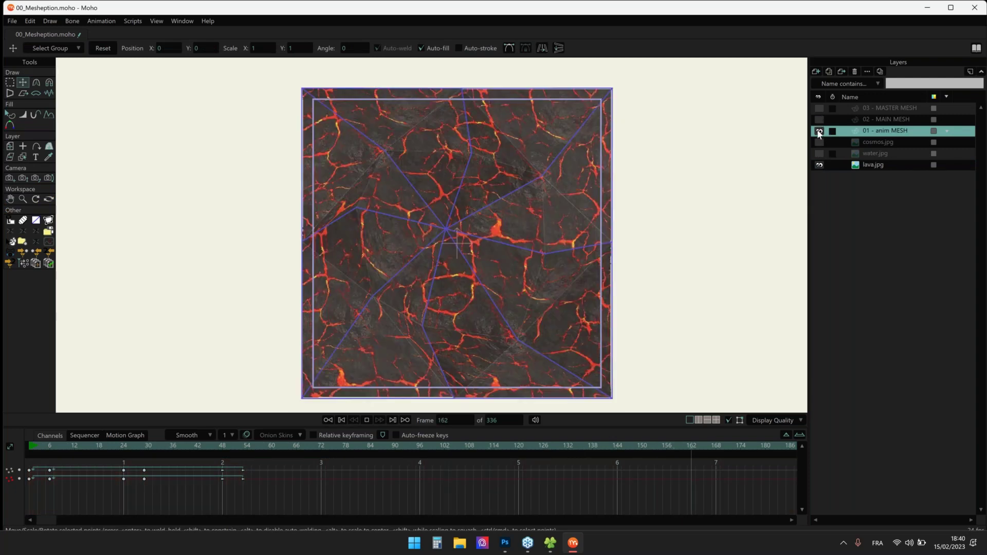
left_click(820, 131)
key("space")
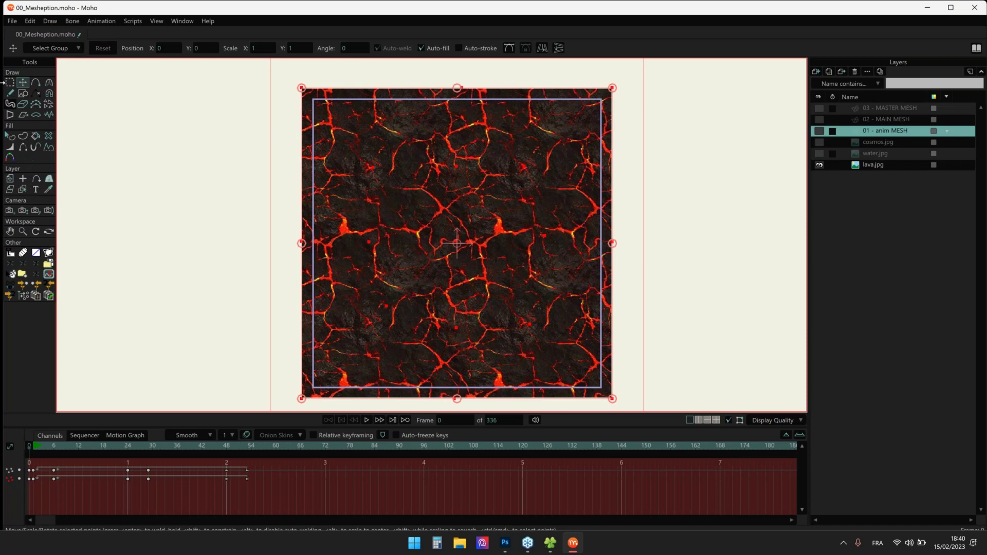
Compare the points of the 01 - anim MESH, 02 - MAIN MESH and 03 - MASTER MESH layers at frame 0 with Select Points
left_click(10, 83)
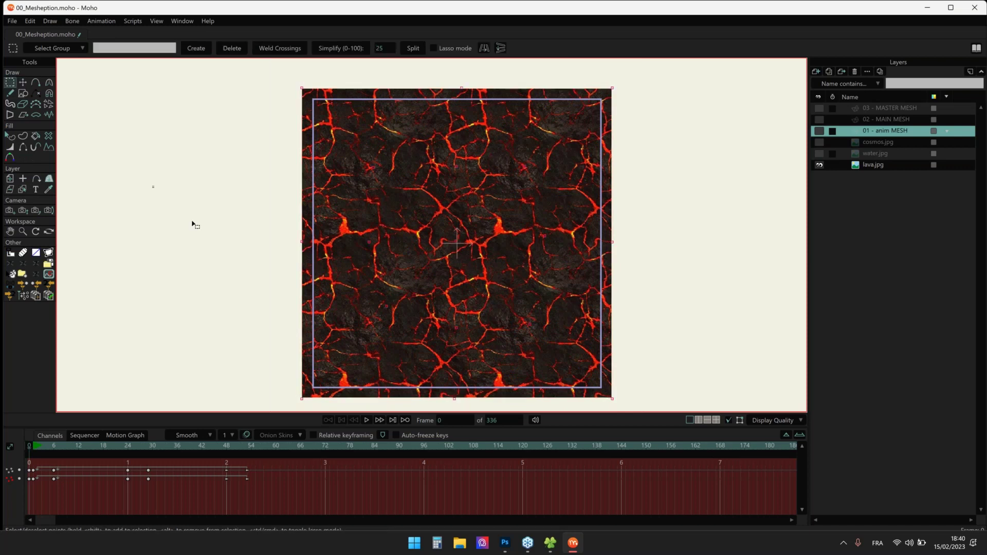
left_click(868, 120)
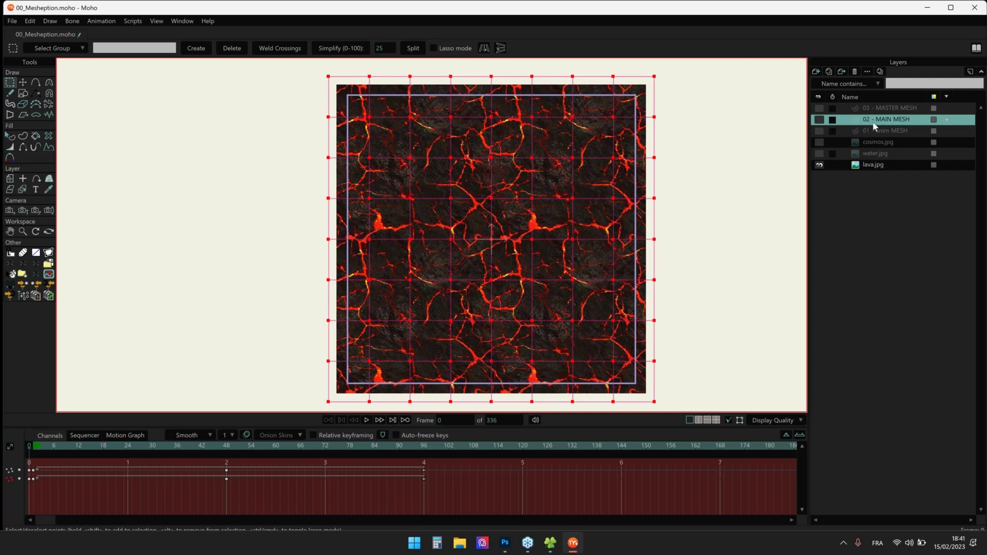
left_click(873, 128)
left_click(868, 120)
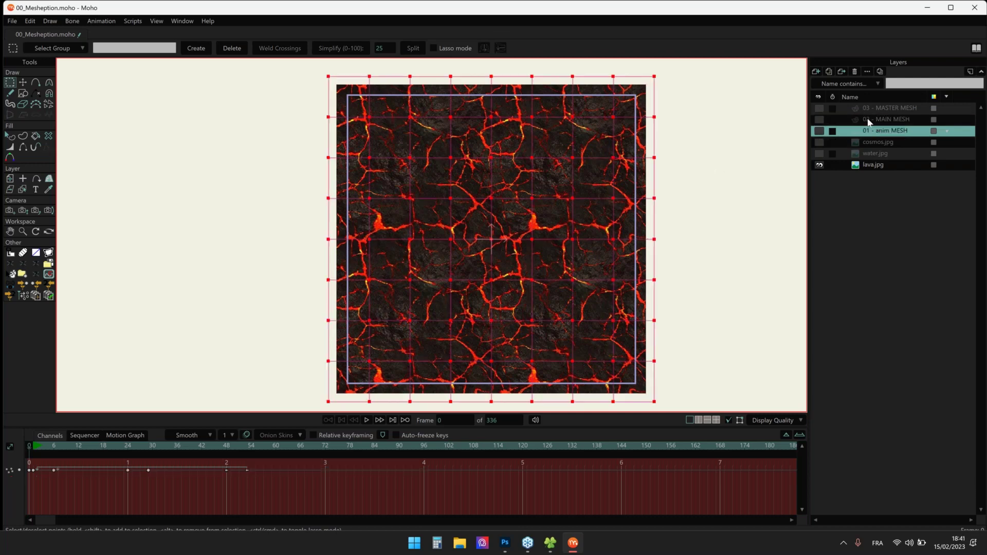
left_click(877, 128)
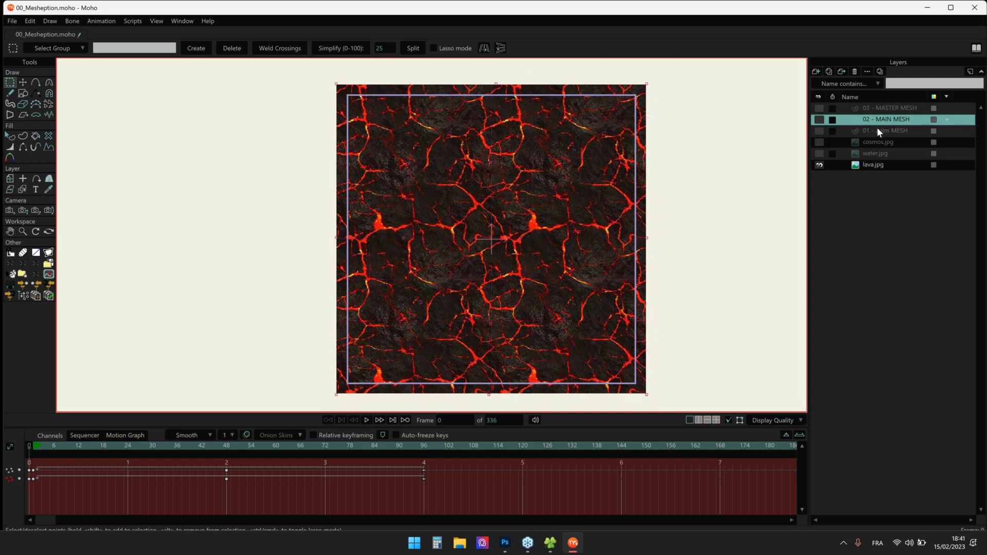
left_click(870, 108)
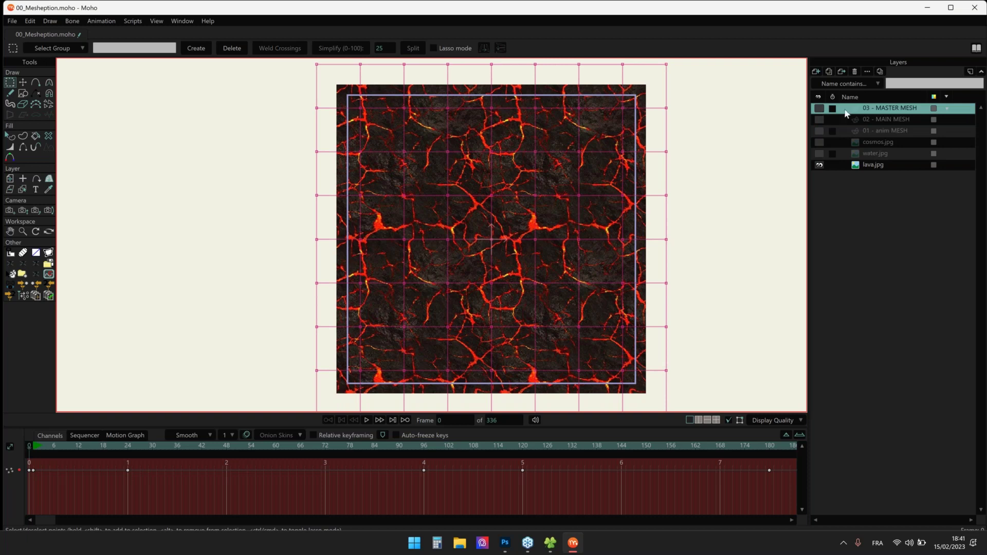
Show the 03 - MASTER MESH layer, un-mute its point motion channel and play the animation
key("space")
left_click(820, 108)
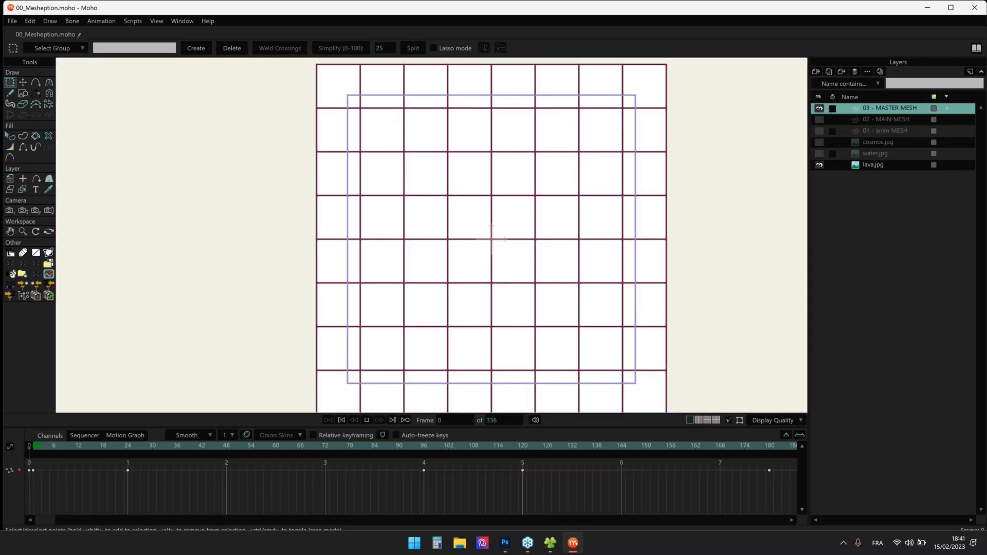
key("space")
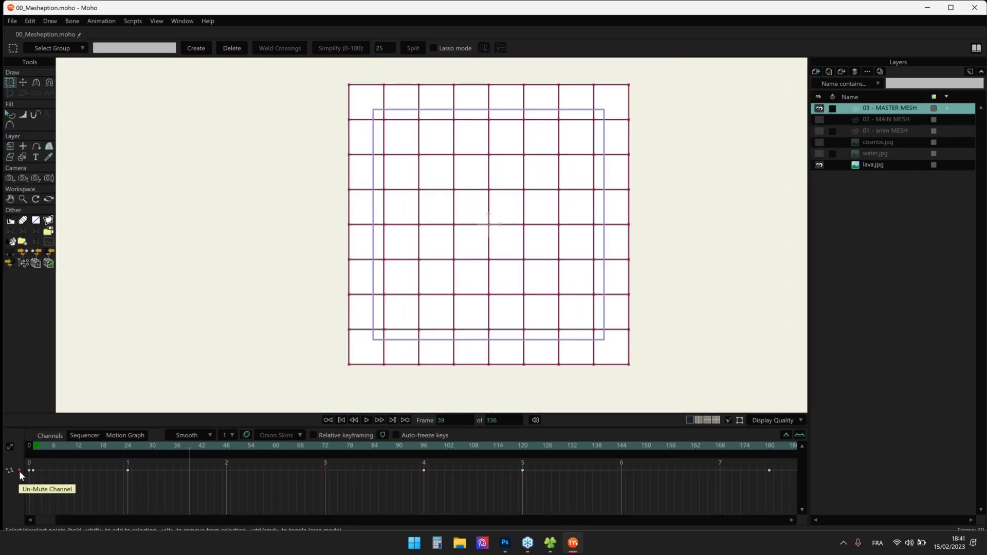
left_click(94, 444)
key("space")
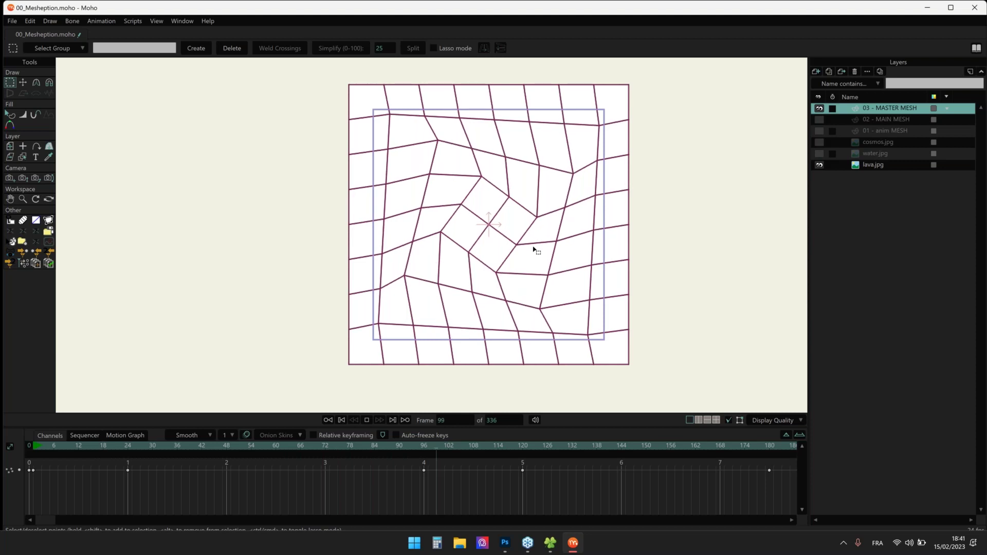
Replay the master mesh animation from an early frame to examine how its grid twists
left_click(36, 443)
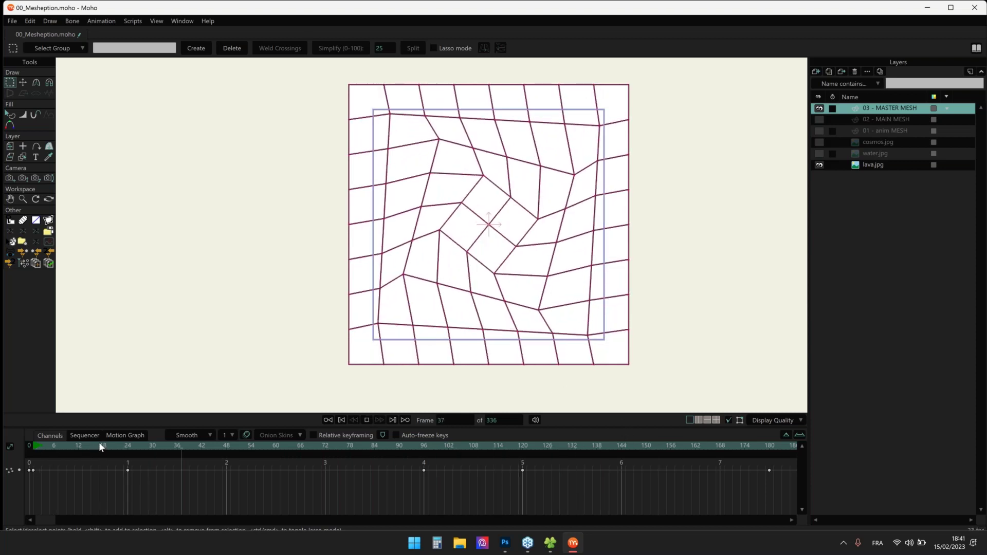
left_click_drag(772, 456, 29, 432)
key("space")
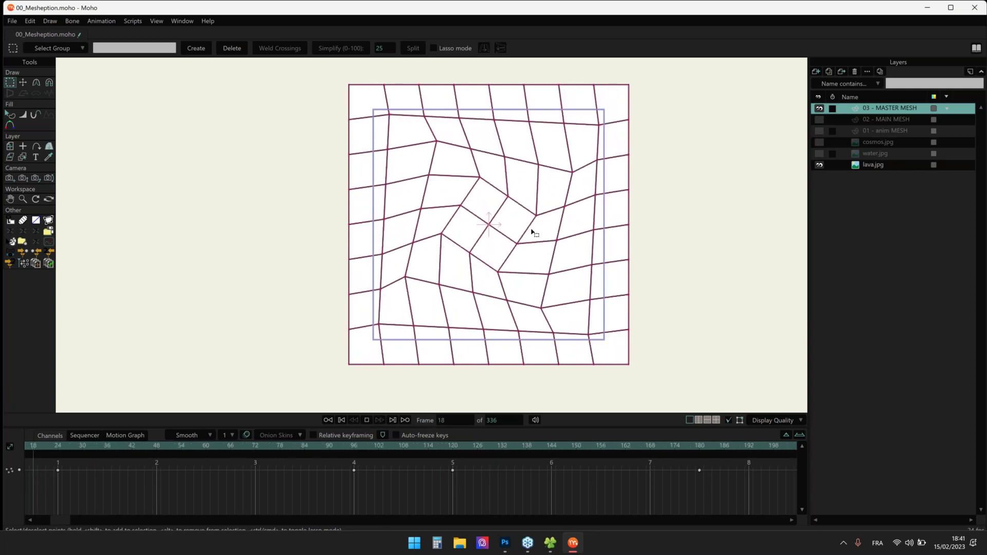
key("space")
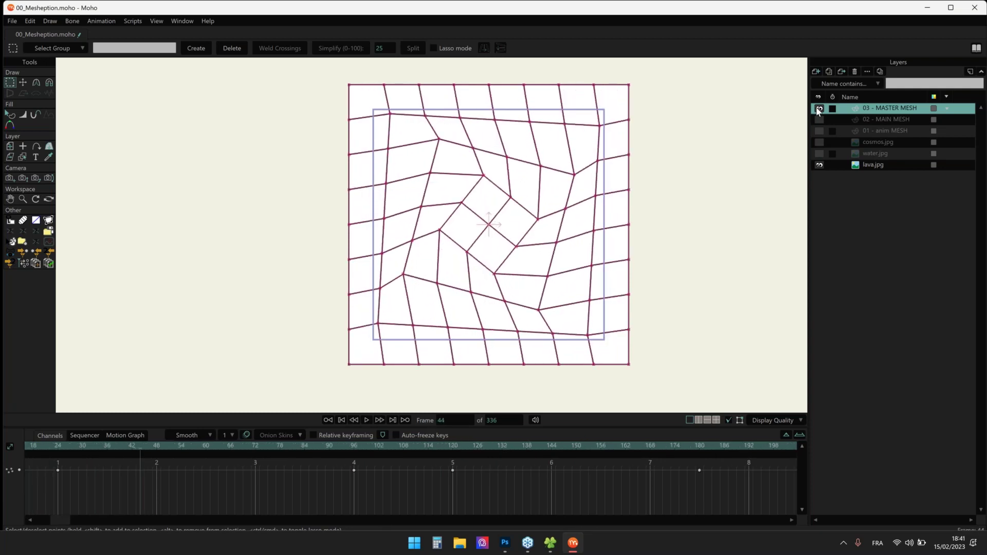
Hide the 03 - MASTER MESH layer and briefly show the 02 - MAIN MESH and 01 - anim MESH layers to compare their deformation
left_click(820, 119)
left_click(819, 109)
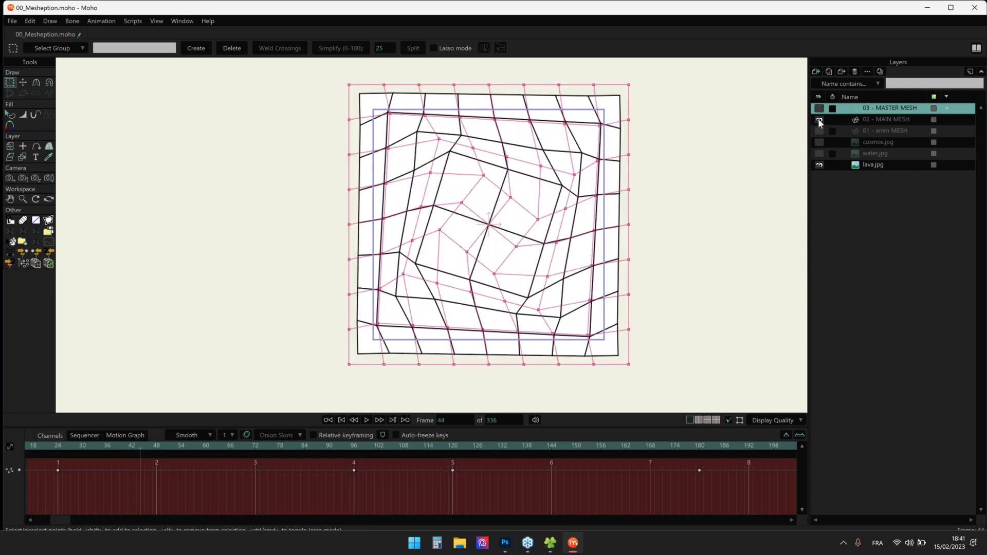
left_click(820, 119)
left_click(820, 130)
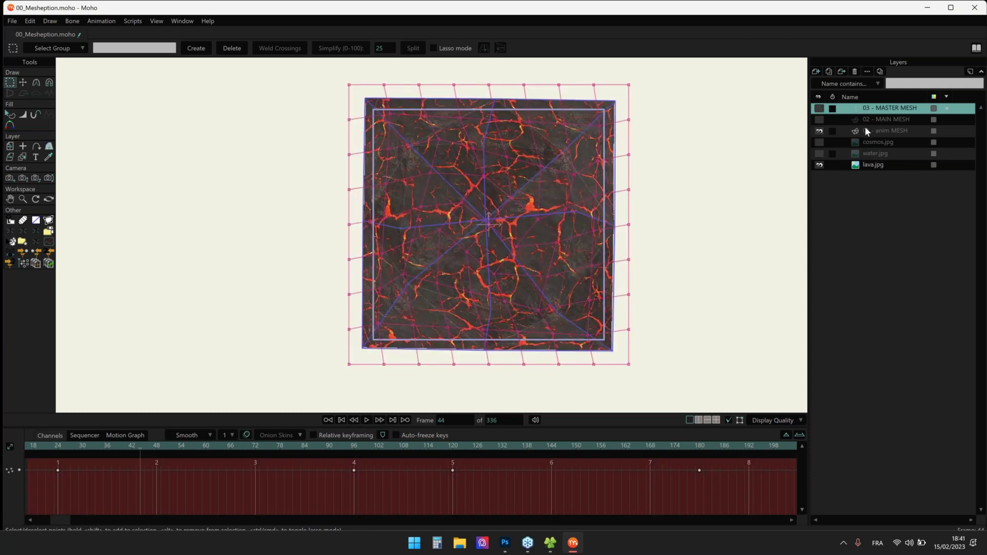
left_click(820, 130)
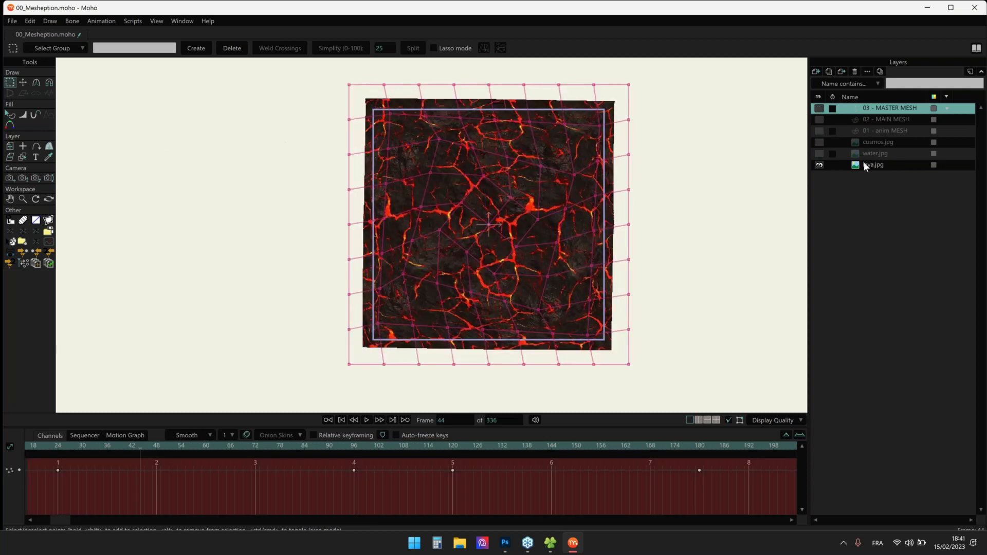
Select the lava.jpg layer, play back the combined mesh deformation and return to frame 0
left_click(869, 165)
scroll(567, 211, "up", 2)
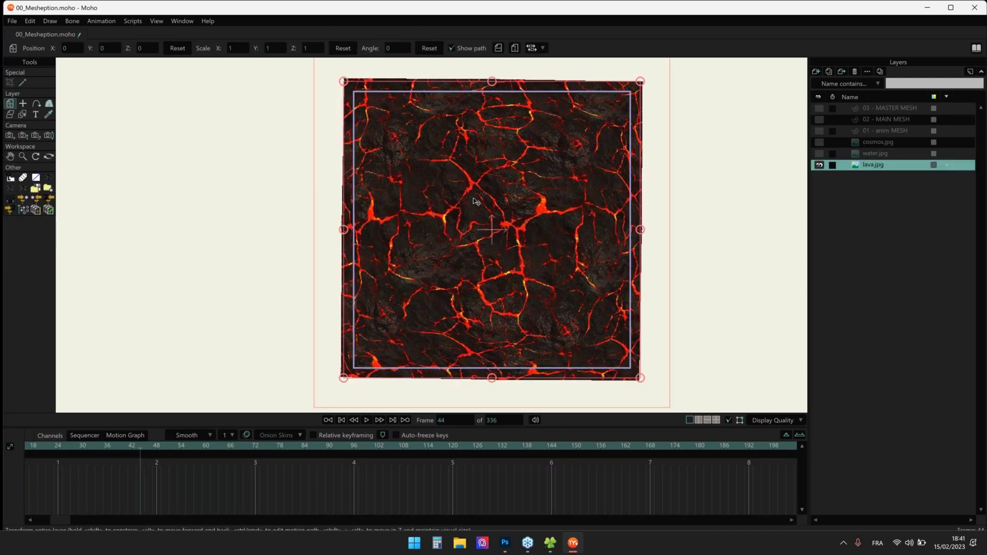
key("space")
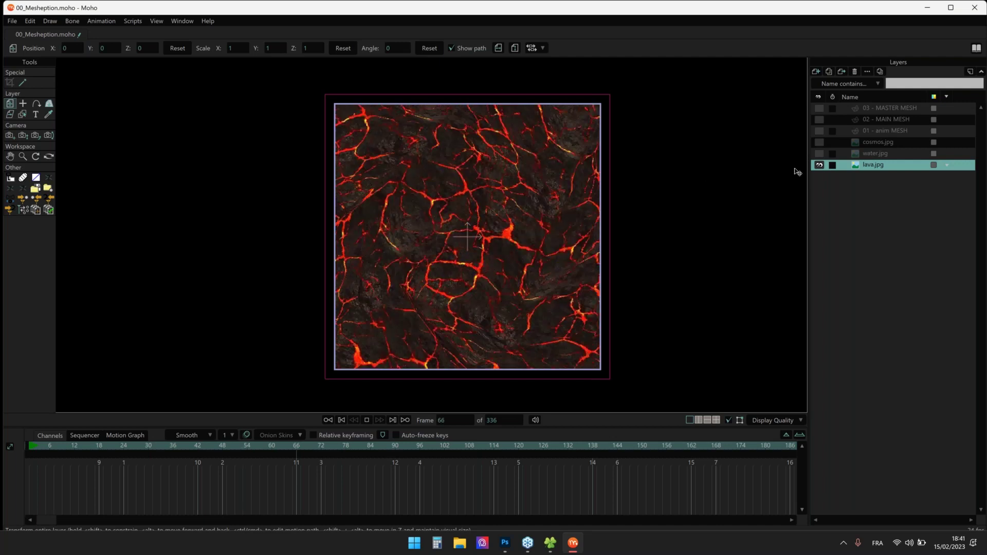
key("space")
key("shift+Left")
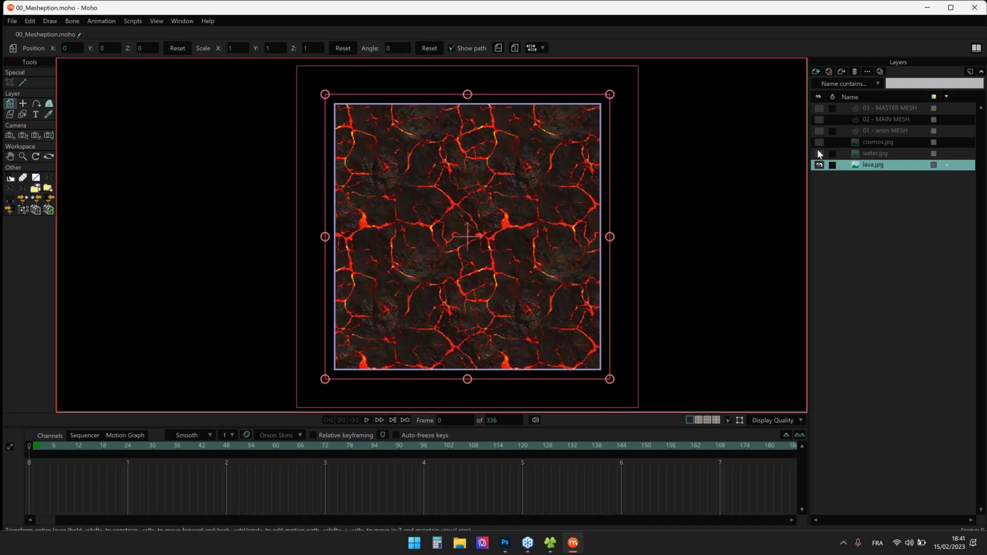
Make the water.jpg and cosmos.jpg layers visible and preview the mesh deformation on each texture
left_click(819, 154)
key("space")
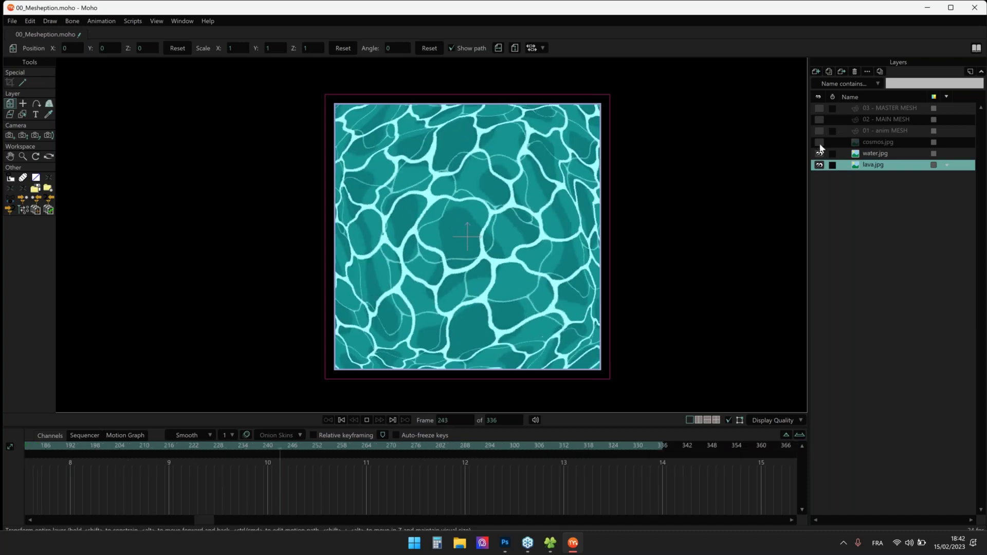
left_click(820, 142)
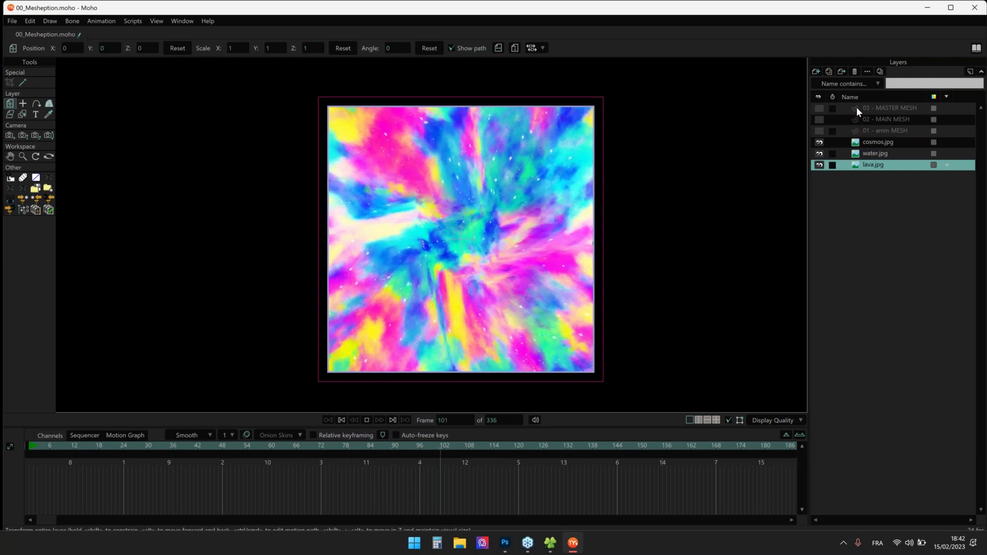
Mute the point motion channels of 03 - MASTER MESH and 01 - anim MESH and play the animation
left_click(857, 108)
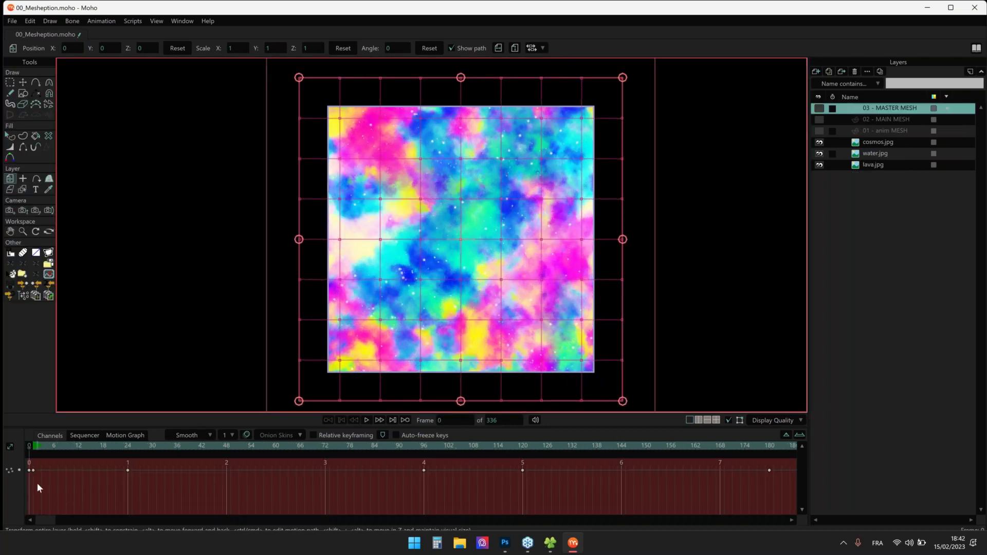
left_click(887, 132)
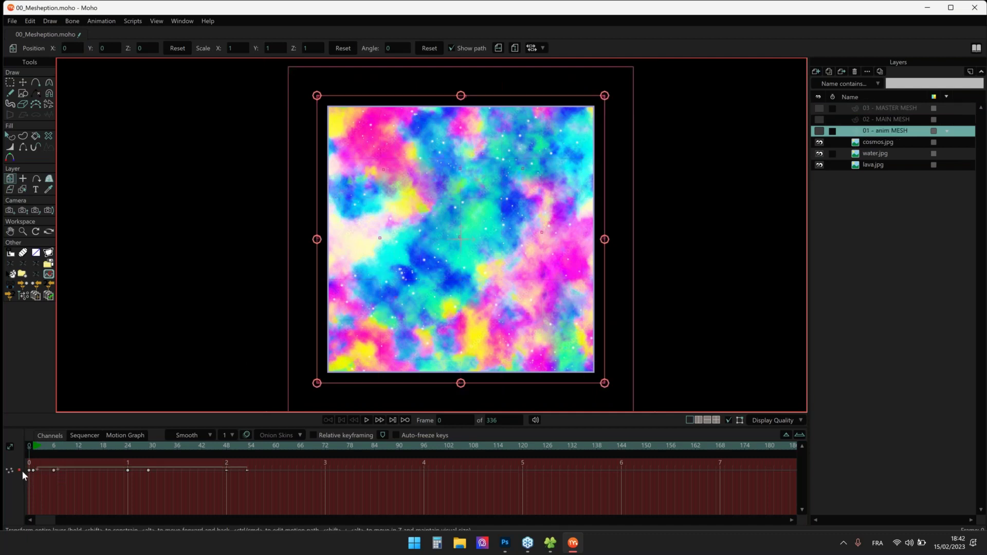
key("space")
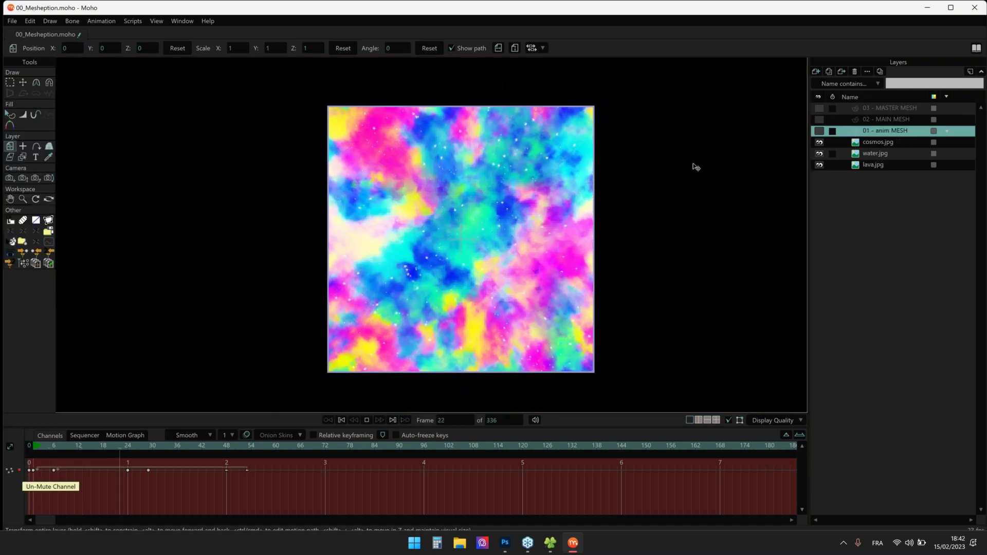
Mute the point motion channel of 02 - MAIN MESH, check the playback and return to frame 0
left_click(881, 120)
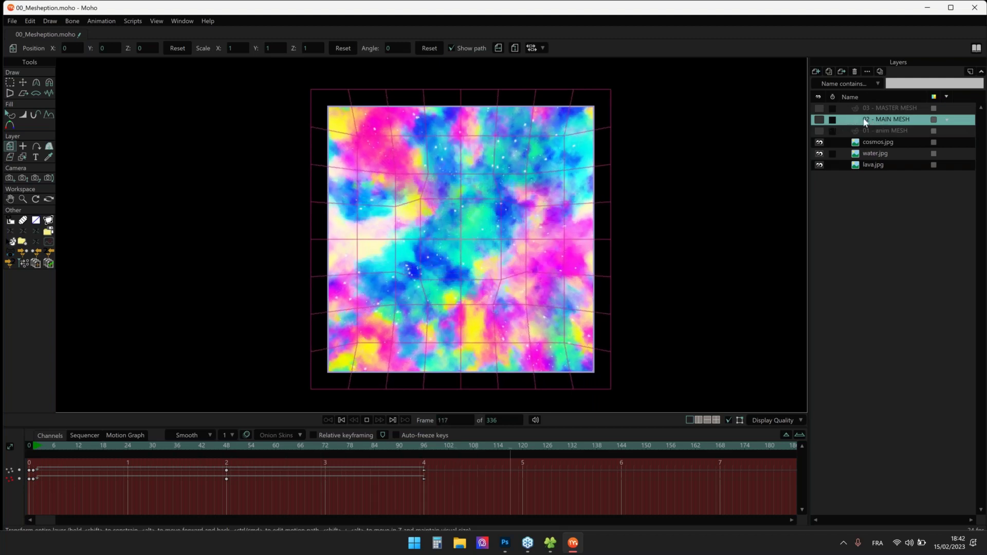
key("space")
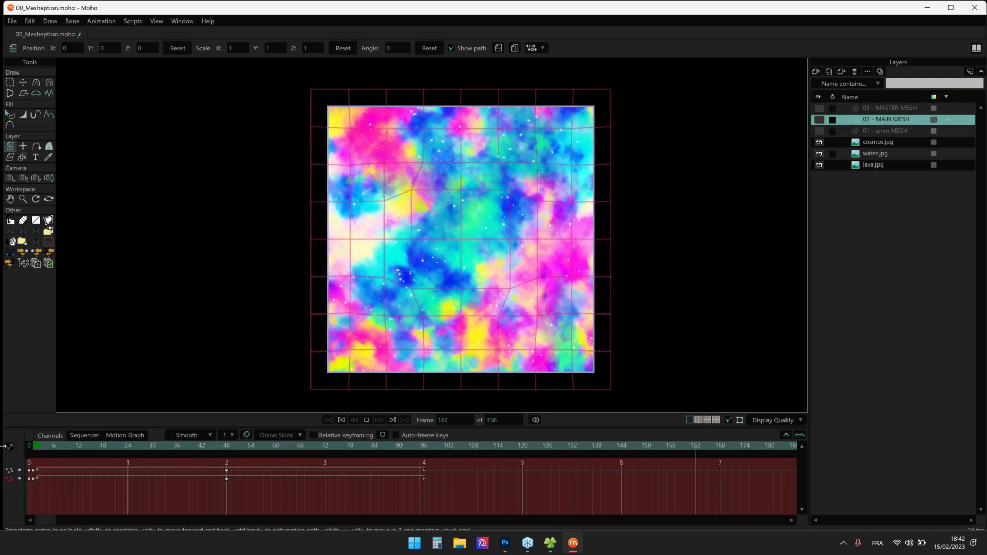
key("space")
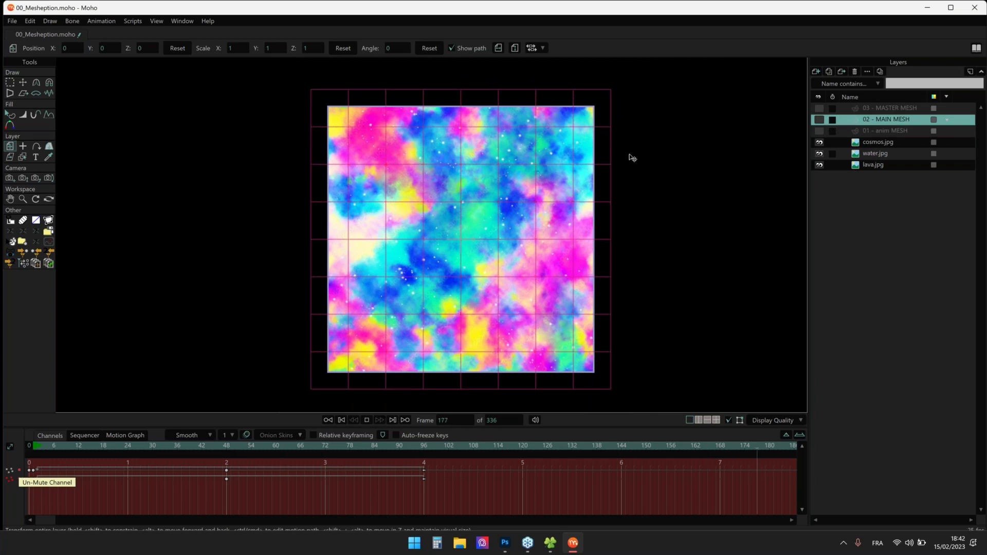
key("space")
key("shift+Left")
Un-mute the point motion channel of 03 - MASTER MESH and play its deformation alone on the cosmos texture
left_click(887, 109)
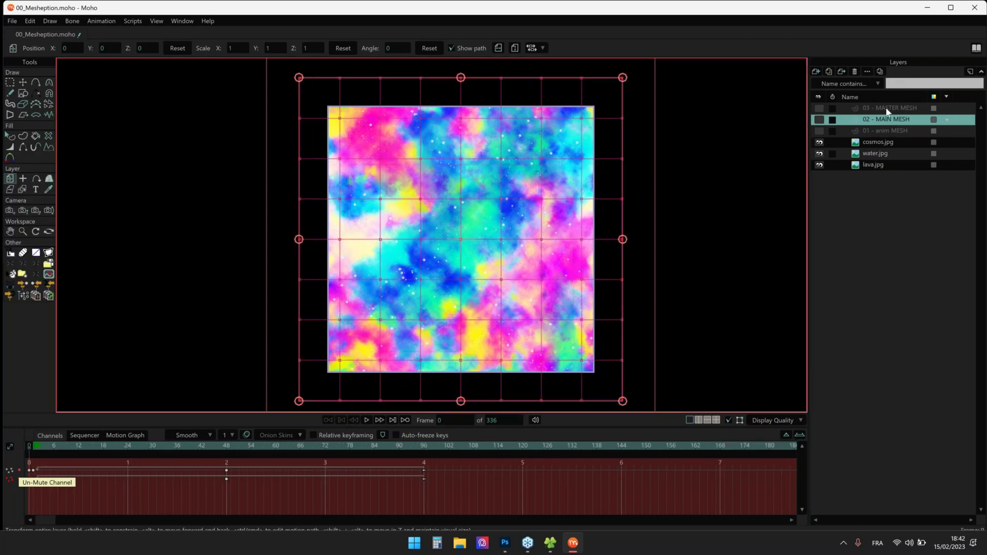
key("space")
left_click(26, 465)
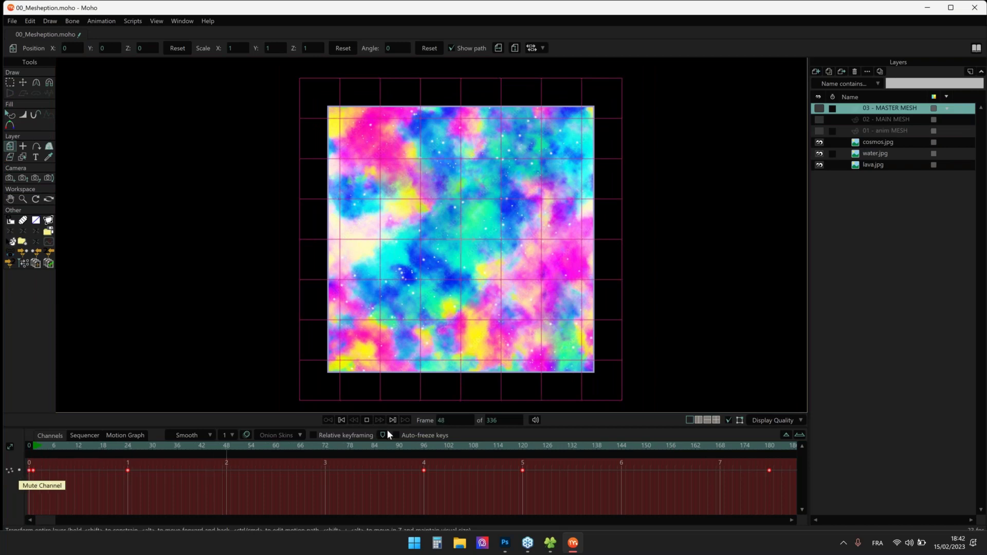
key("space")
left_click(429, 446)
key("space")
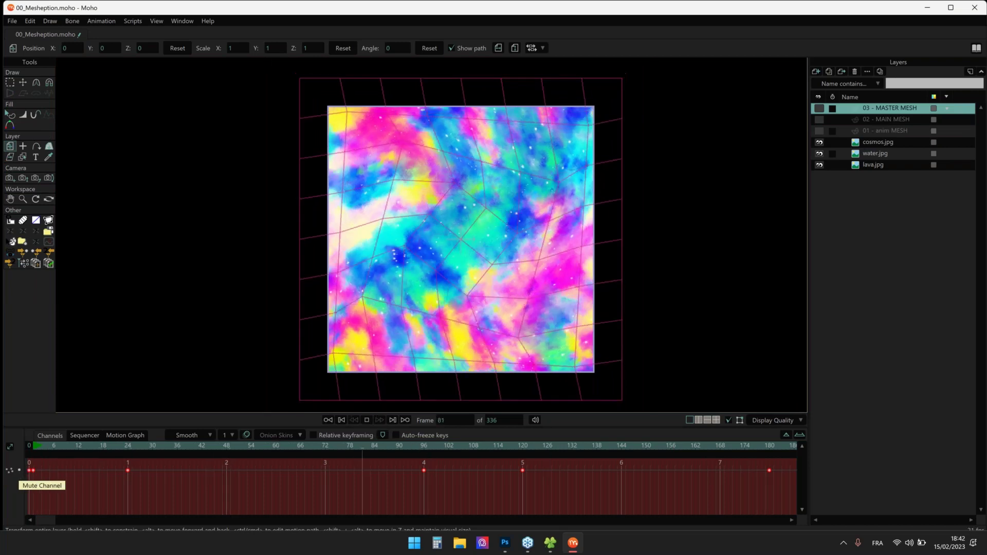
left_click(875, 152)
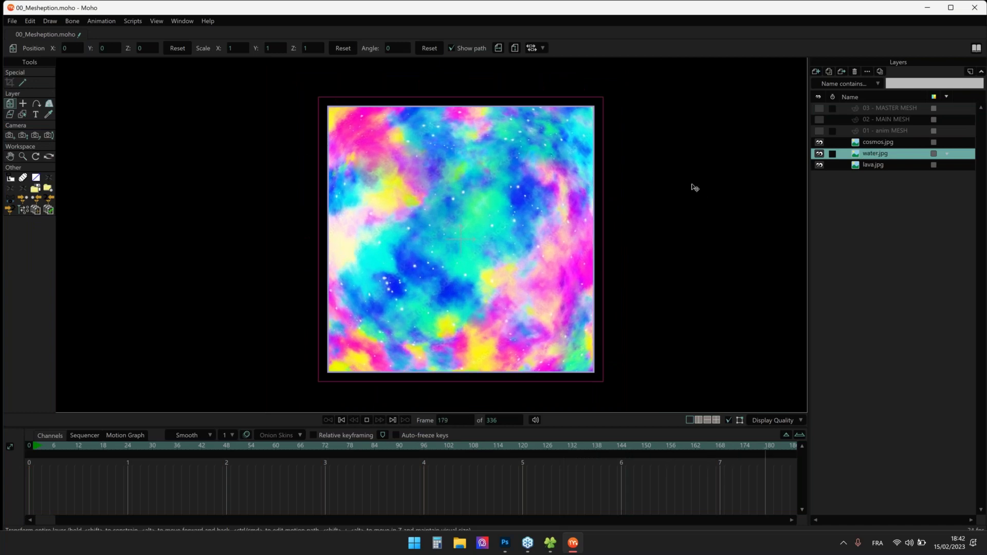
Un-mute the point motion channel of 01 - anim MESH and play its deformation on the cosmos texture
left_click(837, 130)
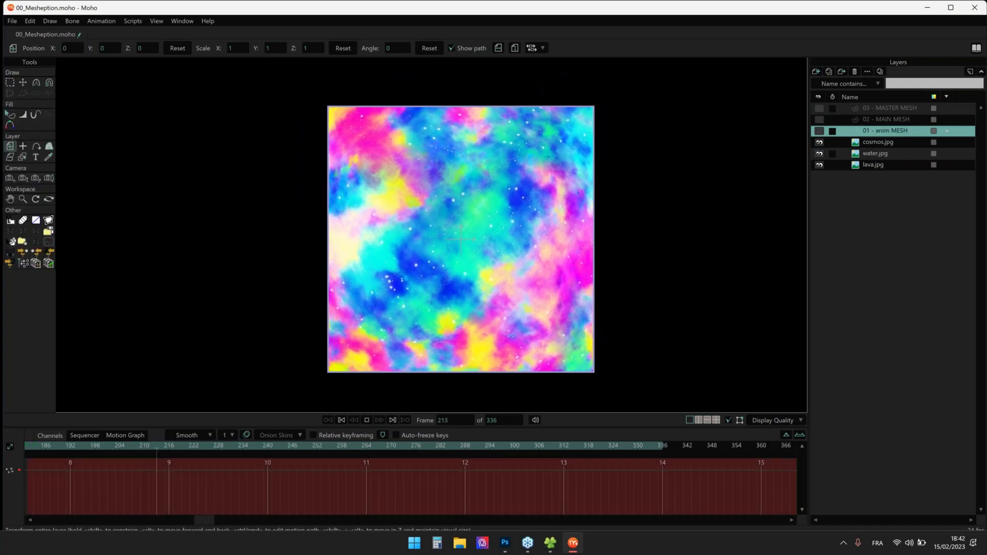
left_click(20, 470)
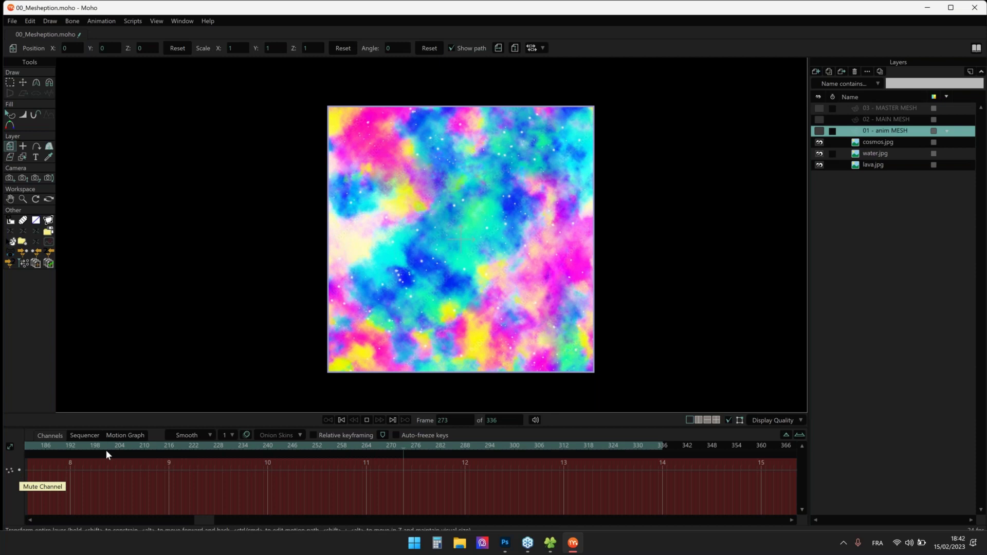
left_click(113, 447)
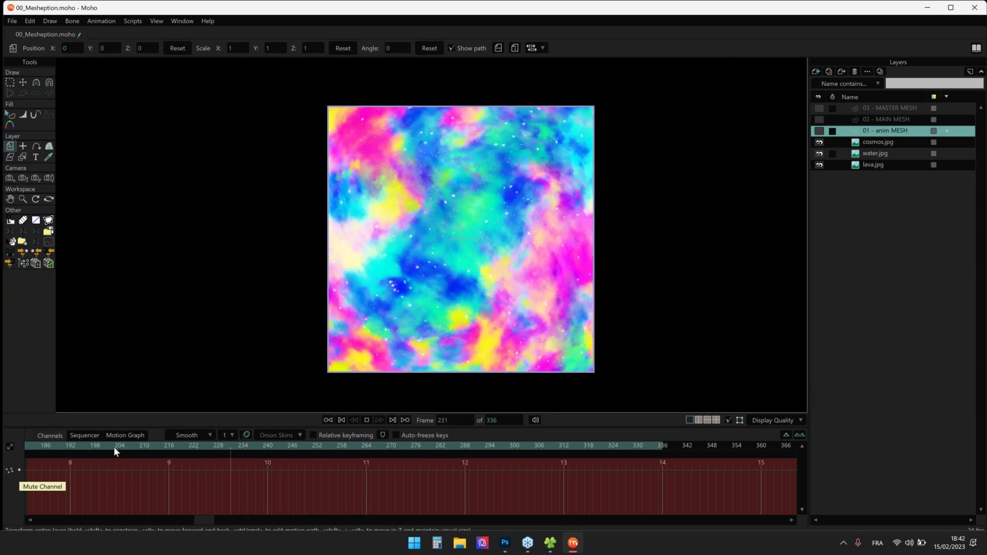
right_click(19, 473)
left_click(19, 485)
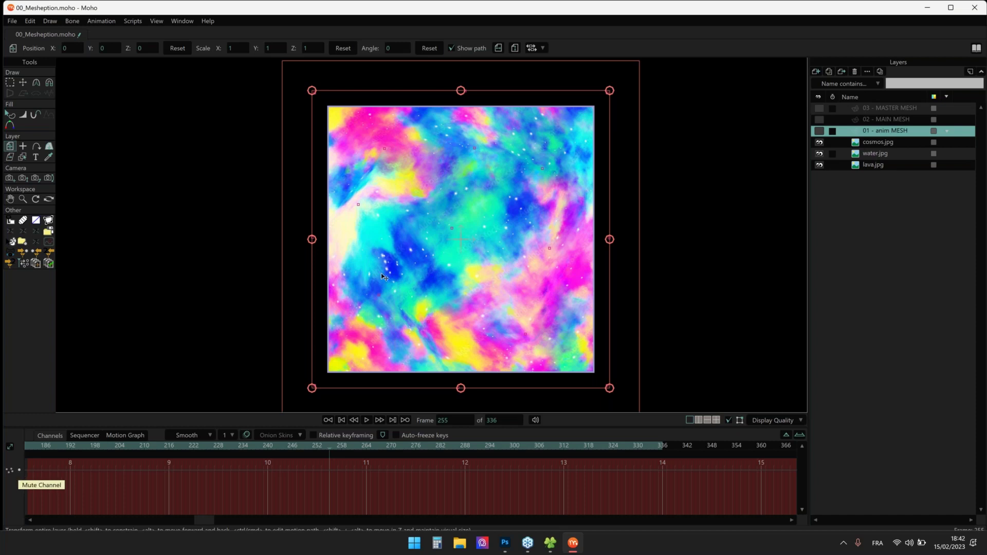
scroll(382, 274, "down", 2)
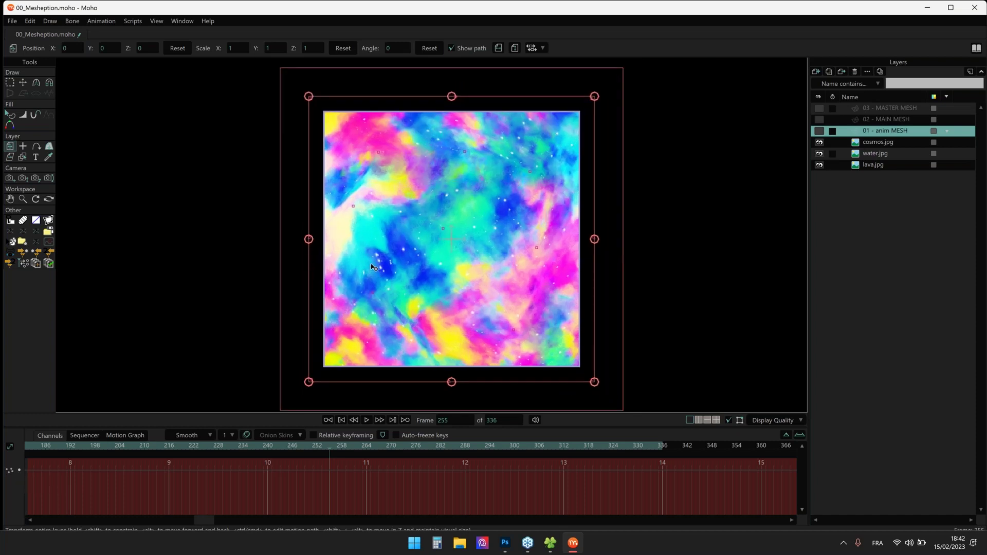
left_click_drag(374, 268, 373, 262)
key("space")
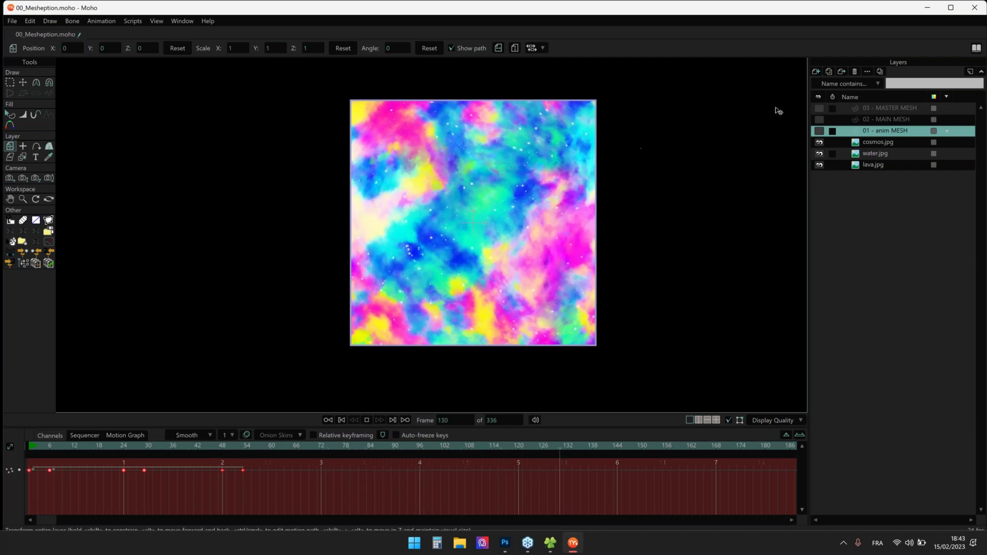
Close the 00_Mesheption.moho project and minimize the program window
left_click(975, 8)
left_click(546, 208)
key("Return")
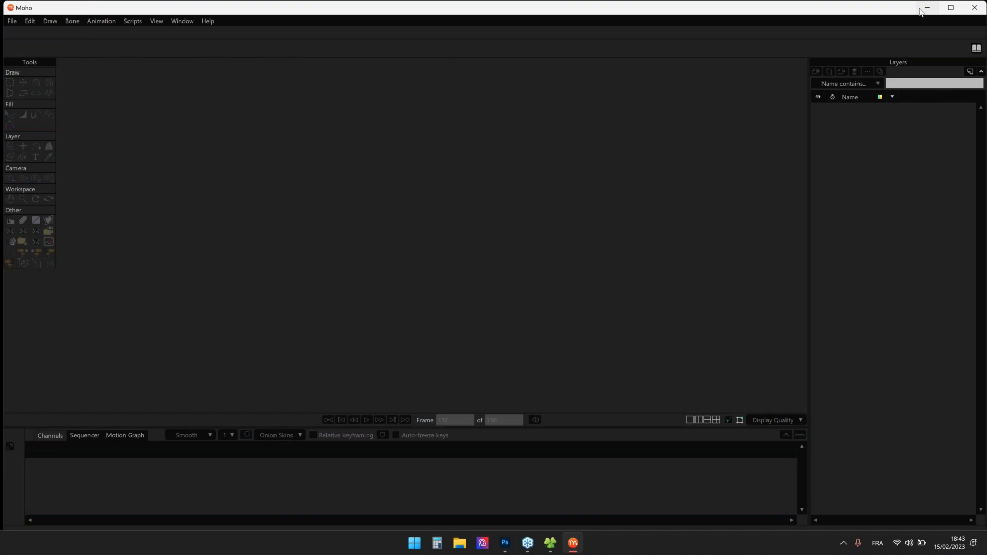
left_click(924, 8)
Open the 01-EXEMPLES folder inside MOHO WEBINAR in the file explorer to show the example projects
left_click_drag(697, 154, 736, 171)
left_click(598, 279)
double_click(597, 279)
left_click_drag(683, 162, 663, 160)
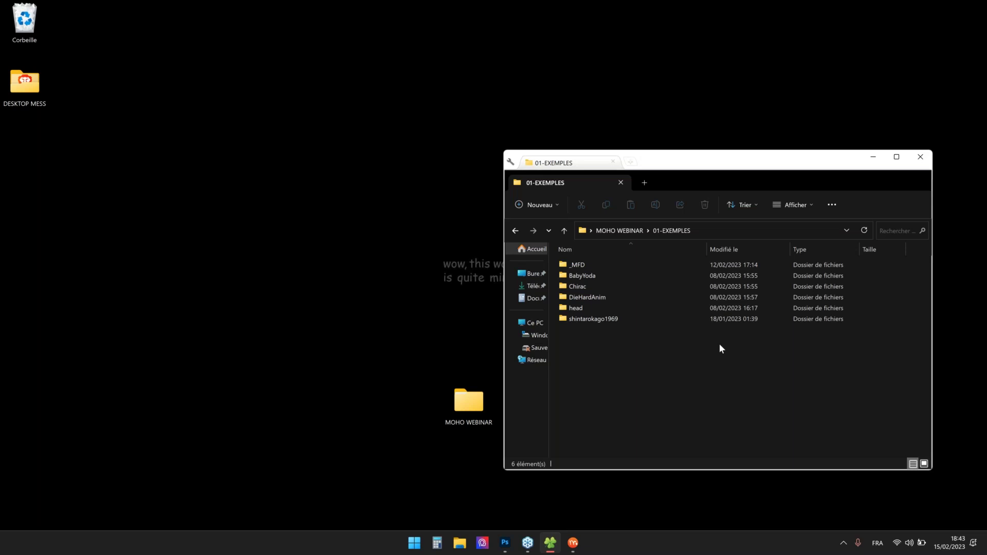
left_click(974, 198)
left_click(698, 365)
Switch back to Moho, restart it and create a new blank project
left_click(578, 544)
left_click(579, 547)
left_click(573, 543)
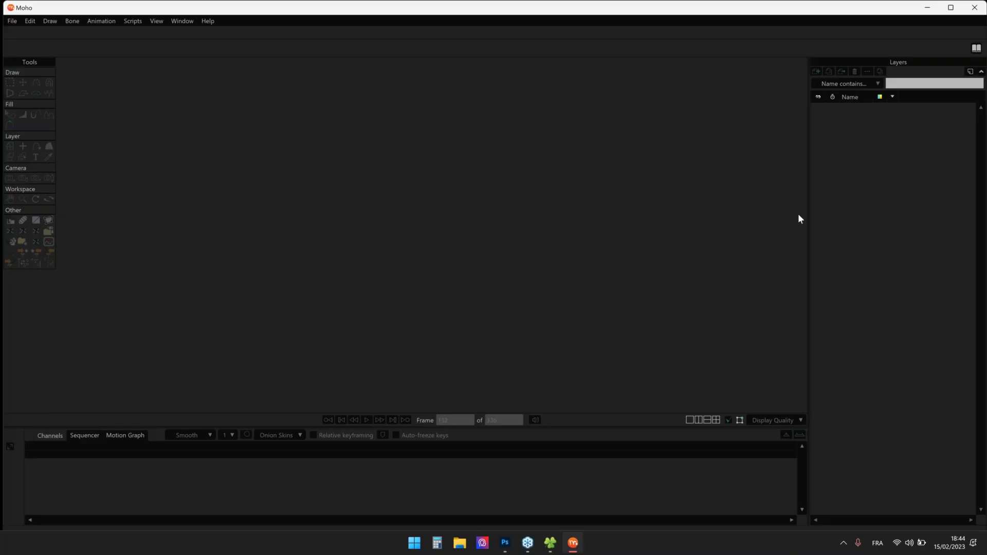
left_click(975, 7)
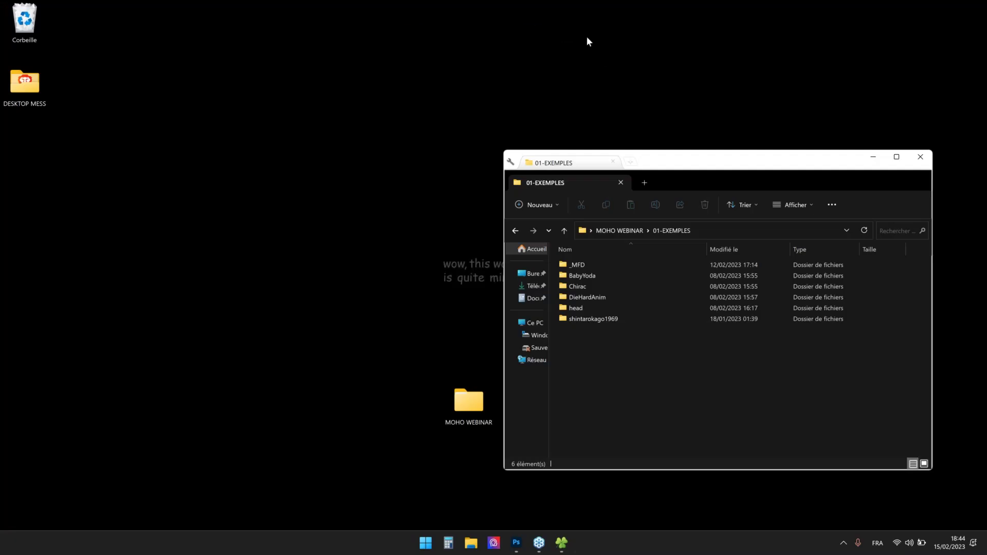
mouse_move(558, 16)
left_click(535, 28)
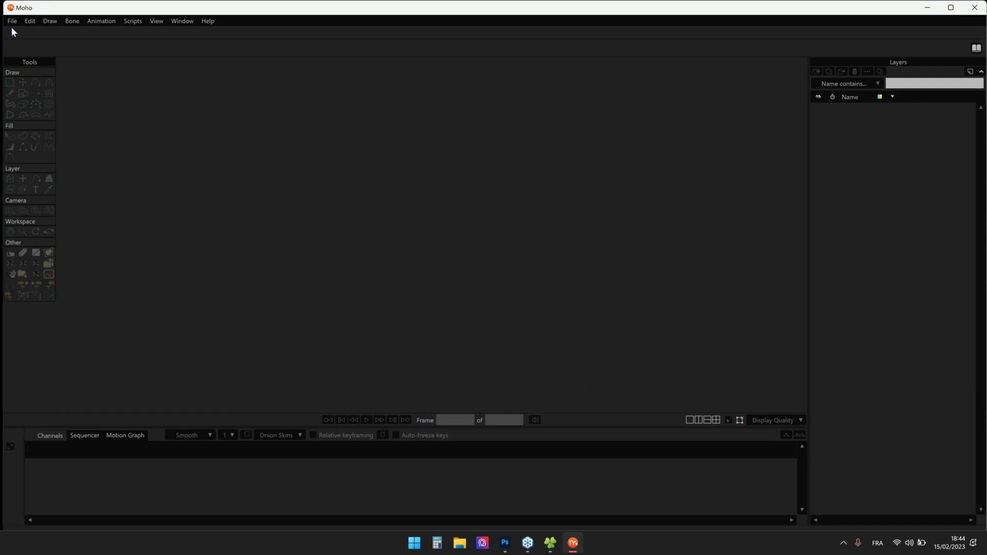
left_click(9, 22)
left_click(17, 35)
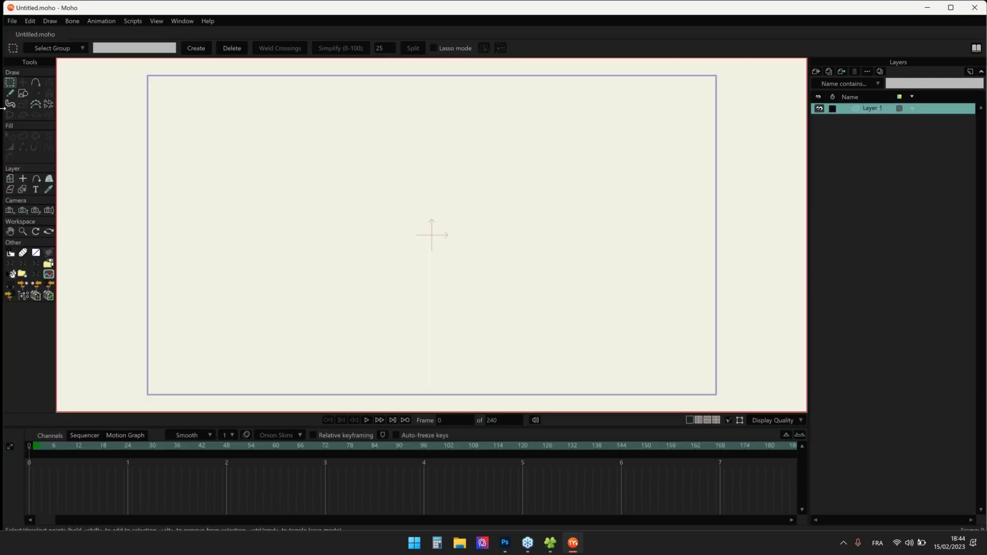
left_click(23, 93)
mouse_move(322, 149)
left_mouse_down()
mouse_move(482, 346)
mouse_move(506, 316)
left_mouse_up()
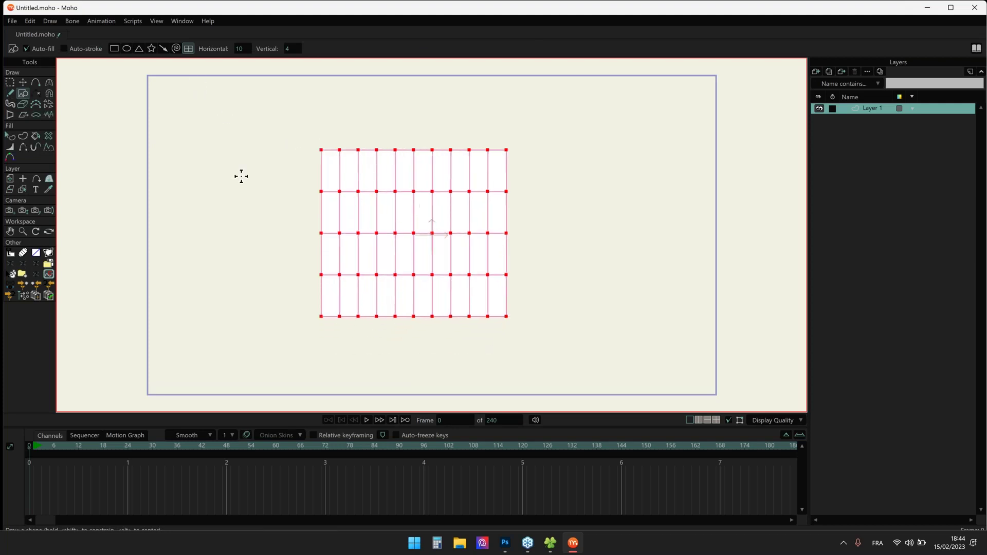
key("ctrl+z")
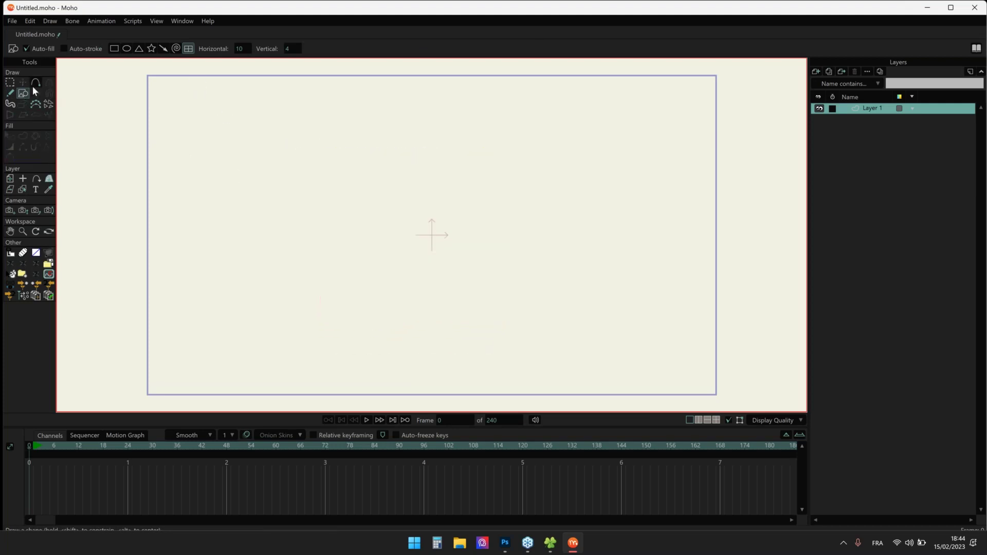
Choose the rectangle for Draw Shape and import lava.jpg from the 04-MESHEPTION folder, placing its layer beneath Layer 1
left_click(114, 49)
left_click(551, 542)
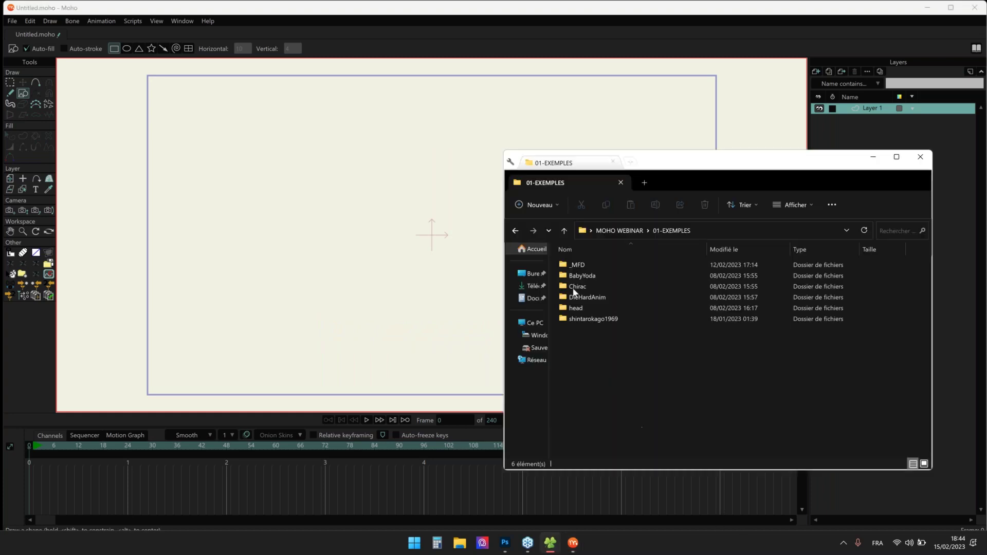
double_click(640, 372)
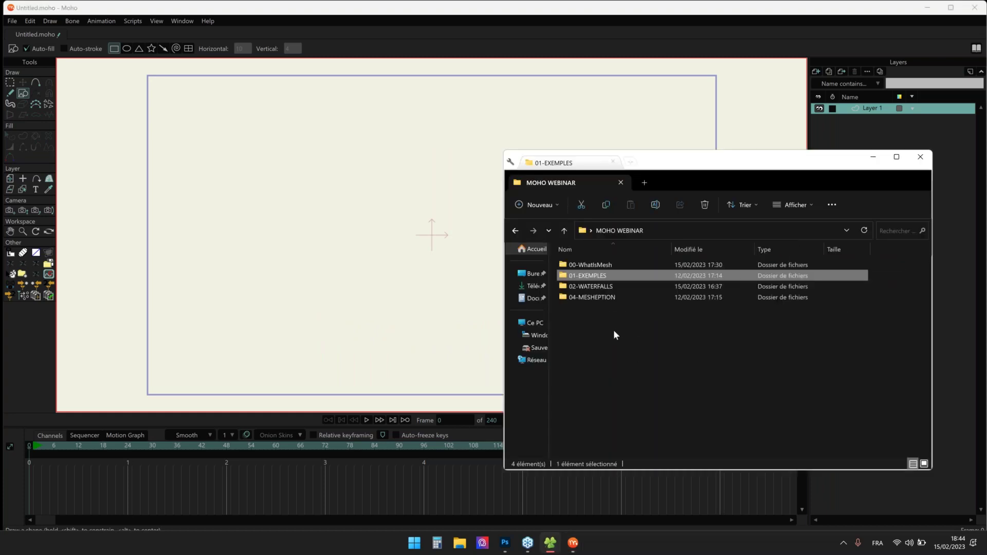
double_click(591, 298)
left_click_drag(705, 260, 428, 225)
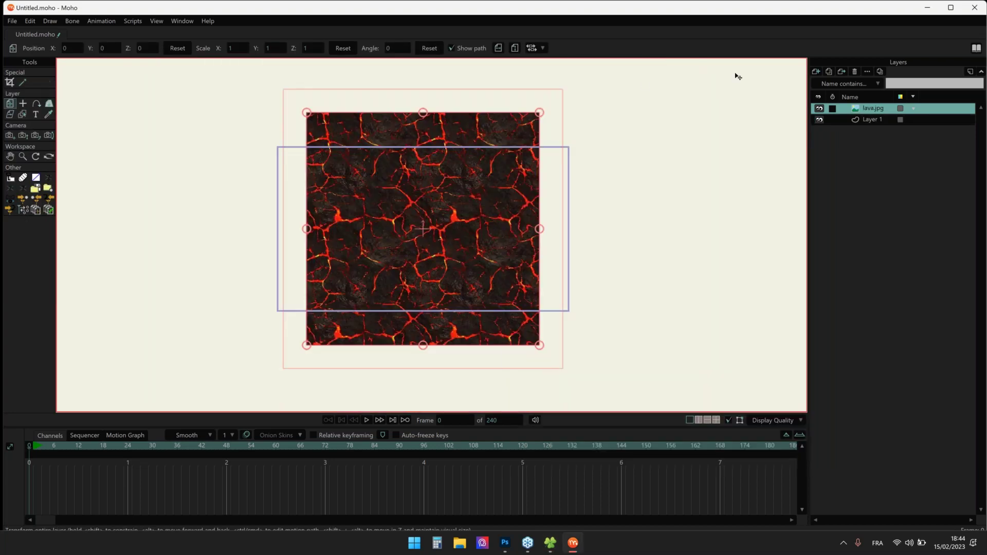
left_click_drag(863, 122, 862, 109)
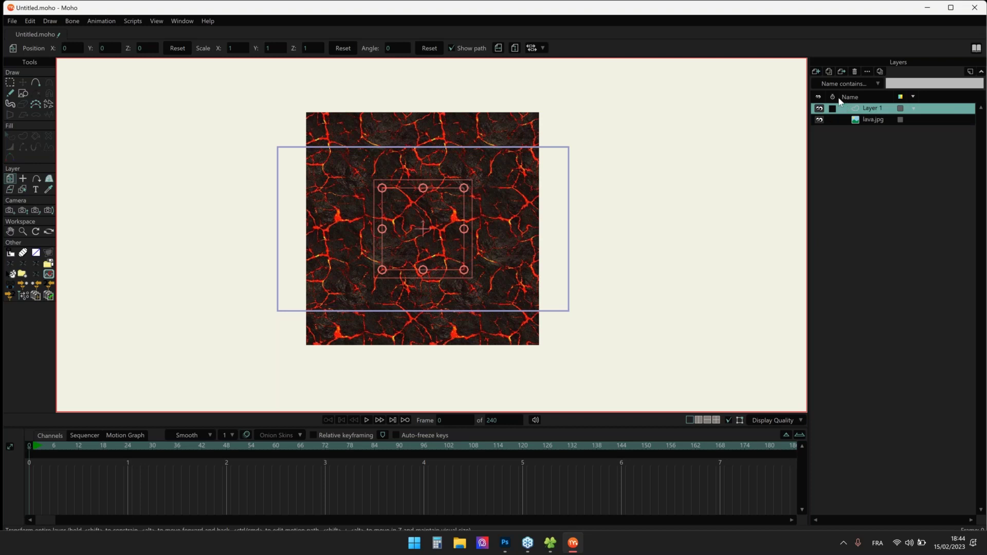
Draw a filled rectangle on Layer 1 that covers the whole lava texture with a small margin
left_click(816, 72)
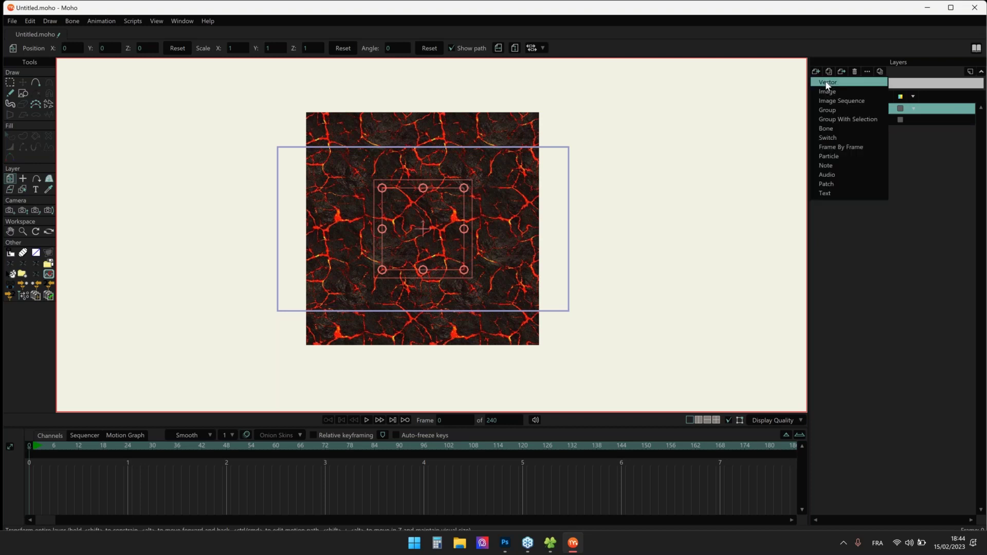
left_click(900, 115)
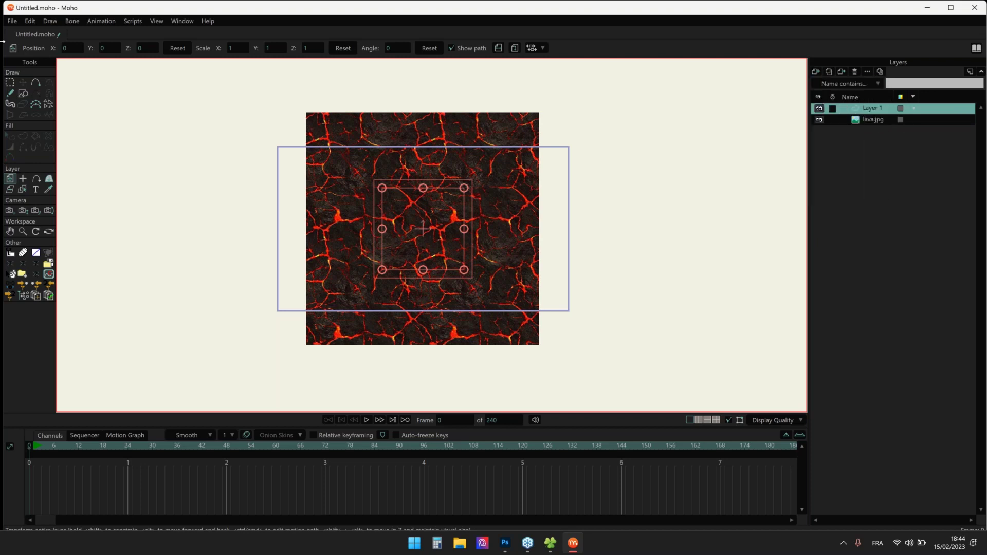
left_click(23, 93)
mouse_move(292, 105)
left_mouse_down()
mouse_move(535, 319)
mouse_move(550, 350)
left_mouse_up()
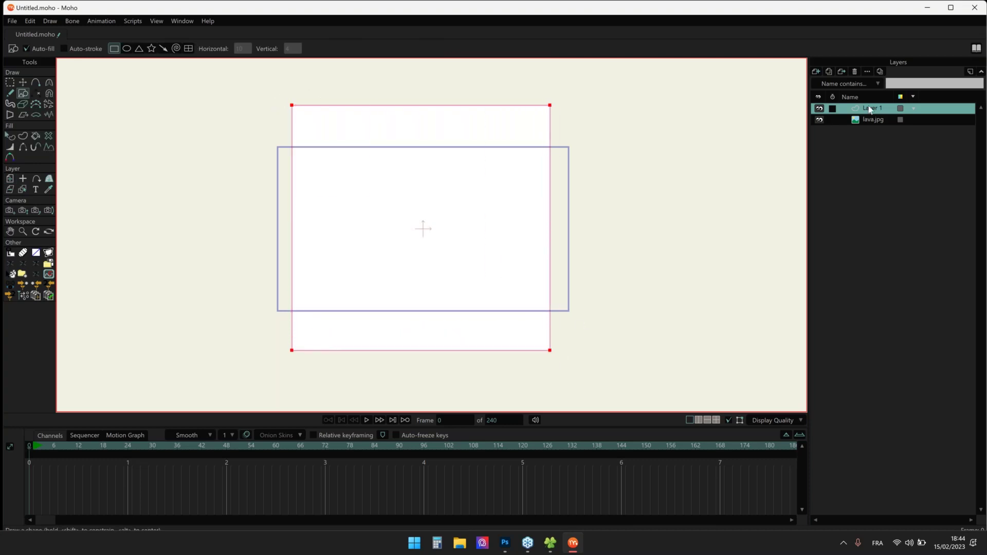
Set Layer 1 as the smart warp layer in the image settings of lava.jpg
double_click(870, 122)
left_click(535, 129)
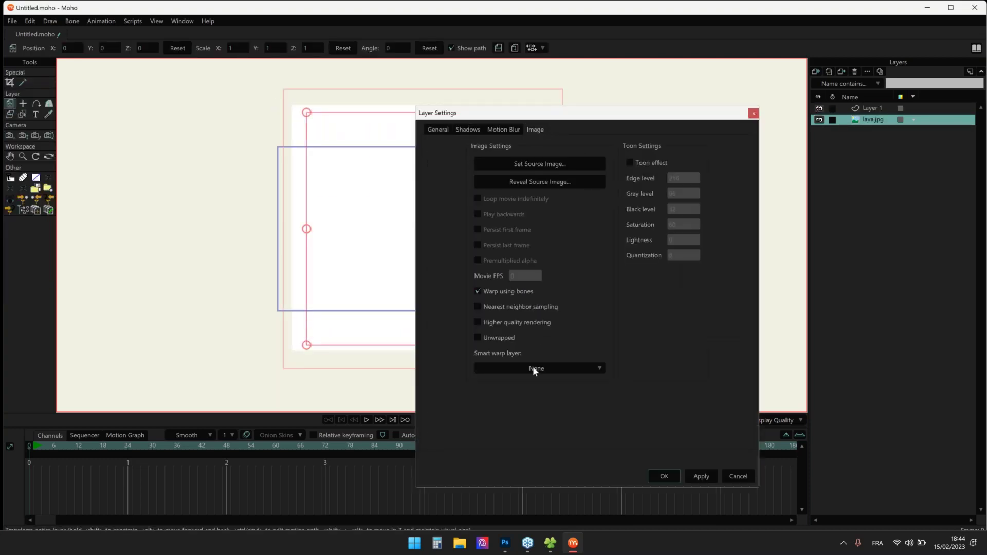
left_click(545, 389)
left_click(663, 477)
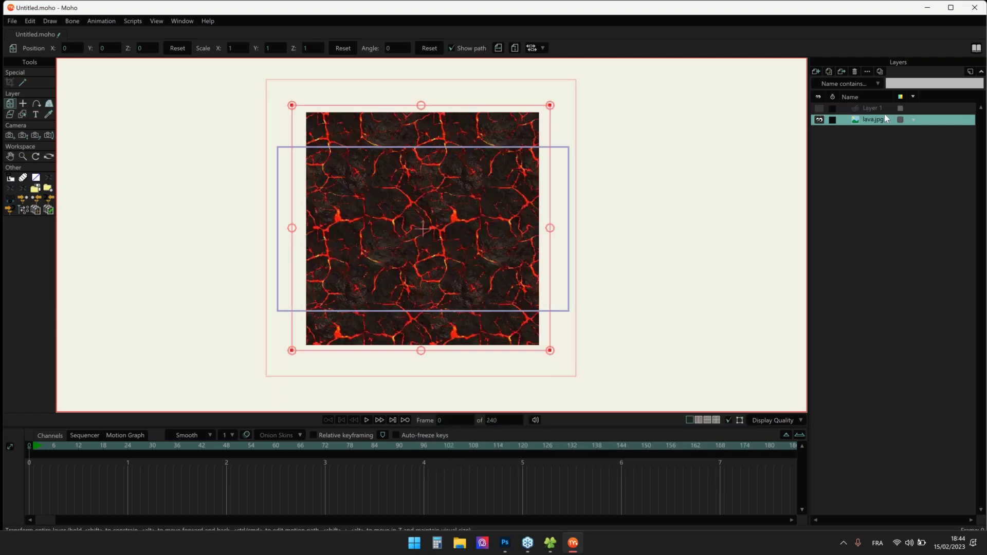
Test the warp on frame 14 by moving the rectangle's upper-left point inward, undo it and return to frame 0
left_click(862, 109)
left_click(85, 446)
key("t")
left_click_drag(291, 105, 364, 164)
left_click_drag(396, 173, 454, 183)
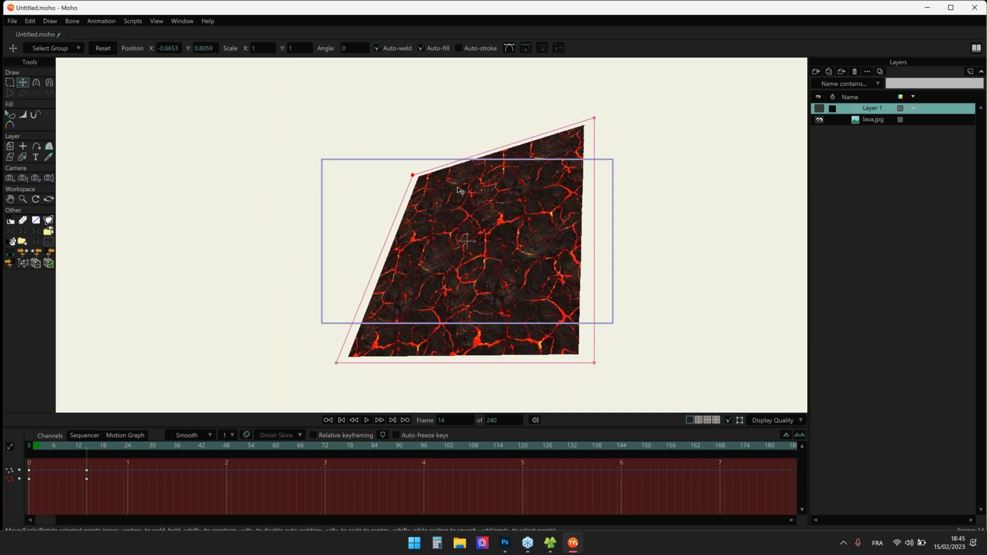
left_click(28, 446)
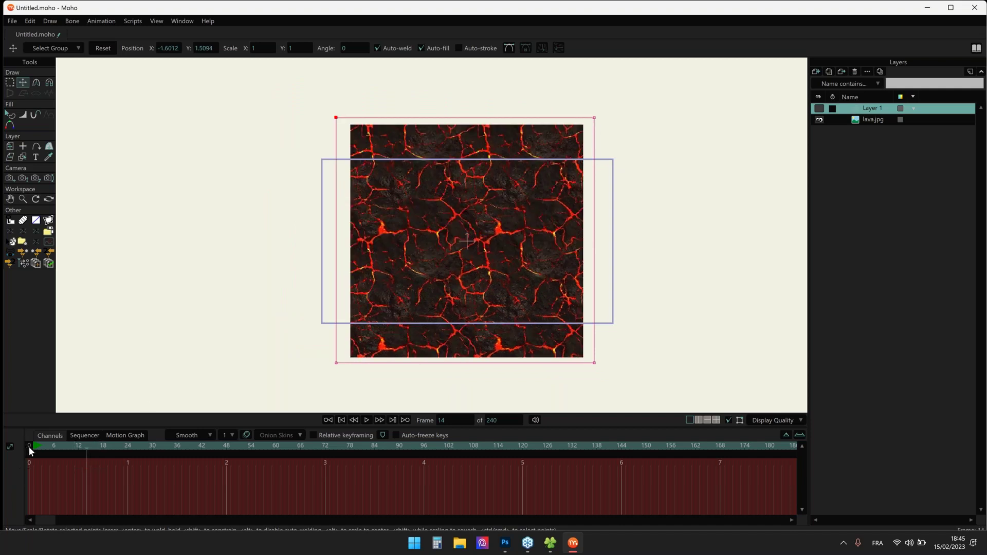
Add a Bone layer and move Layer 1 and lava.jpg inside it
left_click(816, 71)
left_click(829, 129)
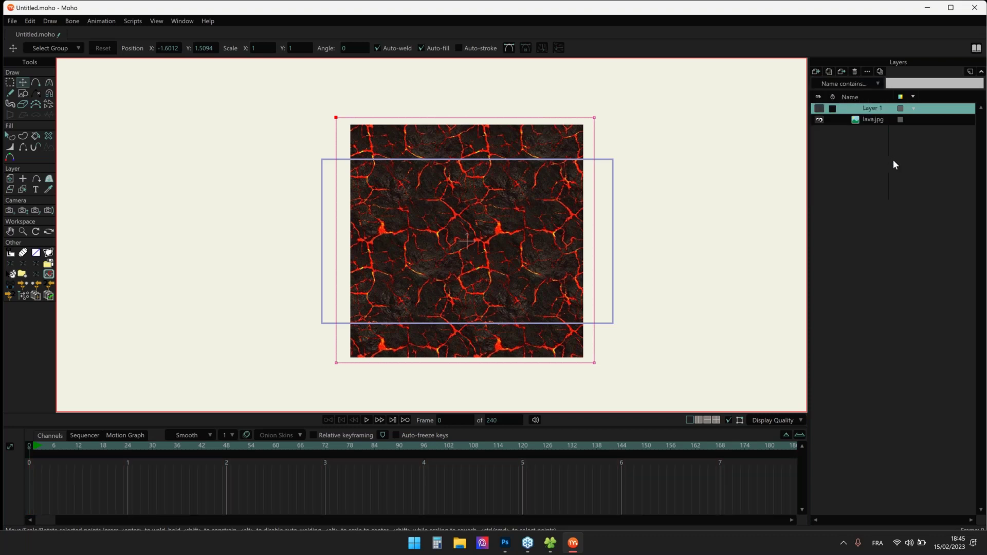
left_click(863, 120)
left_click(865, 131, "shift")
left_click_drag(865, 131, 869, 109)
left_click(863, 107)
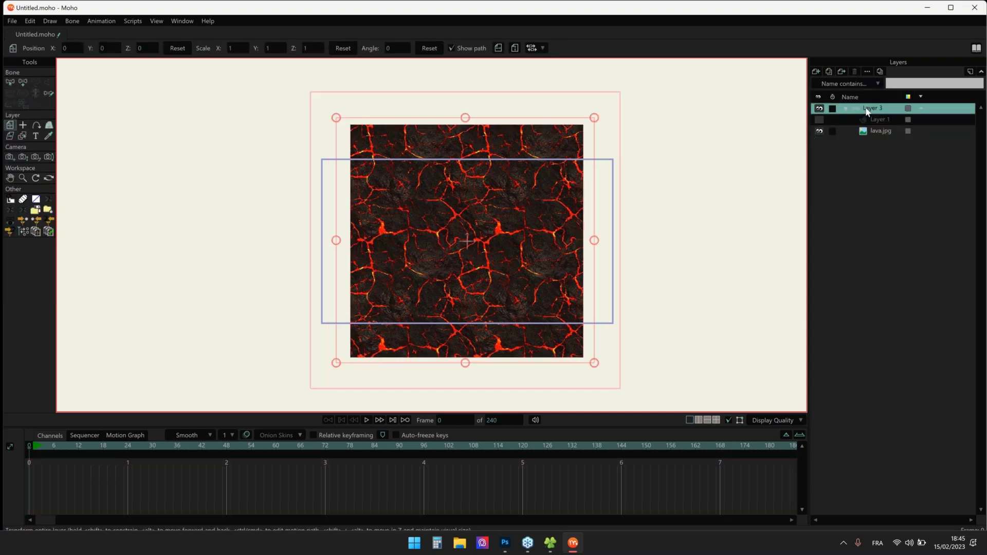
Draw two horizontal bones in the bone layer, one along the texture's top edge and one along its bottom edge
left_click(23, 82)
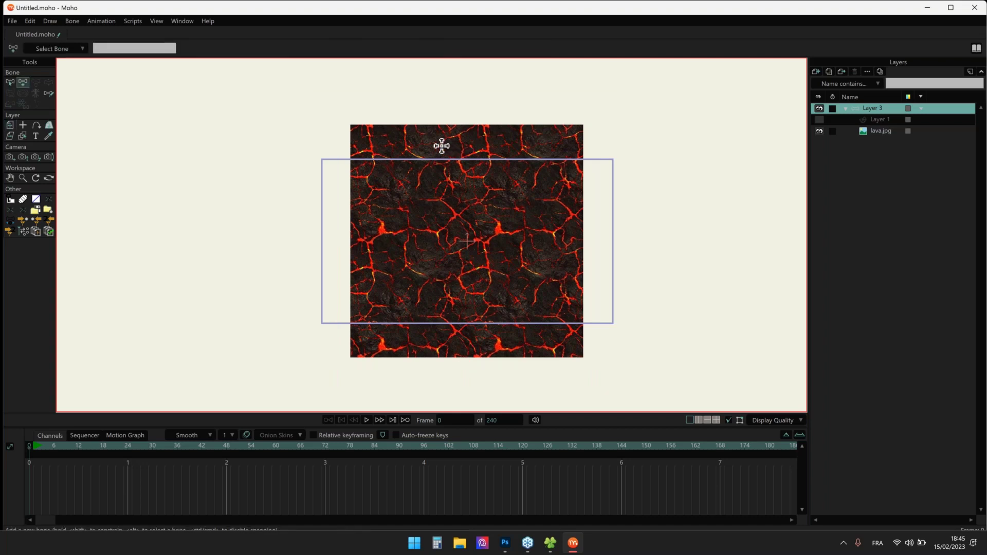
left_click_drag(385, 132, 535, 135)
key("b")
left_click(423, 358)
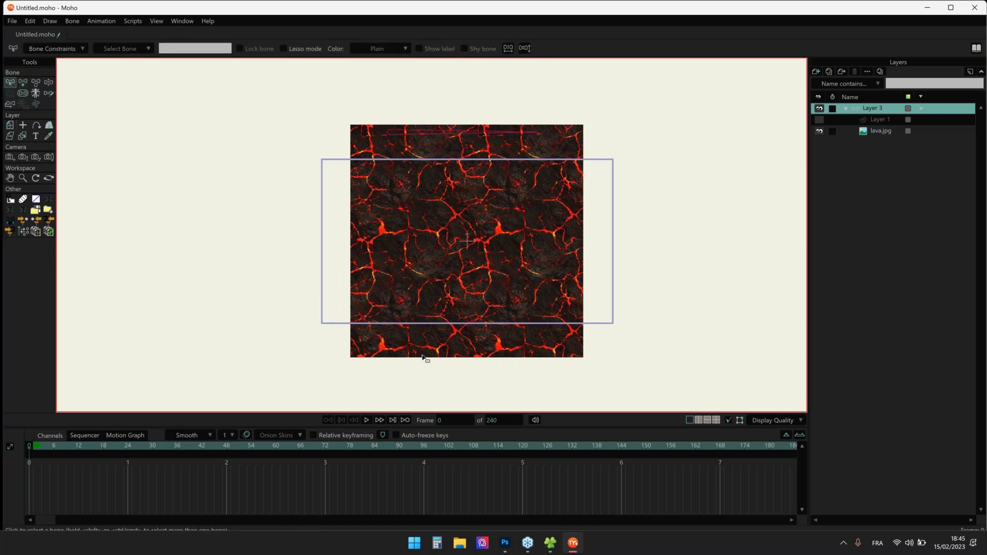
left_click_drag(409, 349, 535, 349)
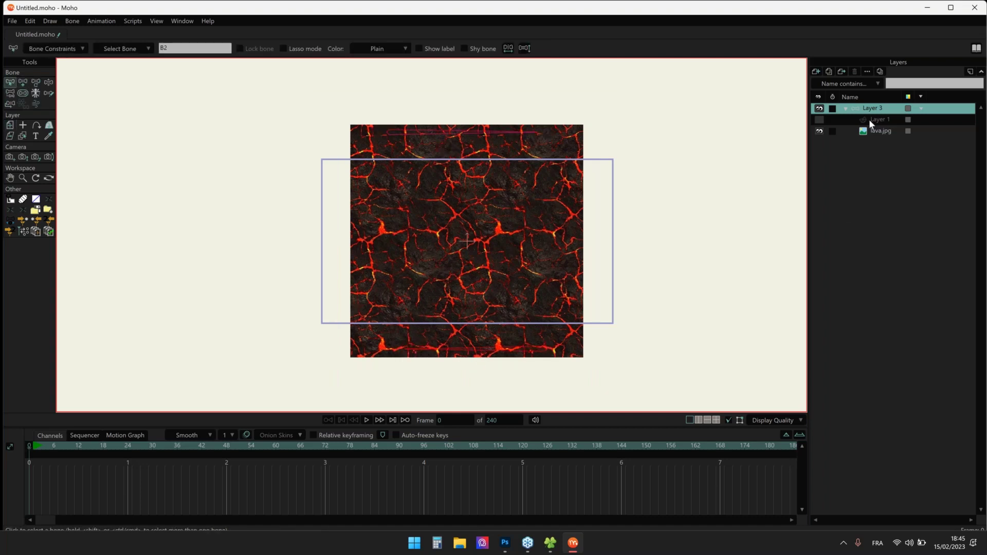
Bind the two upper points of Layer 1's rectangle to the upper bone and the two lower points to the lower bone
left_click(845, 121)
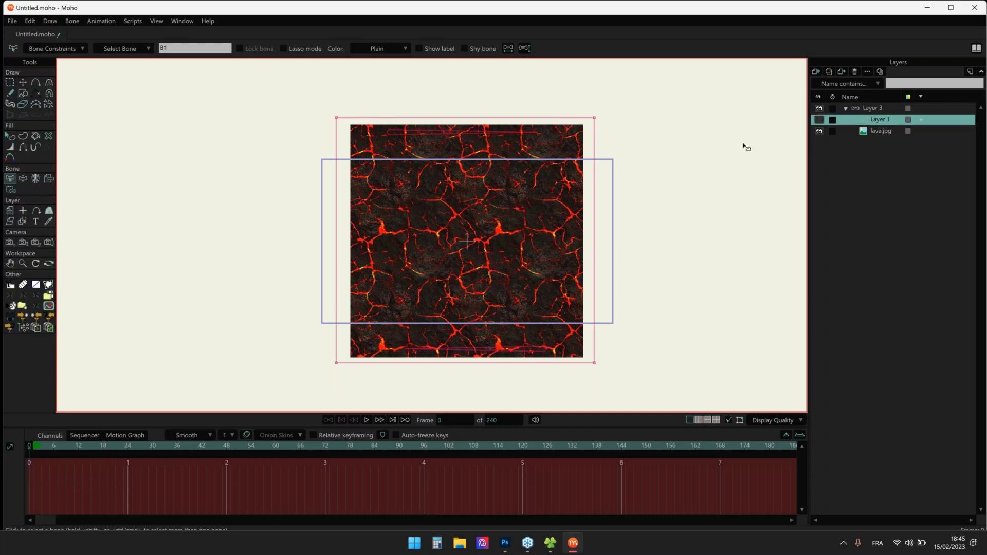
key("i")
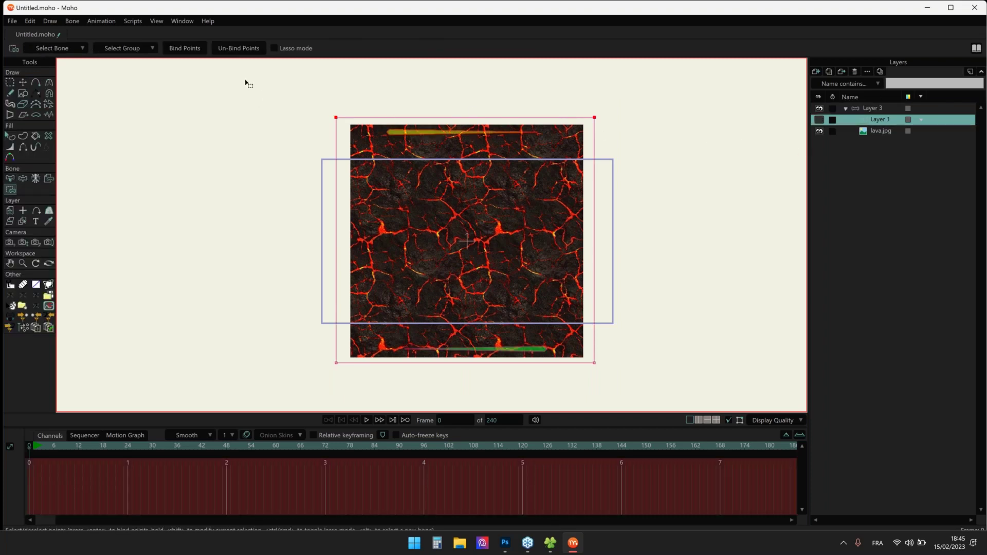
left_click(186, 48)
key("z")
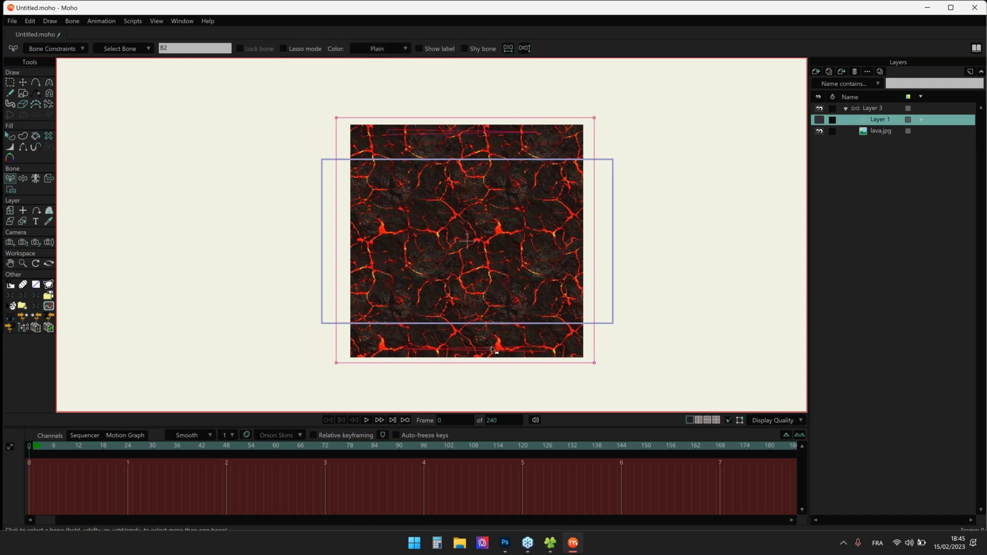
key("i")
left_click_drag(607, 328, 179, 406)
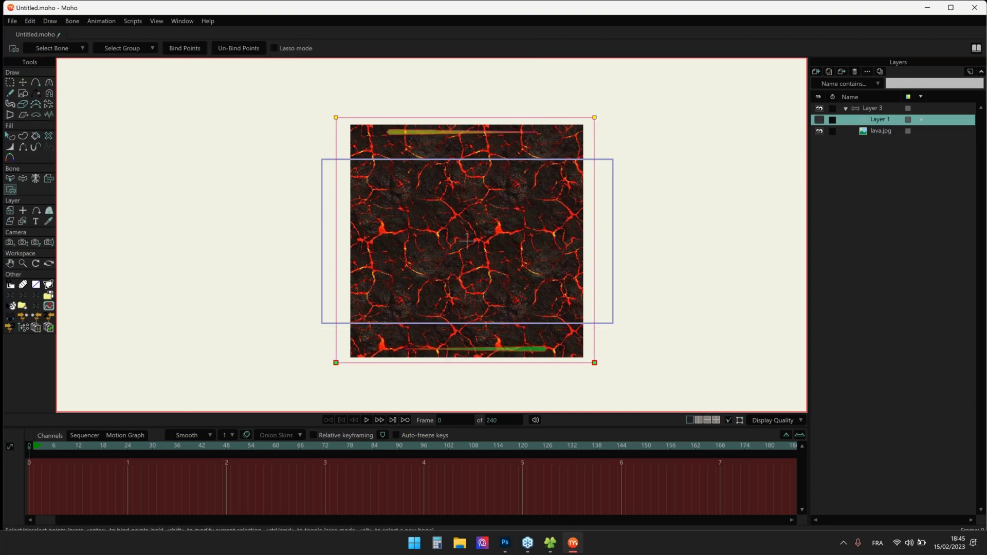
left_click(893, 109)
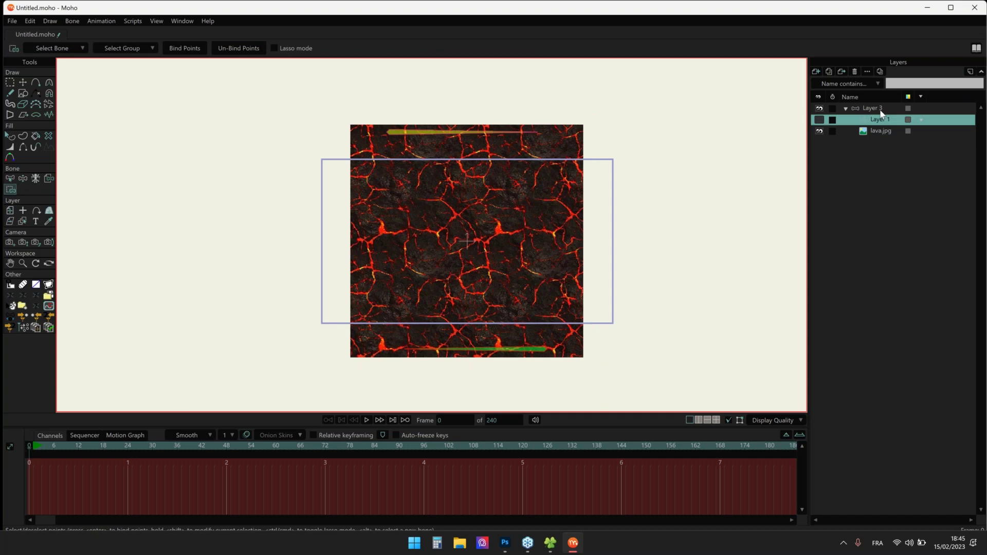
On frame 1, move and tilt the upper bone upward and raise the lower bone to warp the texture
left_click(34, 449)
key("t")
mouse_move(495, 142)
left_mouse_down()
mouse_move(491, 120)
mouse_move(493, 129)
left_mouse_up()
mouse_move(492, 343)
left_mouse_down()
mouse_move(483, 297)
mouse_move(486, 345)
left_mouse_up()
left_click_drag(547, 350, 508, 328)
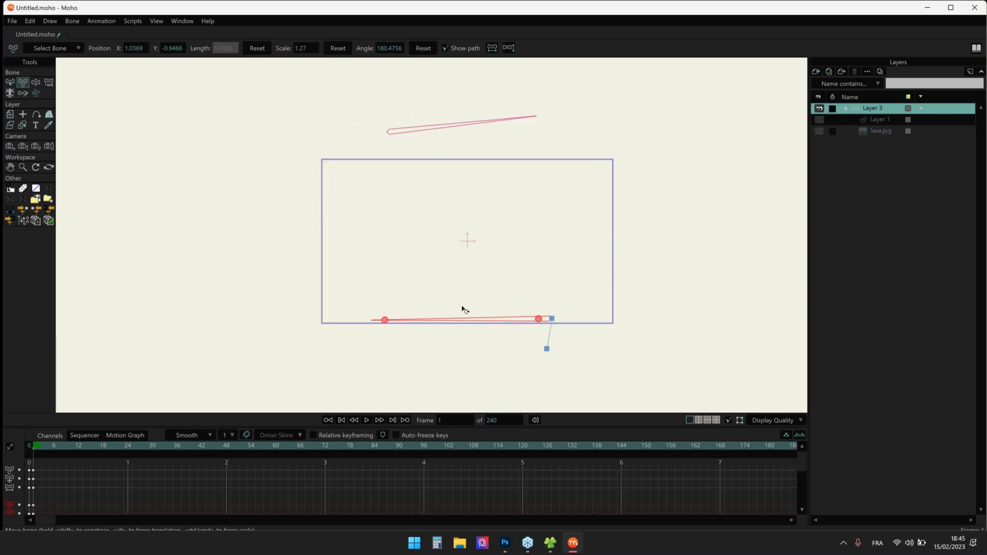
Try moving the lower bone down below the document frame, and undo the move
left_click_drag(464, 307, 440, 390)
key("ctrl+z")
key("ctrl+z")
Show Layer 1 to inspect the deformed rectangle, and switch back to showing only lava.jpg
left_click(820, 119)
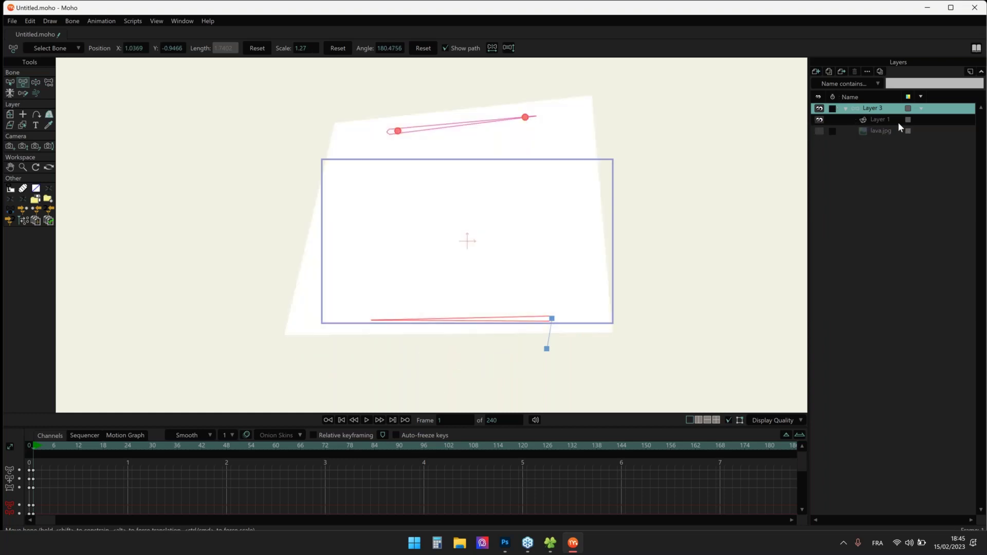
left_click(871, 121)
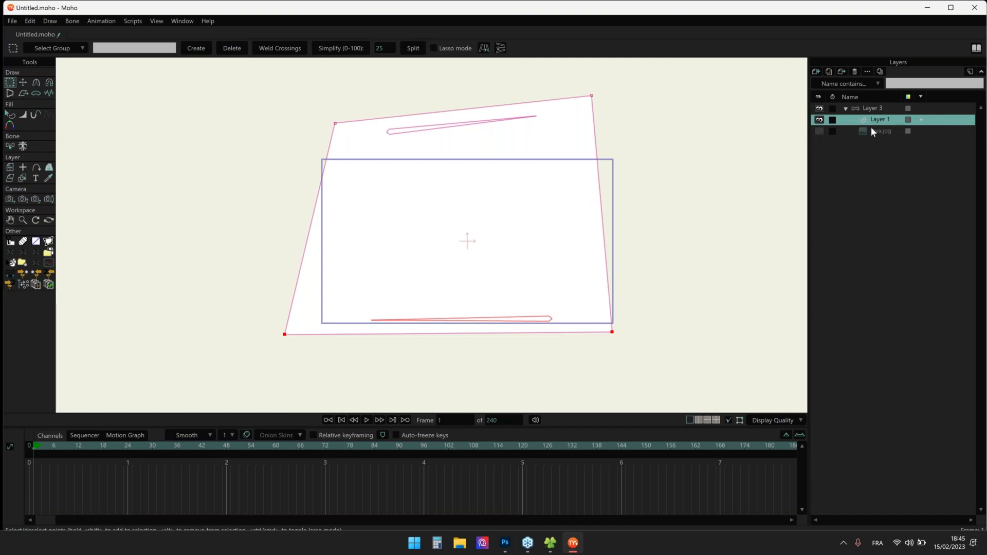
left_click(820, 131)
left_click(820, 119)
On frame 18, move and tilt Layer 3's upper bone more steeply and scrub the timeline to check the motion
left_click(872, 109)
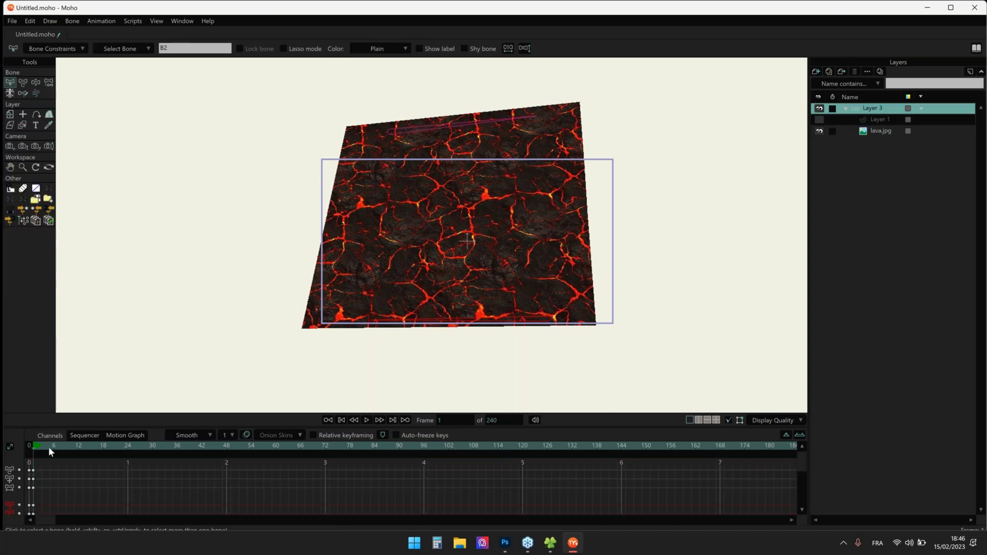
left_click(104, 446)
key("t")
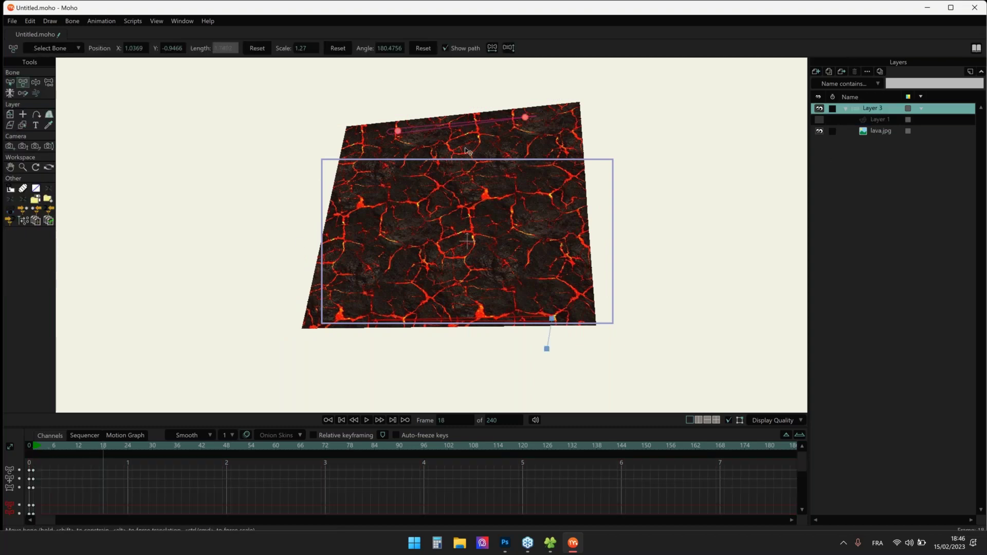
mouse_move(466, 145)
left_mouse_down()
mouse_move(457, 196)
mouse_move(506, 189)
mouse_move(481, 139)
left_mouse_up()
left_click_drag(37, 447, 70, 446)
On frame 24, reposition the upper-left point of Layer 1's rectangle to distort the texture's corner further
left_click(123, 446)
left_click(874, 120)
left_click_drag(329, 257, 232, 181)
left_click_drag(83, 447, 128, 448)
left_click_drag(303, 220, 331, 205)
left_click_drag(300, 158, 253, 218)
left_click_drag(320, 233, 320, 234)
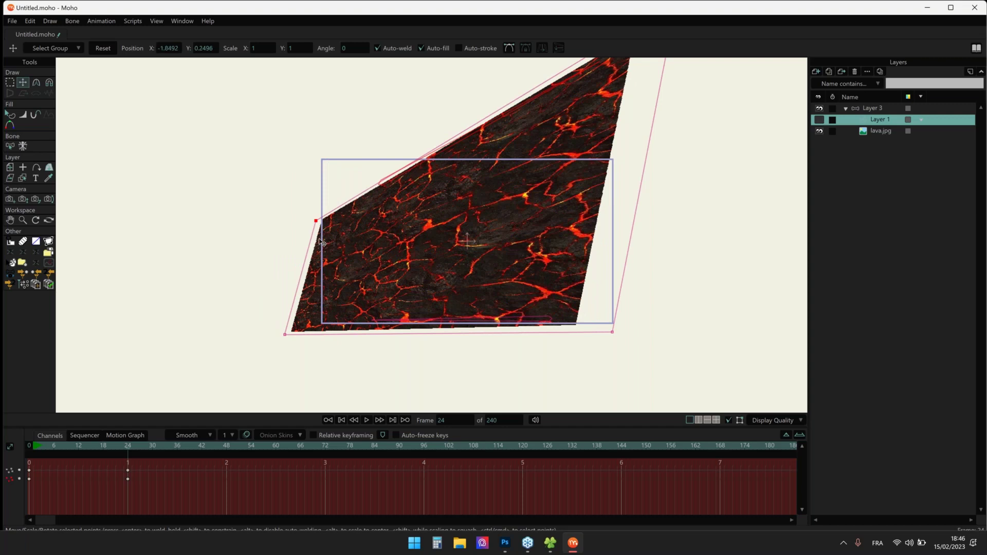
Play back the bone and point animation, and return to frame 0
scroll(318, 288, "down", 2)
scroll(335, 236, "up", 2)
key("space")
left_click(78, 445)
key("shift+Left")
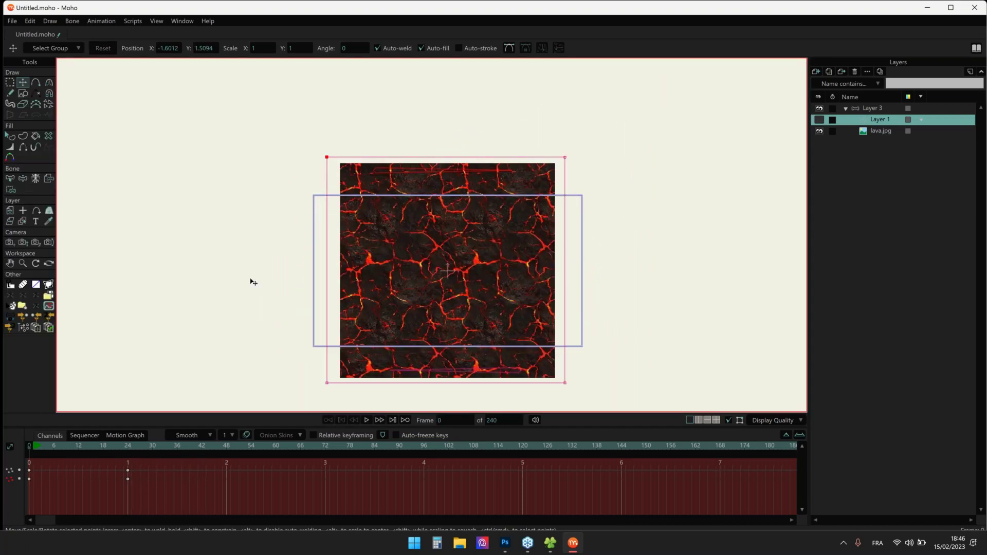
Close the Untitled.moho lava document without saving changes
left_click_drag(318, 245, 294, 243)
key("ctrl+w")
left_click(530, 208)
left_click(925, 7)
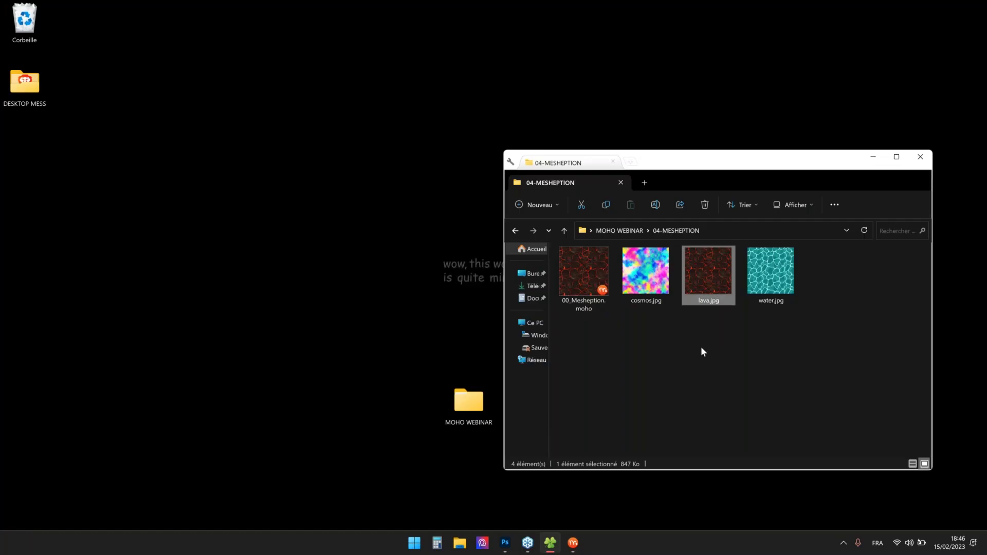
key("BackSpace")
left_click(693, 381)
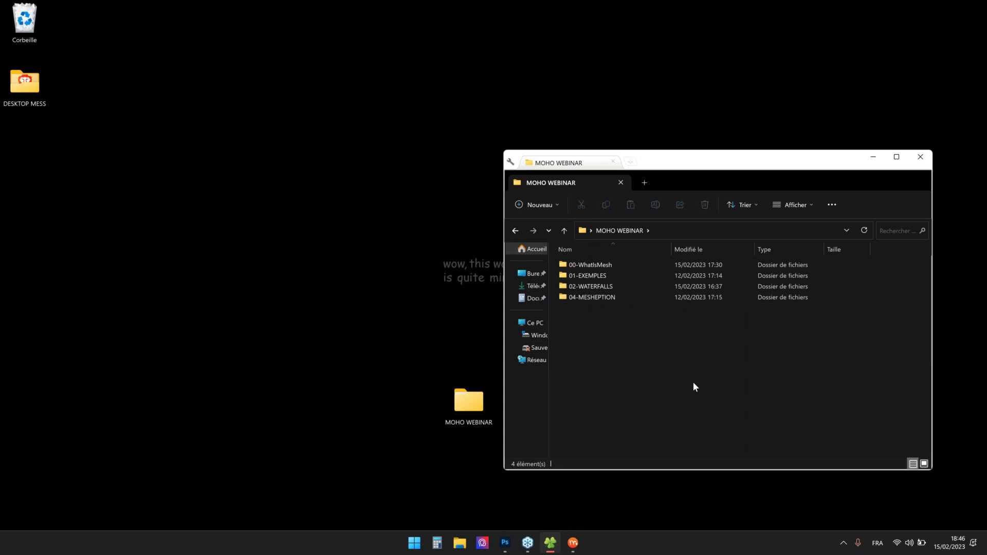
left_click(874, 155)
left_click(573, 543)
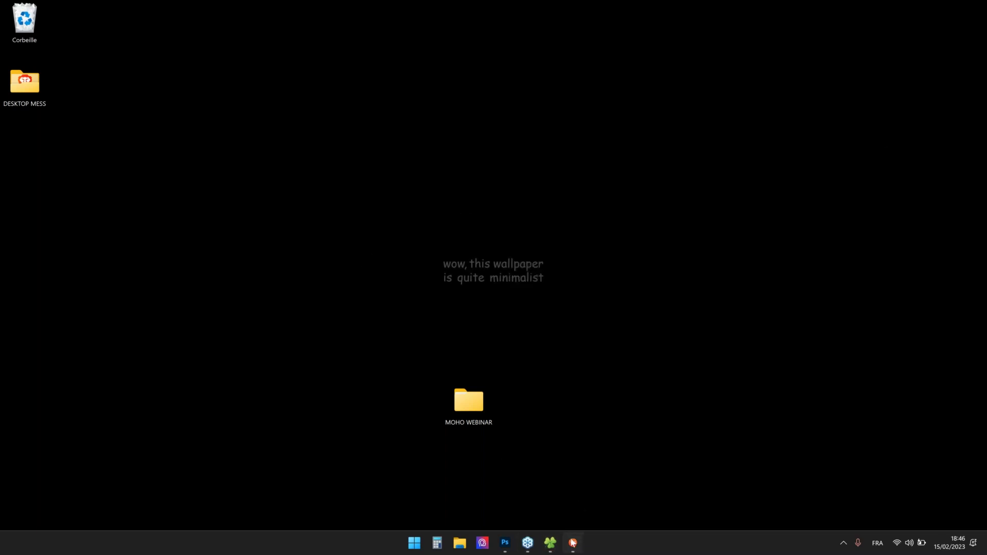
Create a new document and import cosmos.jpg into it from the 04-MESHEPTION folder
left_click(14, 23)
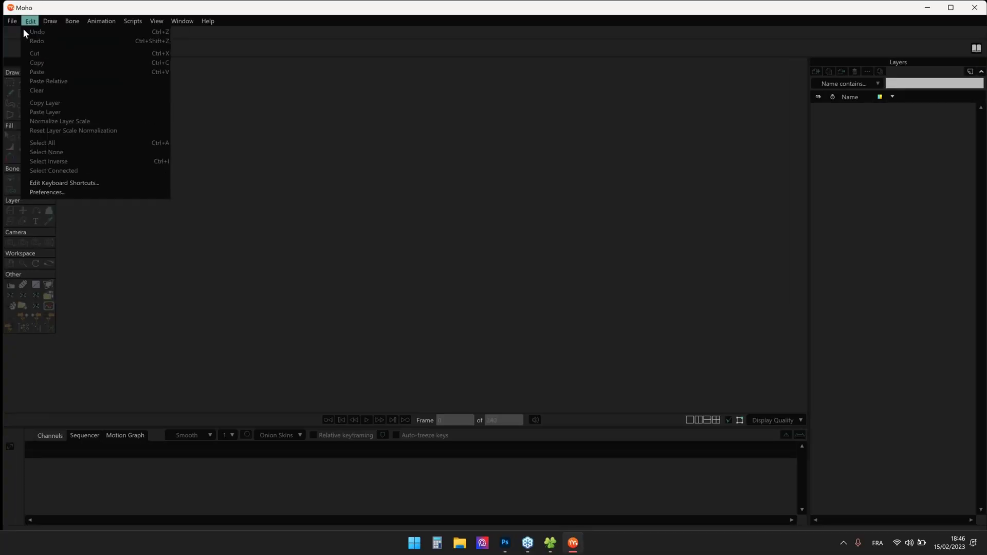
left_click(17, 32)
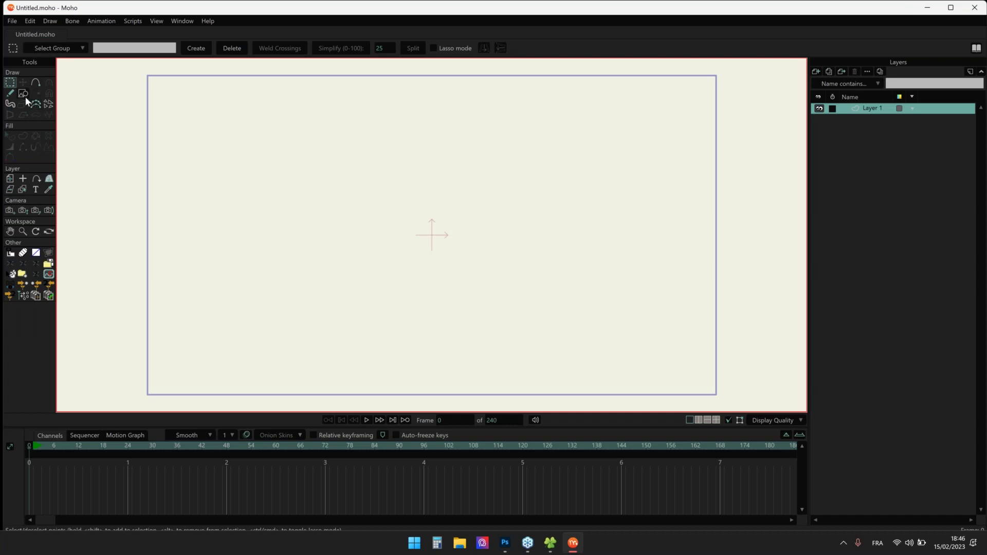
left_click(550, 545)
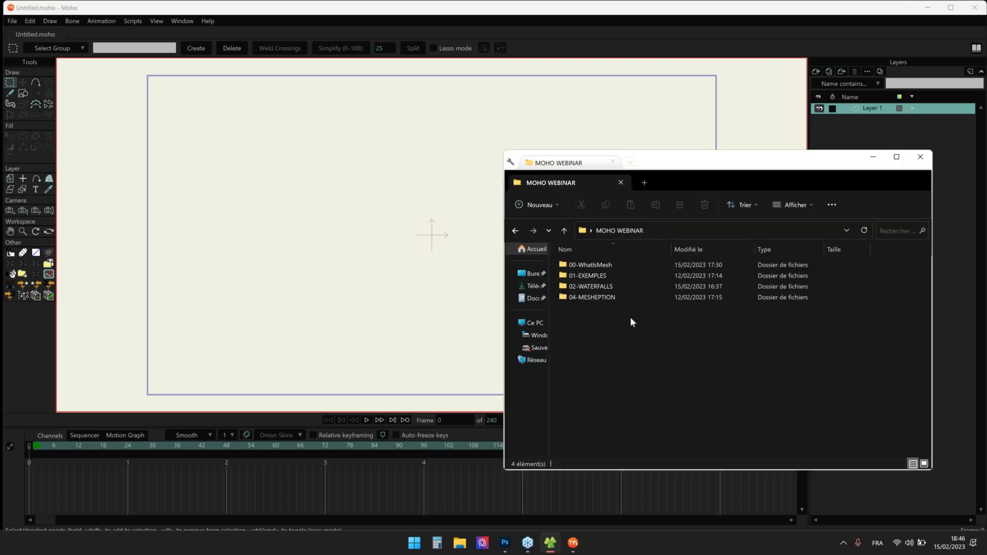
left_click(589, 270)
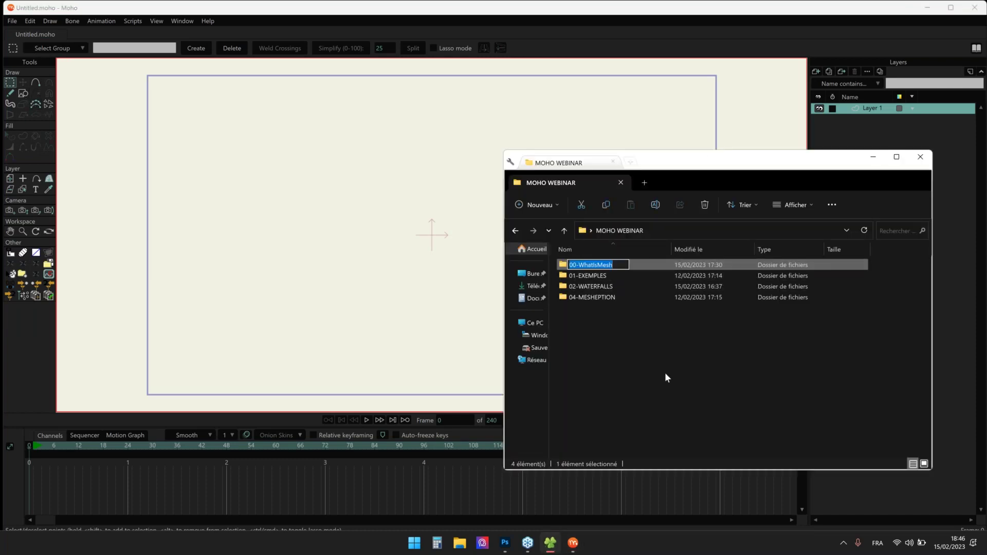
double_click(591, 298)
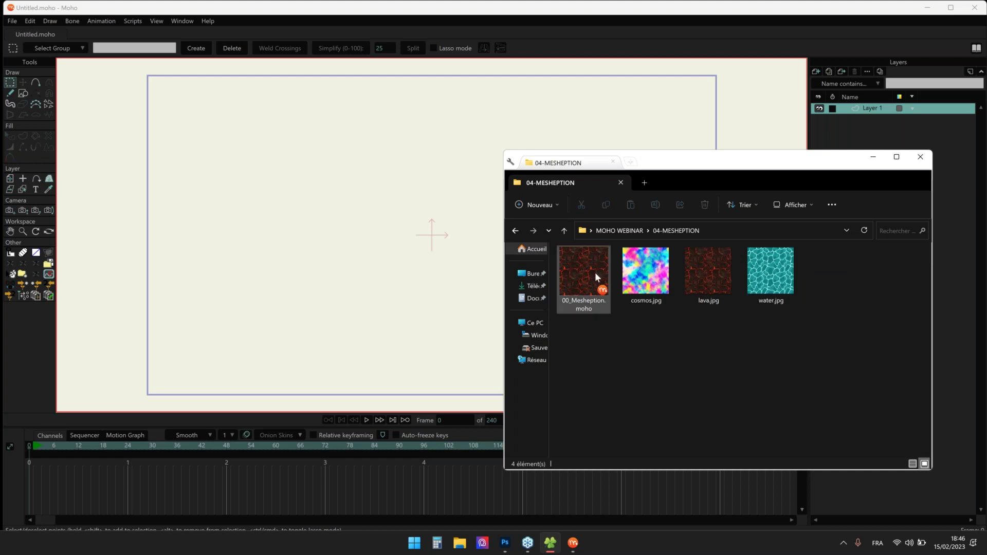
left_click(645, 272)
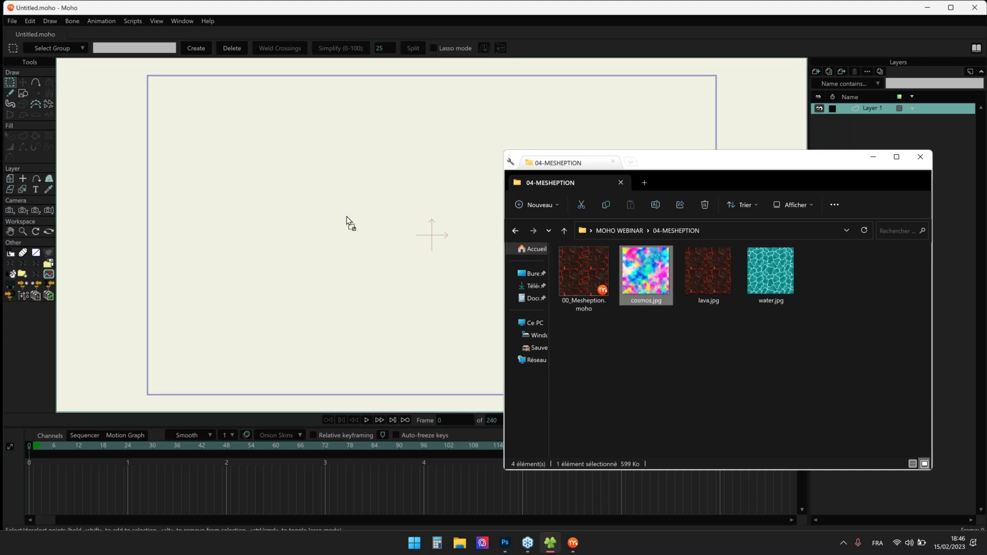
left_click_drag(645, 273, 341, 220)
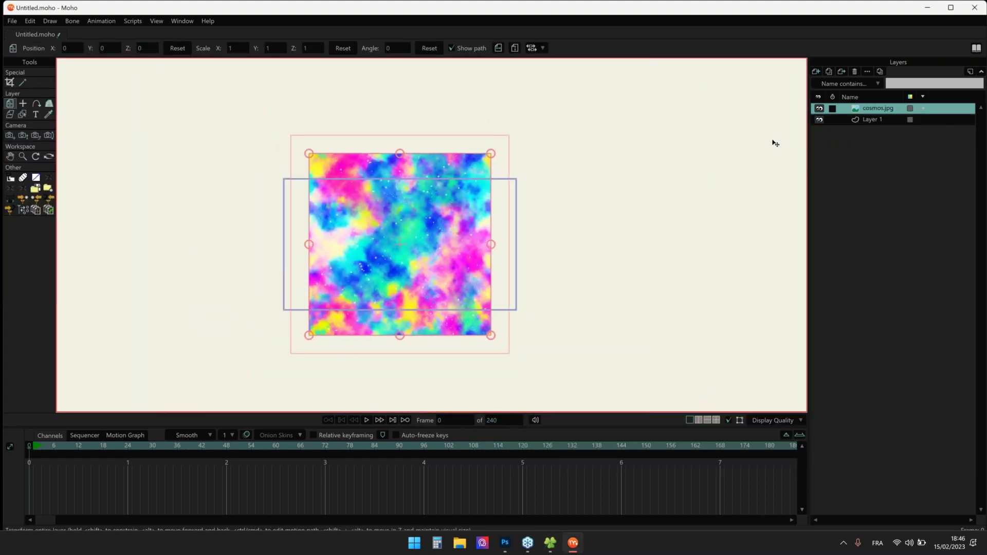
Move Layer 1 above cosmos.jpg and draw a filled rectangle on it, slightly larger than the image
left_click_drag(875, 119, 875, 106)
scroll(289, 191, "up", 2)
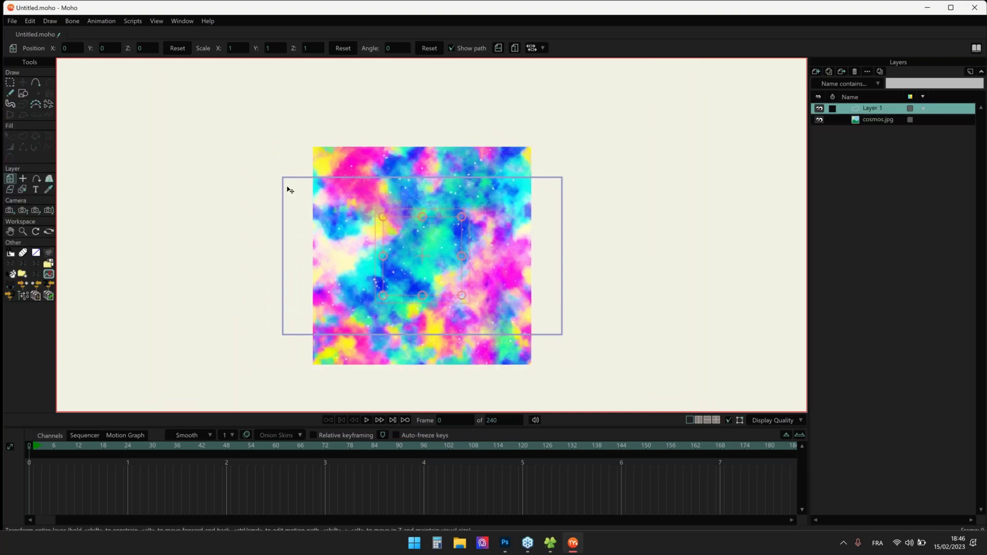
left_click(23, 93)
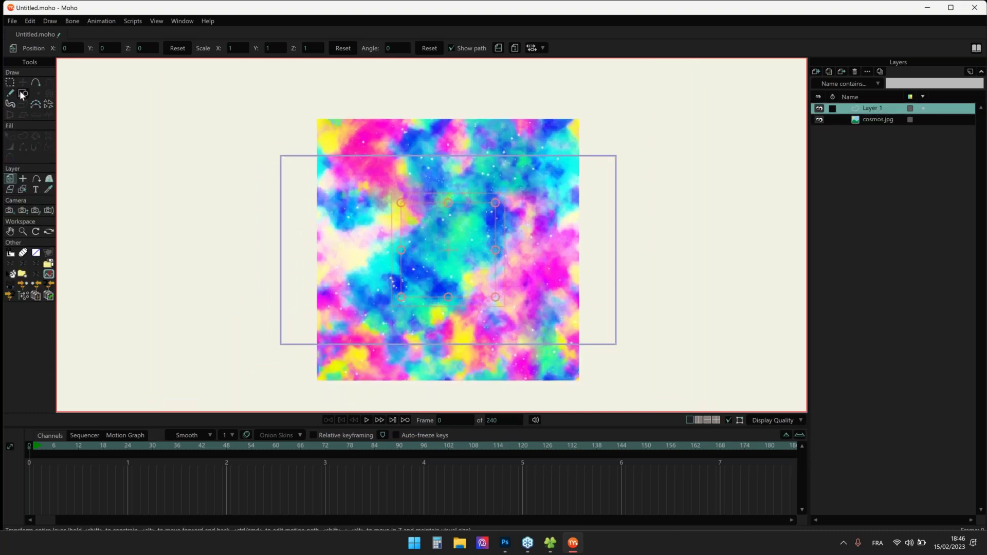
left_click_drag(310, 113, 580, 386)
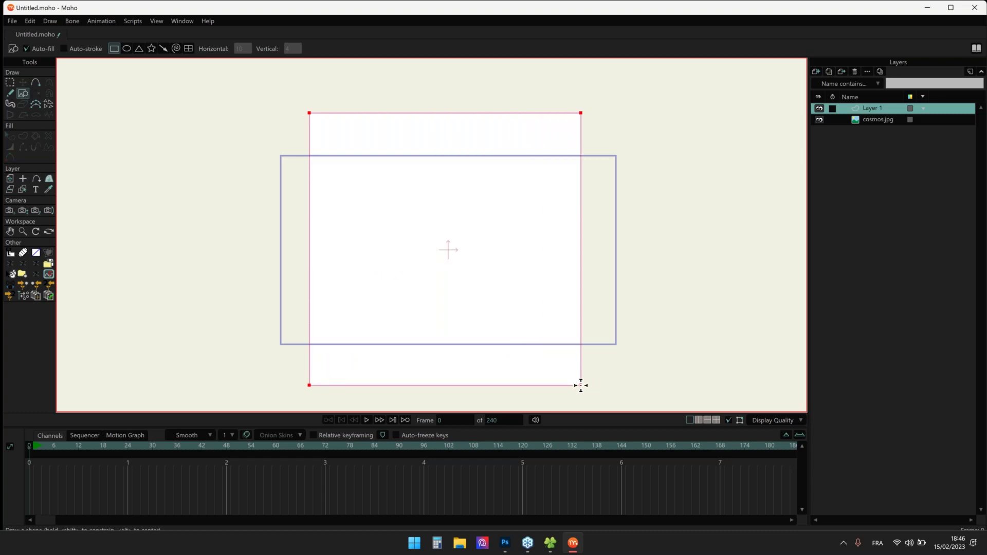
Hide Layer 1 and narrow its rectangle from the left side to fit the cosmos image more closely
key("t")
left_click(819, 108)
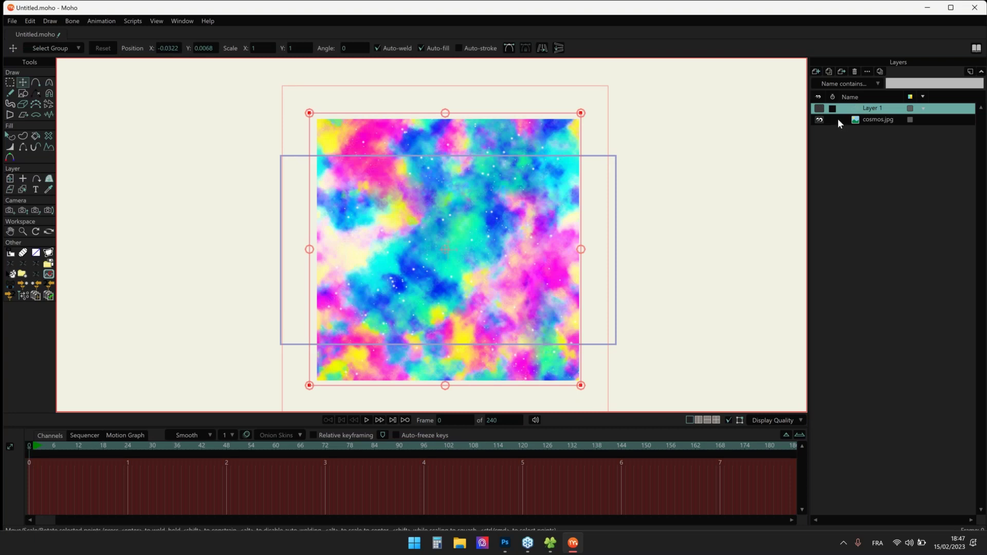
left_click(31, 21)
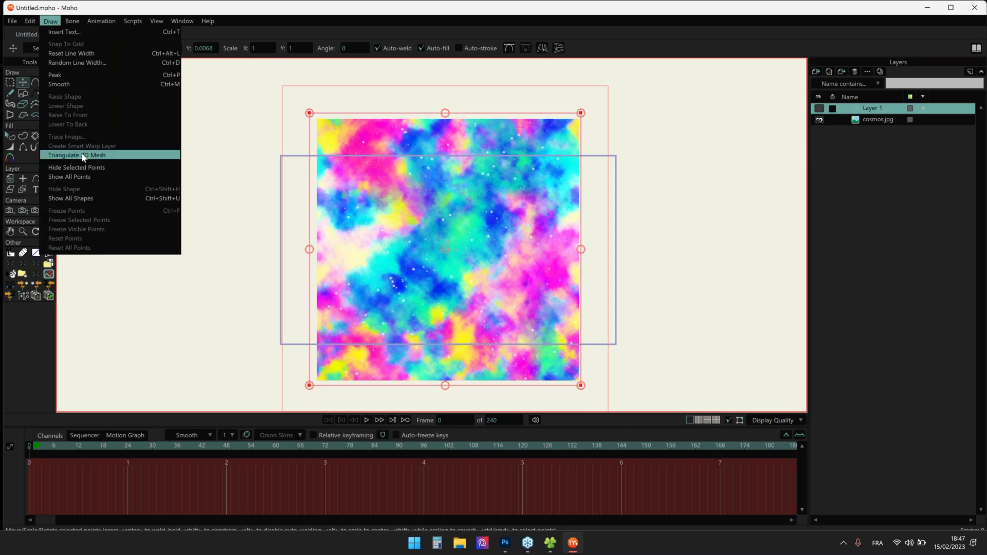
left_click(290, 146)
left_click_drag(290, 146, 283, 140)
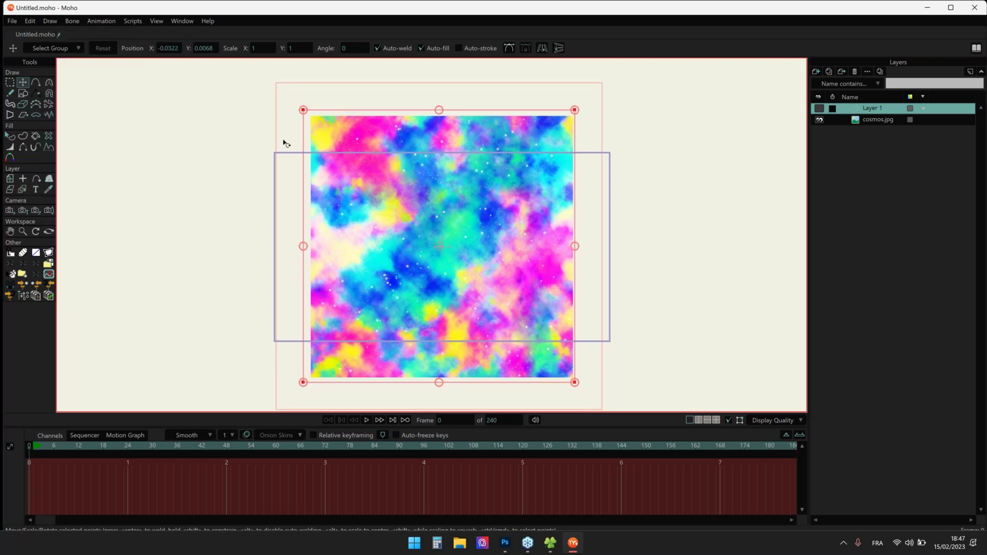
left_click_drag(286, 134, 289, 131)
left_click(225, 145)
key("ctrl+a")
left_click(273, 147)
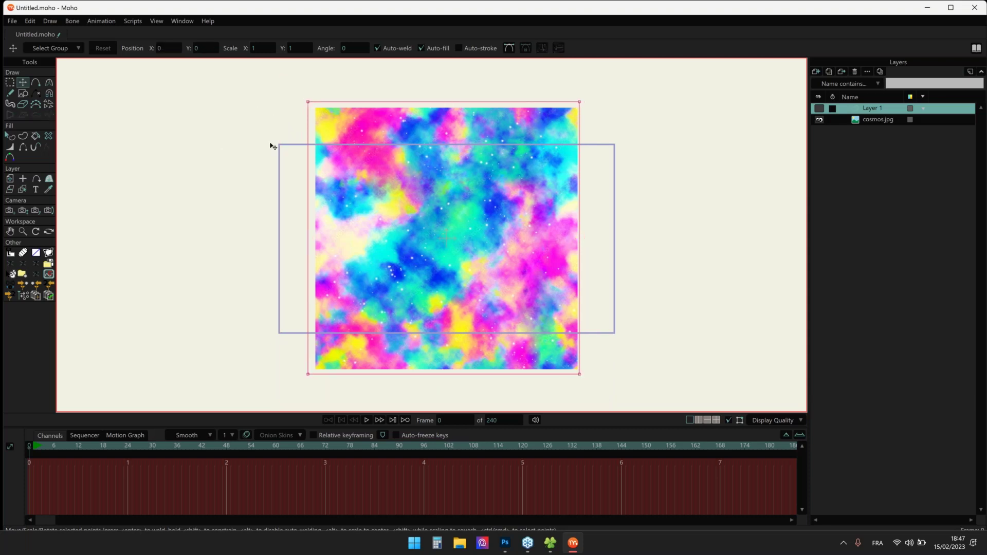
key("ctrl+a")
left_click_drag(311, 238, 316, 239)
left_click_drag(267, 84, 622, 418)
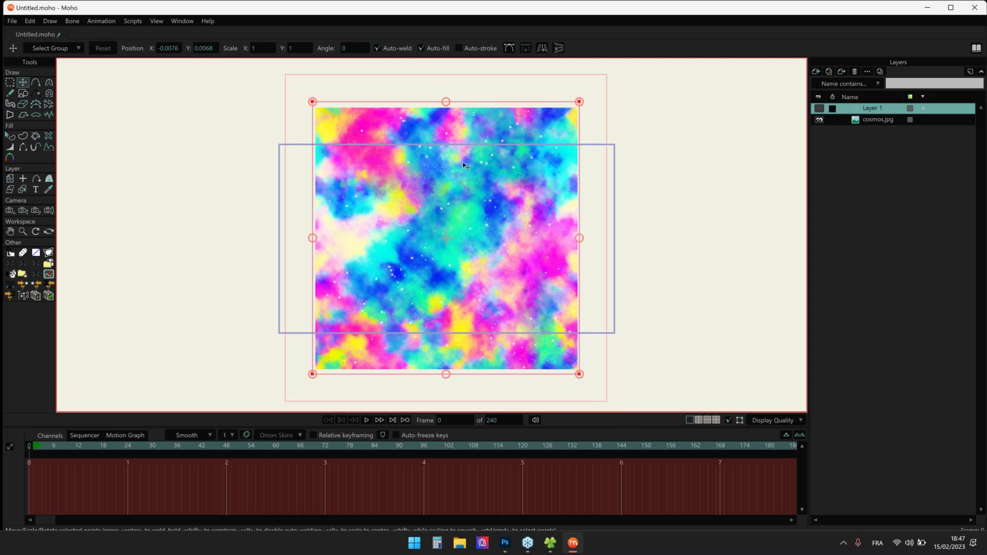
left_click(253, 215)
key("ctrl+a")
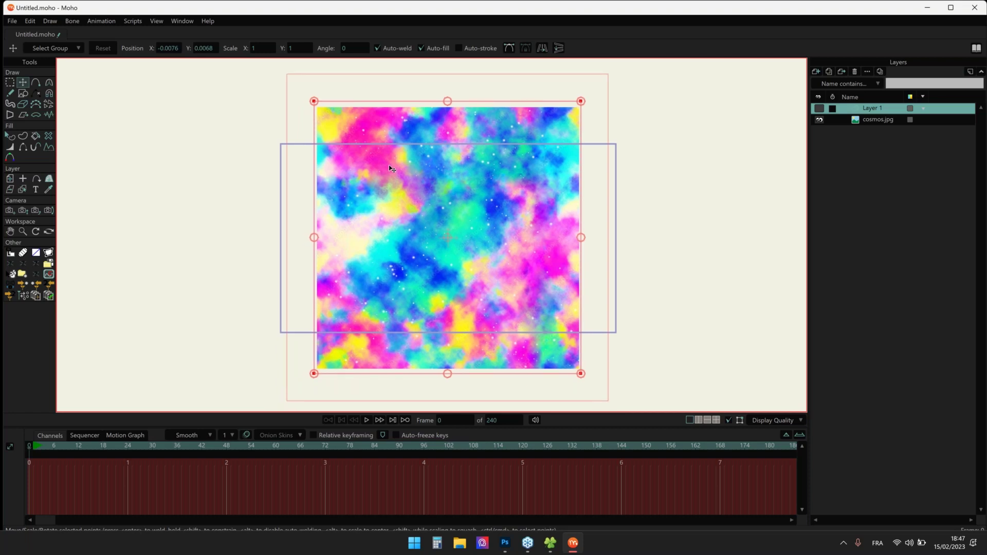
scroll(389, 164, "up", 2)
scroll(391, 163, "down", 4)
mouse_move(390, 165)
left_mouse_down()
mouse_move(396, 154)
mouse_move(393, 167)
left_mouse_up()
scroll(398, 157, "up", 1)
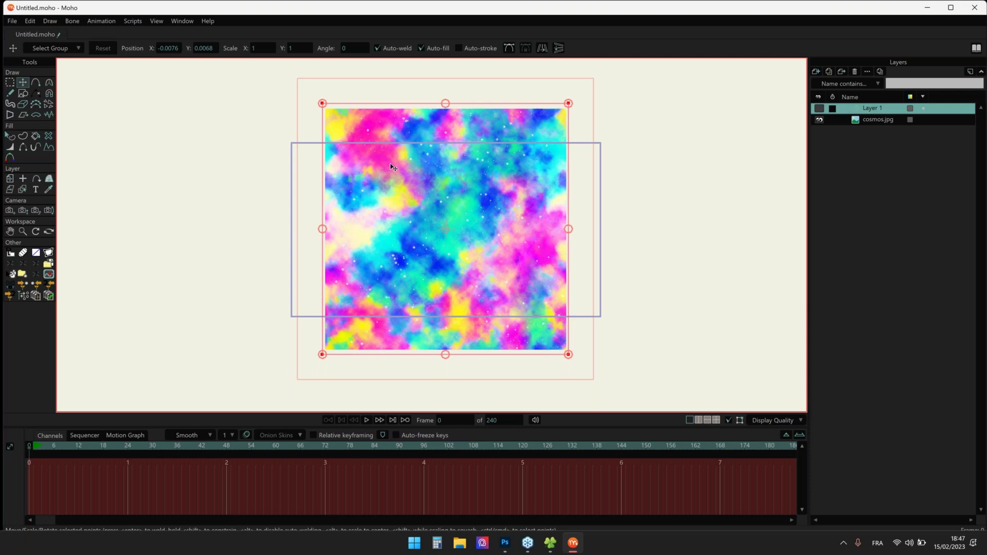
Close the cosmos document without saving and open BITMAP.moho from the 00-WhatIsMesh folder
key("ctrl+w")
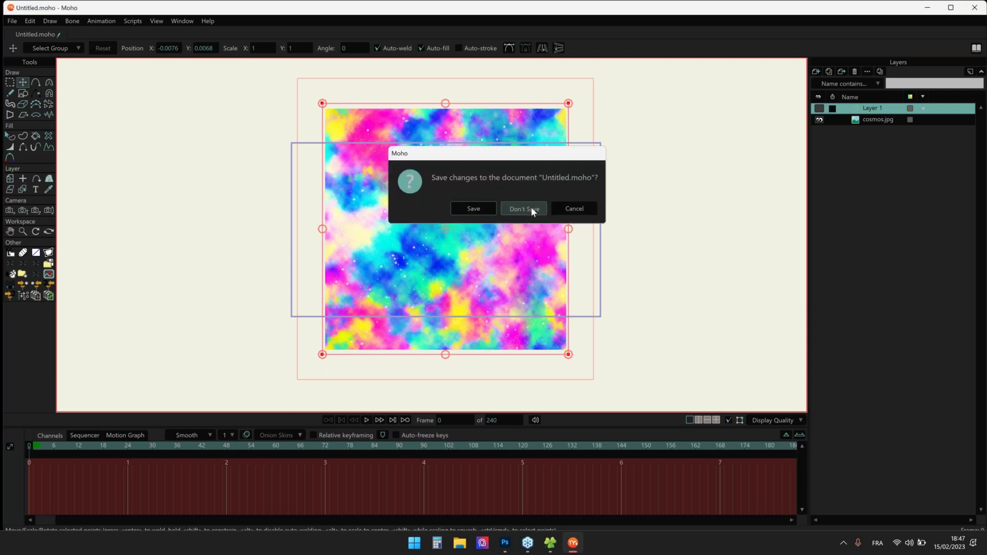
left_click(531, 207)
key("alt+Tab")
key("alt+Up")
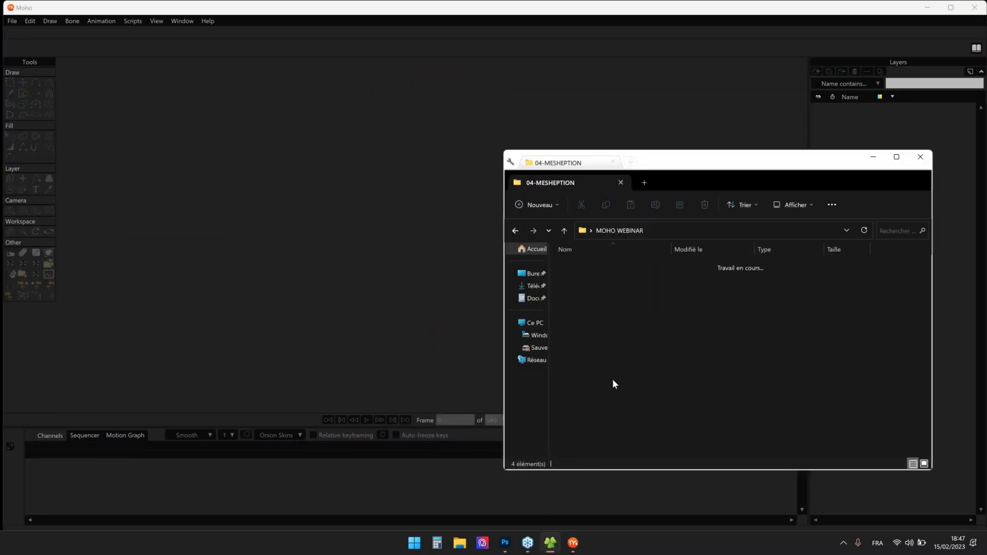
double_click(579, 265)
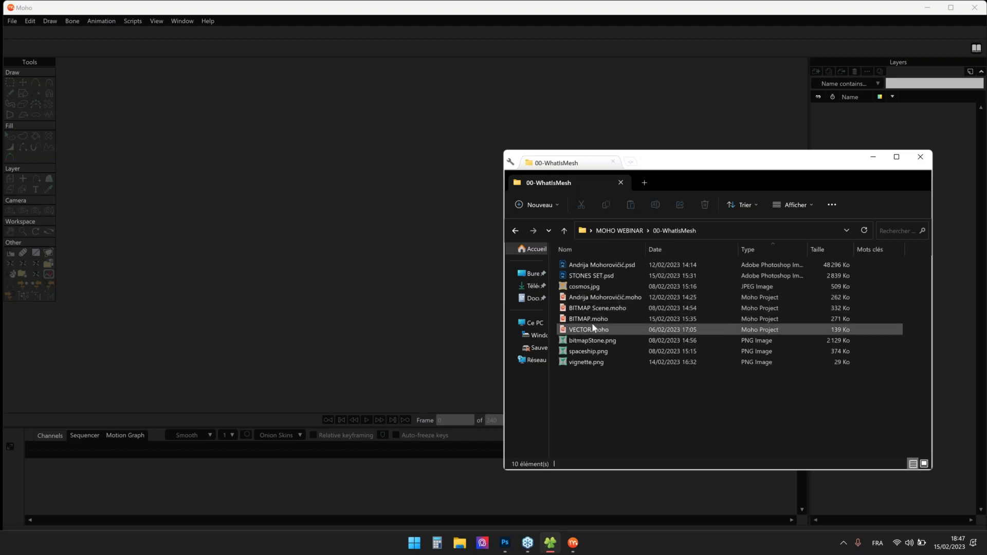
double_click(589, 319)
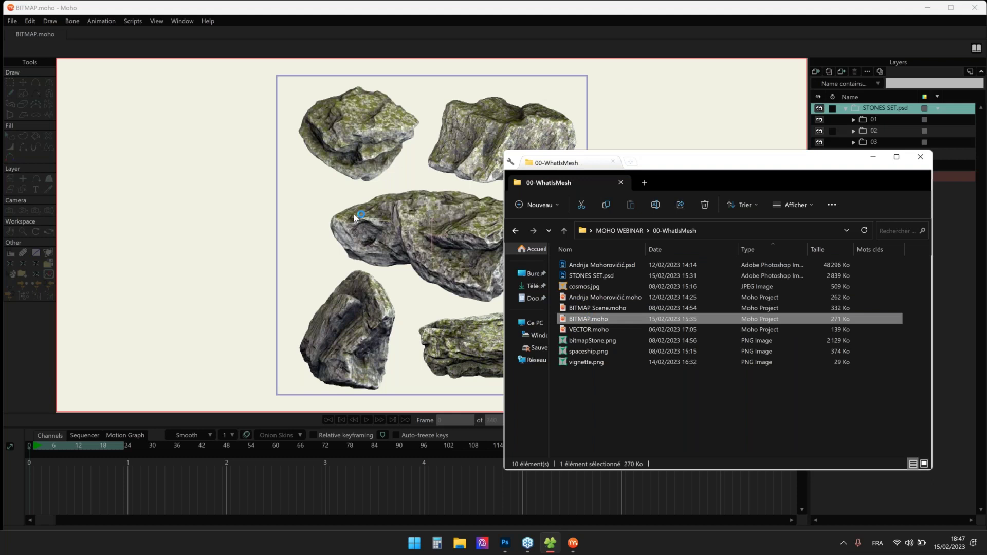
Show the vector mesh Layer 1 in group 01 and select the upper end point of its inner line
left_click(853, 120)
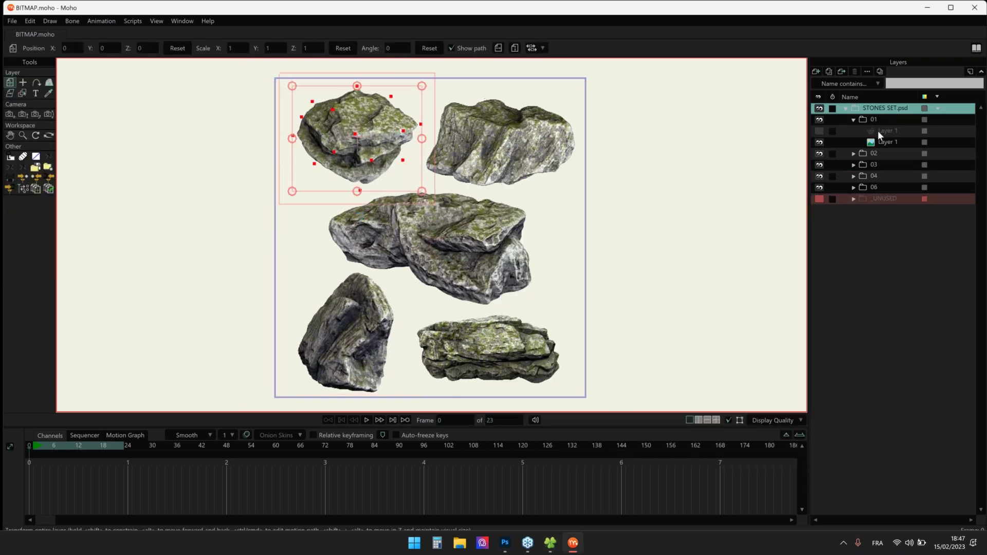
left_click(878, 130)
scroll(391, 118, "up", 1)
scroll(391, 119, "up", 1)
key("t")
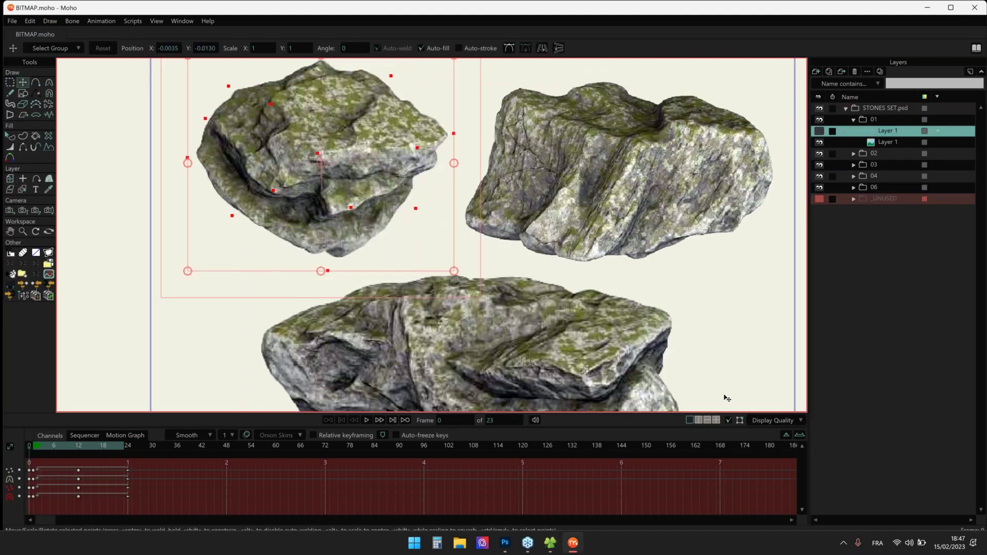
left_click(731, 421)
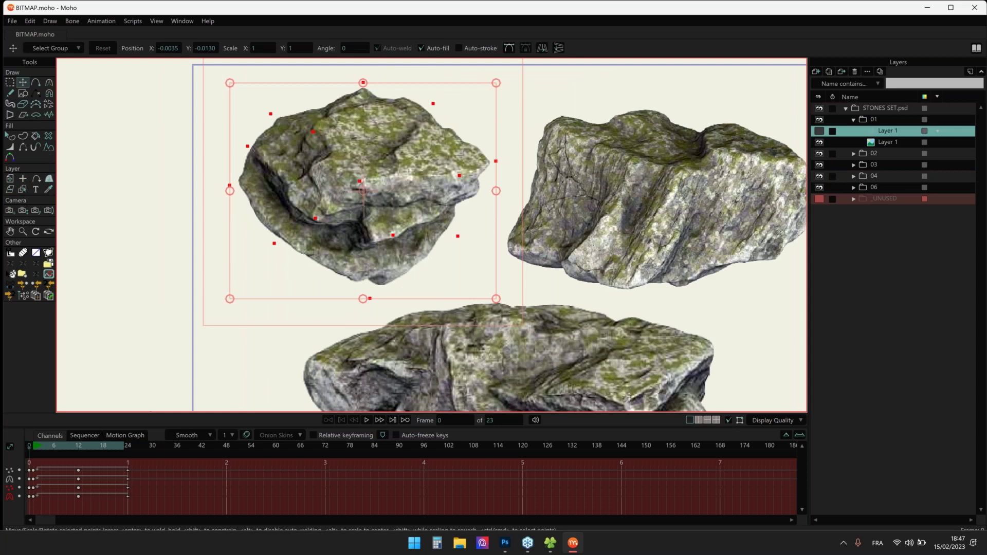
left_click(820, 131)
scroll(265, 107, "up", 3)
left_click(351, 152)
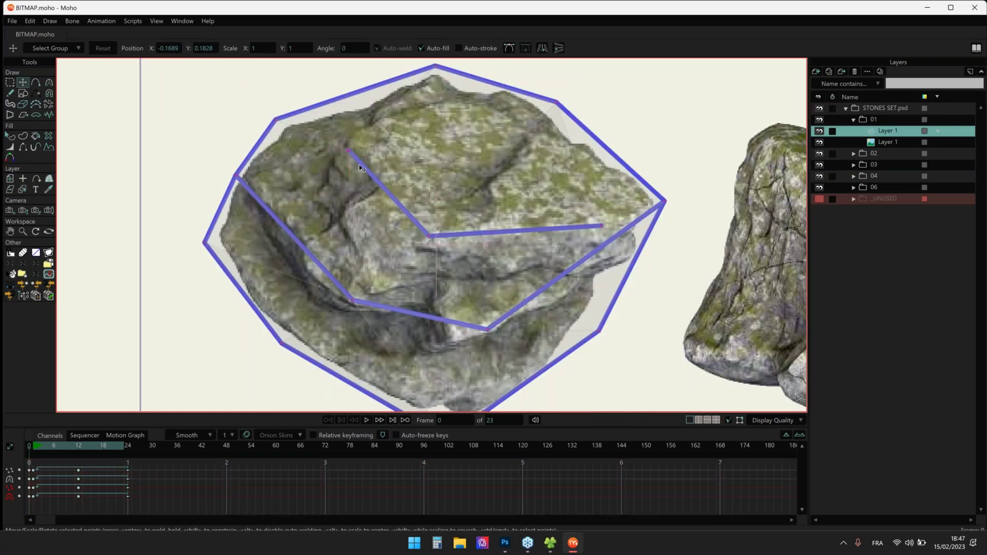
Select the three points of the stone mesh's inner line, try moving them up and to the right, and undo the move
scroll(362, 166, "down", 4)
left_click(395, 200)
left_click(484, 195, "shift")
left_click(354, 157, "shift")
left_click_drag(417, 200, 430, 186)
key("ctrl+z")
Play the stone set animation from frame 1 with all five stones in view
left_click(35, 449)
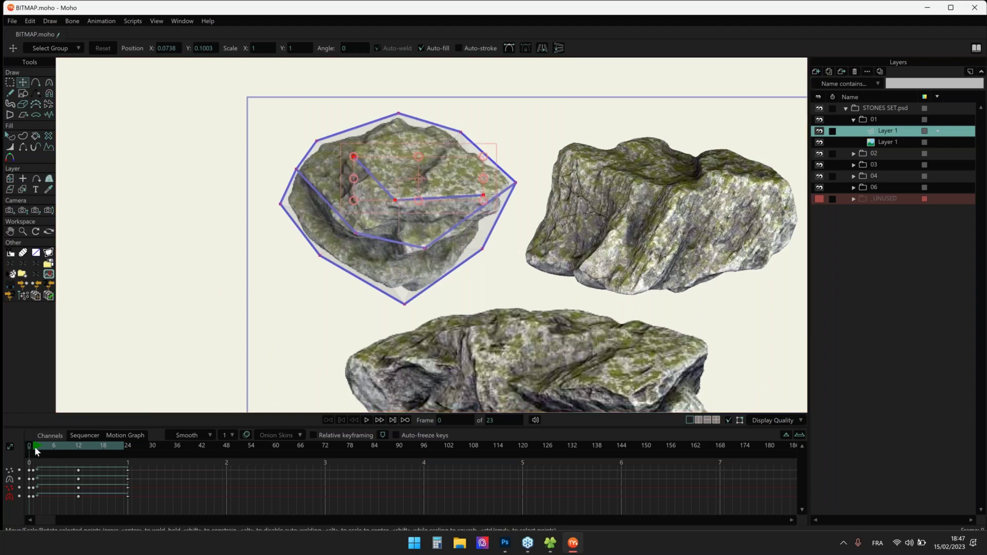
scroll(265, 166, "down", 4)
key("space")
left_click_drag(267, 169, 326, 131)
scroll(327, 132, "down", 1)
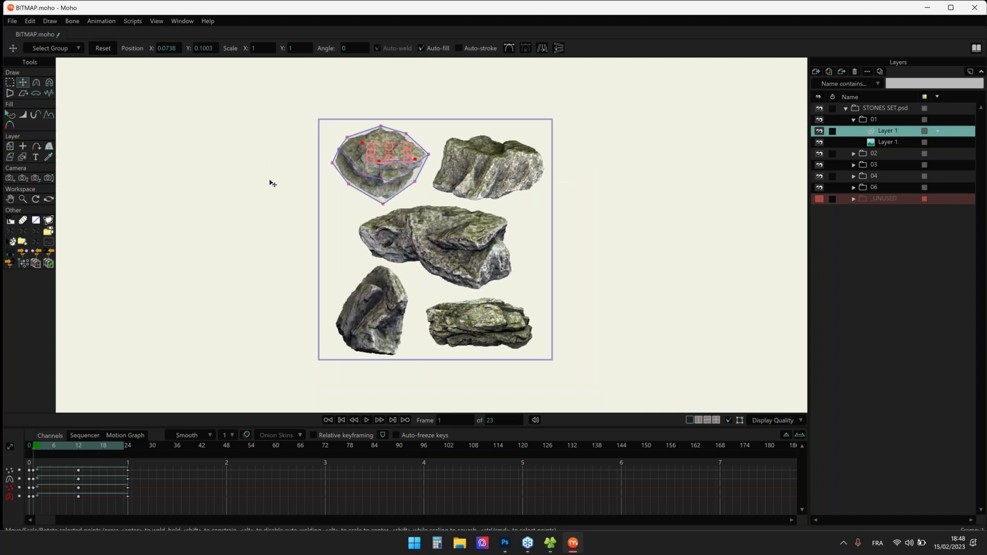
key("space")
left_click_drag(297, 201, 291, 195)
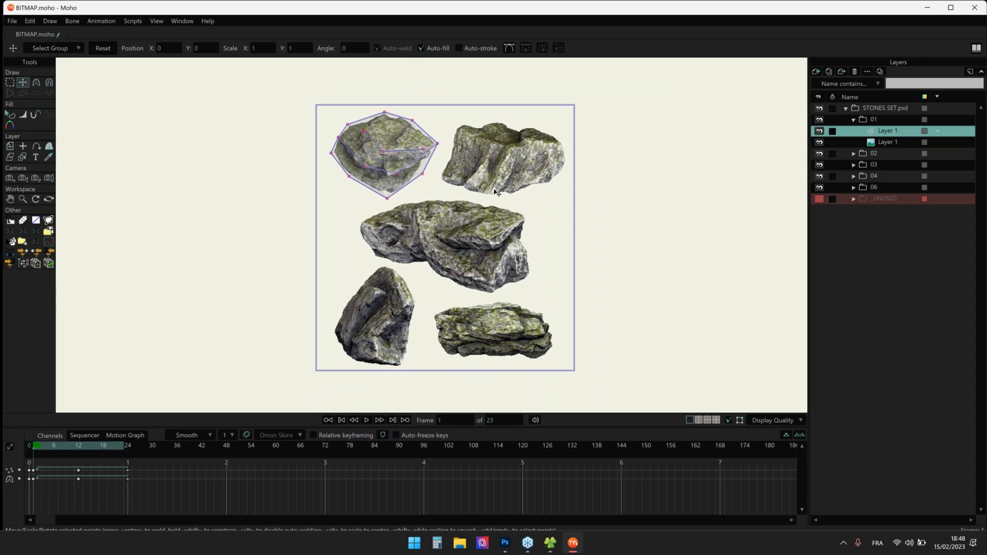
Close BITMAP.moho without saving and bring the 00-WhatIsMesh folder window in front of the empty Moho workspace
key("ctrl+w")
left_click(532, 208)
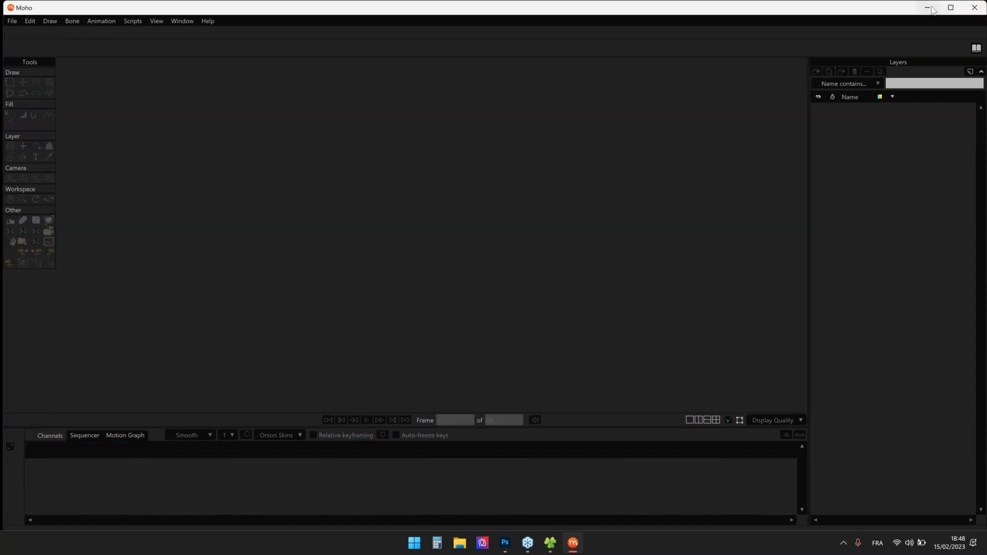
left_click(928, 9)
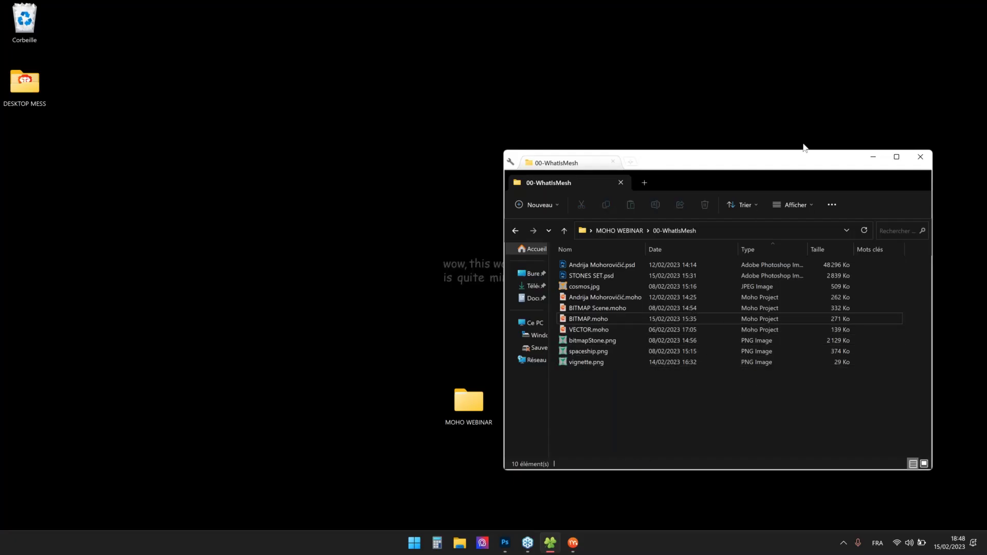
left_click_drag(838, 161, 876, 170)
left_click(687, 433)
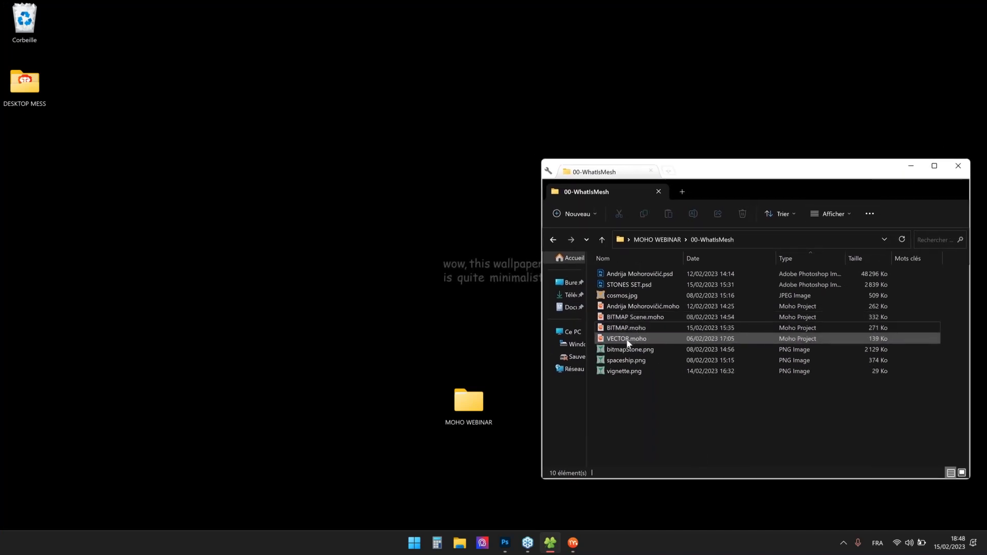
left_click(578, 550)
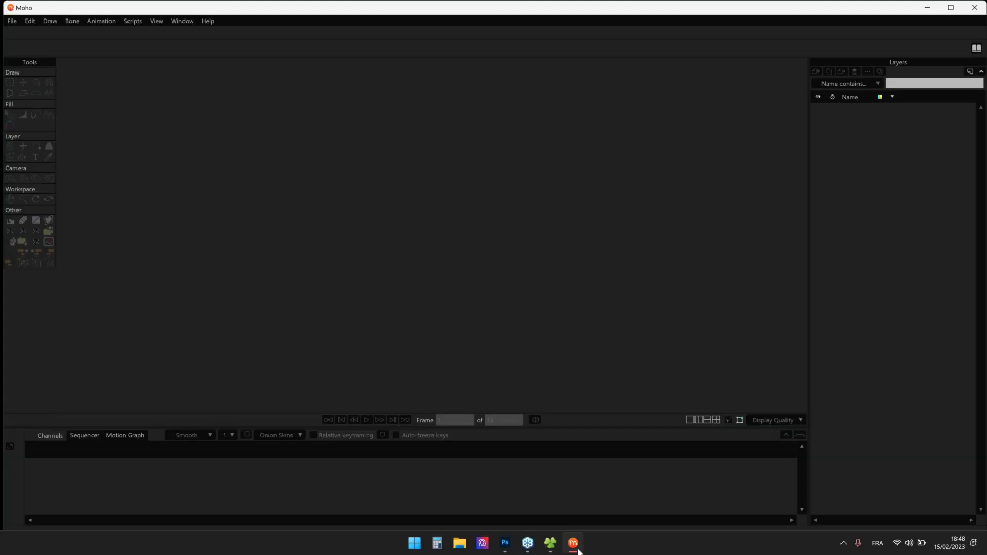
left_click(543, 548)
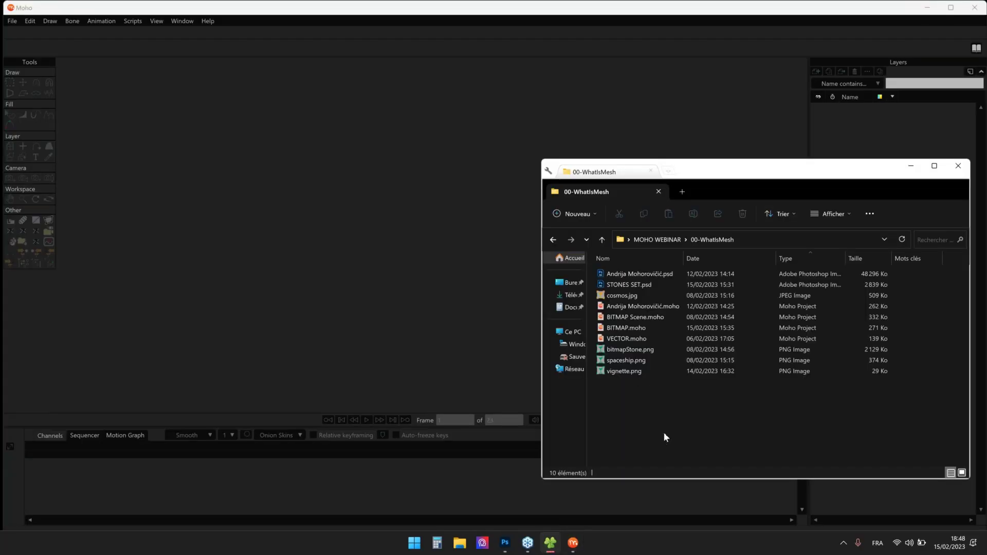
Create a new document and draw a filled rectangle around the middle of the canvas on Layer 1
left_click(12, 20)
left_click(20, 31)
left_click(51, 21)
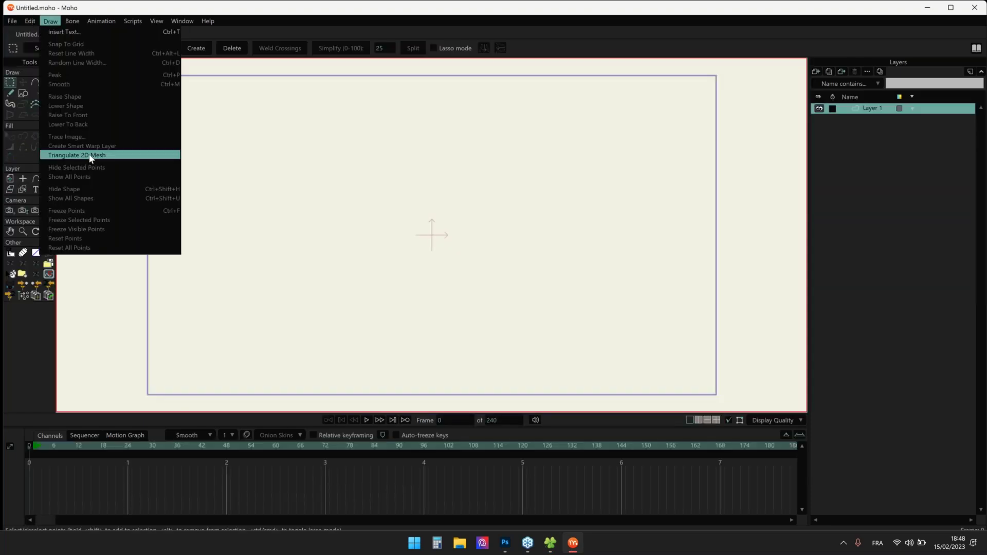
left_click(249, 159)
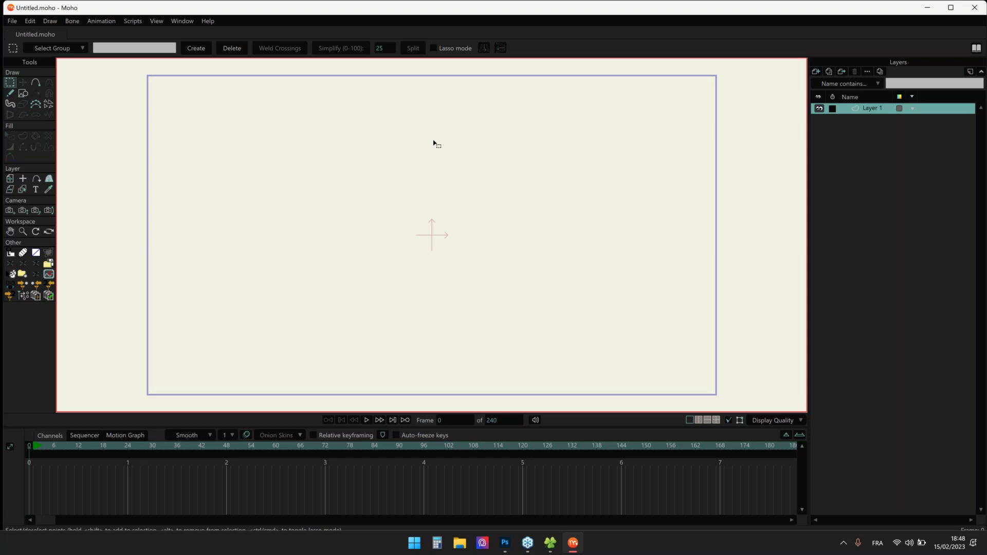
left_click(22, 93)
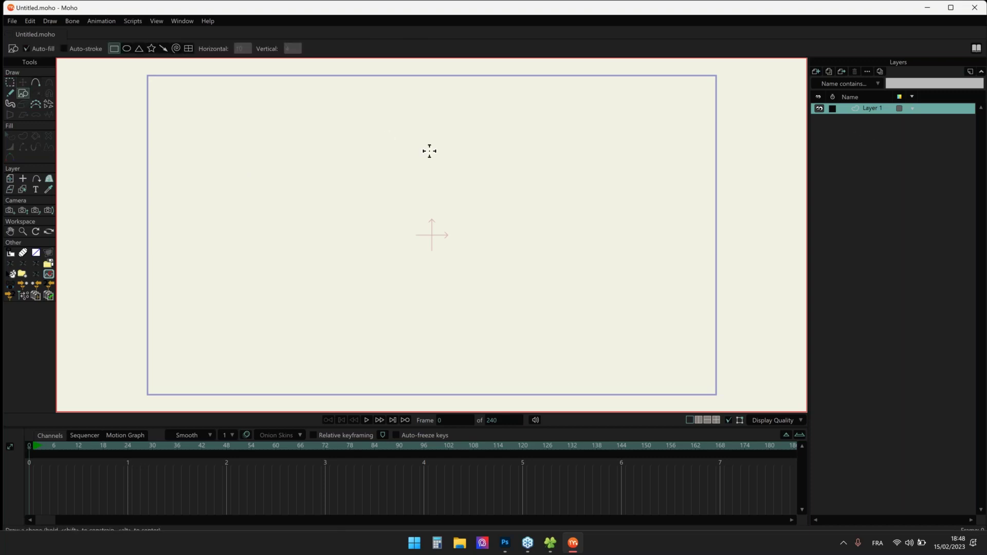
left_click_drag(321, 132, 568, 343)
Apply Triangulate 2D Mesh to the rectangle on Layer 1
left_click(30, 20)
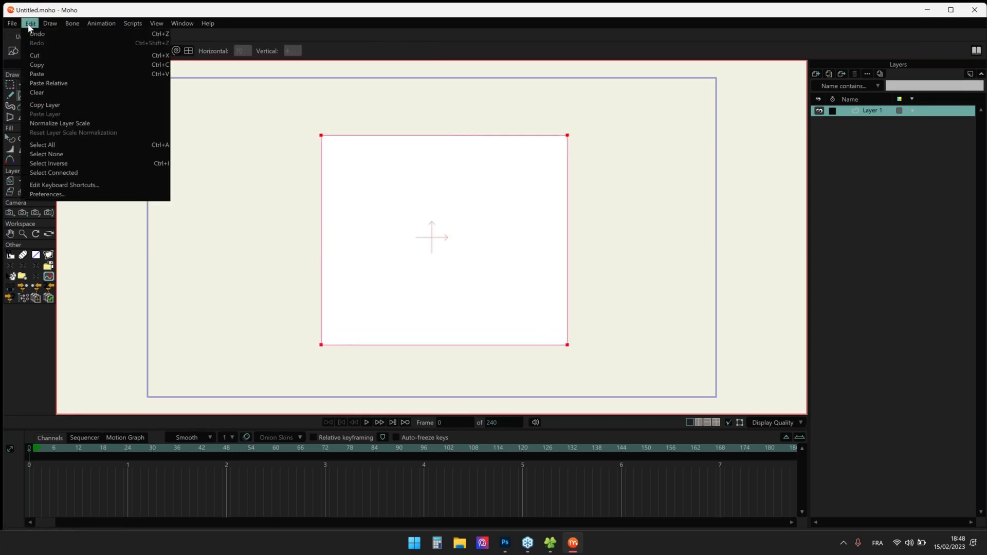
mouse_move(50, 23)
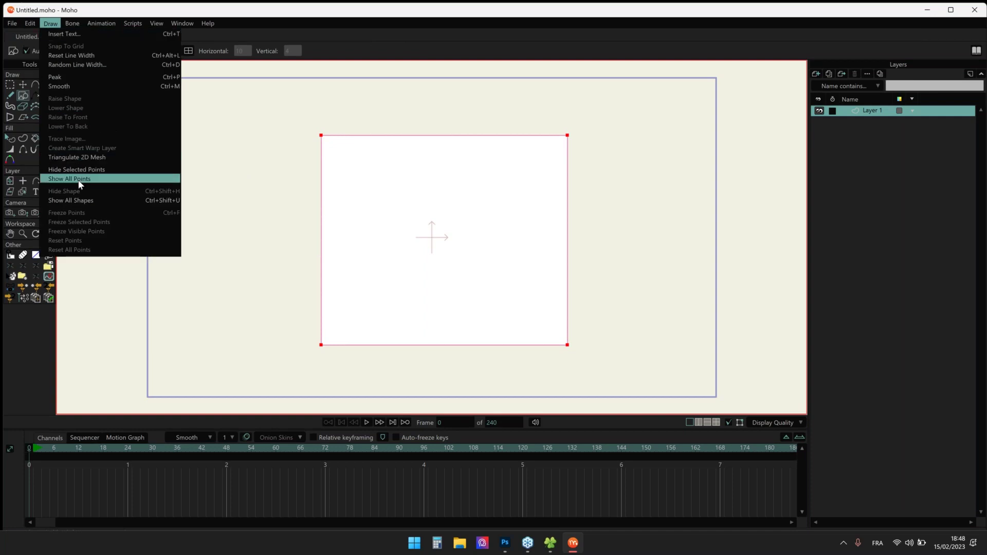
left_click(80, 157)
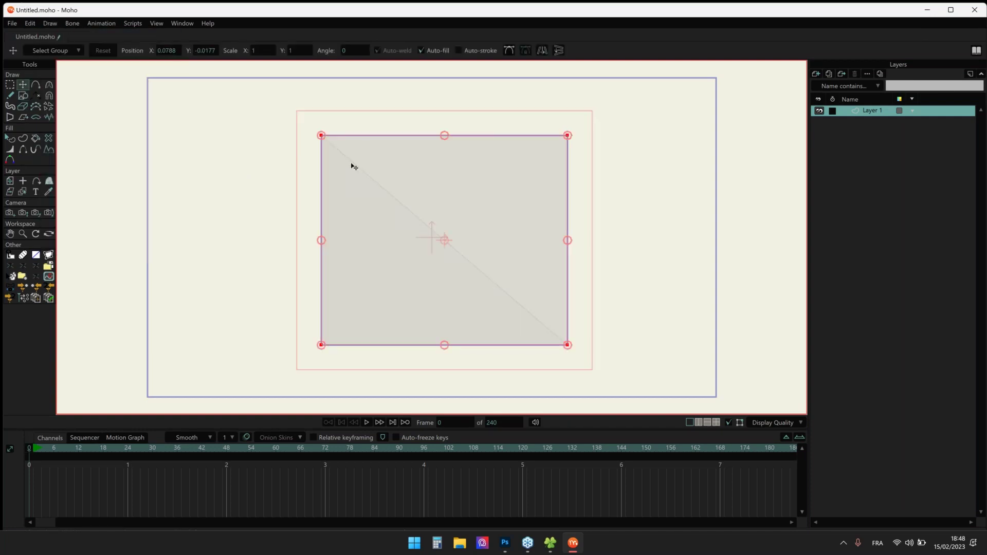
Select the rectangle's corner points, try moving the lower-left corner inward, and undo the move
left_click_drag(301, 112, 349, 159)
left_click_drag(530, 315, 623, 371)
left_click_drag(557, 137, 608, 168)
left_click_drag(253, 104, 609, 366)
left_click(301, 271)
left_click_drag(322, 345, 355, 334)
key("ctrl+z")
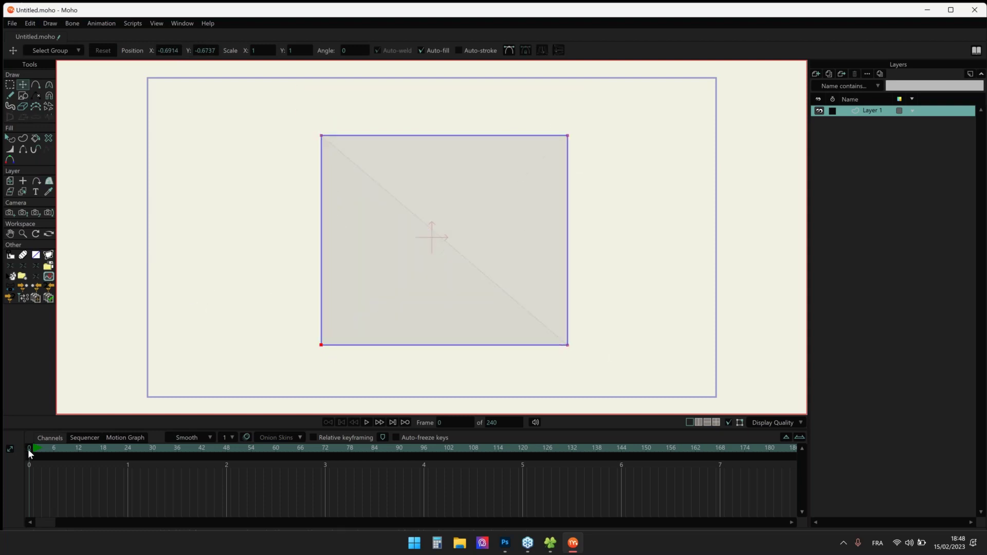
Narrow the whole mesh rectangle horizontally and set its position to X 0, Y 0
key("ctrl+a")
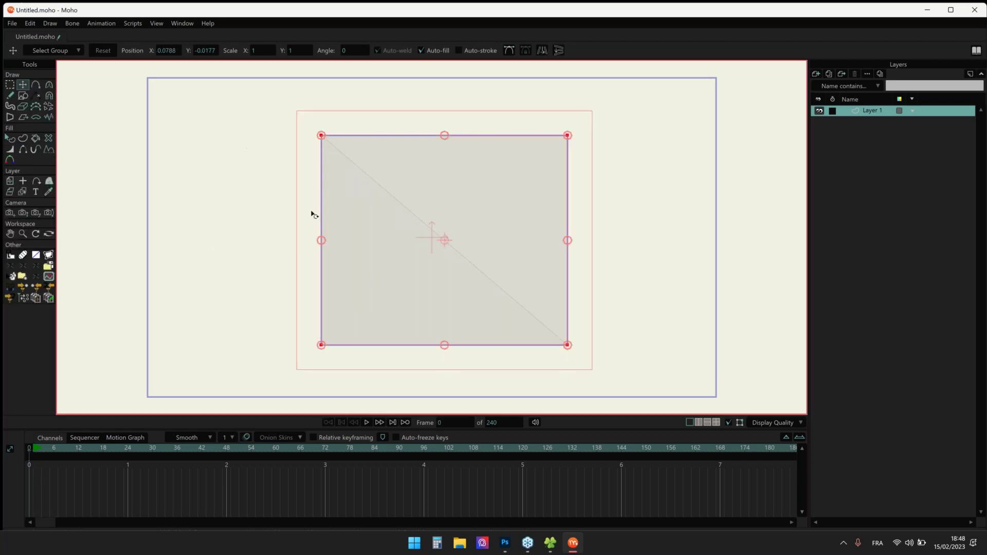
left_click_drag(322, 240, 347, 241)
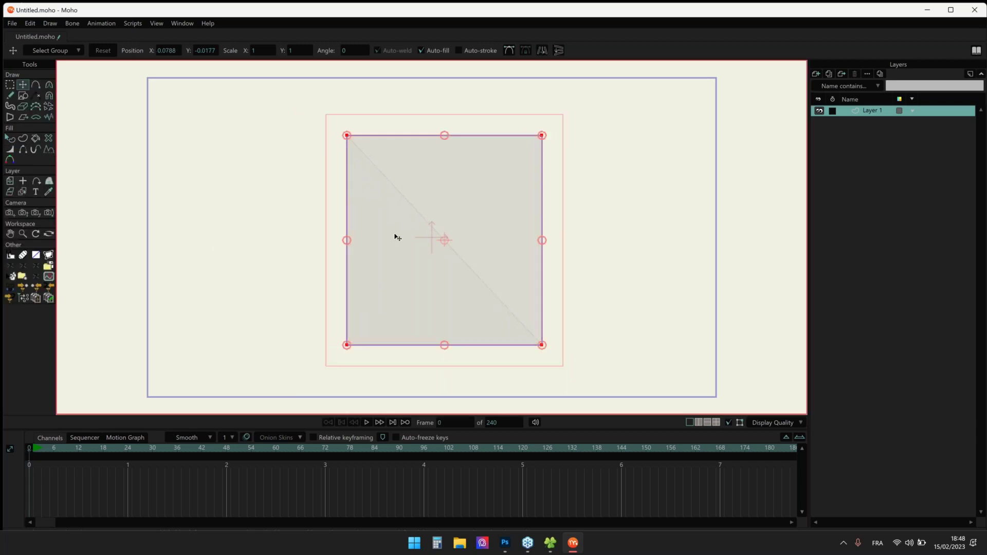
double_click(169, 50)
type("0")
key("Tab")
type("0")
key("Tab")
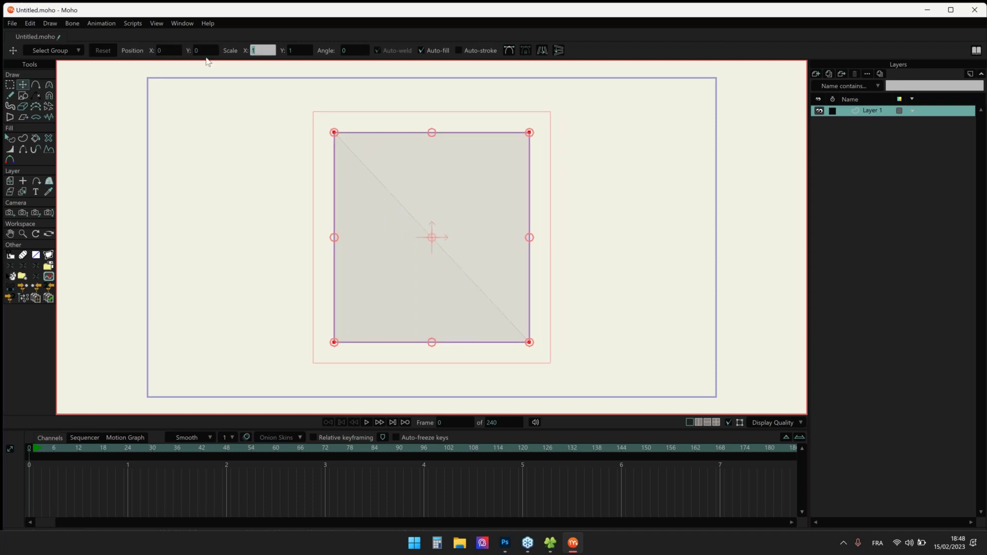
Delete the mesh rectangle and import lava.jpg from the webinar files into the document
left_click_drag(291, 105, 595, 396)
key("Delete")
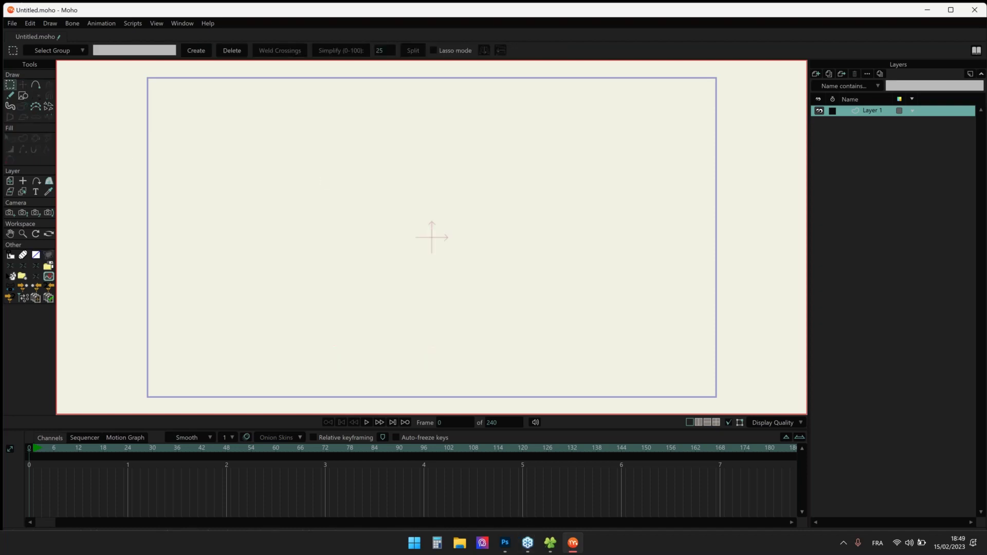
left_click(550, 543)
key("alt+Up")
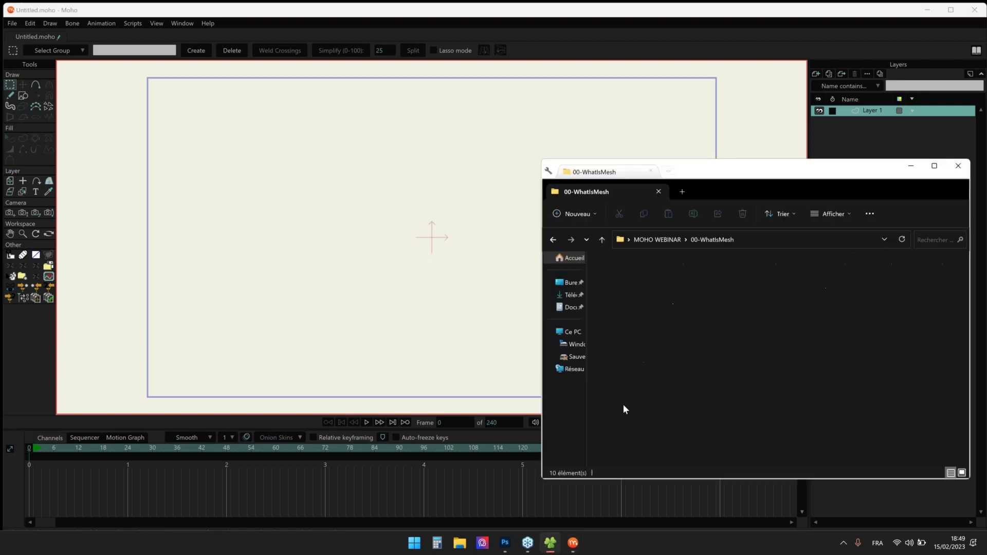
double_click(624, 307)
left_click(754, 283)
left_click_drag(747, 283, 328, 239)
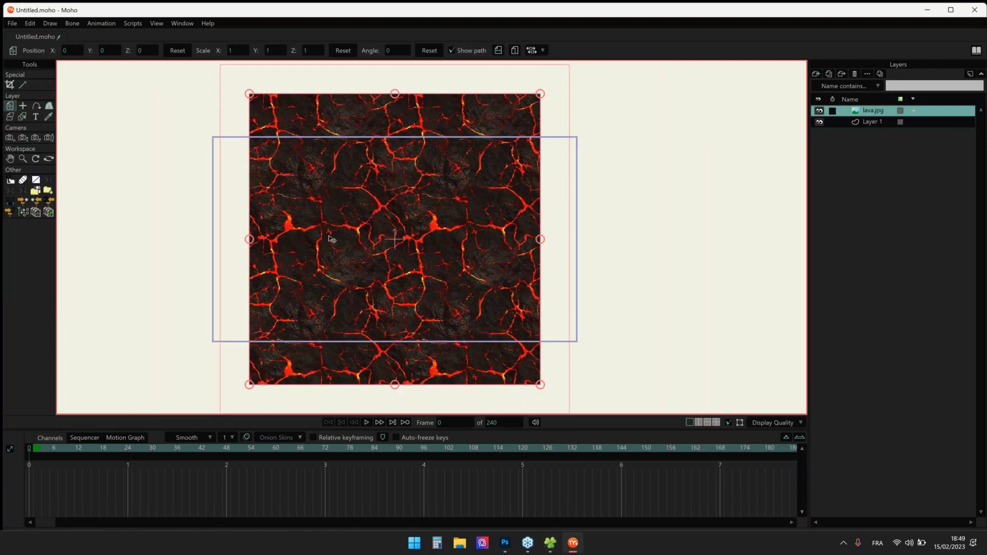
Place Layer 1 above lava.jpg and draw a rectangle slightly larger than the image, made into a mesh with Triangulate 2D Mesh
left_click_drag(878, 121, 876, 108)
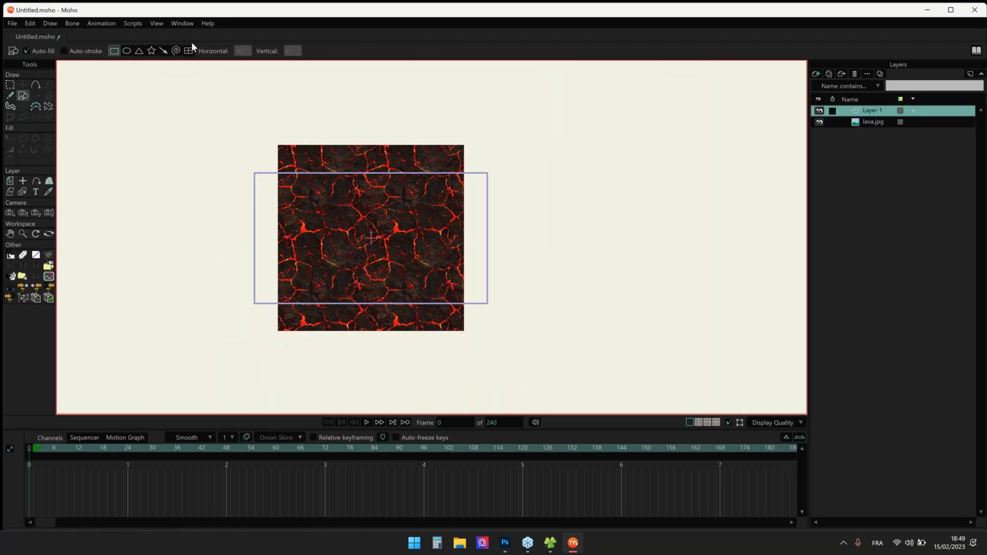
left_click_drag(271, 130, 475, 359)
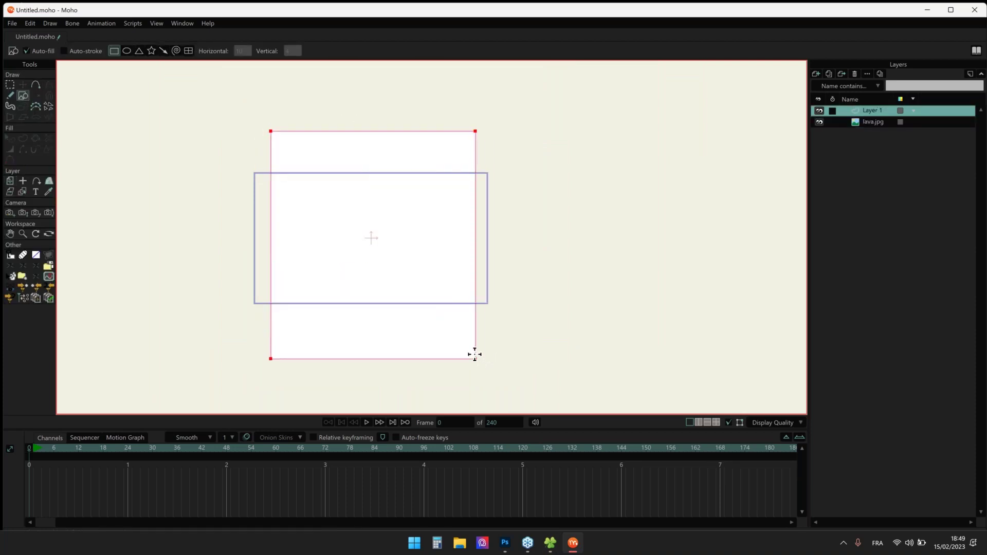
left_click(28, 22)
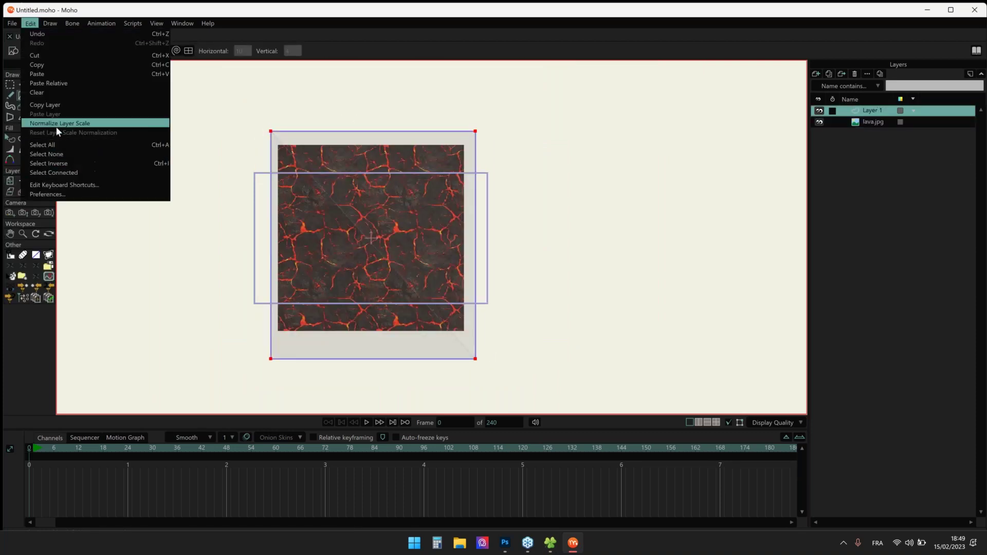
mouse_move(51, 23)
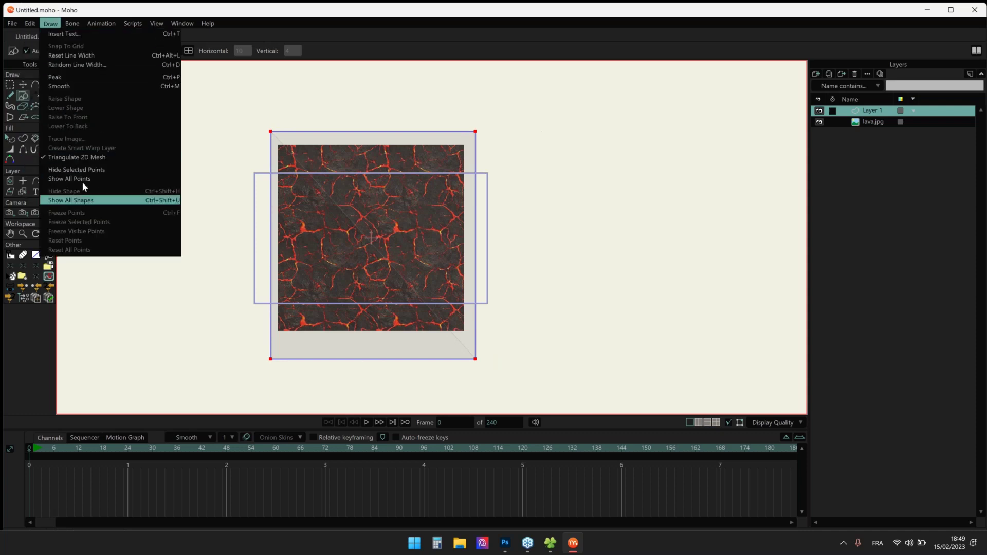
left_click(88, 160)
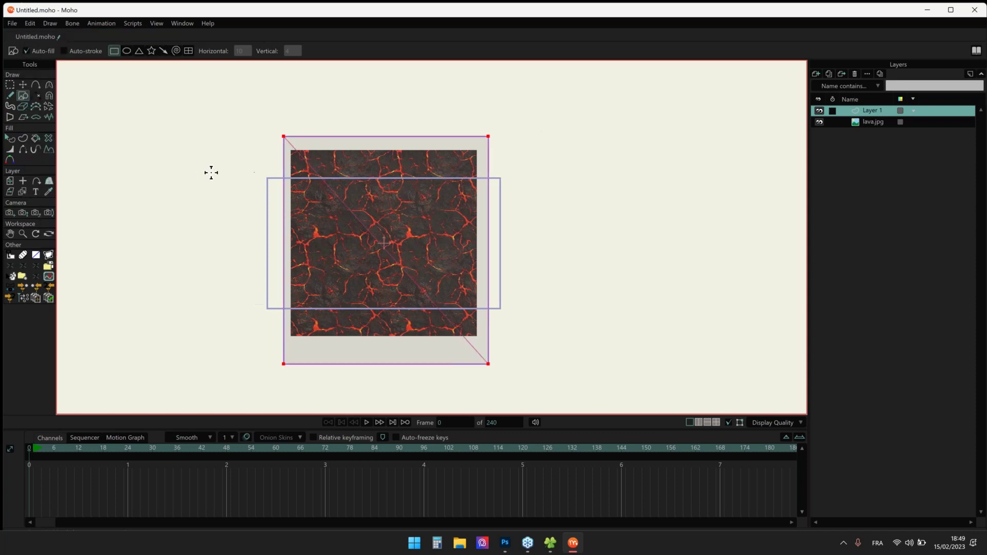
key("t")
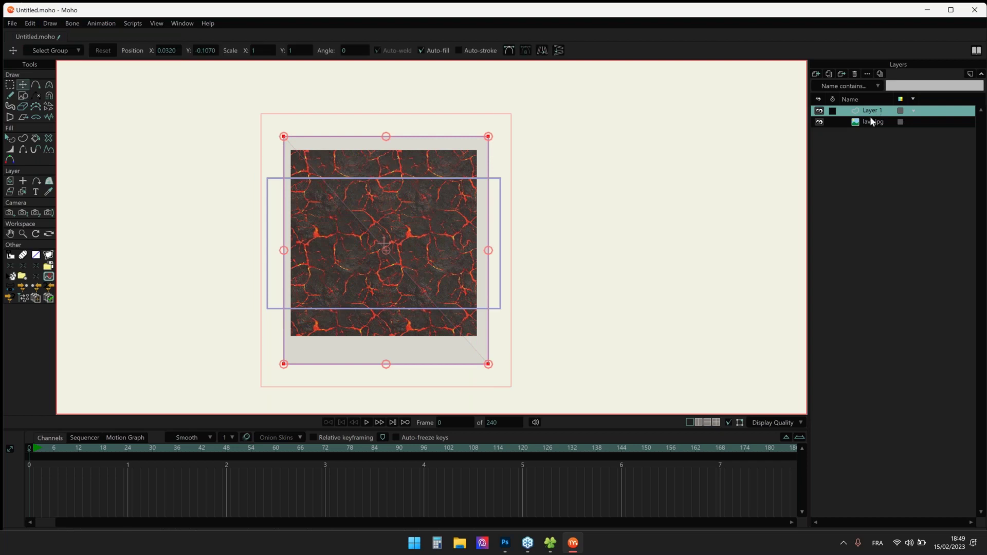
Set Layer 1 as the smart warp layer in the image settings of lava.jpg
double_click(868, 122)
left_click(536, 129)
left_click(588, 369)
left_click(595, 388)
left_click(663, 476)
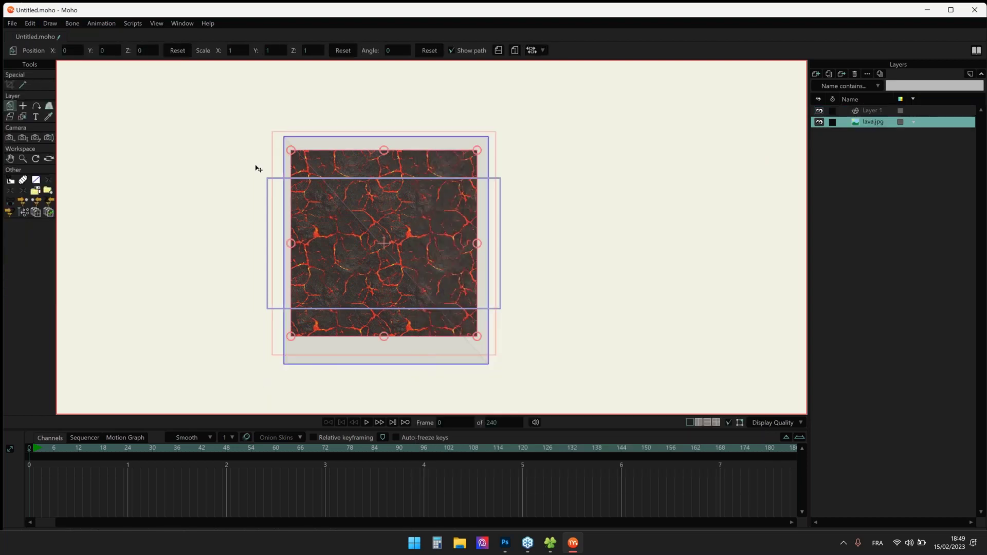
On Layer 1, add a point in the middle of the mesh's upper edge and pull it upward into a peak
left_click(869, 109)
left_click_drag(246, 206, 369, 184)
left_click(365, 163)
scroll(380, 170, "up", 1)
scroll(369, 186, "down", 2)
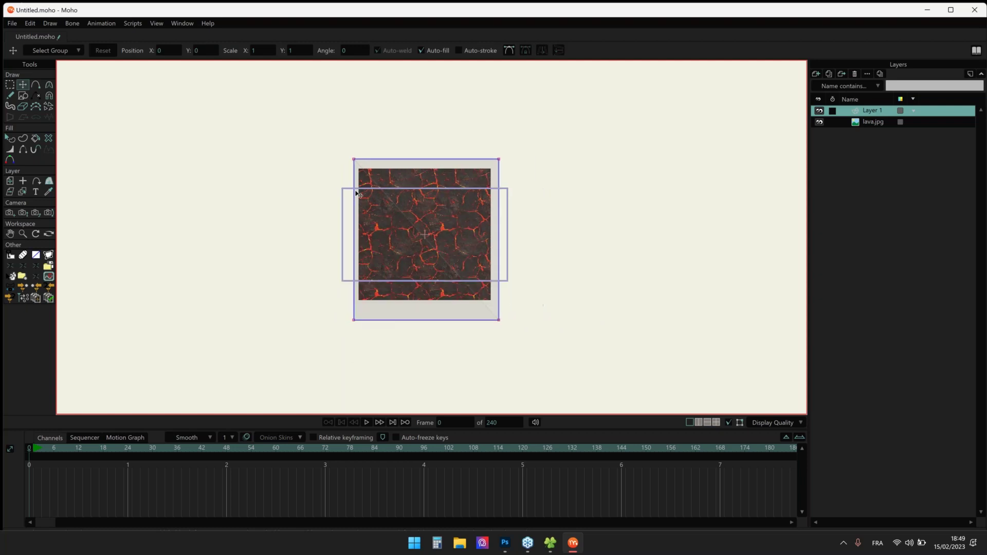
key("a")
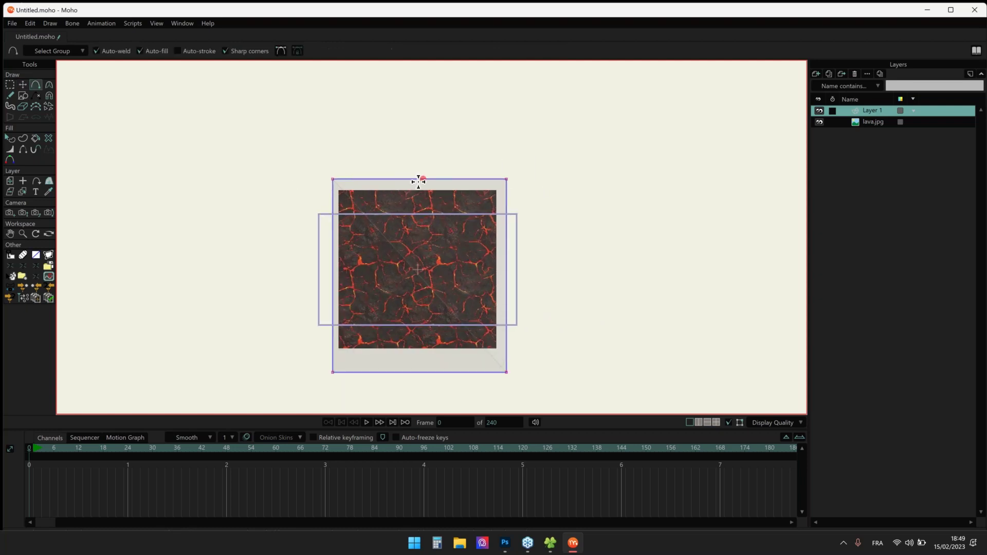
left_click_drag(419, 179, 423, 137)
key("t")
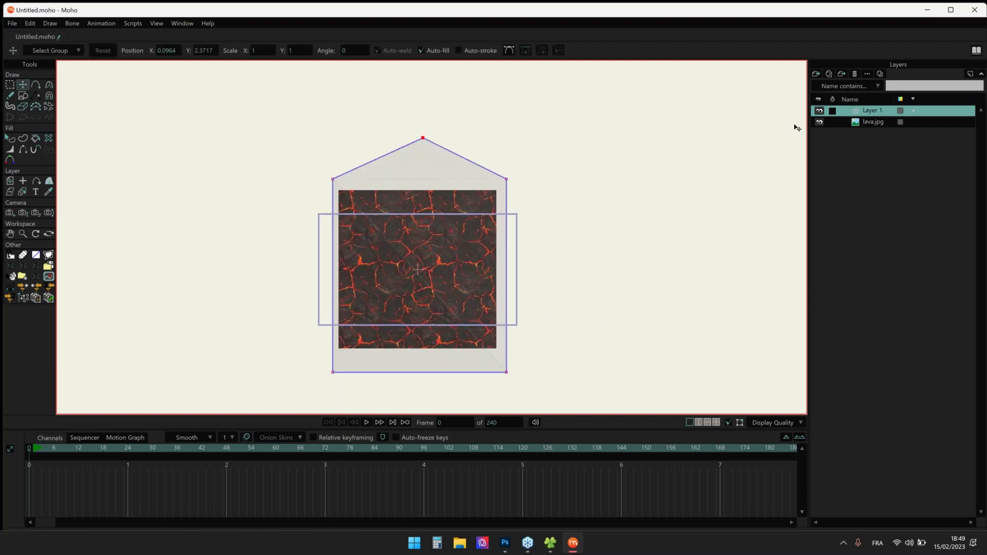
Review the smart warp layer choice in lava.jpg's image settings and close them without applying changes
double_click(877, 122)
left_click(536, 129)
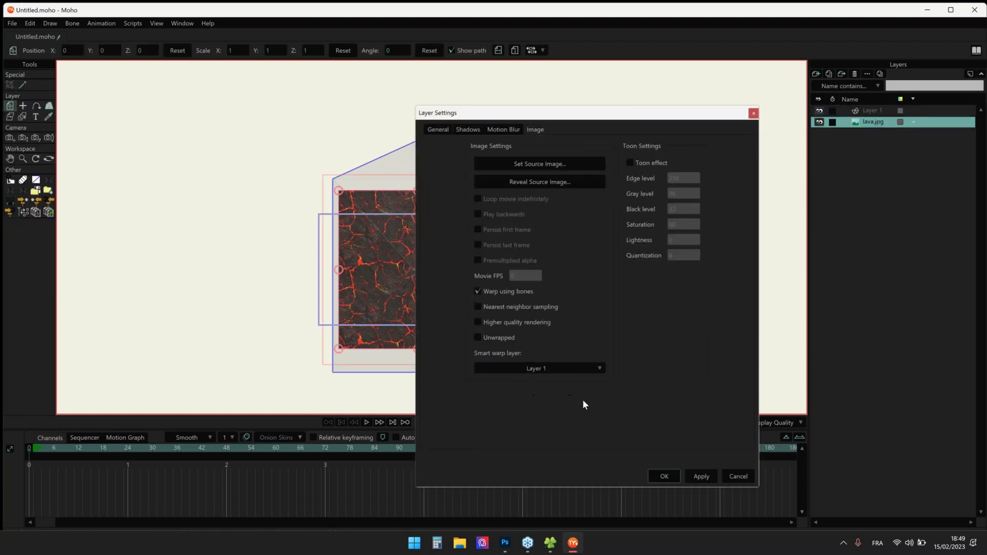
left_click(739, 476)
scroll(348, 184, "down", 2)
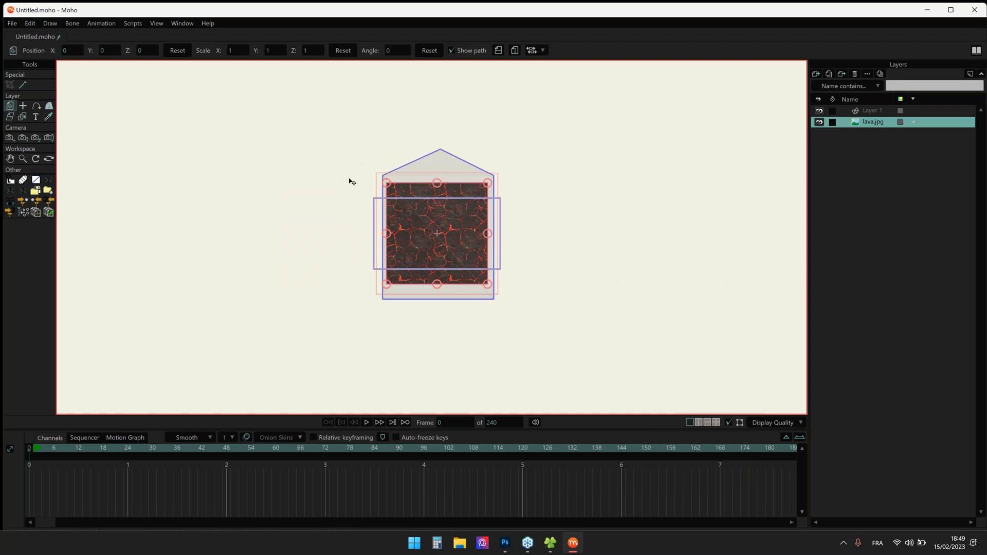
scroll(390, 185, "up", 3)
Close Untitled.moho without saving its changes
left_click(27, 24)
left_click(46, 21)
left_click(326, 177)
left_click_drag(324, 180, 307, 172)
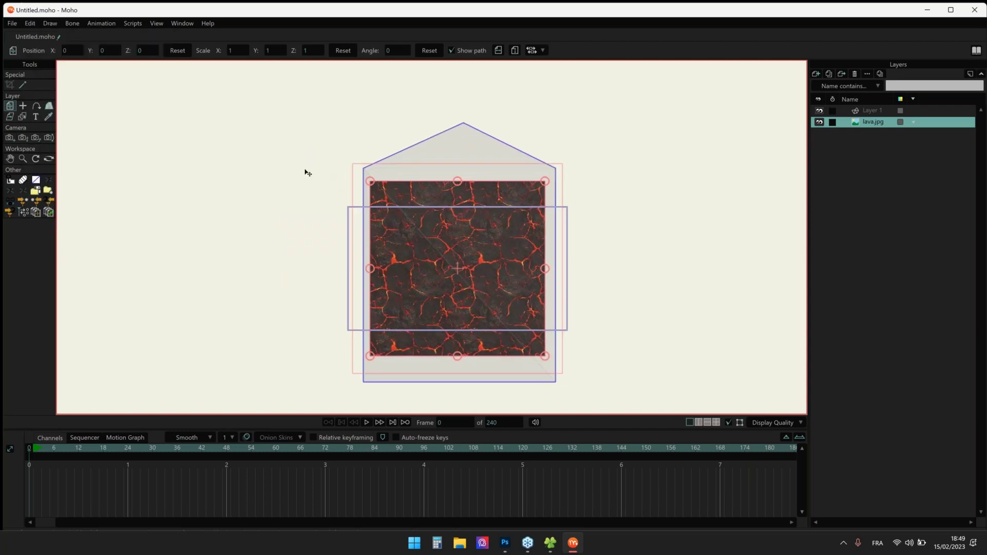
left_click(53, 23)
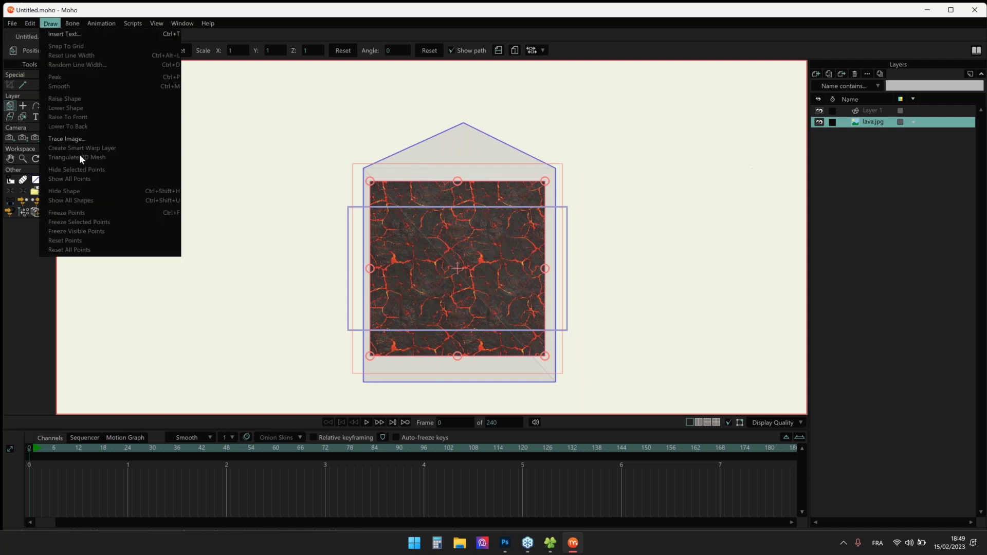
key("ctrl+w")
left_click(536, 209)
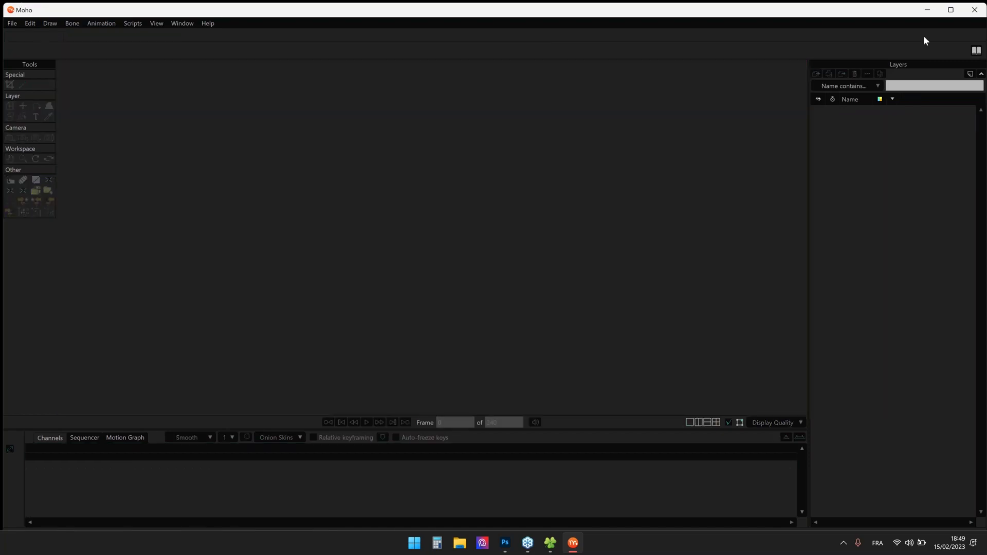
Open VECTOR.moho from the 00-WhatIsMesh folder in Moho
left_click(928, 9)
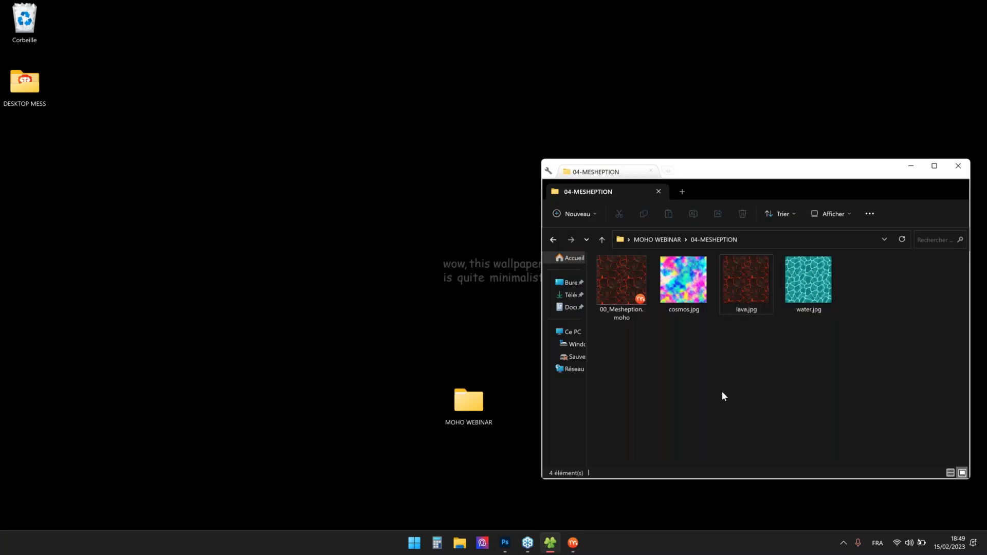
double_click(722, 393)
left_click(686, 383)
double_click(636, 276)
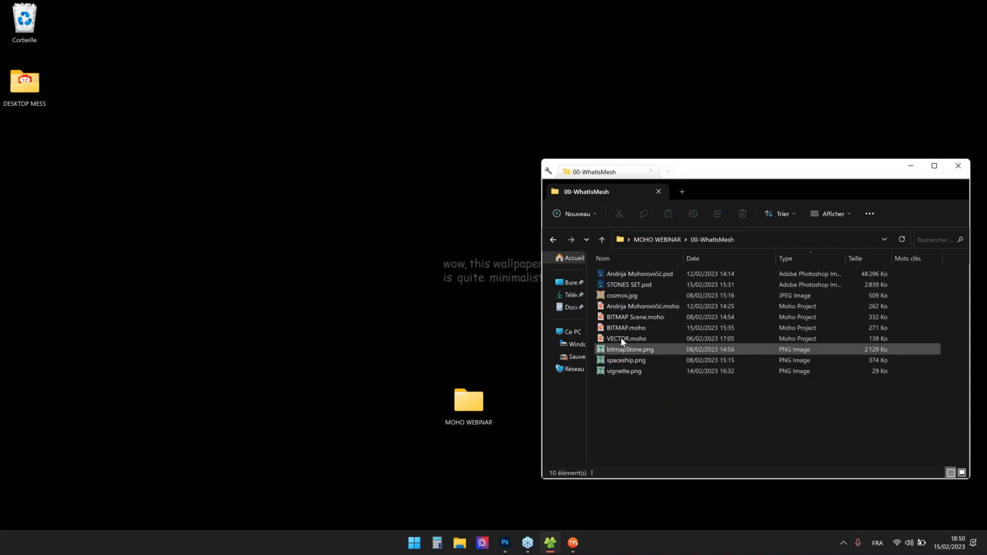
double_click(622, 339)
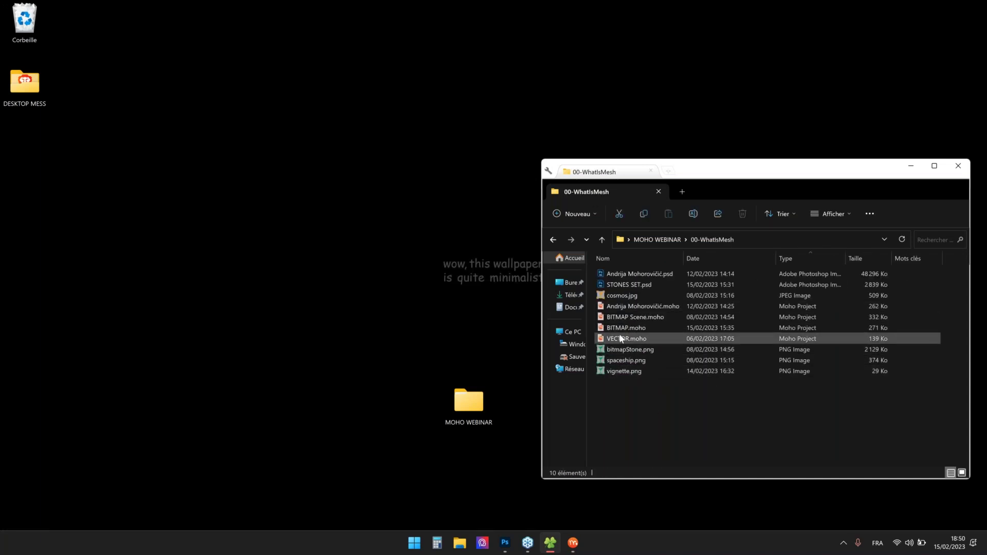
right_click(376, 245)
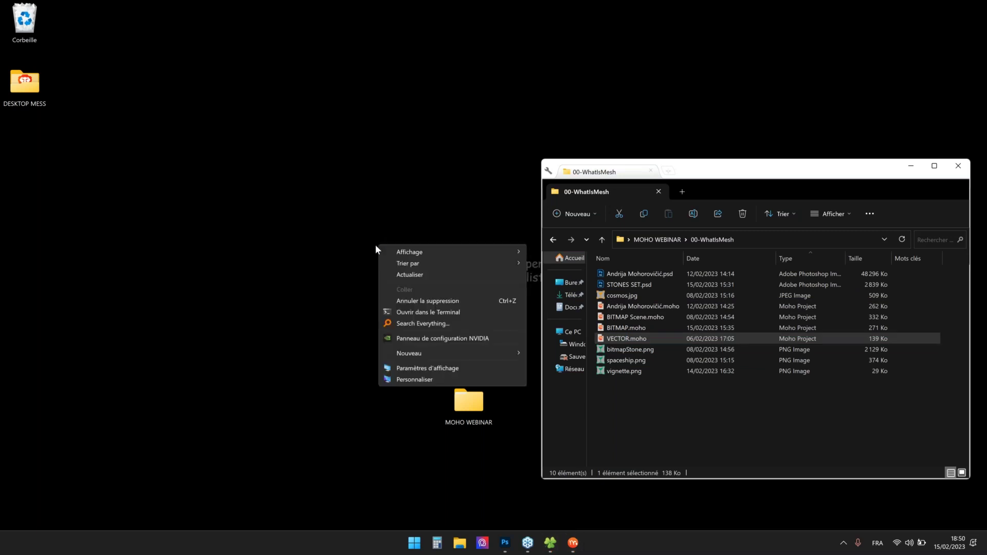
left_click(400, 191)
left_click(572, 544)
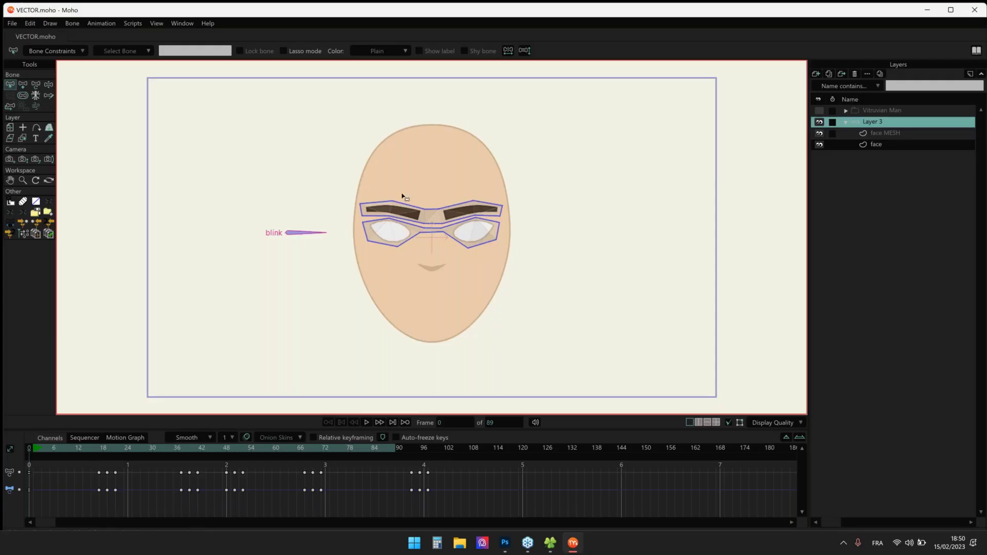
In the face MESH layer, draw a rectangle on the forehead above the eyebrow mesh
scroll(402, 197, "up", 4)
left_click(878, 134)
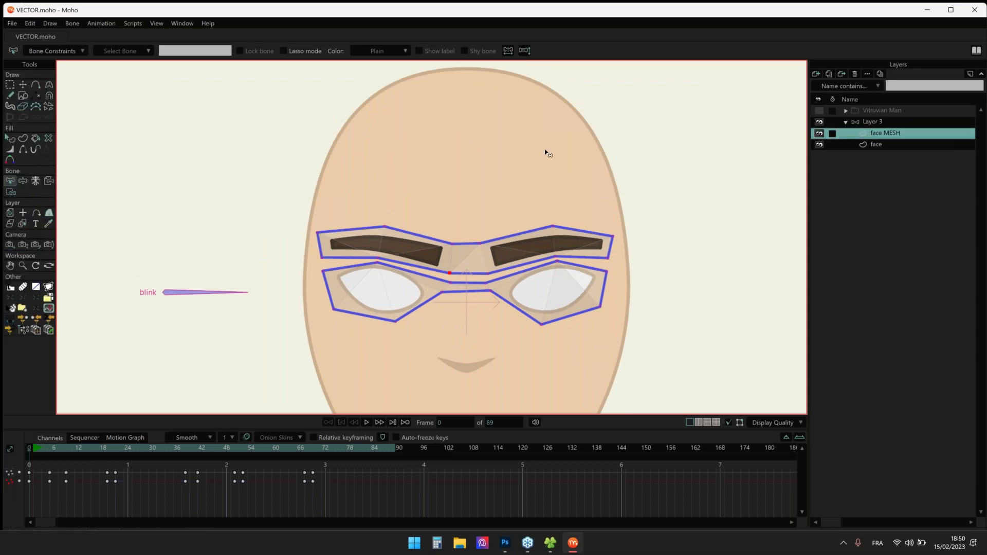
scroll(161, 190, "up", 2)
left_click_drag(160, 190, 1, 164)
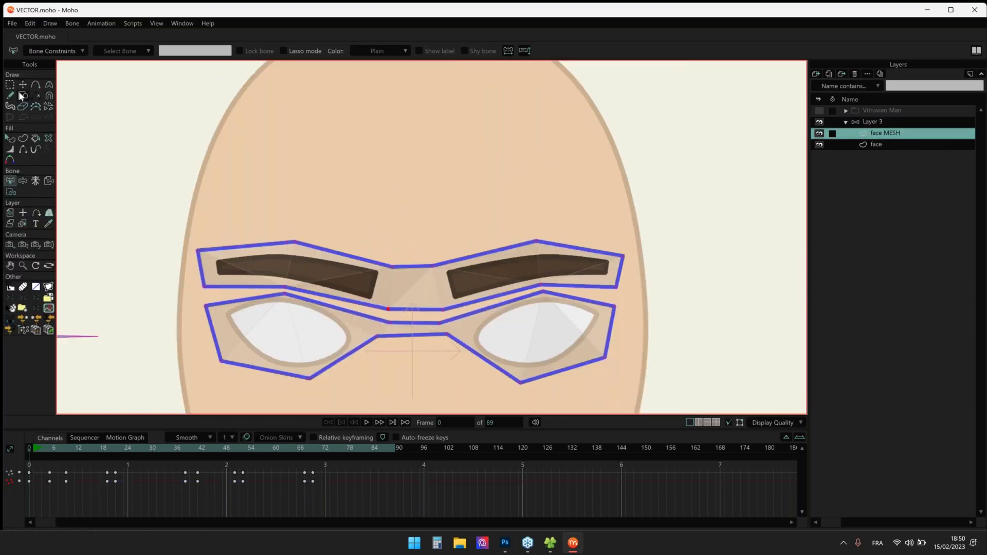
left_click(23, 95)
left_click_drag(404, 108, 546, 219)
Set the stroke width of the face MESH shape to 0.25
scroll(425, 117, "up", 4)
key("q")
scroll(402, 103, "down", 4)
scroll(404, 109, "up", 3)
left_click(405, 108)
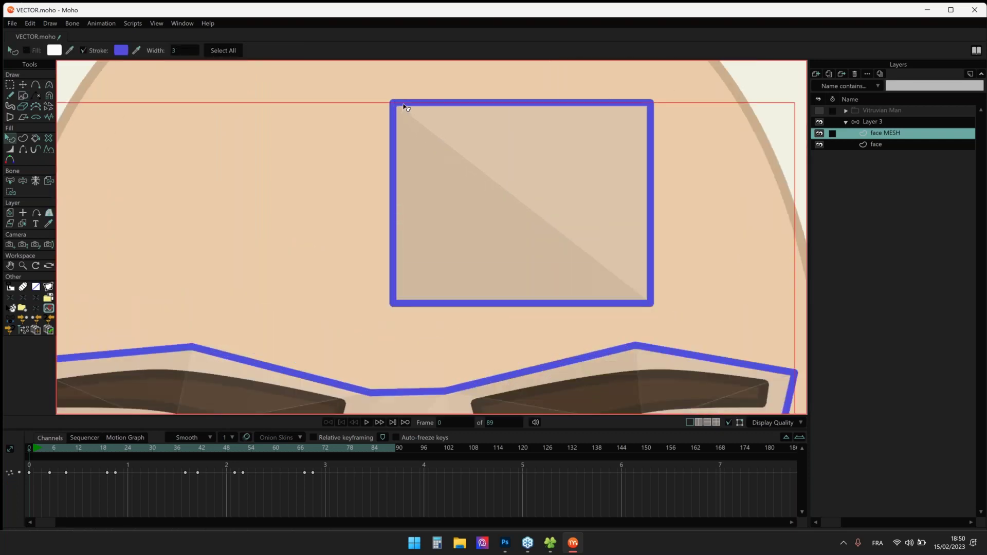
scroll(403, 105, "down", 4)
scroll(403, 94, "up", 3)
double_click(171, 50)
type("0.25")
key("Return")
scroll(324, 205, "down", 4)
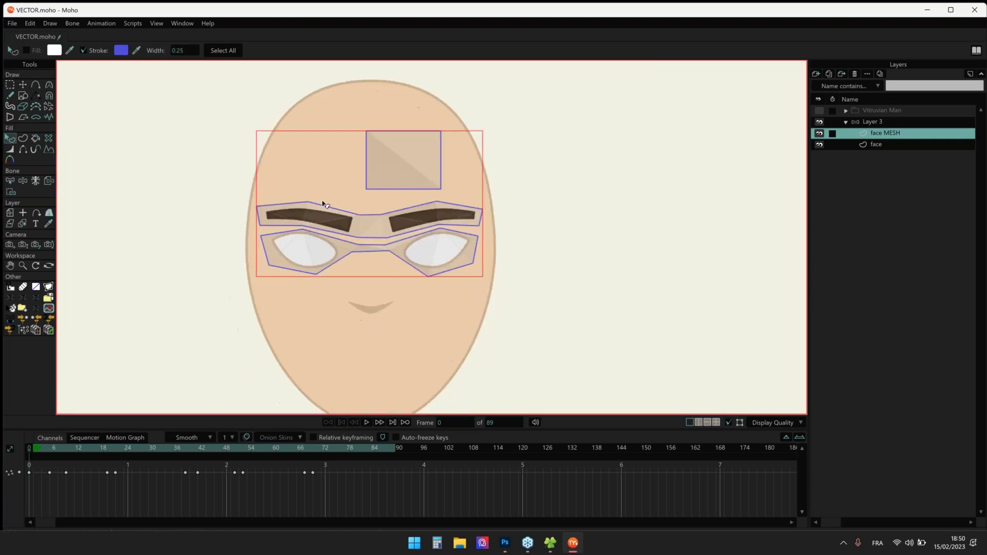
Examine the points of the face MESH layer and the stroke settings of its mesh shape
key("t")
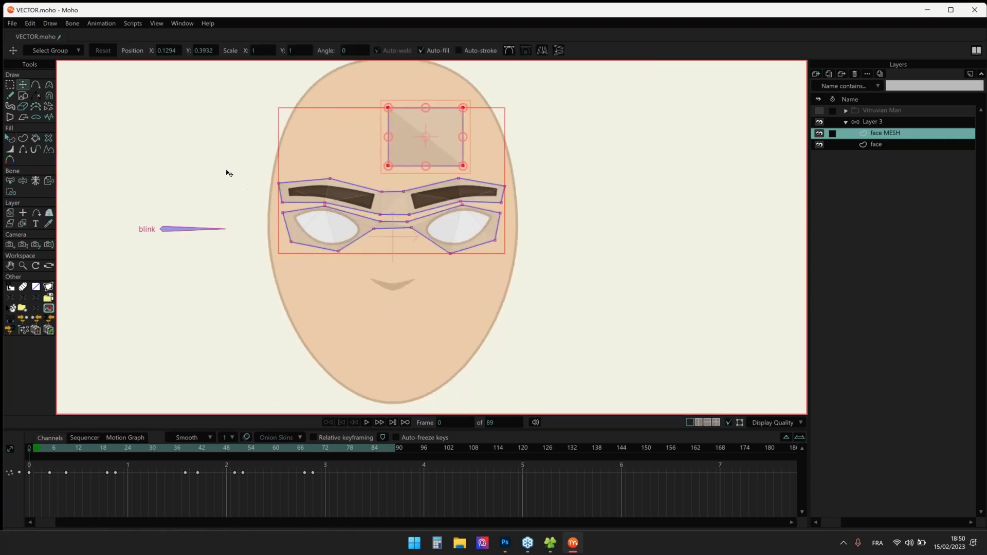
left_click(9, 84)
scroll(349, 202, "up", 2)
scroll(348, 202, "up", 1)
left_click_drag(349, 202, 348, 255)
scroll(348, 255, "down", 2)
scroll(405, 157, "up", 6)
key("q")
left_click(409, 96)
scroll(196, 123, "down", 3)
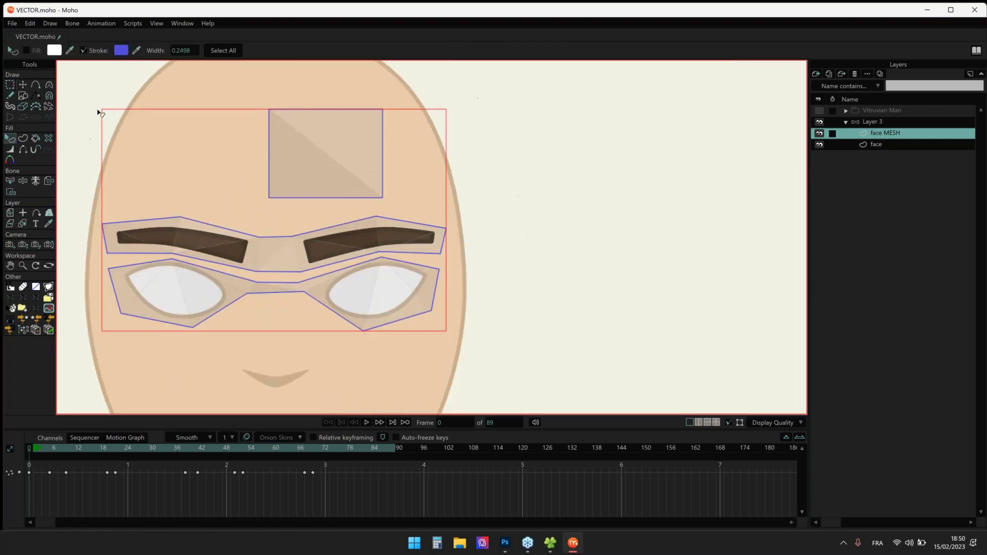
Draw a second, smaller rectangle on the forehead beside the first one in the face MESH layer
left_click(22, 96)
scroll(313, 170, "up", 1)
scroll(335, 210, "up", 2)
left_click_drag(335, 210, 422, 286)
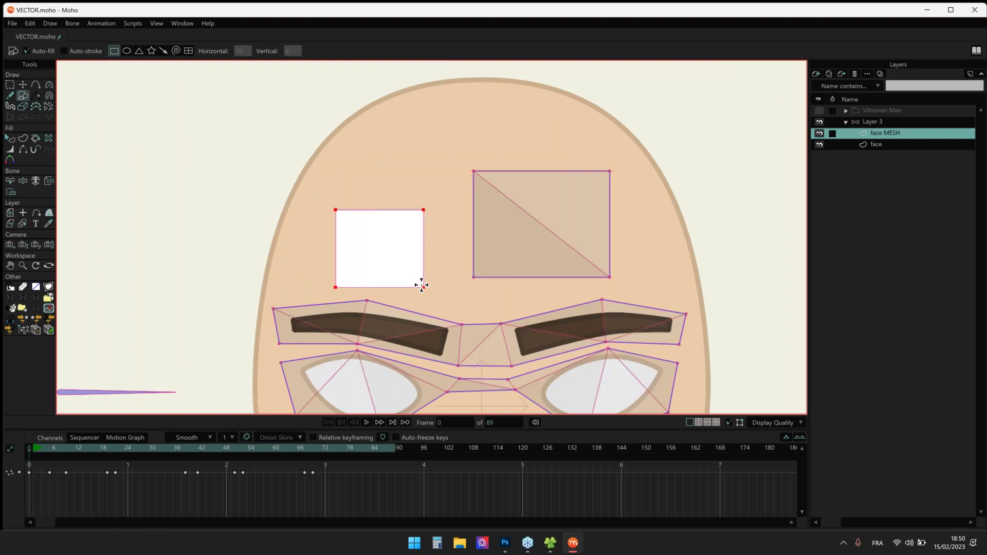
scroll(350, 237, "up", 2)
key("q")
key("t")
key("q")
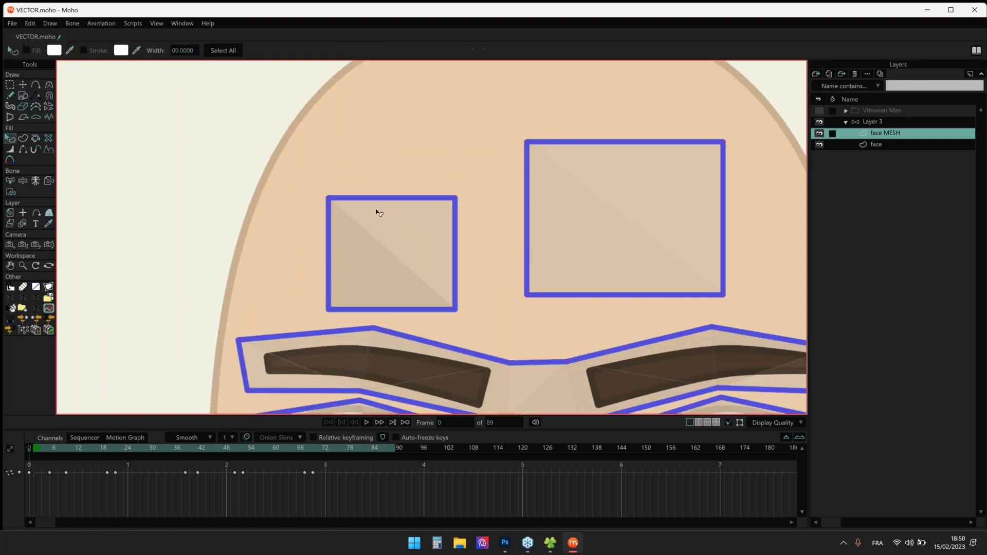
Turn off the stroke of the face MESH shape
left_click(369, 201)
left_click(91, 50)
left_click(90, 50)
left_click(90, 50)
scroll(315, 194, "down", 5)
key("t")
left_click_drag(226, 193, 252, 224)
scroll(331, 199, "up", 4)
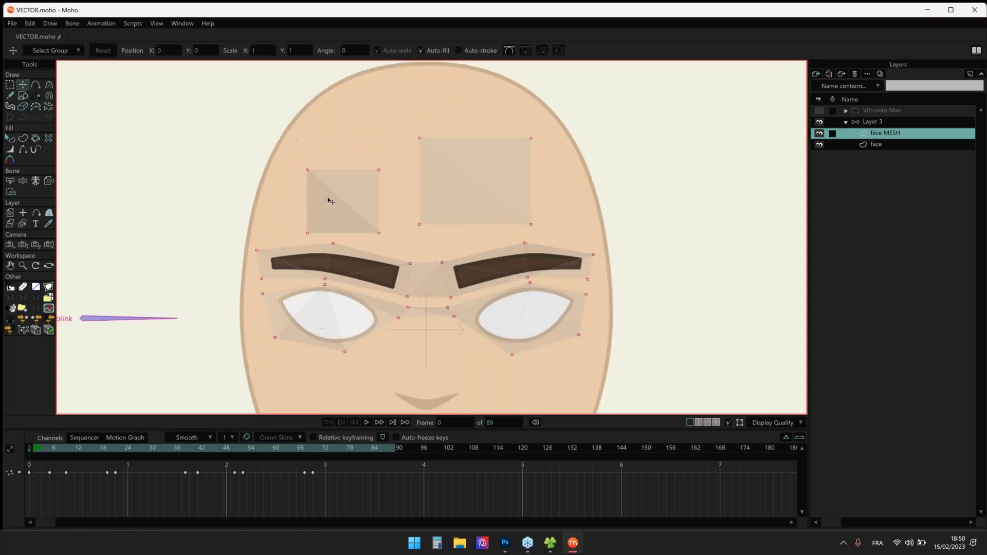
Scrub the timeline to frame 9 and examine how the mesh deforms the eyebrows
left_click_drag(33, 444, 66, 447)
scroll(410, 196, "down", 5)
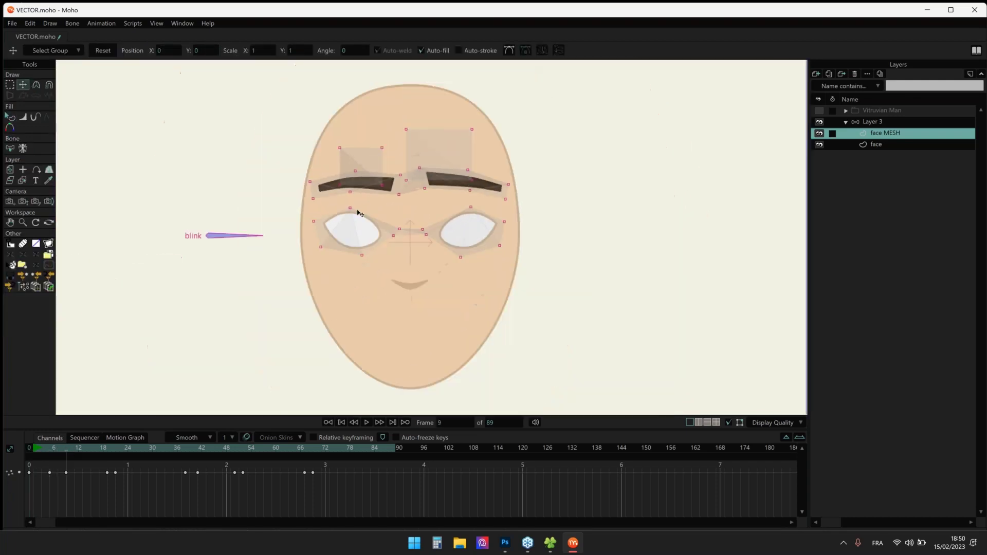
left_click_drag(400, 149, 417, 221)
scroll(415, 214, "up", 3)
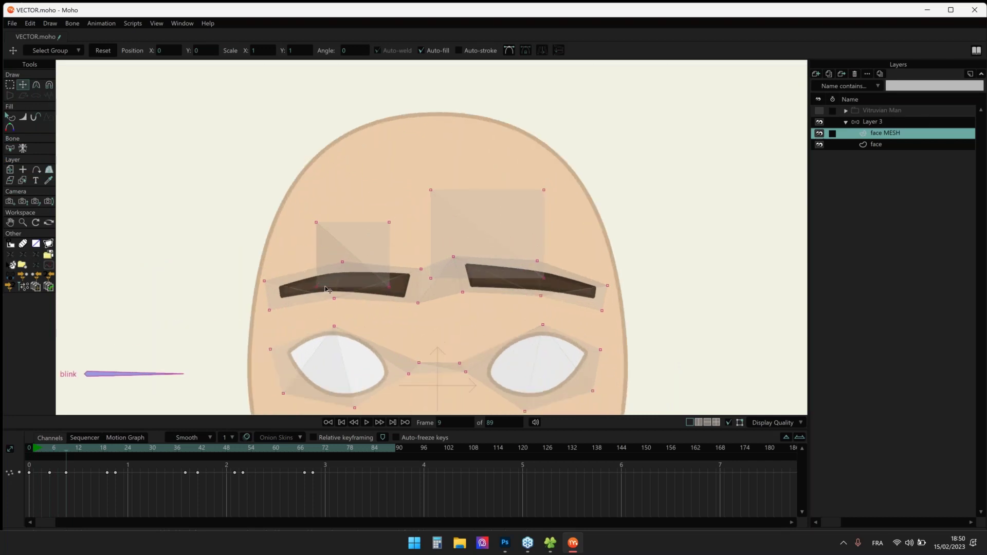
Restore the stroke outline of the face MESH shape and check its stroke settings
key("ctrl+a")
left_click(247, 288)
left_click_drag(240, 260, 222, 236)
scroll(205, 252, "down", 3)
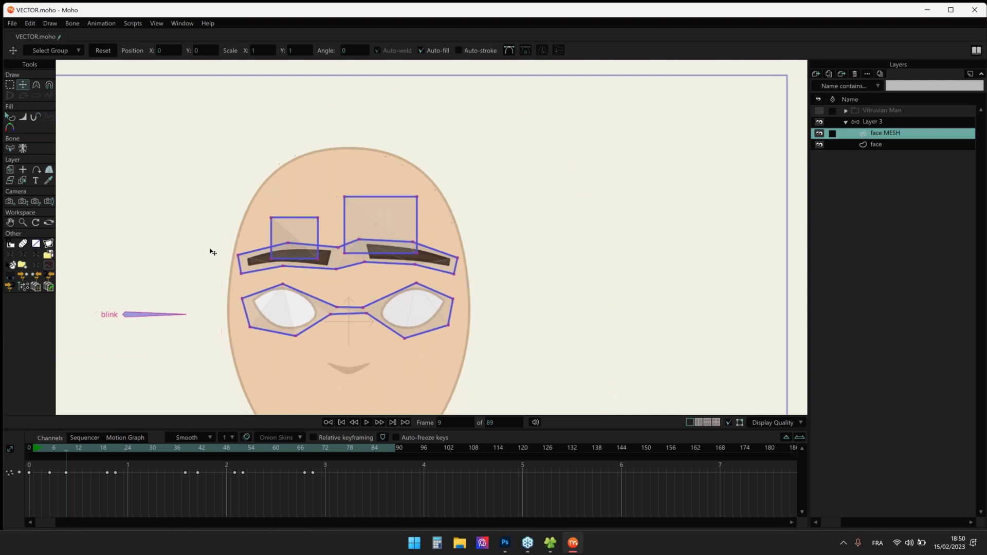
scroll(211, 252, "up", 3)
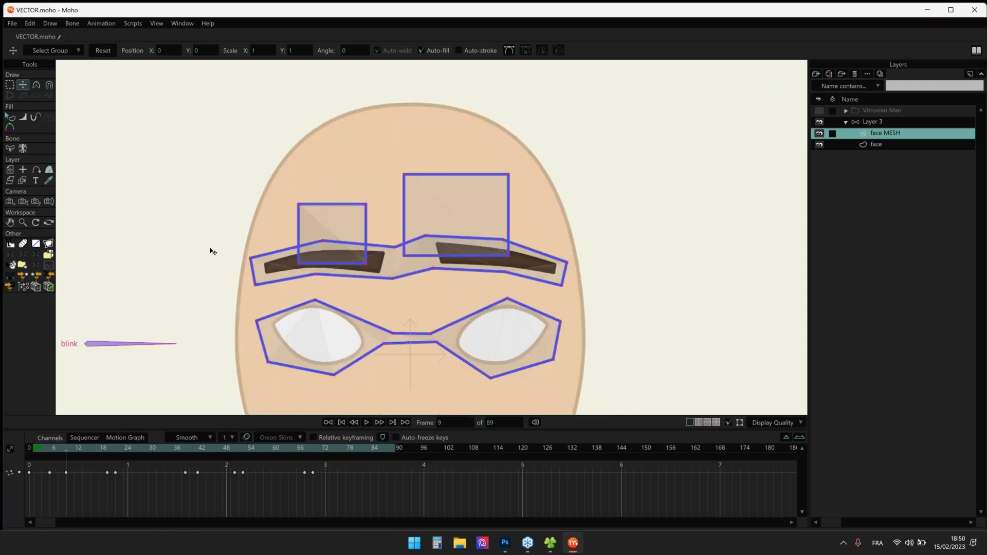
scroll(462, 186, "up", 3)
key("q")
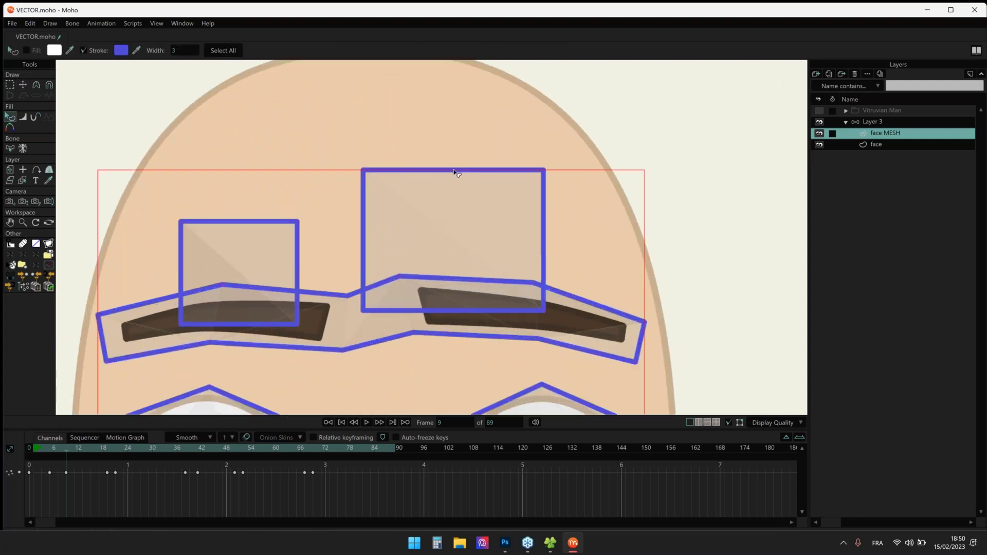
scroll(456, 173, "down", 3)
scroll(256, 161, "up", 1)
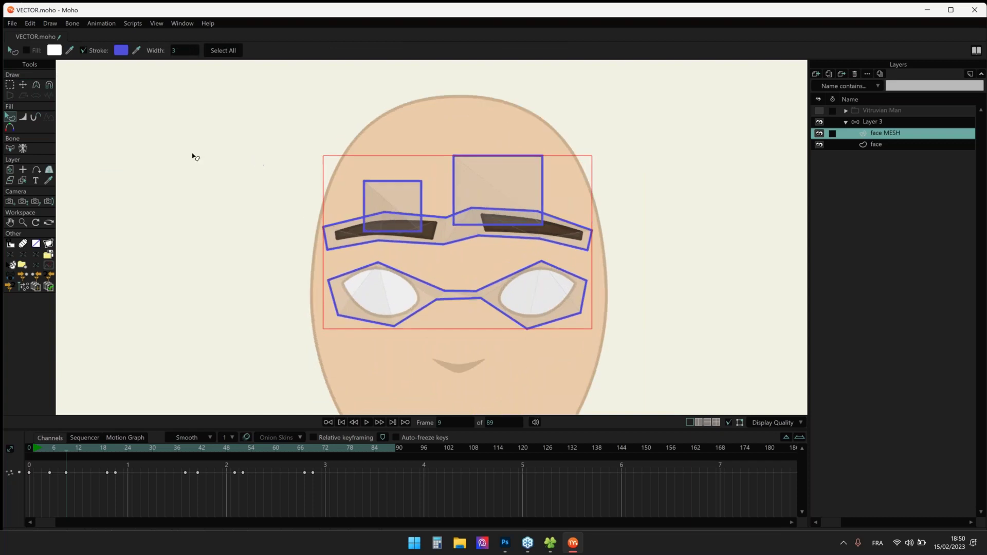
Close VECTOR.moho without saving its changes and reopen it from the 00-WhatIsMesh folder
left_click(11, 85)
key("ctrl+w")
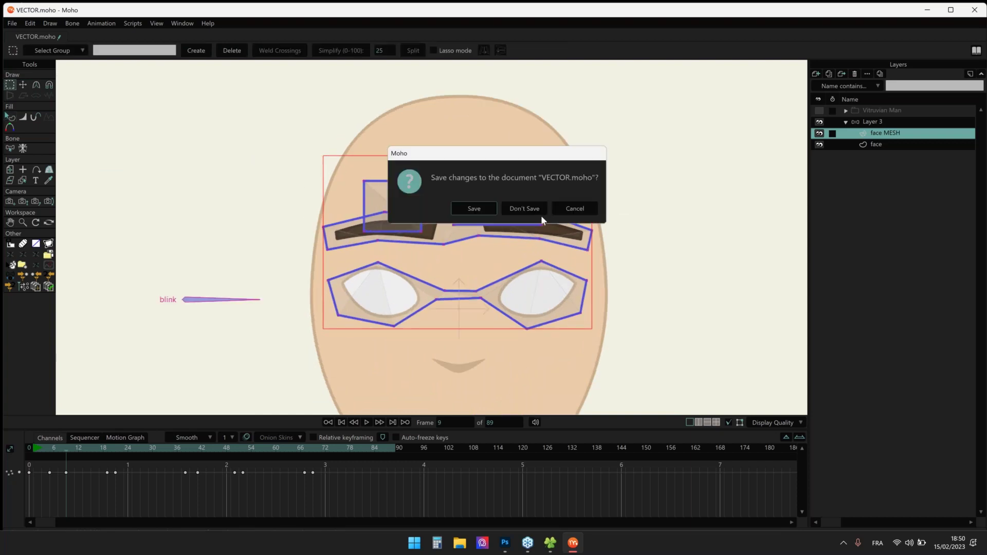
left_click(526, 208)
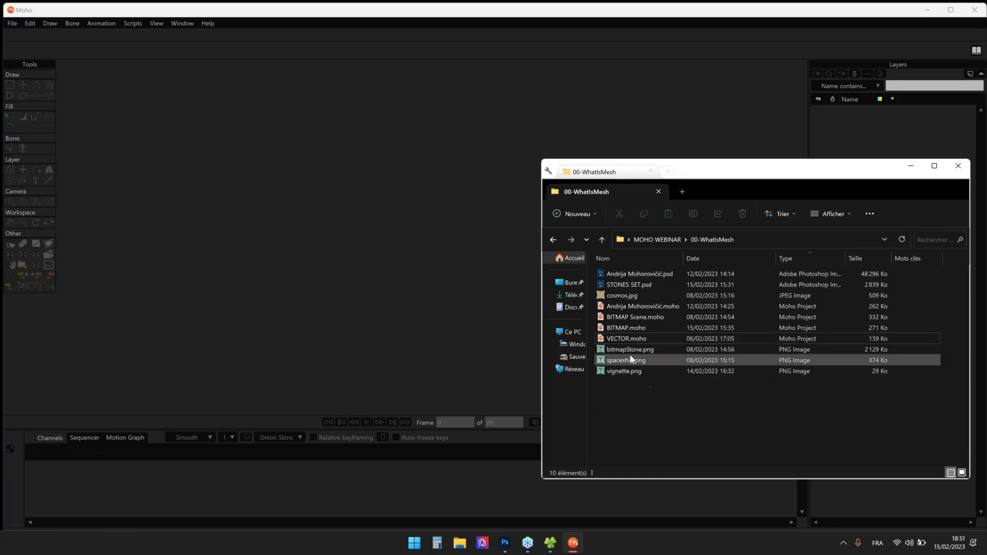
left_click(625, 340)
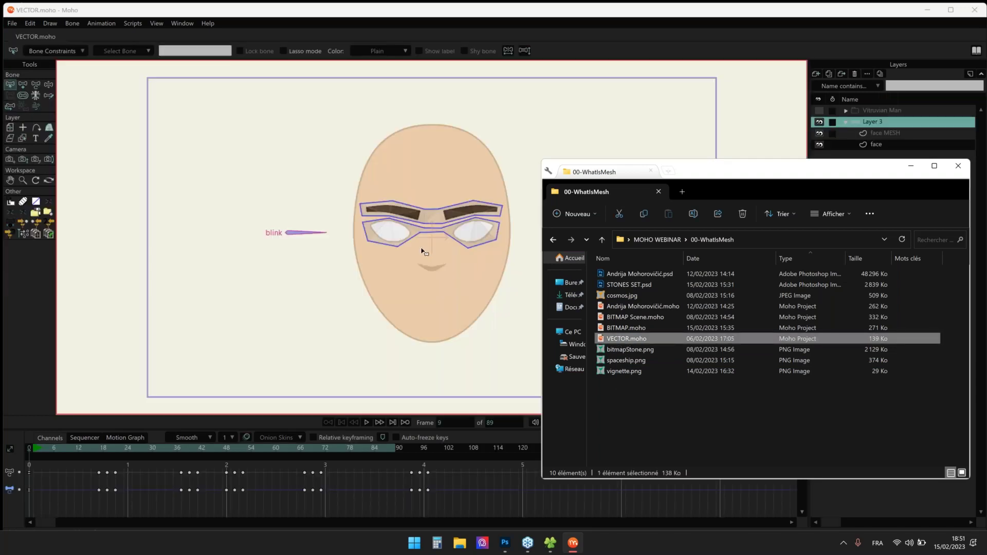
left_click(421, 249)
In the face MESH layer, examine the eyebrow mesh and its points at frames 12 and 16
scroll(422, 232, "up", 5)
scroll(423, 220, "down", 3)
scroll(424, 217, "up", 5)
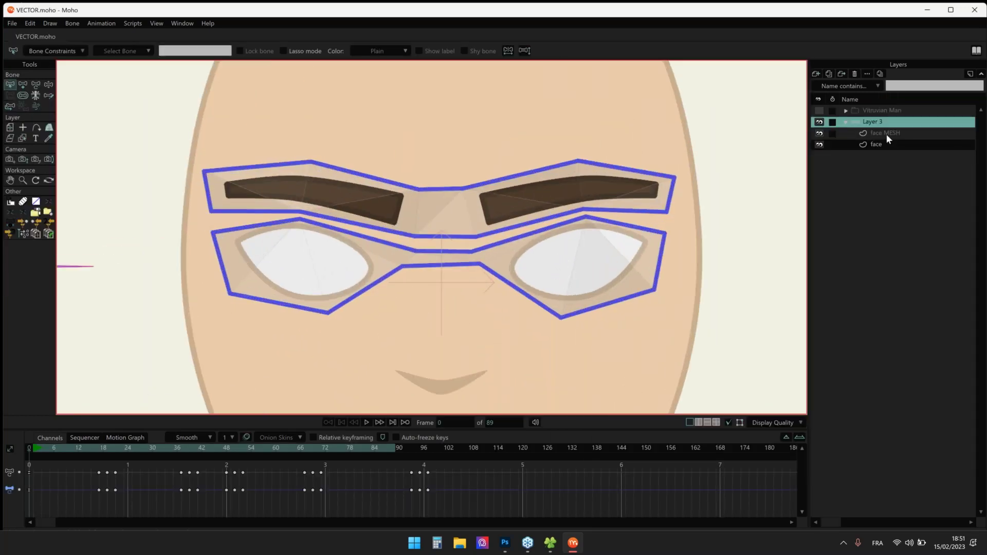
left_click(886, 134)
left_click(81, 450)
left_click_drag(82, 451, 79, 449)
left_click_drag(370, 94, 337, 158)
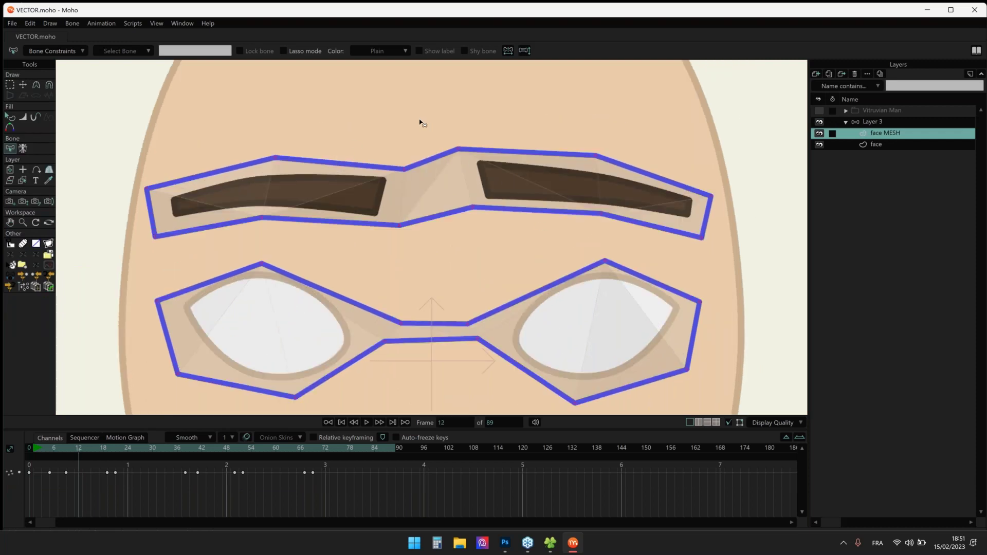
key("t")
left_click_drag(323, 126, 511, 252)
key("Tab")
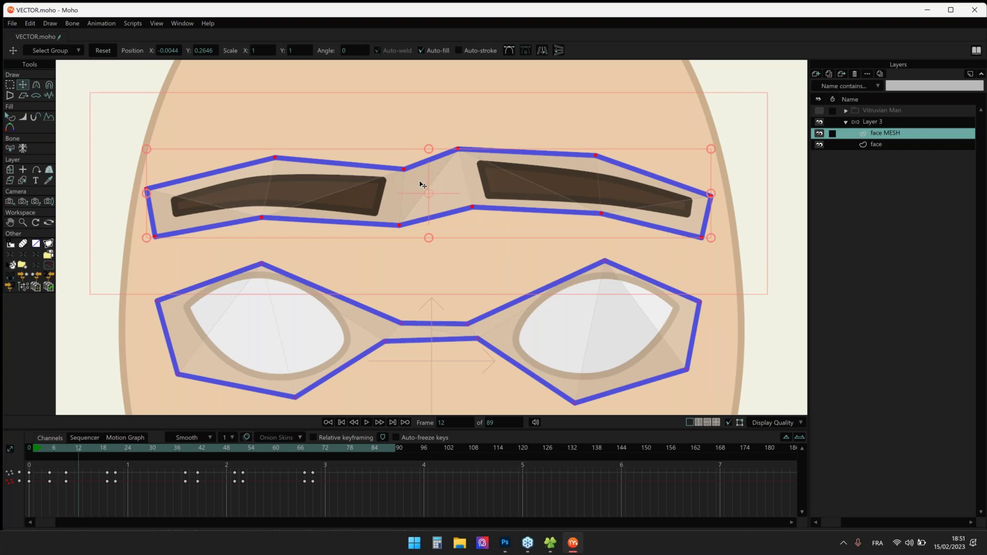
left_click_drag(50, 448, 95, 448)
left_click_drag(117, 140, 348, 206)
left_click(105, 147)
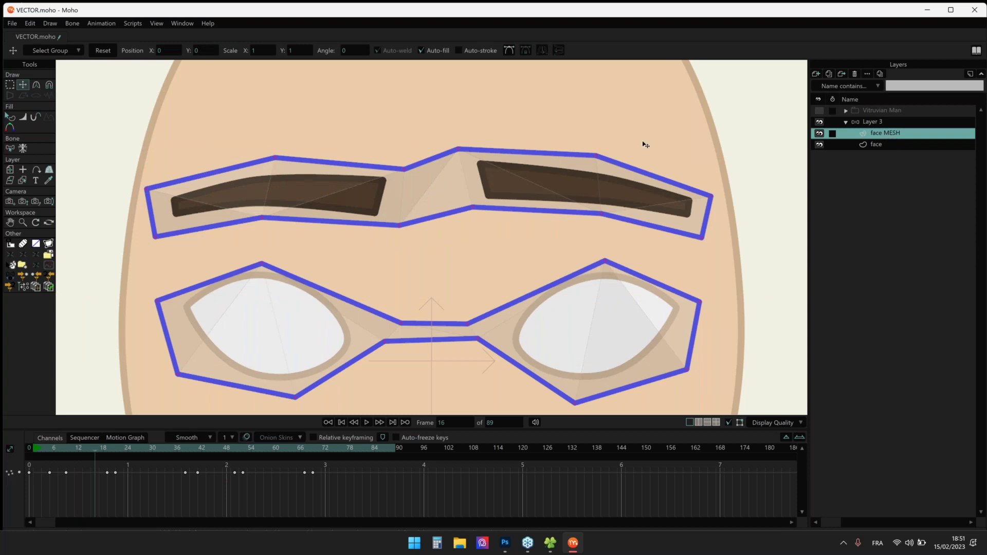
At frame 0, add a point to the upper and lower edges near the left eyebrow mesh's outer end
key("shift+comma")
left_click(38, 85)
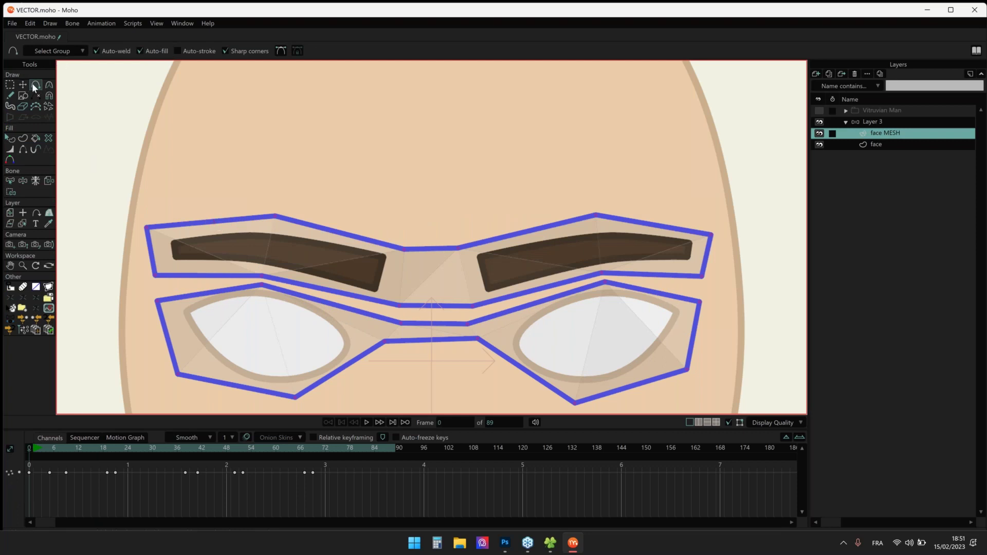
left_click_drag(213, 221, 208, 207)
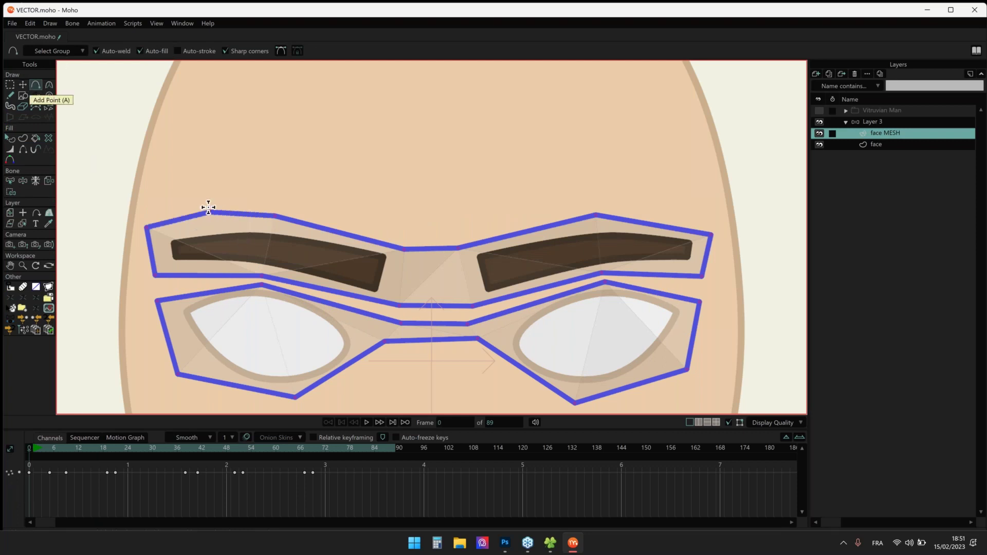
left_click_drag(210, 271, 210, 266)
scroll(172, 253, "up", 2)
At frame 13, select the two added points of the left eyebrow mesh and move them upward
key("t")
left_click_drag(30, 448, 82, 443)
left_click_drag(193, 137, 245, 281)
left_click_drag(235, 244, 231, 182)
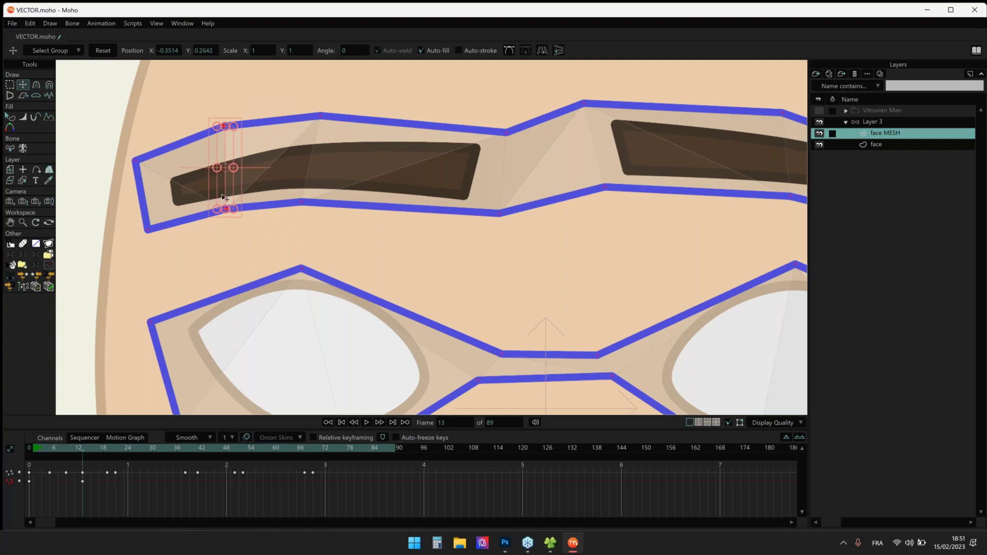
Scrub through the eyebrow animation and move the same two points slightly downward at frame 5
scroll(221, 196, "down", 2)
left_click_drag(60, 449, 222, 442)
left_click_drag(137, 445, 47, 448)
left_click_drag(223, 196, 223, 211)
At frame 0, split all segments of the face MESH outlines to add points midway along them
left_click(29, 448)
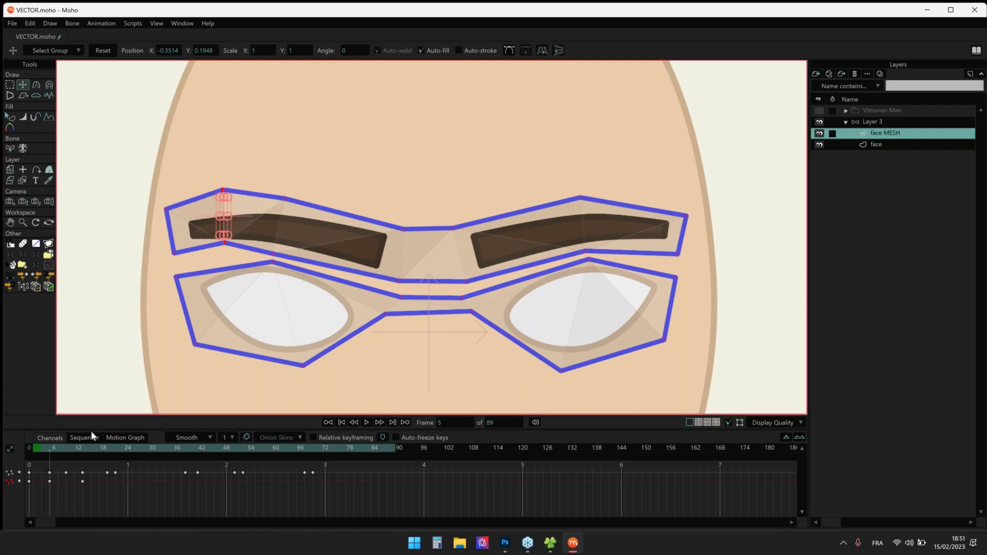
left_click(8, 85)
left_click(413, 51)
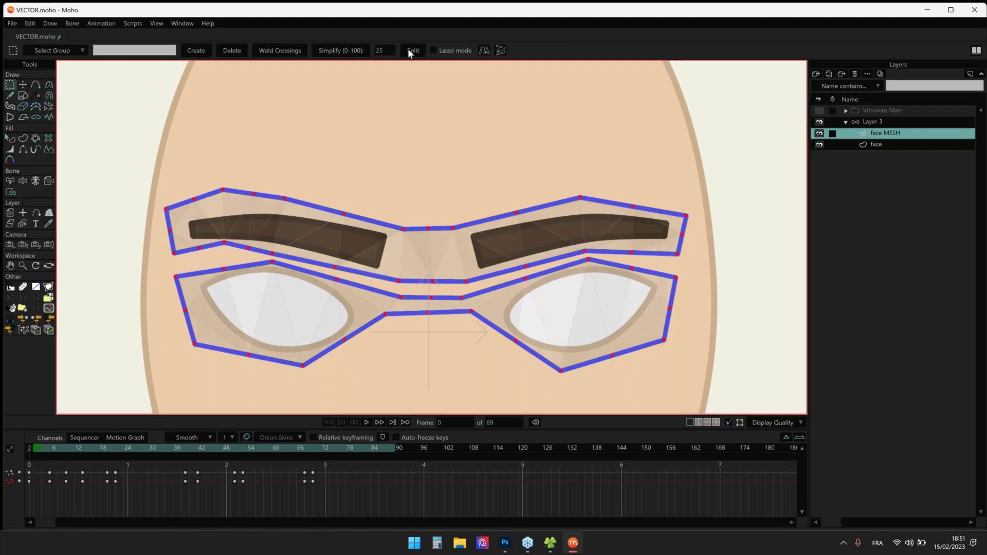
Delete all existing animation keyframes of the face MESH layer and go to frame 15
key("t")
left_click_drag(376, 467, 28, 500)
key("Delete")
left_click(62, 448)
left_click(91, 448)
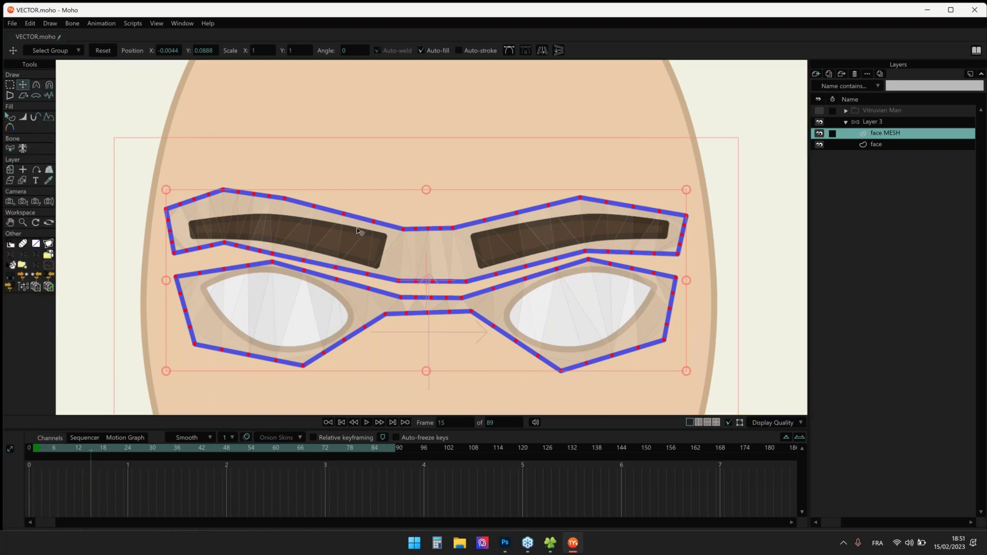
Use the Magnet tool at frame 15 to push the left eyebrow's inner end and the right eyebrow area upward
key("x")
left_click_drag(364, 233, 188, 261)
left_click_drag(351, 253, 352, 195)
left_click_drag(498, 255, 584, 177)
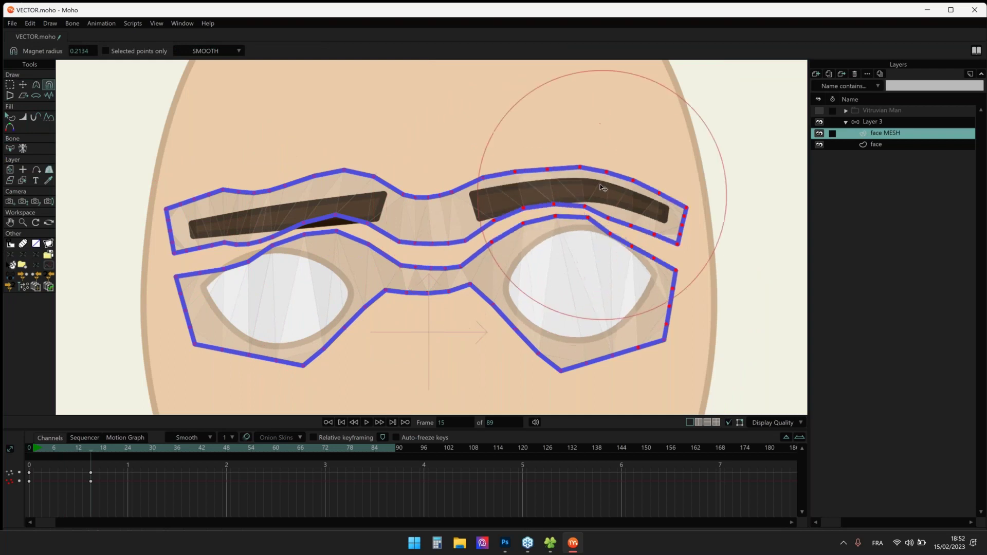
key("t")
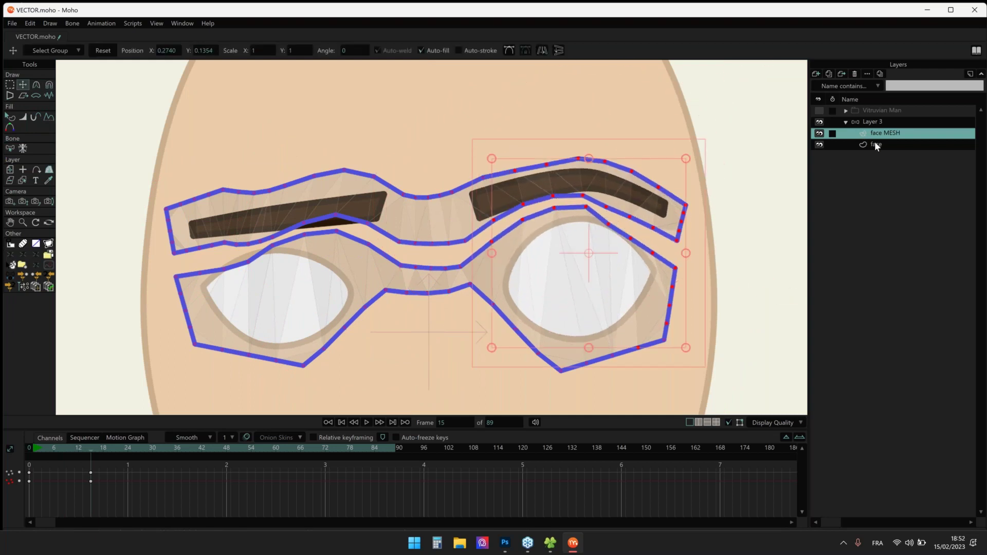
At frame 0 of the face MESH layer, delete the intermediate points along the left eyebrow mesh's upper edge
left_click(874, 143)
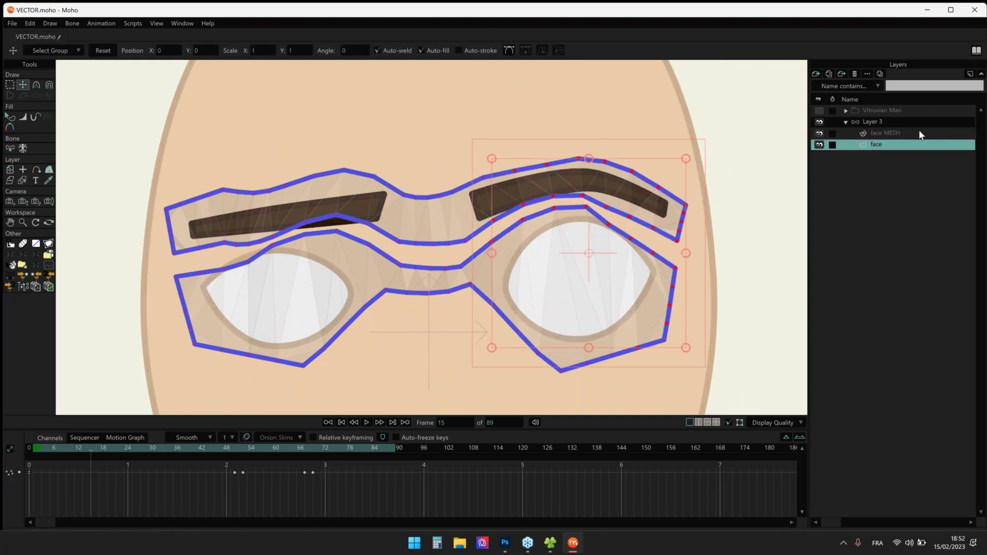
left_click(918, 131)
scroll(262, 177, "up", 3)
left_click_drag(282, 159, 406, 216)
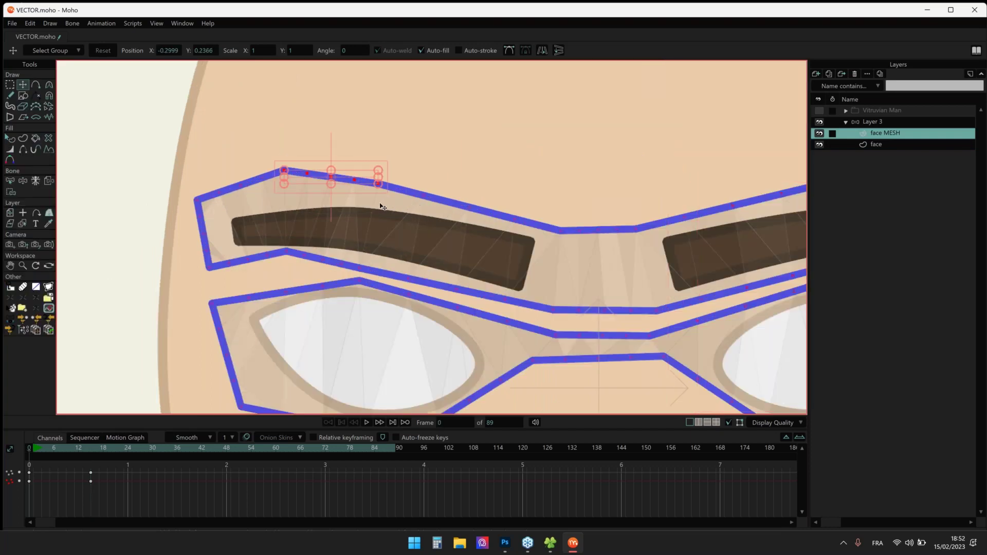
scroll(381, 206, "down", 5)
left_click_drag(352, 161, 480, 244)
scroll(360, 214, "up", 3)
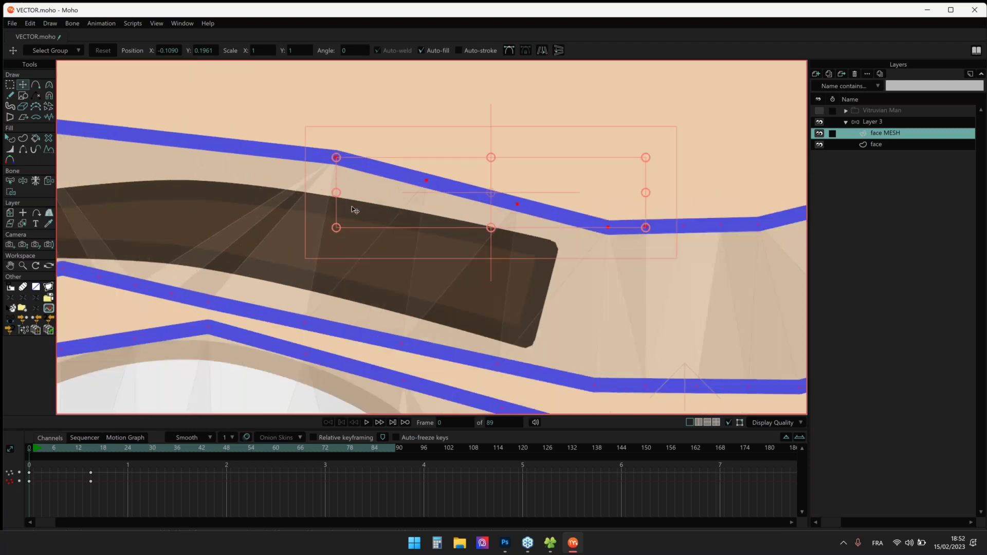
scroll(351, 195, "down", 1)
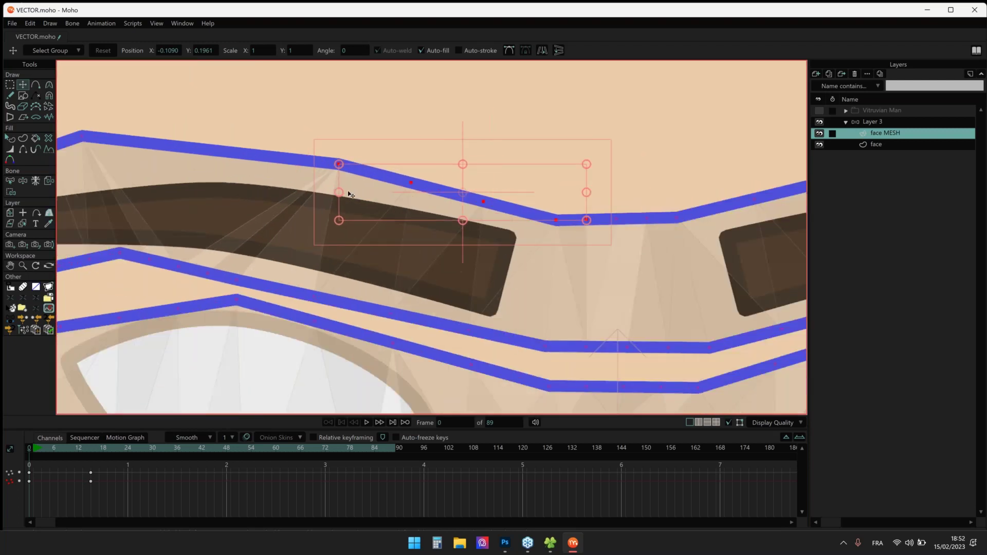
key("Delete")
left_click_drag(349, 192, 349, 207)
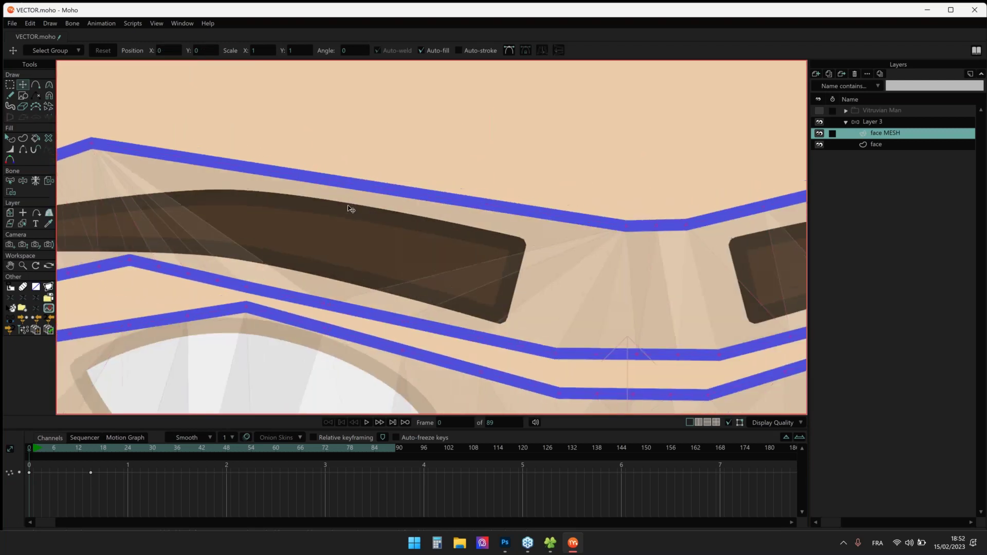
Play and scrub the face MESH animation to examine how the left eyebrow deforms with fewer mesh points
scroll(523, 259, "down", 4)
scroll(368, 236, "up", 4)
scroll(321, 212, "up", 2)
scroll(319, 214, "down", 4)
left_click_drag(388, 210, 335, 201)
scroll(324, 196, "down", 3)
key("space")
key("space")
scroll(339, 212, "up", 2)
left_click_drag(340, 212, 362, 222)
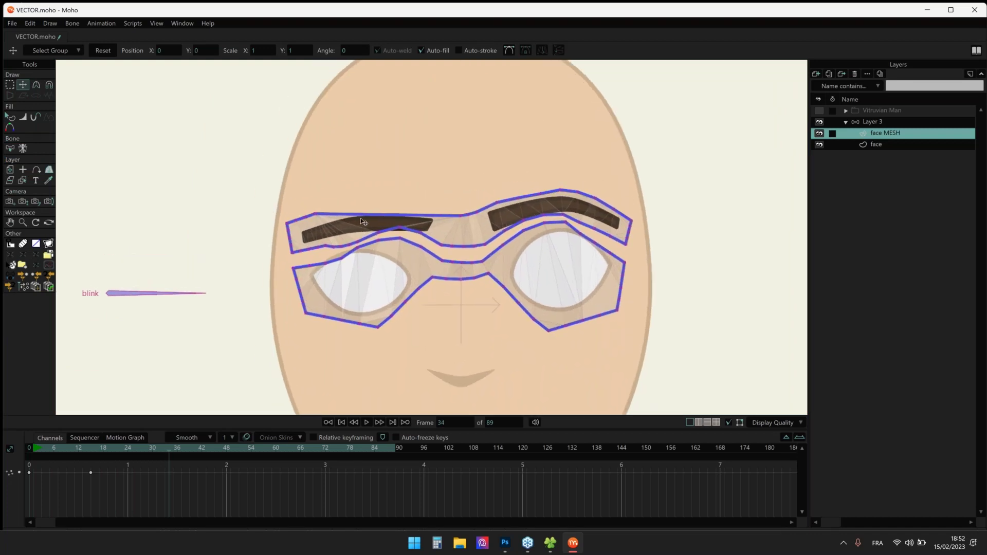
left_click_drag(36, 448, 131, 447)
At frame 0, add two points to the left eyebrow mesh's upper edge and pull them up onto the forehead
scroll(427, 159, "up", 5)
left_click(36, 84)
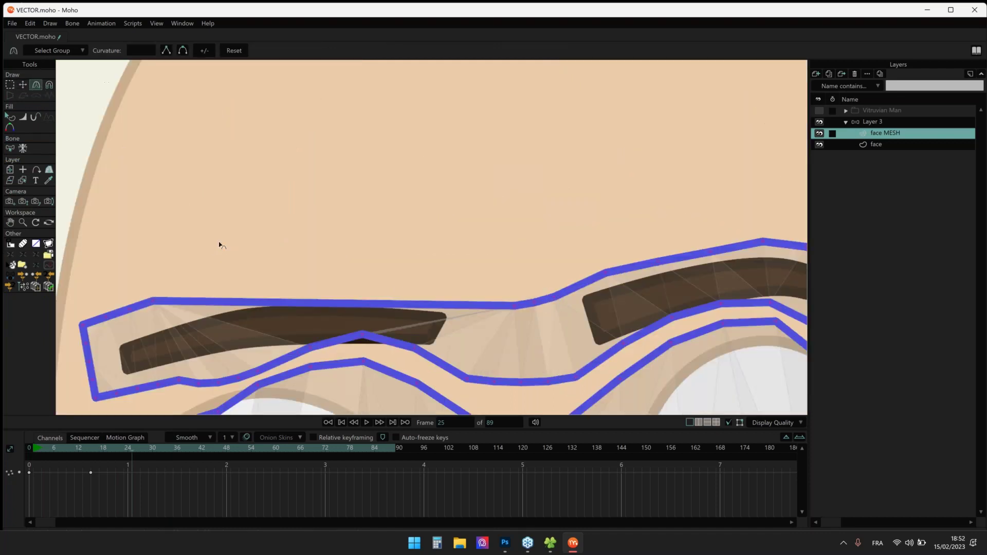
scroll(220, 244, "down", 3)
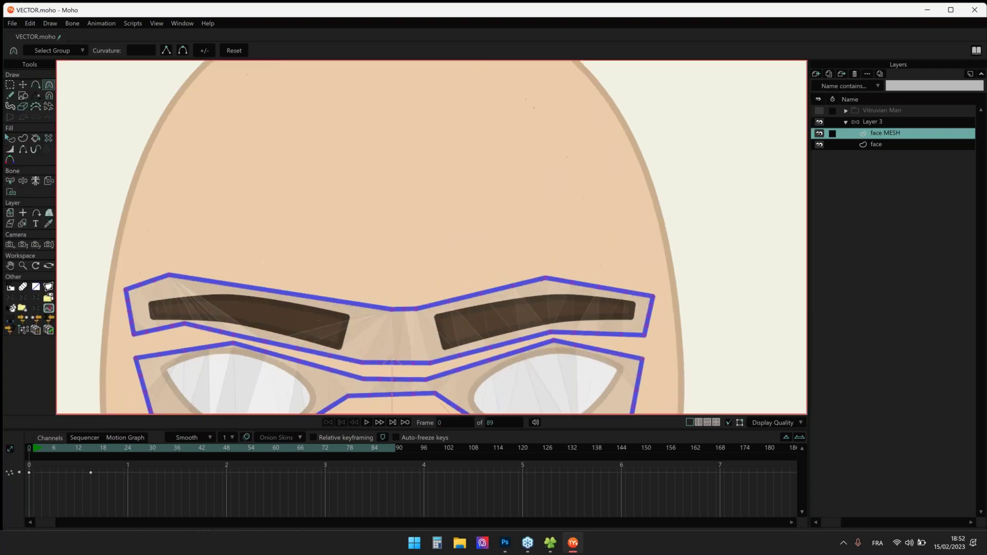
key("a")
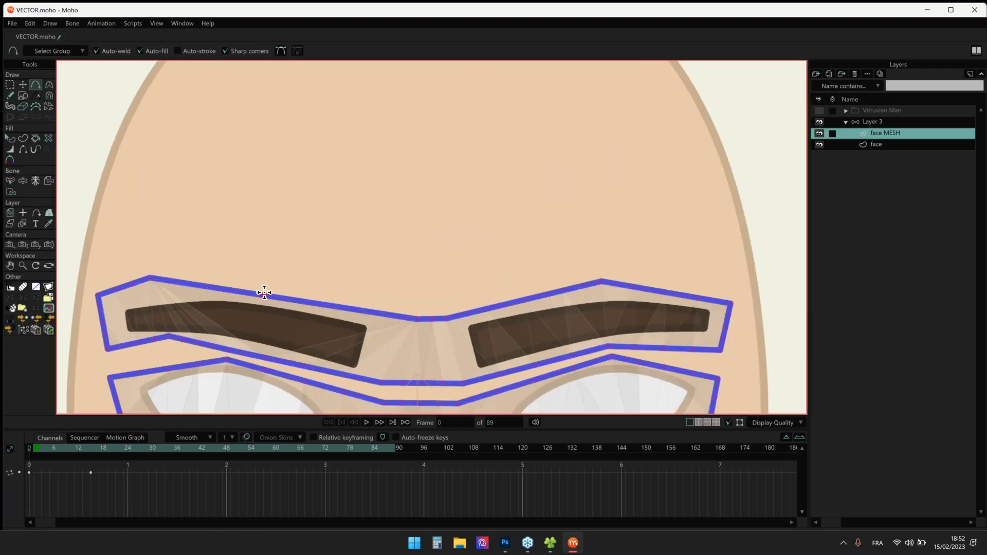
left_click_drag(260, 290, 271, 233)
left_click_drag(352, 280, 384, 188)
scroll(236, 178, "down", 7)
key("t")
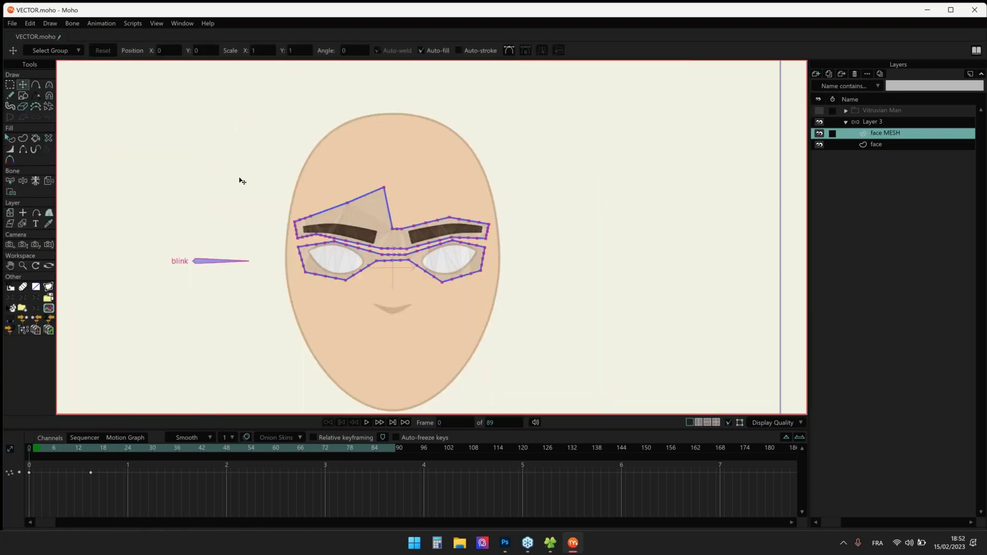
Select all points of the face MESH layer and bend the whole mesh downward into a ring around the mouth
scroll(280, 179, "up", 3)
left_click_drag(280, 179, 314, 140)
left_click_drag(442, 169, 452, 180)
key("ctrl+a")
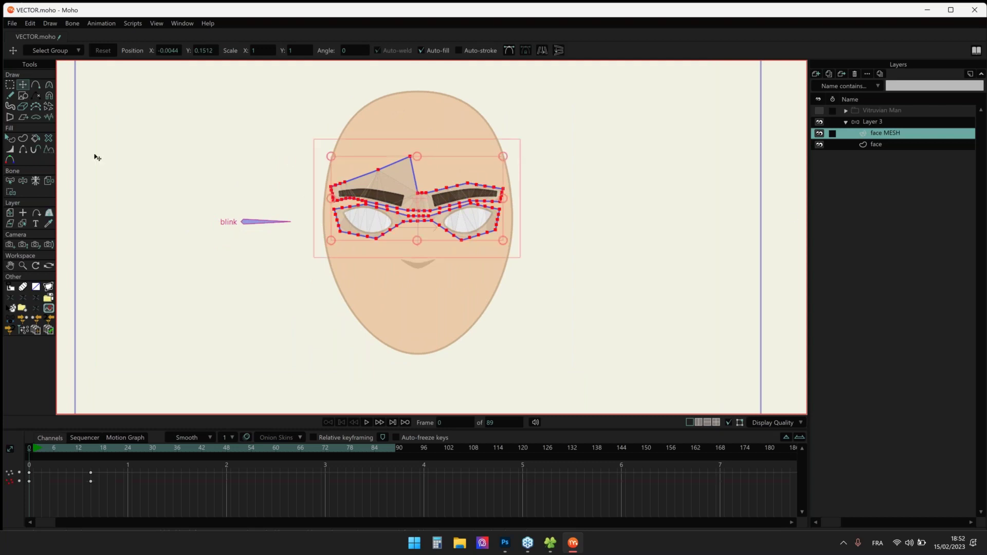
left_click(36, 117)
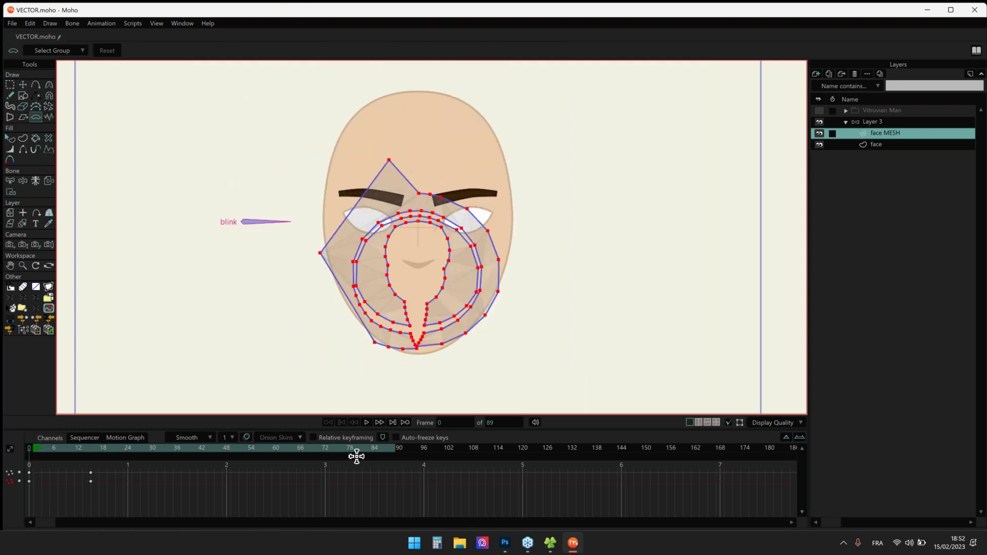
Close VECTOR.moho and open BITMAP.moho from the 00-WhatIsMesh folder
key("ctrl+w")
left_click(530, 212)
left_click(926, 14)
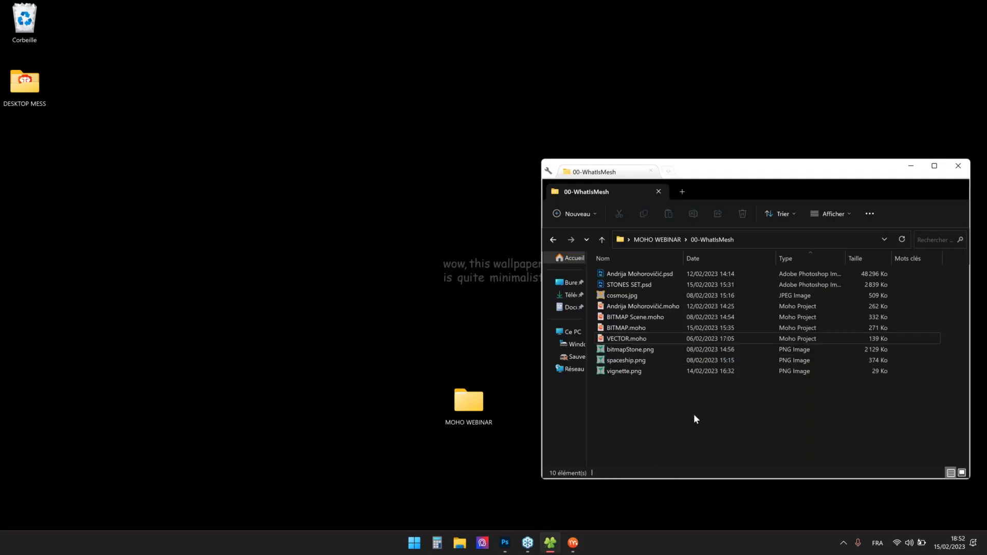
double_click(617, 330)
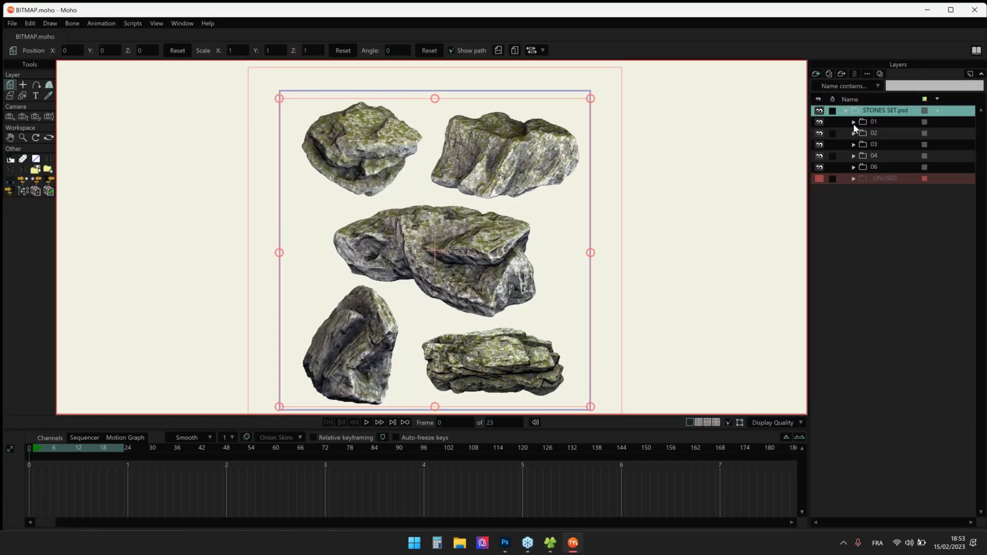
Expand group 01 of STONES SET.psd, select its hidden vector Layer 1, deselect its points and make the layer visible
left_click(853, 122)
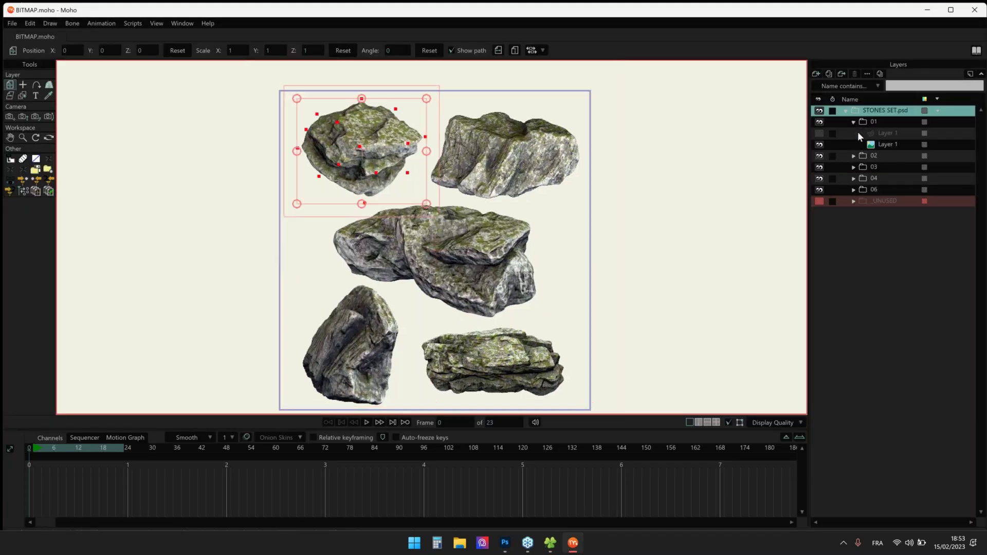
left_click(858, 132)
scroll(275, 111, "up", 5)
key("t")
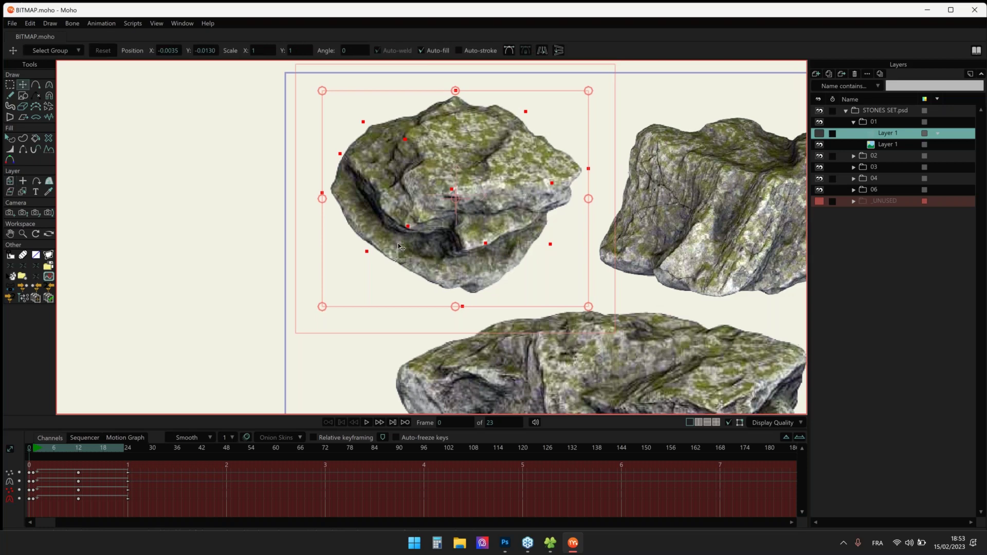
key("Return")
left_click_drag(398, 247, 362, 272)
scroll(359, 183, "up", 6)
scroll(359, 183, "down", 5)
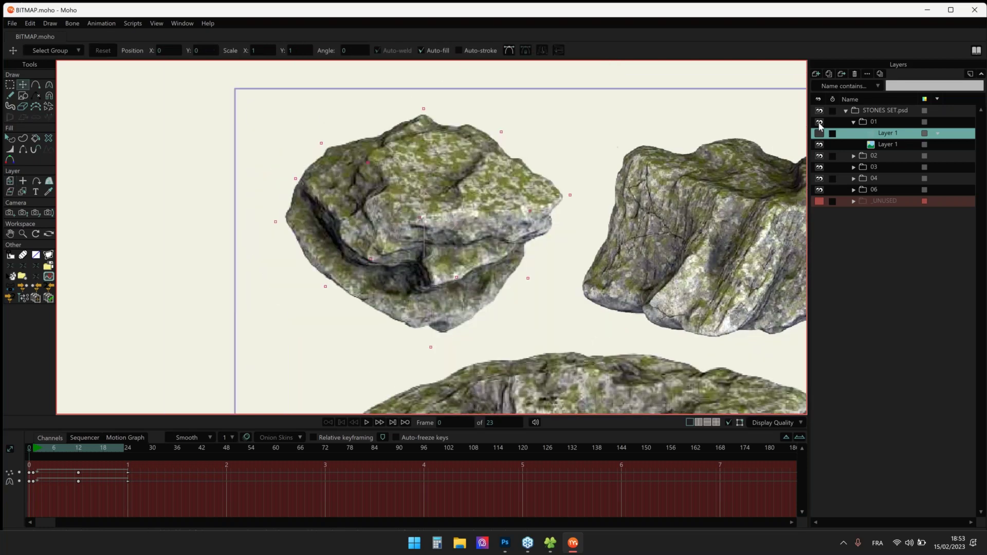
left_click(820, 133)
Select the points of the rock mesh's upper inner line and those of its lower inner line to inspect the structure
scroll(368, 162, "up", 1)
left_click(368, 163)
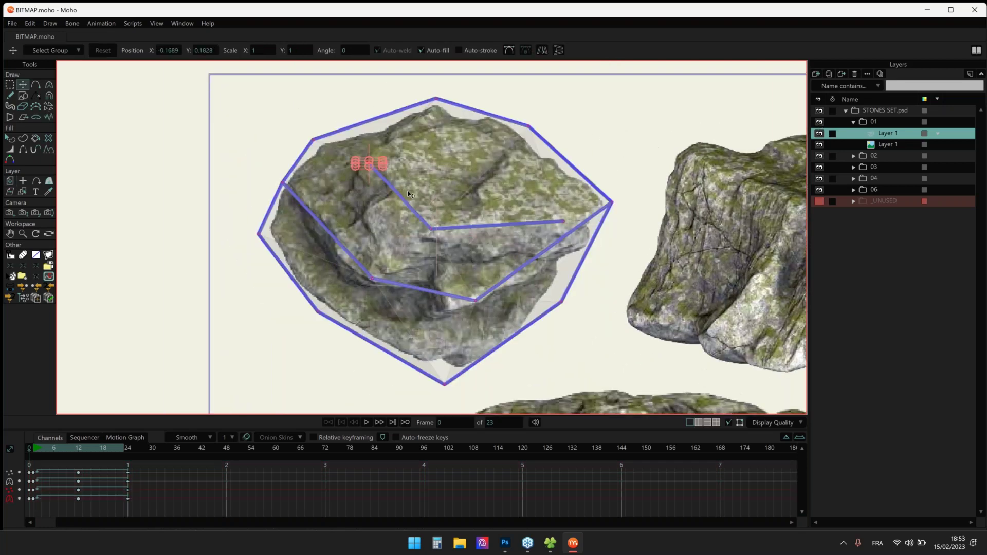
double_click(537, 225)
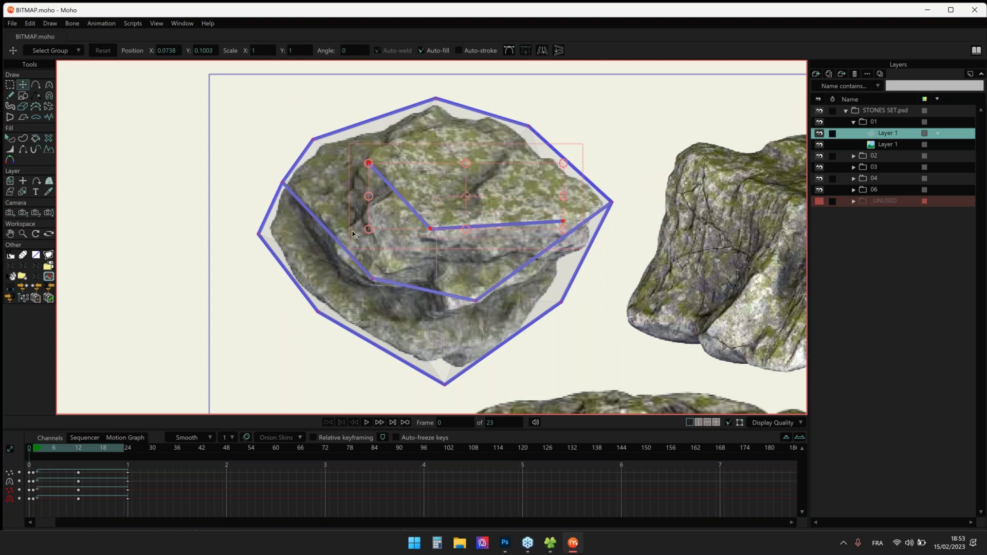
key("Return")
left_click(438, 294)
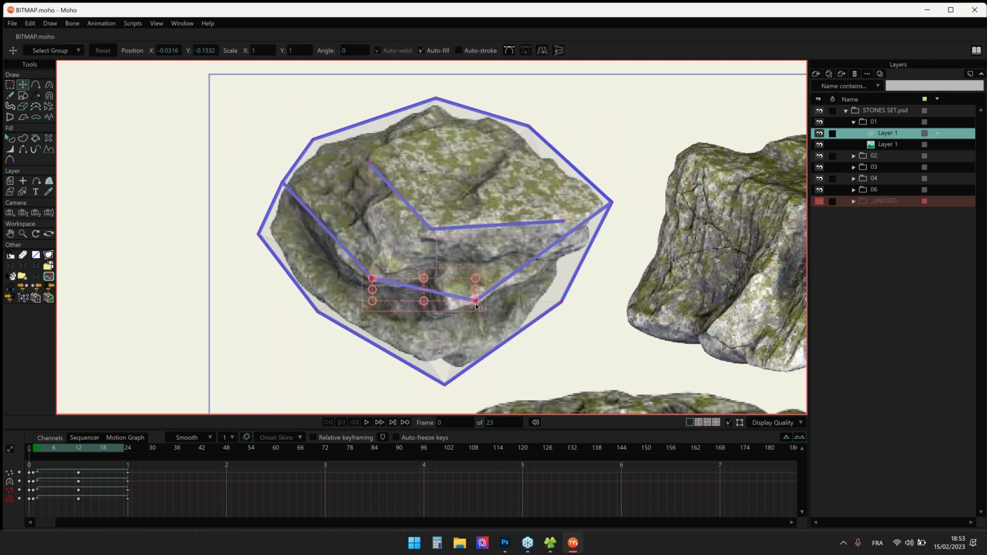
left_click_drag(464, 303, 447, 278)
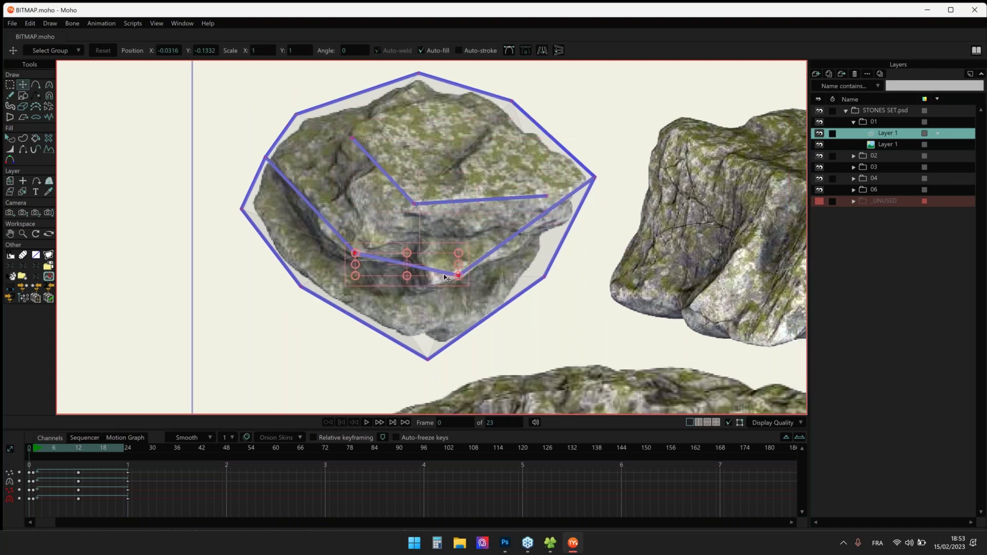
Inspect the rock mesh's deformation at frame 12, return to frame 0 and hide the vector mesh layer
left_click(79, 448)
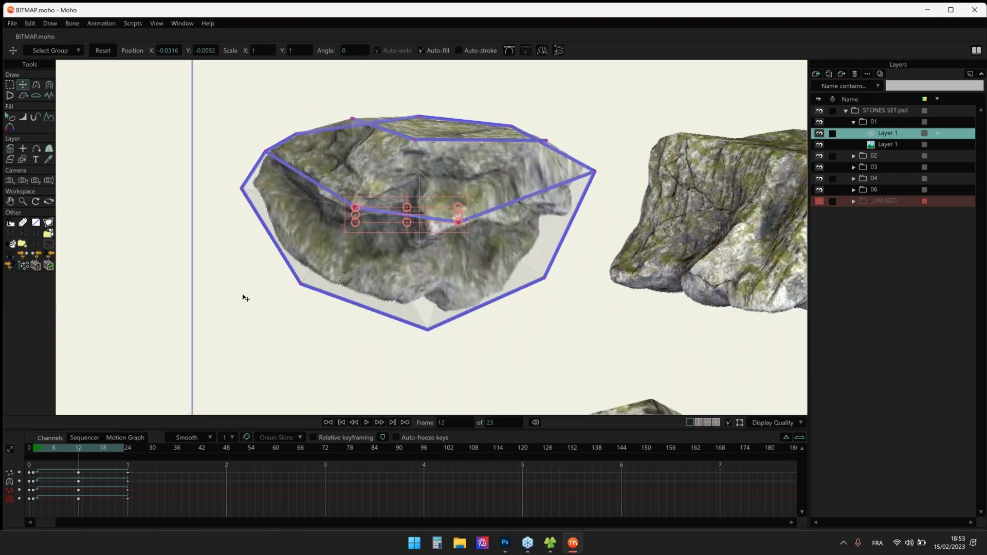
left_click(29, 449)
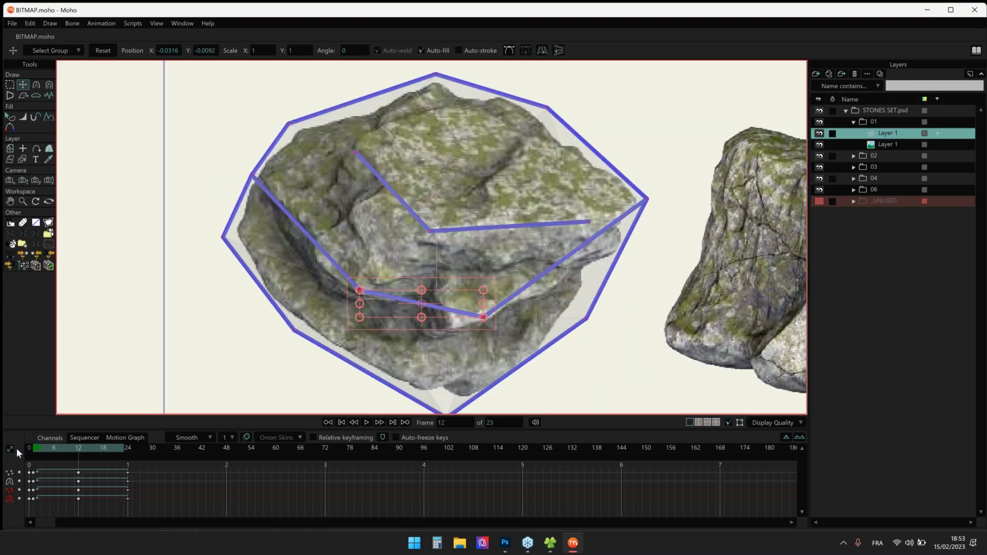
left_click(819, 122)
left_click(819, 122)
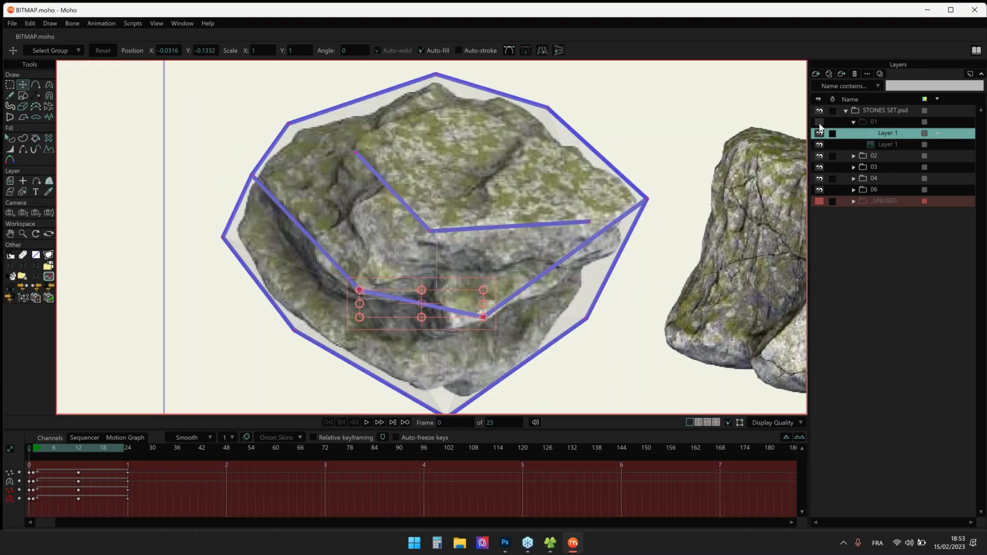
left_click(820, 134)
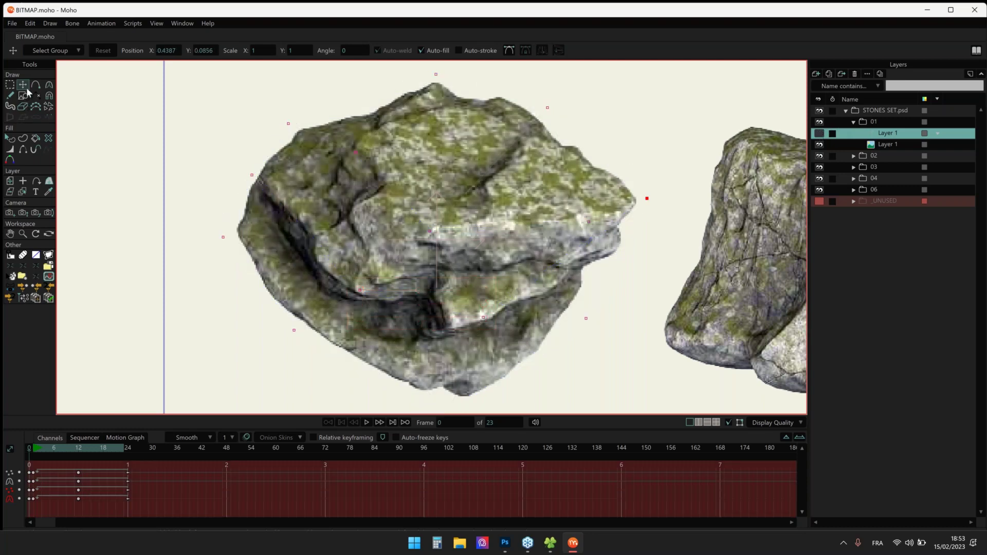
Sketch freehand lines along the first rock's lower ledge on a new vector layer in group 01, and delete them
left_click(817, 73)
left_click(871, 139)
left_click(14, 97)
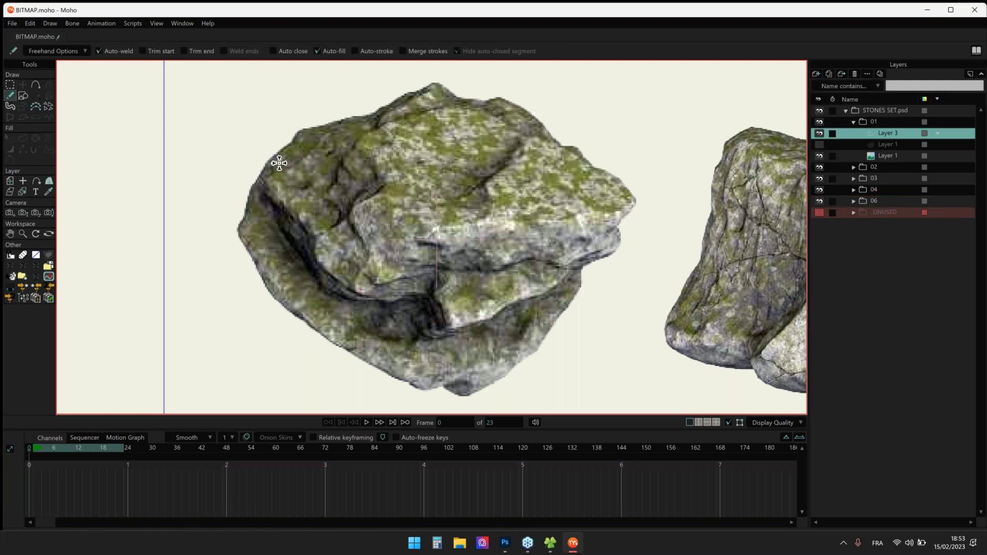
mouse_move(271, 195)
left_mouse_down()
mouse_move(362, 323)
mouse_move(298, 246)
mouse_move(343, 278)
mouse_move(549, 302)
left_mouse_up()
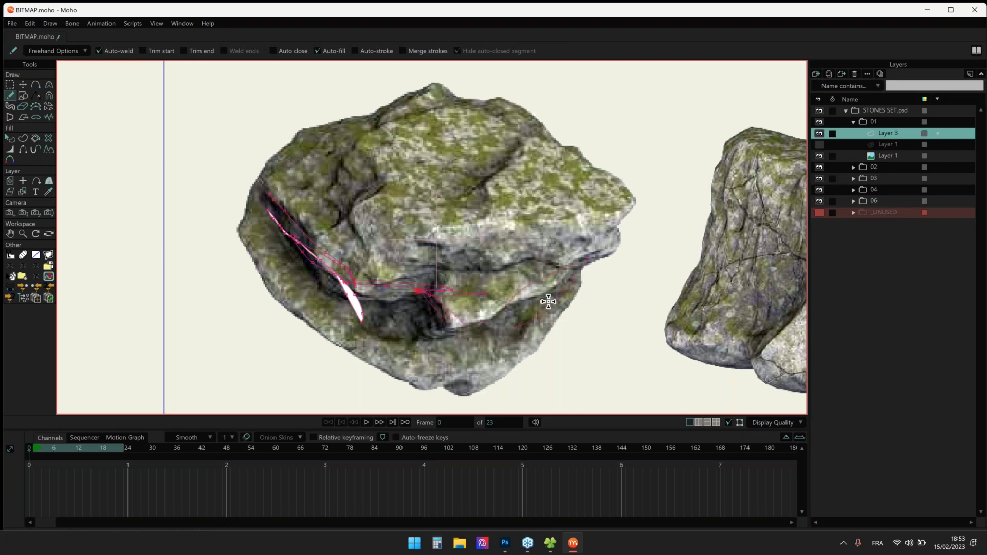
left_click(22, 85)
left_click_drag(210, 166, 652, 393)
key("Delete")
key("g")
scroll(387, 201, "down", 1)
scroll(387, 201, "up", 2)
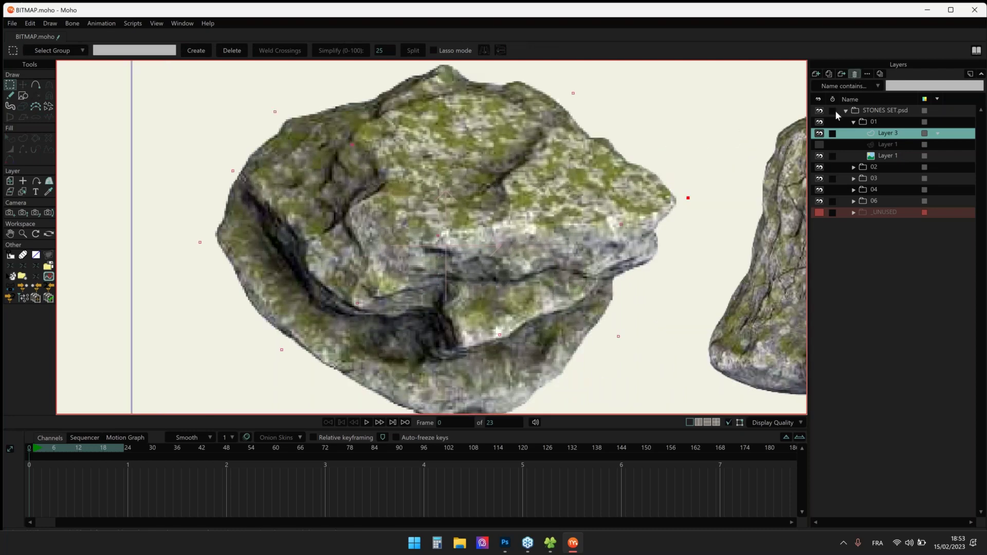
Show the vector mesh Layer 1 of group 01 and select the rock mesh's lower inner points and lower-right outline point
left_click(820, 133)
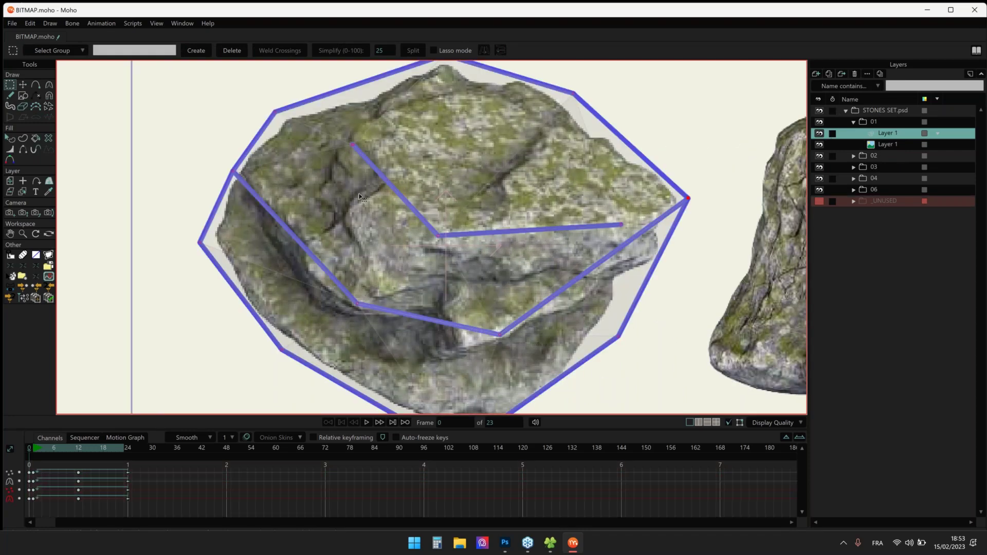
key("t")
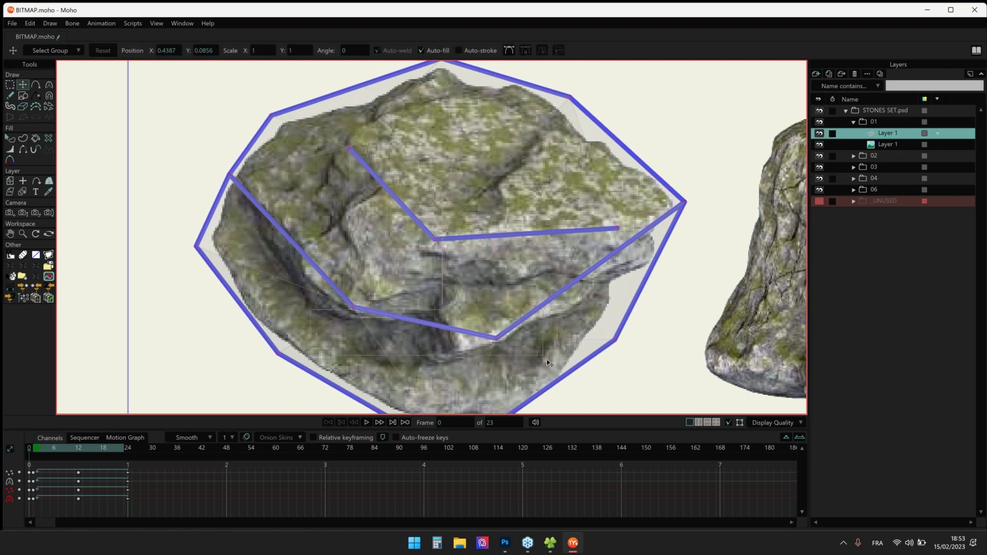
scroll(547, 360, "down", 2)
left_click_drag(558, 346, 340, 270)
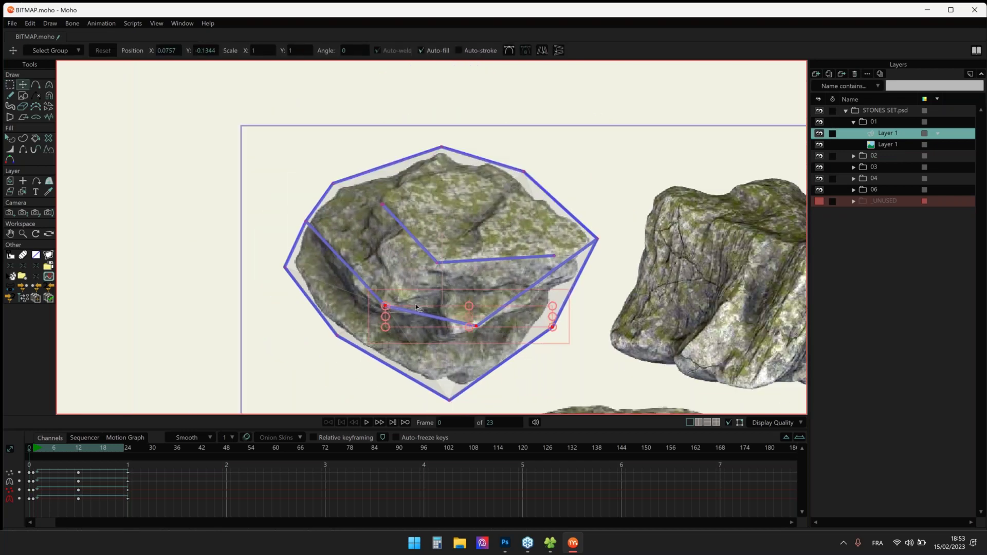
scroll(340, 269, "up", 1)
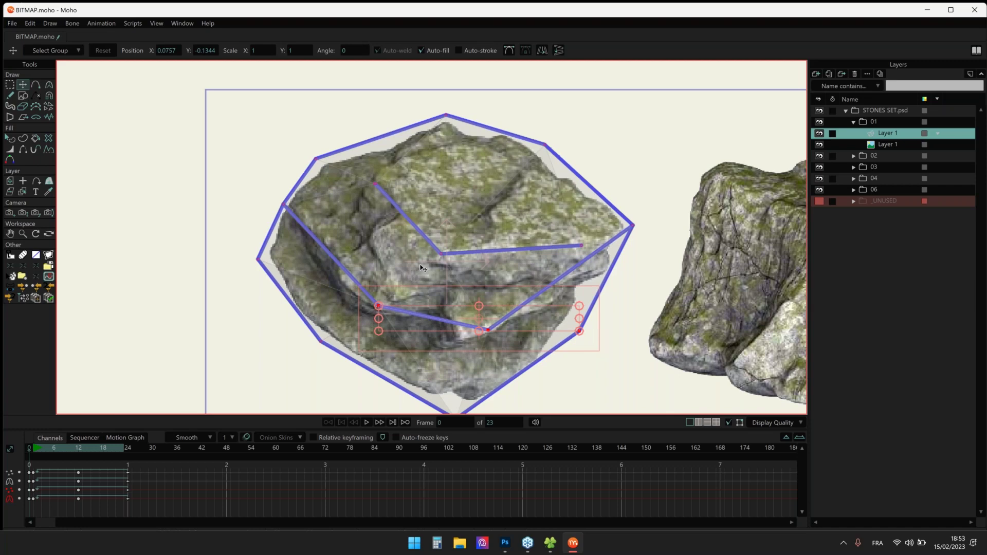
Draw a short bent three-point line across the first rock's mossy top face in the mesh layer and delete it
key("a")
scroll(570, 166, "up", 3)
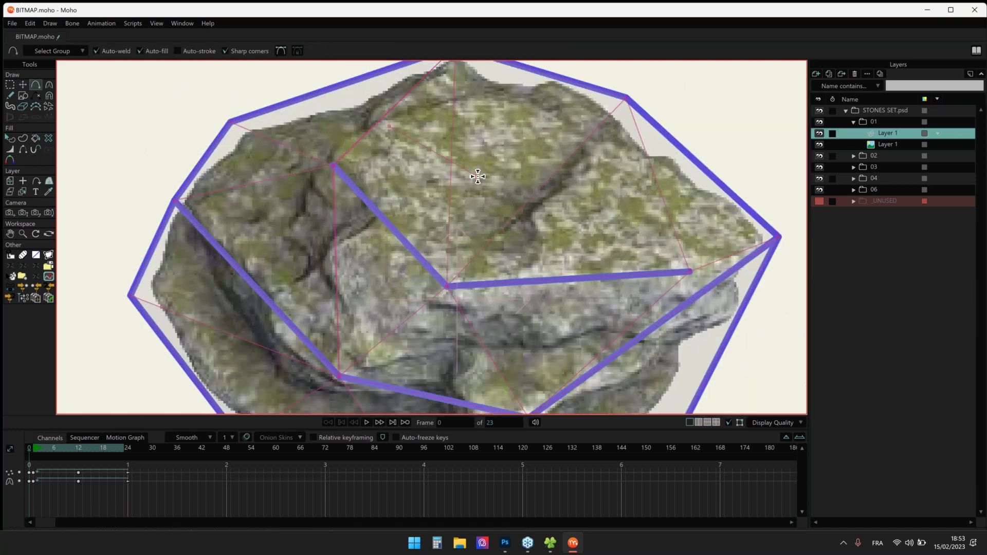
key("t")
left_click_drag(369, 111, 619, 199)
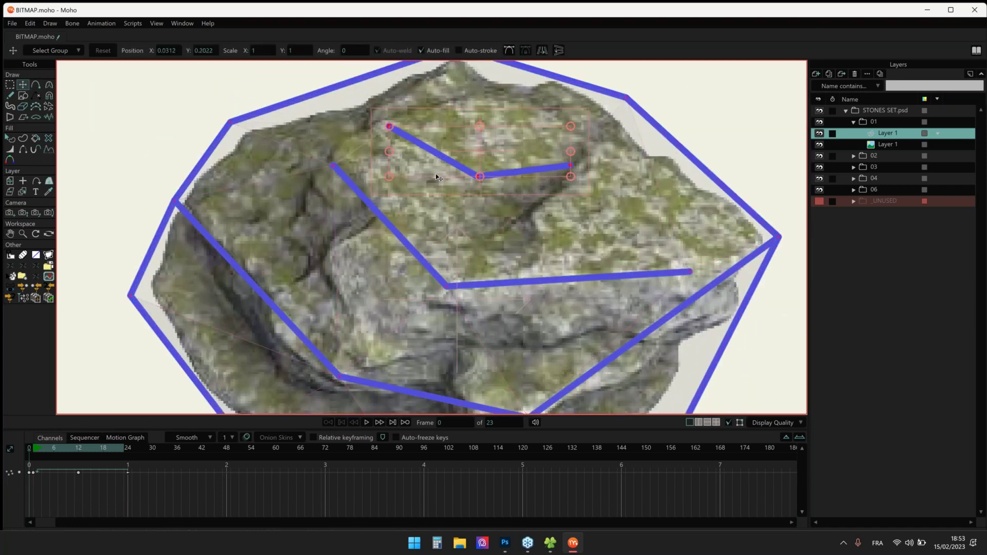
scroll(437, 177, "down", 1)
scroll(438, 178, "down", 1)
key("Delete")
Draw a bent three-point line along the crack on the rock's top face and inspect the mesh at frame 12
key("a")
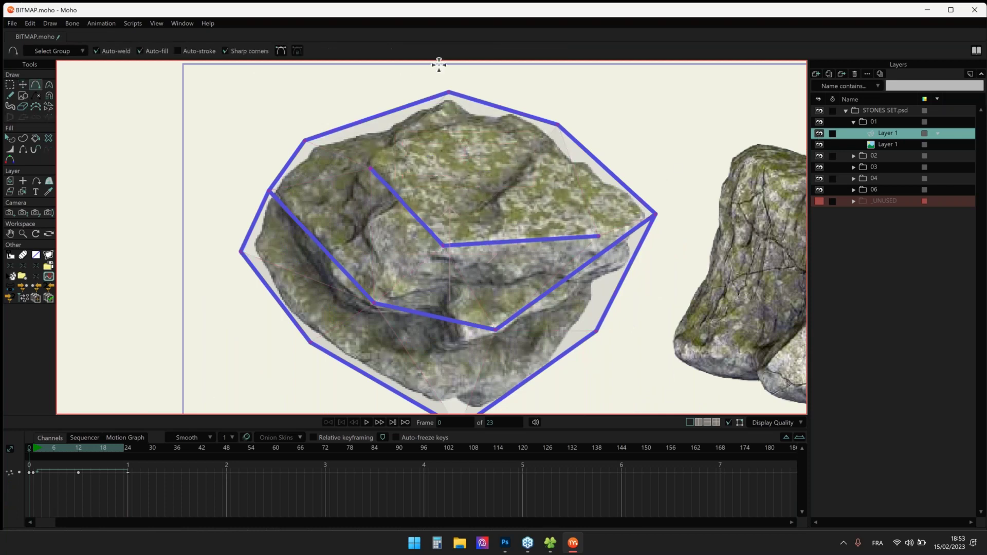
scroll(435, 165, "up", 2)
left_click_drag(571, 165, 514, 264)
left_click(32, 445)
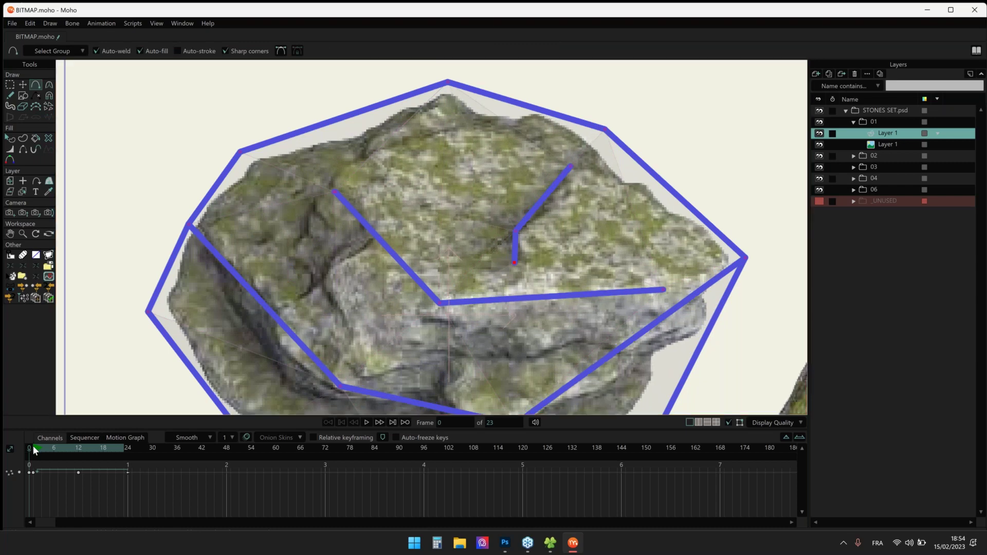
left_click(78, 453)
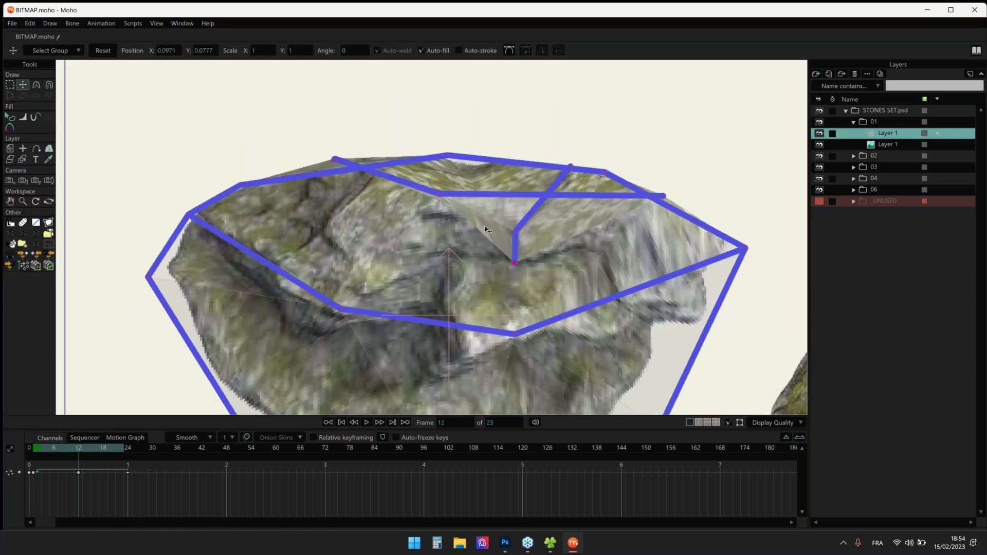
Move the crack line's points upward at frame 12, hide the mesh layer, and scrub the deformation back to frame 0
key("Tab")
left_click_drag(543, 265, 544, 174)
left_click(819, 133)
left_click_drag(42, 446, 64, 444)
key("shift+Left")
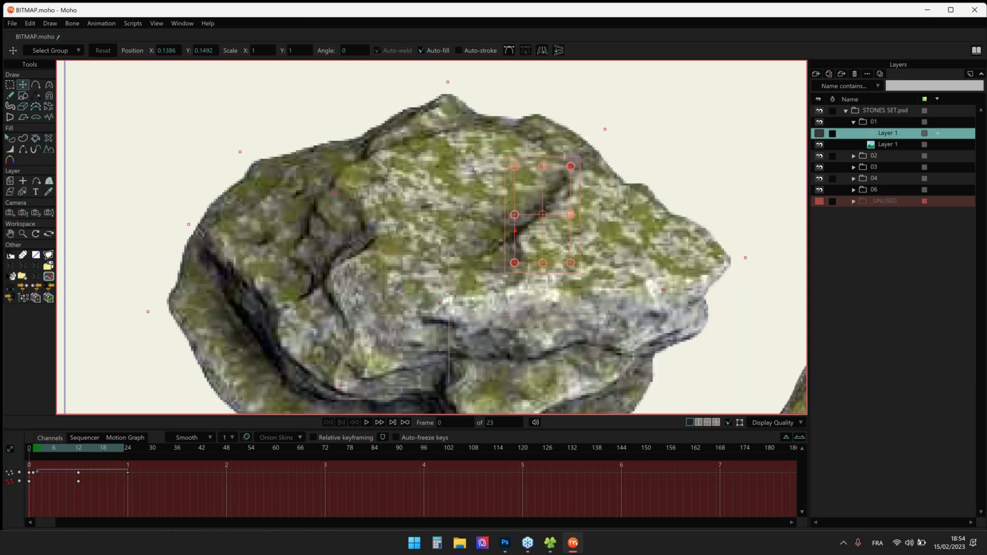
Show the mesh layer of group 01 again and delete the crack line from the rock's top face
left_click(730, 423)
left_click(730, 423)
left_click(819, 133)
left_click(596, 236)
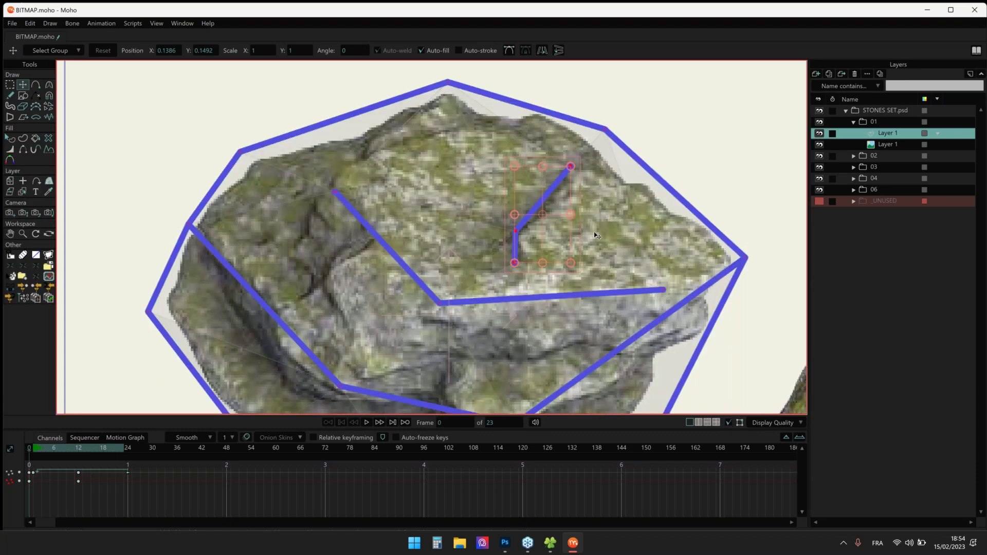
key("Delete")
Examine the second rock beside the meshed one, and play the animation of all the rocks, stopping at frame 11
scroll(511, 147, "down", 3)
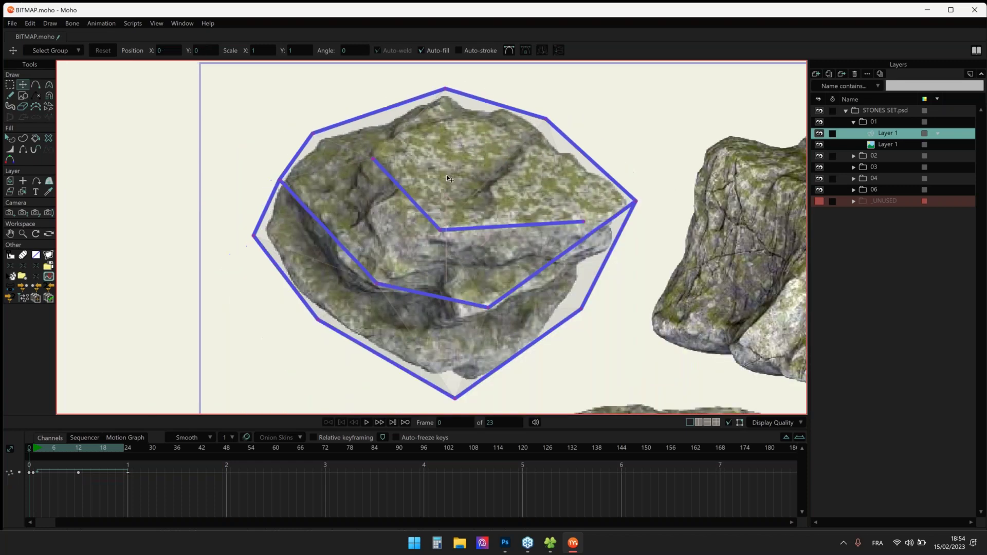
left_click_drag(306, 309, 88, 308)
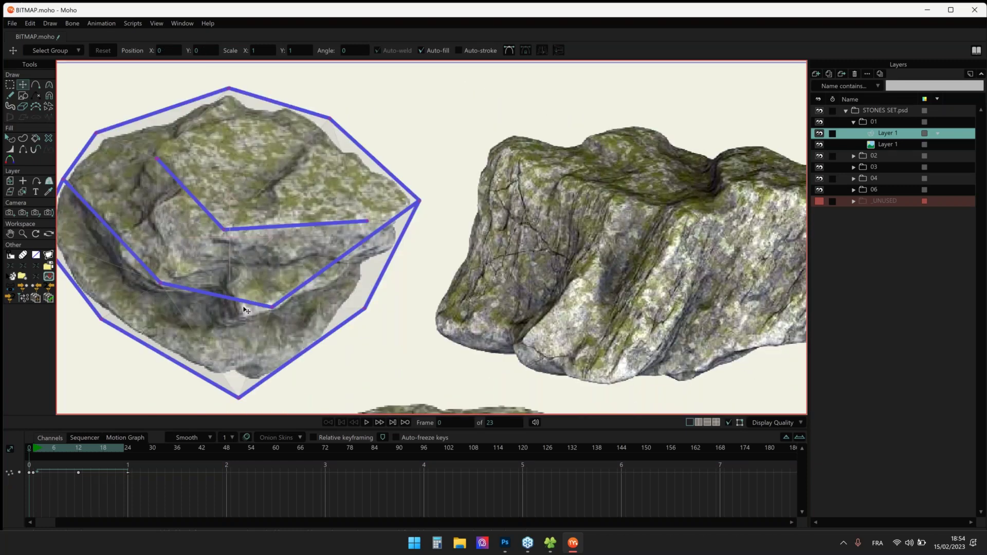
left_click_drag(620, 247, 339, 206)
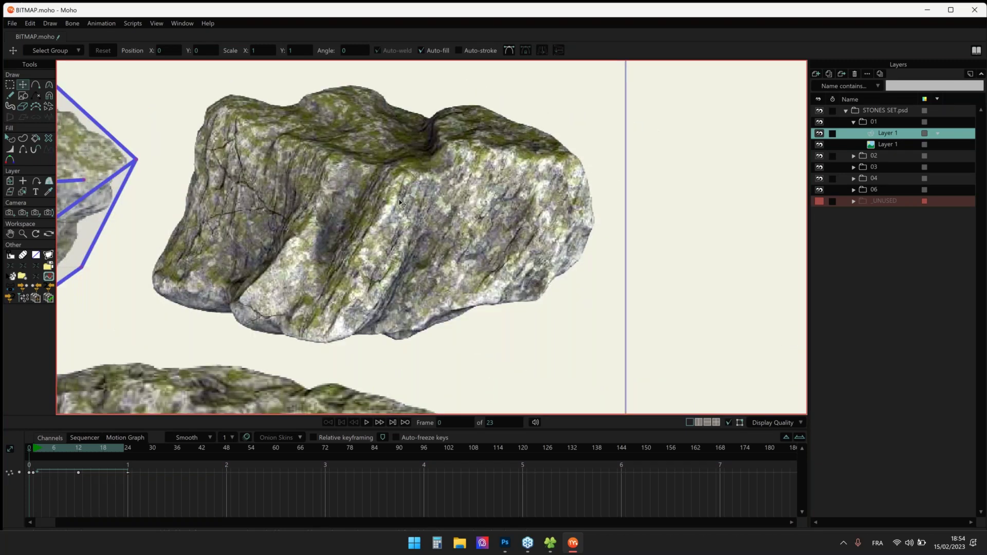
left_click_drag(338, 166, 530, 227)
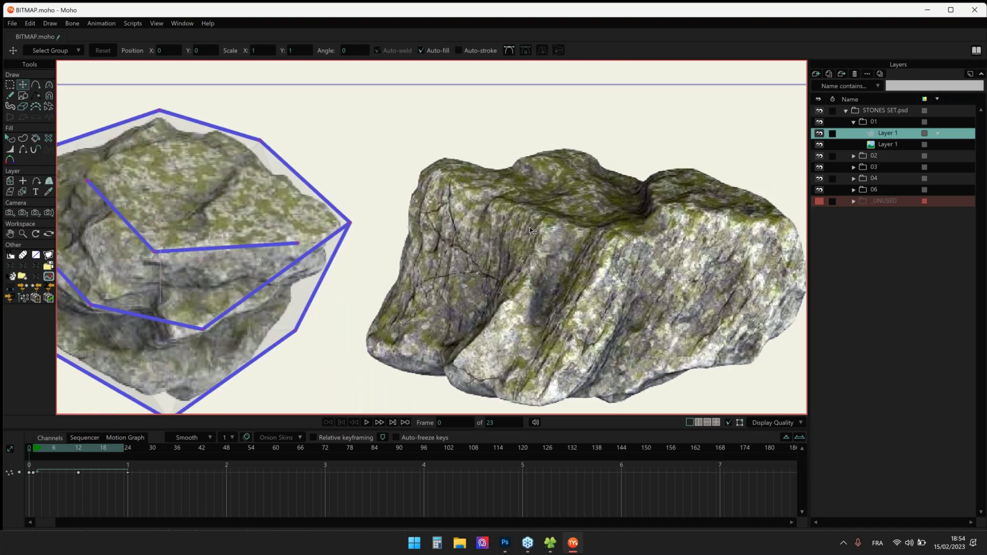
key("space")
scroll(530, 227, "down", 3)
scroll(395, 202, "down", 4)
scroll(395, 202, "up", 5)
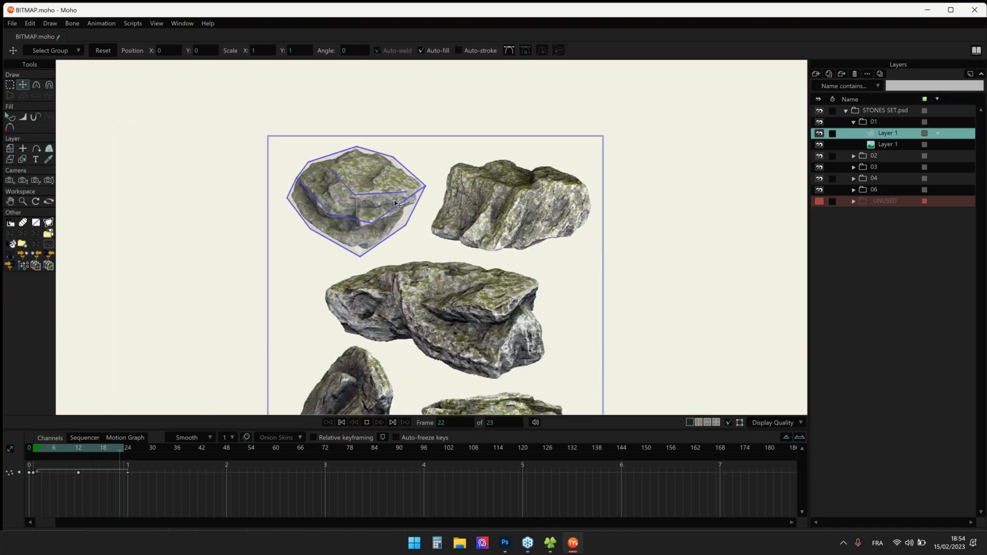
left_click_drag(395, 202, 404, 129)
scroll(424, 149, "up", 3)
scroll(423, 154, "down", 4)
key("space")
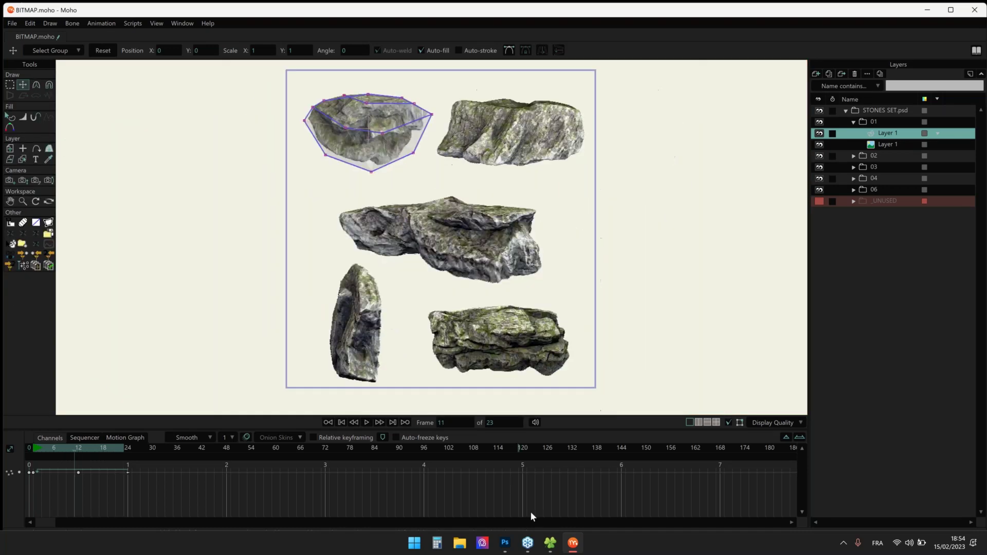
Switch to the file manager and open Chirac.moho from the Chirac folder inside 01-EXEMPLES
left_click(550, 543)
left_click(647, 409)
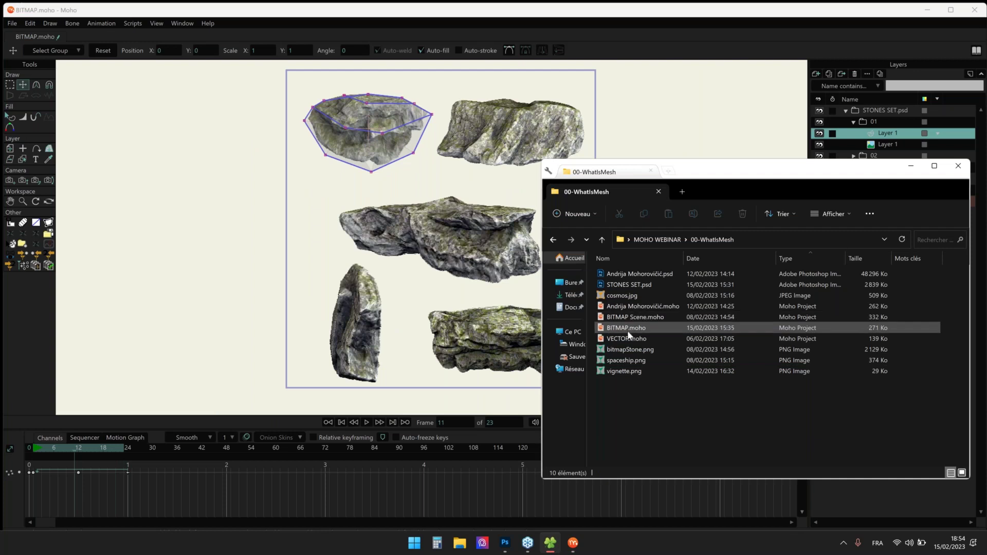
double_click(628, 381)
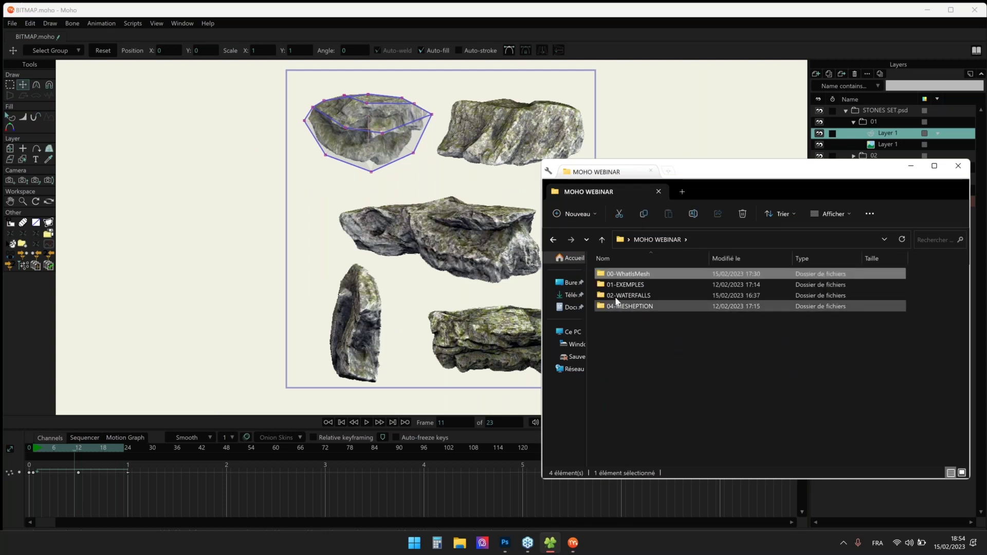
double_click(622, 285)
left_click(619, 296)
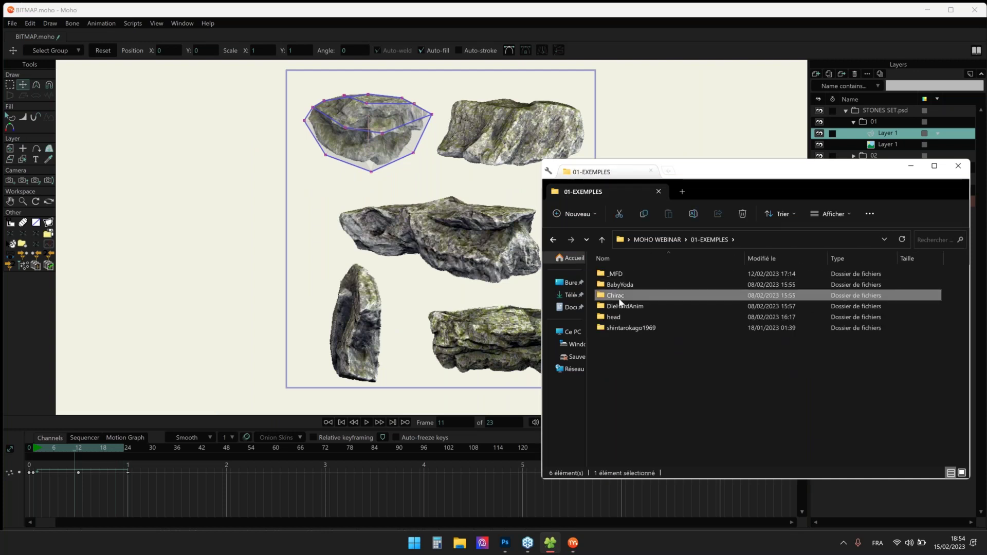
double_click(619, 298)
left_click(616, 278)
double_click(616, 279)
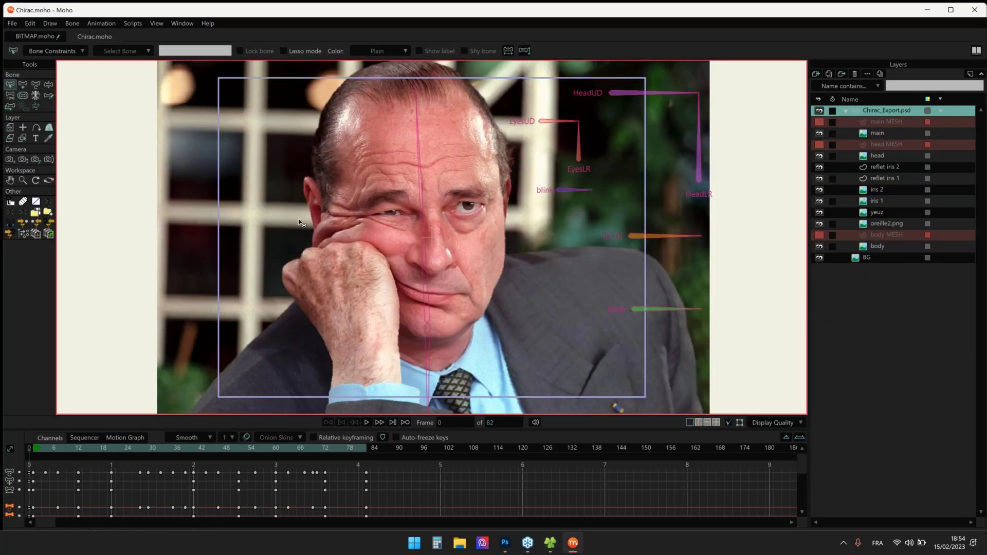
Show and select the head MESH layer to examine the triangulated mesh over the portrait's face
scroll(475, 279, "up", 3)
left_click(824, 144)
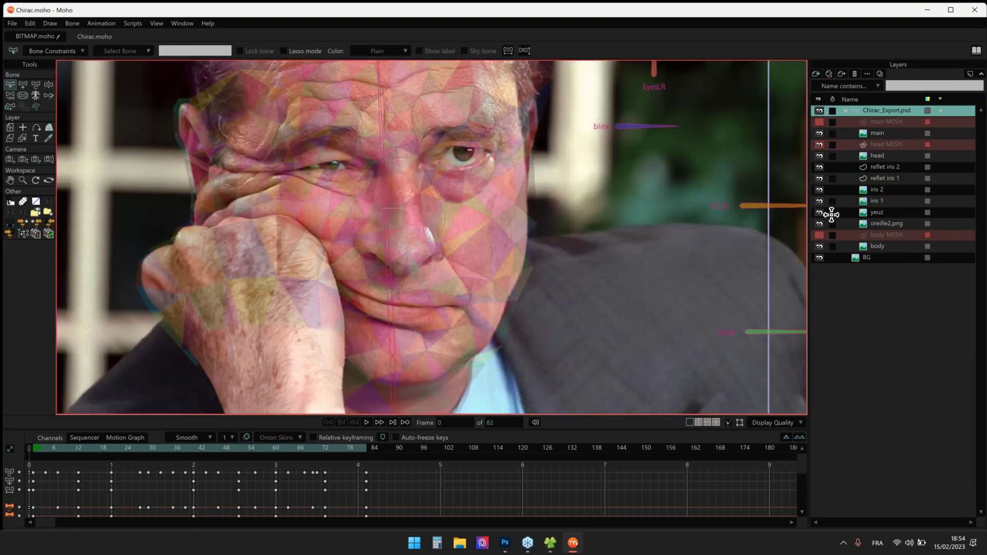
left_click(875, 146)
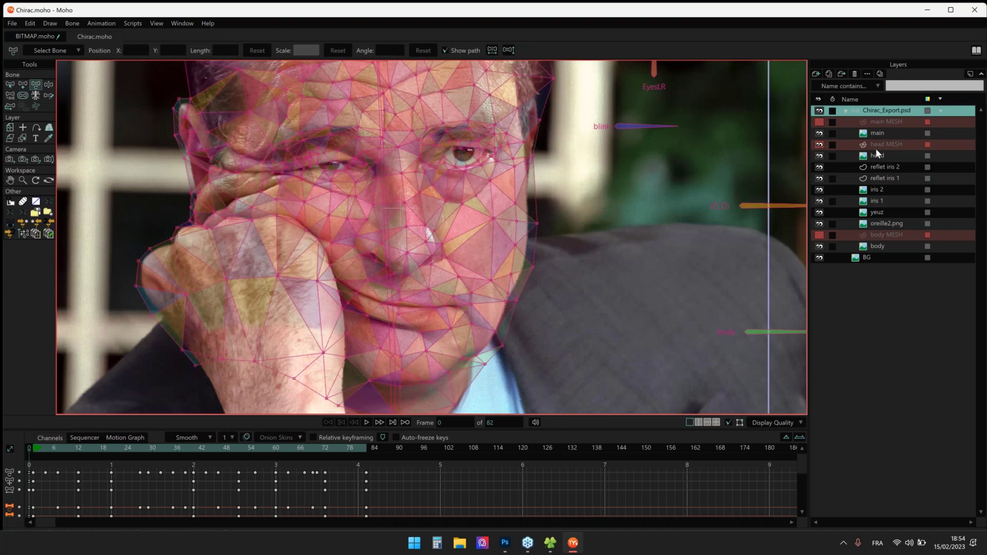
scroll(426, 240, "down", 5)
scroll(449, 252, "up", 4)
left_click_drag(447, 252, 457, 195)
scroll(533, 217, "up", 1)
scroll(535, 220, "down", 1)
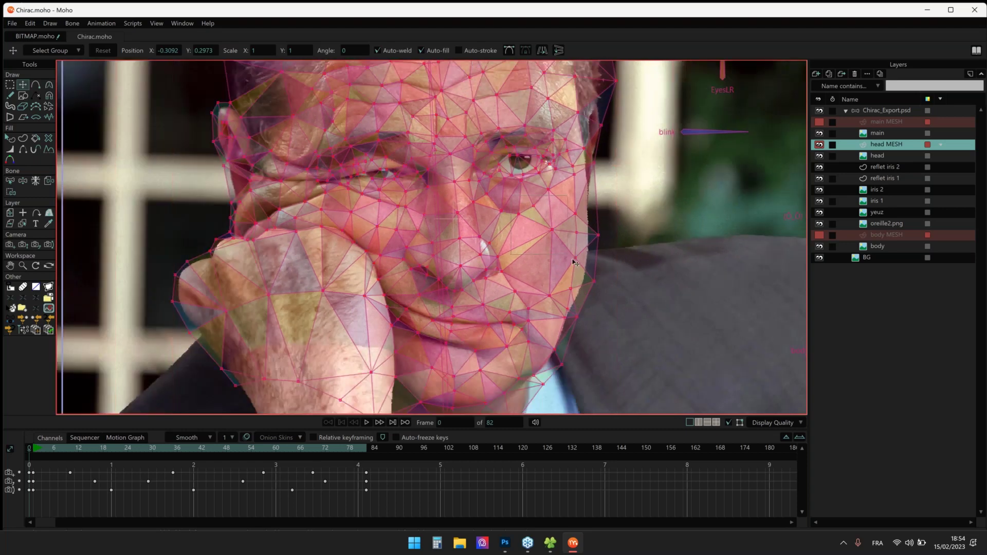
Clear the point selection and select the single head mesh point on the cheek beside the nose
scroll(535, 217, "up", 1)
scroll(532, 215, "up", 1)
key("Return")
scroll(549, 232, "up", 1)
left_click_drag(562, 222, 587, 265)
scroll(590, 267, "down", 2)
left_click(571, 242)
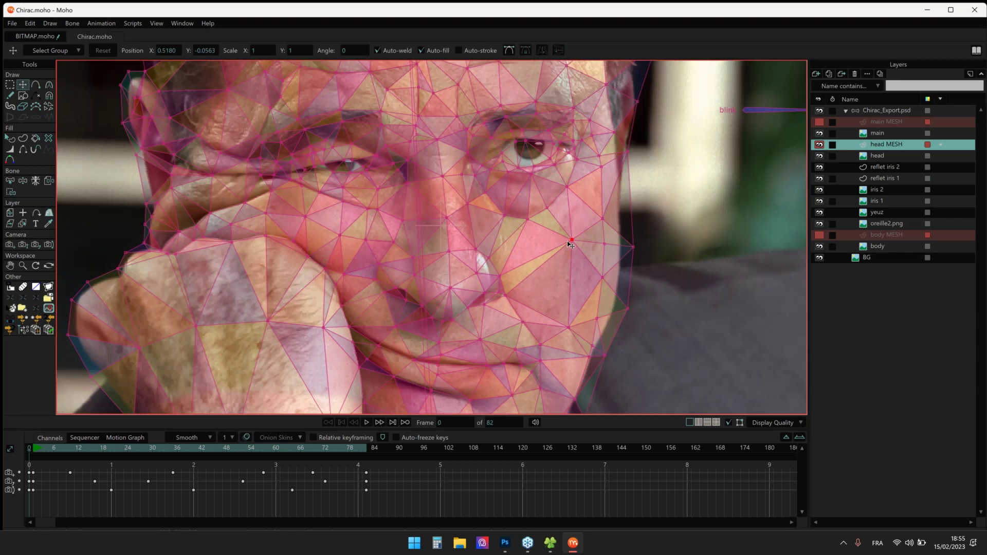
scroll(545, 222, "down", 3)
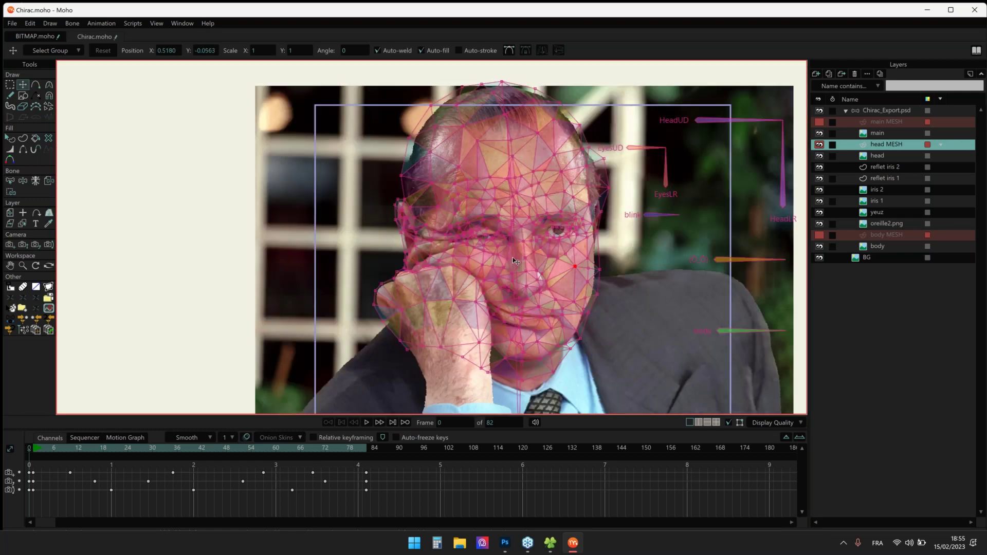
scroll(527, 205, "up", 1)
scroll(527, 205, "up", 3)
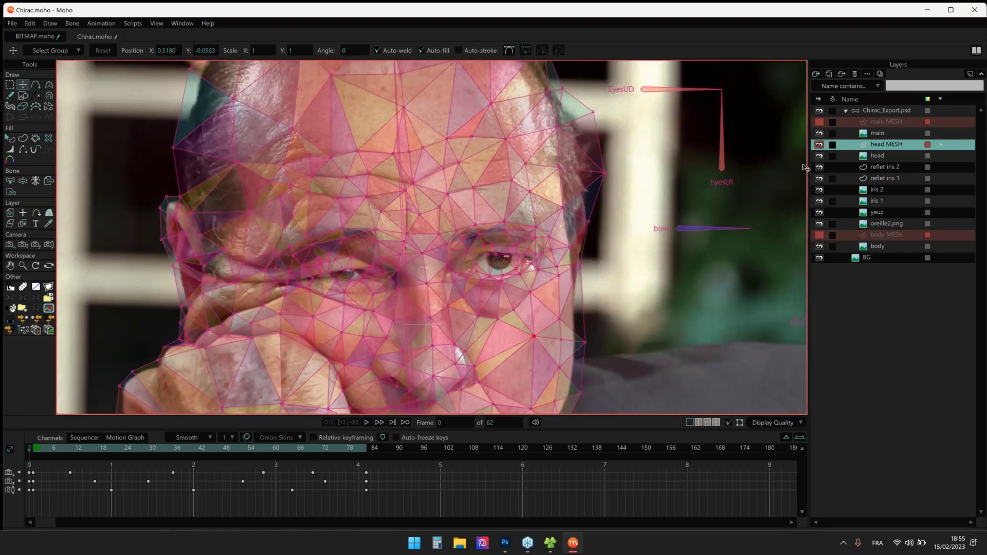
Hide the head image layer and examine the triangulated head mesh around the eyes by itself
left_click(819, 155)
scroll(416, 172, "down", 3)
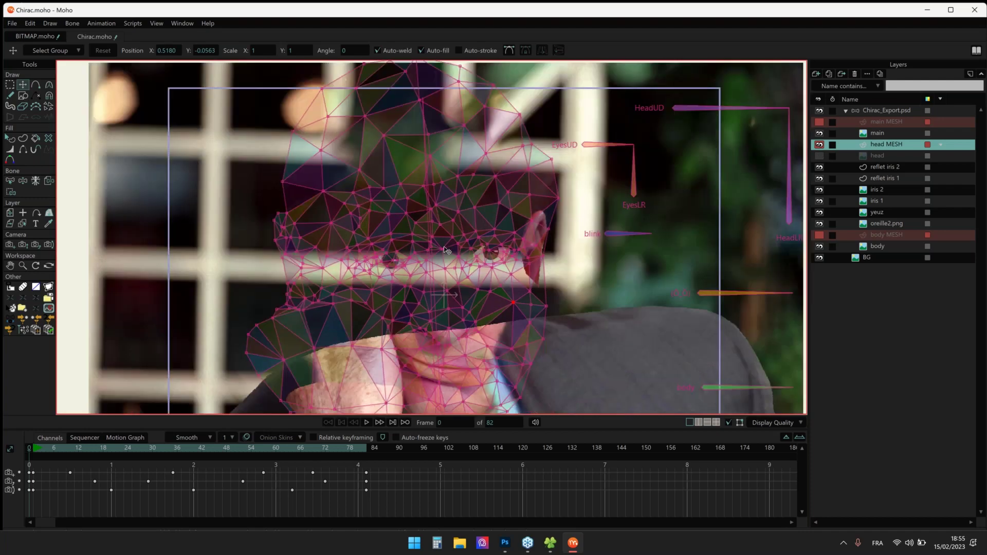
scroll(417, 172, "up", 3)
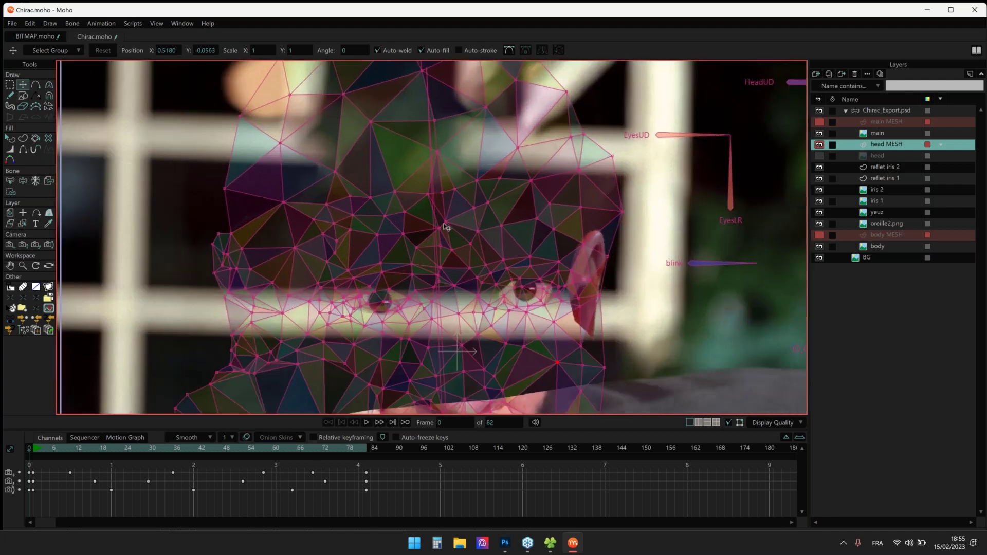
scroll(449, 195, "up", 3)
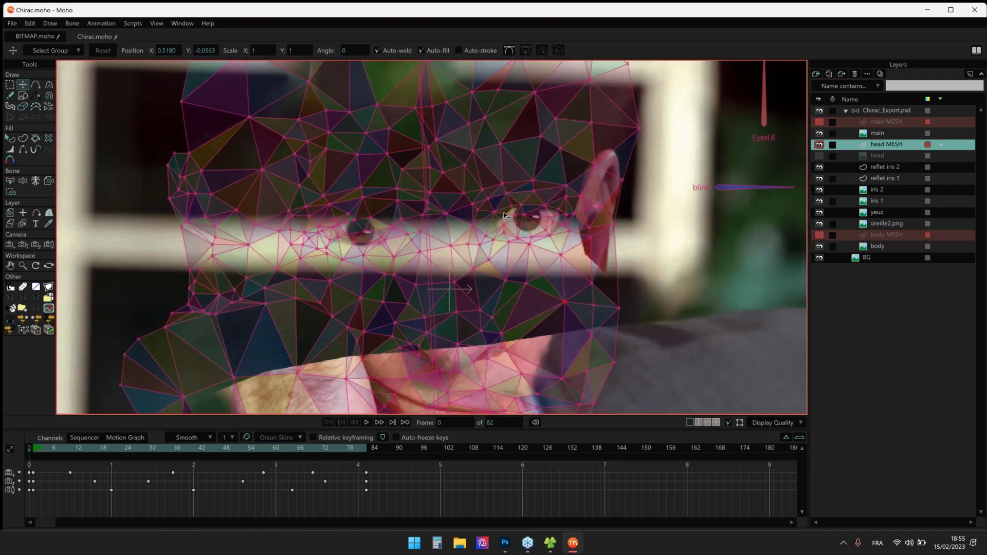
scroll(503, 256, "down", 2)
scroll(236, 179, "up", 5)
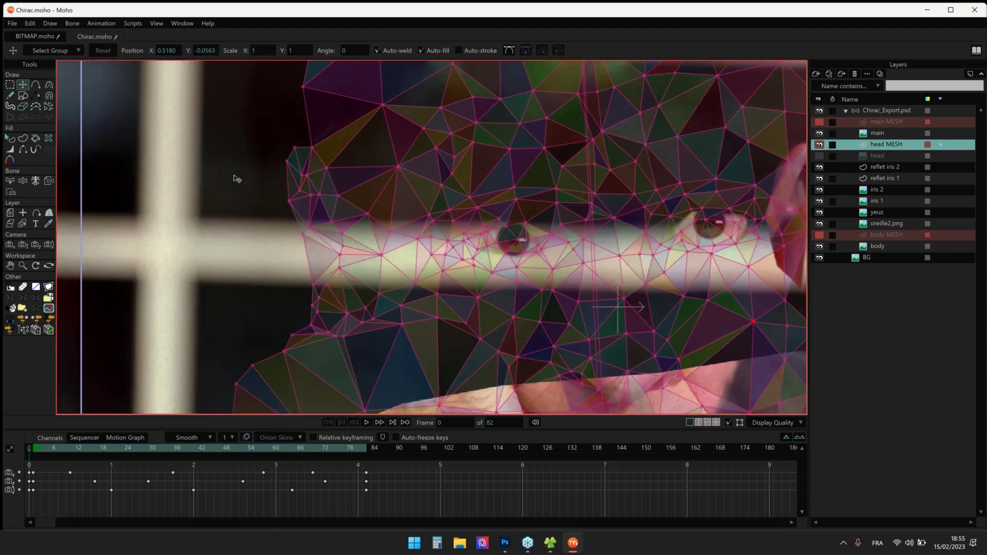
Show the head image layer again and examine how the mesh follows the ear, eyelids and whole head
left_click(819, 156)
scroll(393, 293, "up", 3)
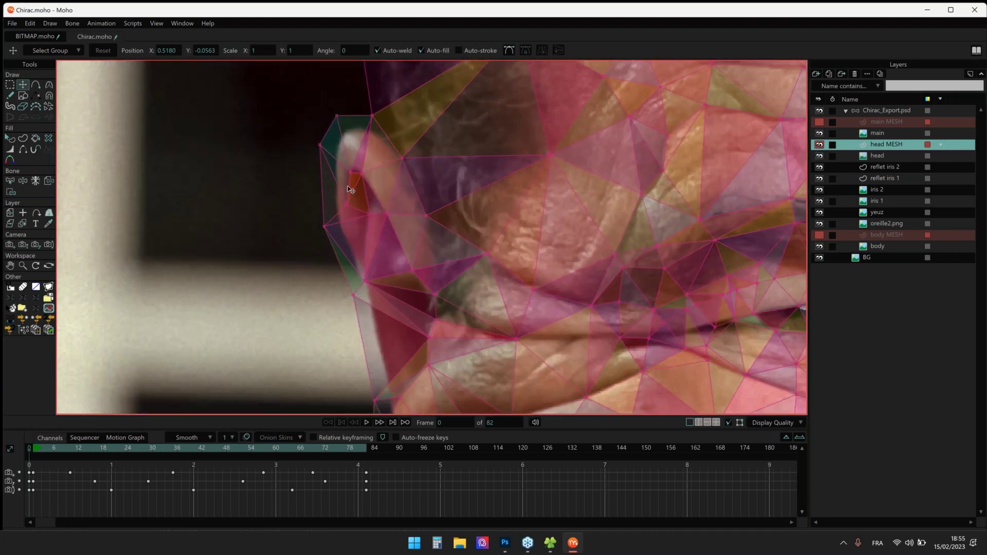
scroll(393, 289, "down", 2)
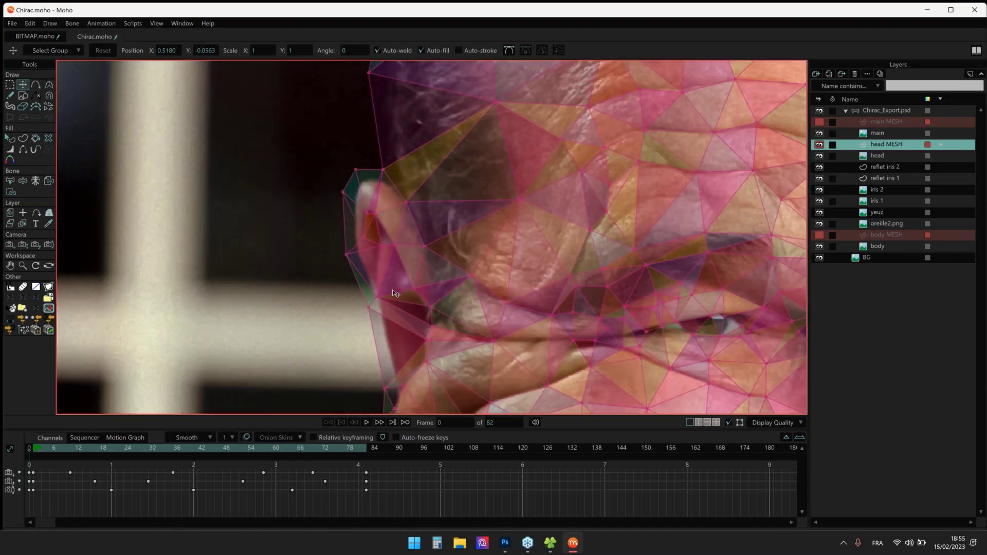
scroll(351, 270, "down", 3)
scroll(351, 271, "up", 4)
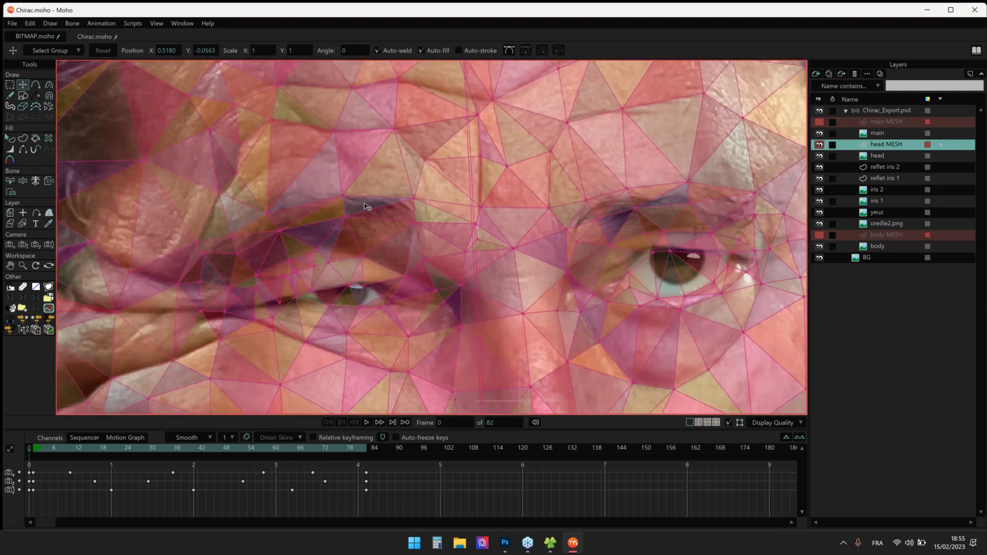
left_click_drag(407, 314, 371, 284)
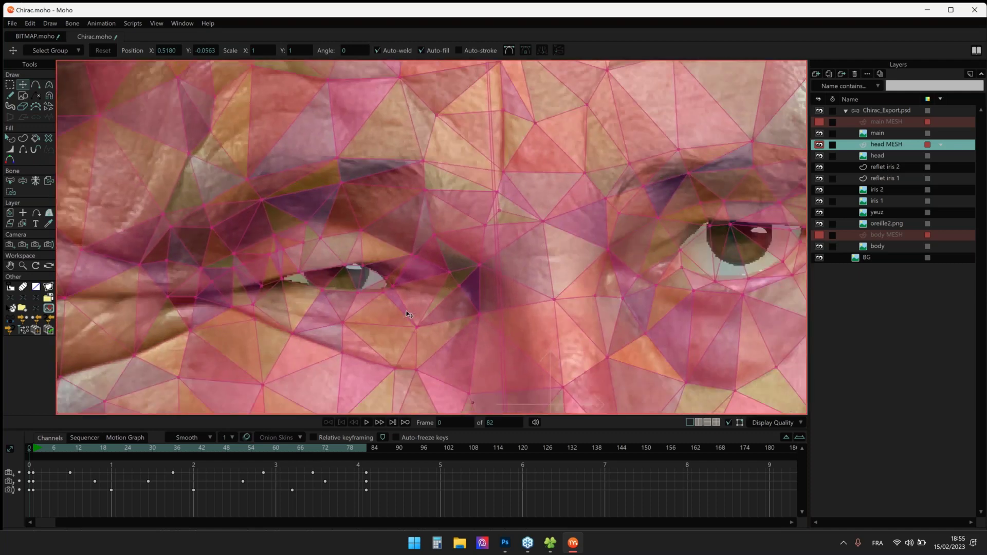
scroll(407, 314, "down", 4)
scroll(338, 286, "up", 3)
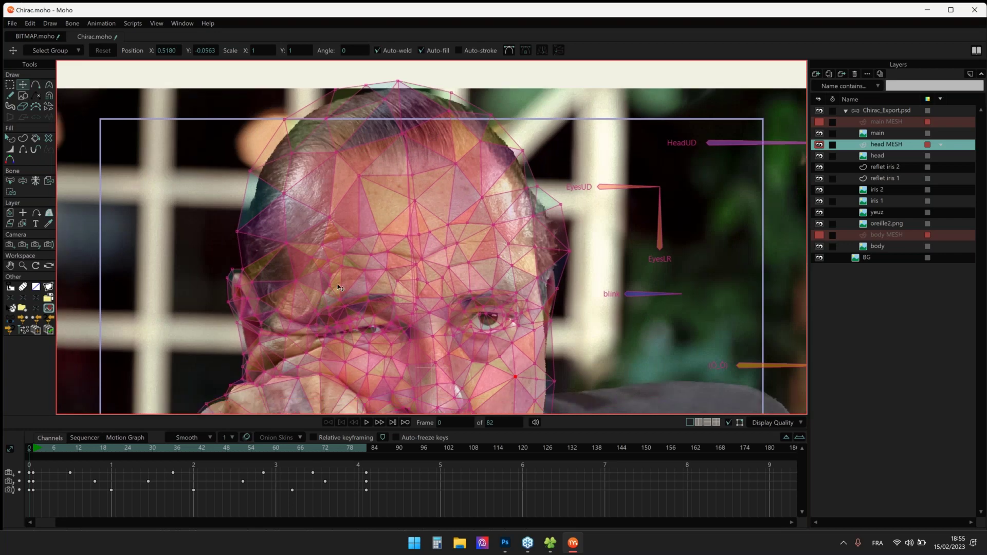
scroll(411, 165, "down", 3)
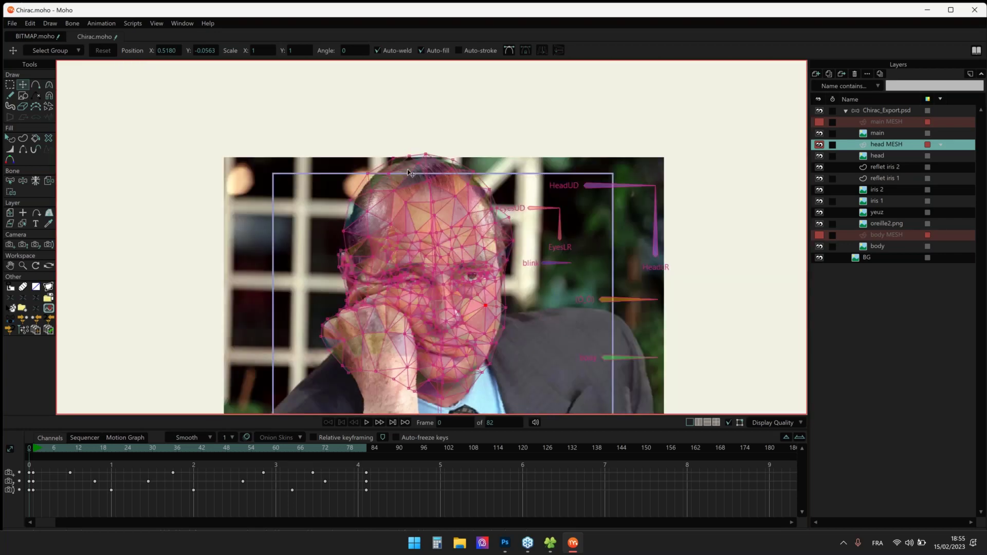
scroll(409, 172, "up", 4)
Deselect the cheek point and play the portrait animation with the head mesh displayed
left_click_drag(572, 195, 391, 350)
scroll(499, 227, "down", 4)
left_click_drag(217, 165, 231, 186)
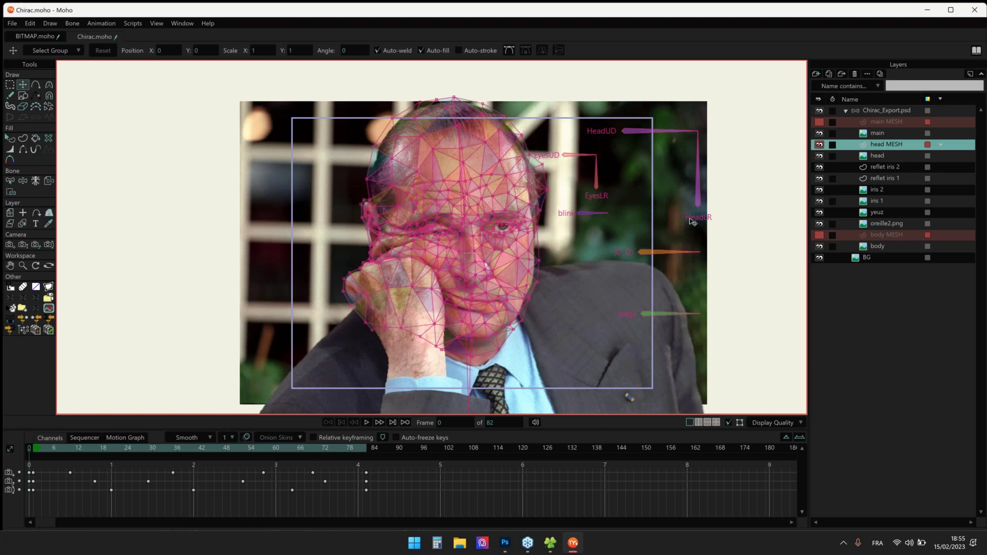
left_click_drag(524, 231, 511, 229)
left_click_drag(464, 191, 470, 185)
key("space")
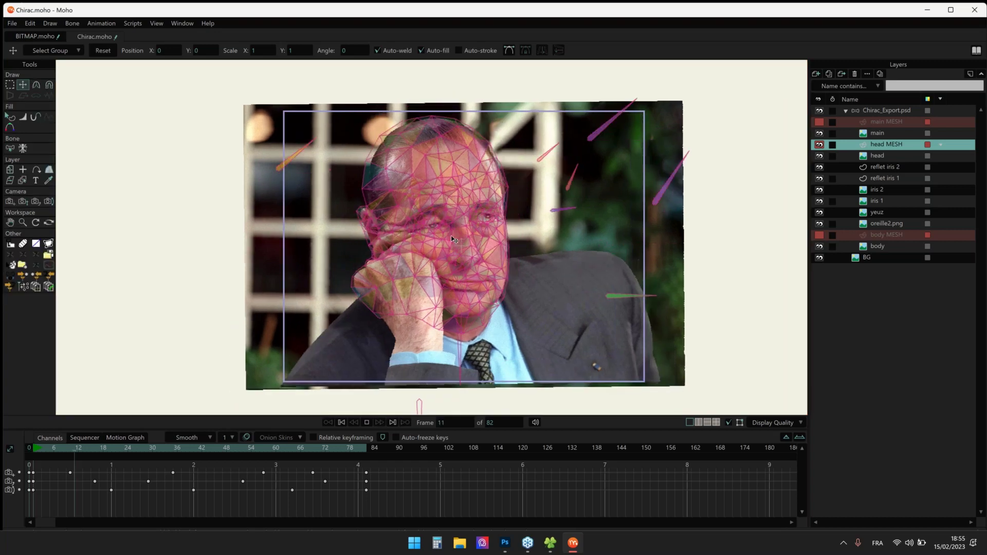
Examine the triangulated head mesh around the eyes and nose up close while the portrait animation plays
scroll(455, 240, "up", 5)
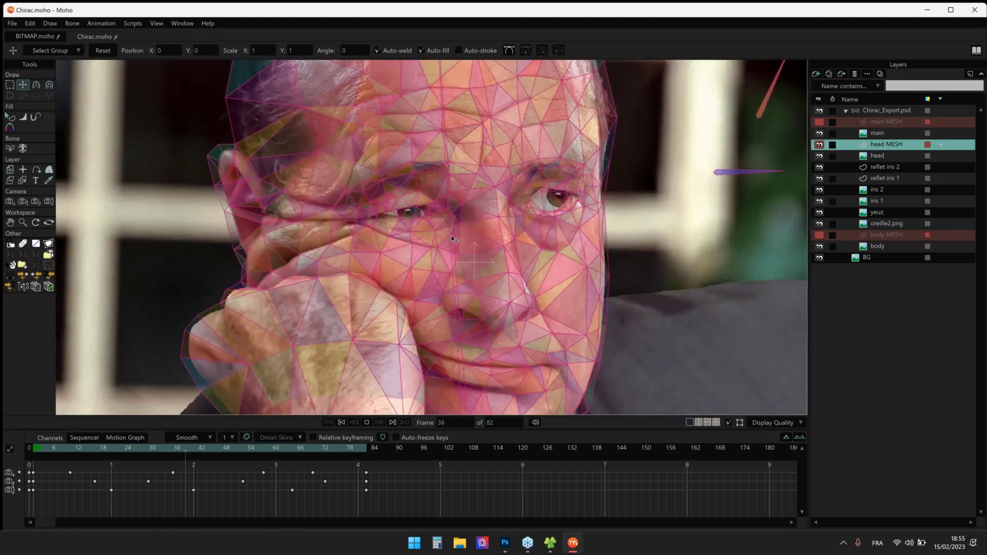
scroll(454, 239, "up", 3)
scroll(454, 239, "down", 8)
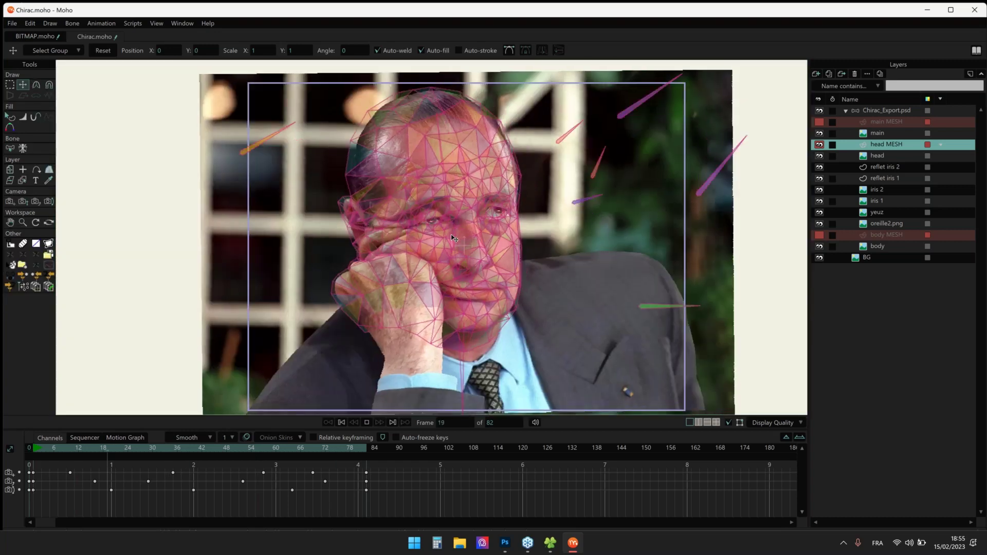
Close the Chirac.moho and BITMAP.moho projects and minimize Moho to return to the desktop
key("ctrl+w")
left_click(527, 208)
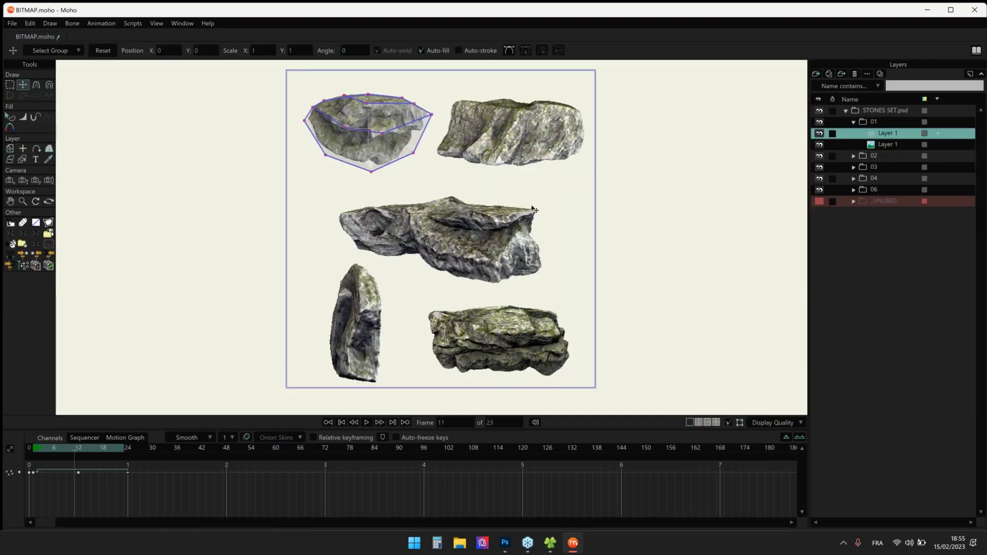
key("ctrl+w")
left_click(529, 206)
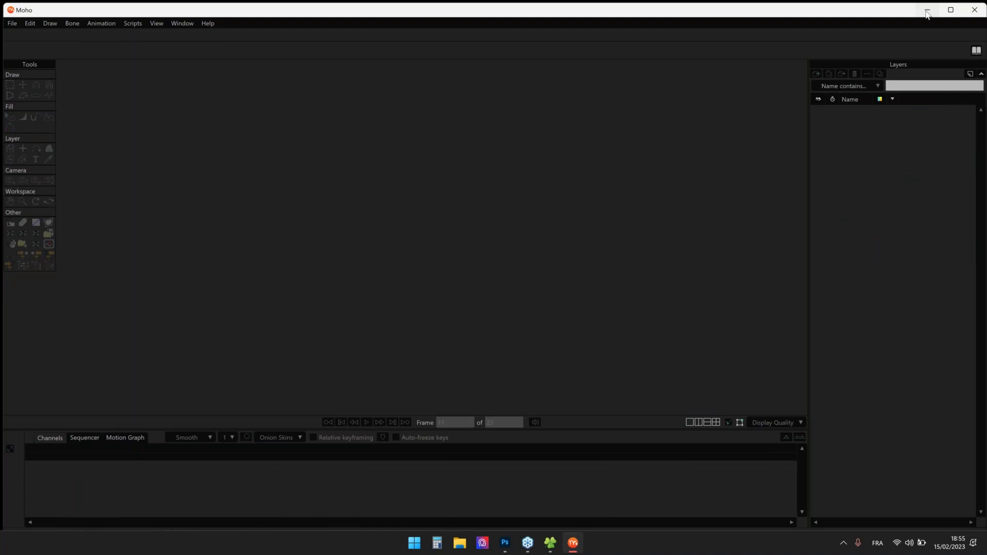
left_click(927, 14)
Go back to the 01-EXEMPLES folder and open _MFD, mfd014_sc011 and its 03_exports subfolder
key("alt+Left")
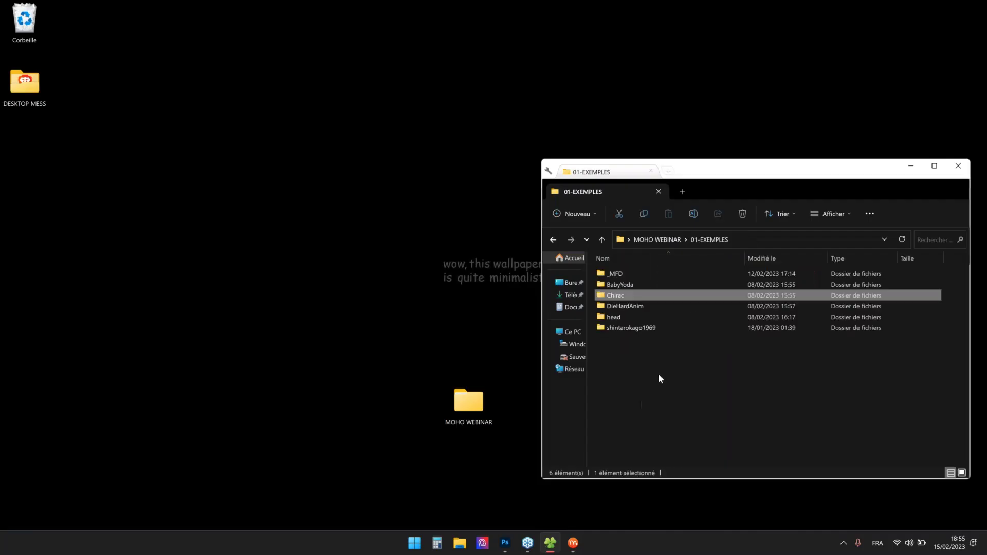
double_click(611, 275)
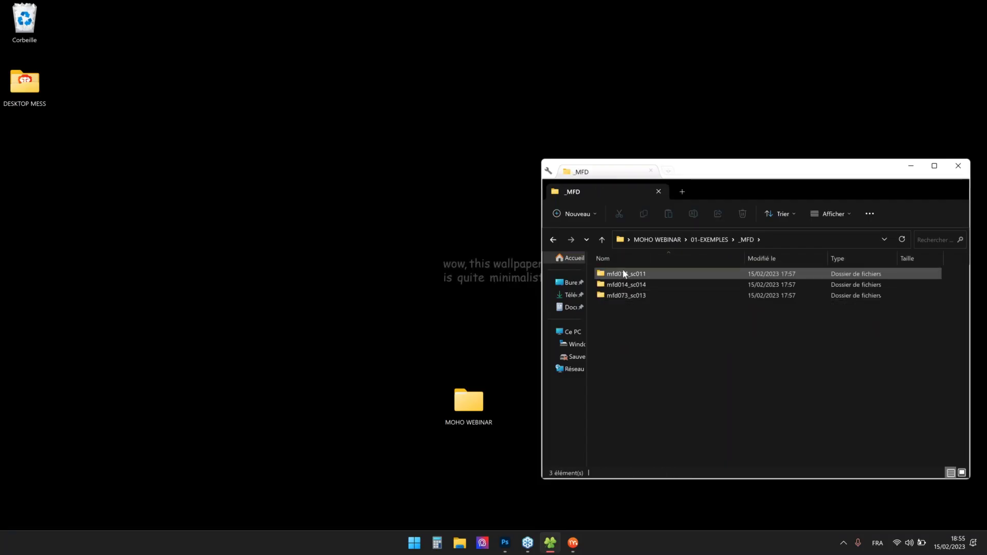
double_click(624, 276)
double_click(626, 297)
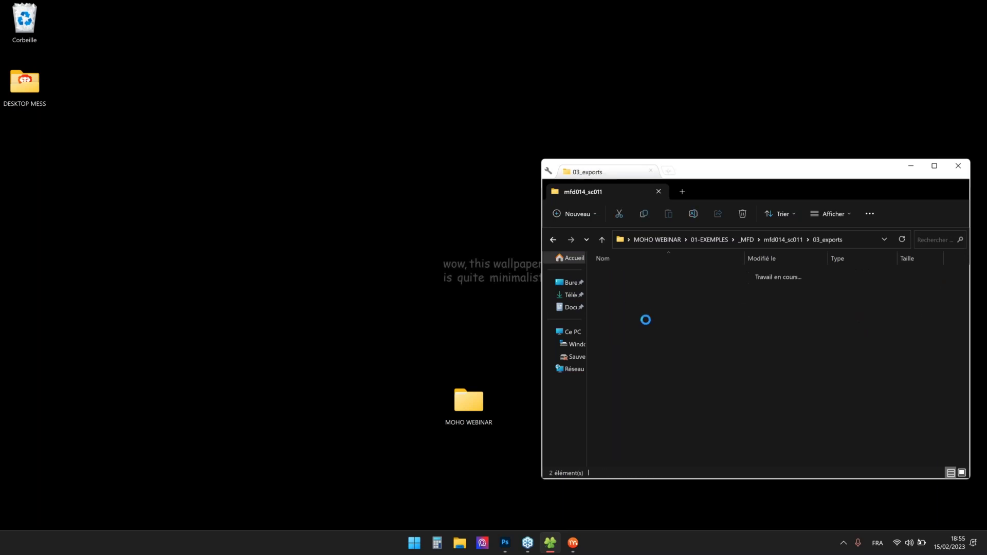
left_click_drag(731, 173, 682, 156)
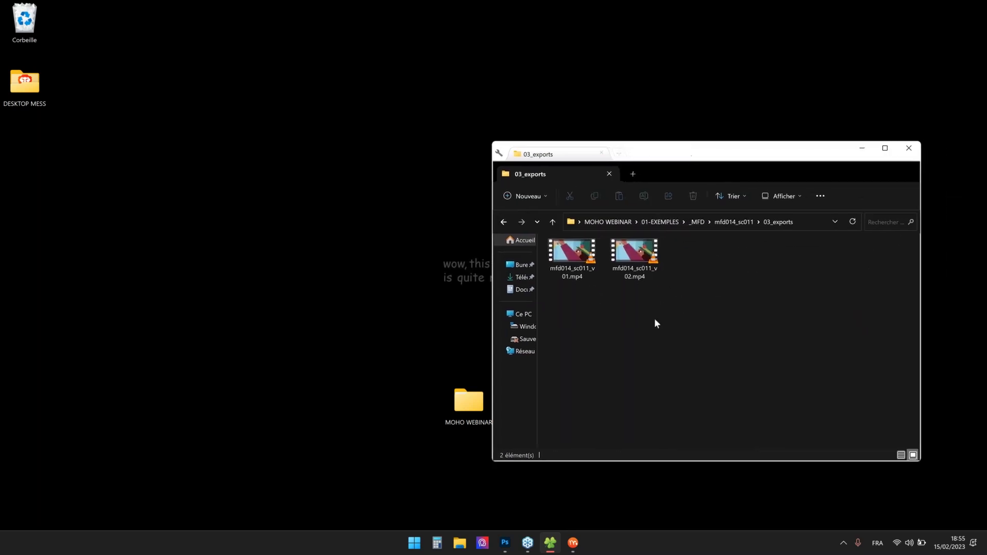
Watch mfd014_sc011_v02.mp4 in VLC, pausing on the opening frame to inspect the jar before resuming, and close the player
left_click(643, 262)
double_click(634, 252)
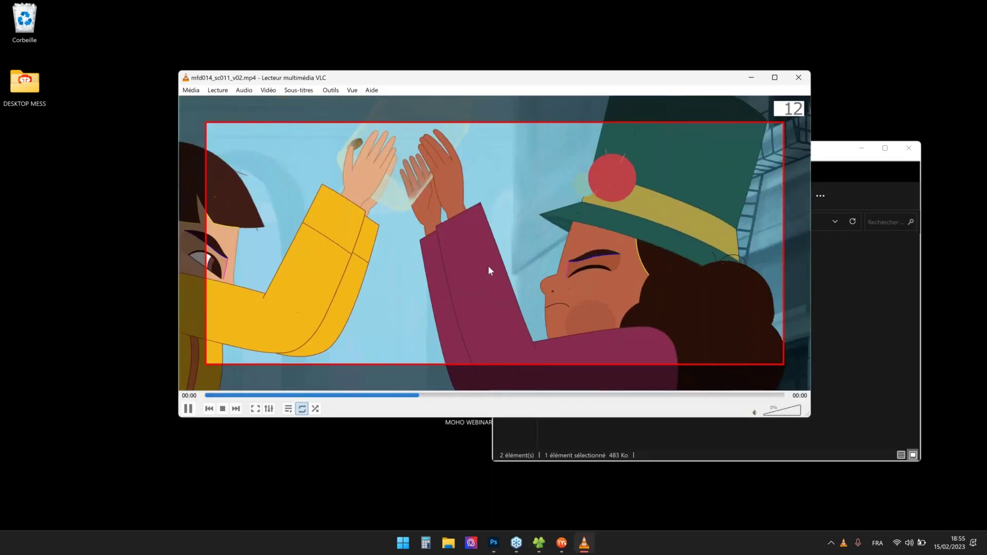
key("space")
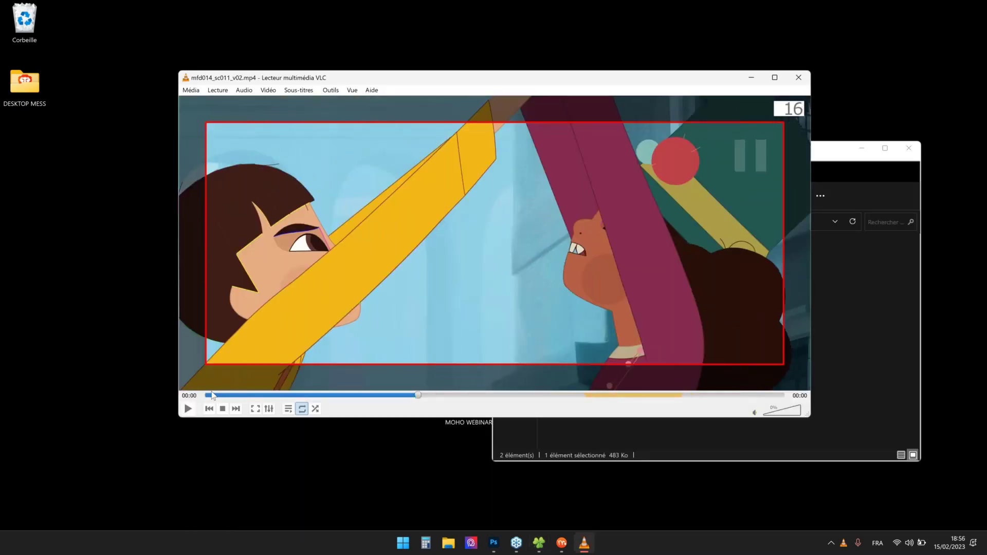
left_click(215, 395)
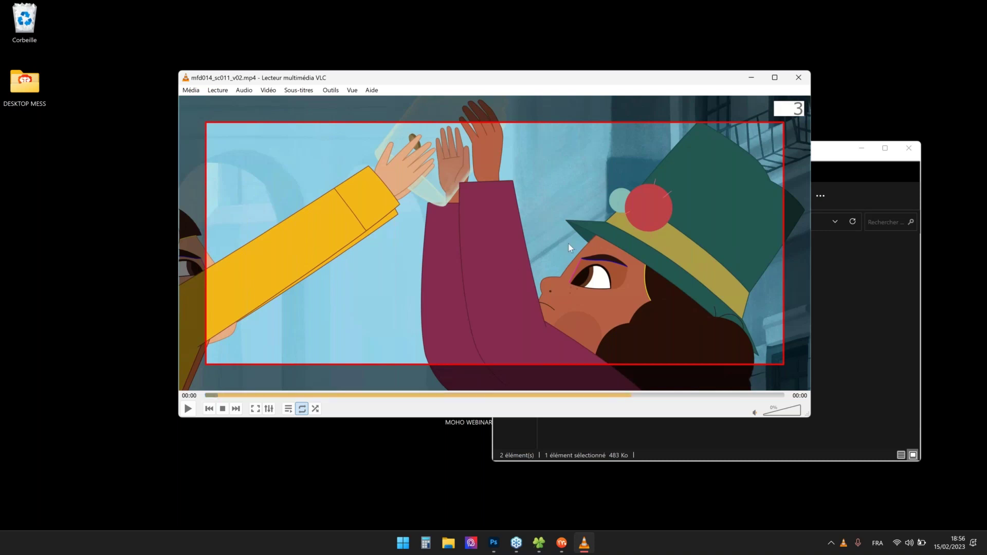
left_click_drag(219, 396, 260, 396)
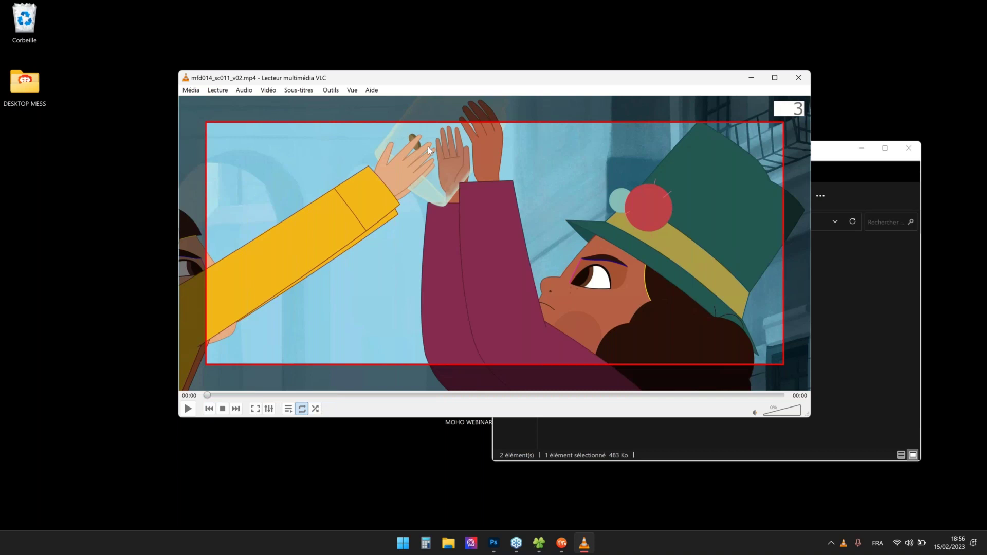
key("space")
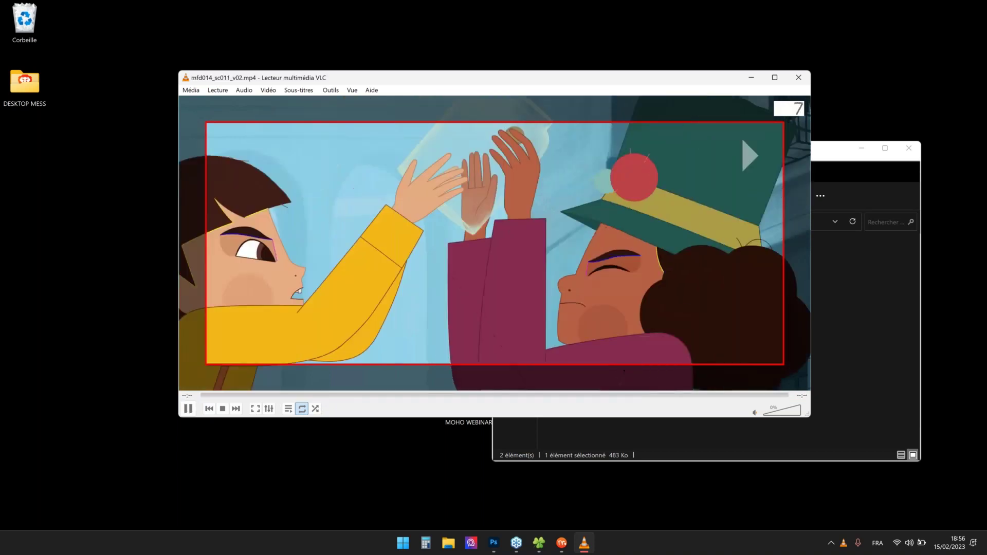
left_click(799, 78)
Return to the mfd014_sc011 folder and open mfd014_sc011.moho in Moho
left_click(592, 311)
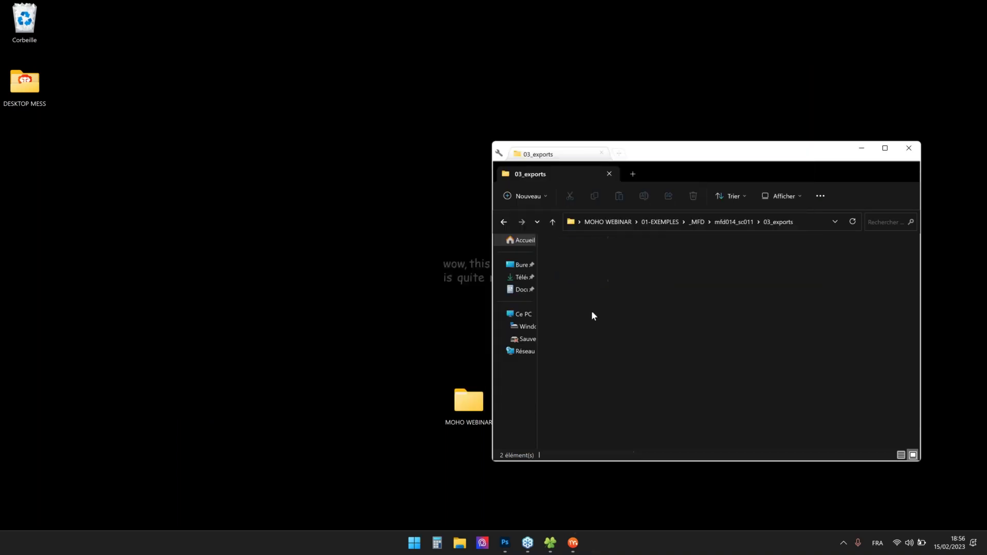
key("BackSpace")
double_click(570, 288)
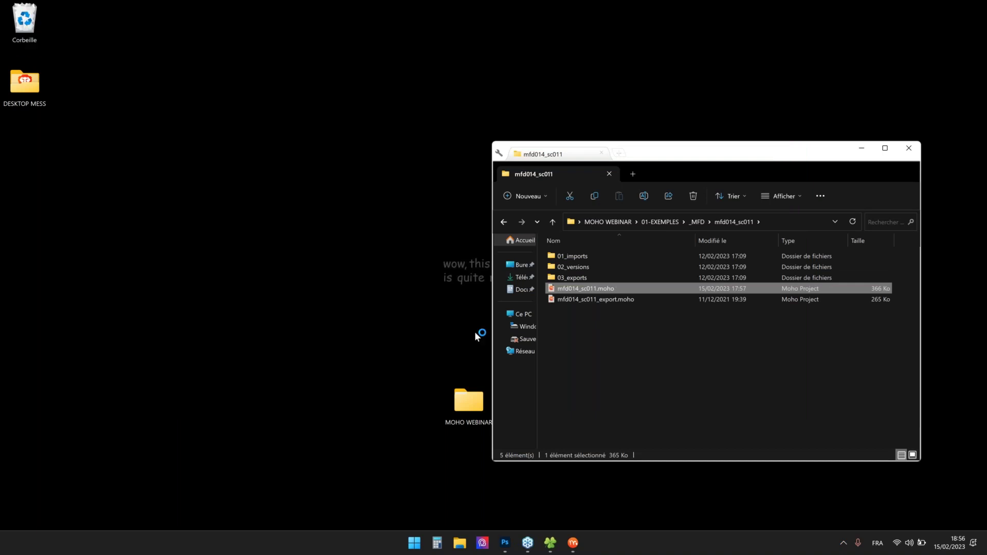
left_click(572, 544)
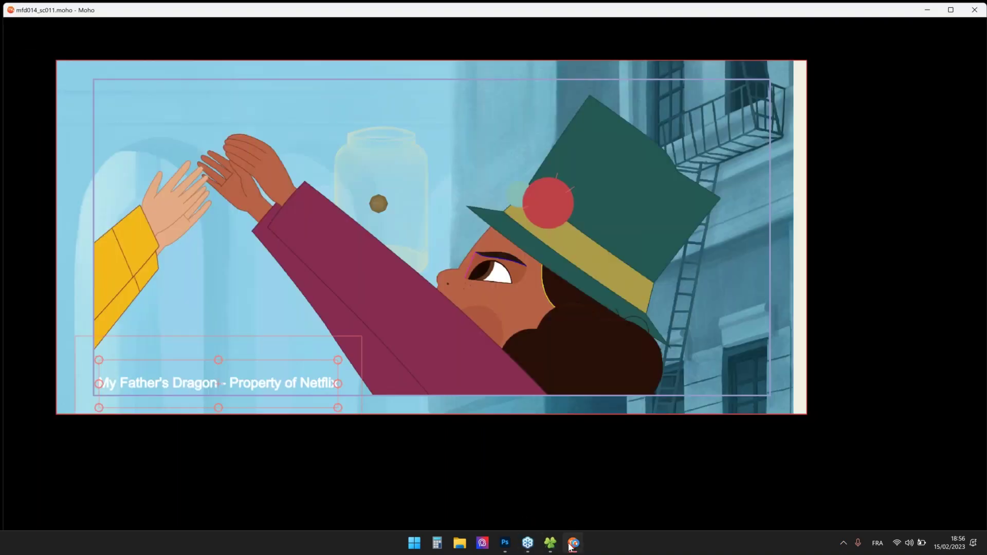
Hide the Elmer and Callie layers and the MFD_BG_B04_026_D01_MOHO.psd background to isolate the jar
left_click(820, 165)
left_click(820, 165)
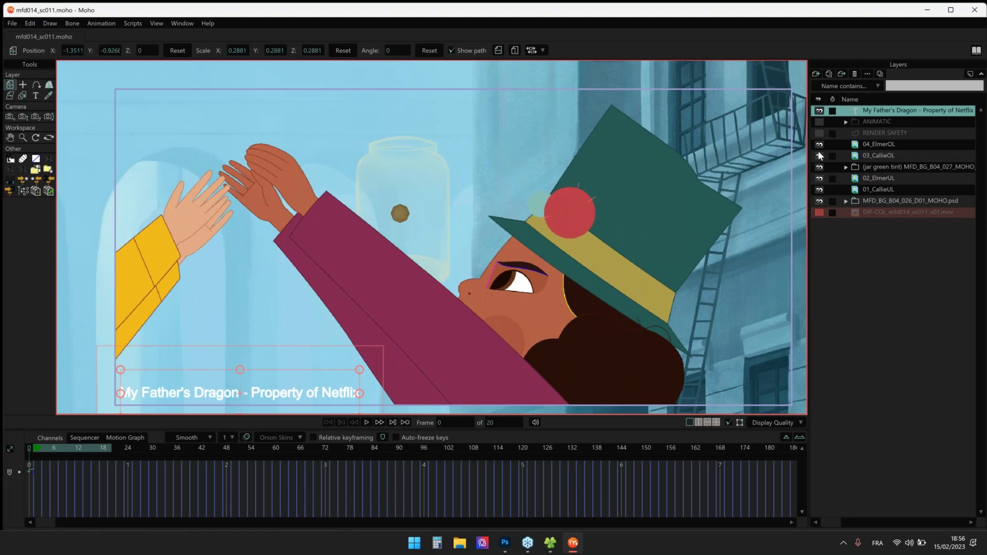
left_click(820, 145)
left_click(820, 155)
left_click(820, 179)
left_click(820, 189)
left_click(820, 202)
left_click_drag(343, 188, 367, 200)
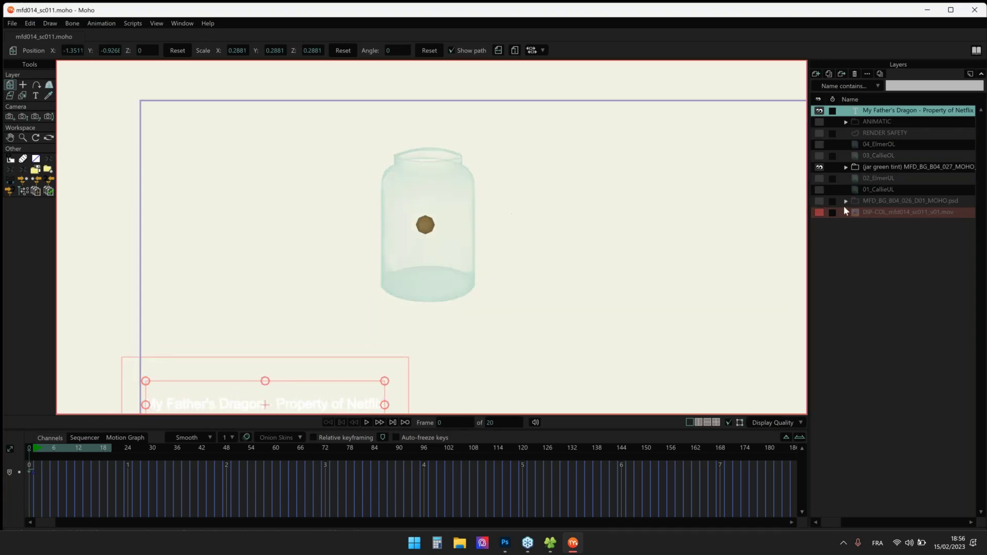
left_click(818, 213)
scroll(411, 186, "up", 2)
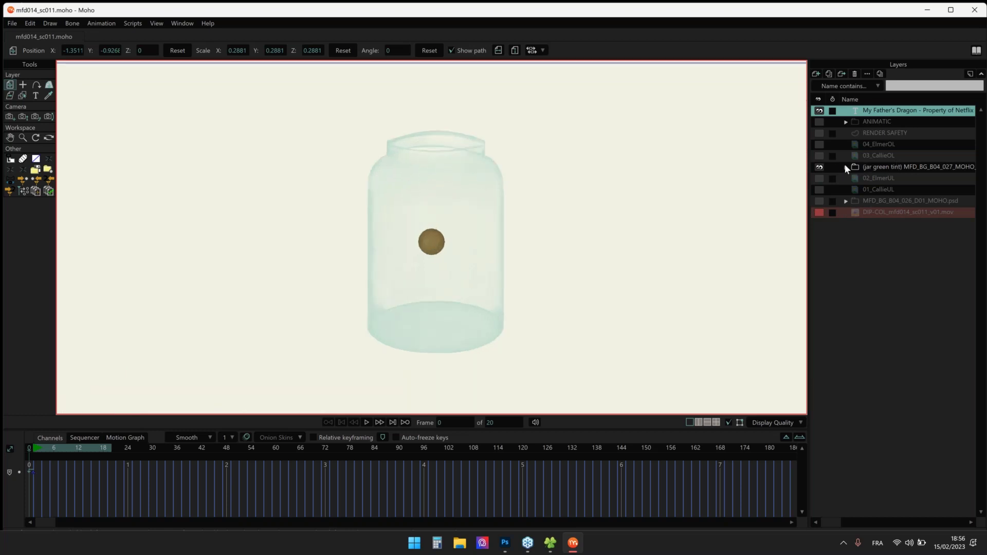
Expand the jar green tint group and select the _REFERENCE layer to display the jar's guide outlines
left_click(846, 167)
left_click(819, 213)
left_click(819, 213)
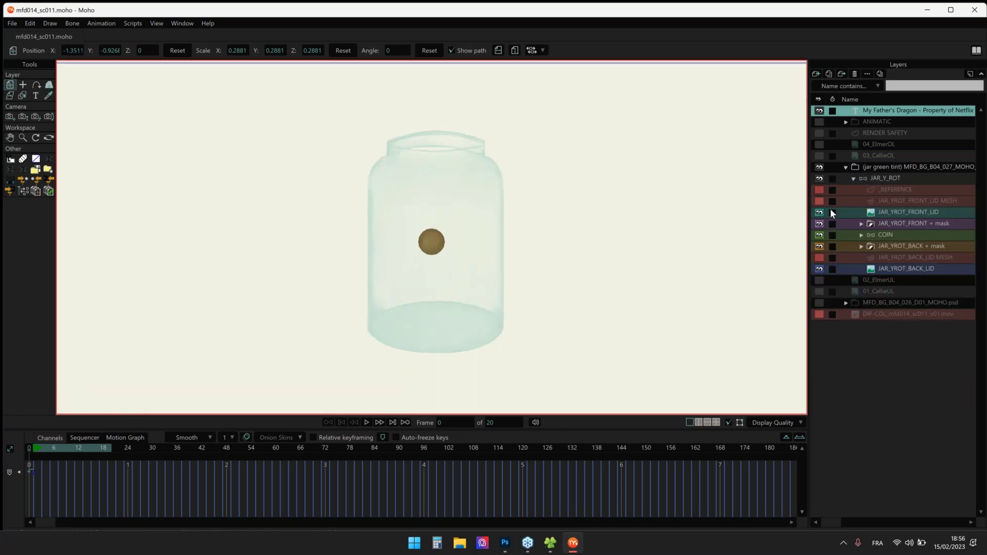
left_click(856, 200)
left_click(896, 190)
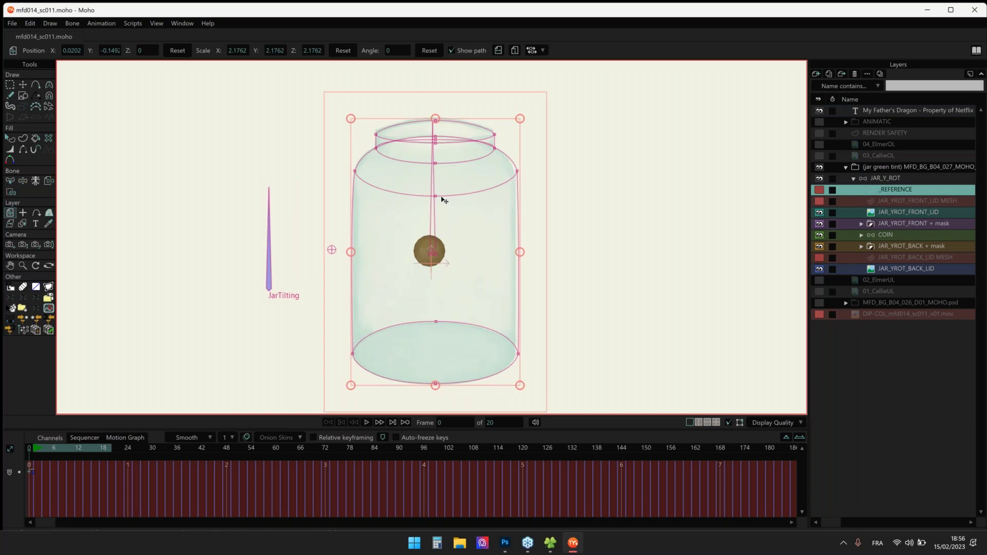
Inspect the back and front lid meshes and play the jar animation with JAR_YROT_FRONT_LID MESH selected
left_click(888, 257)
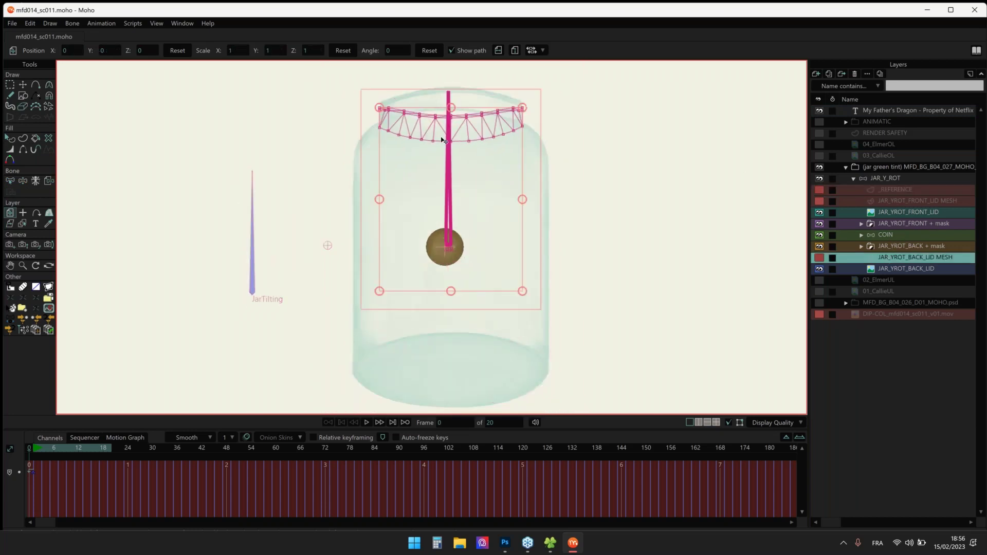
left_click(881, 201)
key("space")
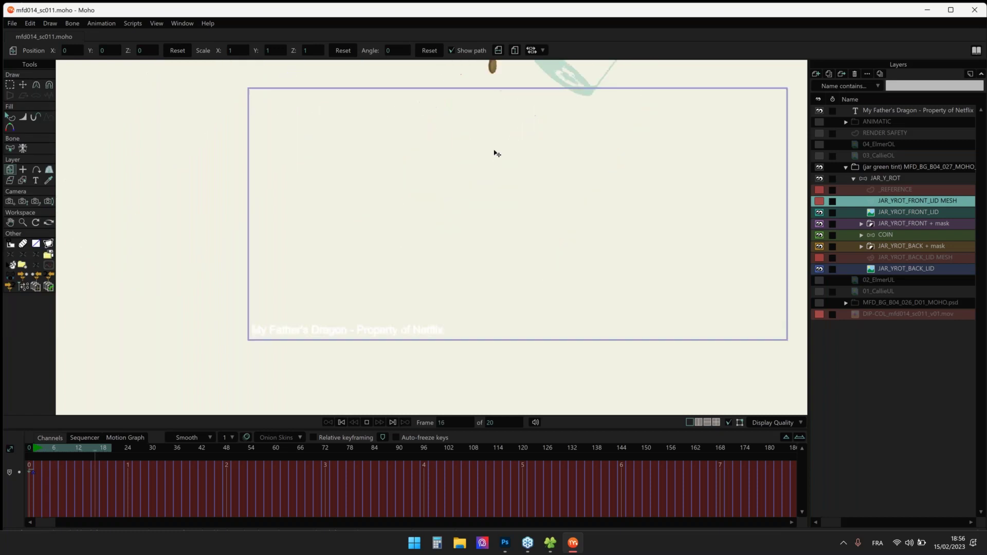
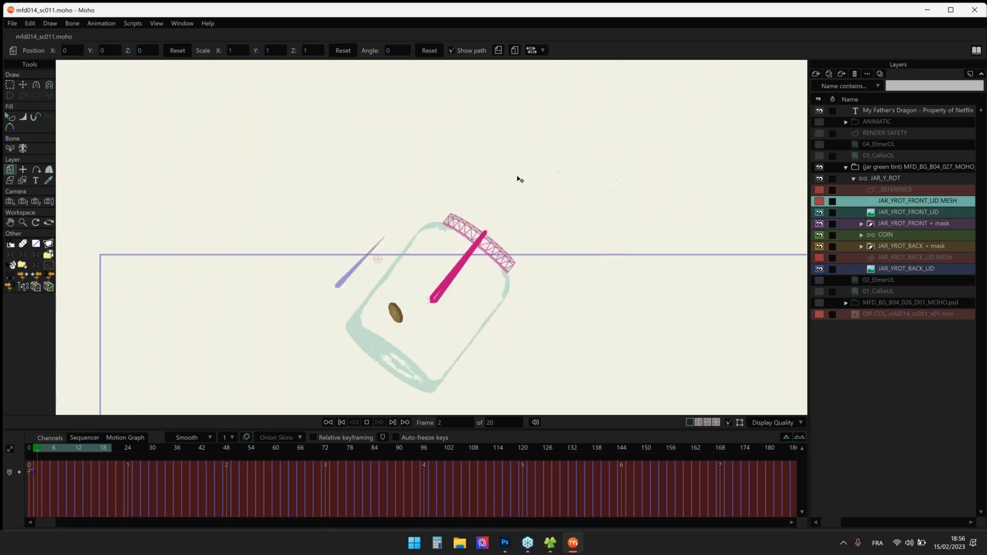
Close the mfd014_sc011.moho project and open mfd014_sc014.moho from the mfd014_sc014 folder
key("ctrl+w")
left_click(927, 10)
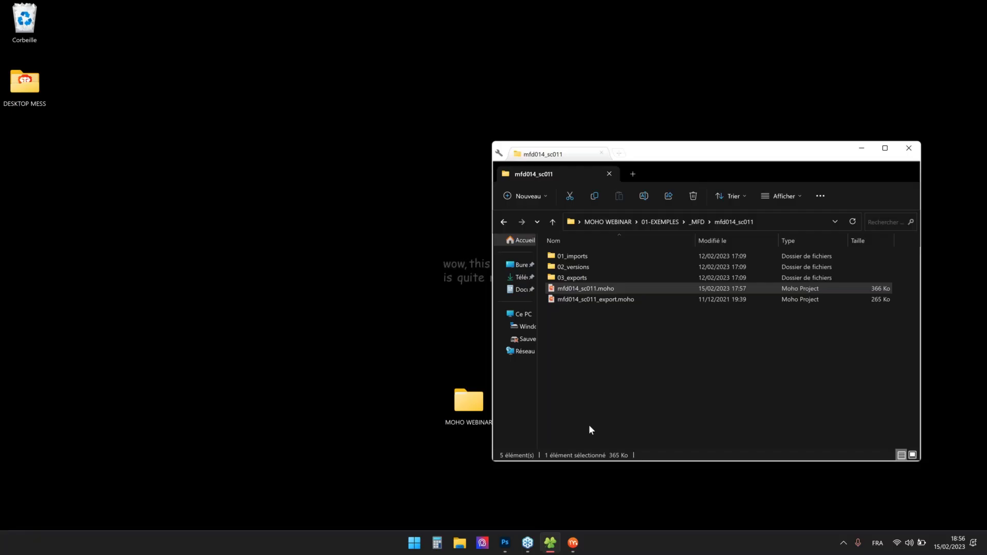
key("alt+Up")
double_click(577, 267)
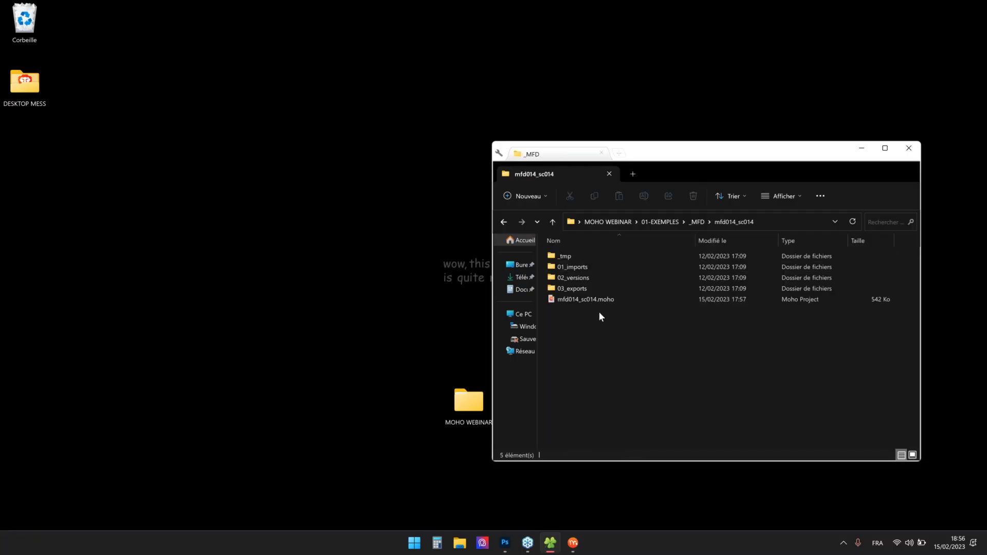
double_click(579, 301)
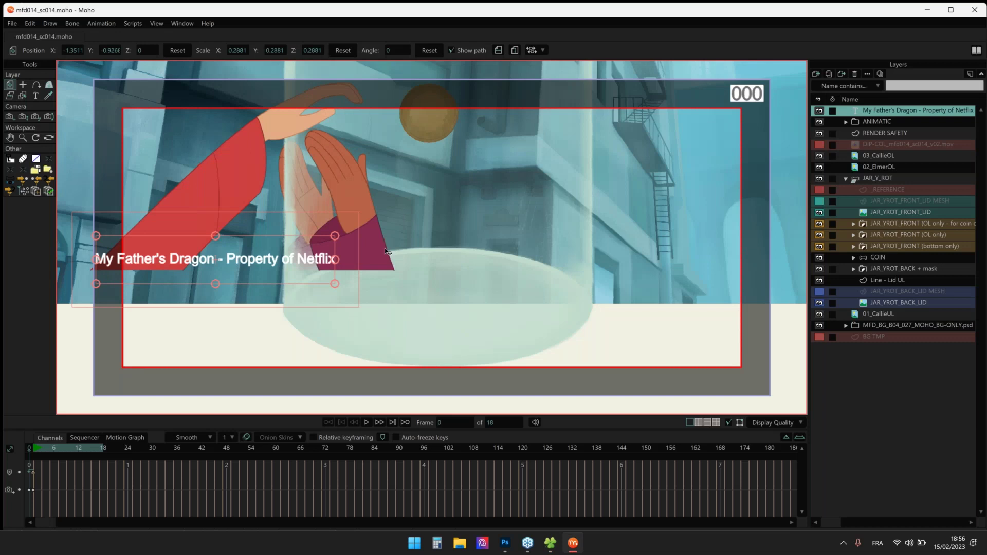
Inspect the jar's _REFERENCE and JAR_YROT_FRONT (bottom only) layers and play the shot
scroll(389, 283, "down", 4)
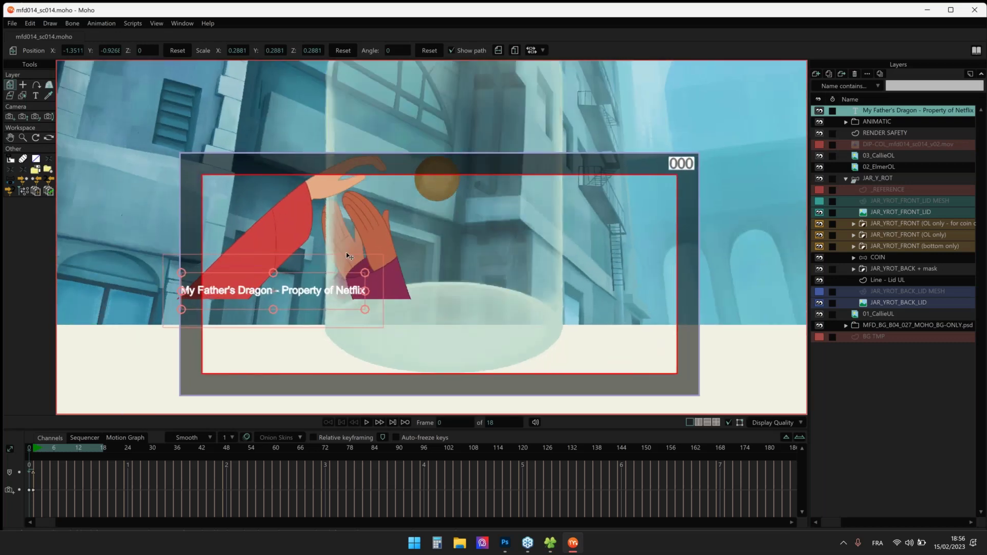
scroll(349, 255, "up", 3)
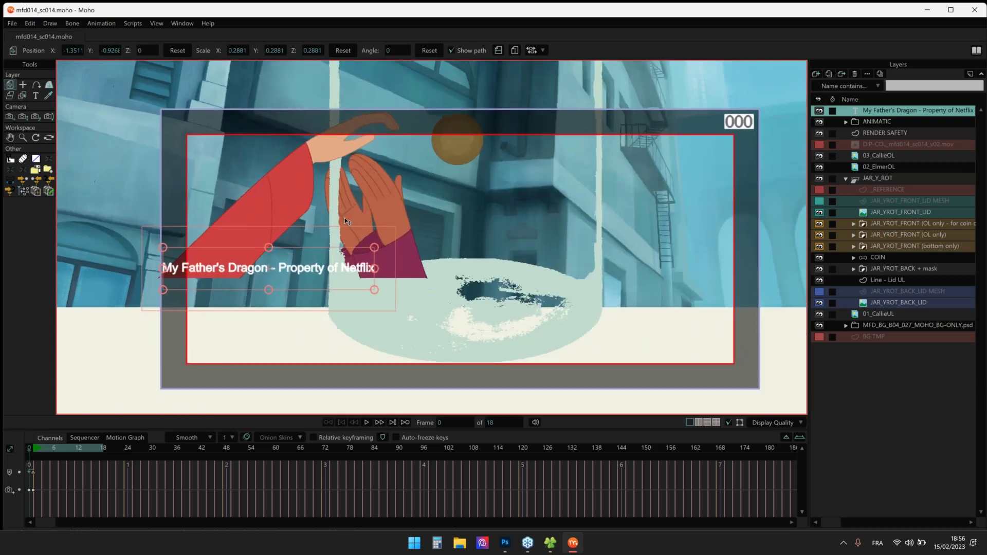
left_click(902, 189)
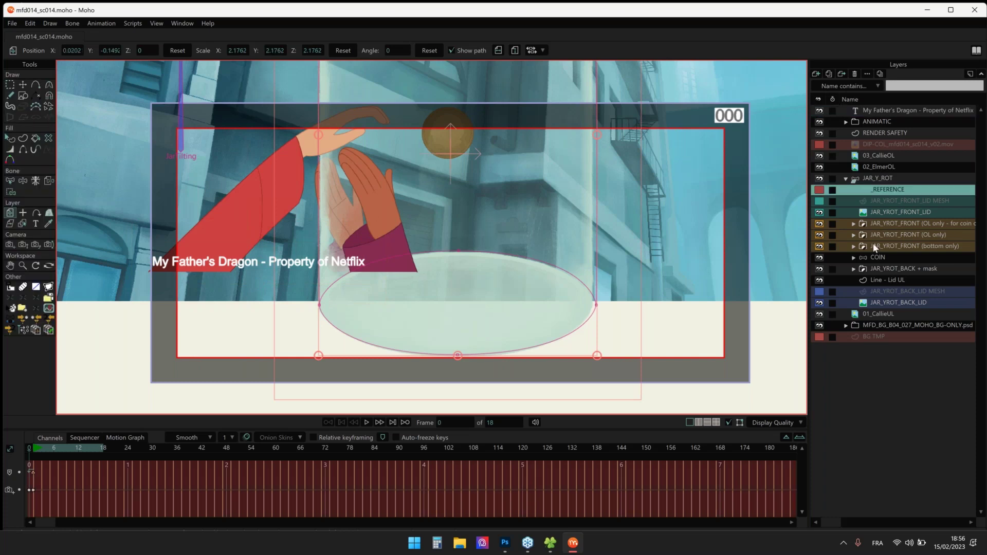
left_click(875, 247)
left_click_drag(451, 190, 434, 210)
key("space")
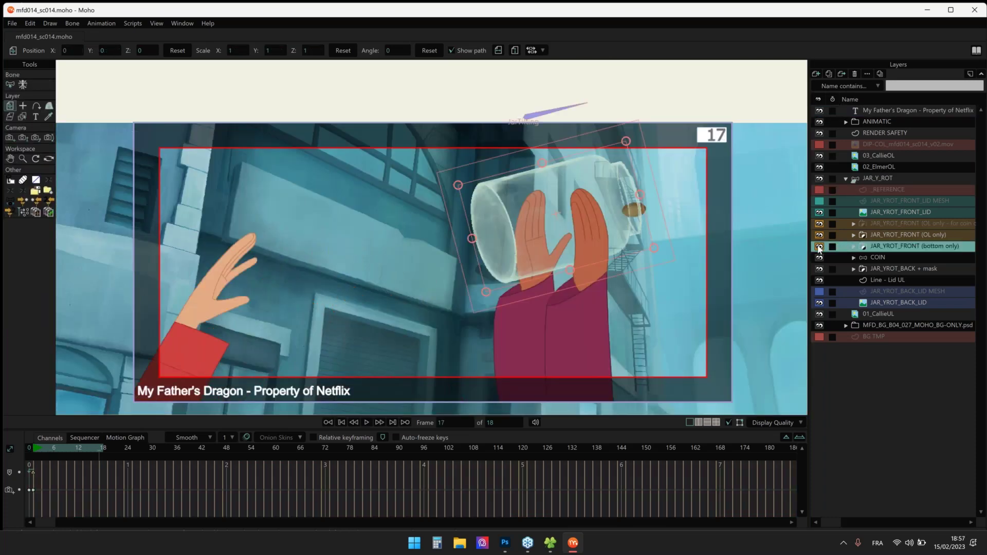
Expand JAR_YROT_FRONT (bottom only), select JAR_YROT_FRONT MESH, and examine how the mesh deforms the jar at frames 7 and 11
left_click(854, 247)
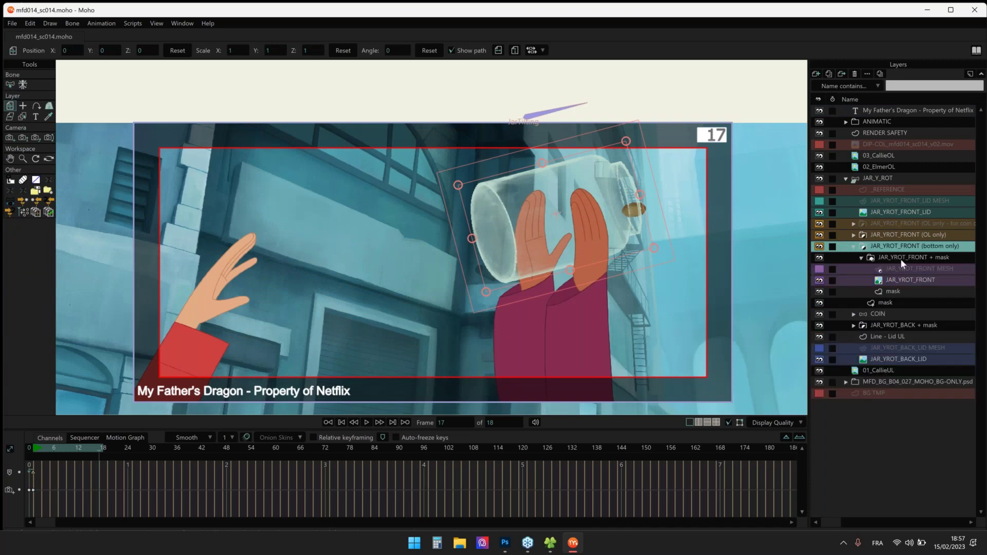
left_click(902, 268)
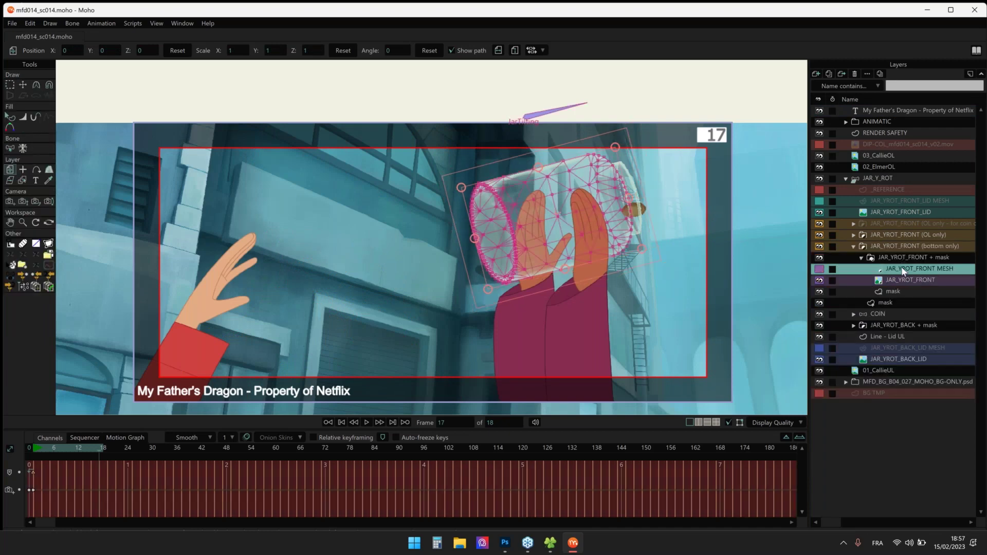
left_click_drag(620, 221, 569, 243)
scroll(568, 243, "up", 3)
mouse_move(54, 449)
left_mouse_down()
mouse_move(45, 449)
mouse_move(58, 444)
left_mouse_up()
scroll(362, 185, "down", 2)
scroll(361, 184, "down", 2)
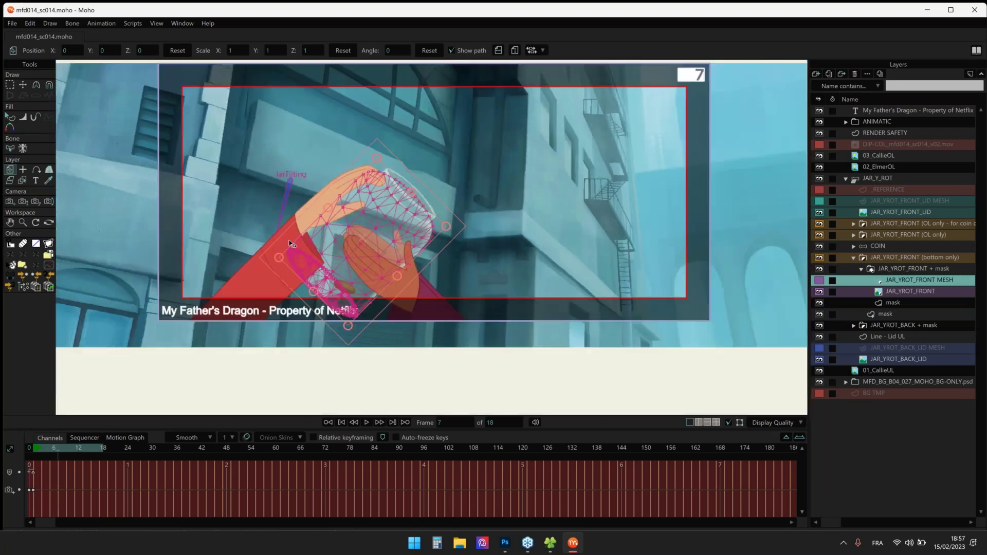
left_click(76, 449)
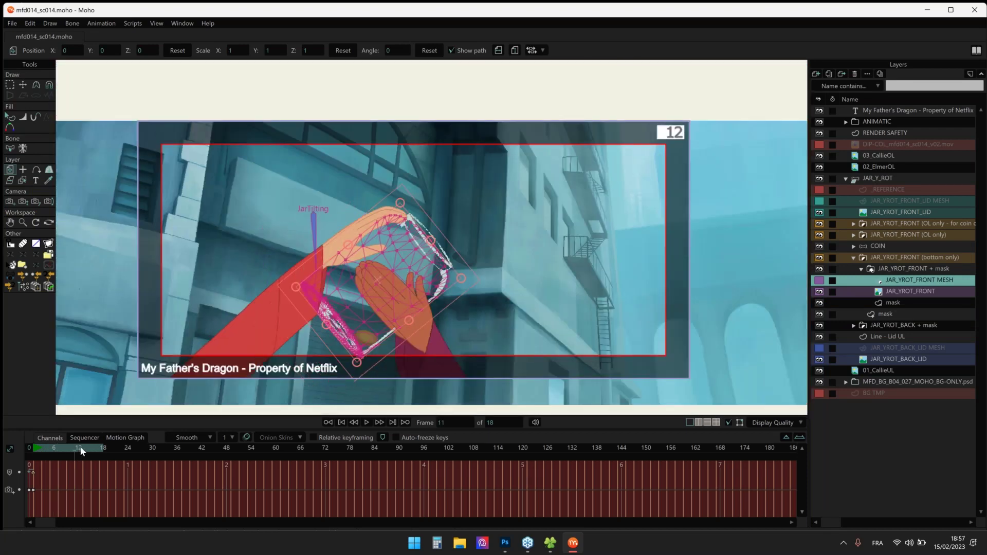
Select the JarTilting bone of JAR_Y_ROT and open its JarTilting action for editing
left_click_drag(85, 444, 87, 444)
key("b")
left_click_drag(489, 182, 471, 221)
key("ctrl+k")
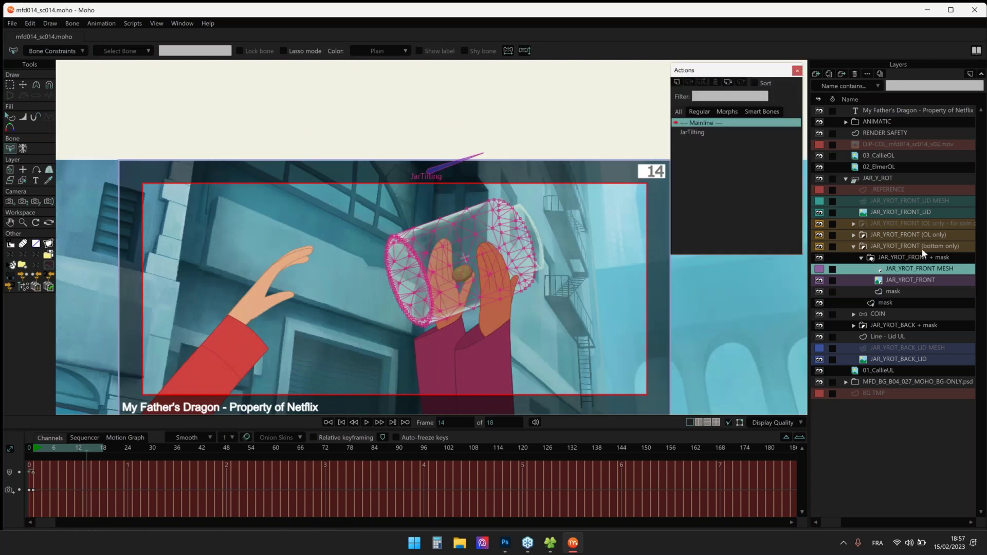
left_click(875, 179)
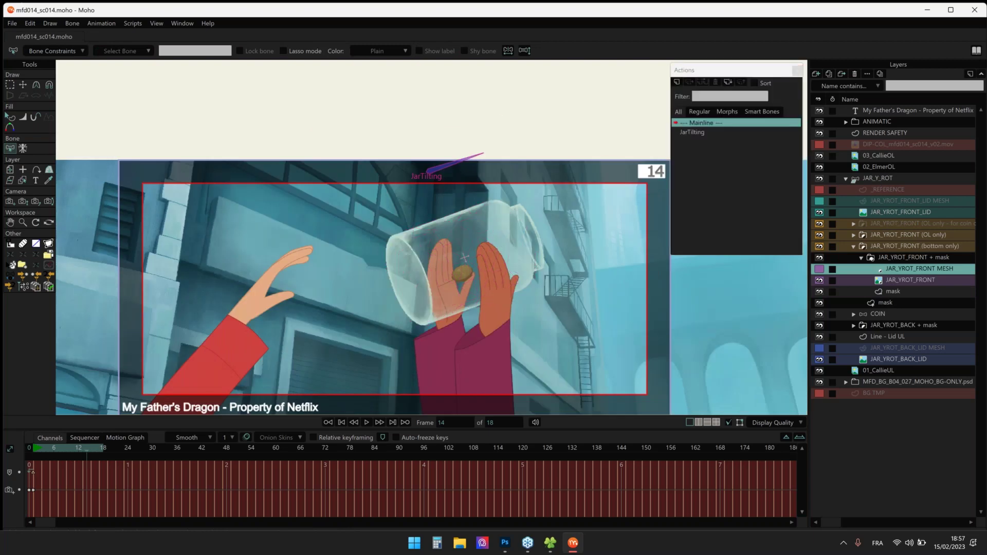
left_click(443, 180)
left_click(687, 133)
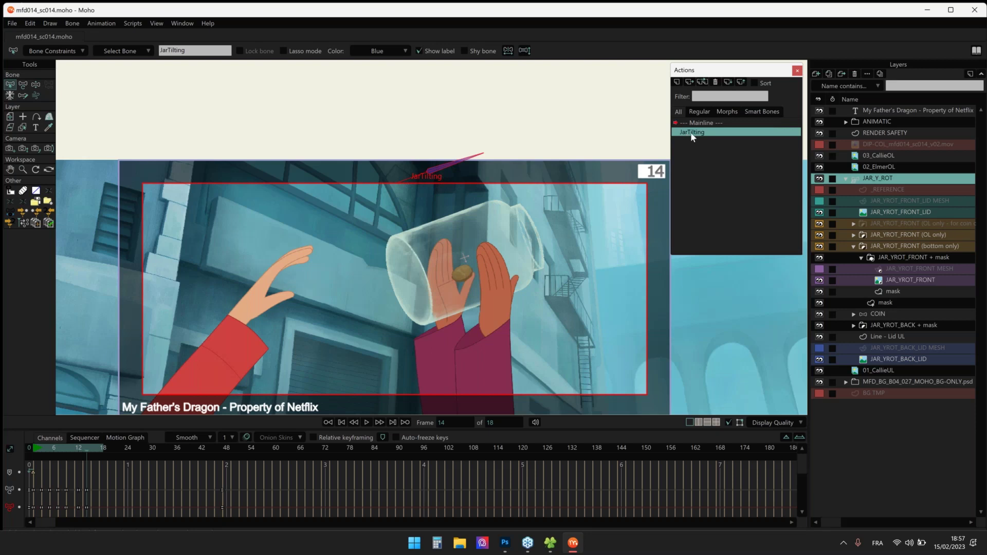
double_click(692, 131)
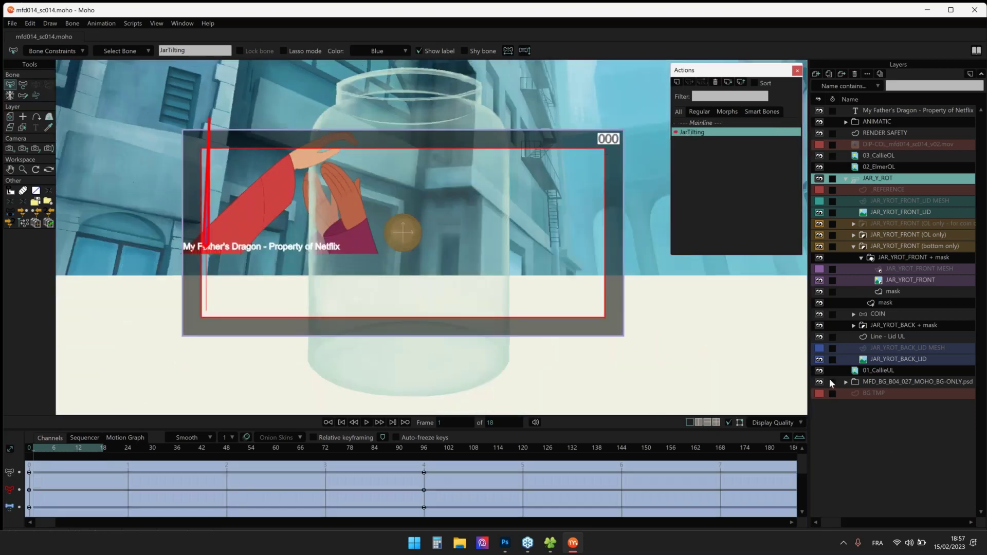
Hide the 01_CallieUL, MFD_BG_B04_027_MOHO_BG-ONLY.psd, 02_ElmerOL and 03_CallieOL layers and play the JarTilting action
left_click(819, 371)
left_click(820, 382)
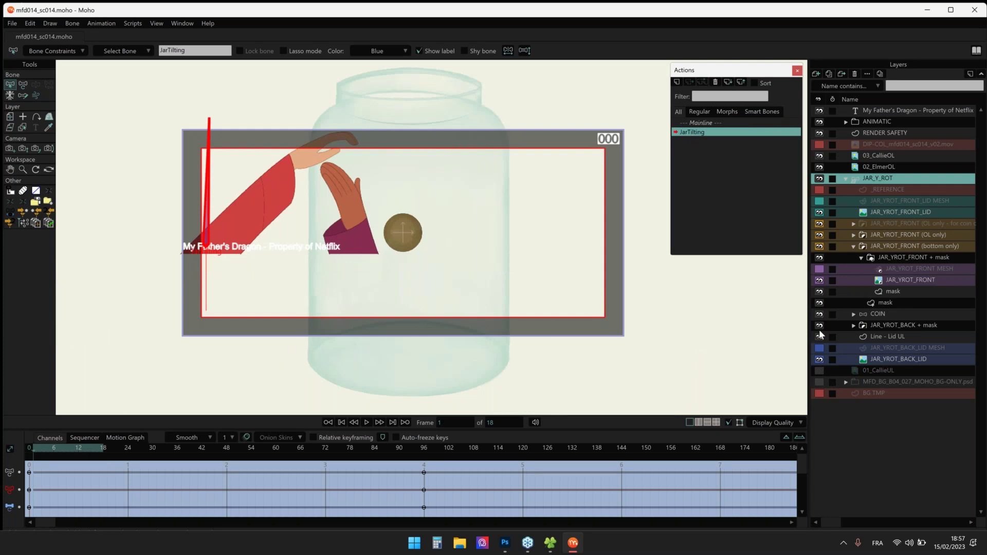
left_click(819, 167)
left_click(820, 155)
left_click(367, 423)
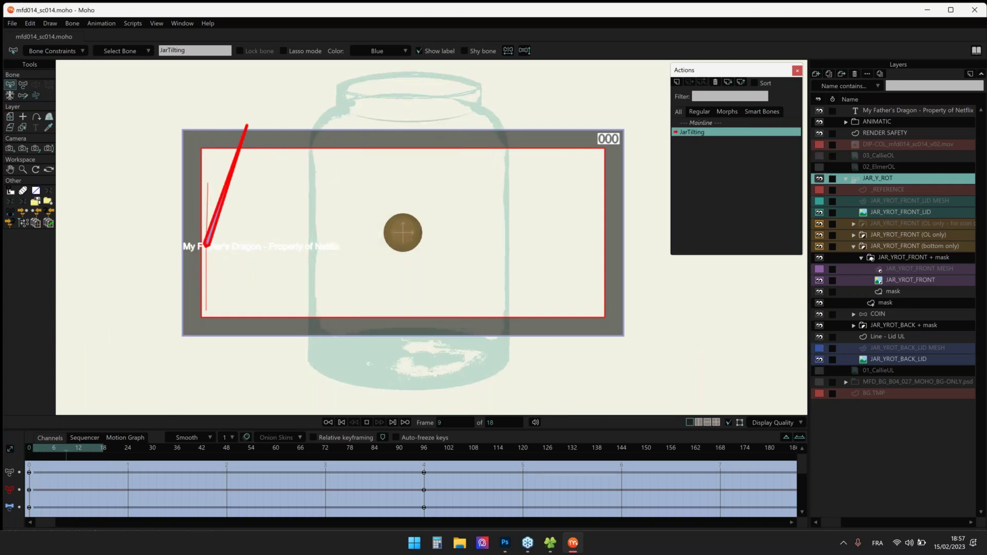
left_click(78, 452)
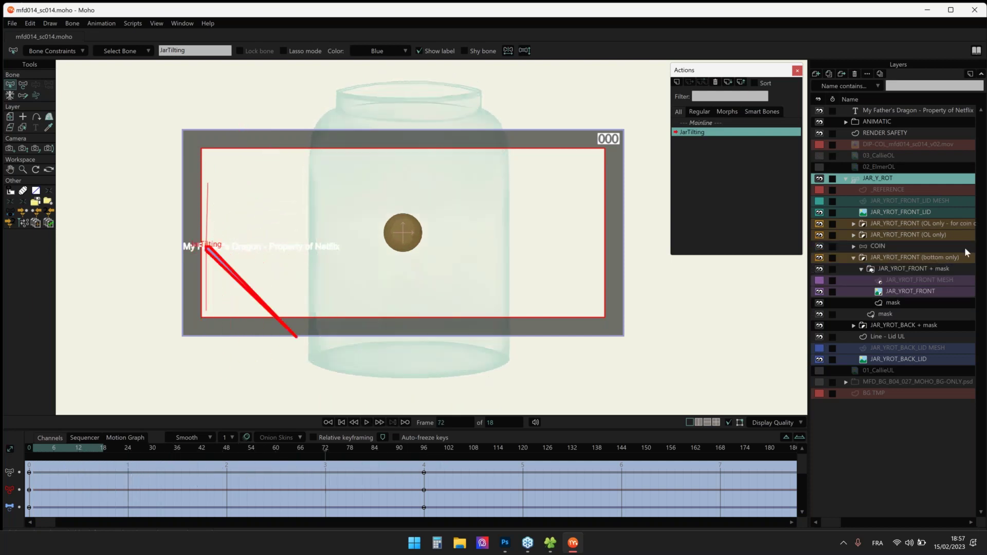
Examine JAR_YROT_FRONT MESH and JAR_YROT_FRONT_LID MESH at different frames of the JarTilting action
left_click(899, 280)
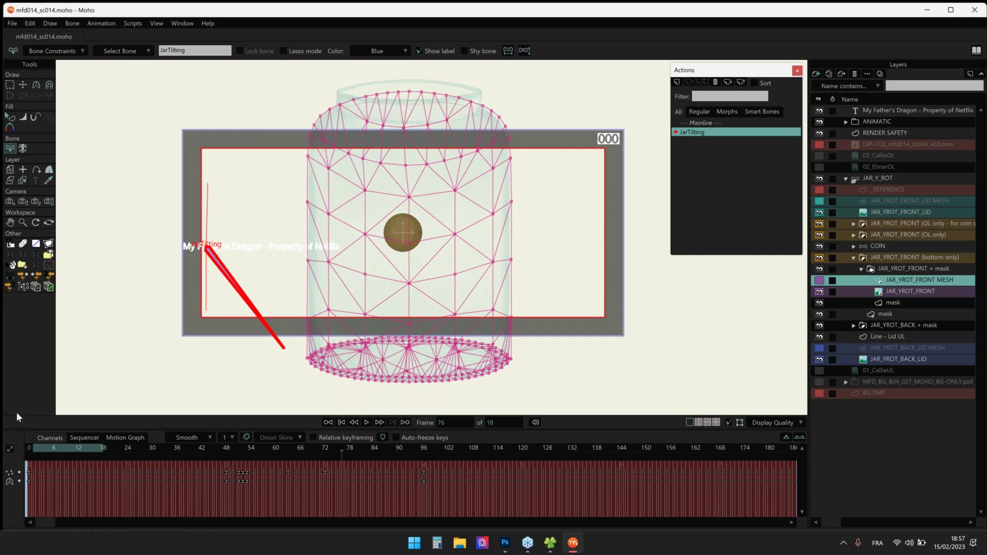
left_click(876, 214)
left_click(875, 200)
left_click_drag(81, 446, 149, 445)
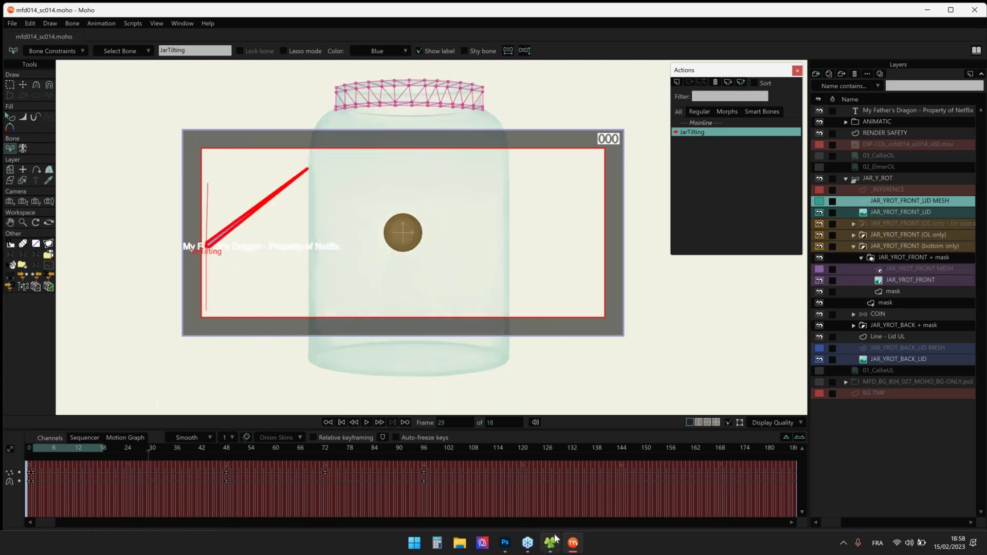
Switch to the file manager, play mfd014_sc014_v03.mp4 from the 03_exports folder in VLC, and return to Moho
left_click(551, 543)
left_click(551, 542)
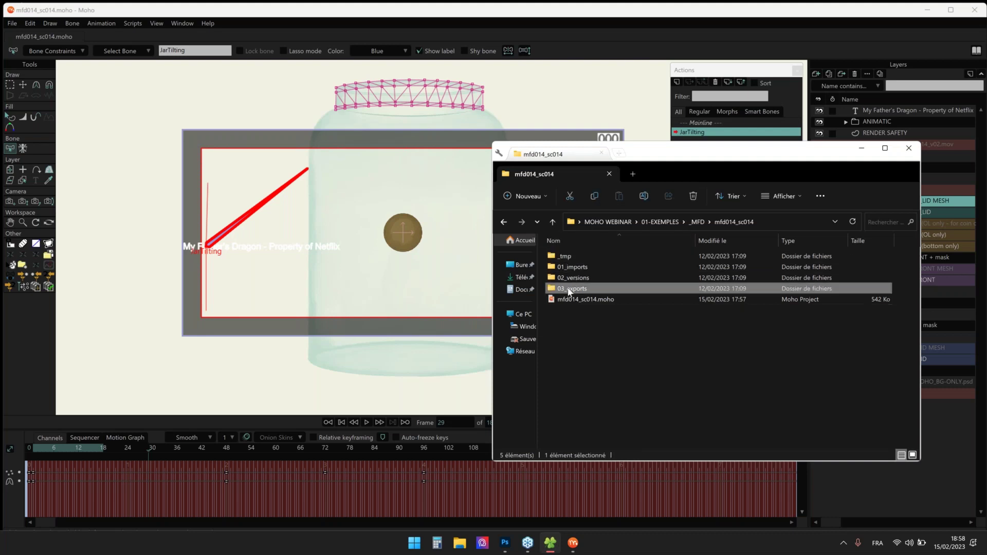
double_click(570, 288)
double_click(697, 268)
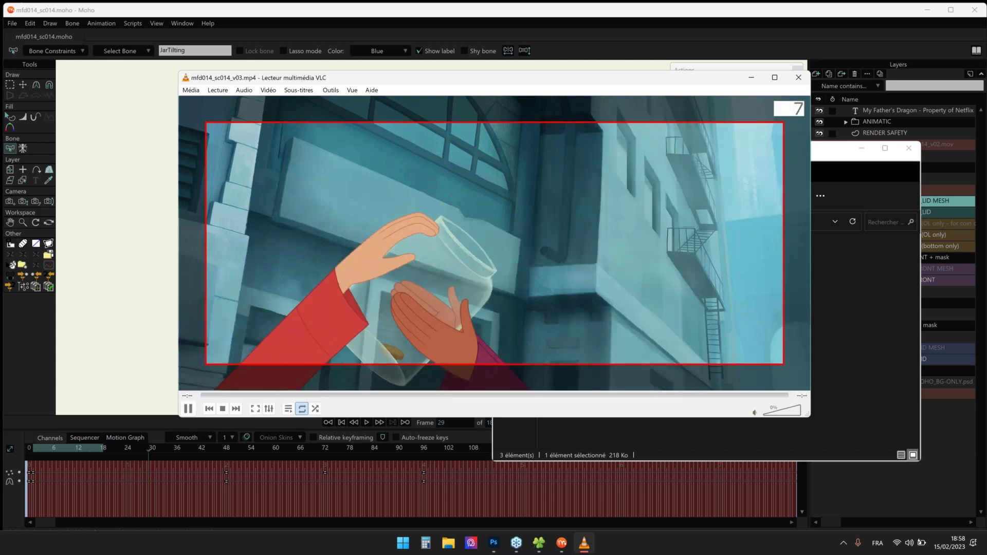
key("space")
key("space")
key("space")
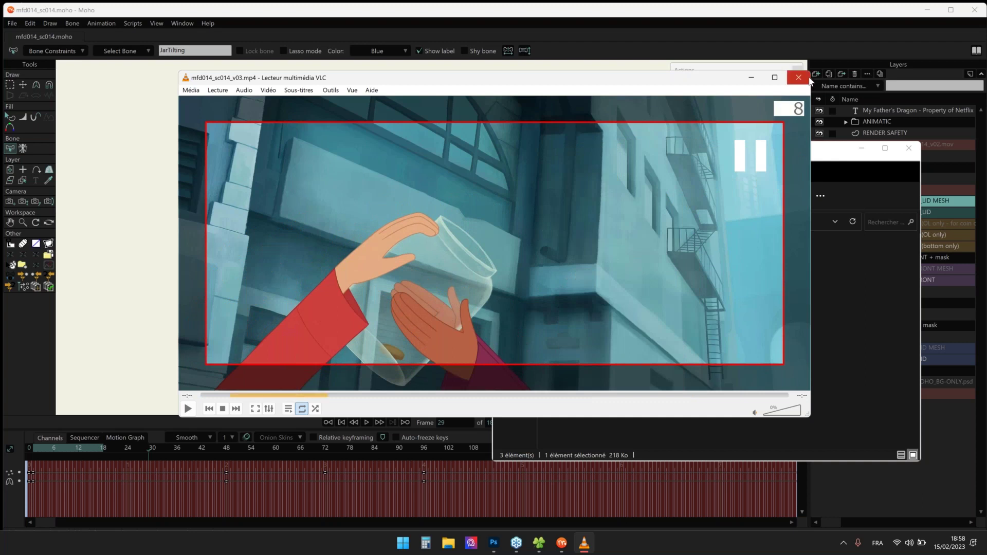
left_click(799, 77)
left_click(787, 392)
left_click(982, 464)
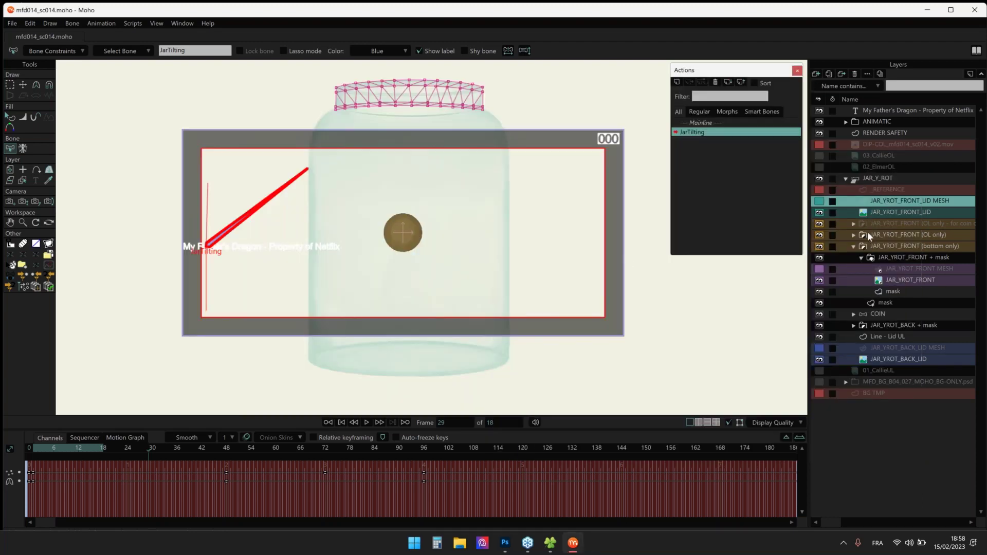
Select the COIN rig and examine its coinUD, coinLR and coinRotation bones up close at frame 2
left_click_drag(539, 245, 520, 252)
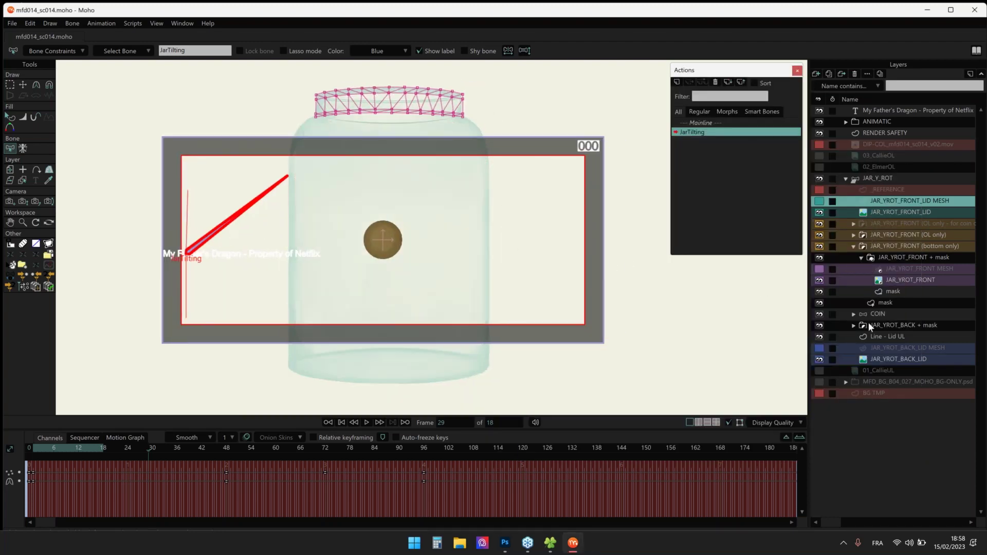
left_click(873, 314)
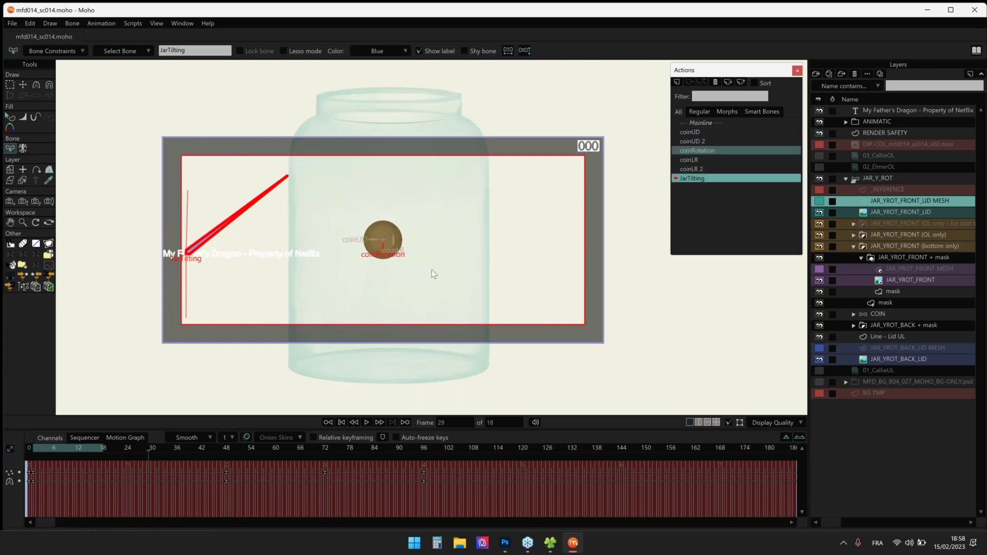
left_click_drag(393, 238, 425, 232)
scroll(426, 232, "up", 7)
left_click(36, 449)
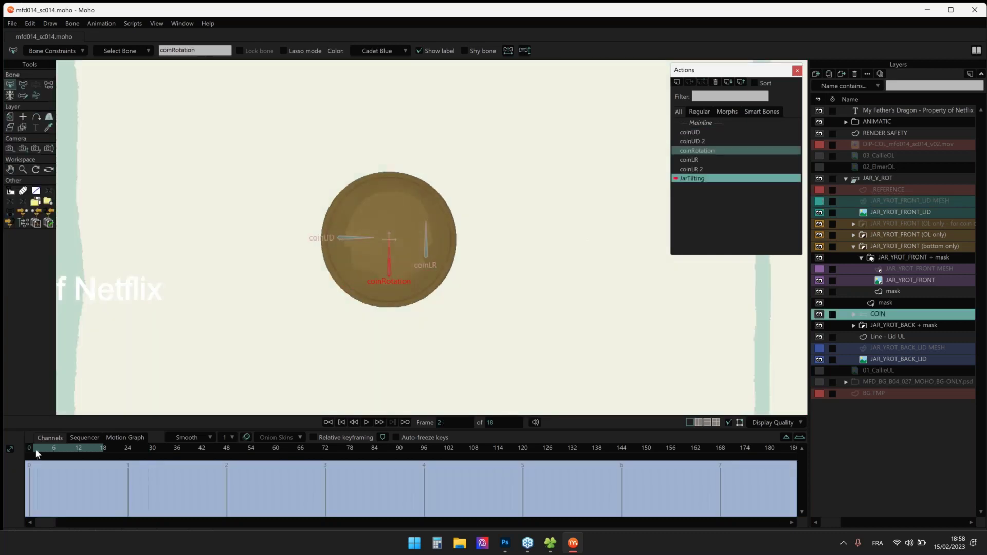
Copy the COIN layer and paste it into a new untitled document
left_click(27, 23)
left_click(51, 104)
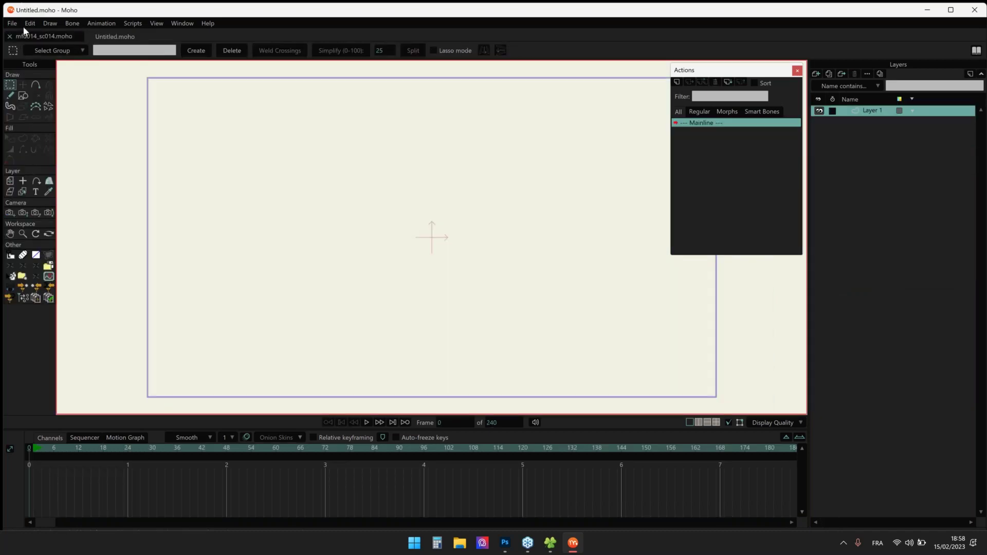
left_click(30, 23)
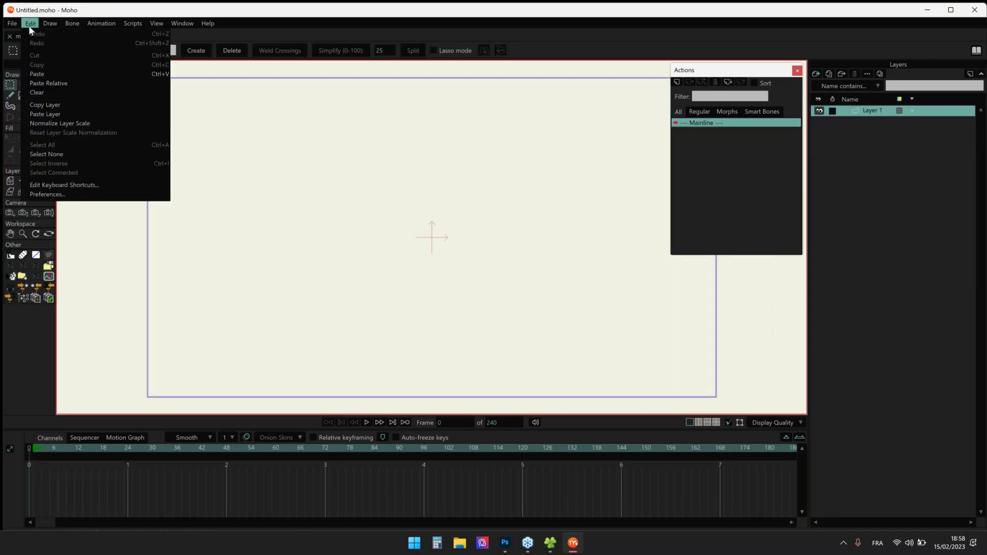
left_click(56, 114)
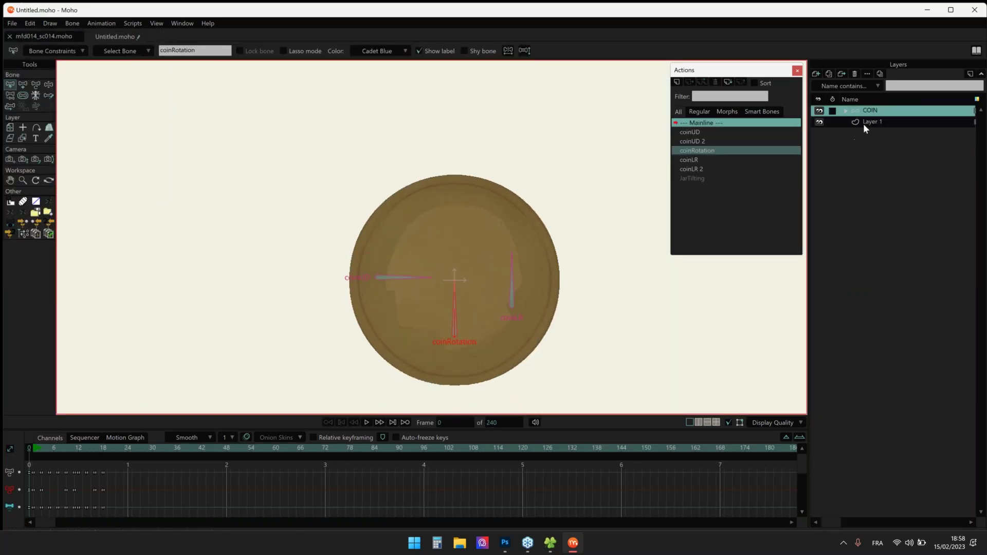
Rotate the coinUD, coinRotation and coinLR bones at frame 1 to turn and tilt the coin
left_click_drag(495, 238, 454, 208)
key("t")
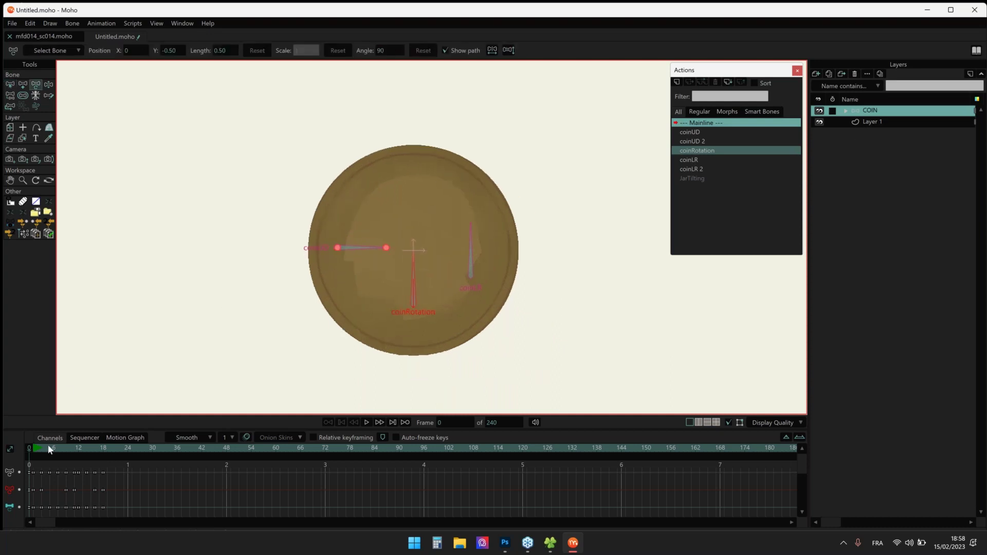
left_click(35, 448)
left_click_drag(338, 320, 288, 183)
left_click_drag(380, 294, 413, 308)
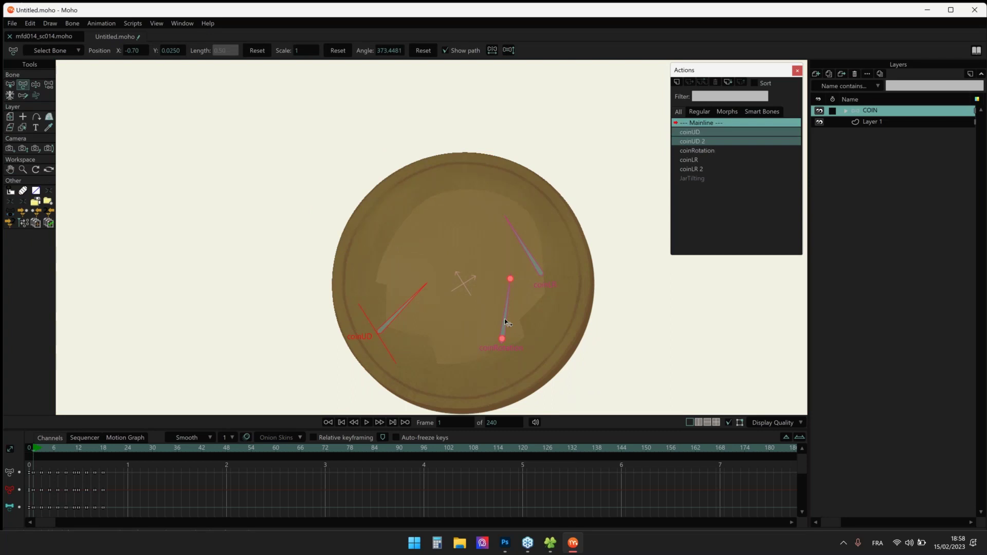
left_click_drag(529, 249, 551, 249)
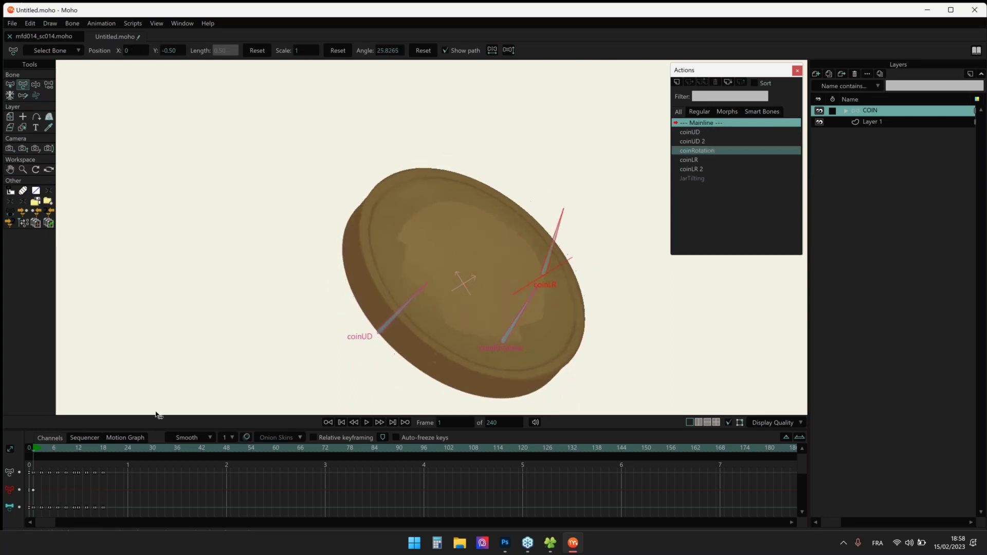
Open the coinUD action and expand the COIN layer to examine the stacked layers that form the coin's thickness
double_click(690, 133)
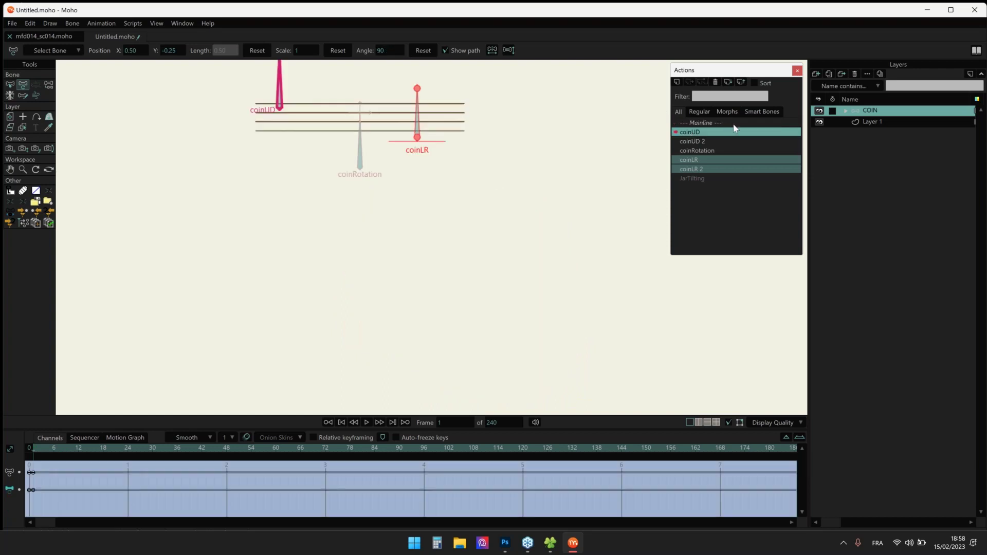
scroll(430, 152, "down", 3)
left_click_drag(431, 152, 424, 227)
scroll(356, 200, "up", 4)
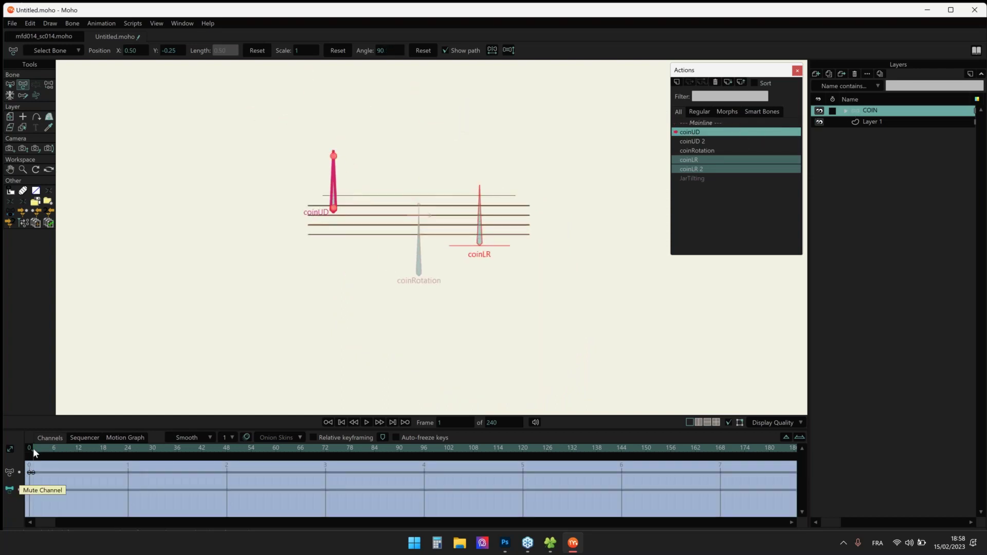
left_click(847, 111)
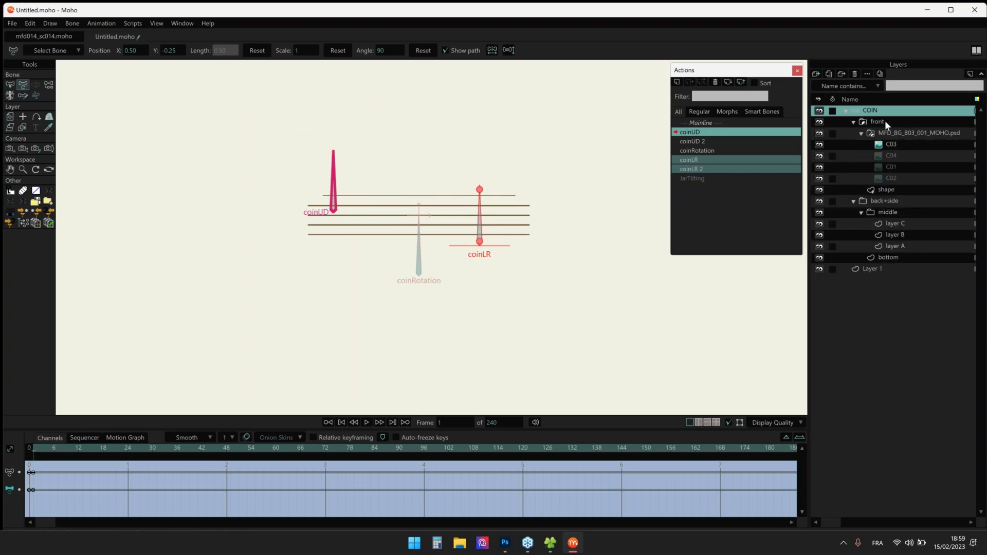
Try turning the coin's middle group with the Rotate Layer XY tool in the coinUD action, then undo it
left_click(49, 118)
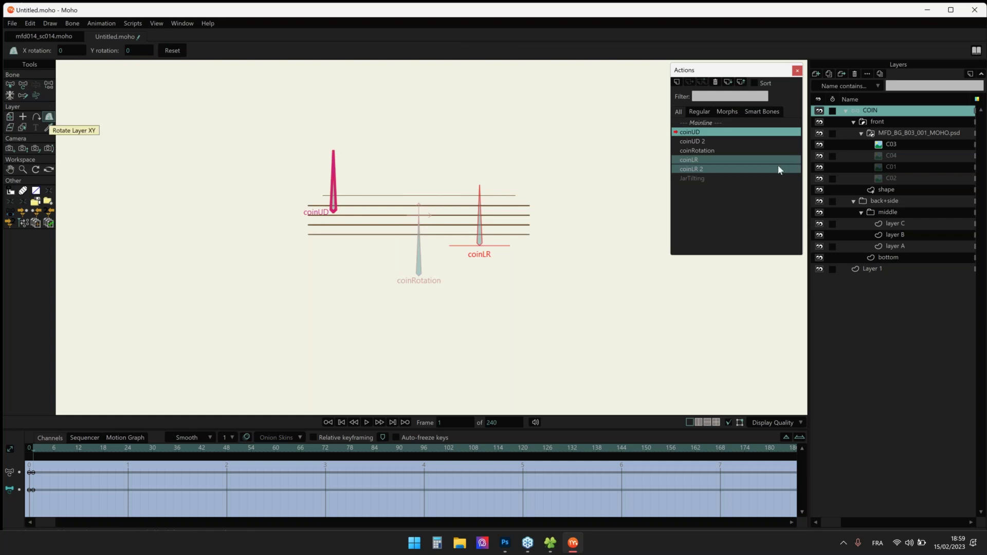
left_click(903, 212)
left_click_drag(453, 288, 462, 264)
key("ctrl+z")
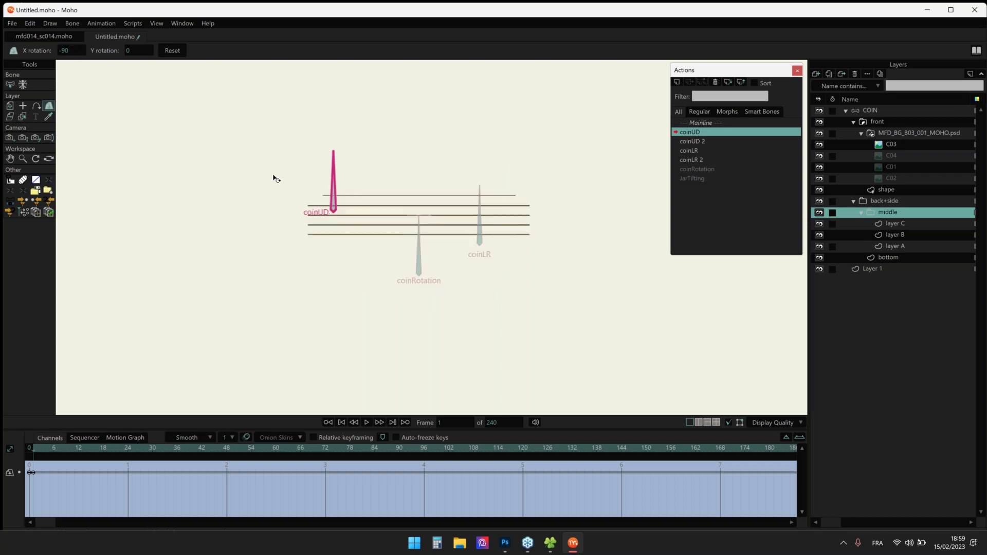
Close the untitled coin document without saving it
scroll(273, 175, "down", 2)
left_click_drag(273, 176, 282, 188)
key("ctrl+w")
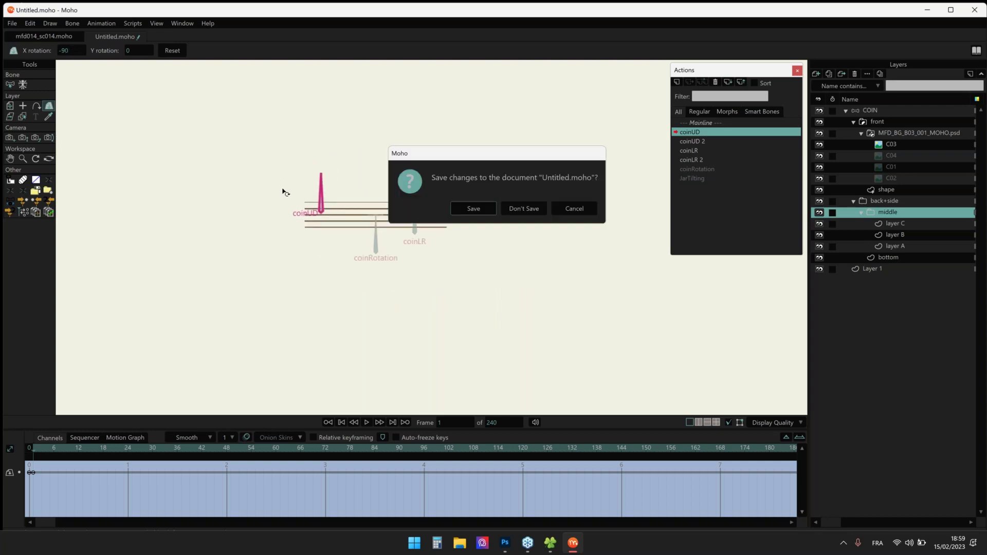
left_click(514, 208)
Inspect the coin inside the jar at frame 1, selecting JAR_Y_ROT and the JAR_YROT_FRONT image within JAR_YROT_FRONT (OL only)
left_click_drag(366, 204, 397, 201)
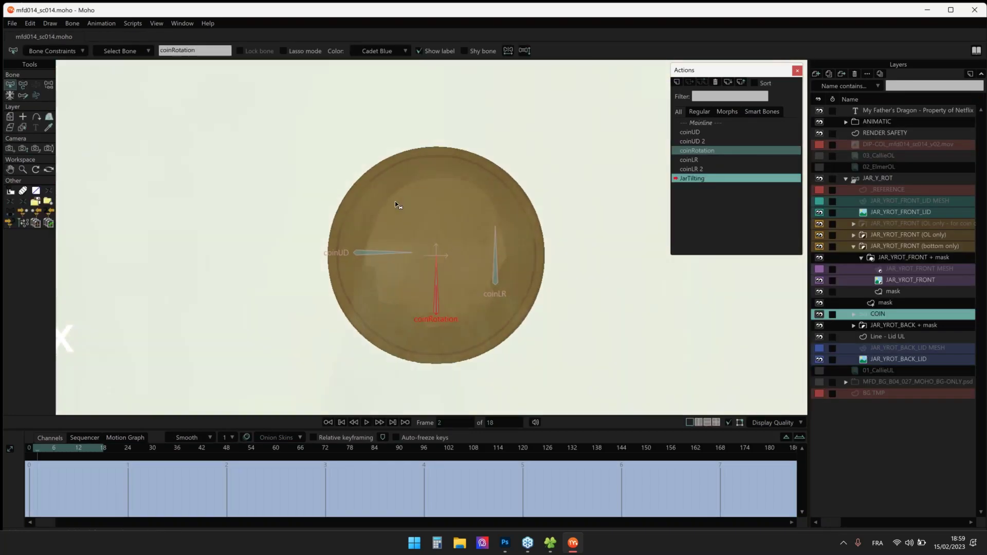
scroll(397, 201, "down", 3)
left_click(34, 447)
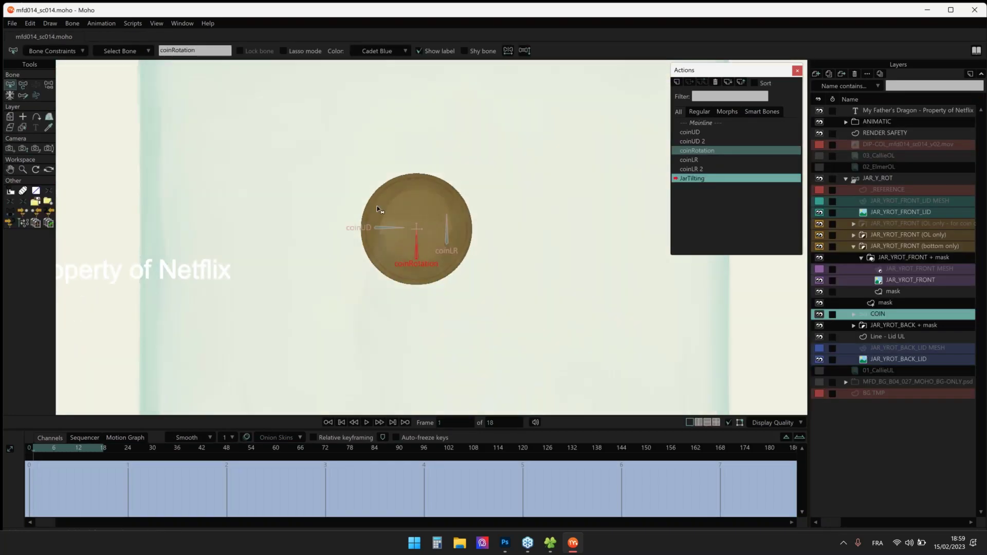
scroll(408, 209, "up", 4)
left_click_drag(407, 209, 425, 181)
left_click(895, 182)
left_click(895, 181)
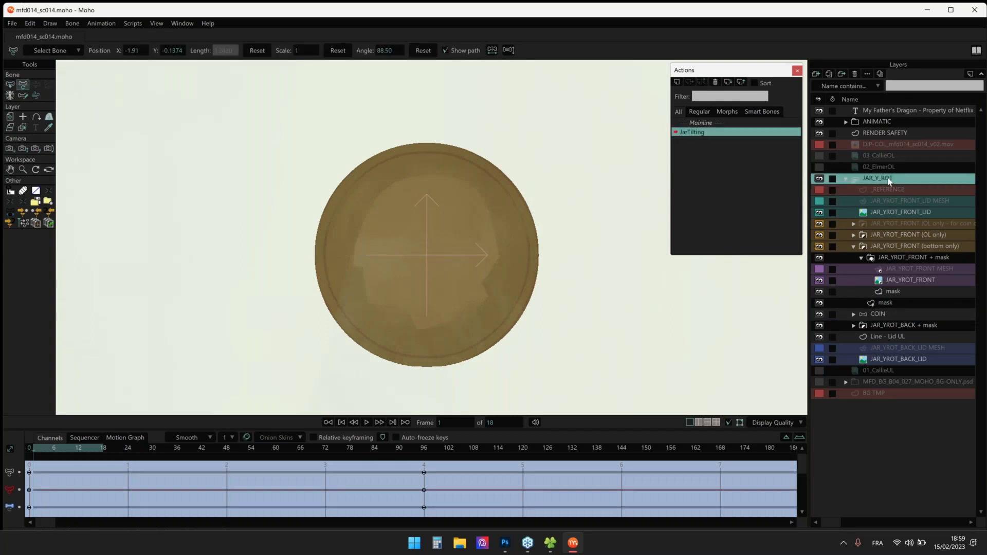
left_click(881, 235)
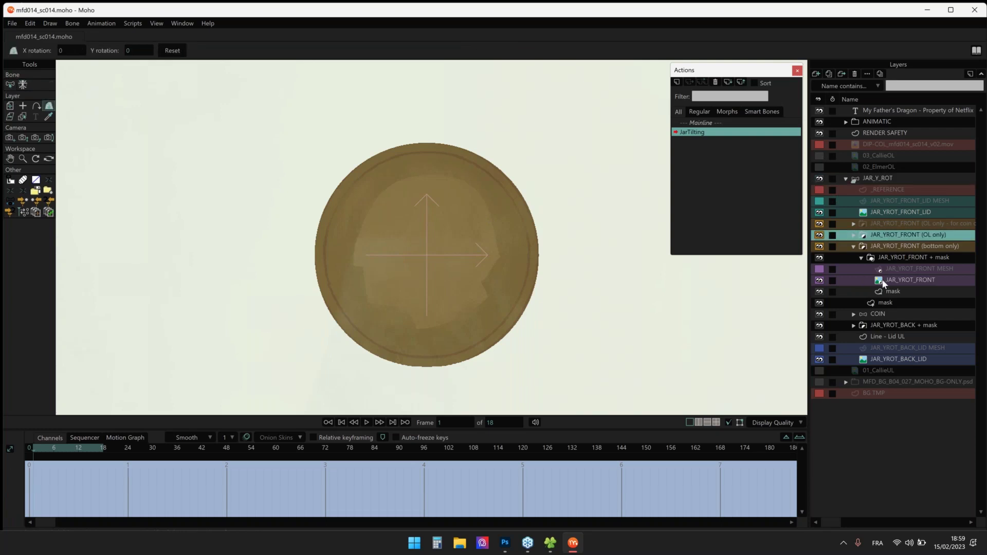
right_click(452, 252, "alt")
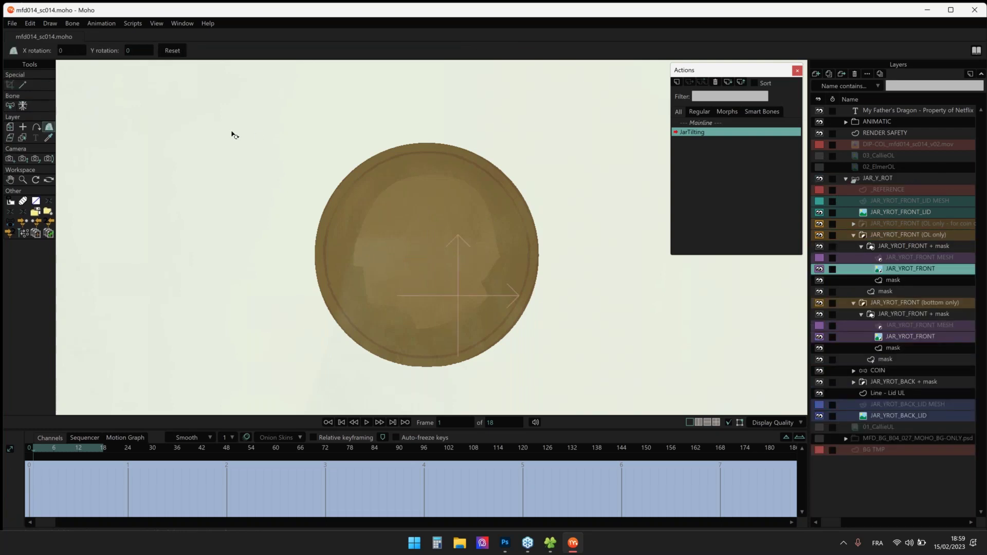
scroll(234, 136, "down", 9)
Close the mfd014_sc014.moho project and switch to the file manager, returning to the _MFD folder
key("ctrl+w")
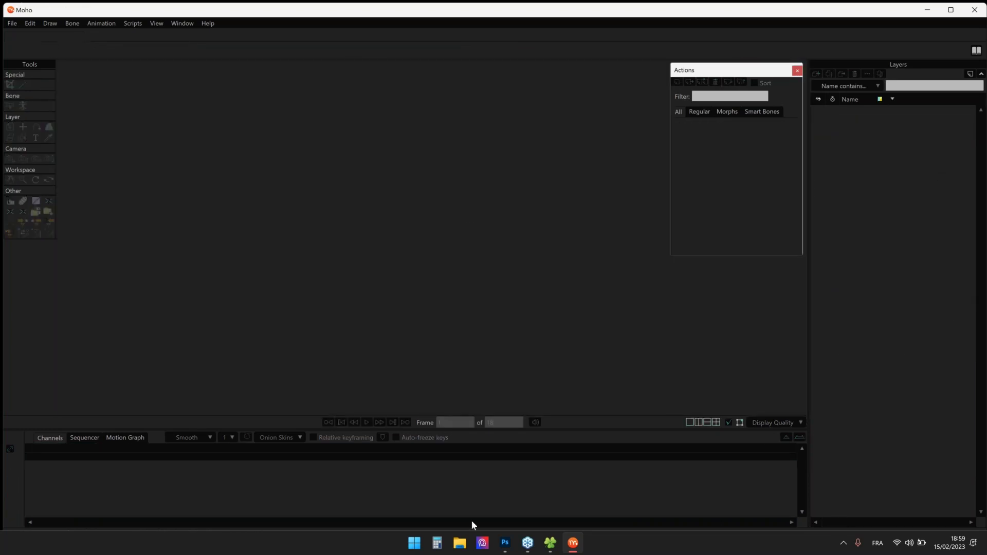
left_click(550, 543)
key("alt+Up")
key("alt+Up")
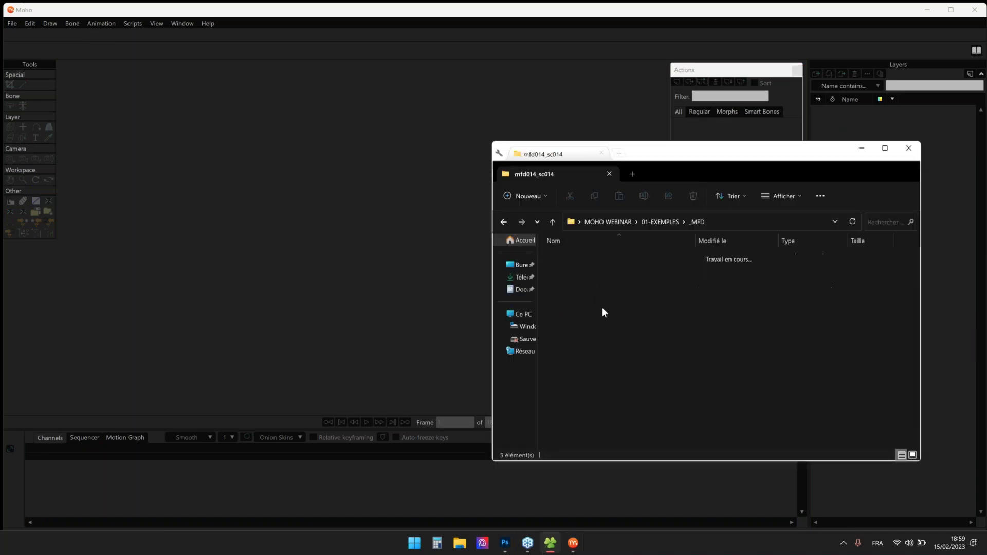
Play the mfd073_sc013_v03.mp4 export from the 03_exports folder of mfd073_sc013 in VLC
double_click(580, 280)
double_click(580, 279)
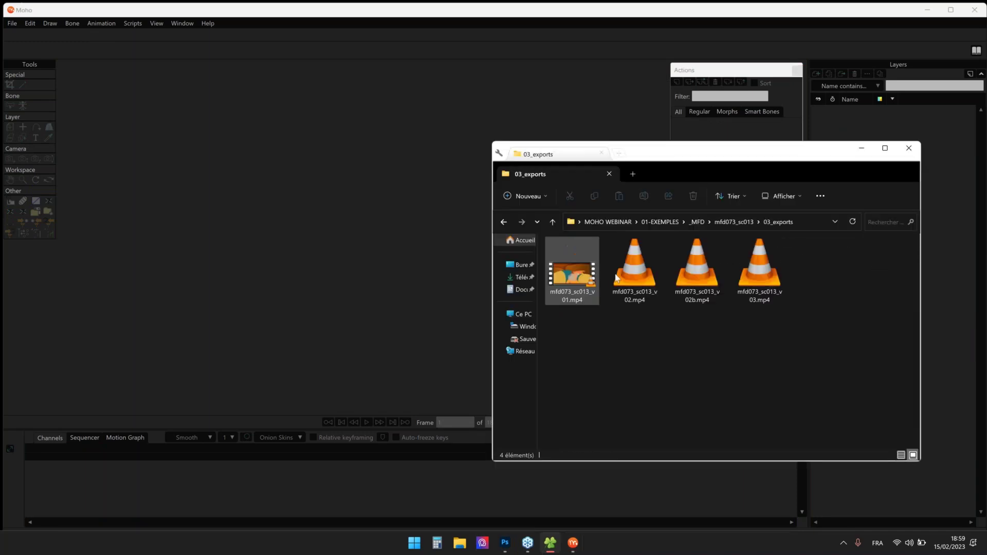
double_click(760, 275)
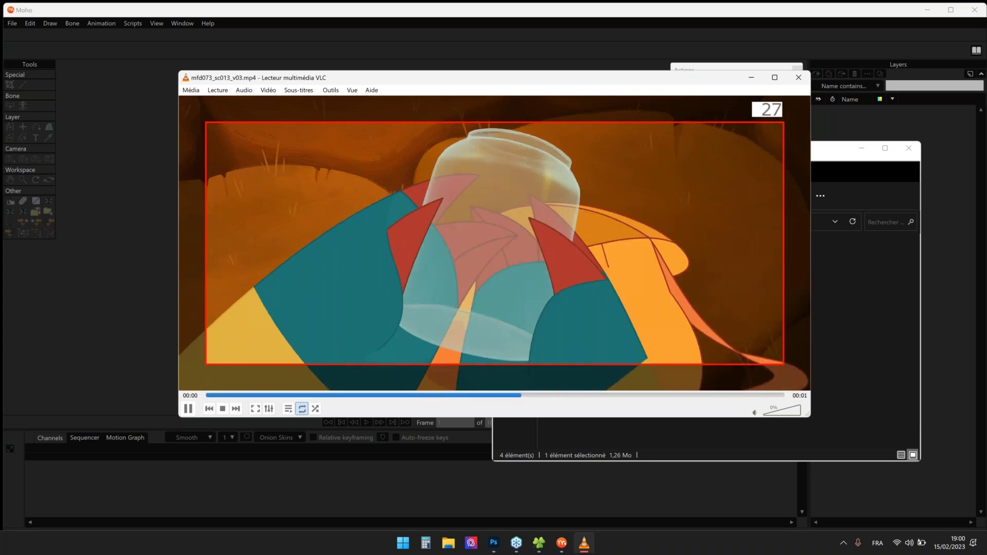
Close the VLC video and go back up to the _MFD folder in the file manager, leaving nothing selected
left_click(799, 78)
key("alt+Up")
key("alt+Up")
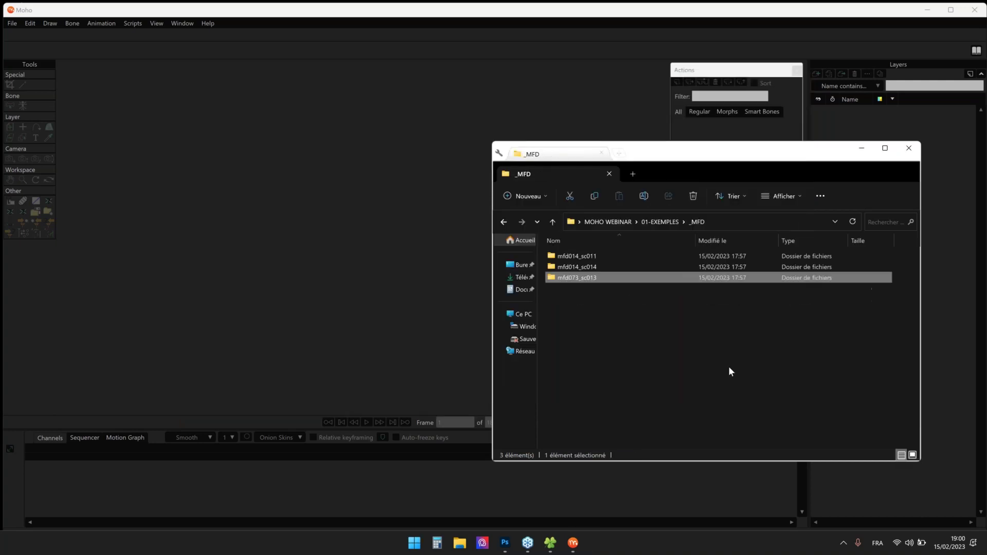
left_click(729, 367)
Minimize the Moho window and the _MFD folder window to clear the desktop
left_click_drag(719, 143, 666, 208)
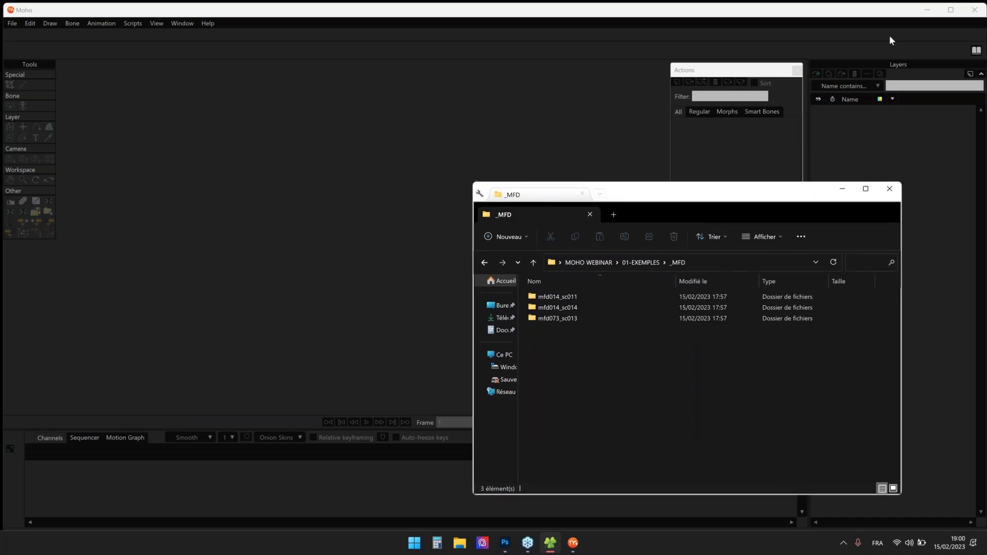
left_click(926, 10)
left_click_drag(700, 195, 751, 224)
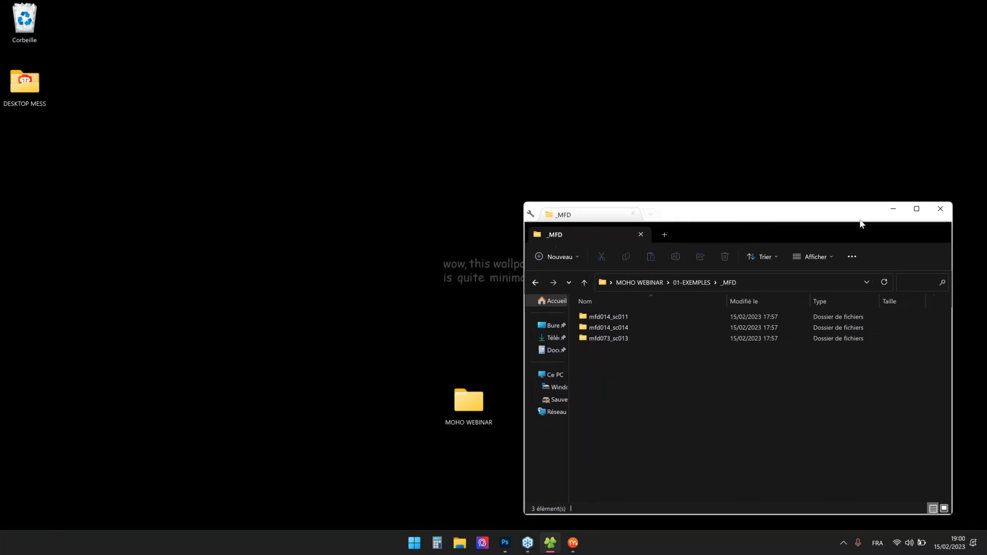
left_click(897, 213)
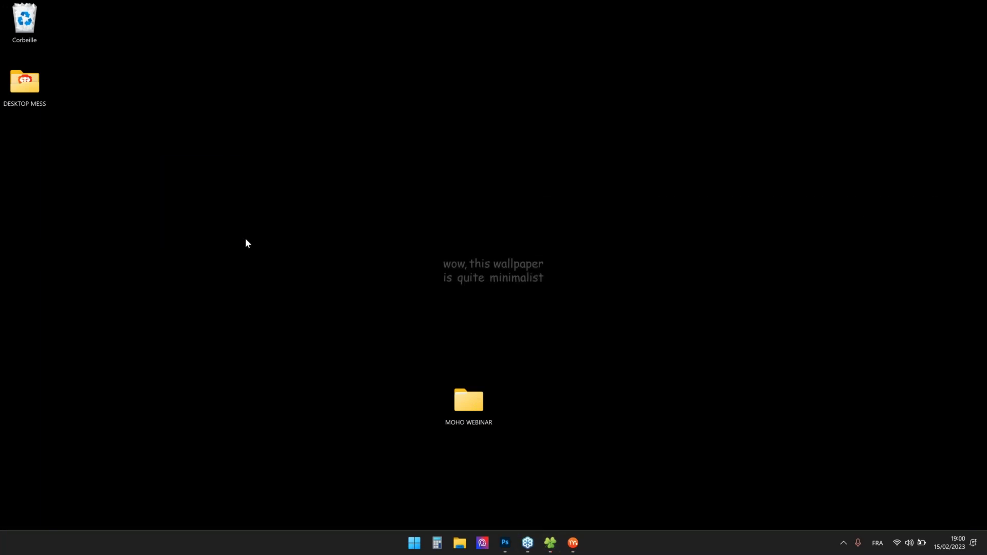